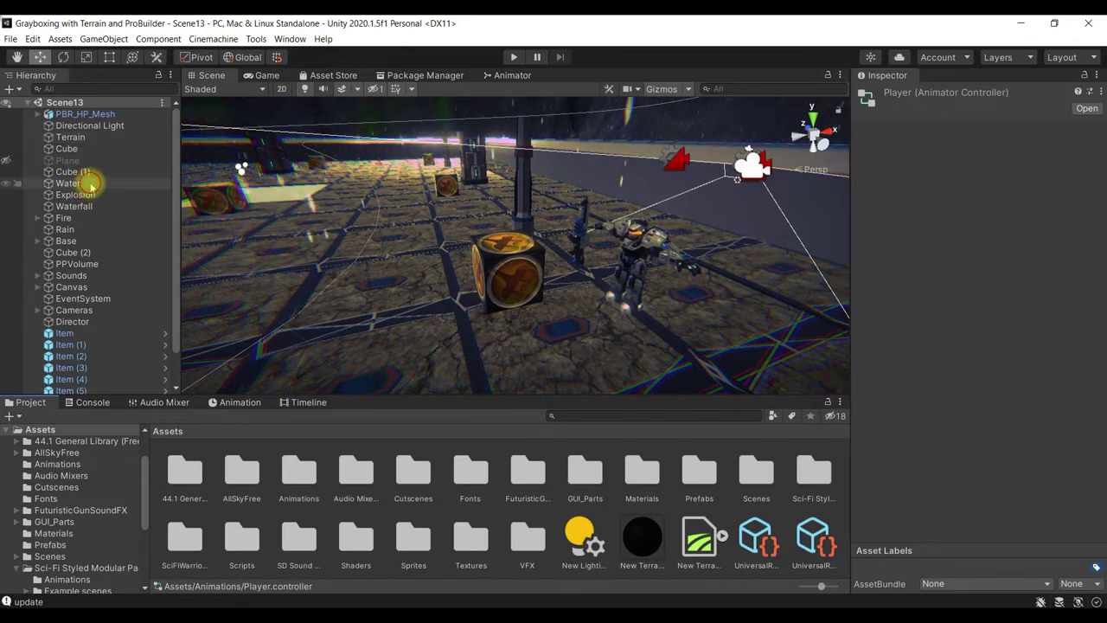
Parent Water, Waterfall, Rain and Directional Light under Terrain in the Hierarchy
left_click(85, 183)
left_click(99, 208, "ctrl")
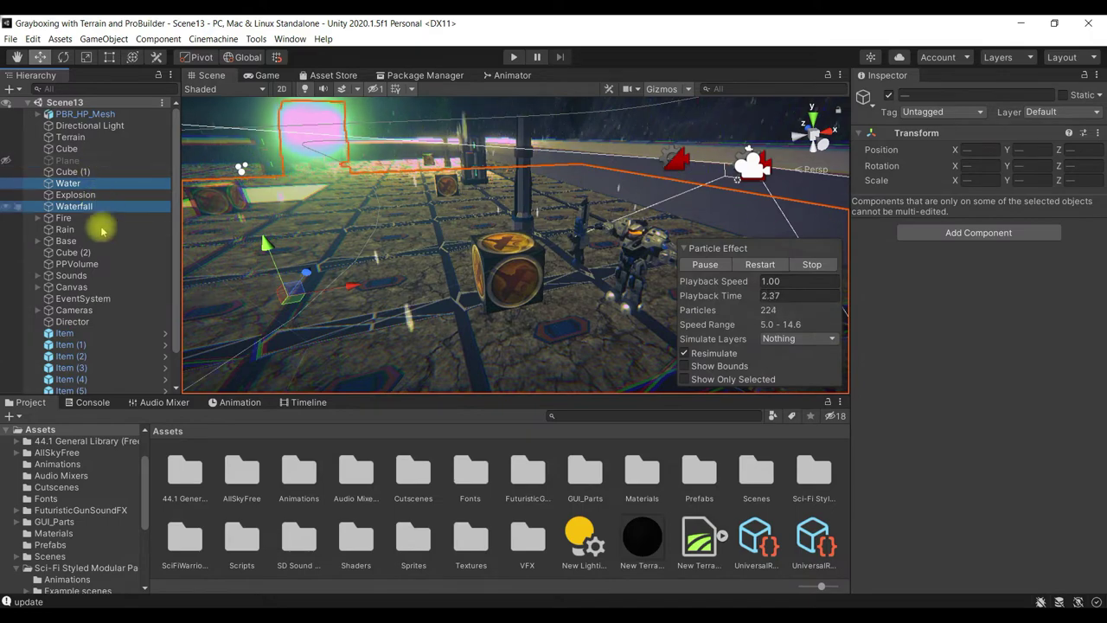
left_click(101, 232, "ctrl")
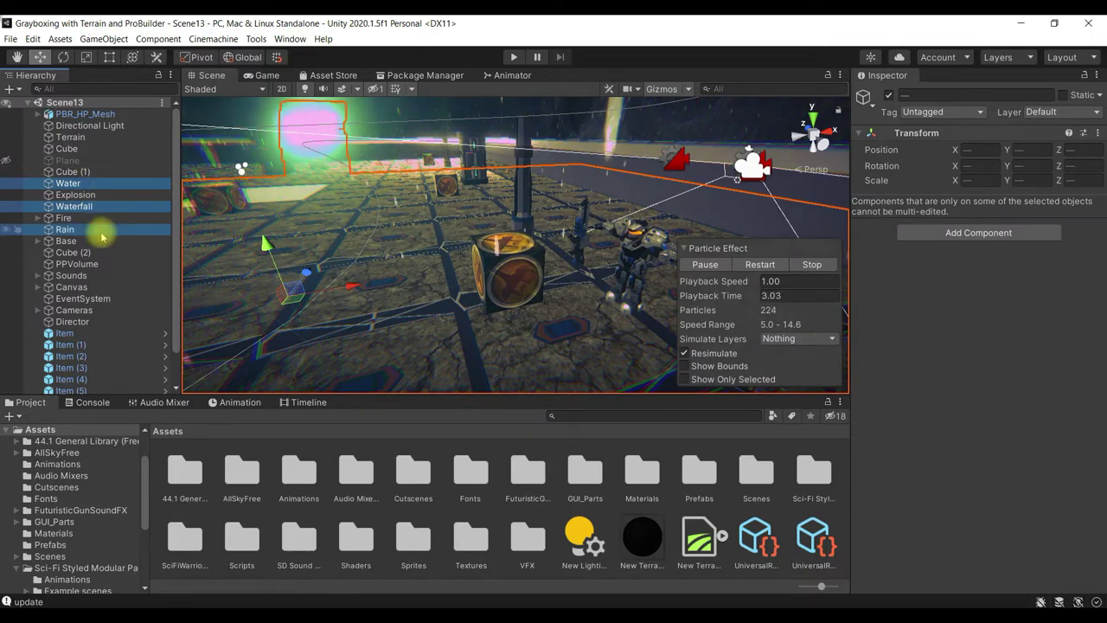
left_click(110, 128, "ctrl")
mouse_move(111, 134)
left_mouse_down()
mouse_move(111, 169)
mouse_move(95, 138)
left_mouse_up()
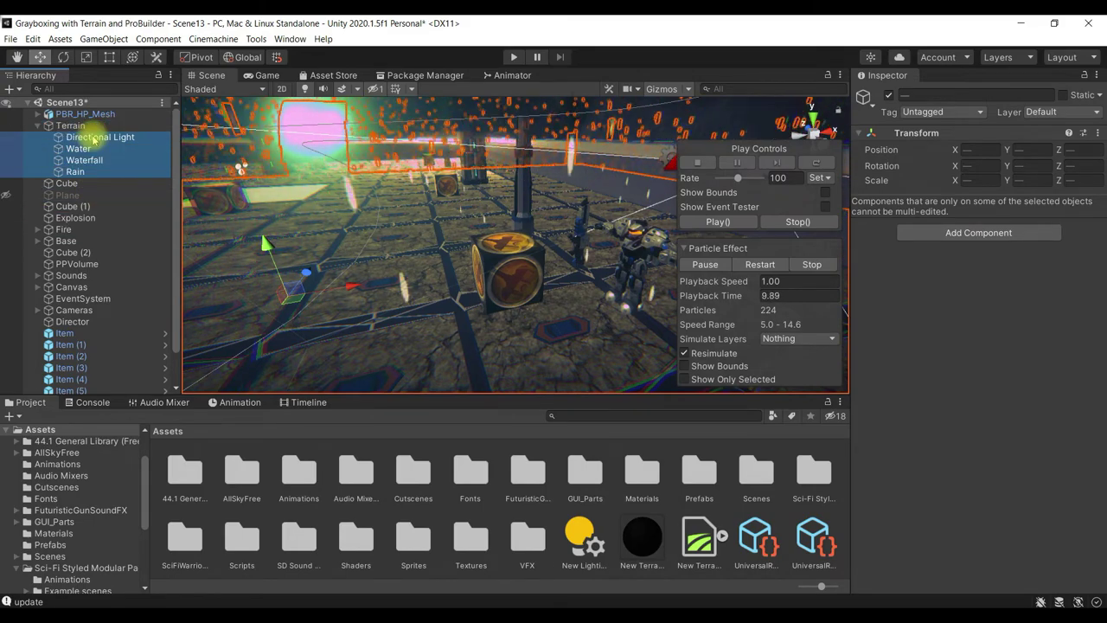
Check Terrain and each of its new children, previewing the Rain effect
left_click(86, 126)
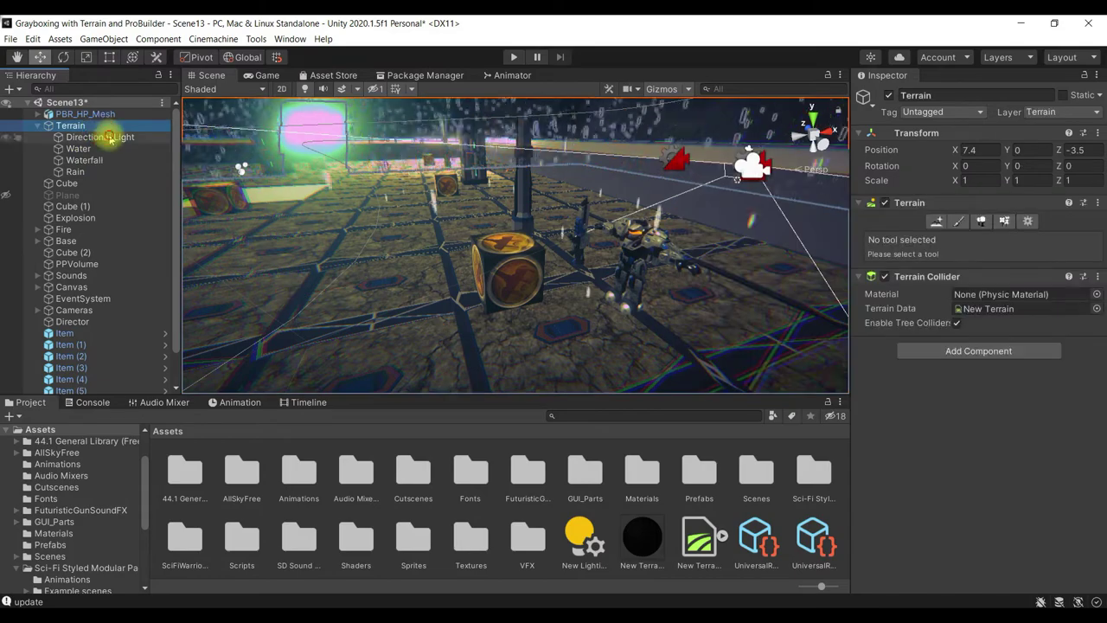
left_click(104, 137)
left_click(113, 149)
left_click(102, 161)
left_click(110, 172)
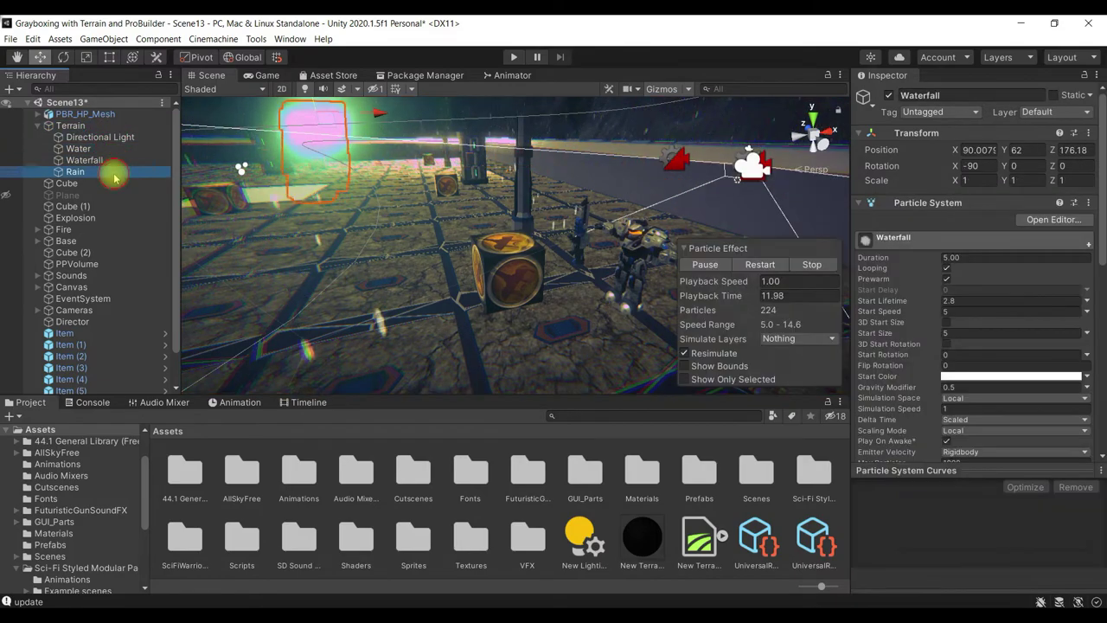
Collapse Terrain in the Hierarchy and select the PBR_HP_Mesh character
left_click(76, 127)
left_click(37, 126)
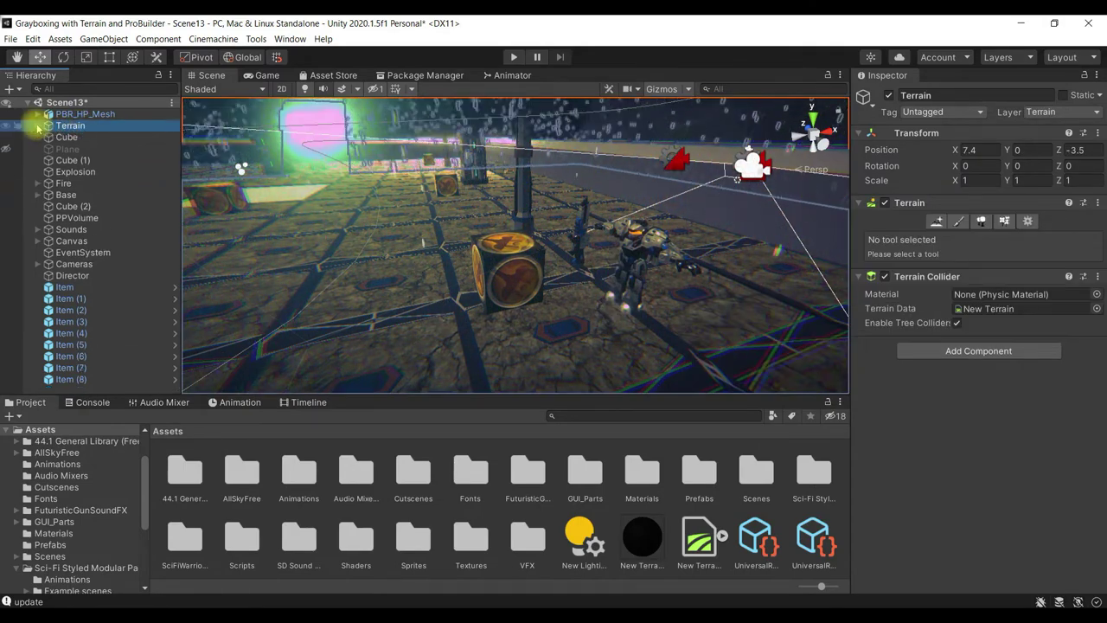
left_click(37, 125)
left_click(38, 126)
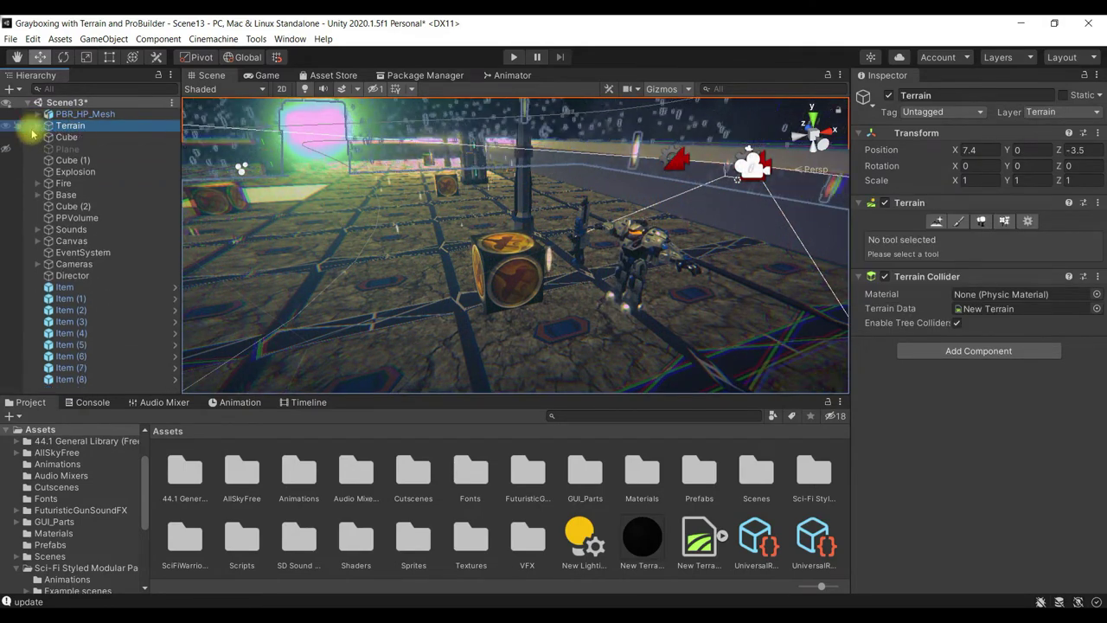
left_click_drag(65, 126, 84, 111)
left_click(94, 118)
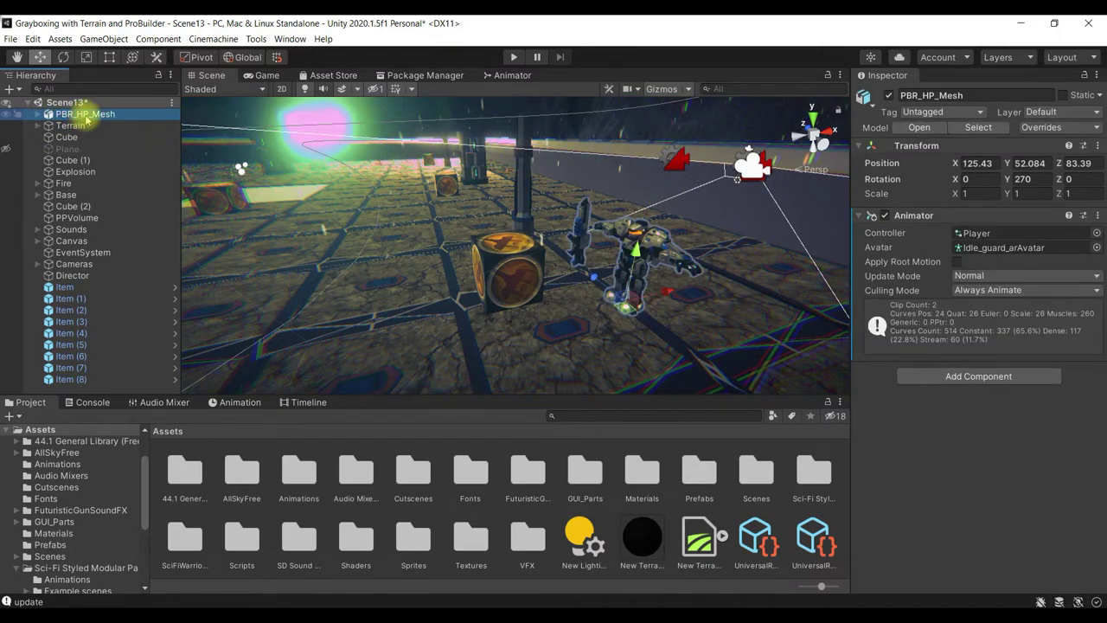
Rename the PBR_HP_Mesh object to Player in the Hierarchy
right_click(104, 114)
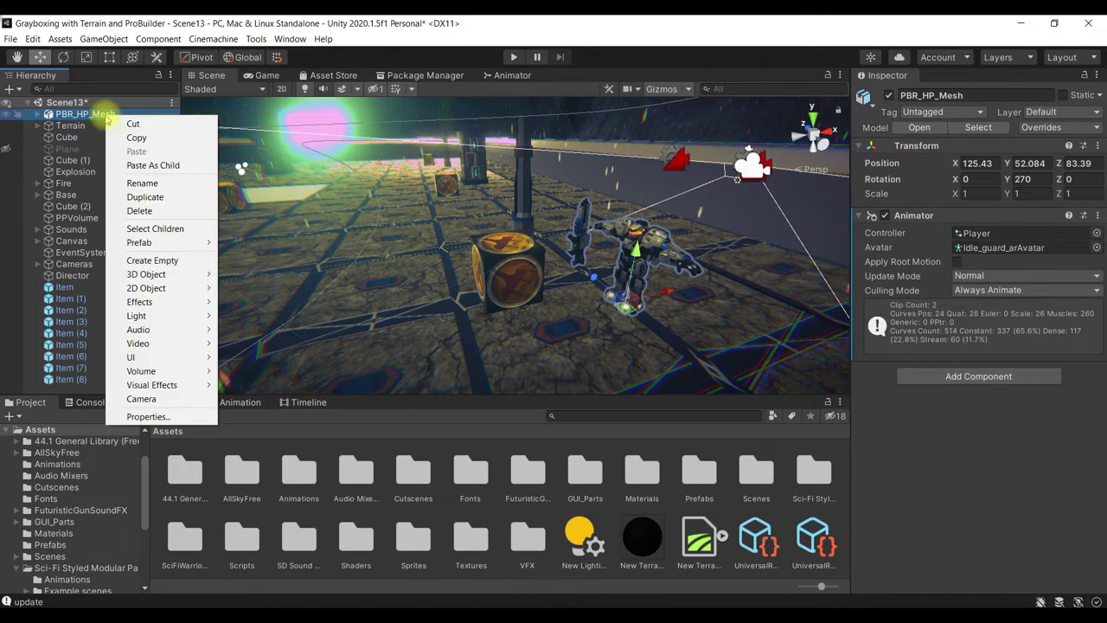
left_click(166, 184)
type("Player")
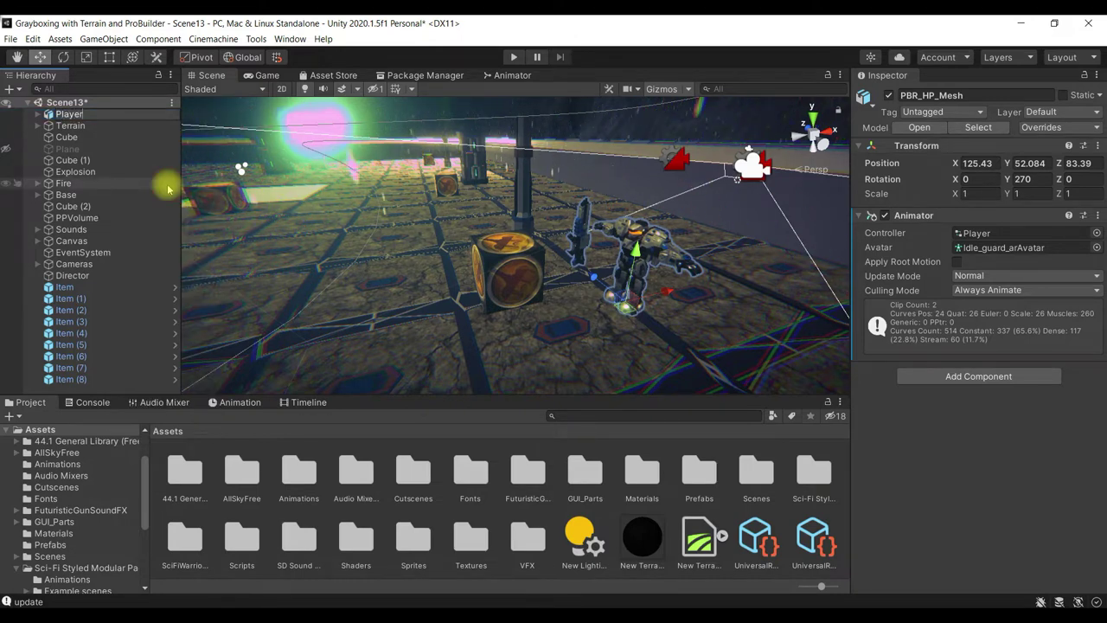
key("Return")
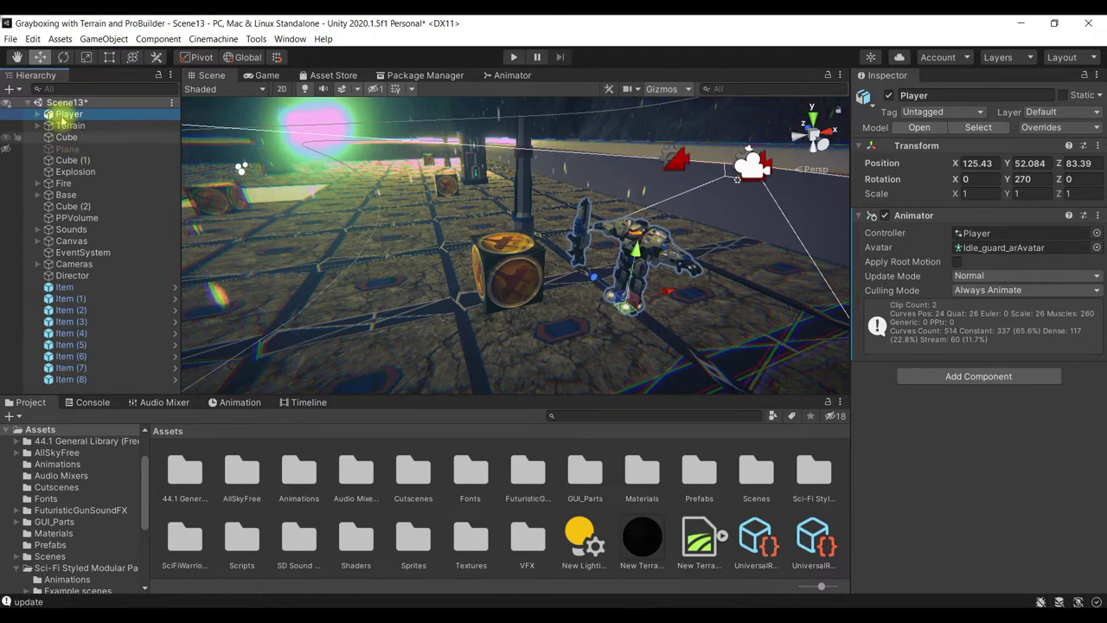
left_click(10, 39)
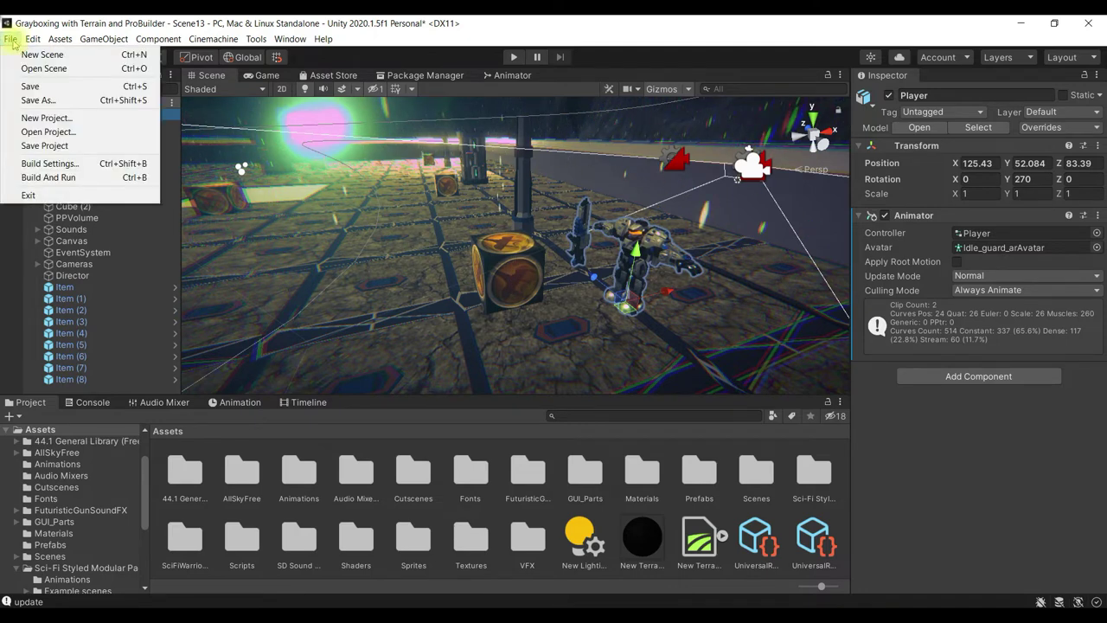
Save the scene via Save As under the name Scene14 in the Scenes folder
left_click(30, 99)
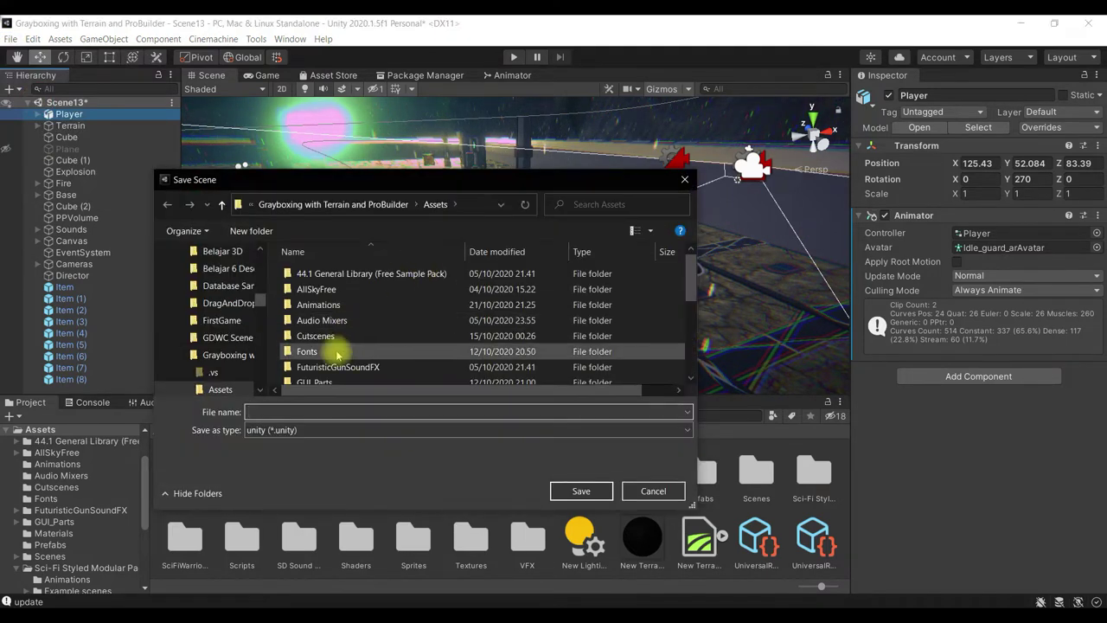
scroll(333, 355, "down", 1)
scroll(332, 363, "down", 1)
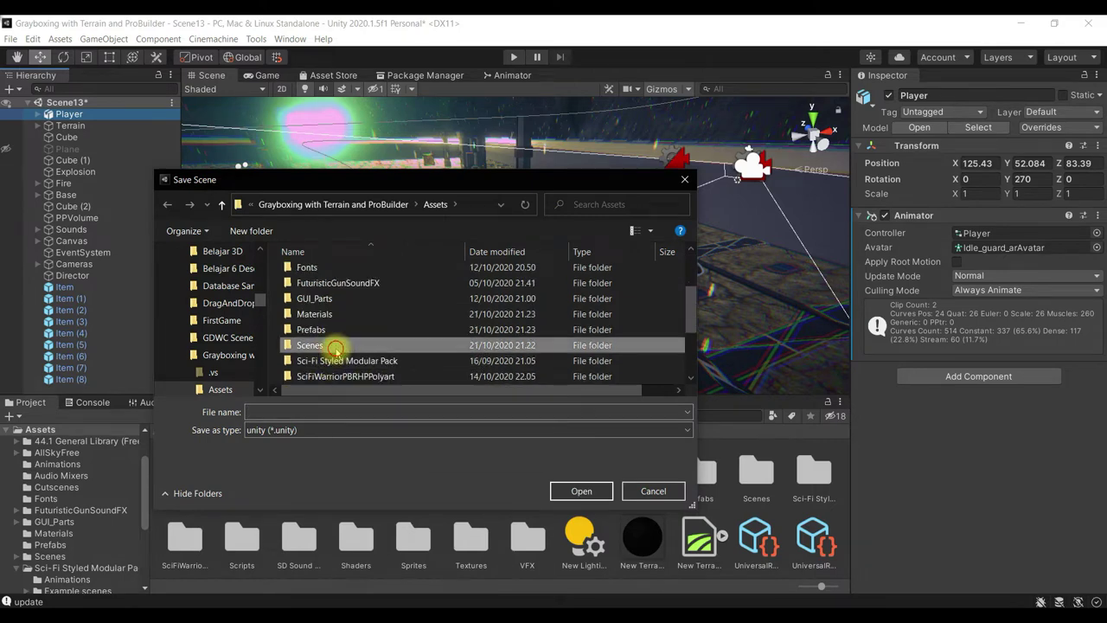
double_click(320, 359)
type("Sc")
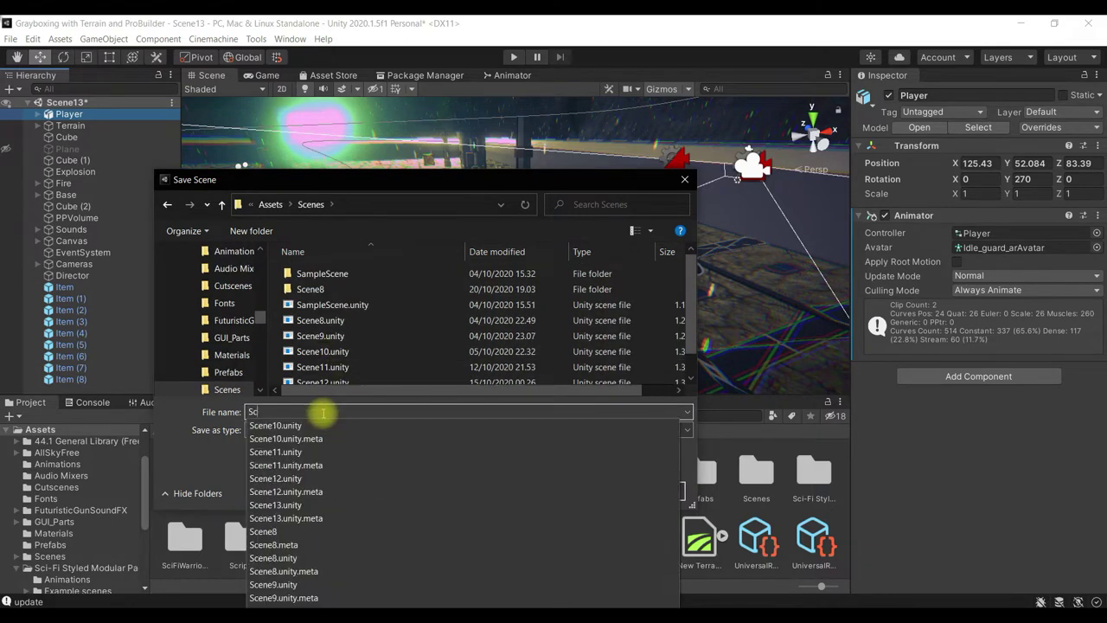
type("ene14")
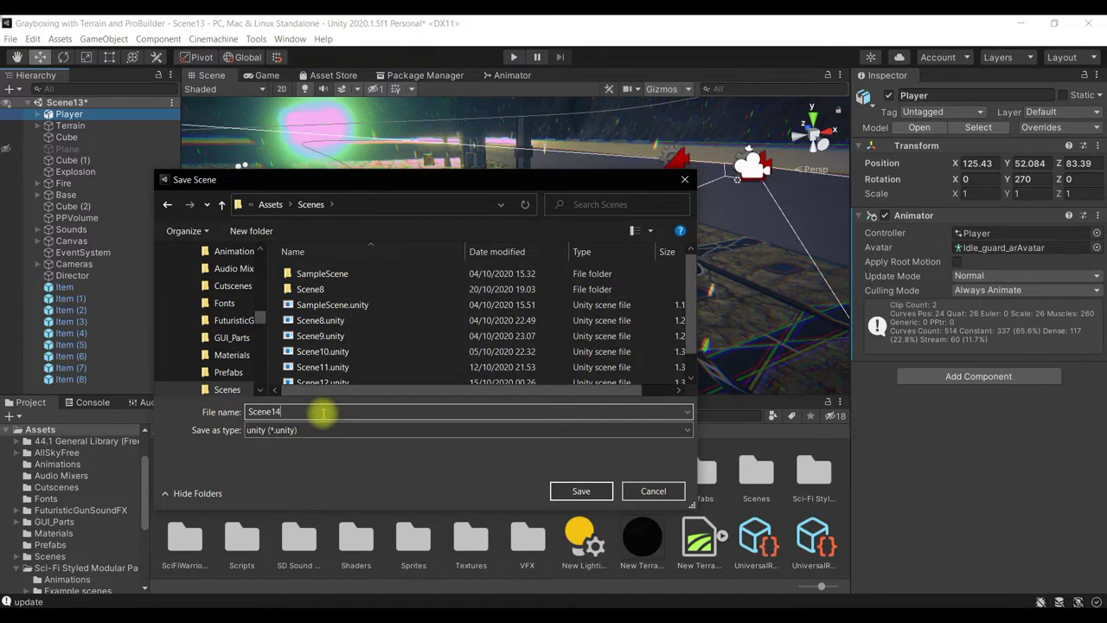
left_click(577, 490)
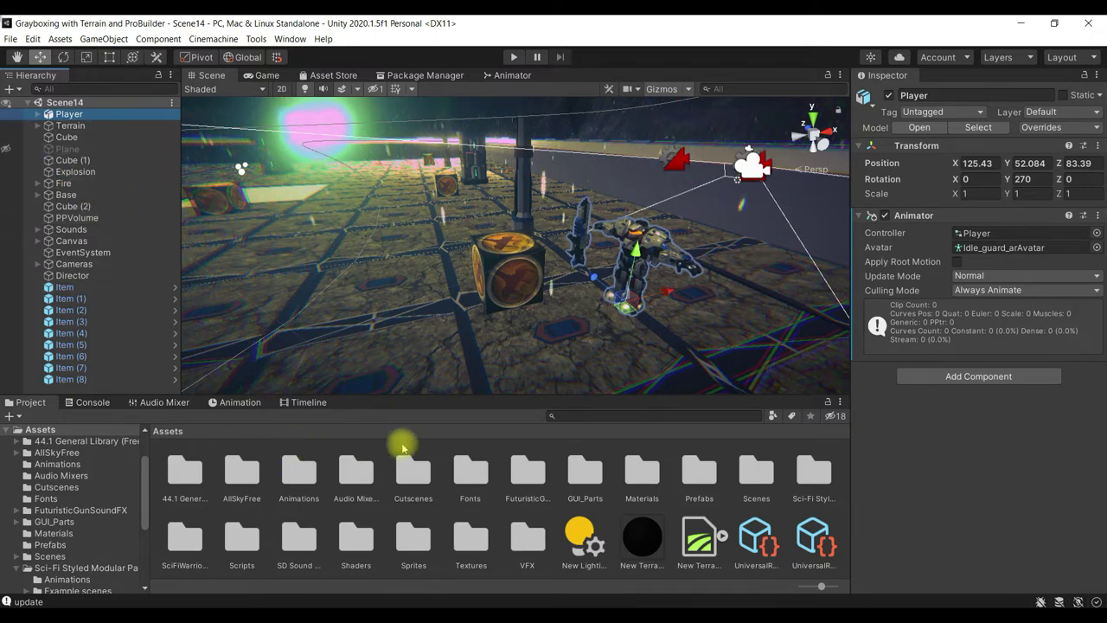
Drag Player into the Prefabs folder and create it as an Original Prefab
left_click(701, 478)
double_click(702, 478)
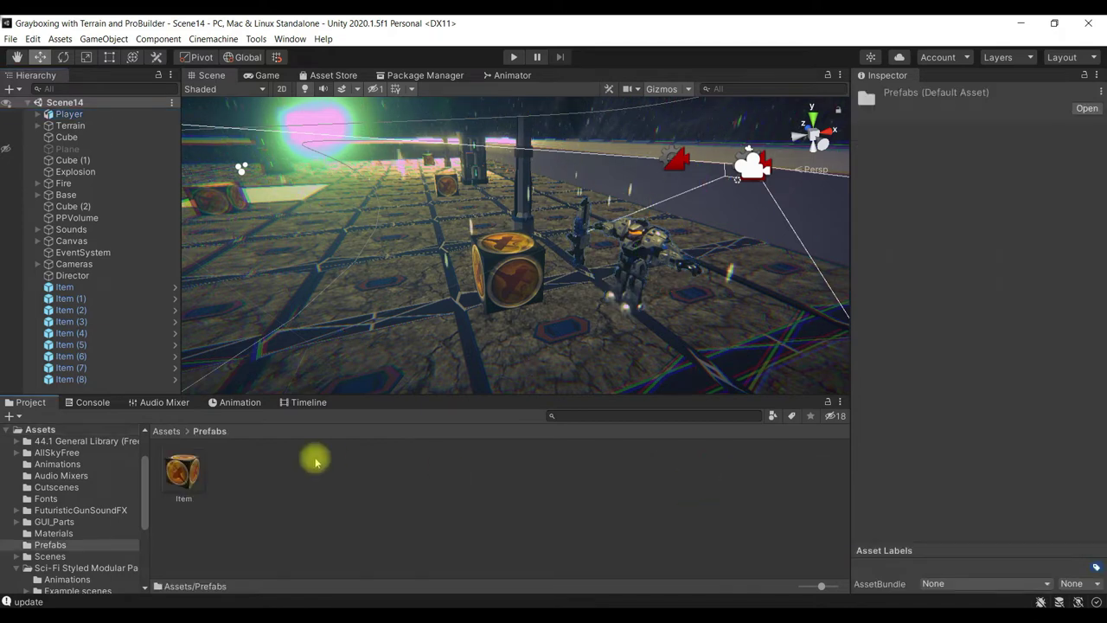
left_click(83, 115)
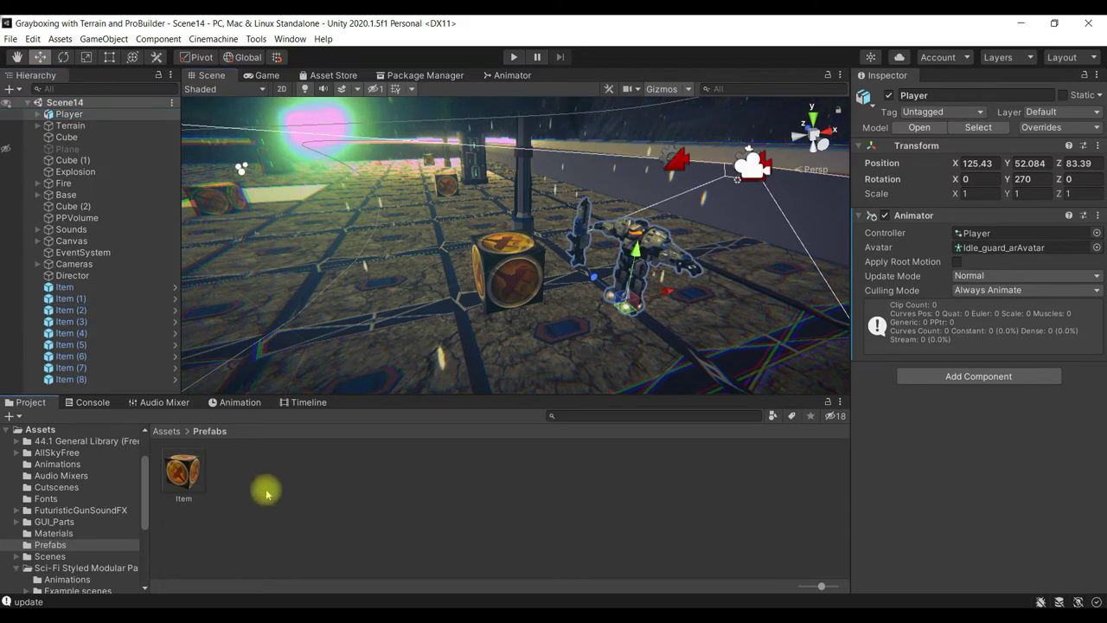
left_click_drag(83, 116, 267, 494)
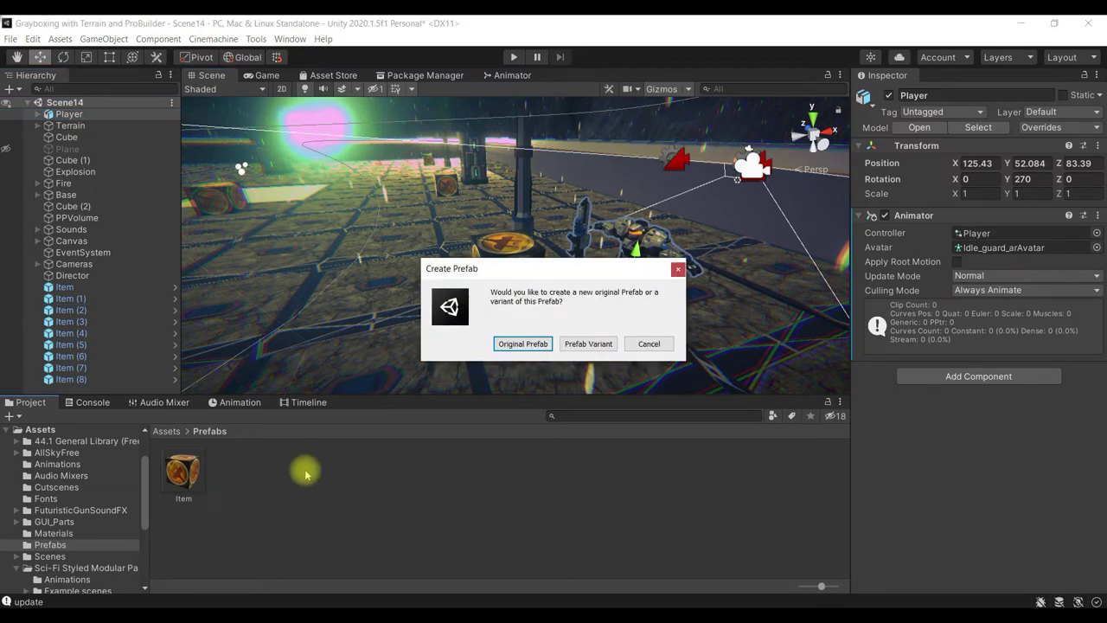
left_click(516, 344)
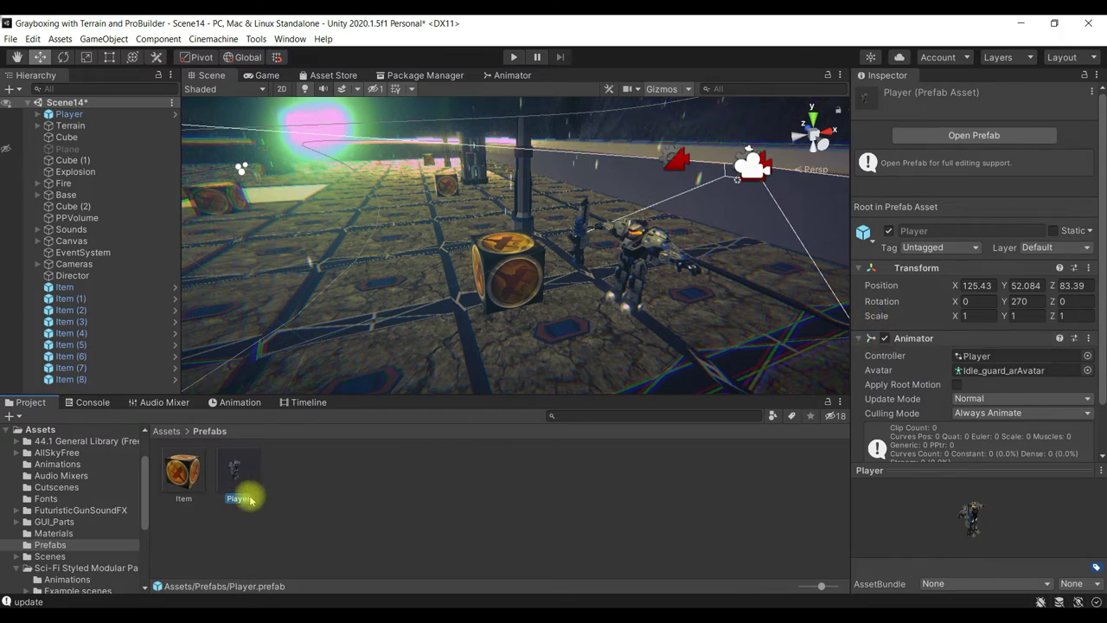
left_click(84, 119)
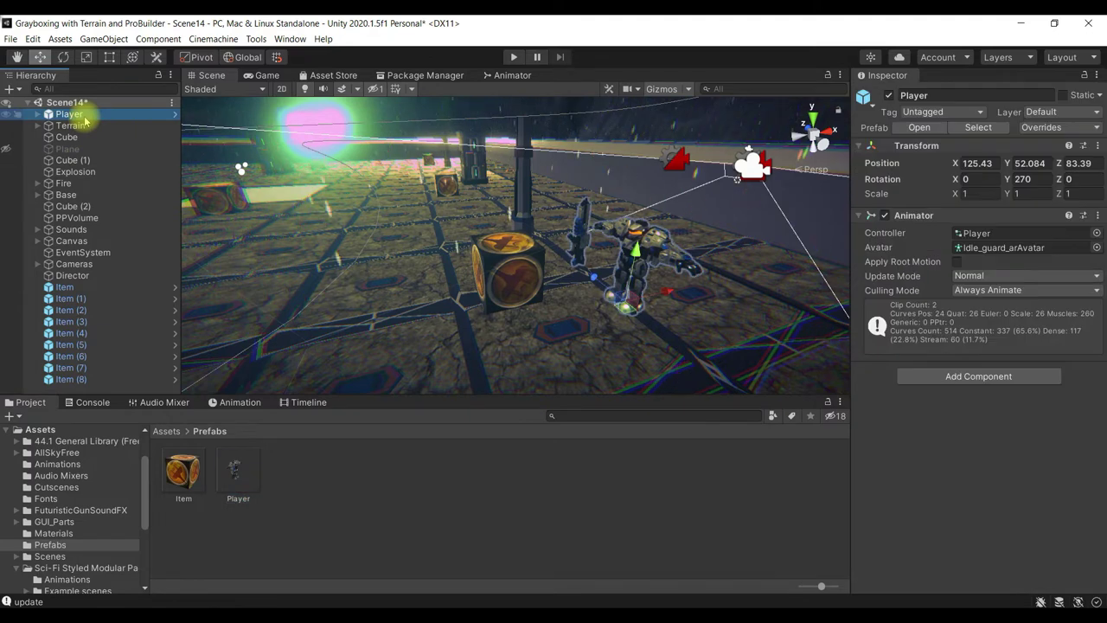
Duplicate Player, name the copy Enemy, and place it directly under Player
left_click(82, 125)
left_click(84, 115)
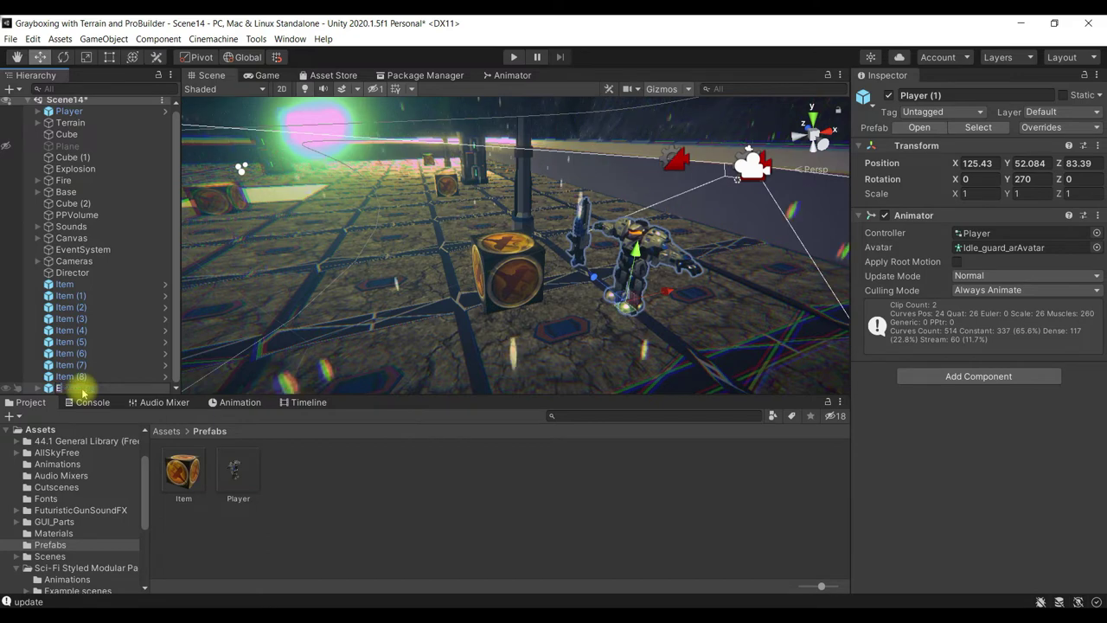
type("Enemy")
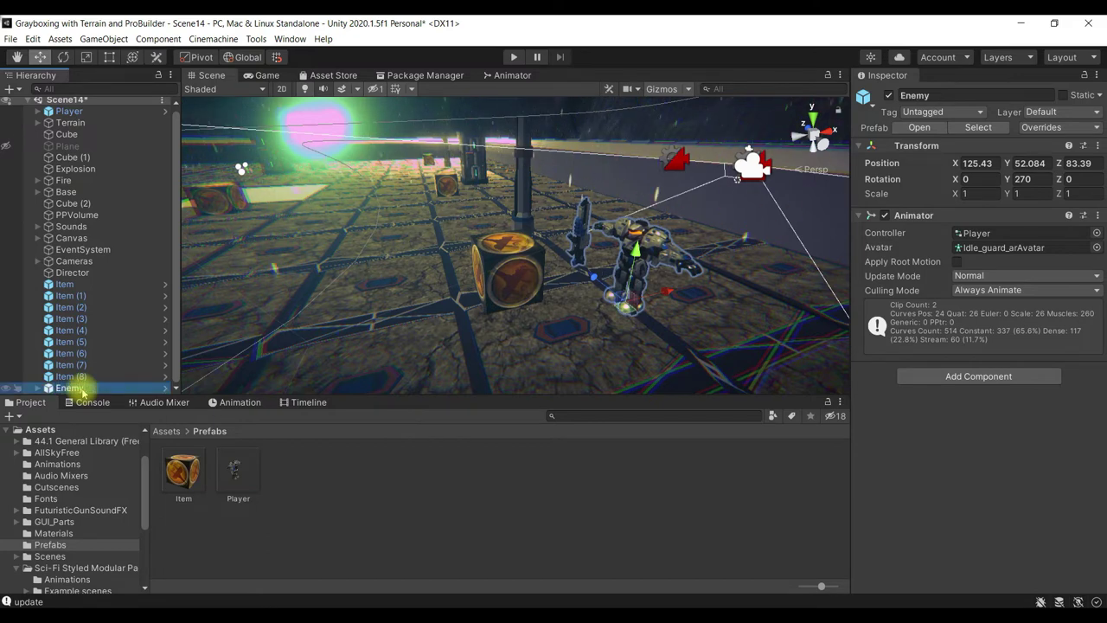
left_click_drag(82, 391, 76, 123)
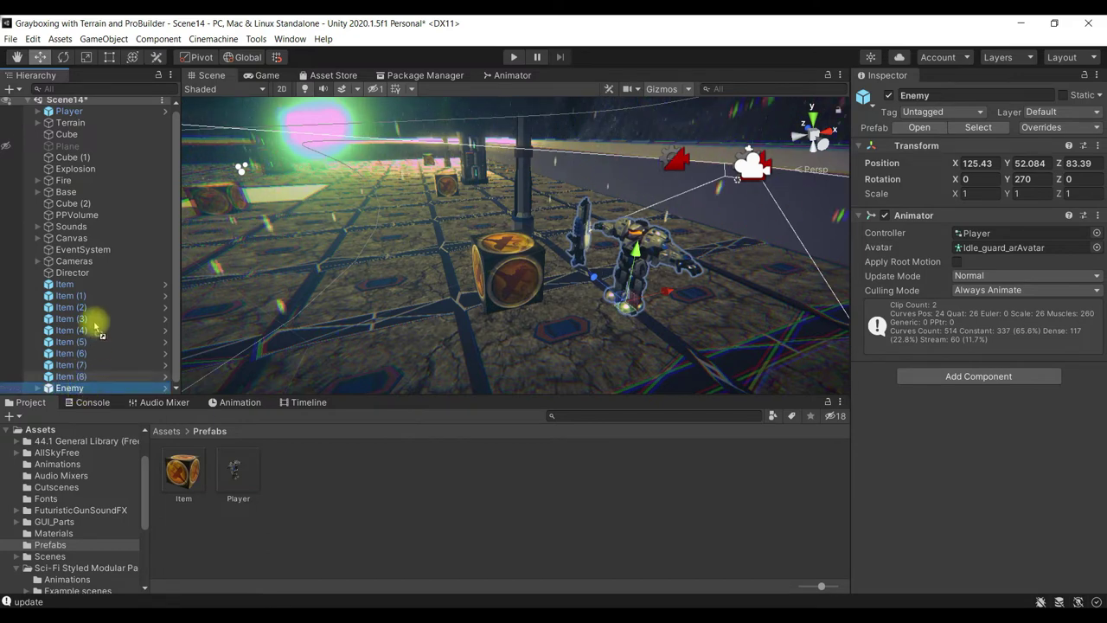
double_click(99, 112)
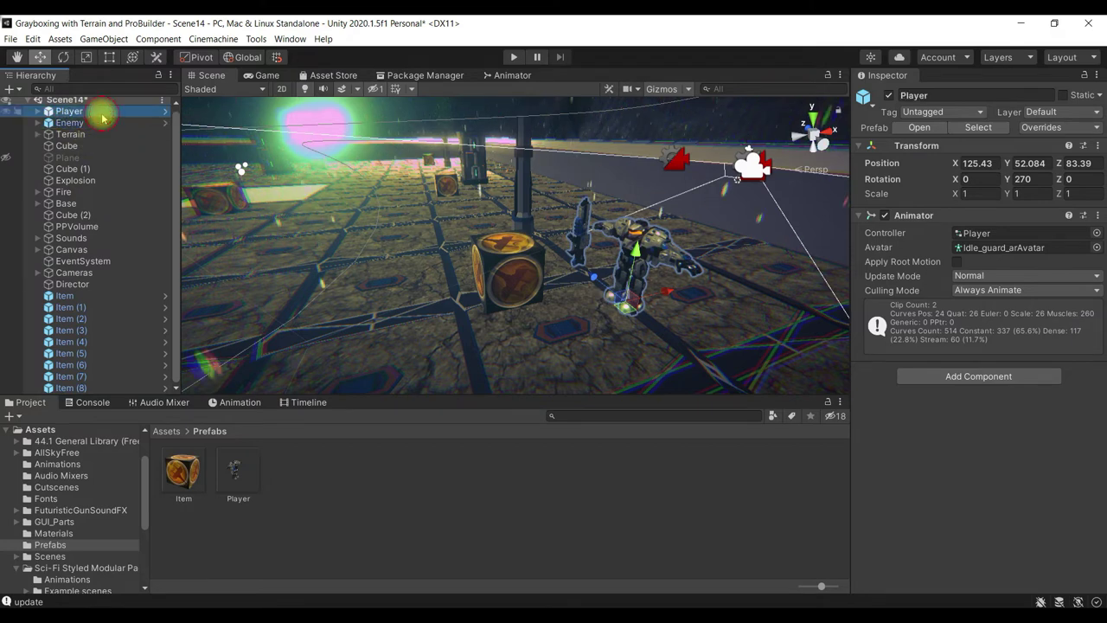
left_click(101, 122)
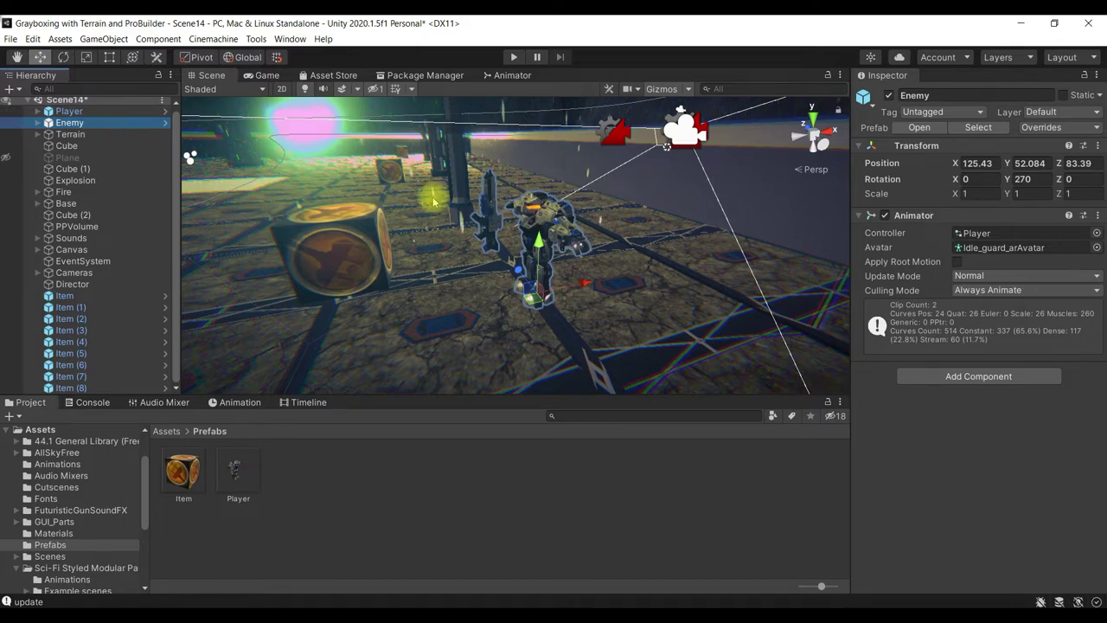
Move Enemy along X and Z to X 109.06, Z 79.29 on the tiled floor, then save
left_click_drag(584, 281, 459, 304)
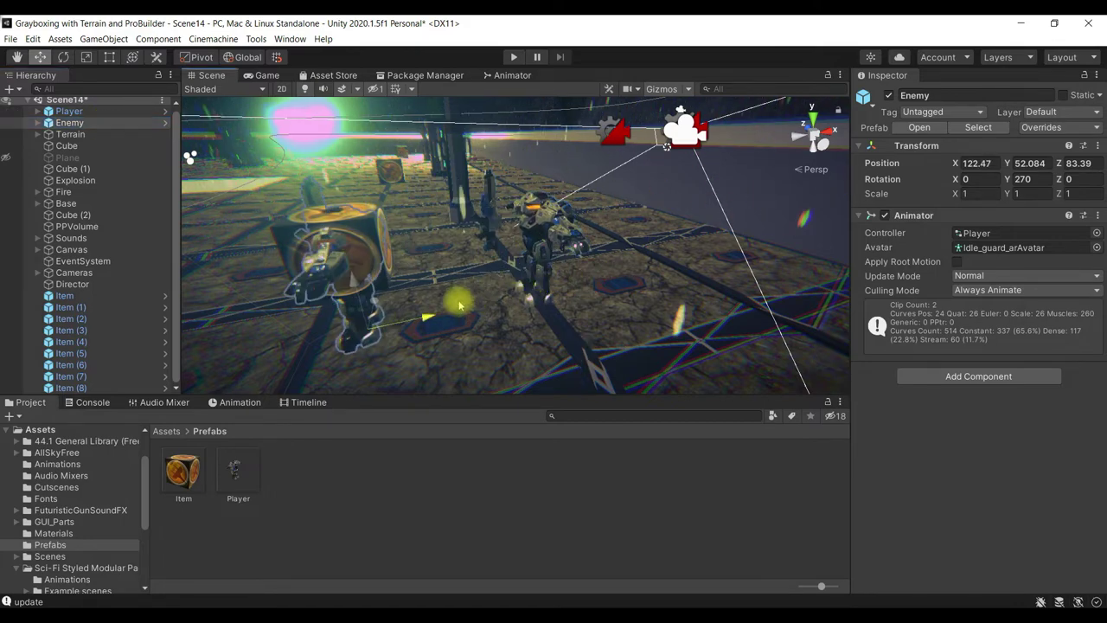
right_click_drag(459, 304, 742, 295)
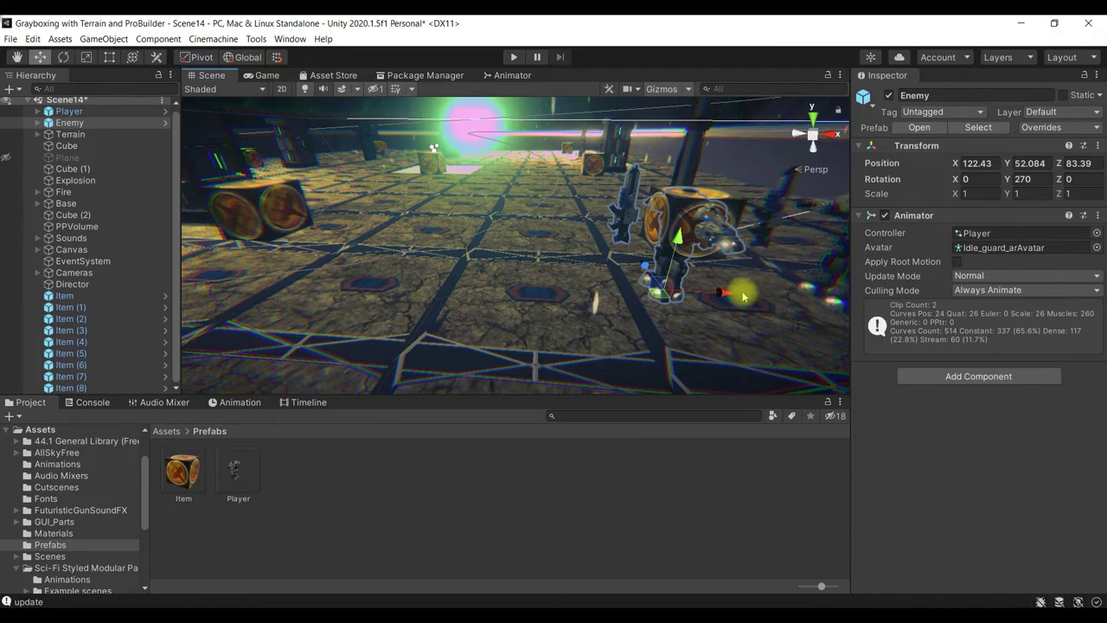
left_click_drag(742, 296, 397, 320)
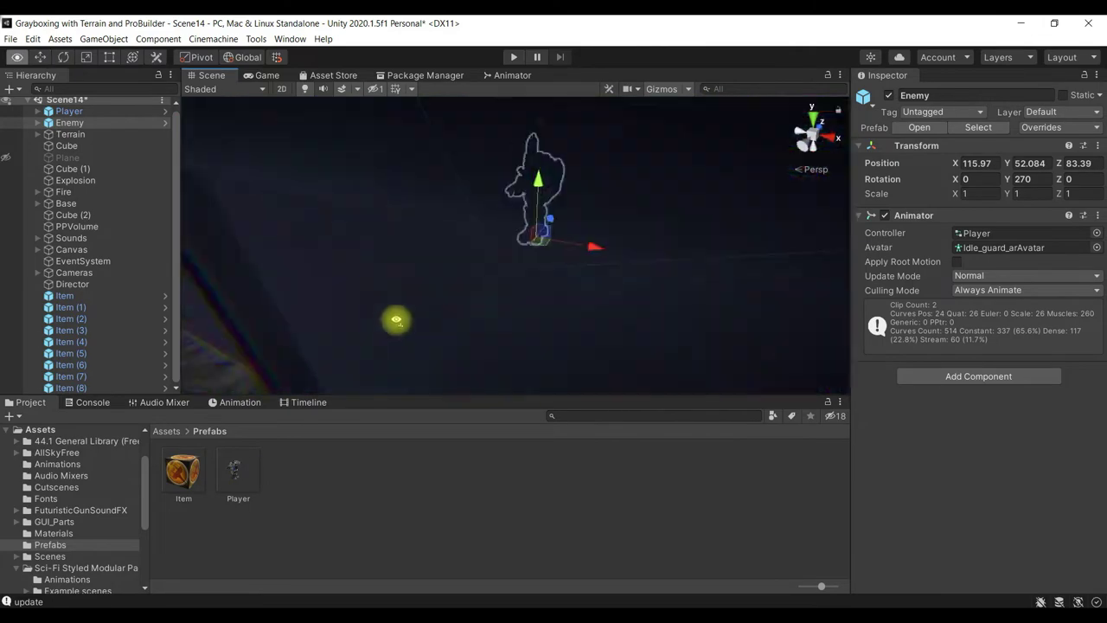
mouse_move(396, 320)
right_mouse_down()
mouse_move(407, 363)
mouse_move(638, 321)
right_mouse_up()
left_click_drag(712, 327, 433, 313)
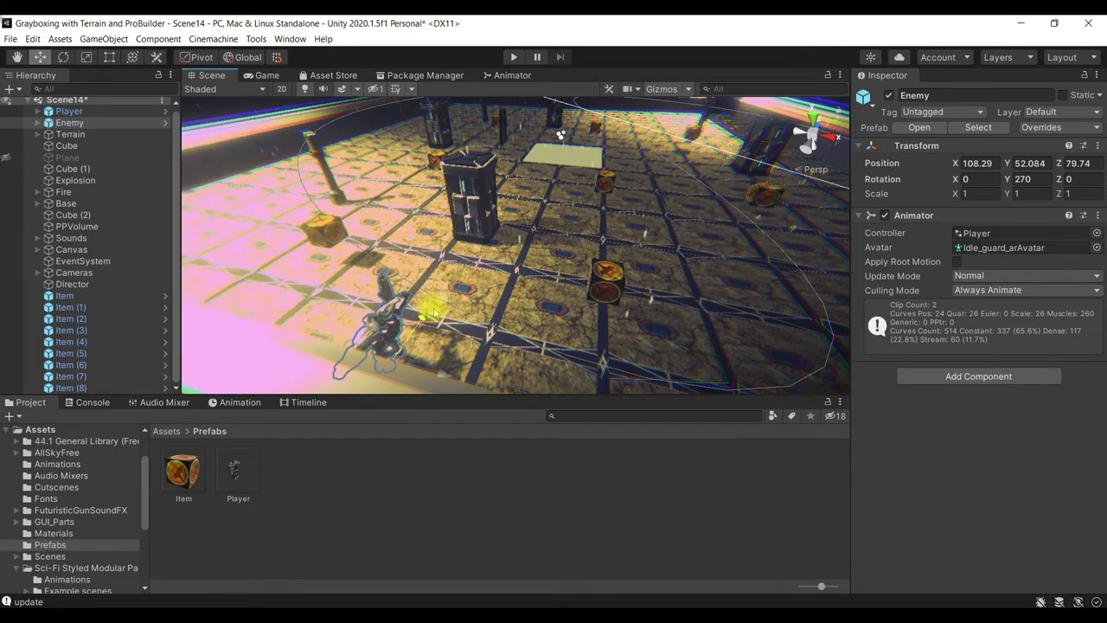
right_click_drag(433, 311, 439, 282)
mouse_move(438, 282)
left_mouse_down()
mouse_move(391, 339)
mouse_move(377, 321)
left_mouse_up()
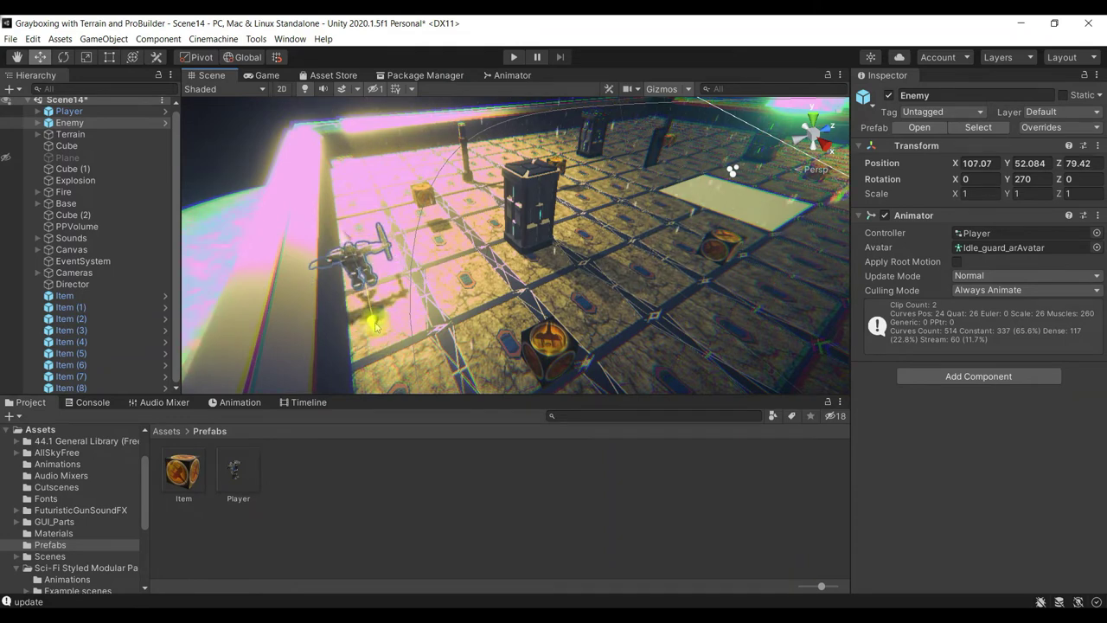
mouse_move(419, 263)
left_mouse_down()
mouse_move(377, 307)
mouse_move(374, 343)
mouse_move(425, 303)
left_mouse_up()
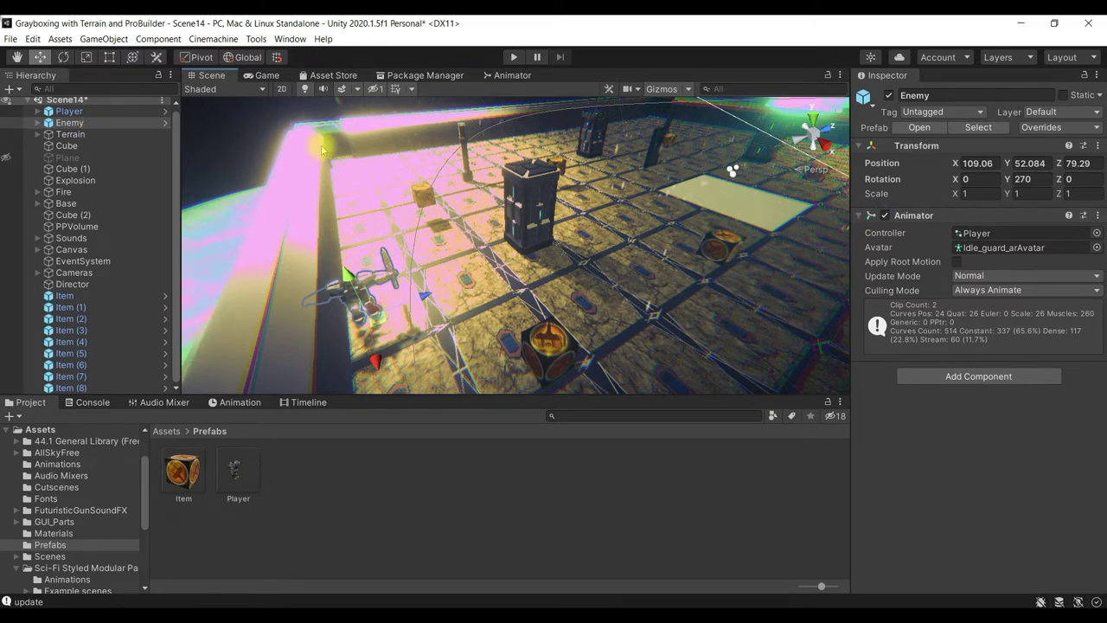
key("ctrl+s")
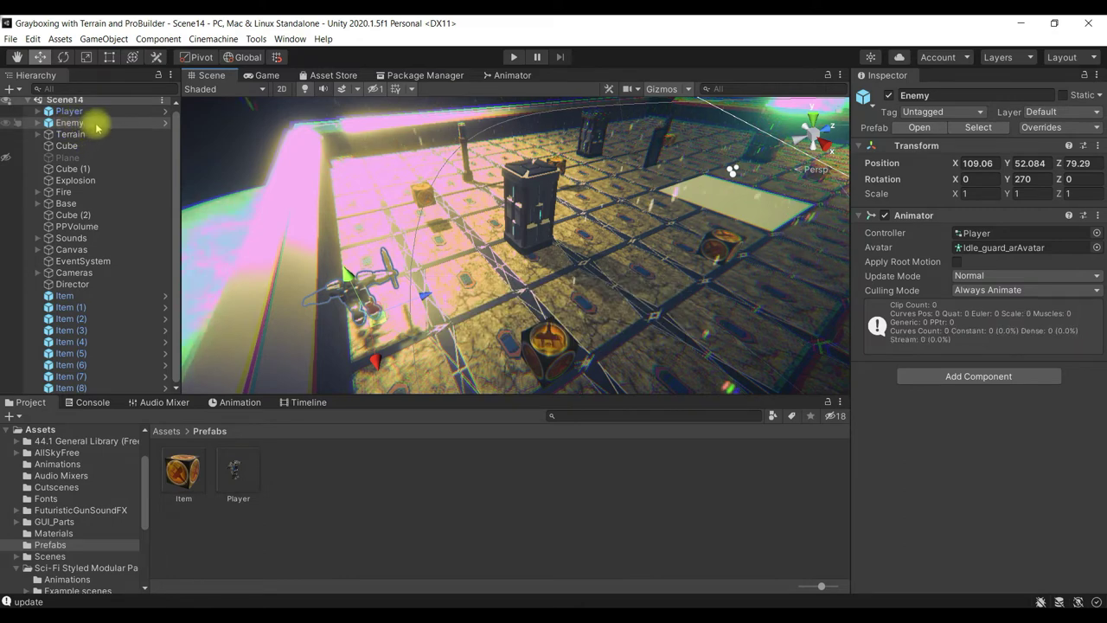
Make Enemy an Original Prefab in Prefabs, compare it with the Player prefab, then return to Assets
left_click_drag(91, 125, 320, 500)
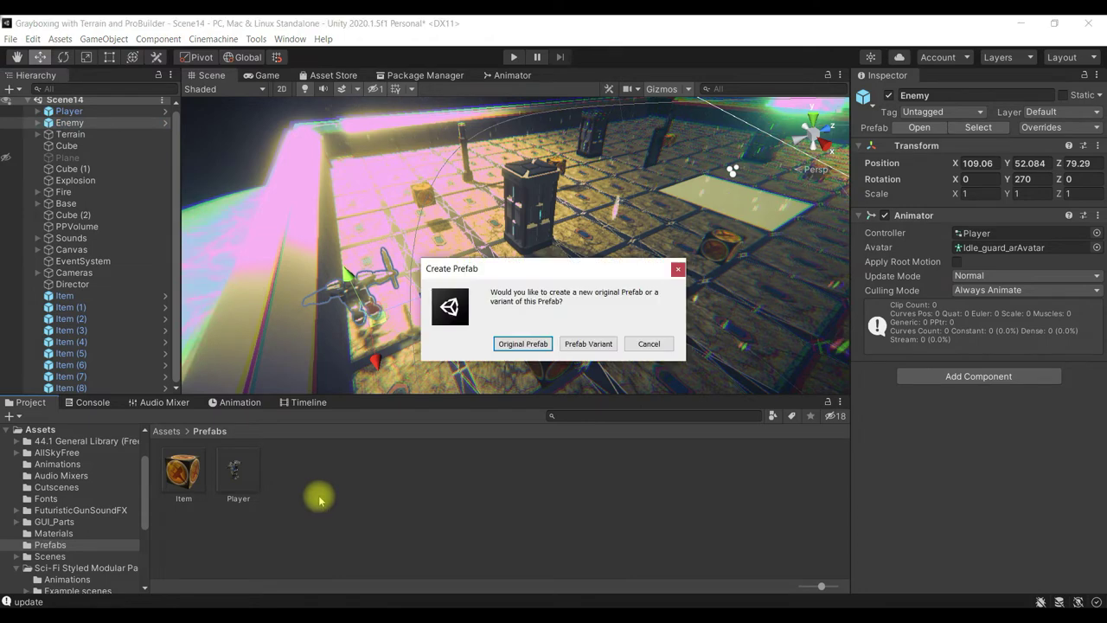
left_click(519, 345)
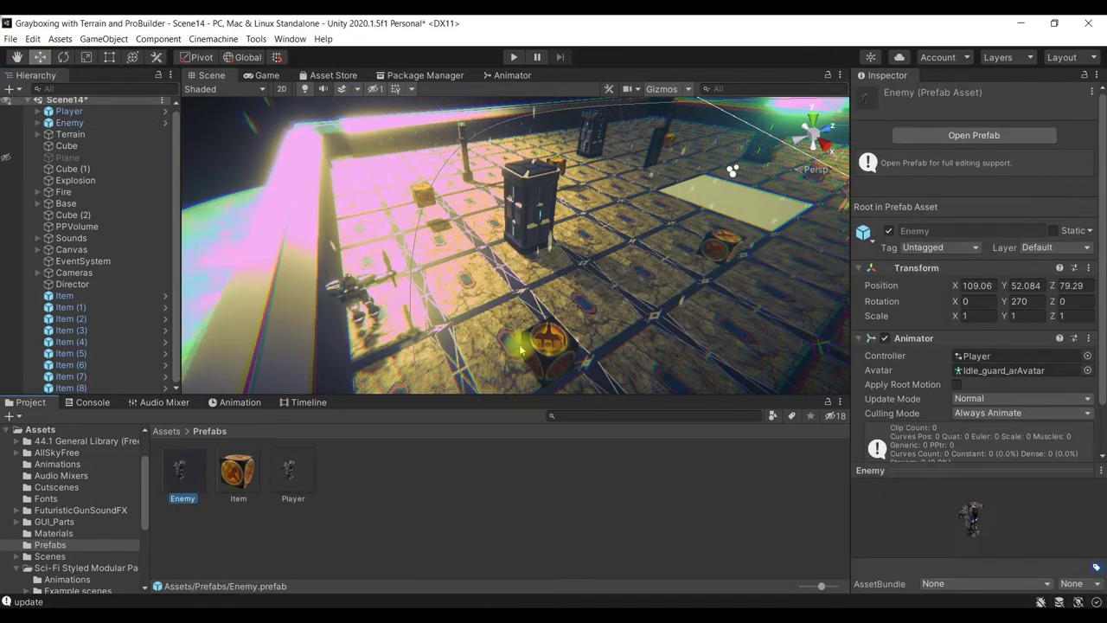
left_click(294, 475)
left_click(179, 472)
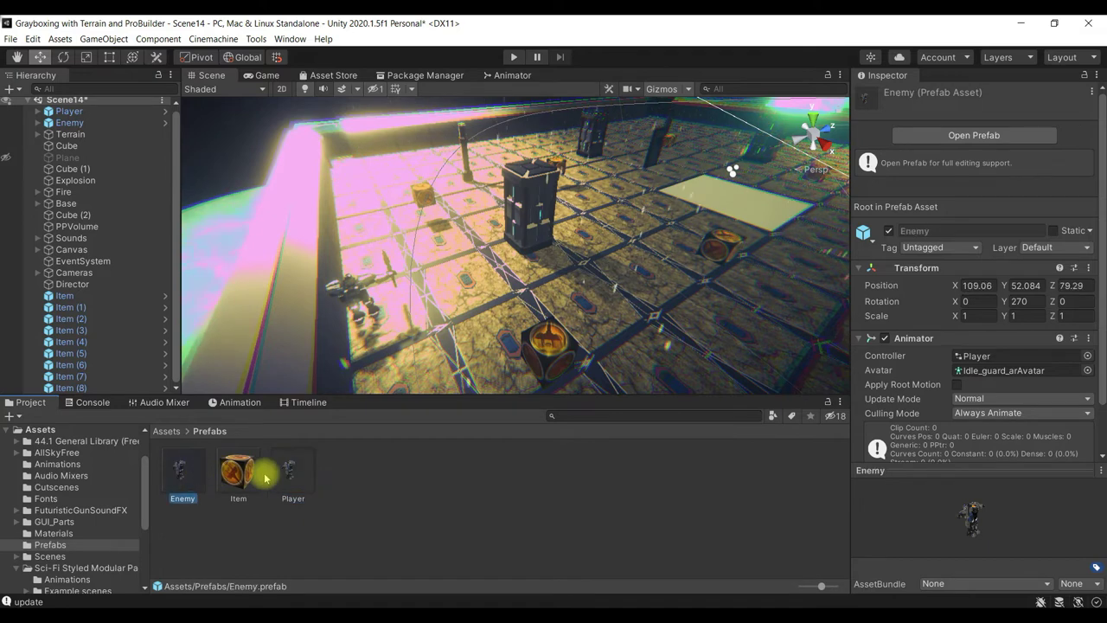
left_click(293, 475)
left_click(188, 481)
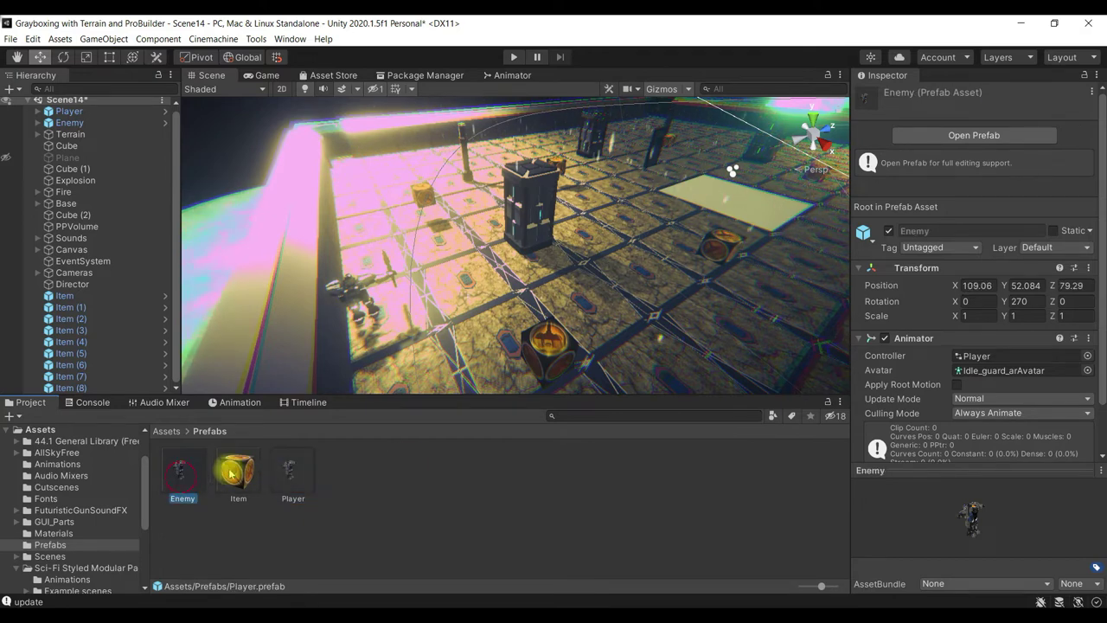
scroll(1012, 398, "down", 2)
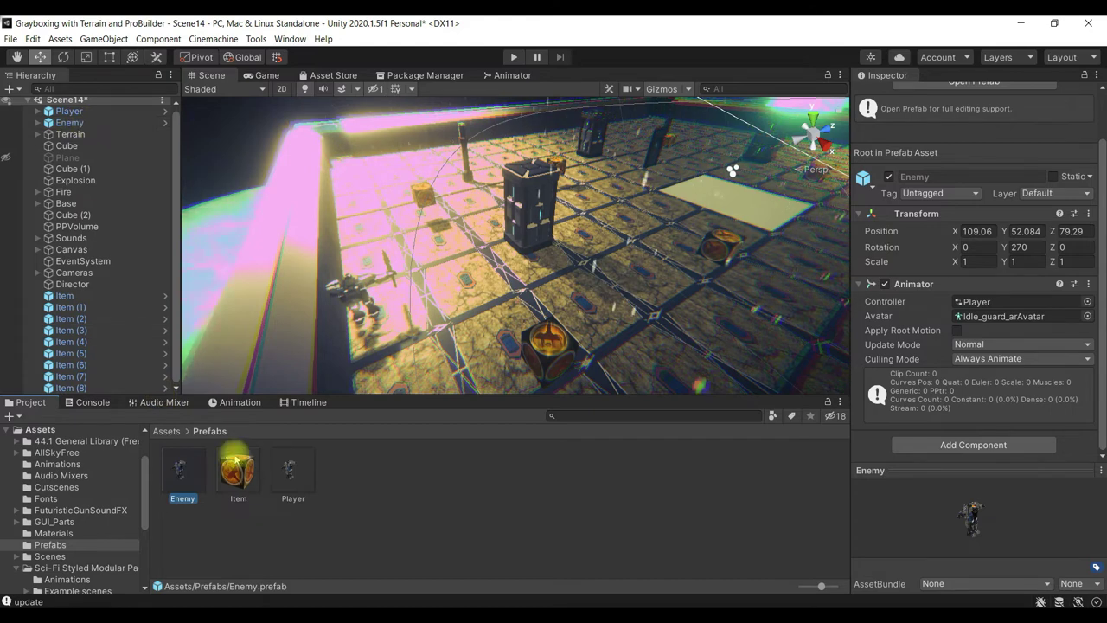
left_click(166, 431)
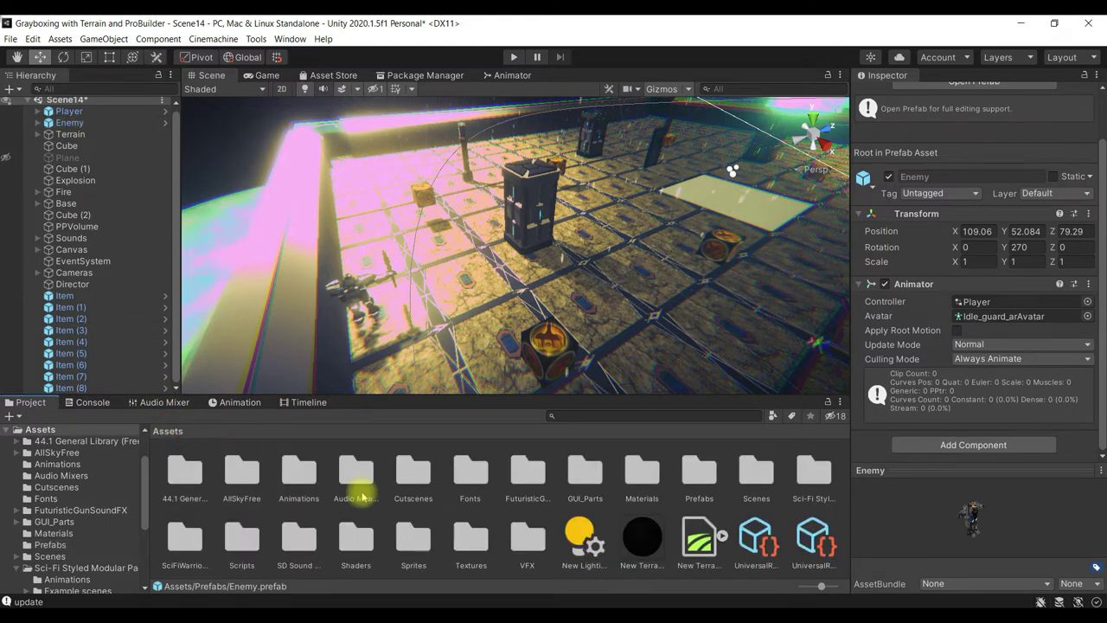
Create an Animator Controller named Enemy inside the Animations folder
double_click(299, 471)
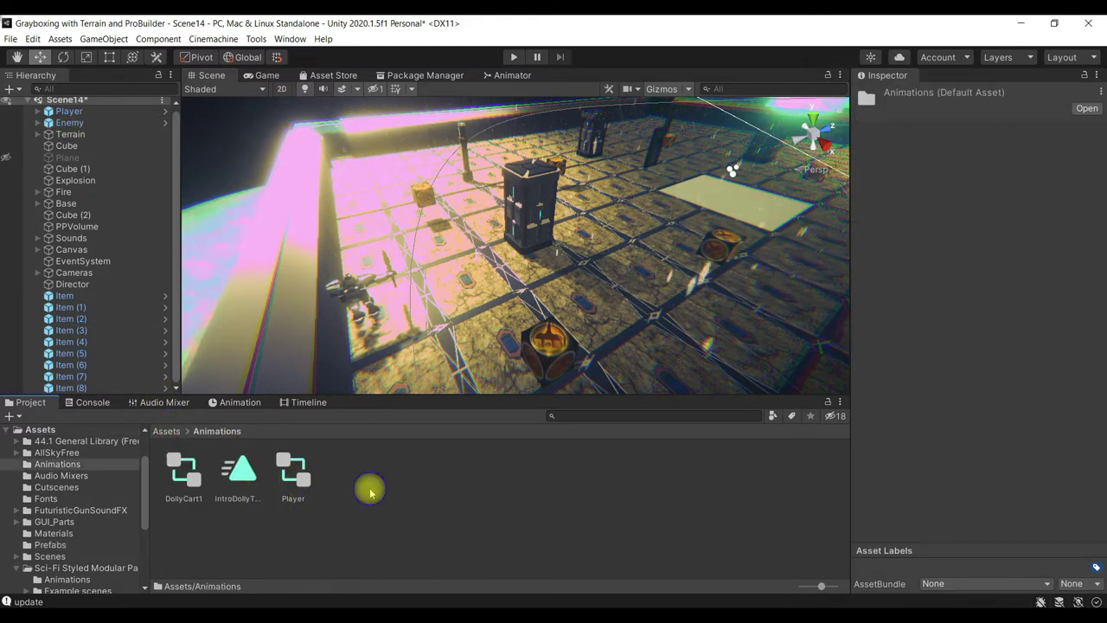
right_click(367, 488)
mouse_move(502, 168)
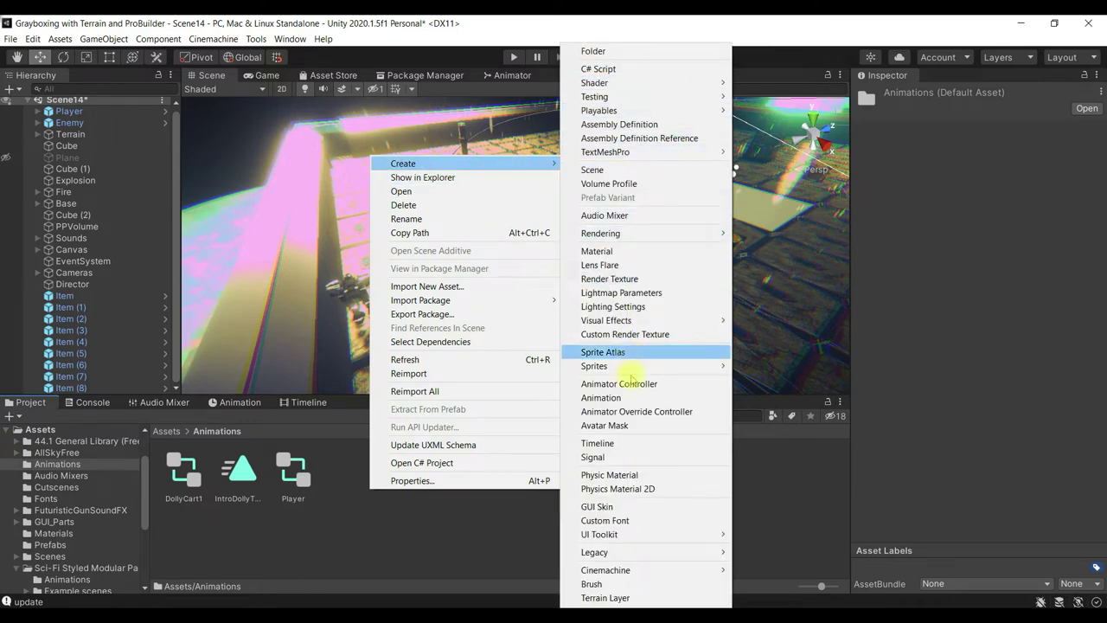
left_click(657, 386)
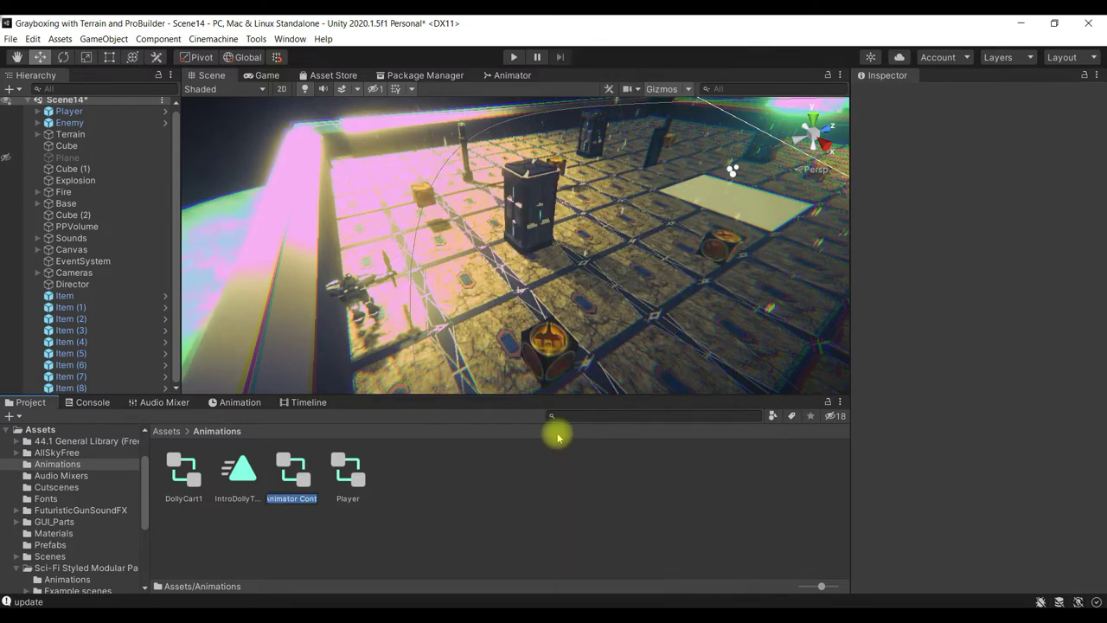
type("Enemy")
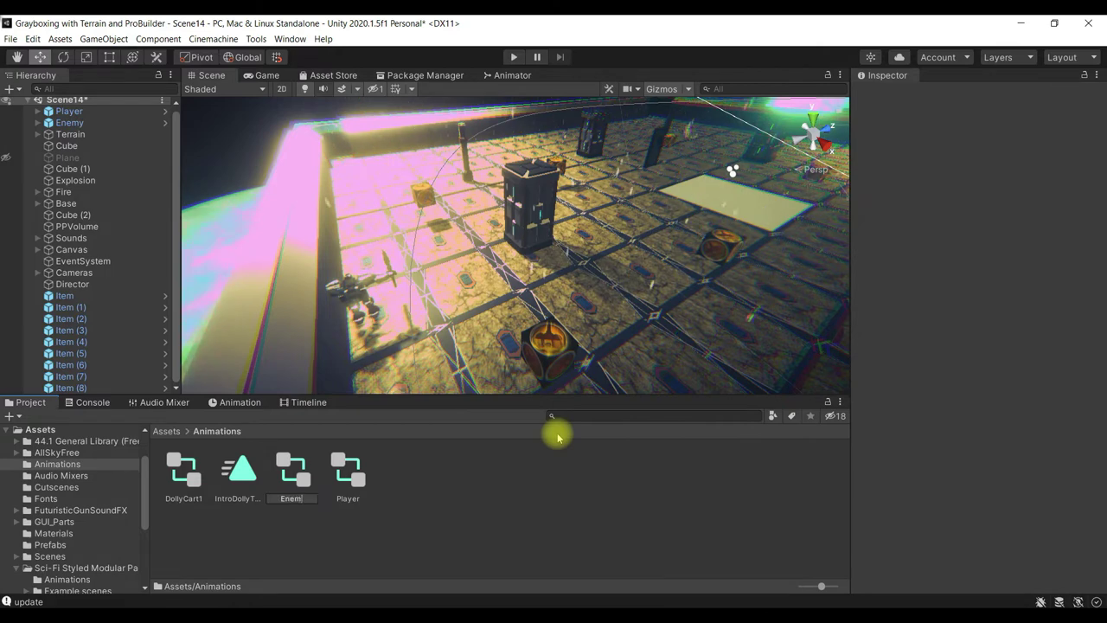
key("Return")
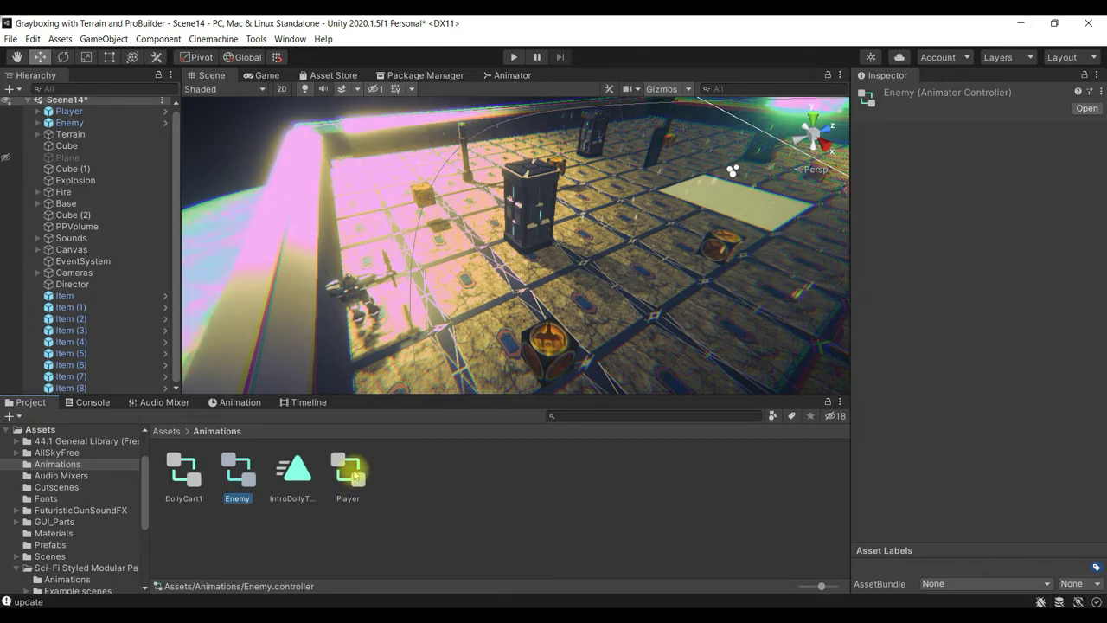
Open the Enemy controller's empty graph in the Animator window, then return to Assets
left_click(347, 478)
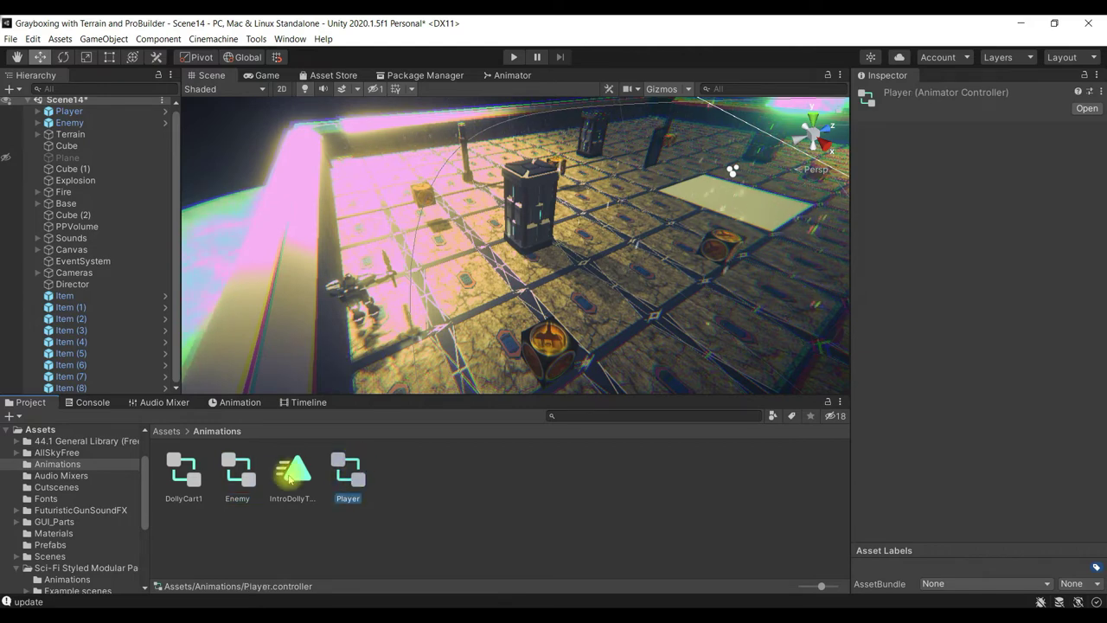
left_click(244, 479)
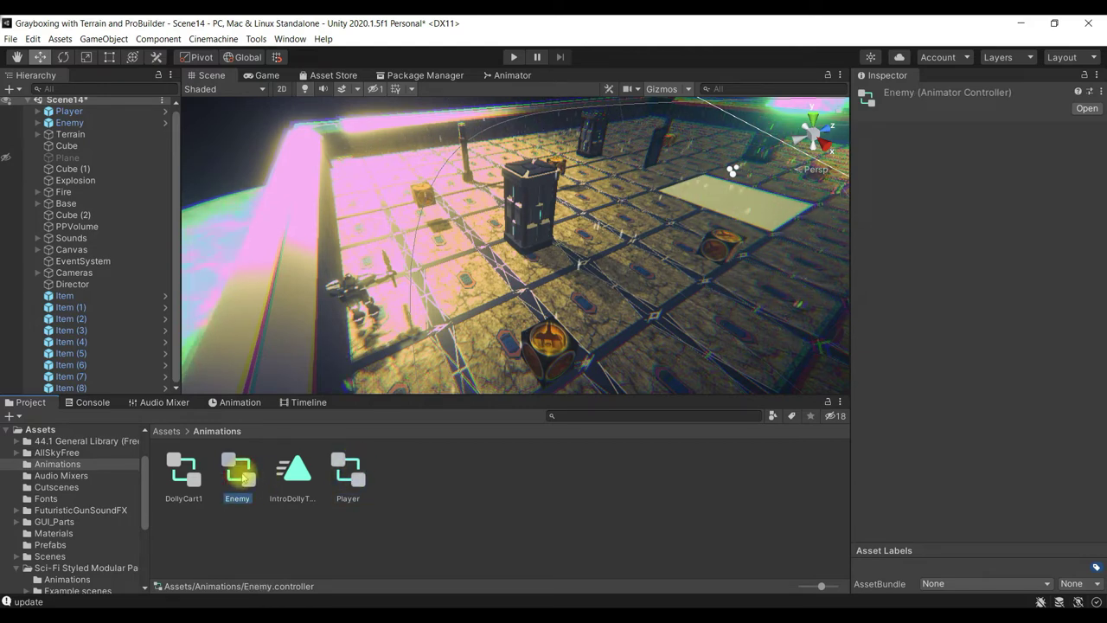
double_click(245, 474)
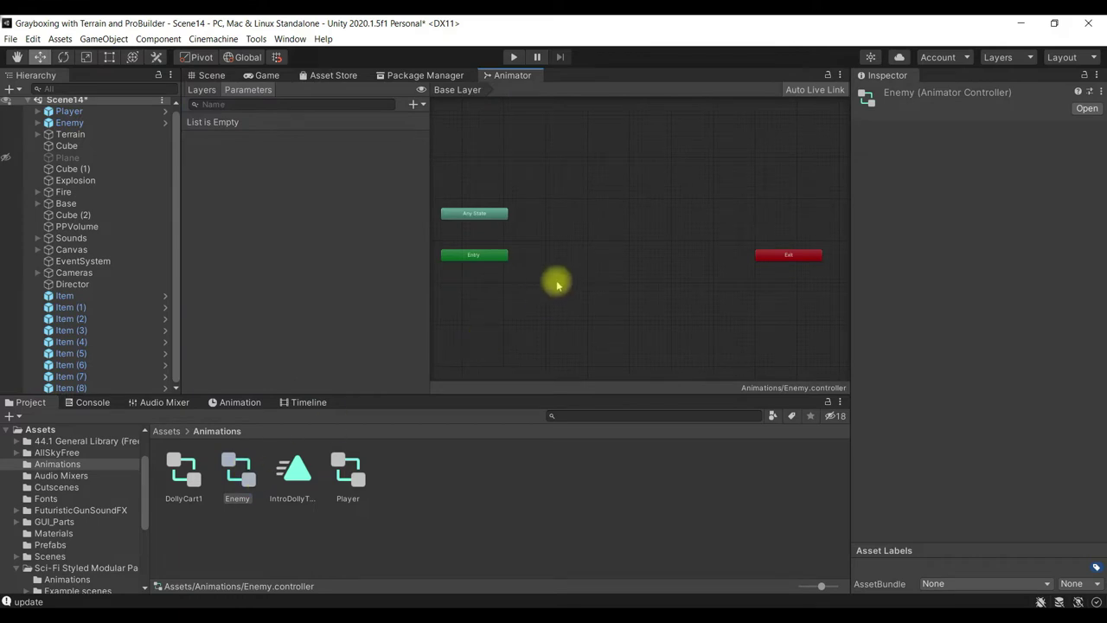
left_click(168, 432)
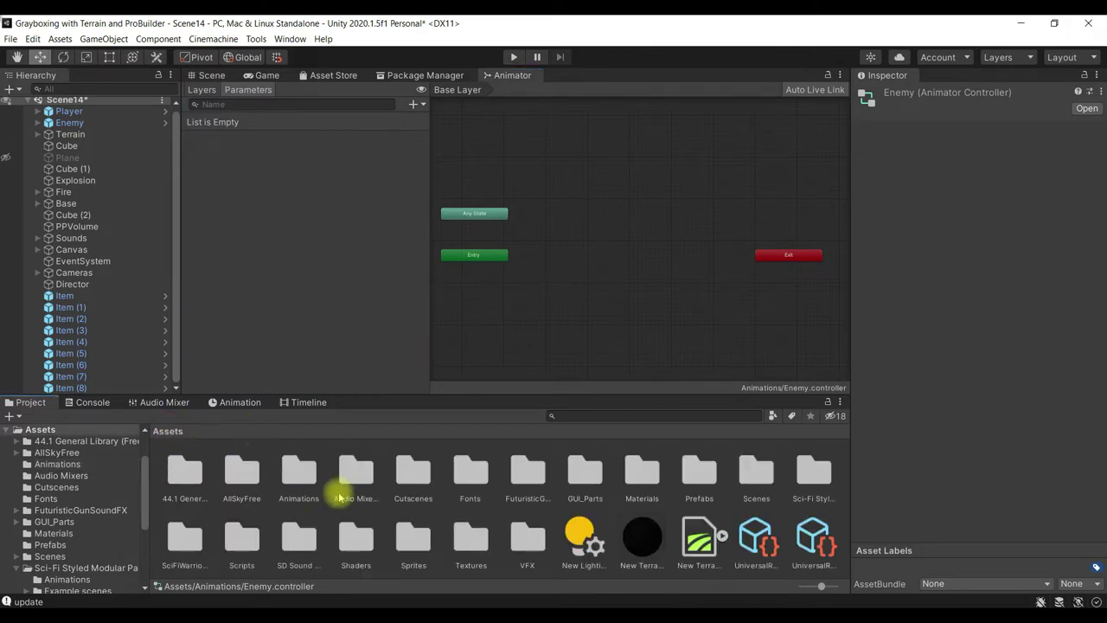
Add Idle_Guard_AR and Run_guard_AR clips from SciFiWarriorPBRHPPolyart/Animations as Enemy graph states
double_click(192, 540)
double_click(188, 478)
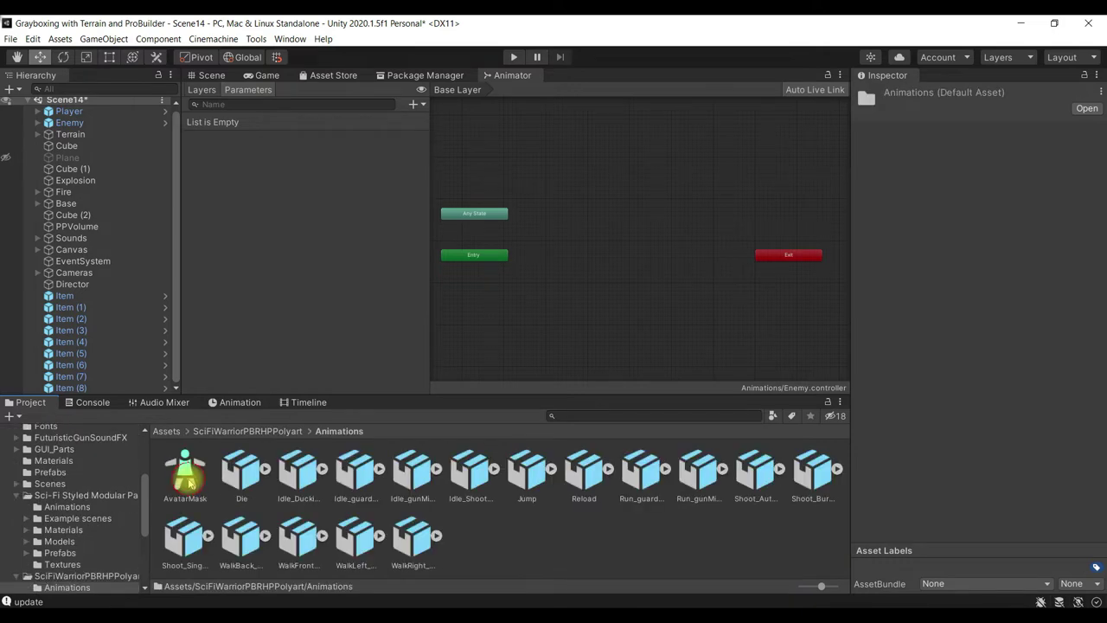
mouse_move(359, 478)
left_mouse_down()
mouse_move(478, 296)
mouse_move(472, 288)
mouse_move(479, 296)
left_mouse_up()
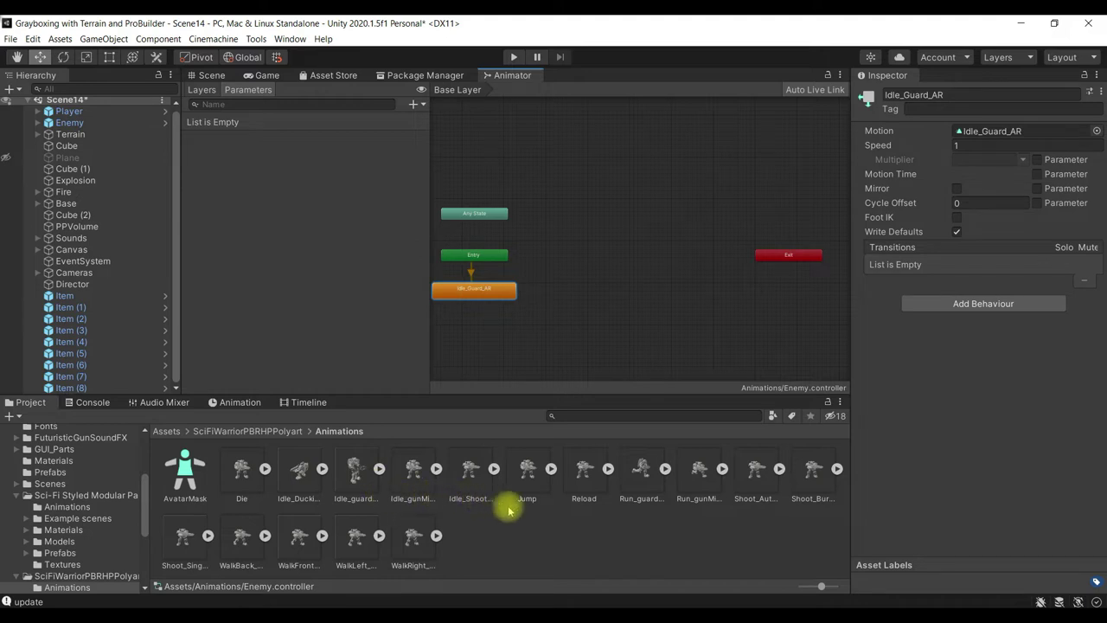
mouse_move(641, 471)
left_mouse_down()
mouse_move(509, 346)
mouse_move(463, 324)
left_mouse_up()
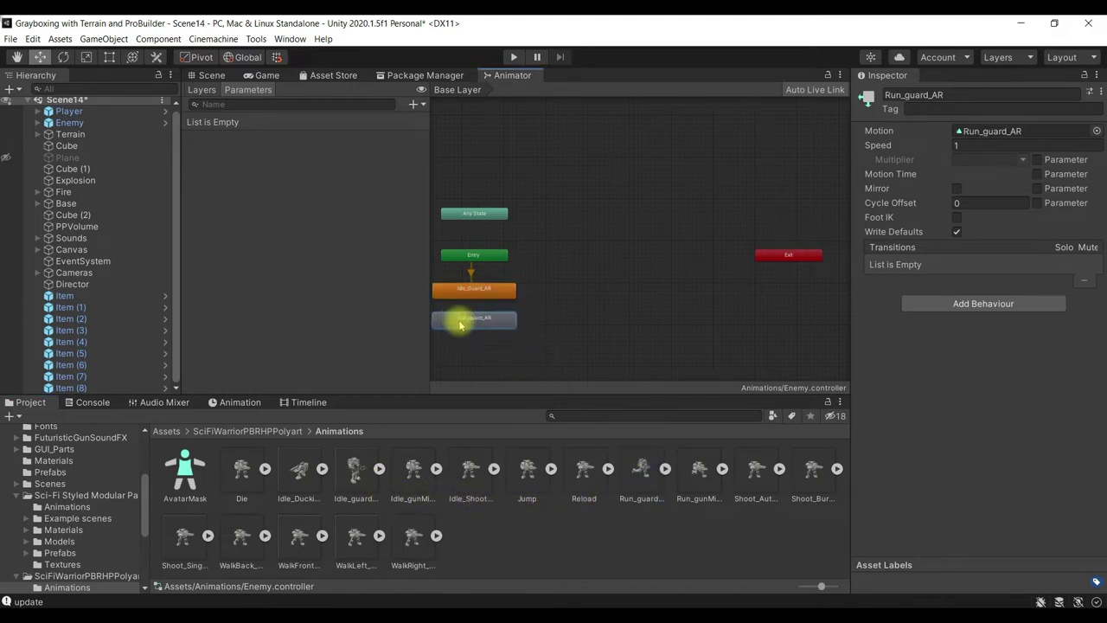
scroll(548, 309, "up", 2)
scroll(548, 309, "up", 1)
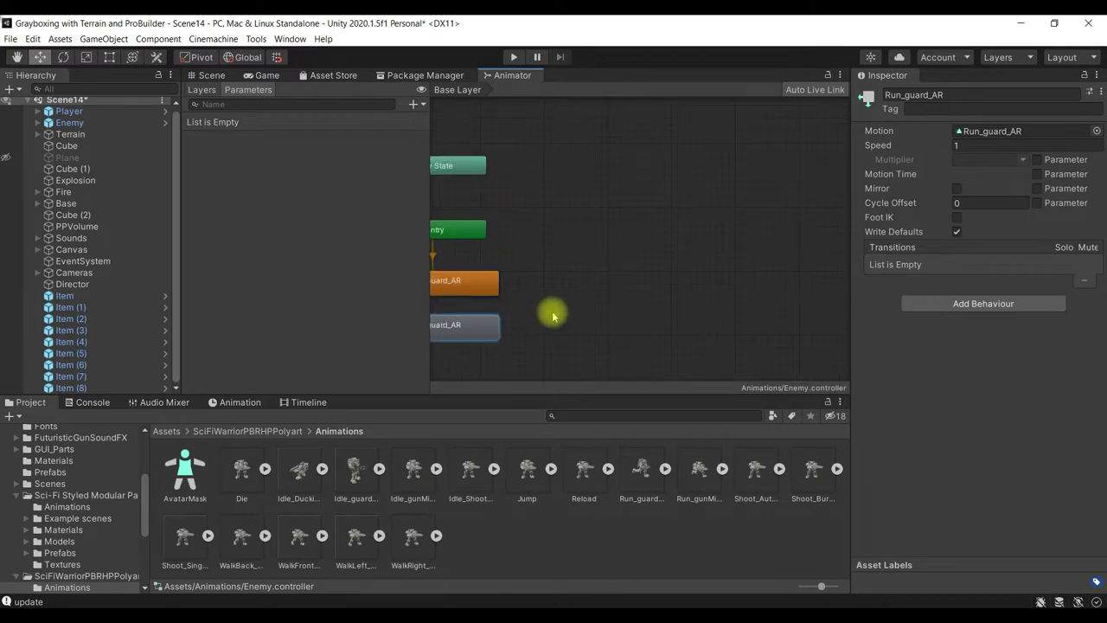
middle_click_drag(526, 284, 682, 282)
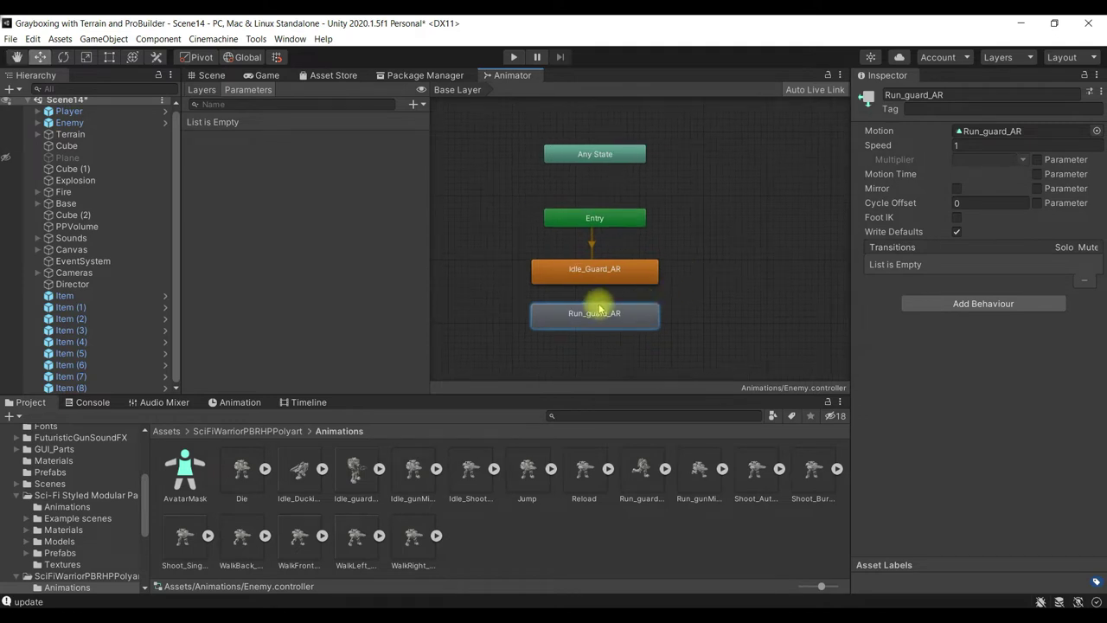
left_click(591, 279)
Create transitions from Idle_Guard_AR to Run_guard_AR and from Run_guard_AR back to Idle_Guard_AR
right_click(588, 279)
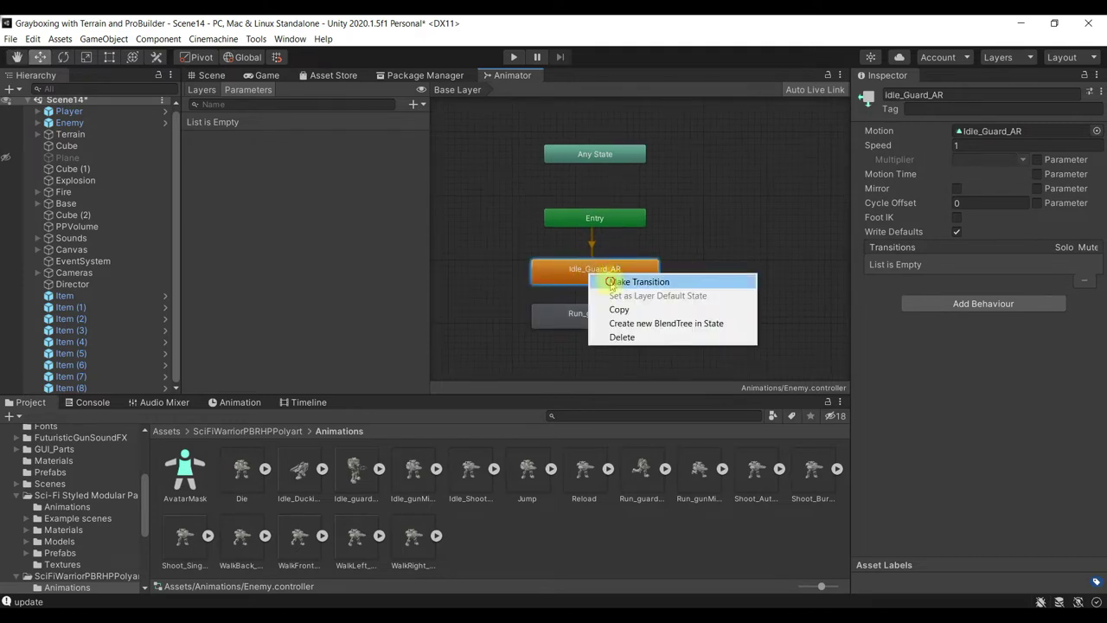
left_click(610, 282)
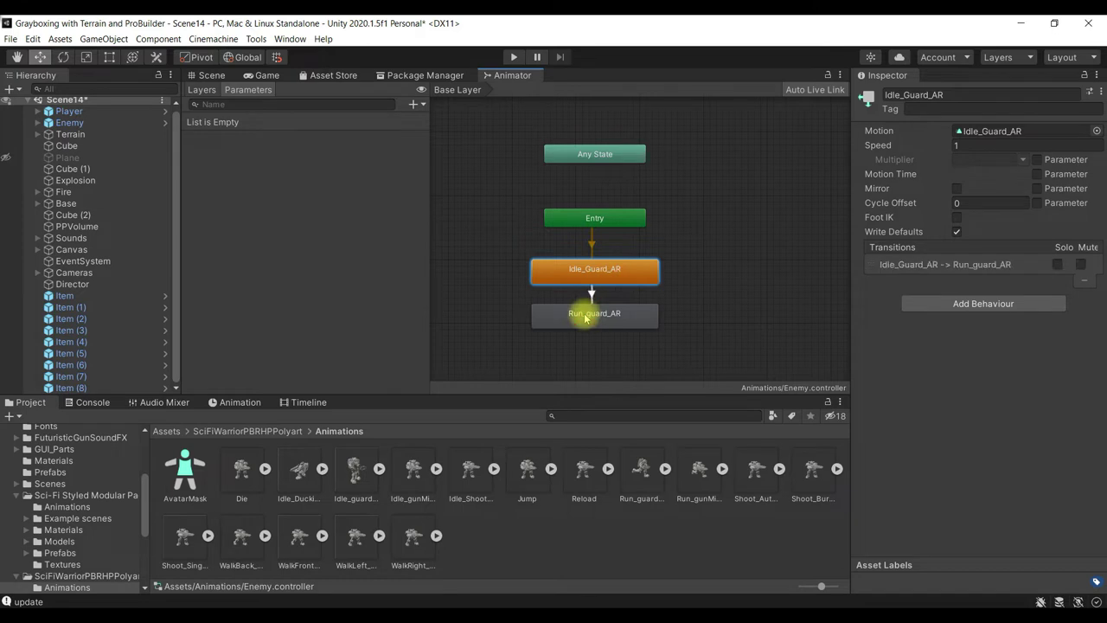
left_click(628, 320)
right_click(629, 320)
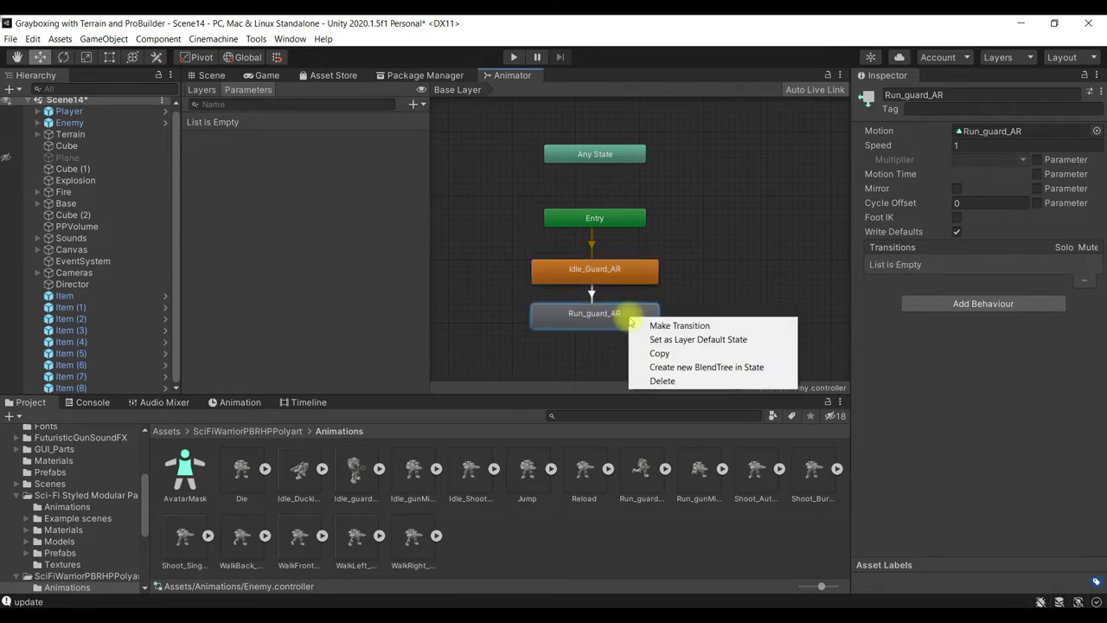
left_click(651, 322)
left_click(629, 268)
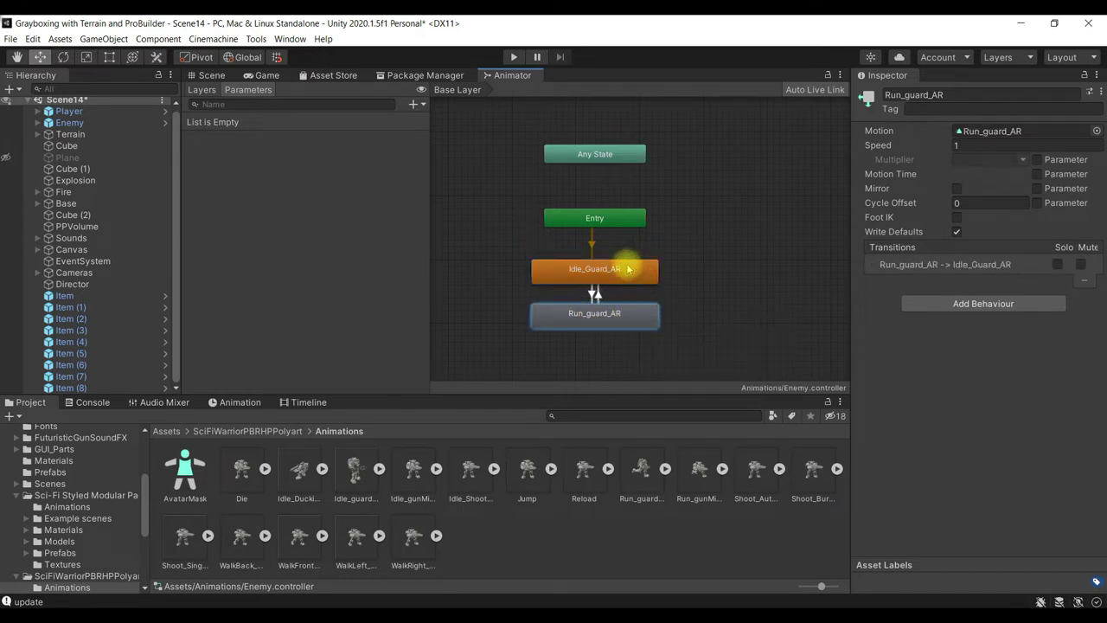
Uncheck Has Exit Time on both the Idle-to-Run and Run-to-Idle transitions
left_click(595, 294)
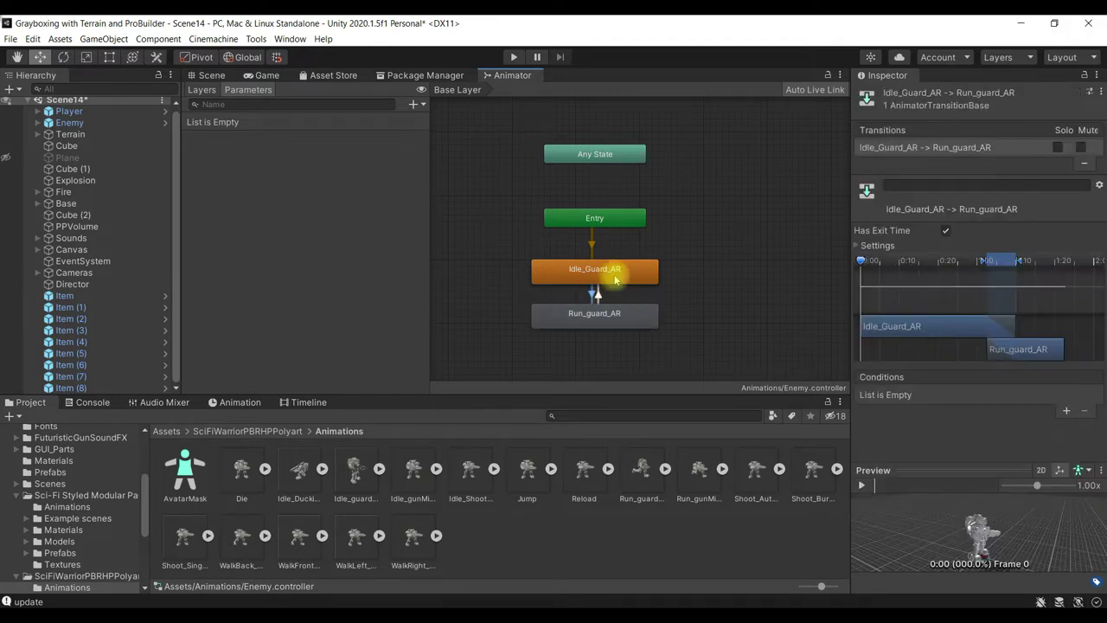
left_click(595, 275)
left_click(593, 295)
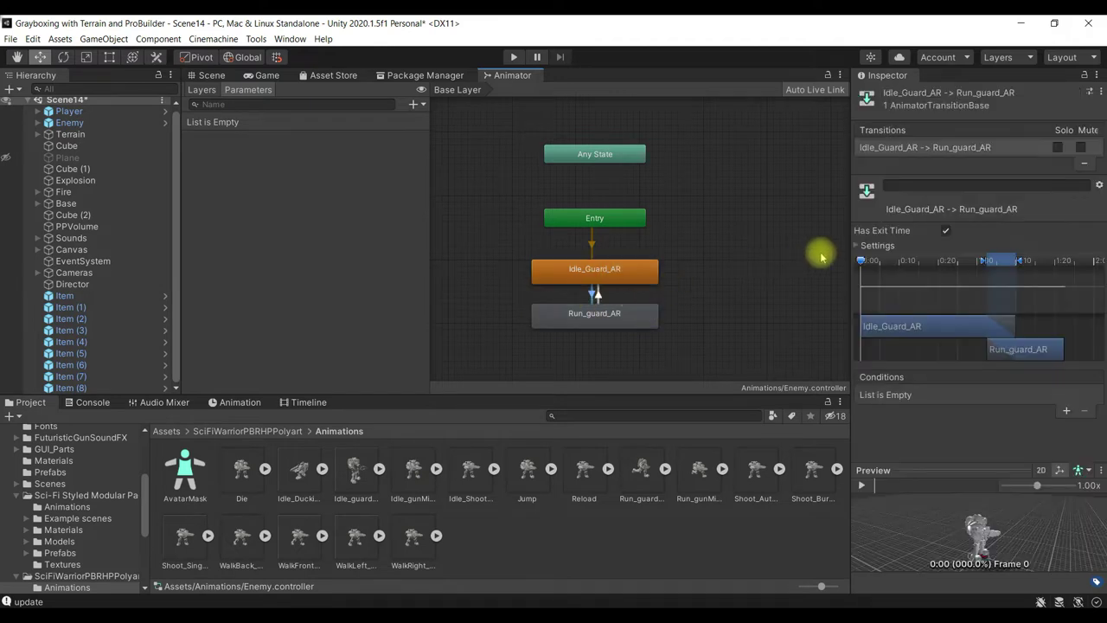
left_click(946, 231)
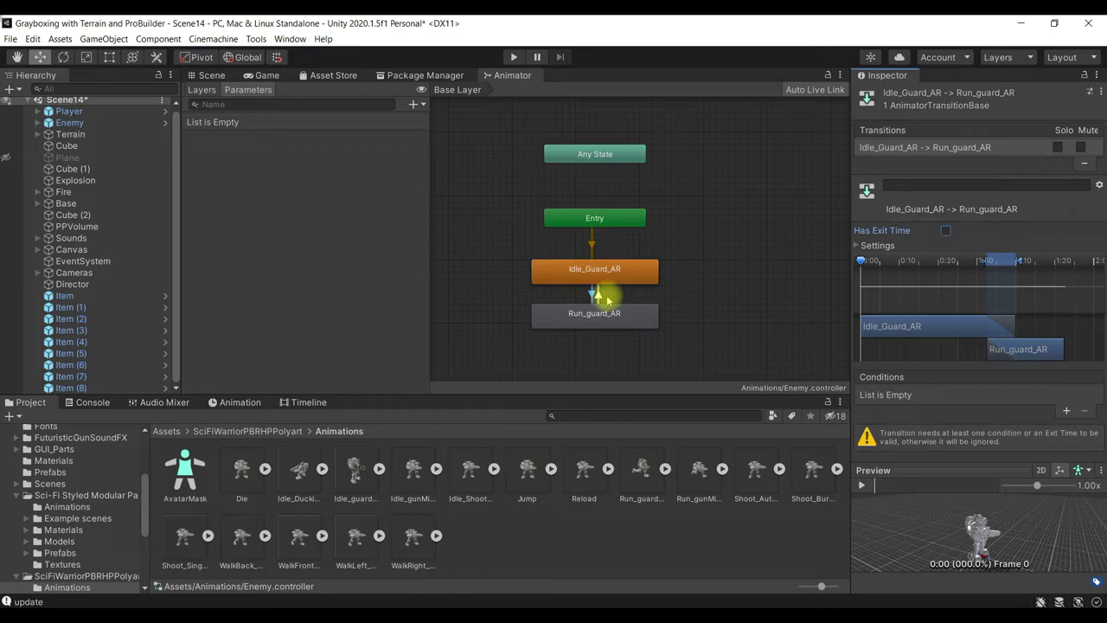
left_click(598, 295)
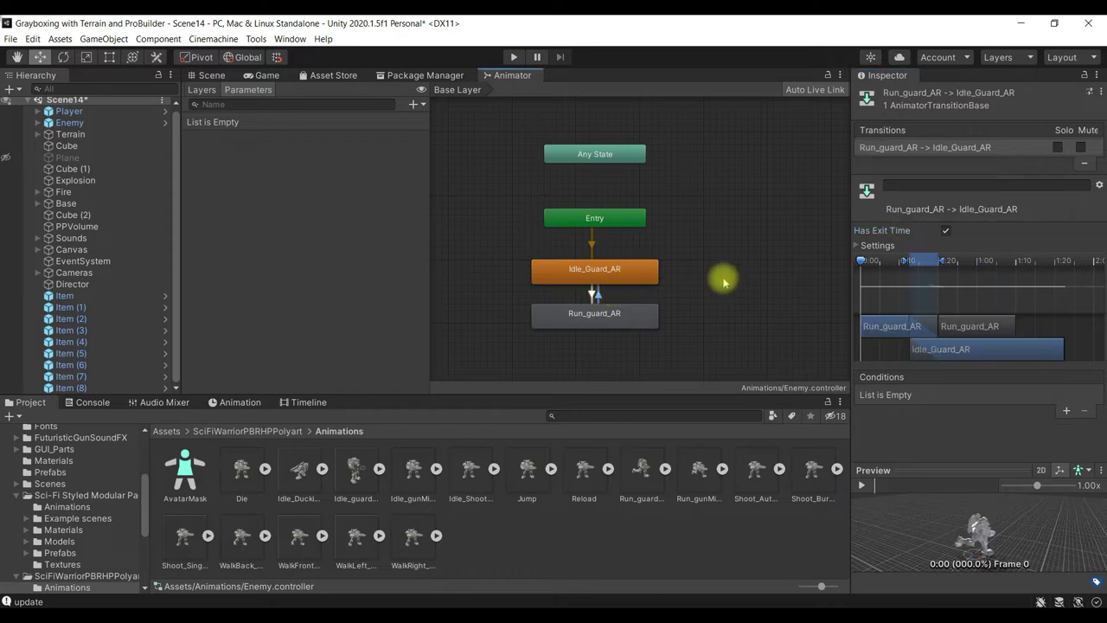
left_click(946, 231)
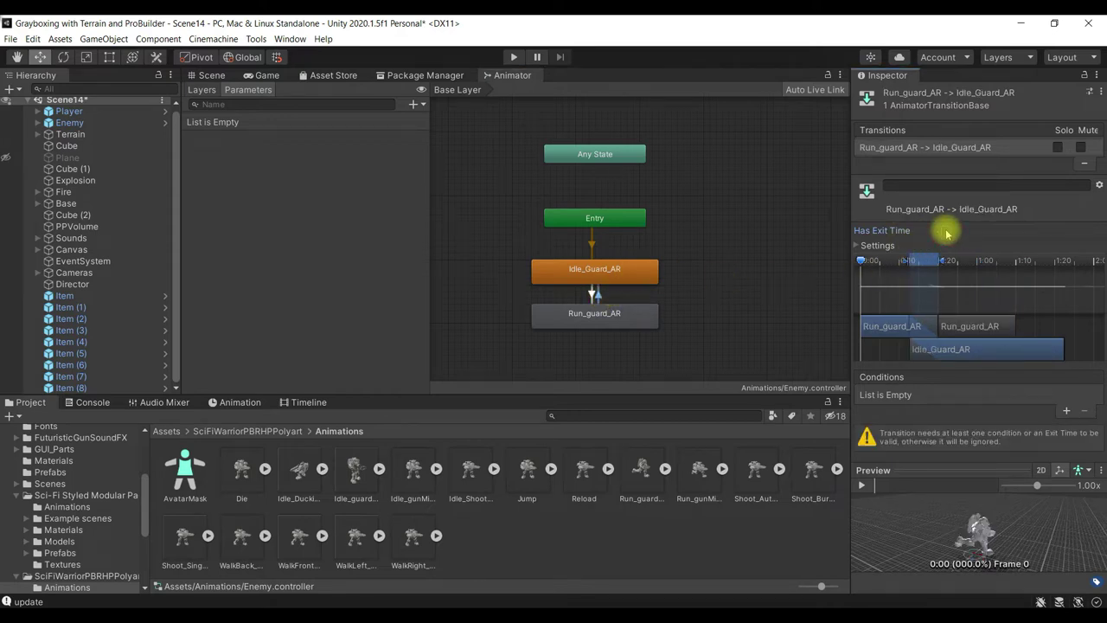
left_click(592, 295)
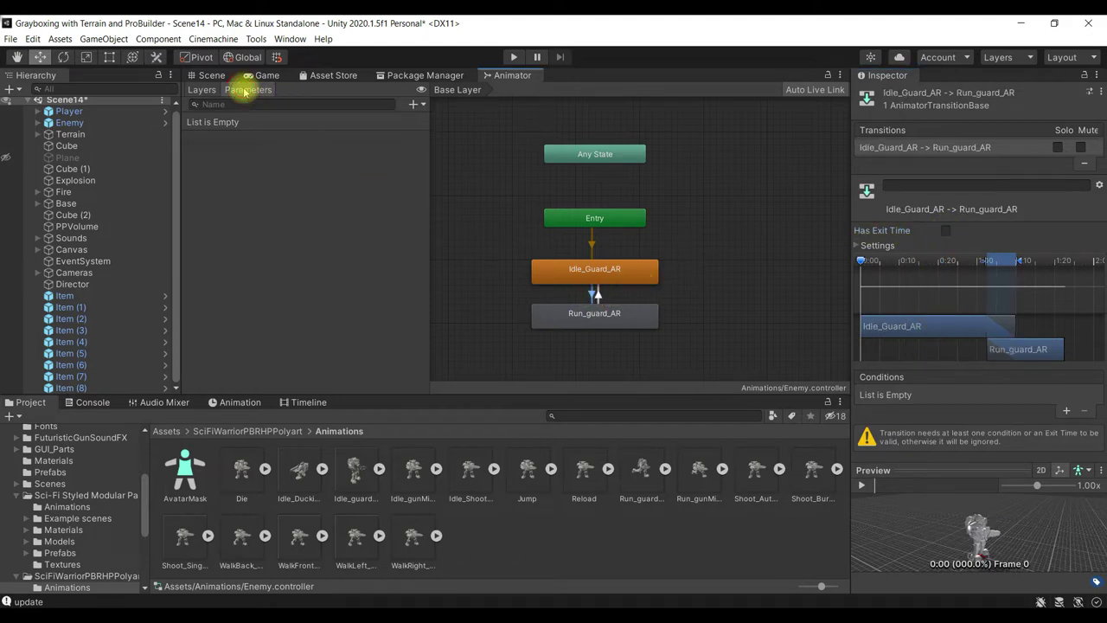
Add a float parameter named Velocity in the Animator's Parameters list
left_click(414, 104)
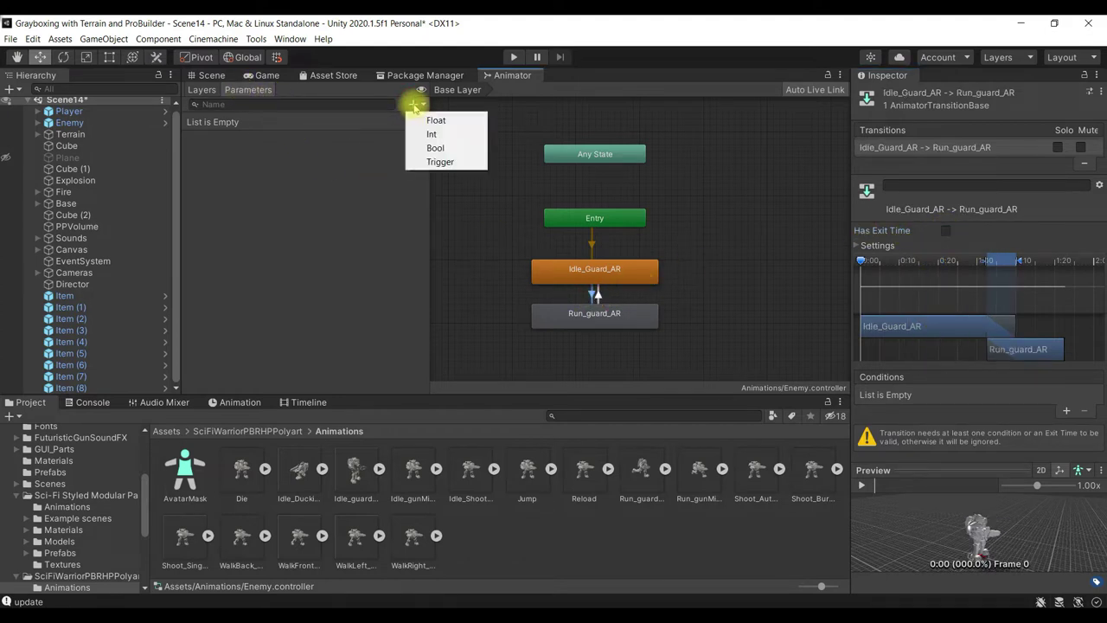
left_click(436, 124)
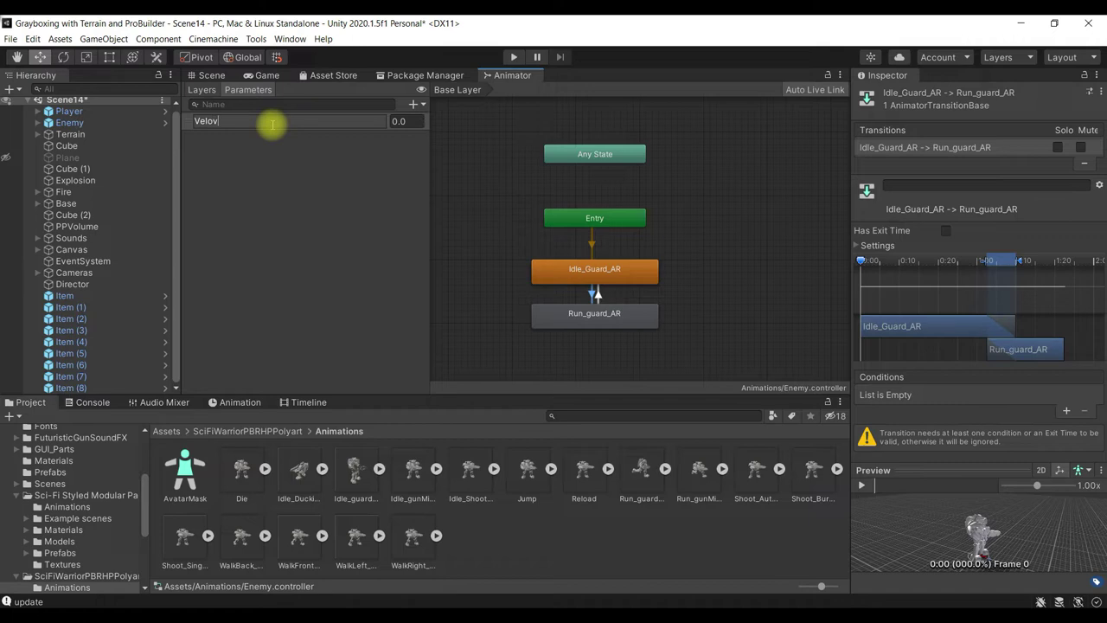
type("city")
key("Return")
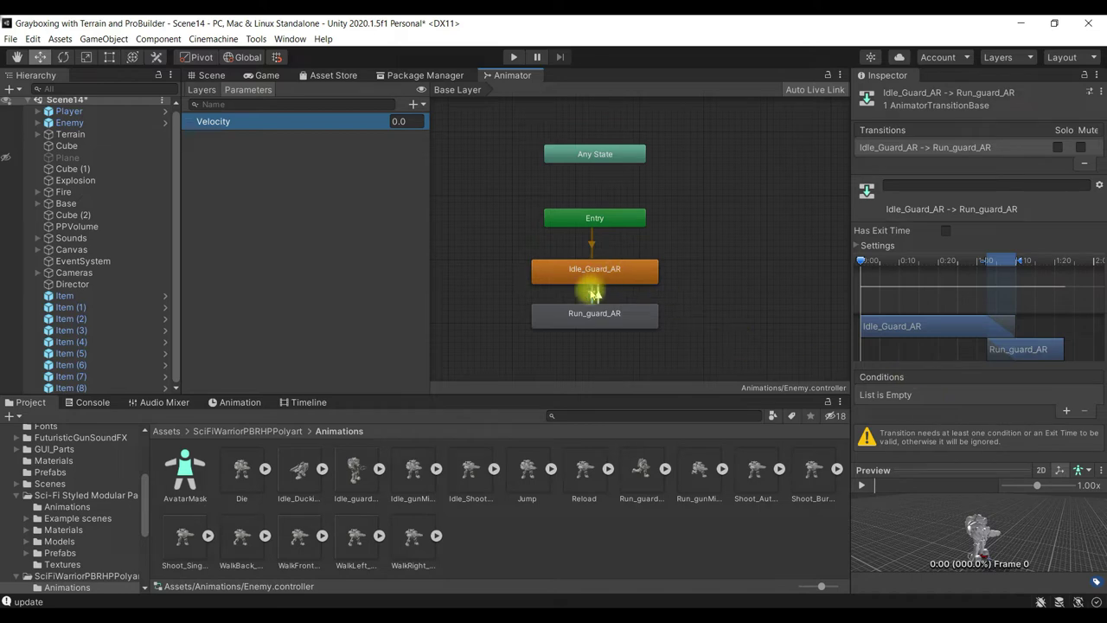
Select the Idle_Guard_AR to Run_guard_AR transition in the Animator graph
left_click(591, 271)
left_click(583, 316)
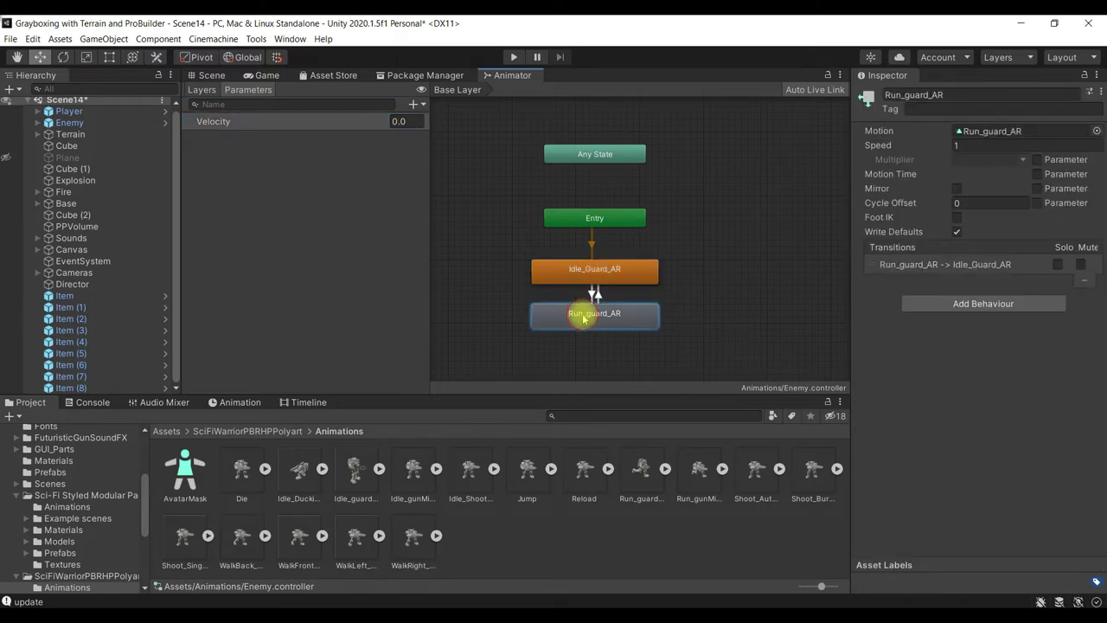
left_click(595, 269)
left_click(592, 294)
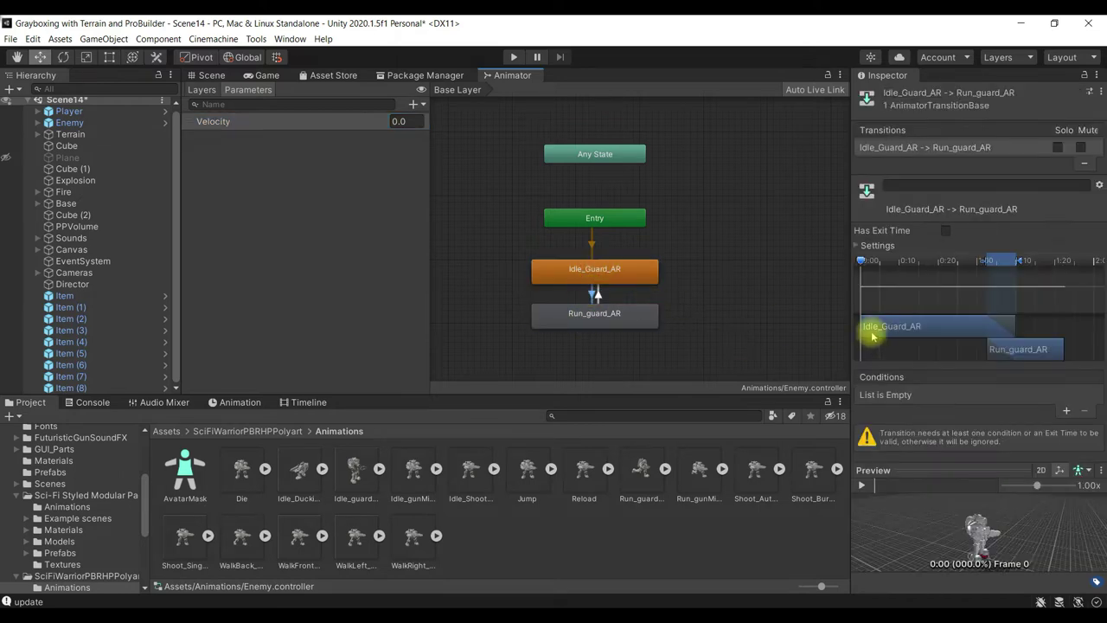
Give the Idle_Guard_AR to Run_guard_AR transition a Velocity Greater 1 condition
left_click(597, 295)
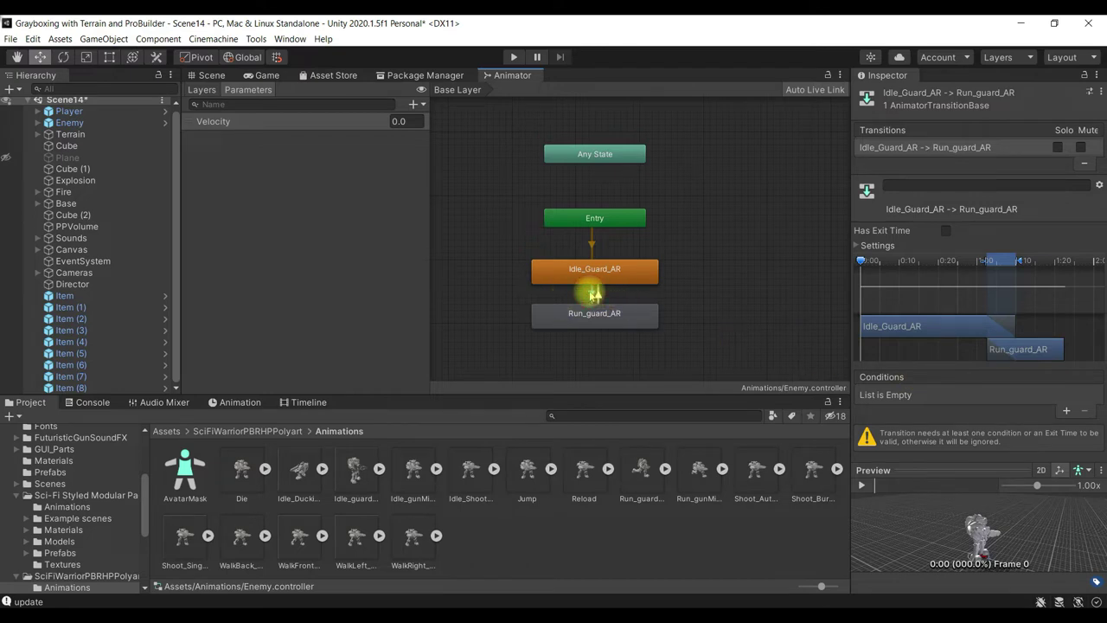
left_click(1066, 410)
left_click(955, 395)
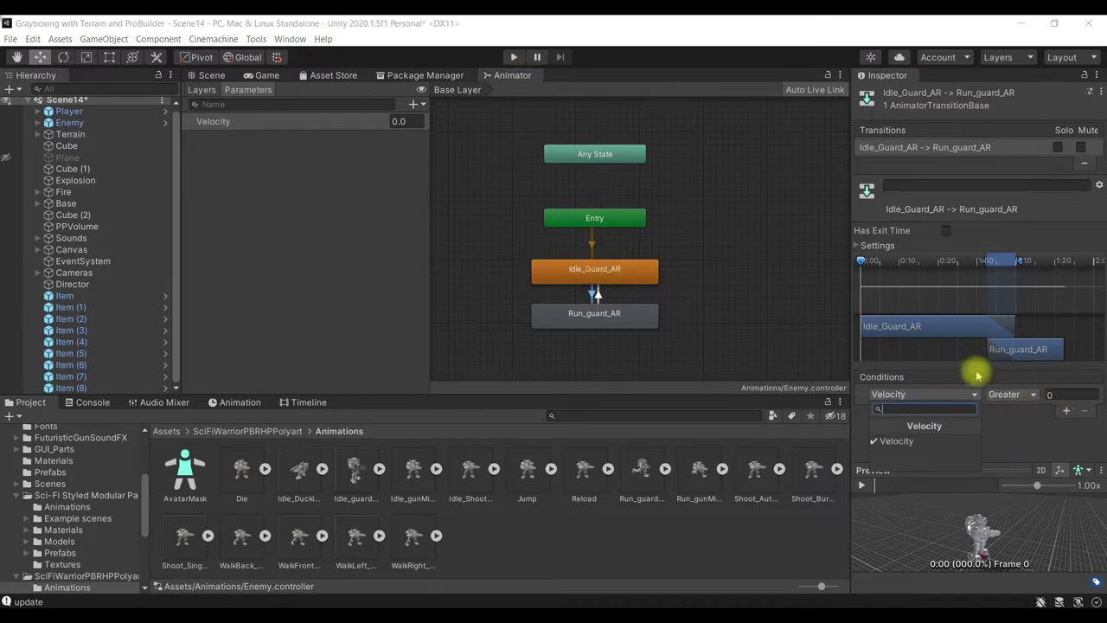
left_click(1071, 393)
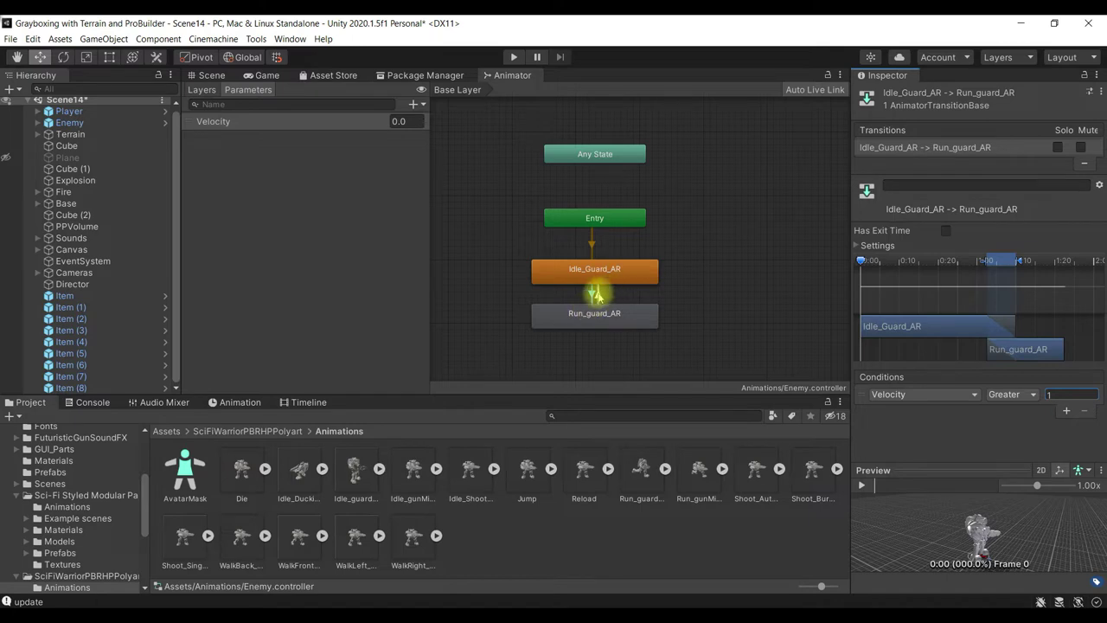
Give the Run_guard_AR to Idle_Guard_AR transition a Velocity Less 1 condition
left_click(597, 295)
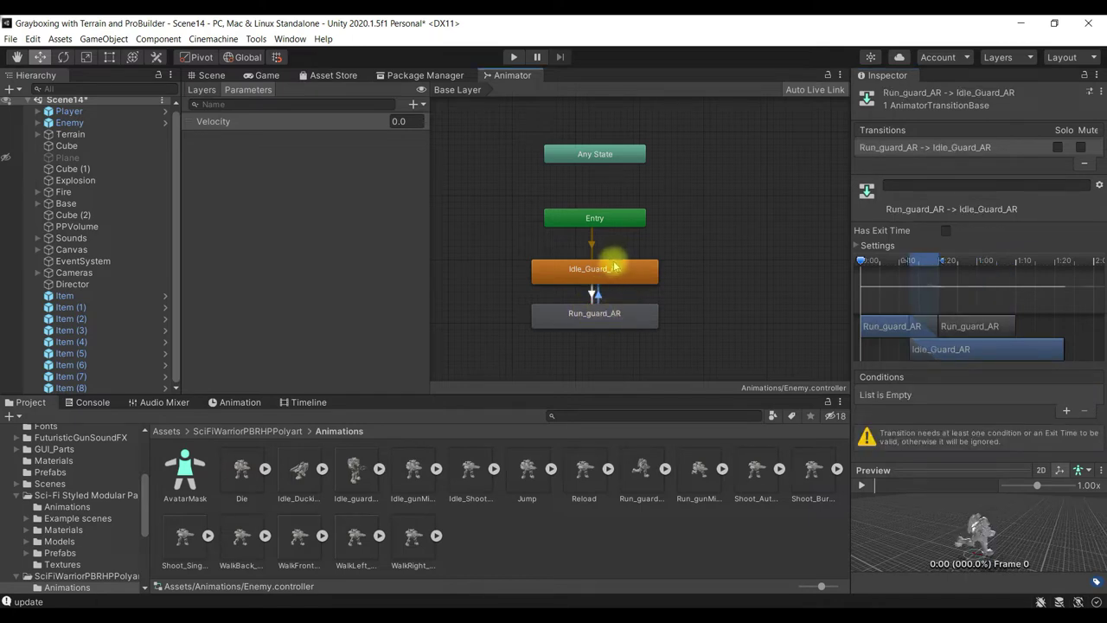
left_click(1066, 412)
left_click(1013, 395)
left_click(1025, 417)
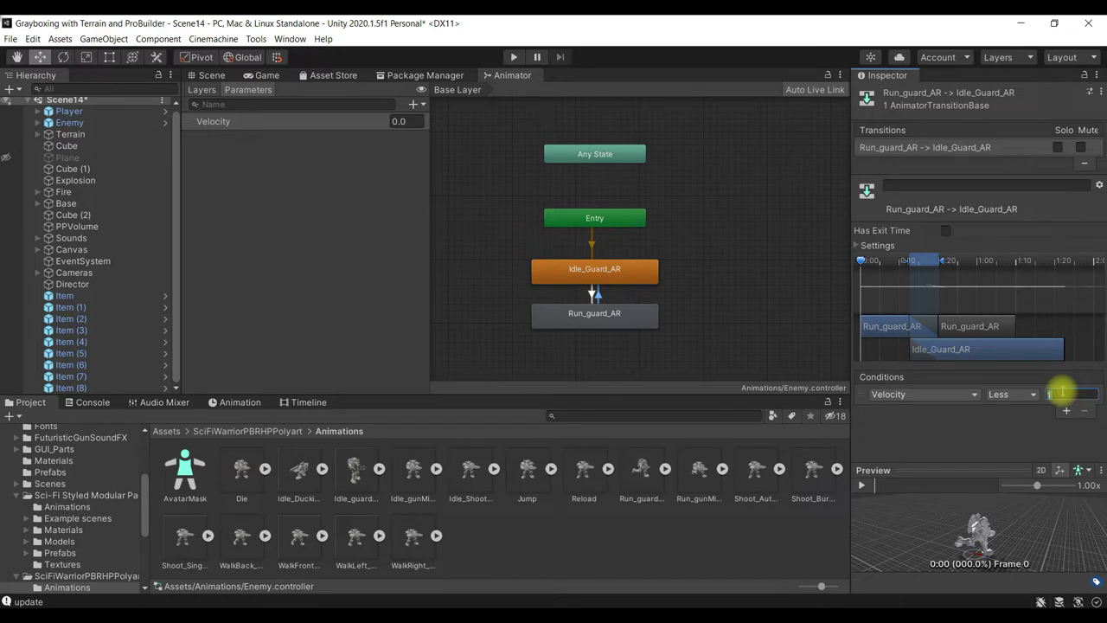
Set the Velocity parameter's value to 2.0
left_click(398, 120)
type("2")
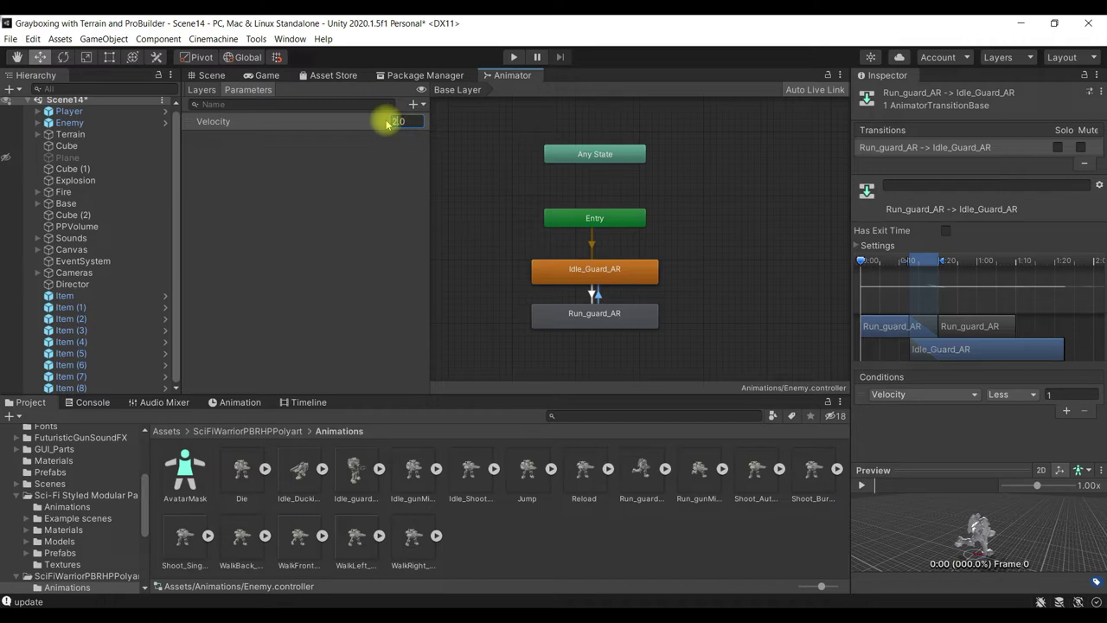
key("Return")
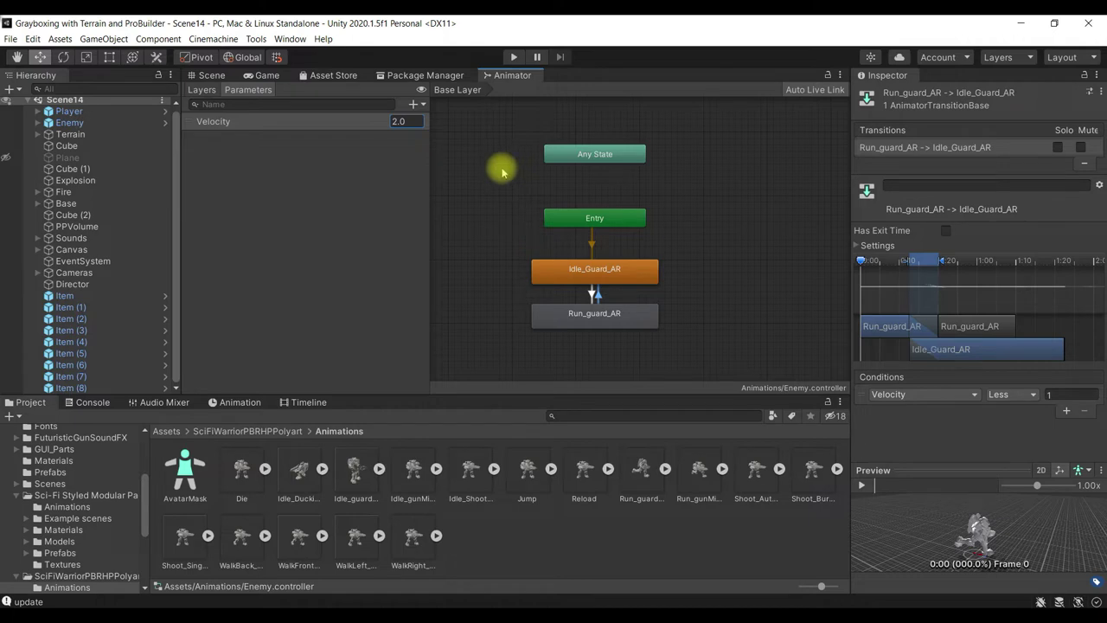
left_click(71, 124)
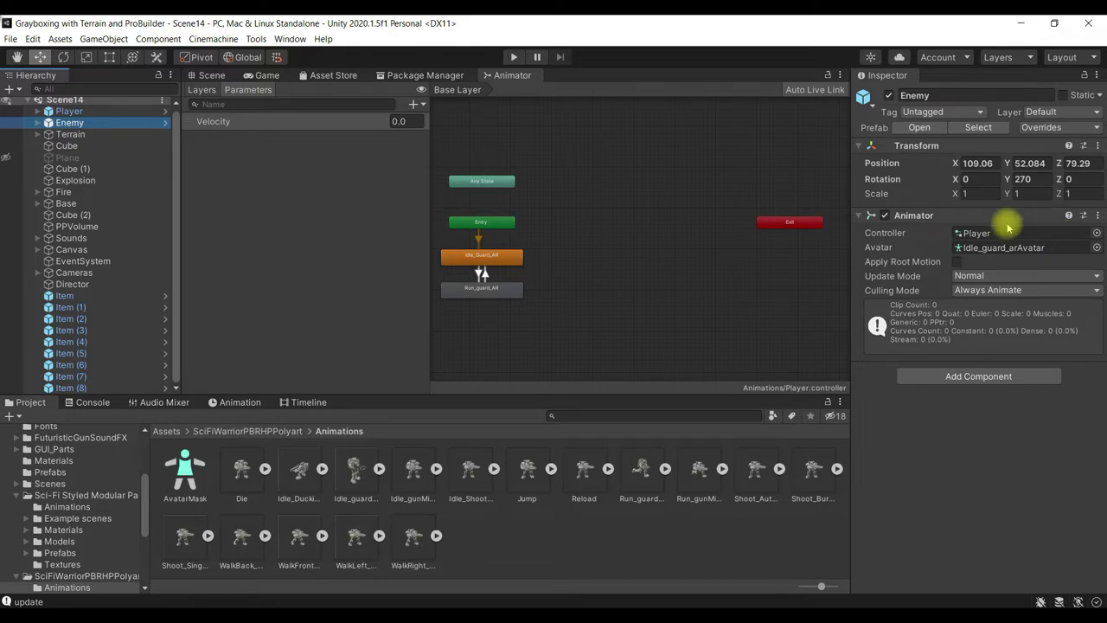
Replace the Enemy object's Player animator controller with the Enemy controller
left_click(85, 113)
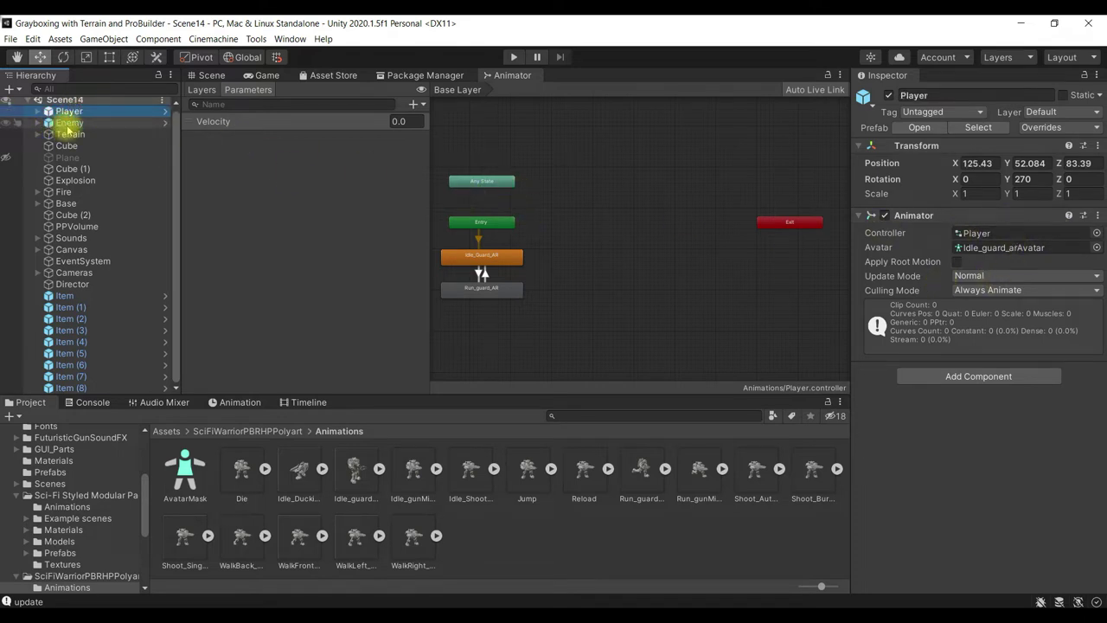
left_click(71, 124)
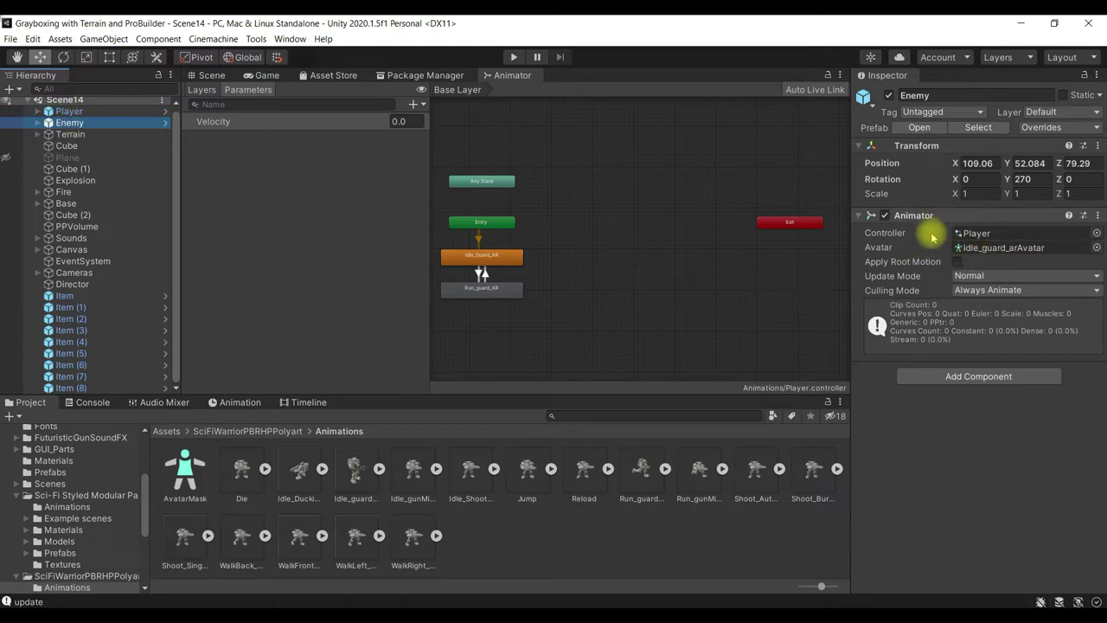
left_click(1096, 232)
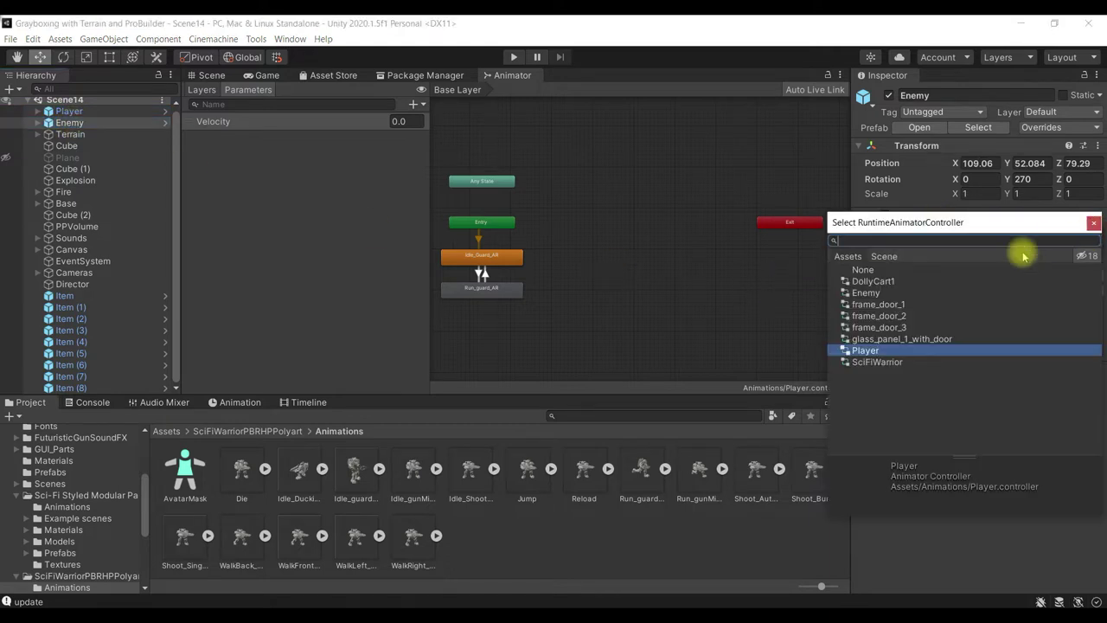
double_click(872, 293)
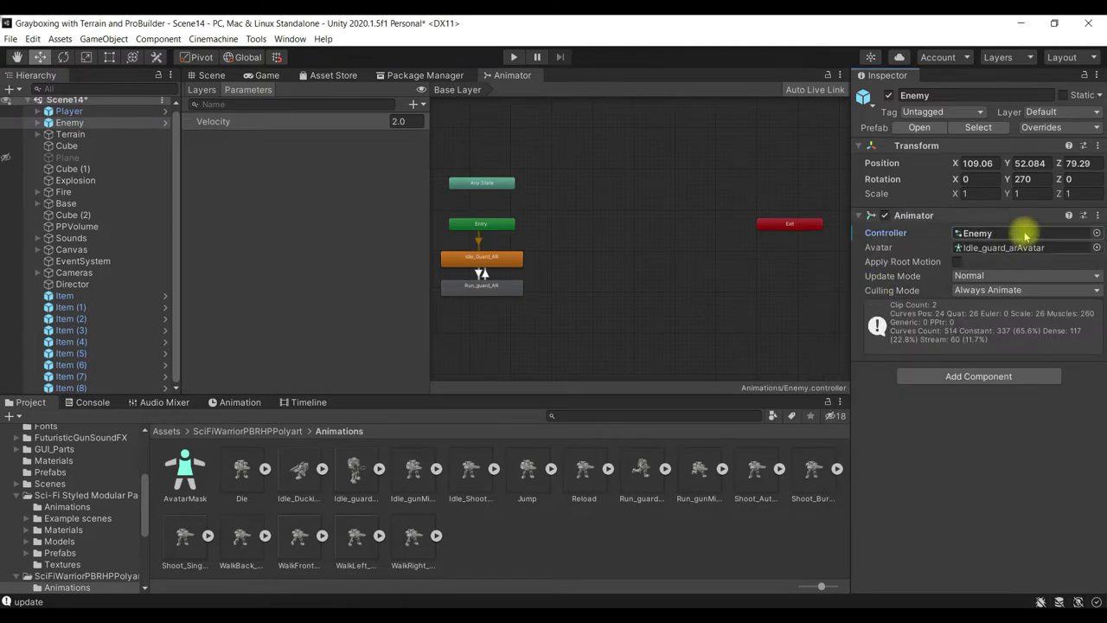
Save Scene14 with Ctrl+S and reselect the Enemy object
left_click(91, 112)
key("ctrl+s")
left_click(96, 123)
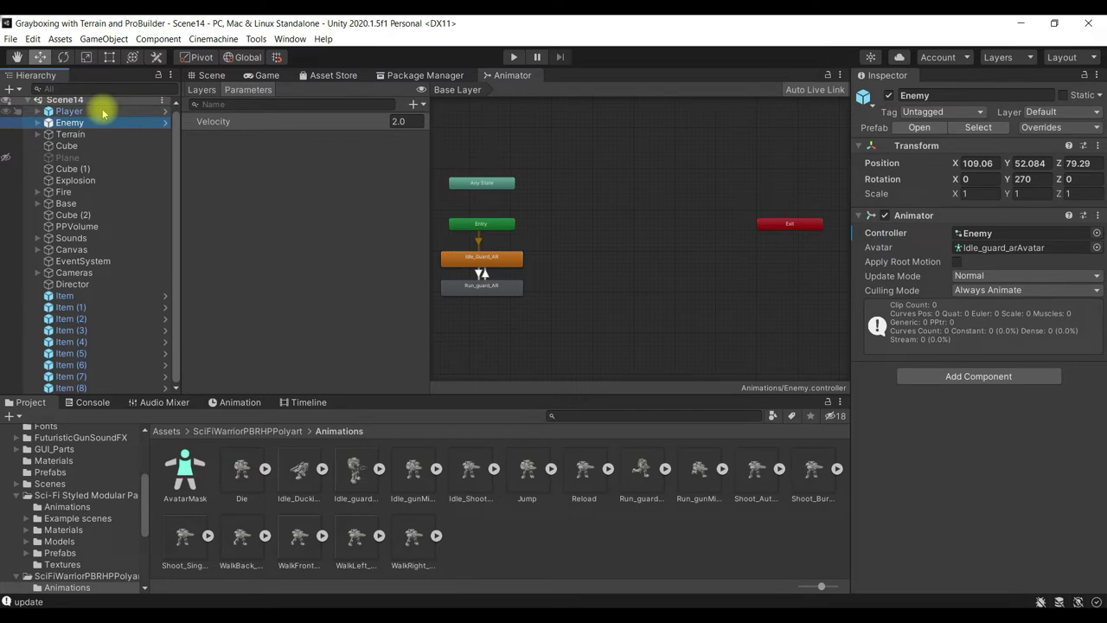
left_click(99, 110)
left_click(102, 122)
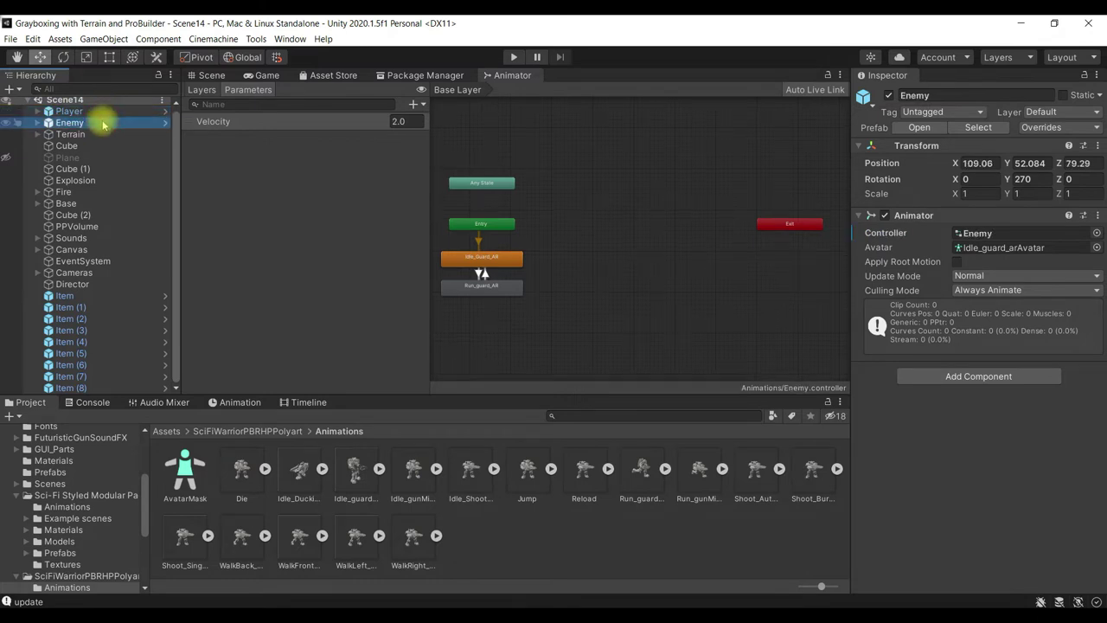
left_click(167, 431)
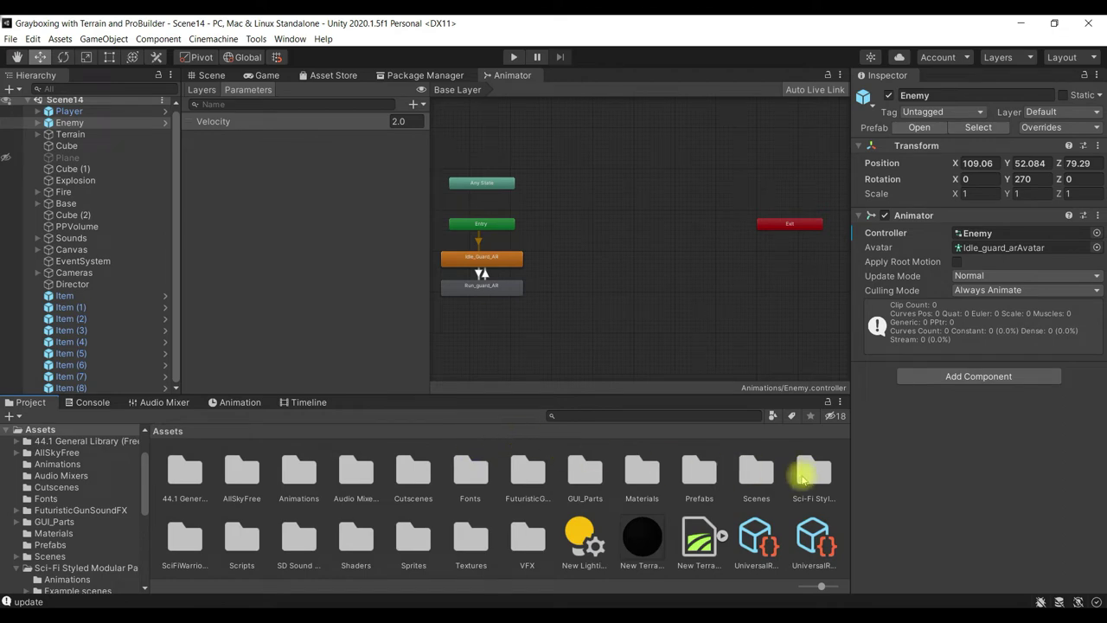
Overwrite the Enemy prefab in Assets/Prefabs by dropping the scene's Enemy object onto it
double_click(704, 473)
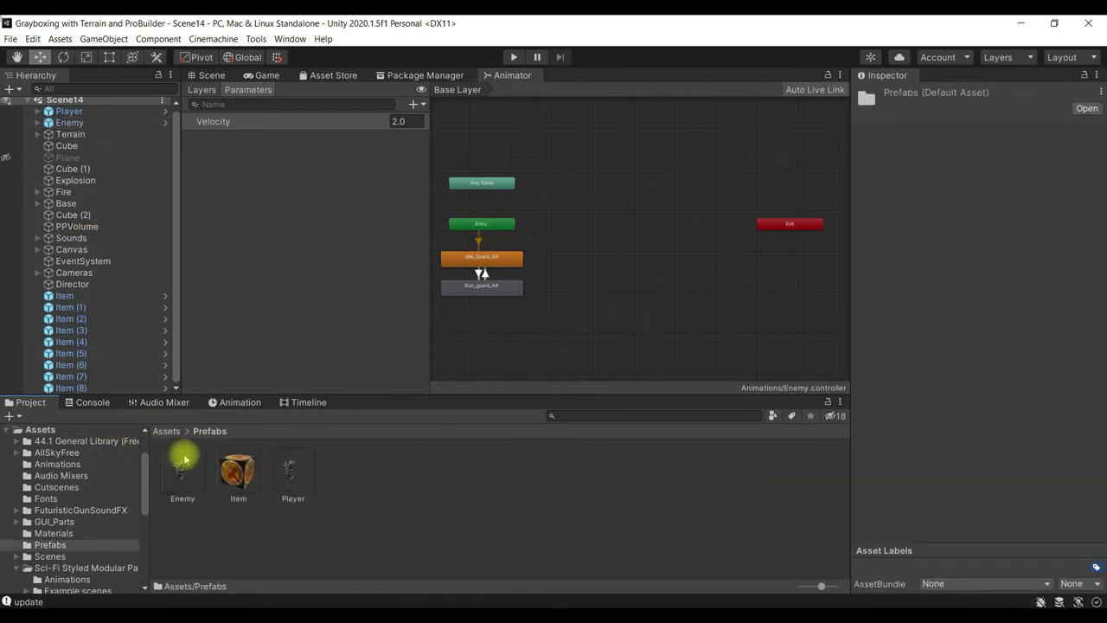
left_click(69, 123)
left_click_drag(92, 123, 186, 480)
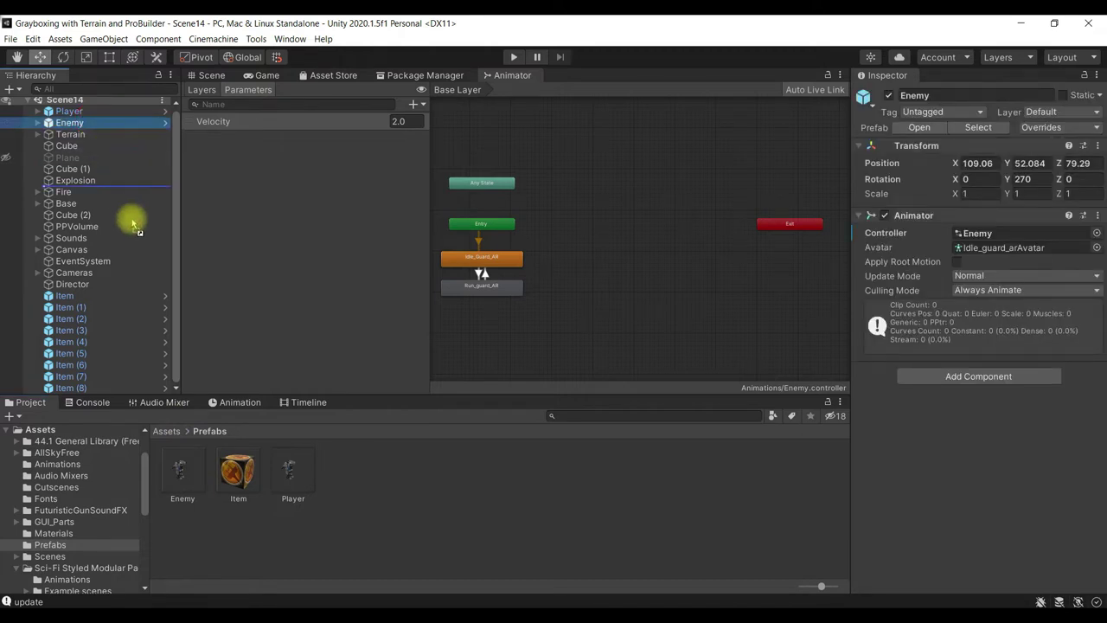
left_click_drag(186, 480, 186, 480)
left_click(184, 478)
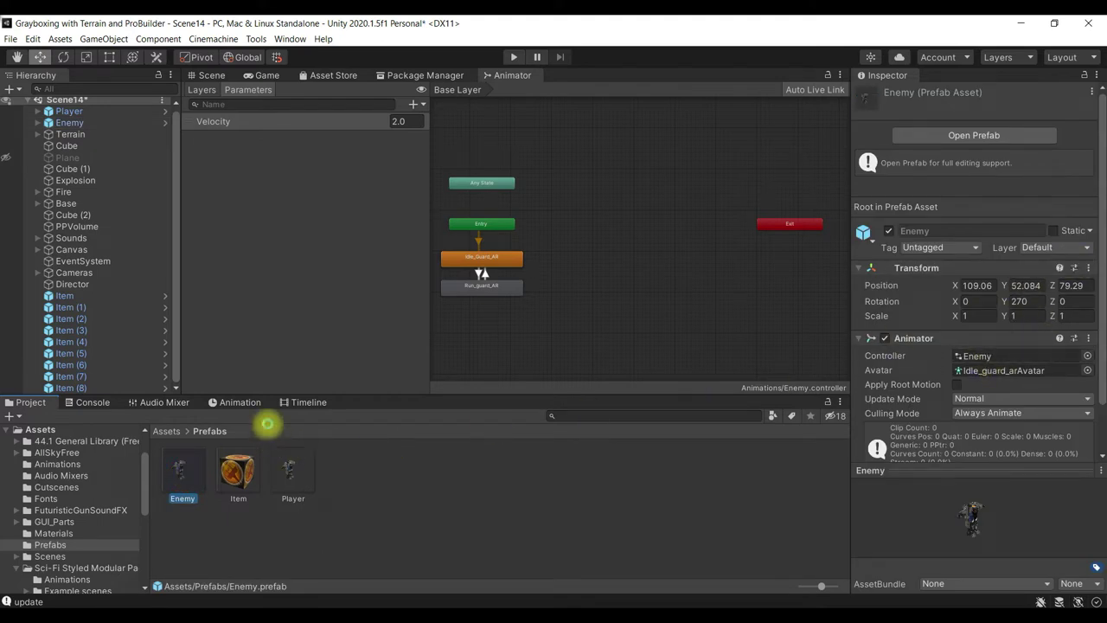
scroll(111, 248, "up", 1)
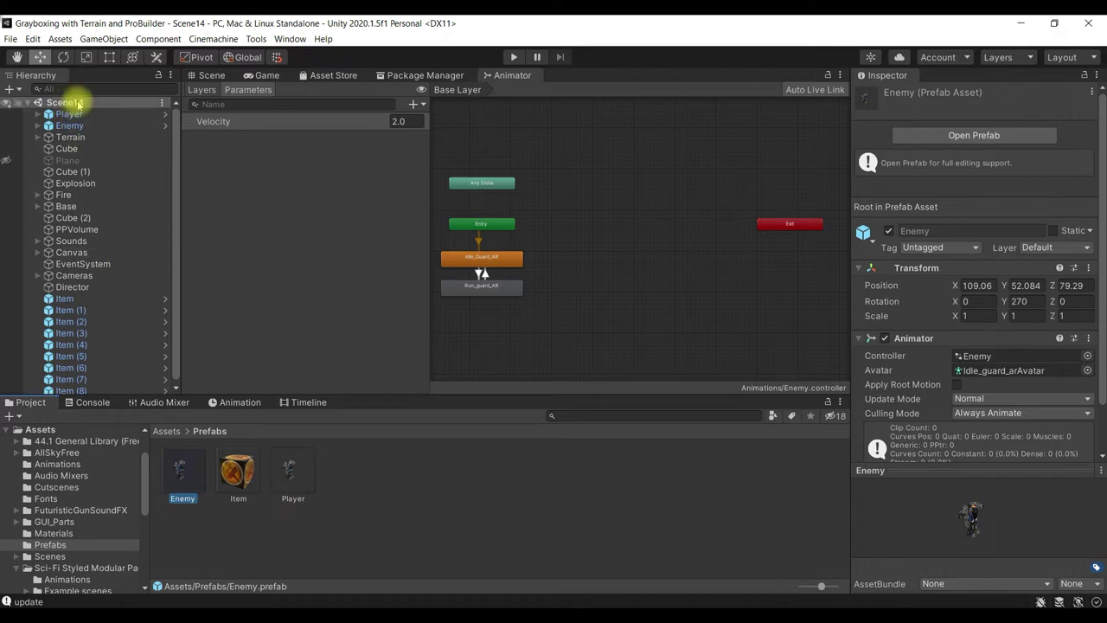
left_click(167, 432)
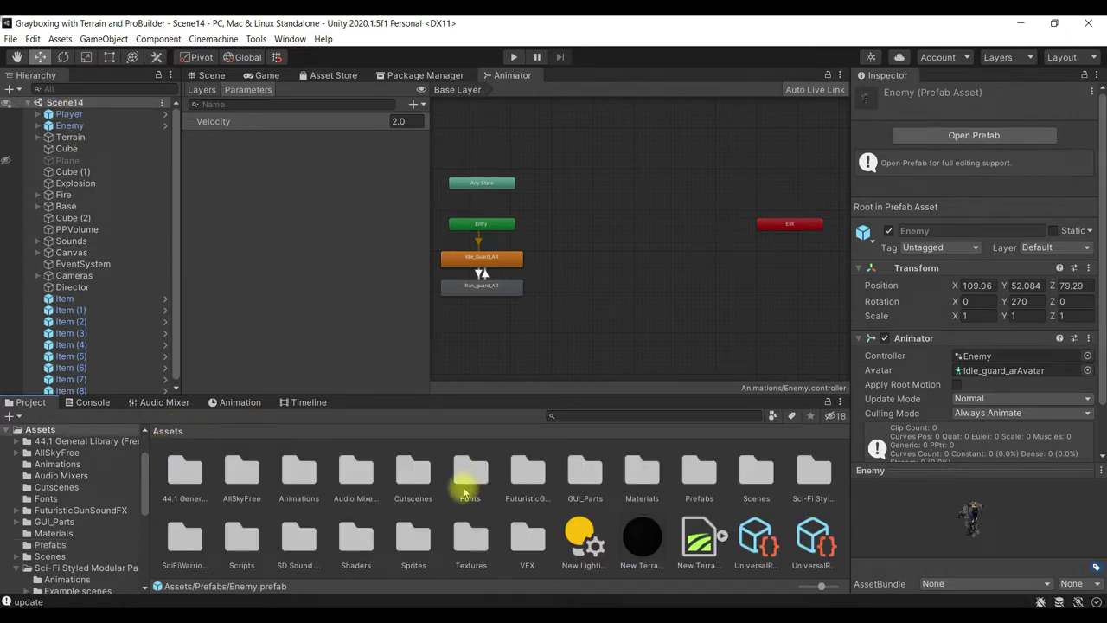
double_click(642, 471)
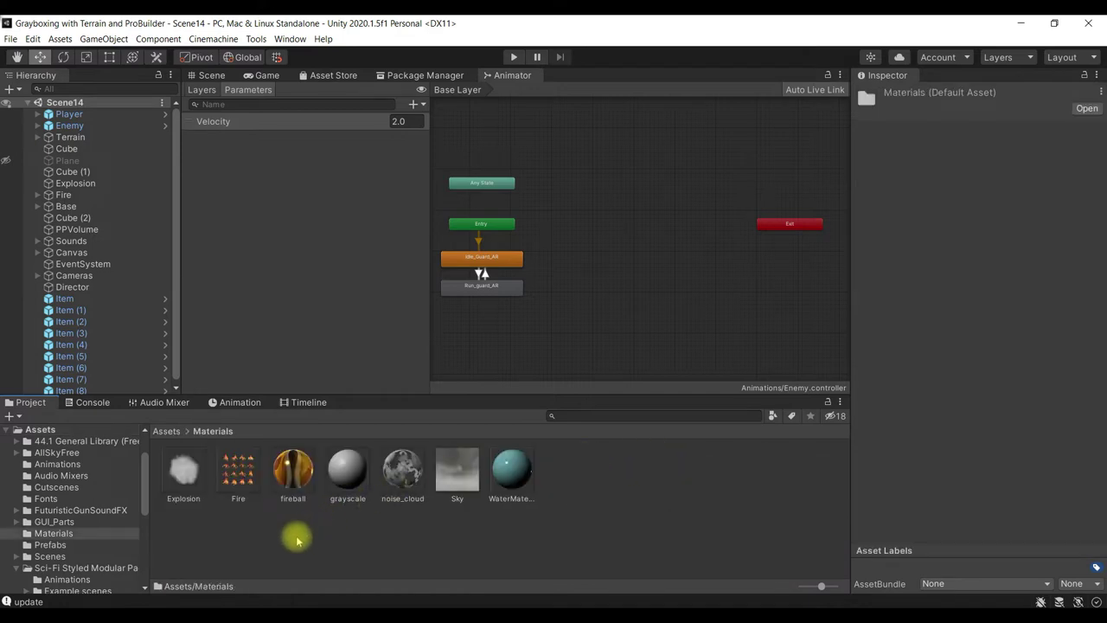
Create a material named Bullet in the Materials folder and return to the Scene view
right_click(267, 523)
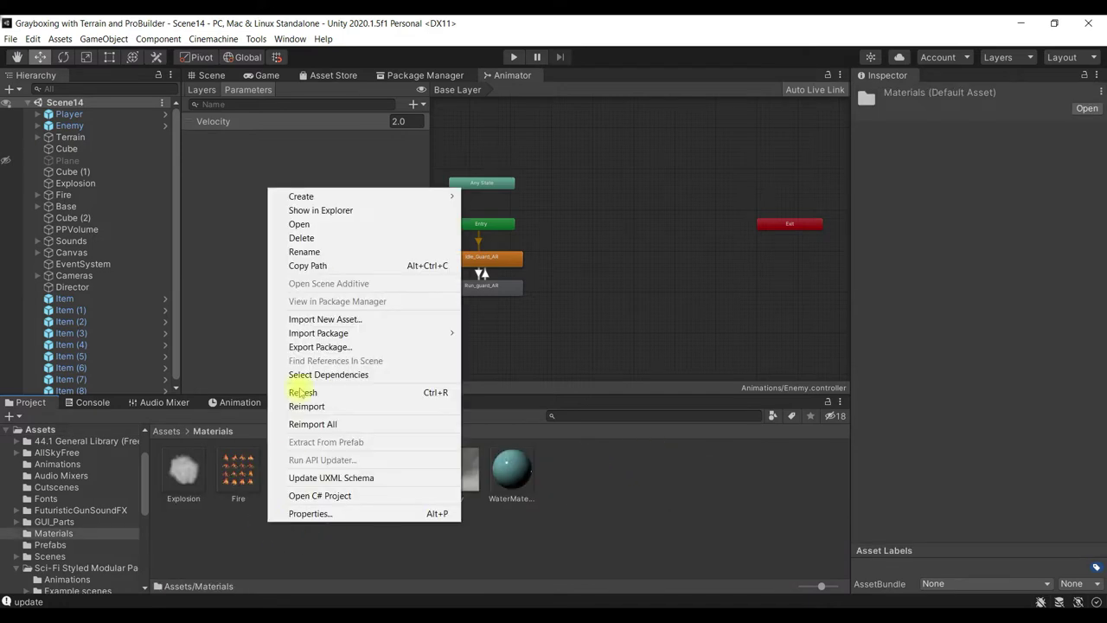
mouse_move(386, 196)
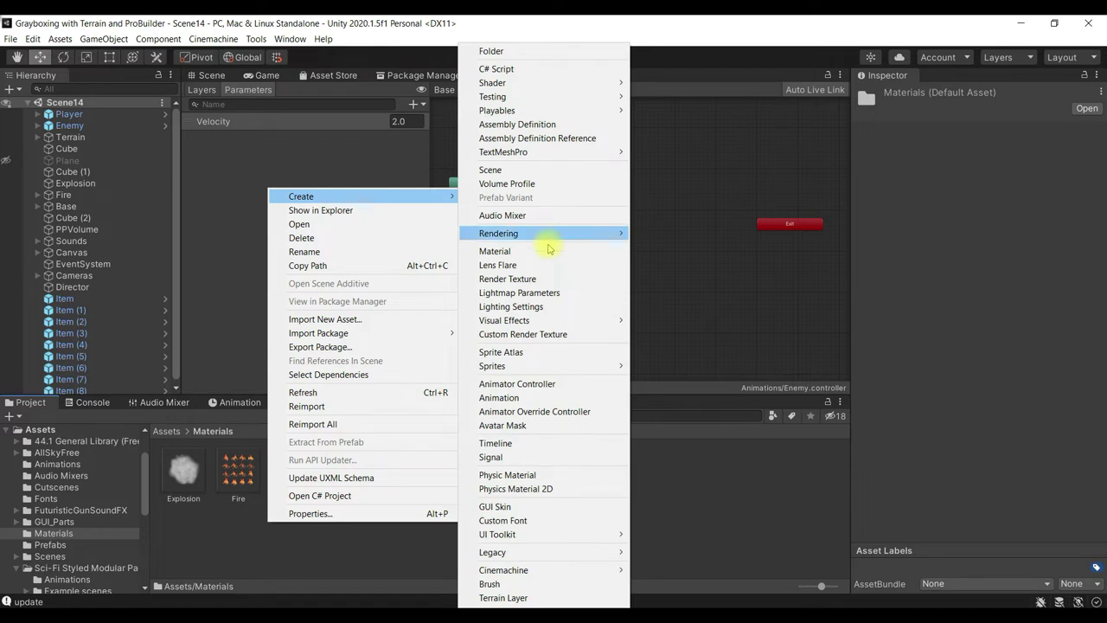
left_click(545, 251)
type("Bullet")
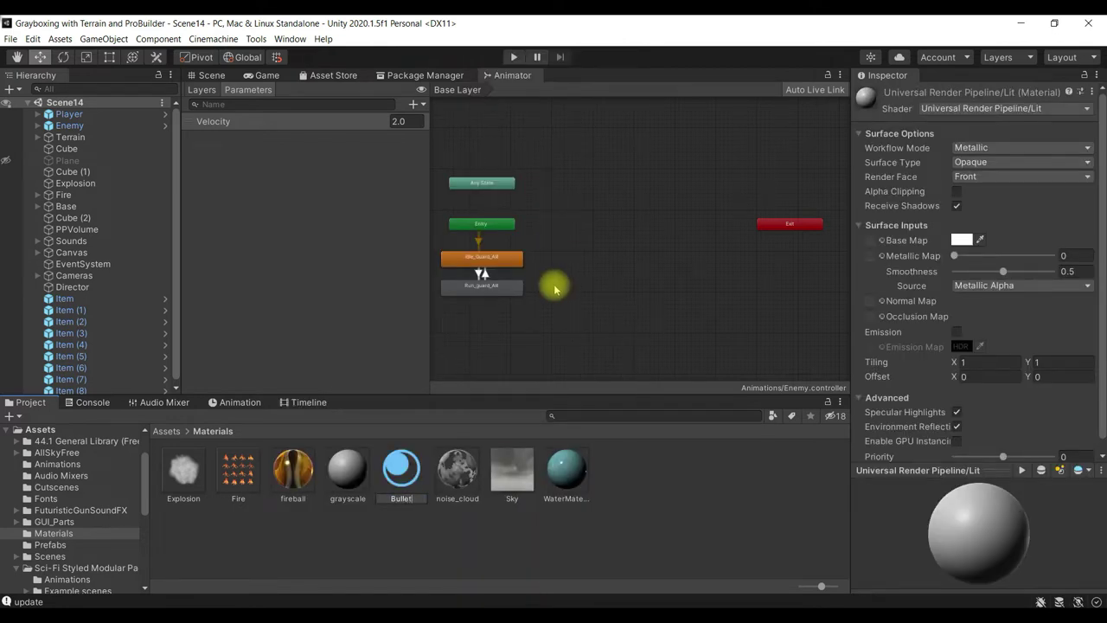
key("Return")
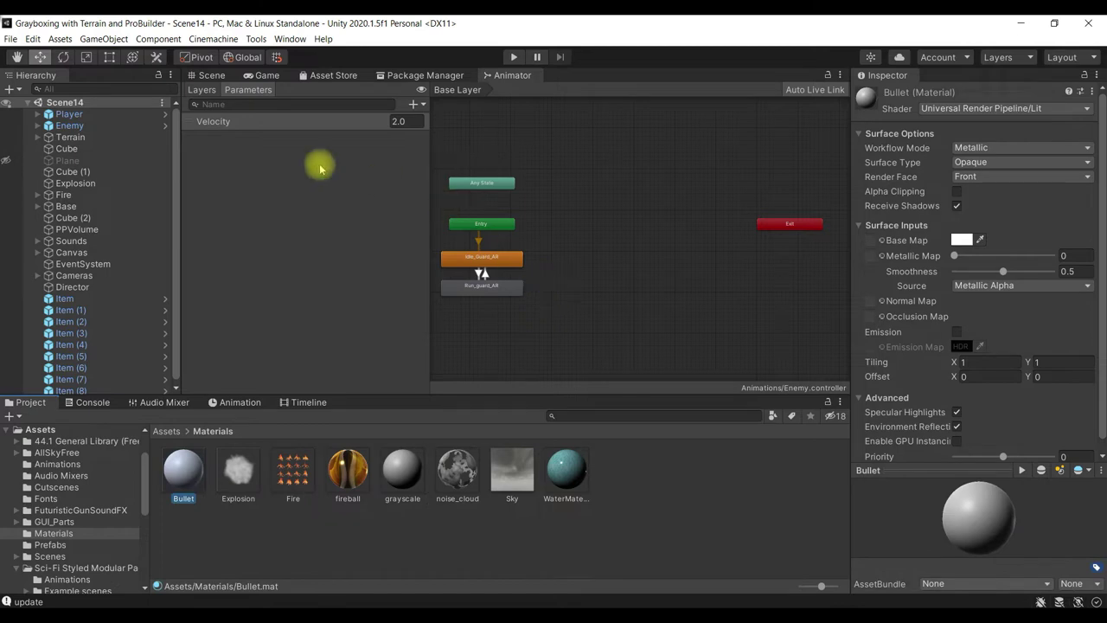
left_click(212, 76)
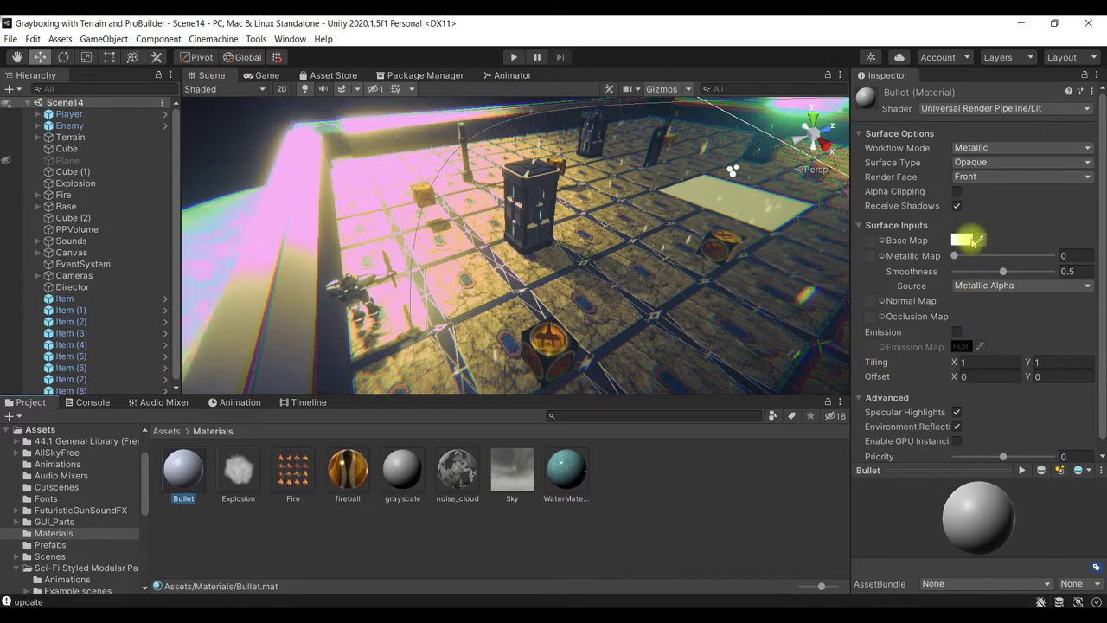
Make the Bullet base colour yellow and open the emission colour settings
left_click(973, 243)
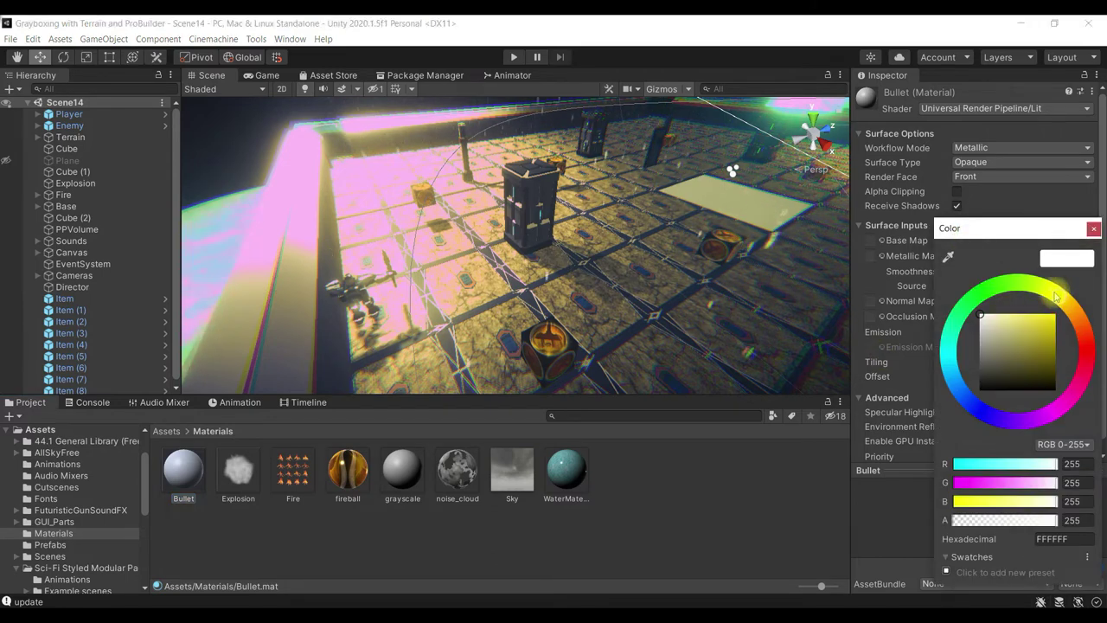
mouse_move(1040, 317)
left_mouse_down()
mouse_move(1052, 295)
mouse_move(1066, 297)
left_mouse_up()
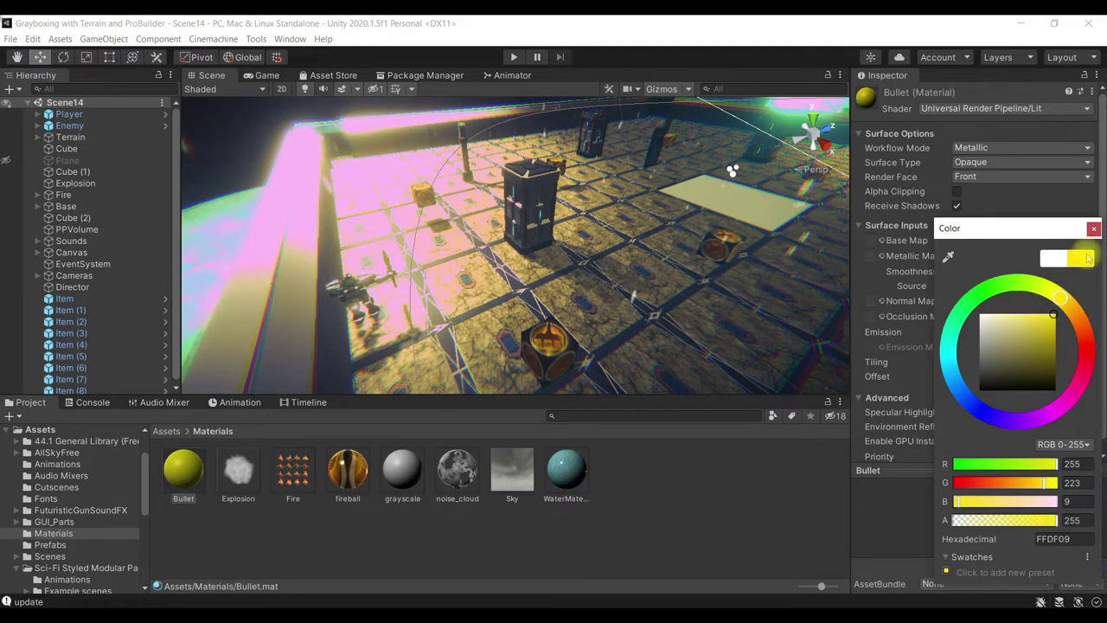
left_click(1094, 229)
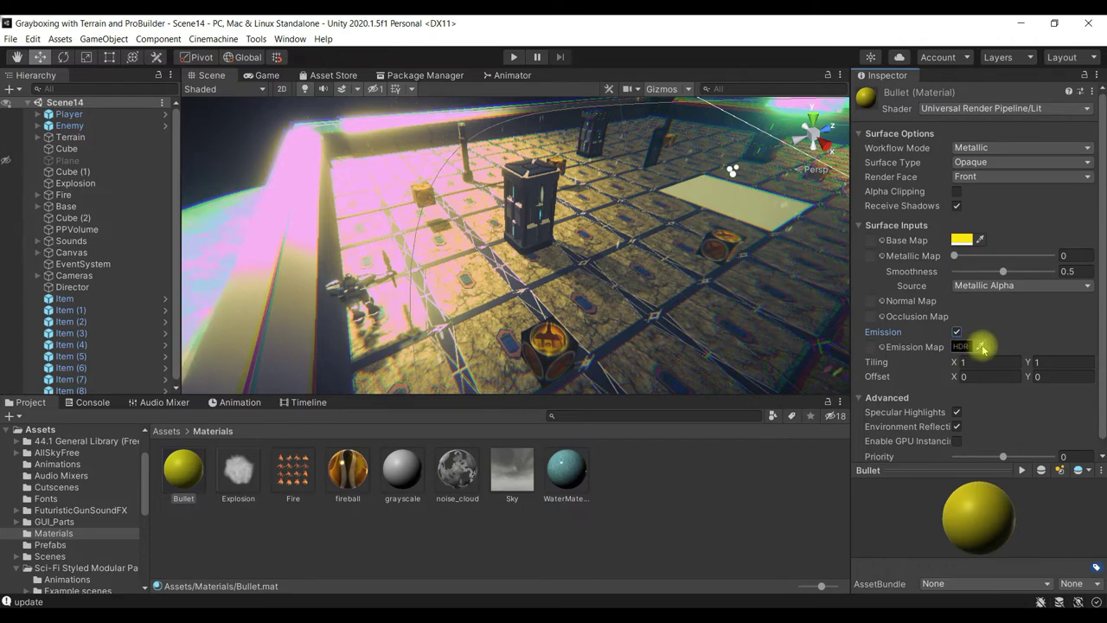
left_click(961, 347)
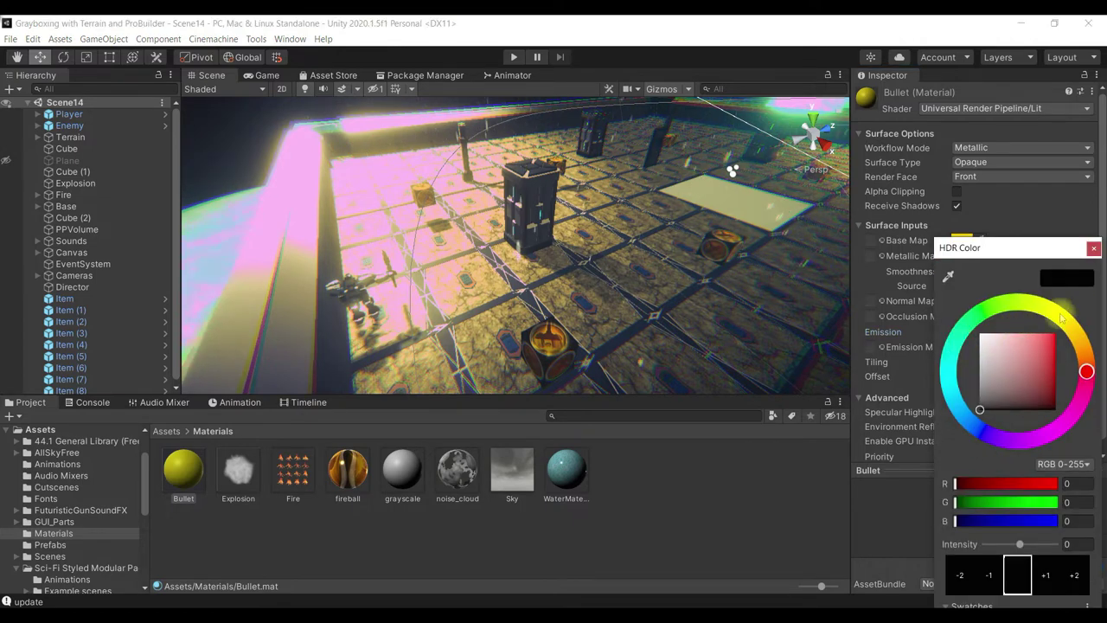
left_click(1094, 248)
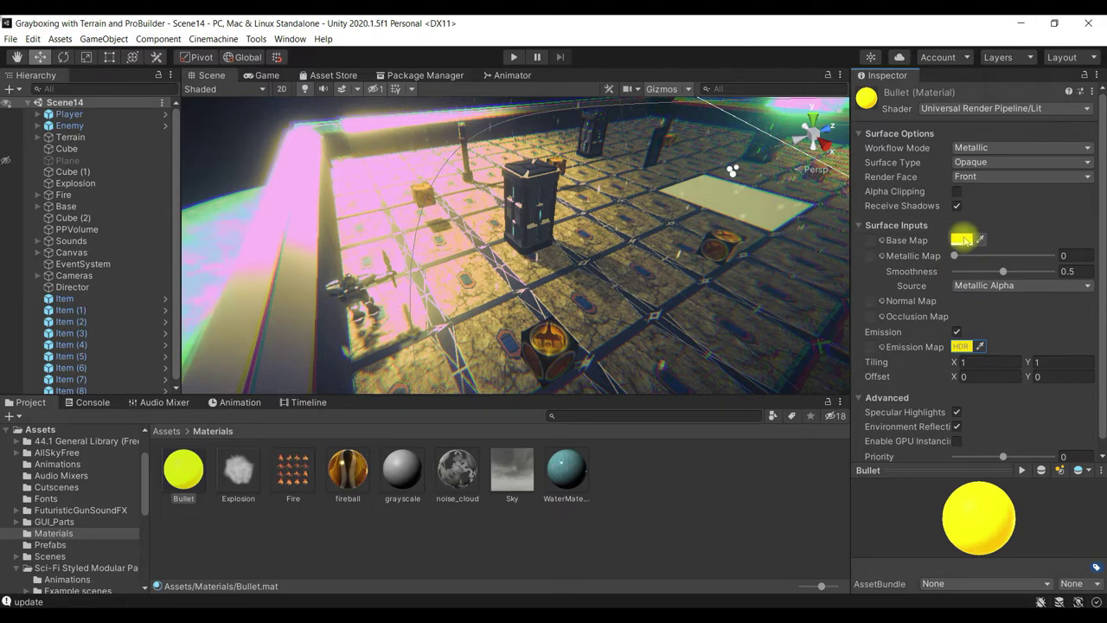
Change the Bullet base colour to orange-red and set a matching orange-red emission colour
left_click(962, 241)
left_click_drag(1084, 321, 1087, 333)
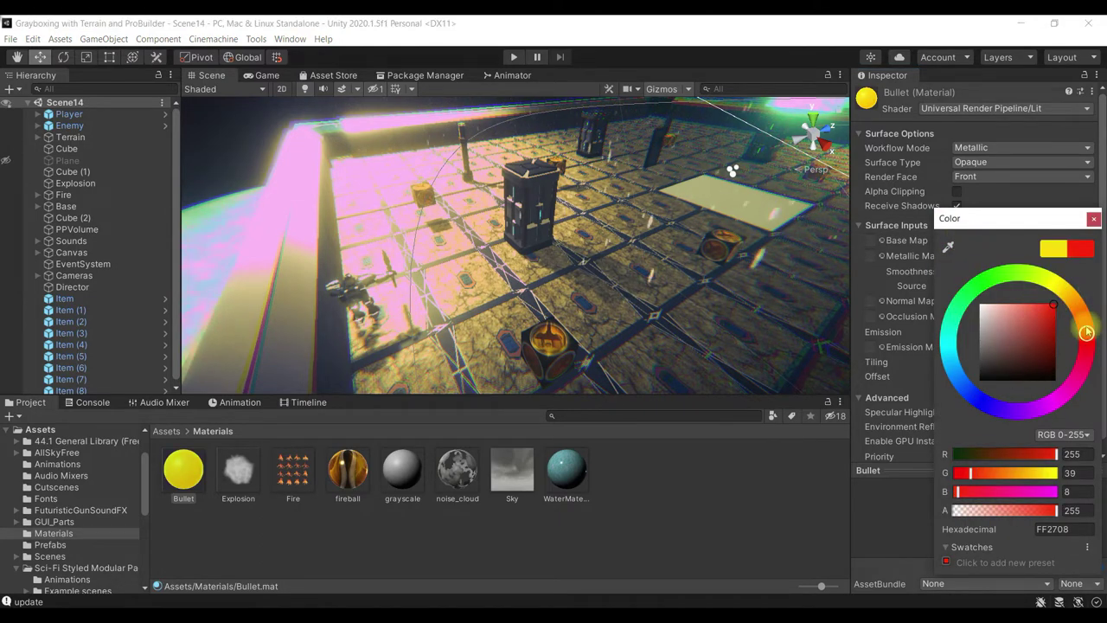
left_click_drag(1087, 332, 1090, 326)
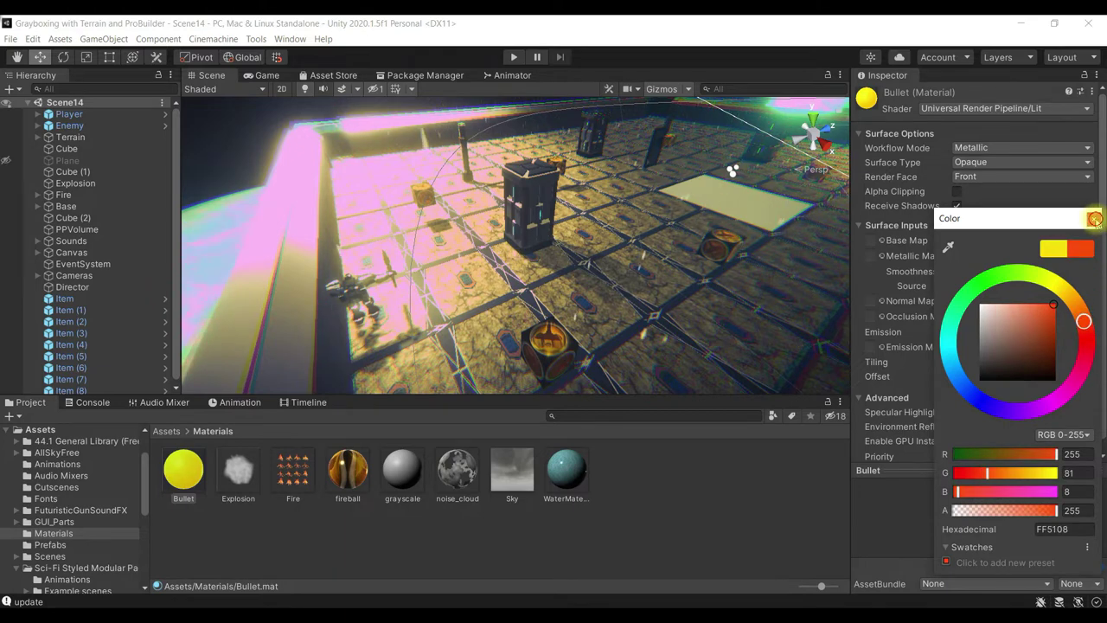
left_click(1094, 218)
left_click(970, 346)
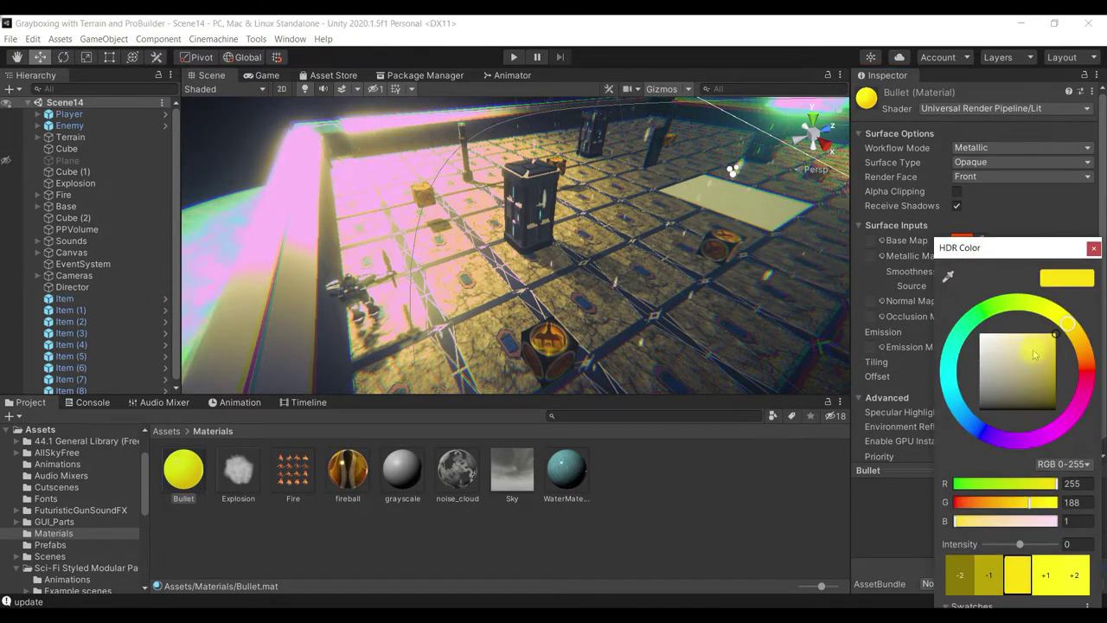
left_click_drag(1079, 366, 1083, 374)
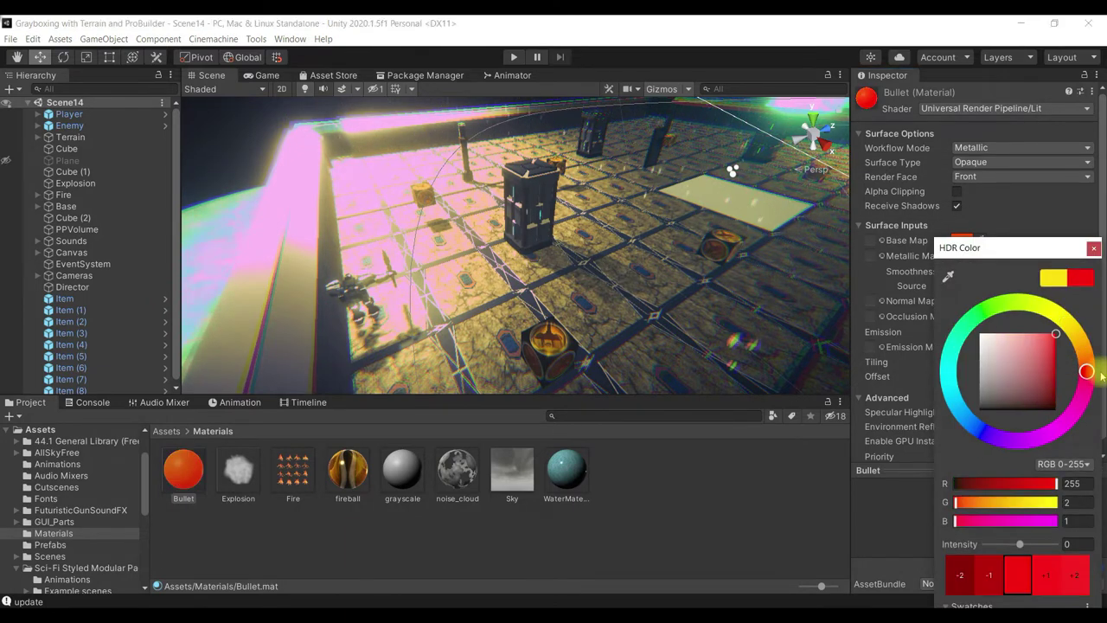
left_click(1094, 248)
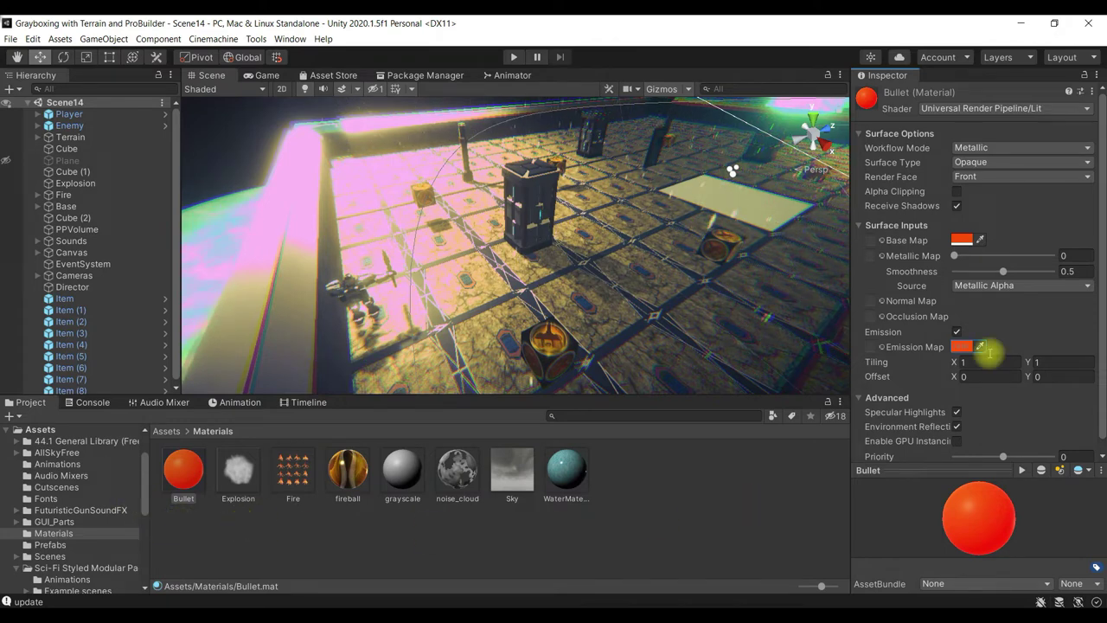
left_click(350, 535)
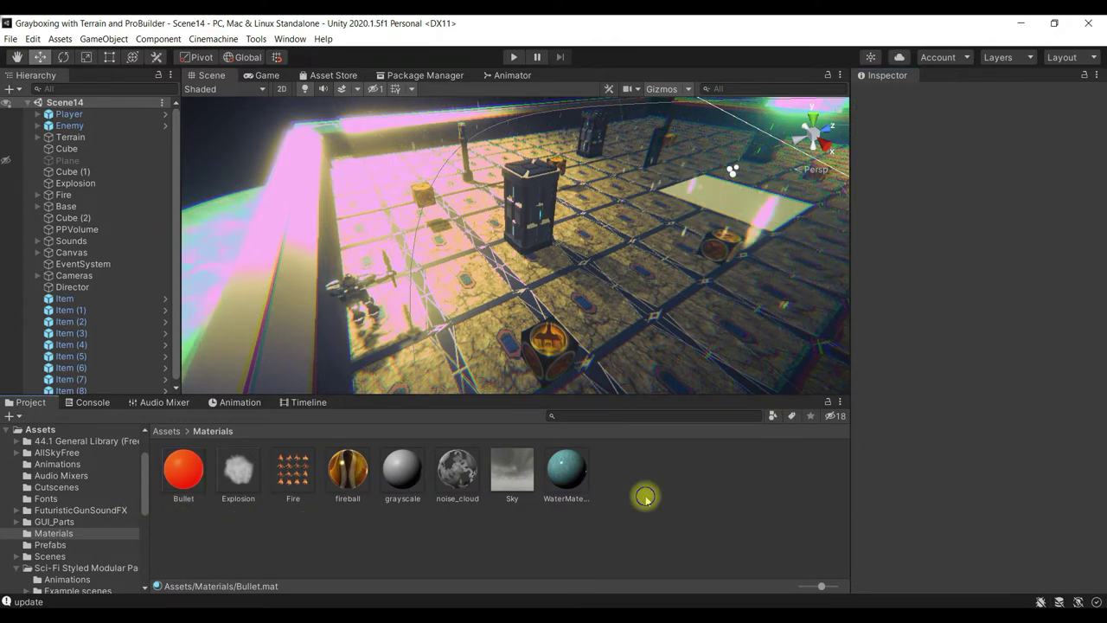
Create a new material named BulletEnemy in the Materials folder
right_click(646, 496)
mouse_move(729, 173)
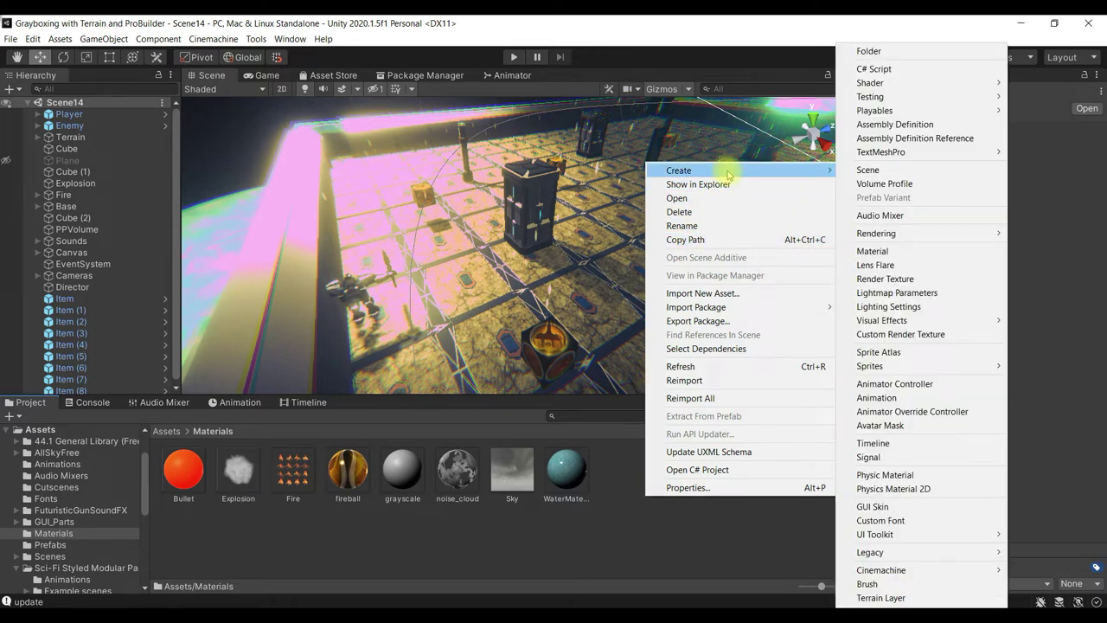
left_click(909, 251)
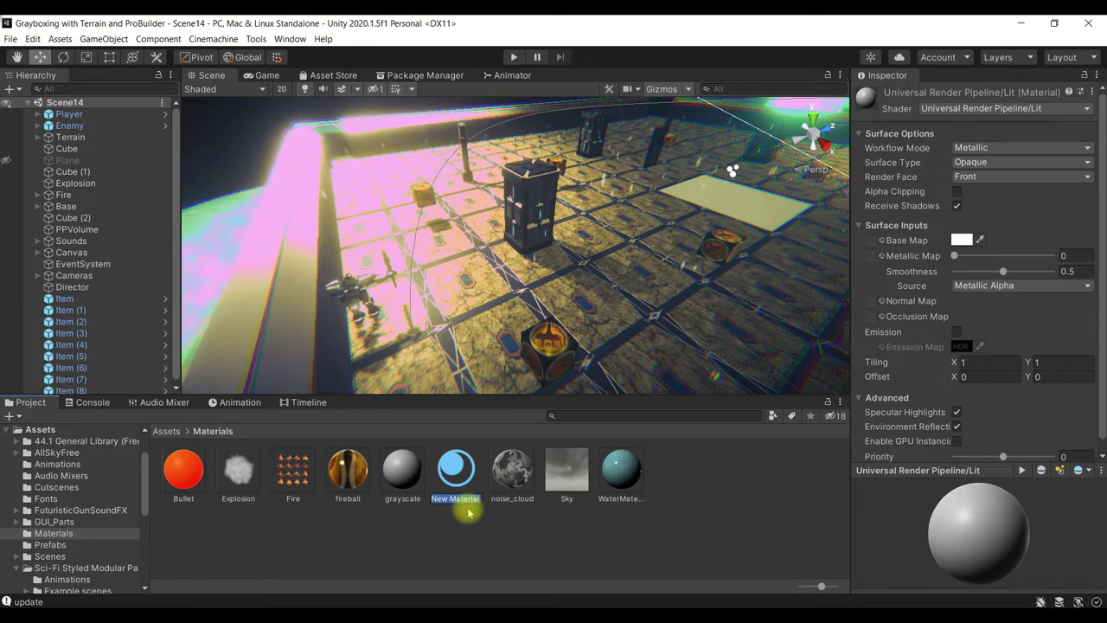
type("BulletEne")
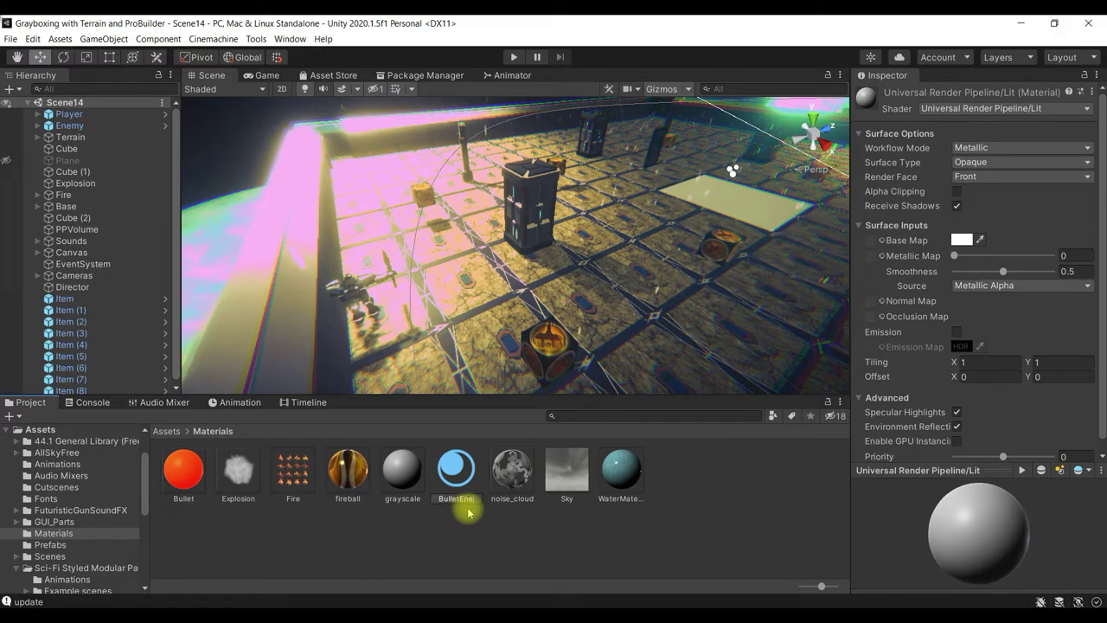
left_click(467, 508)
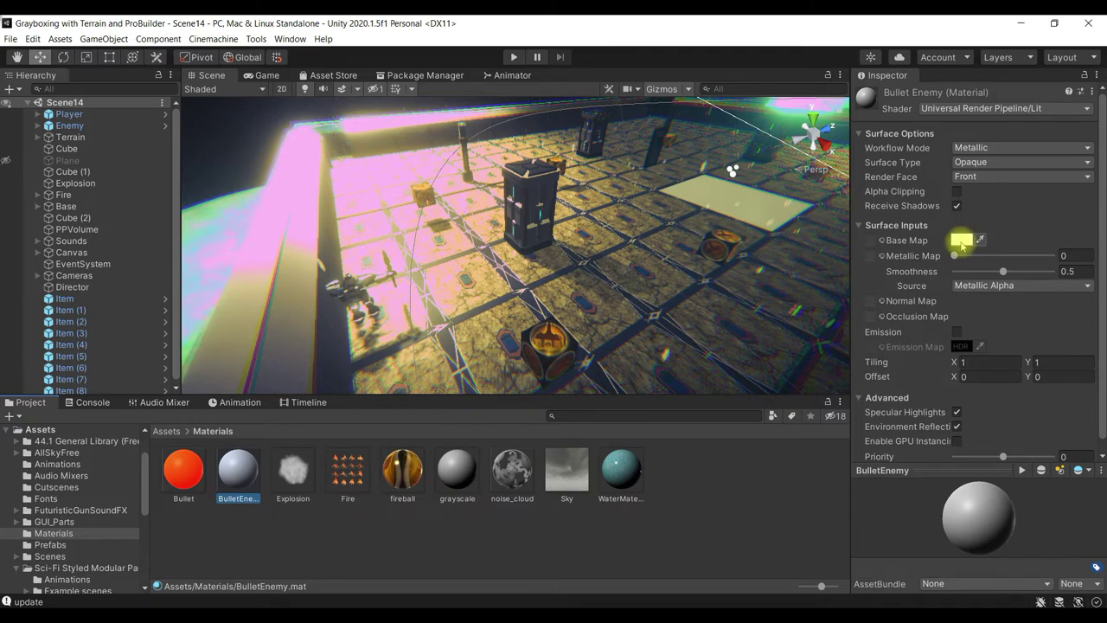
Give BulletEnemy a yellow (FFE700) base colour and switch on its emission
left_click(961, 241)
left_click_drag(1080, 322, 1064, 294)
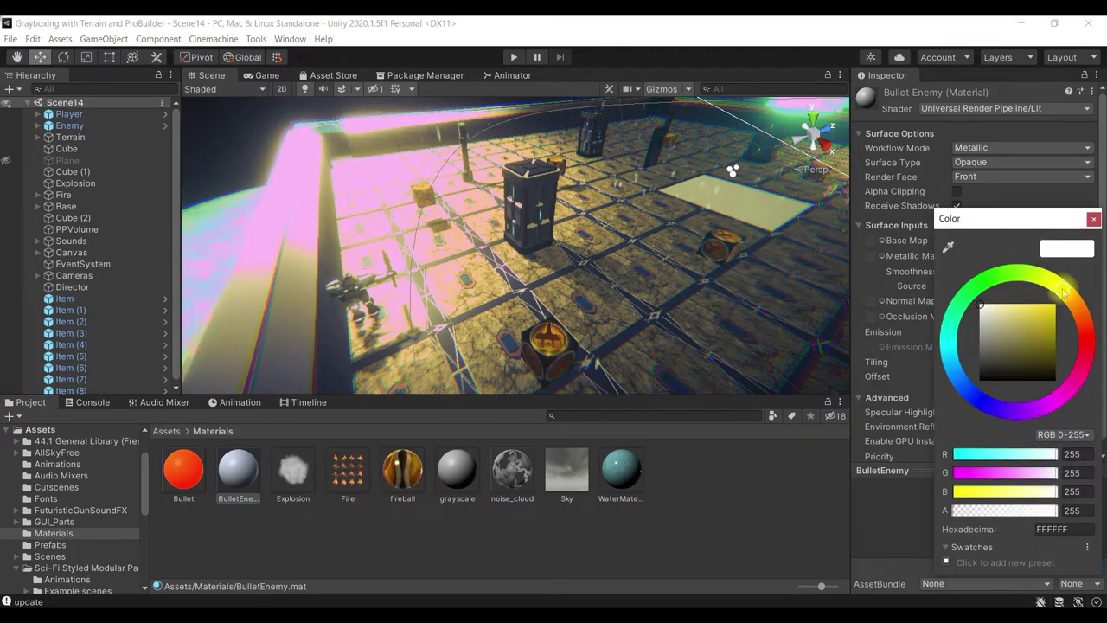
left_click(1056, 305)
left_click_drag(1061, 289, 1061, 289)
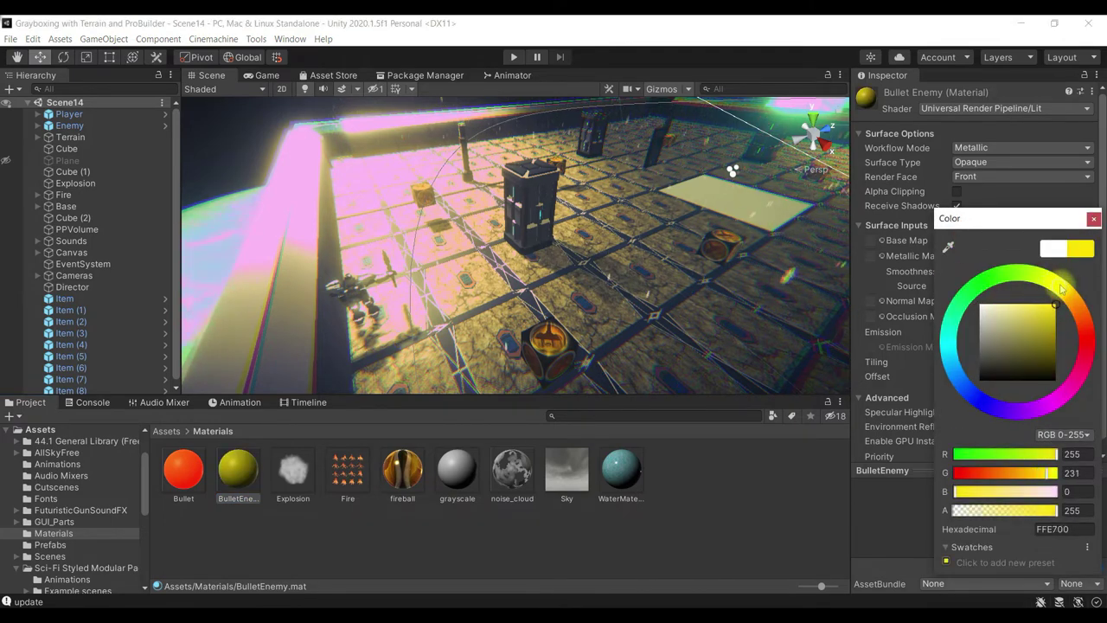
left_click(1094, 218)
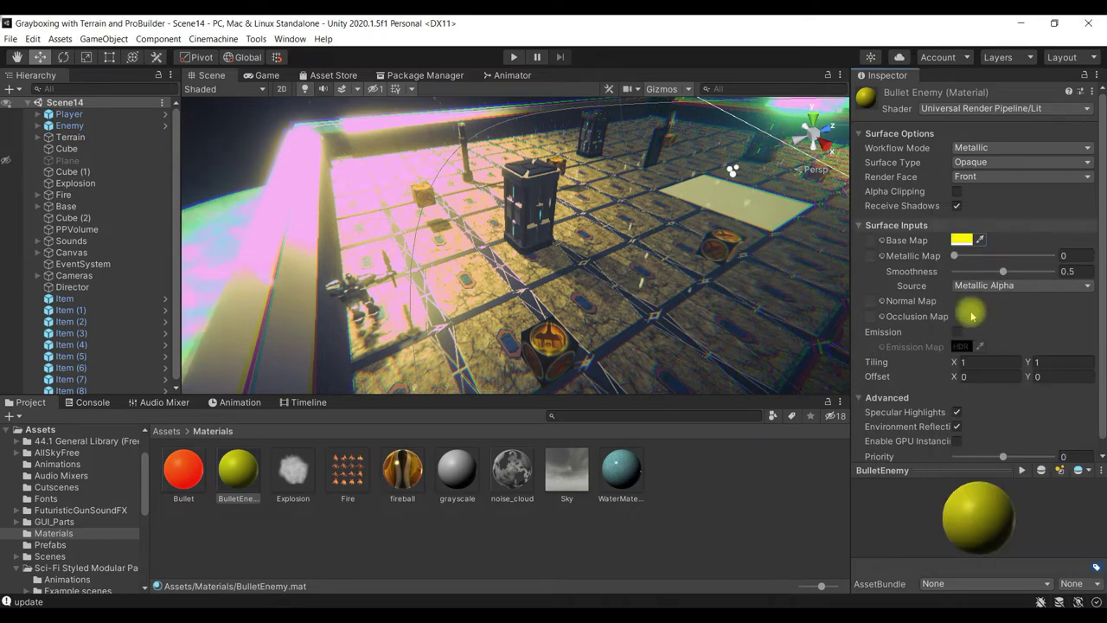
left_click(957, 331)
left_click(965, 346)
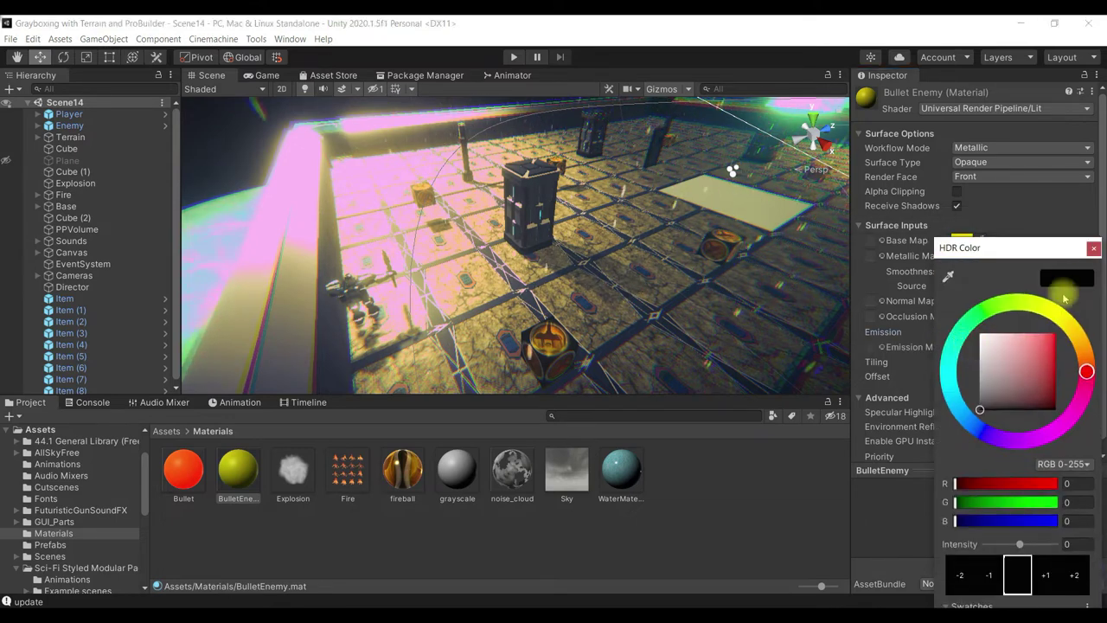
left_click(1091, 248)
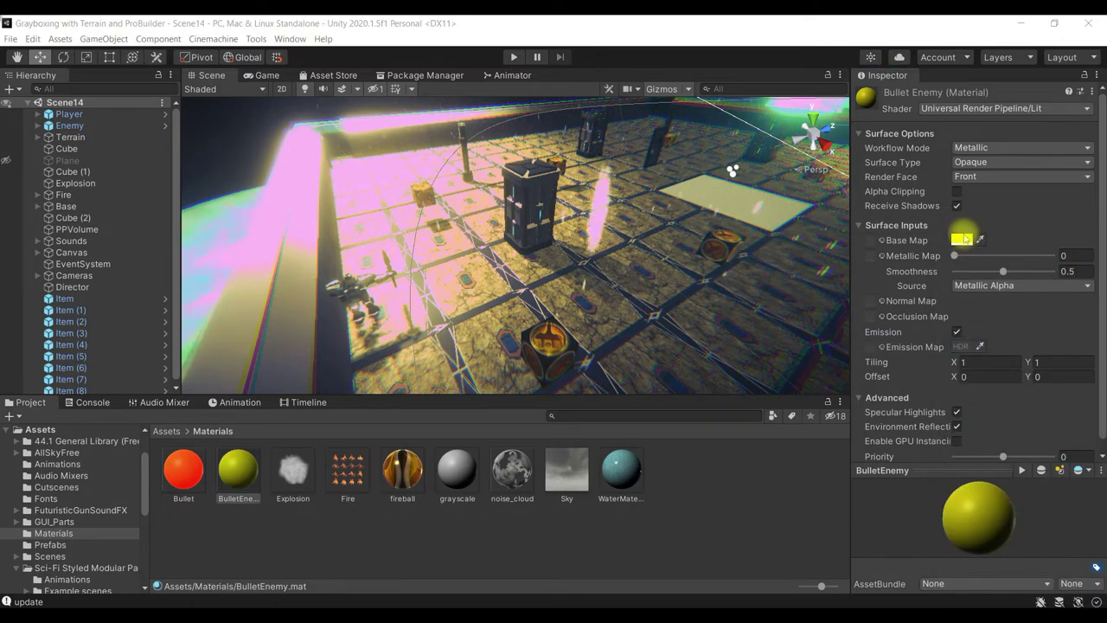
left_click(733, 512)
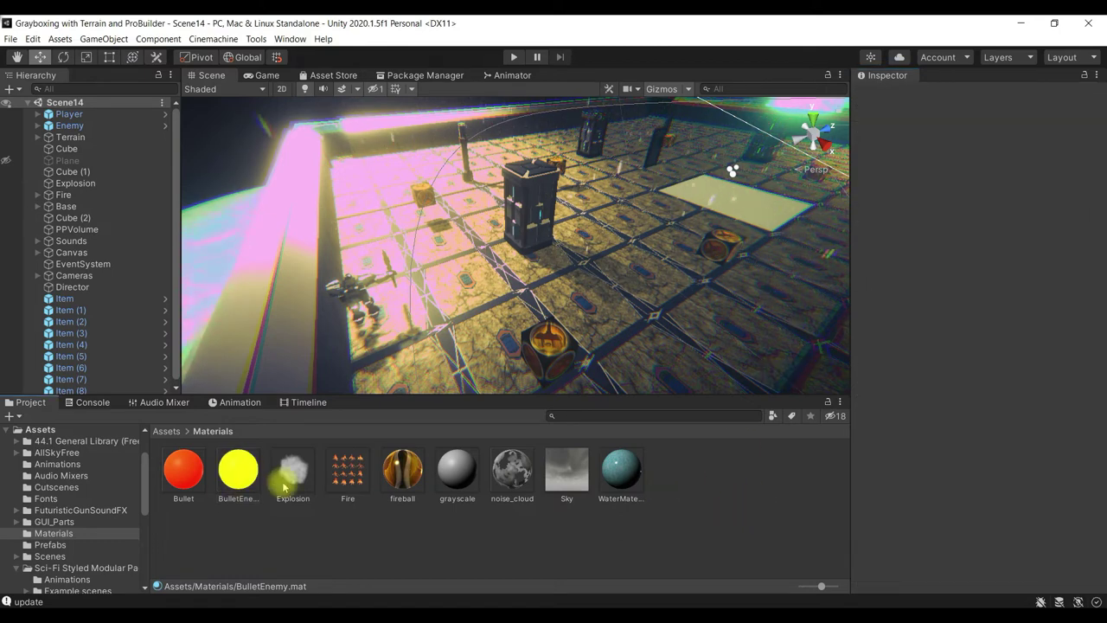
left_click(178, 430)
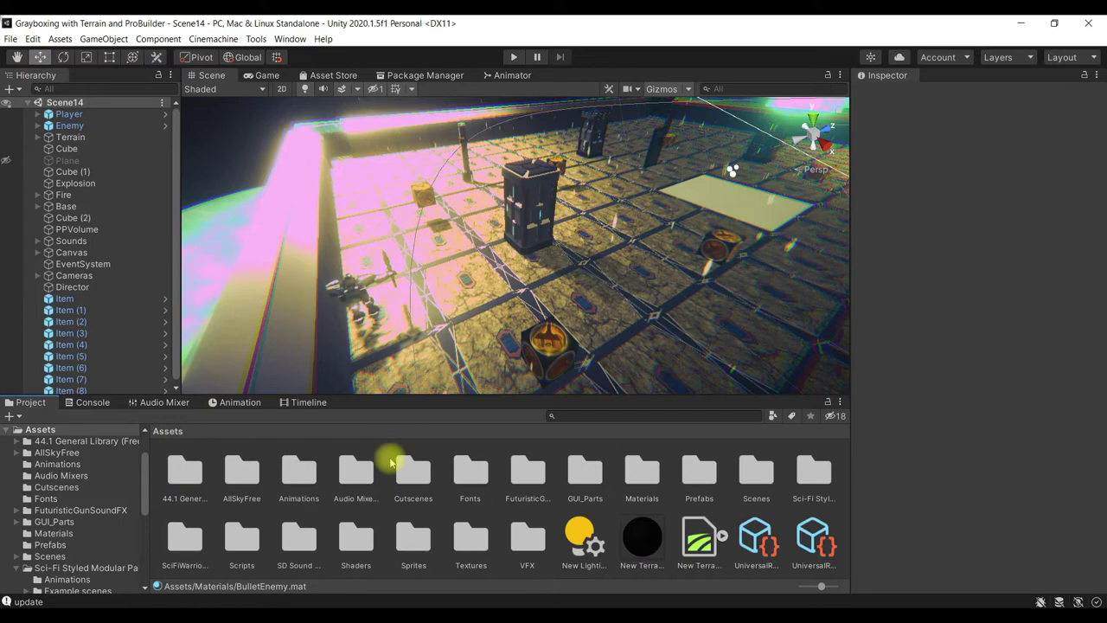
scroll(95, 285, "down", 1)
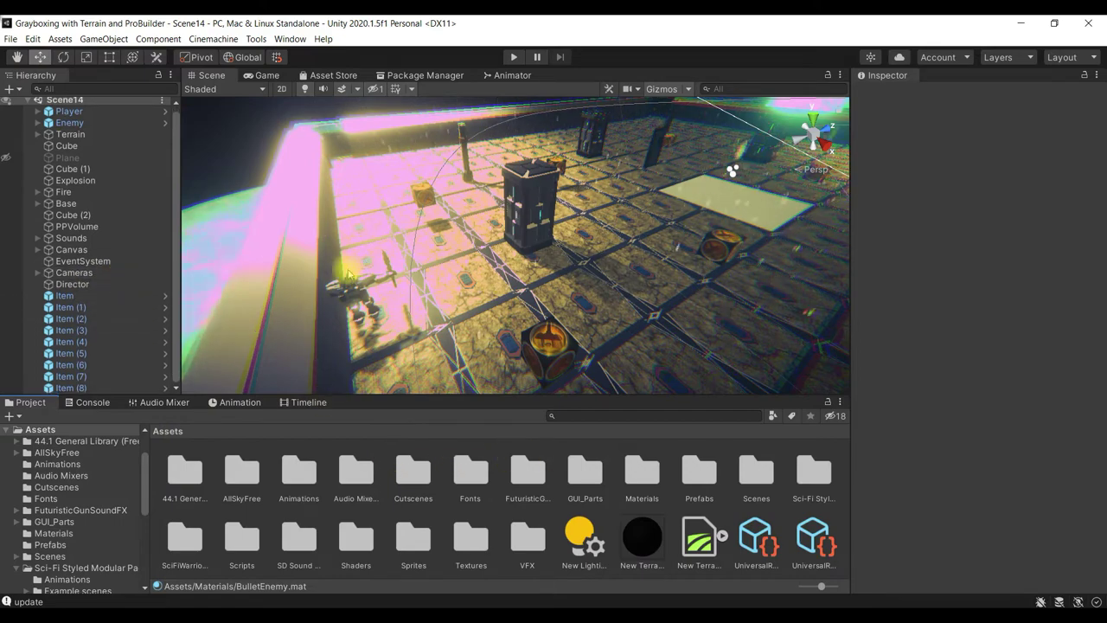
mouse_move(529, 292)
right_mouse_down()
mouse_move(874, 322)
mouse_move(893, 282)
right_mouse_up()
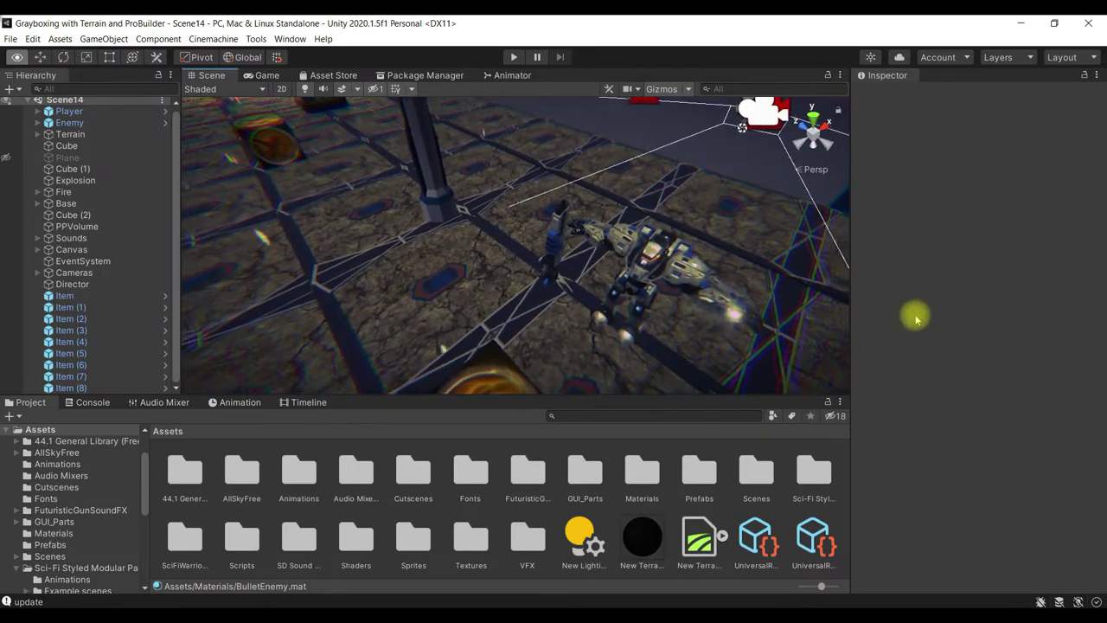
right_click_drag(893, 282, 860, 255)
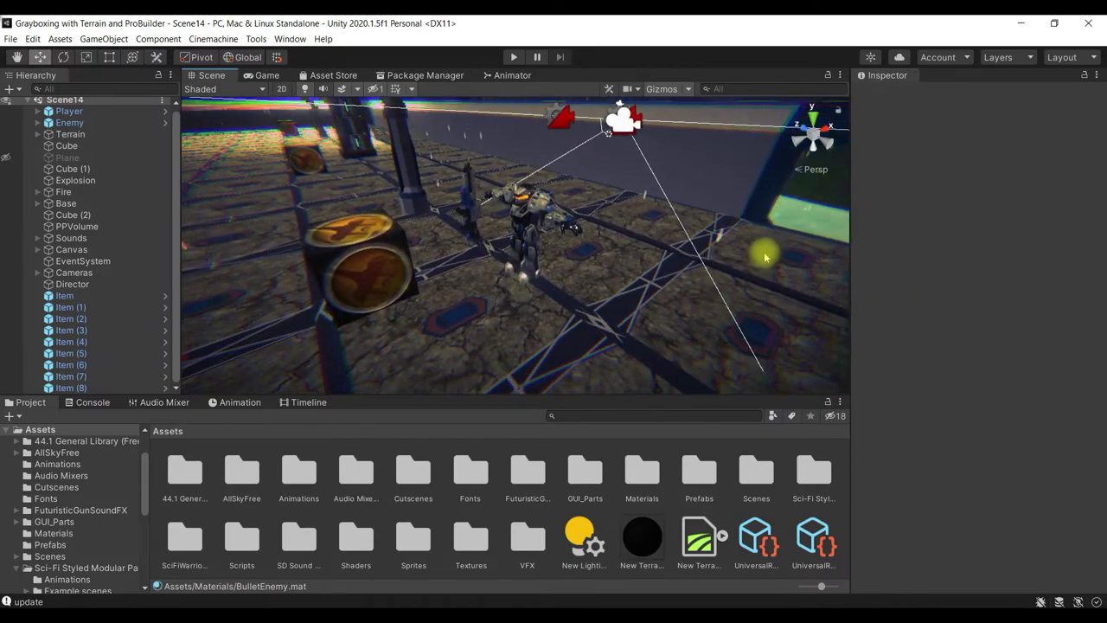
left_click(19, 89)
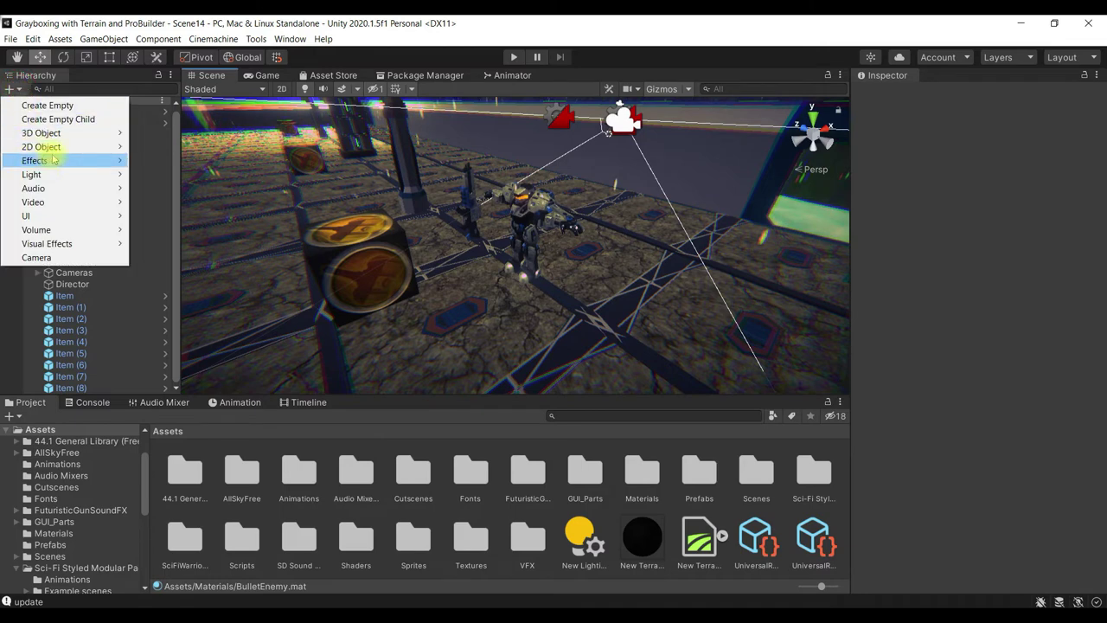
Add a 3D Sphere to the scene and move it next to the robot
mouse_move(72, 134)
left_click(190, 147)
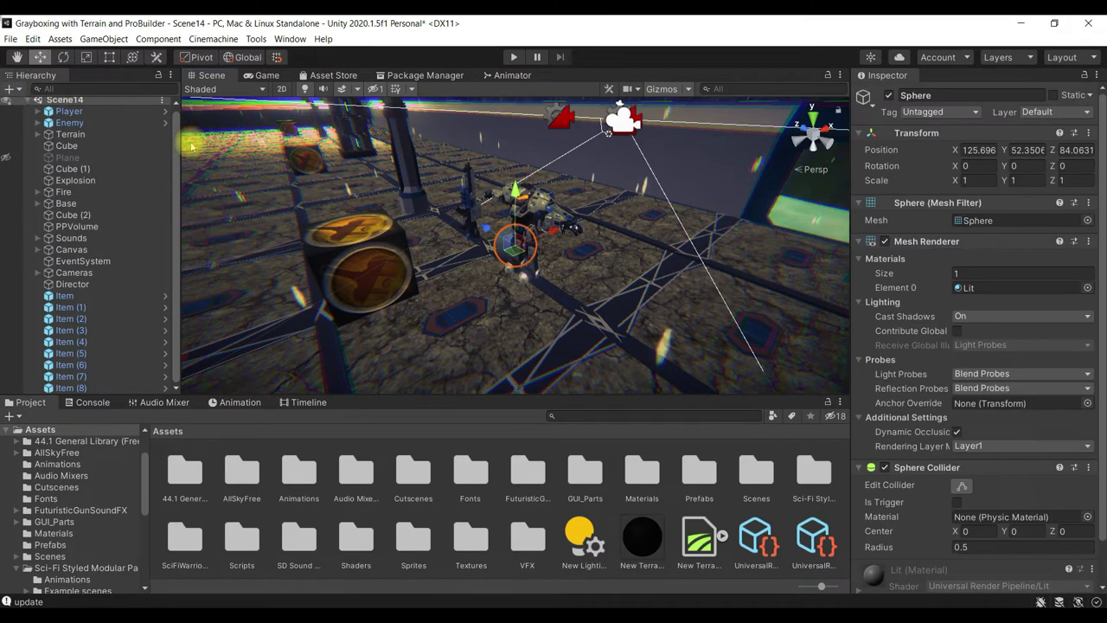
left_click_drag(541, 232, 525, 216)
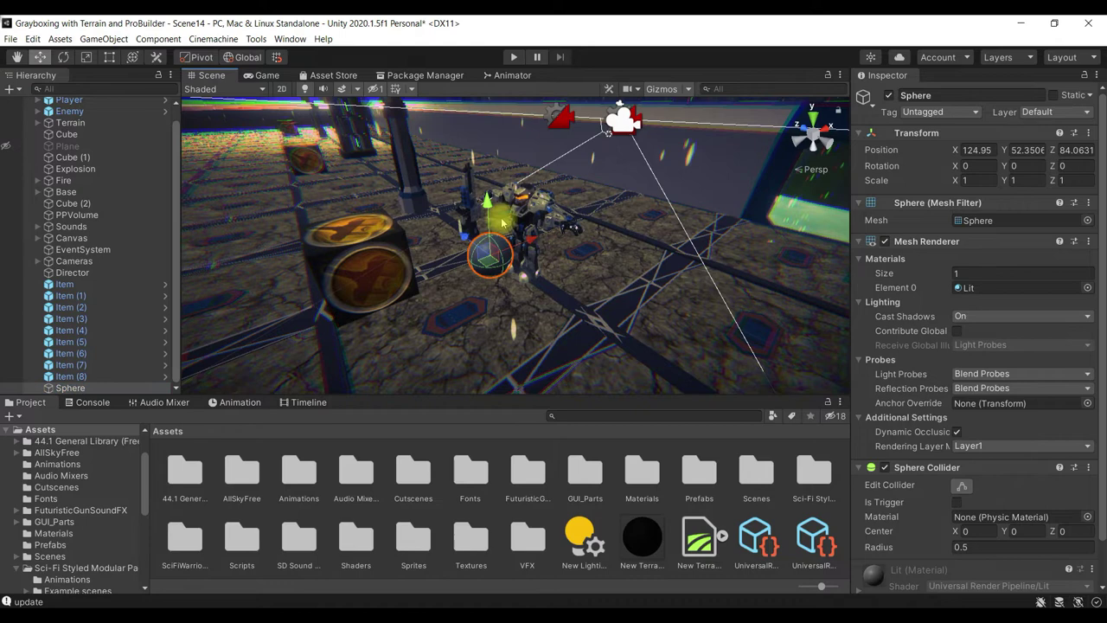
Scale the sphere to 0.3 on every axis and raise it slightly beside the robot
left_click(982, 180)
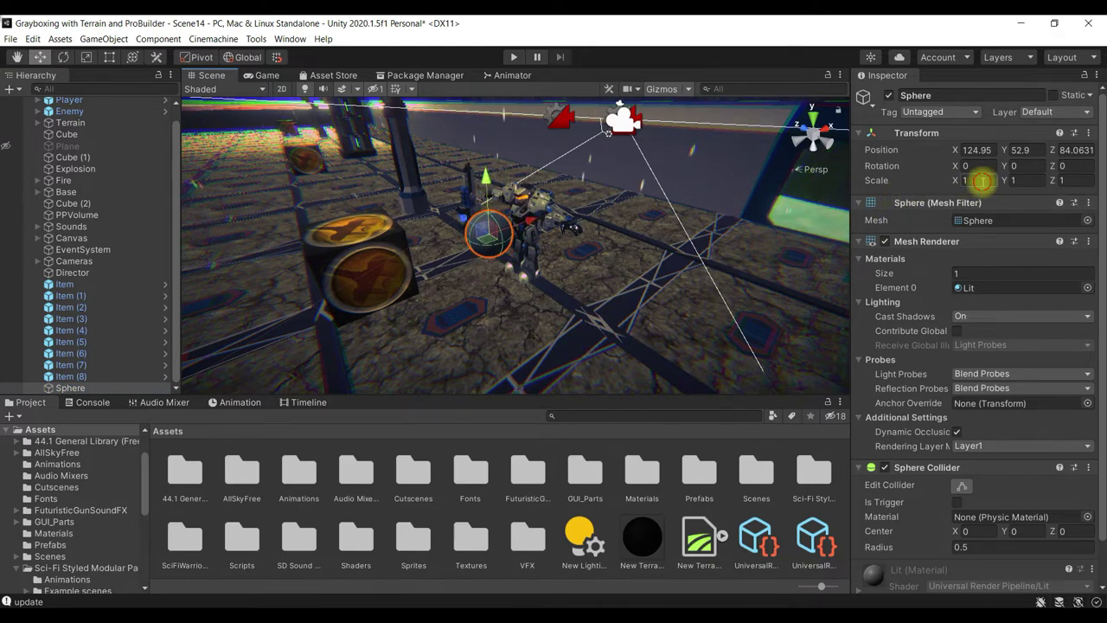
type("0.3")
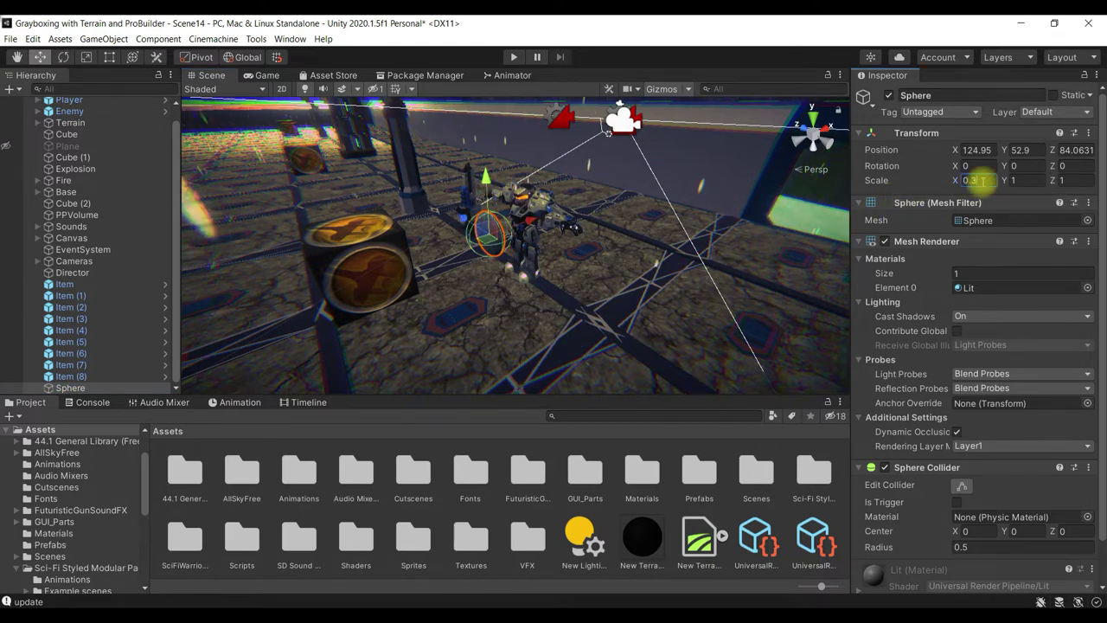
left_click(1027, 178)
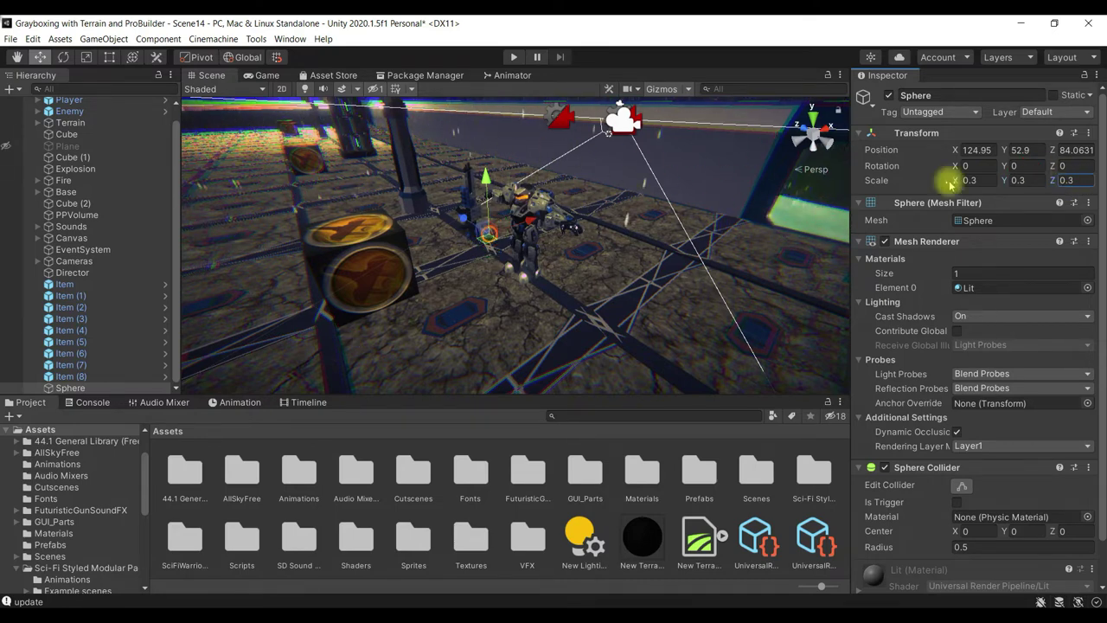
key("f")
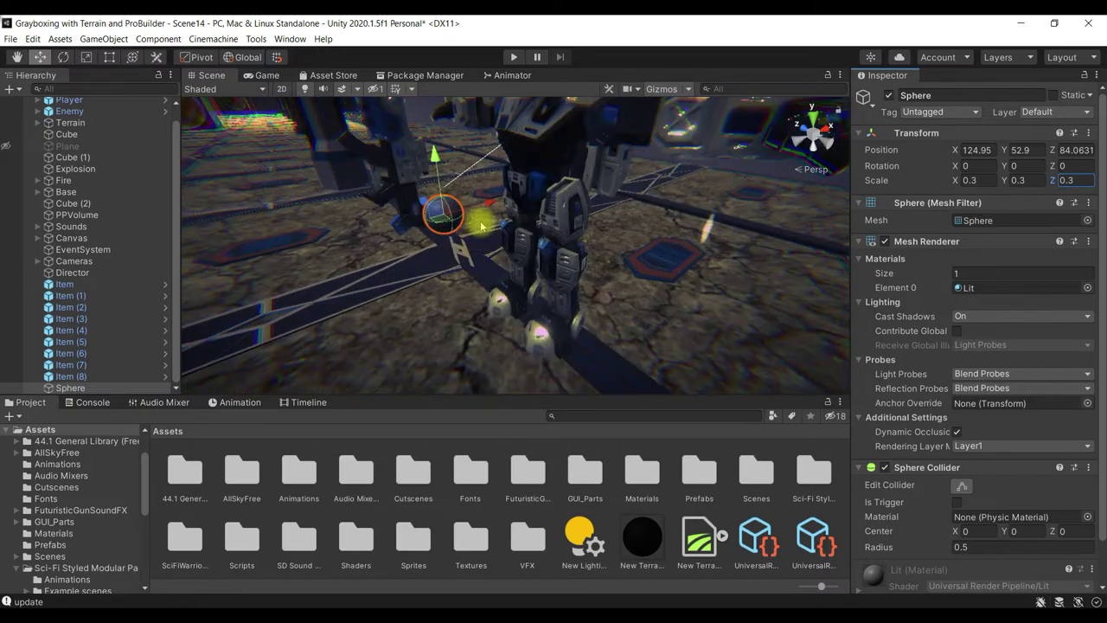
scroll(481, 227, "down", 5)
mouse_move(487, 192)
left_mouse_down()
mouse_move(487, 182)
mouse_move(454, 232)
mouse_move(463, 236)
left_mouse_up()
scroll(1029, 340, "down", 2)
scroll(1029, 340, "up", 2)
scroll(1030, 340, "down", 2)
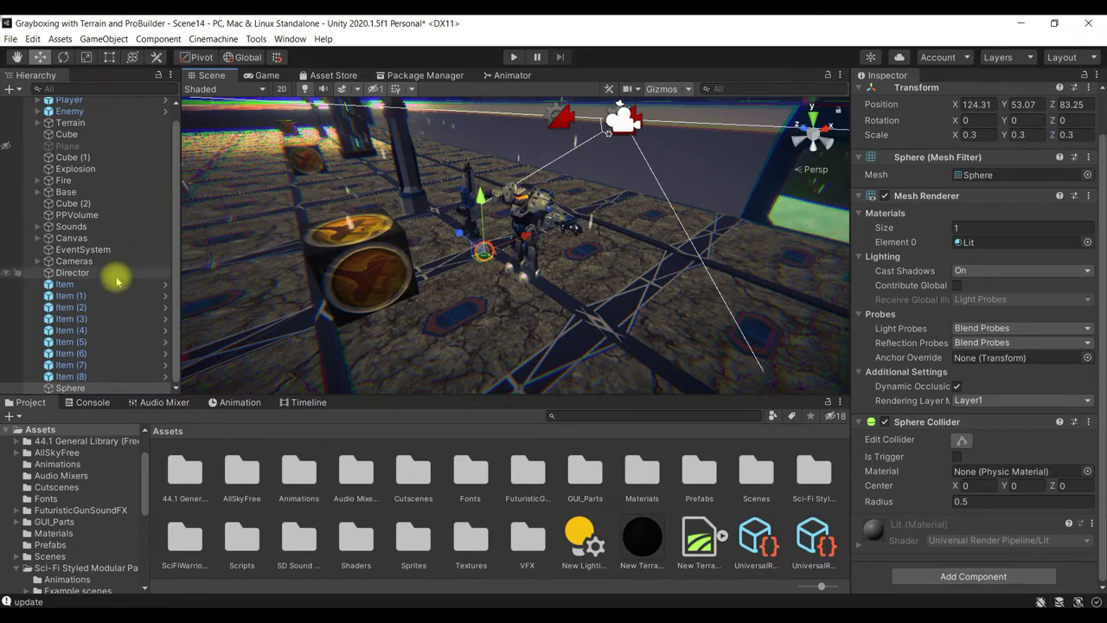
right_click(112, 385)
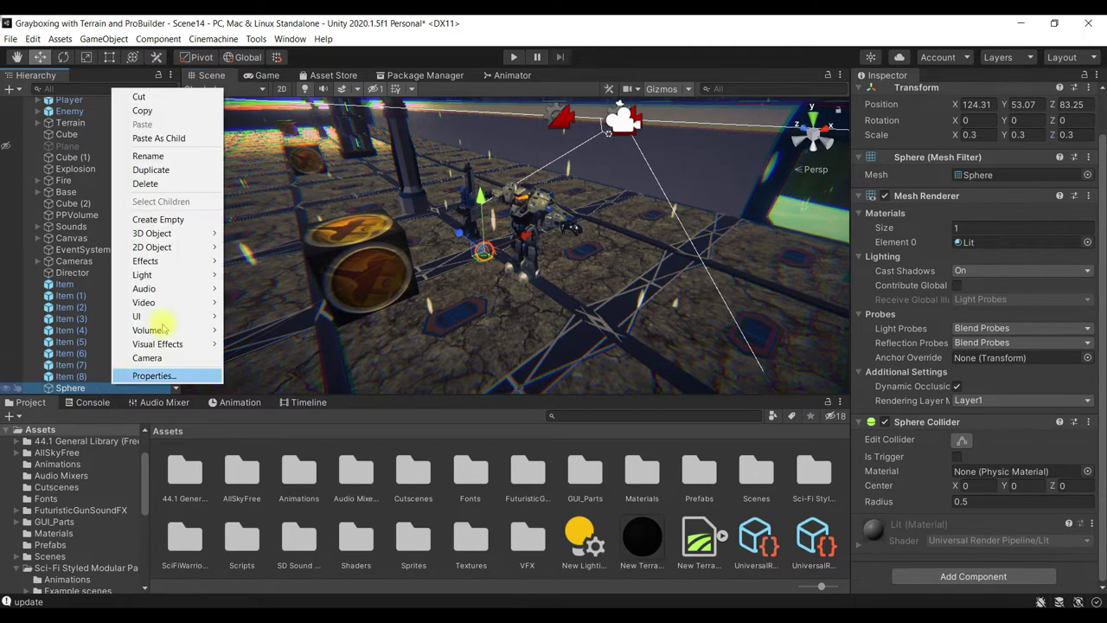
Rename the sphere to Bullet and drag the orange-red Bullet material onto it
left_click(187, 160)
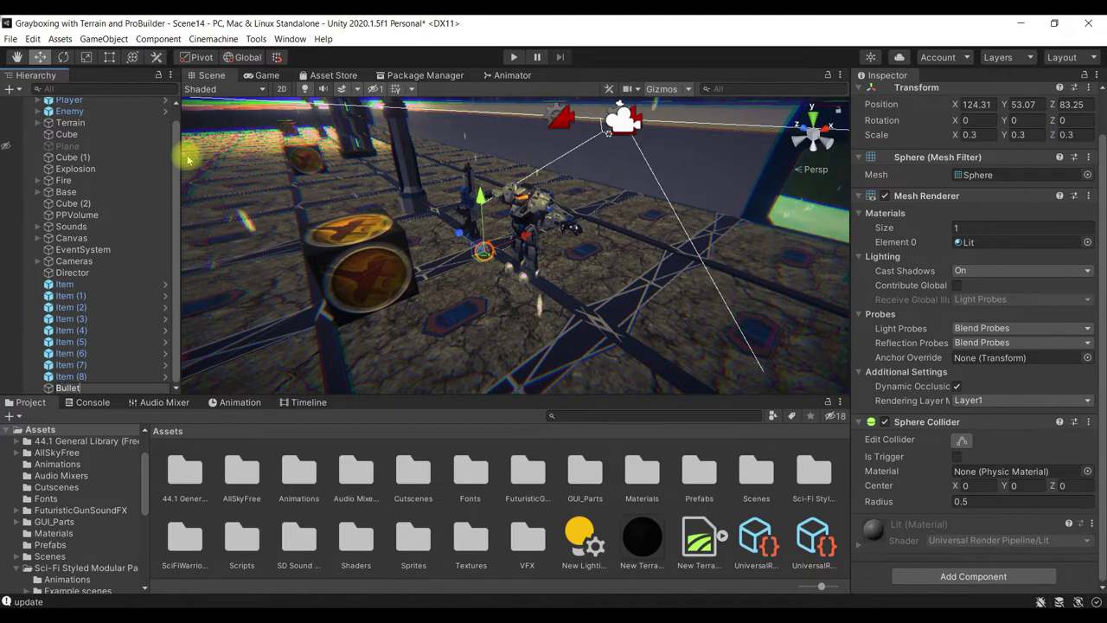
key("Return")
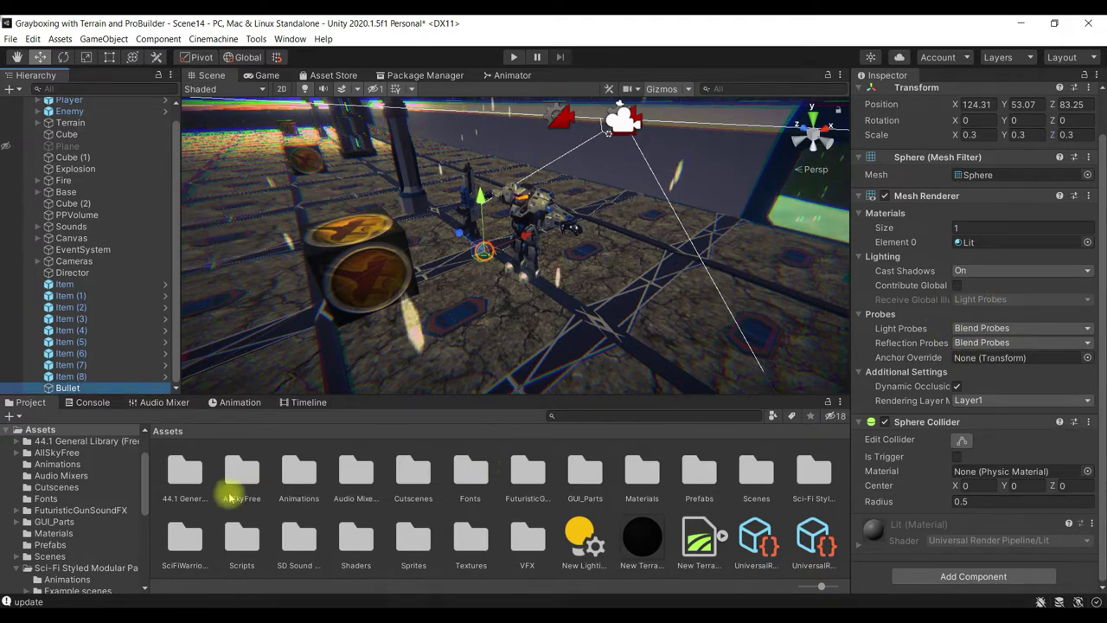
double_click(647, 471)
left_click_drag(184, 471, 492, 261)
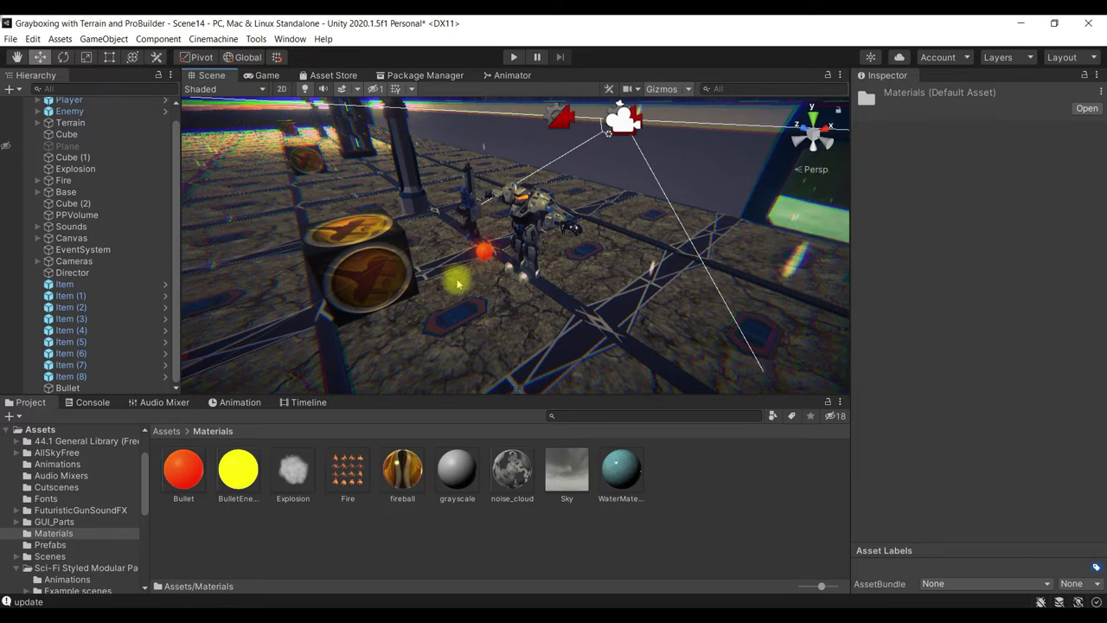
left_click(110, 389)
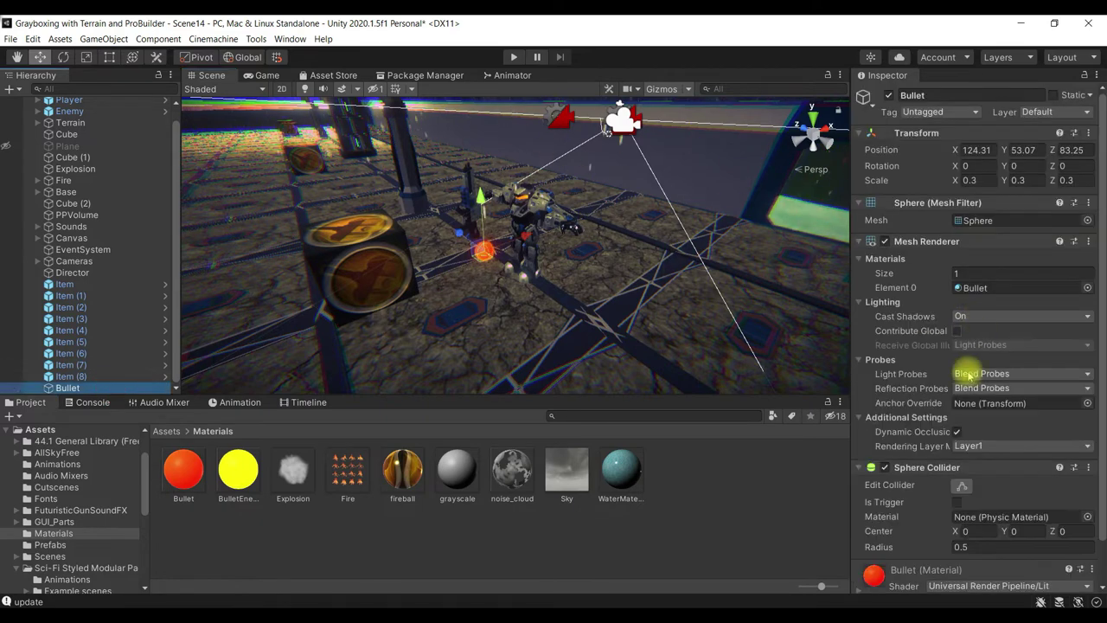
scroll(968, 380, "down", 2)
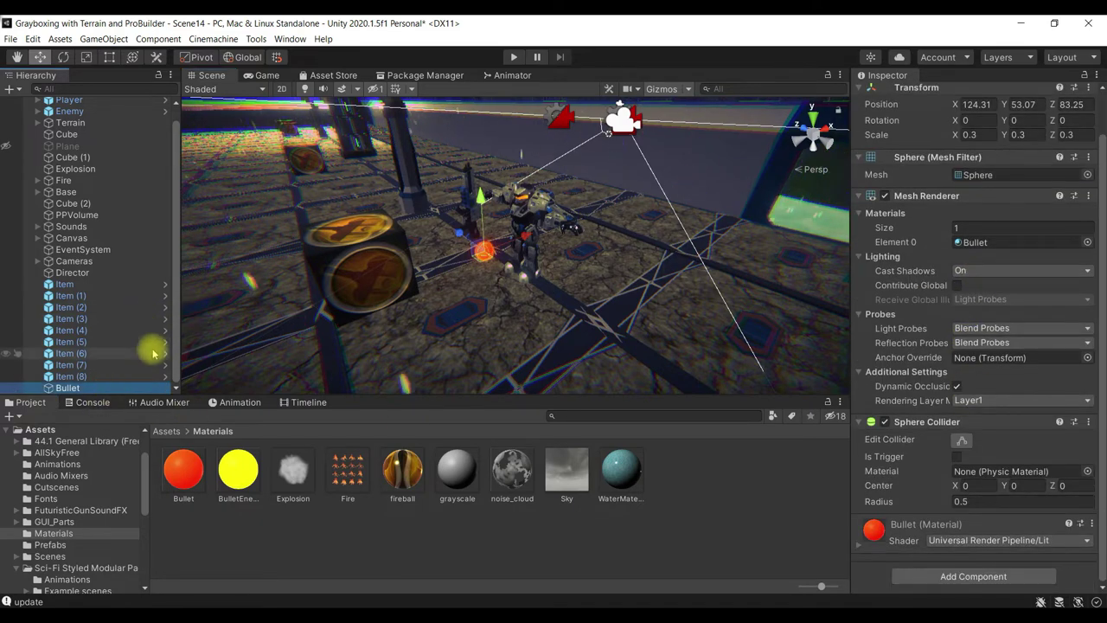
left_click(169, 431)
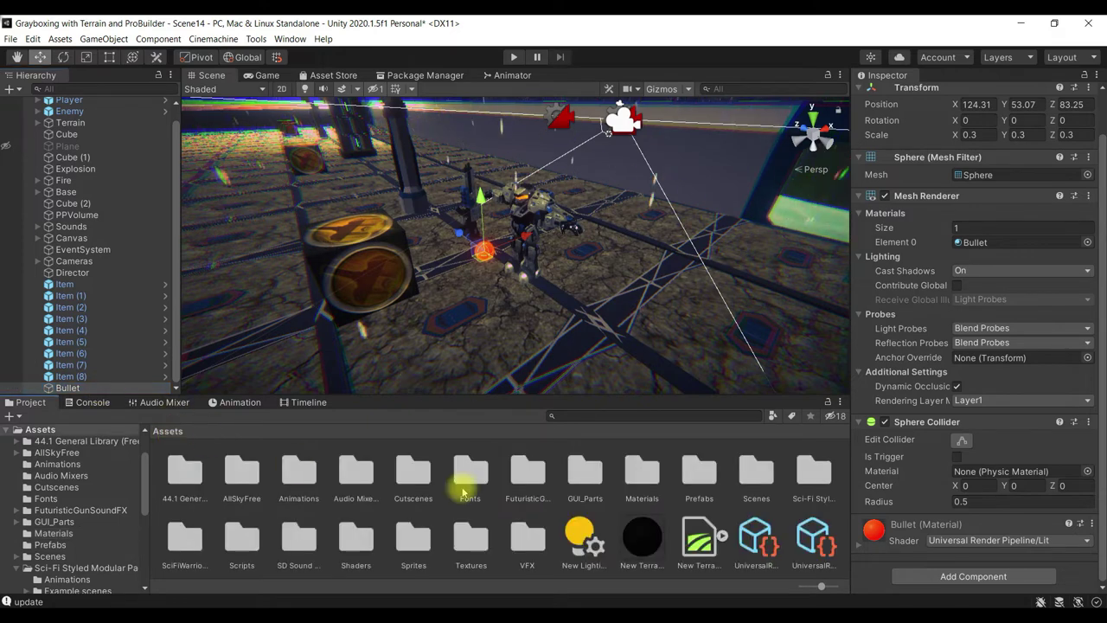
Save the Bullet sphere as a prefab in the Assets/Prefabs folder
double_click(695, 478)
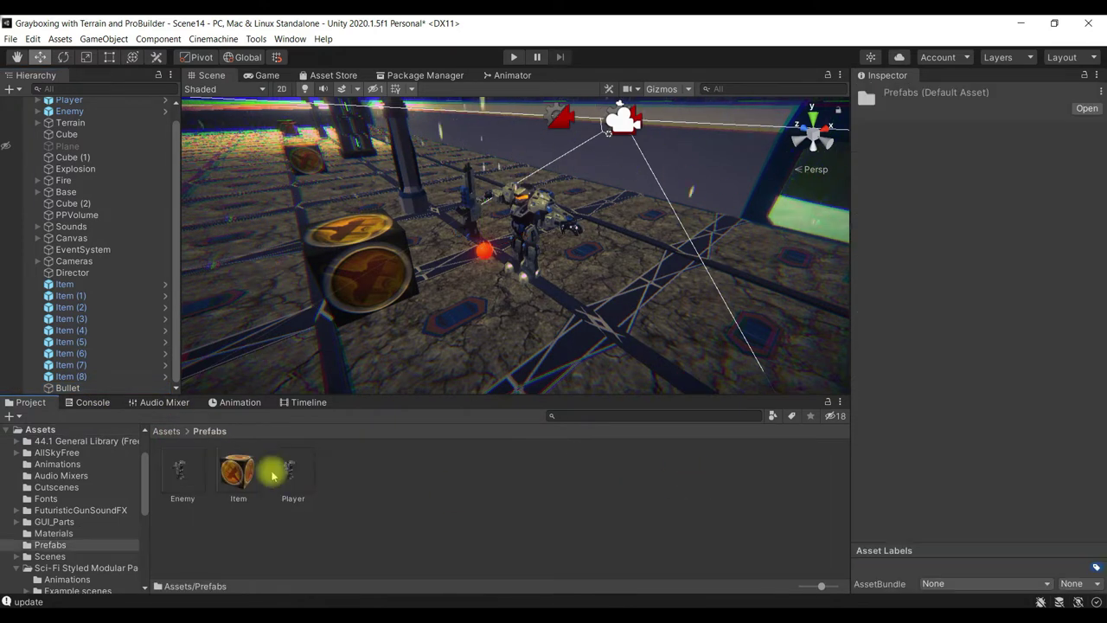
left_click(93, 387)
left_click_drag(95, 391, 403, 504)
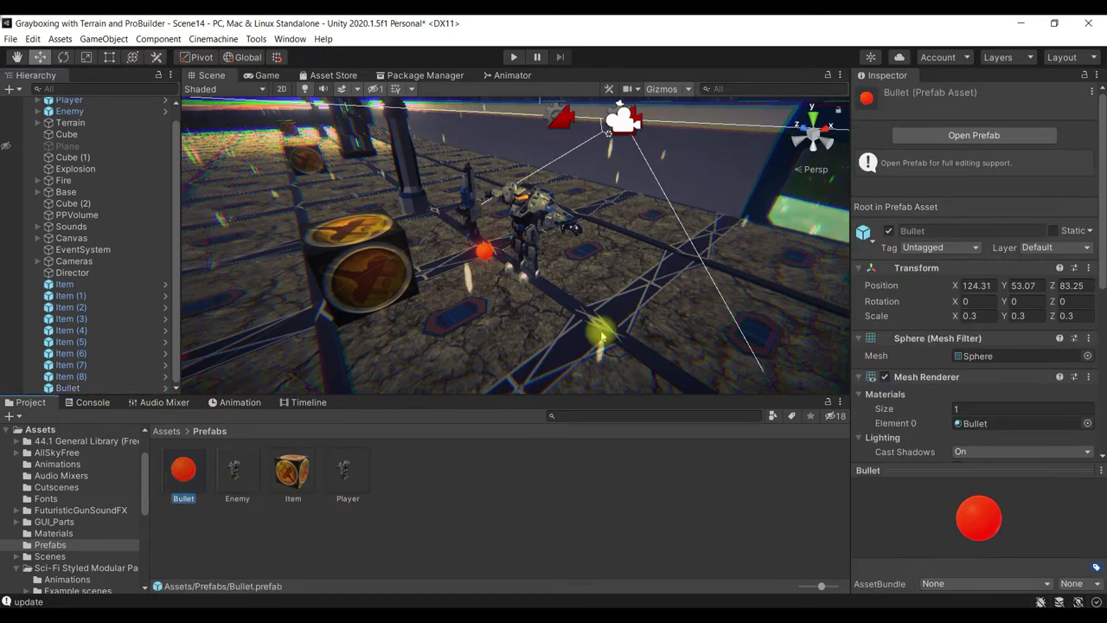
Duplicate Bullet with Ctrl+D and rename the copy BulletEnemy
left_click(112, 389)
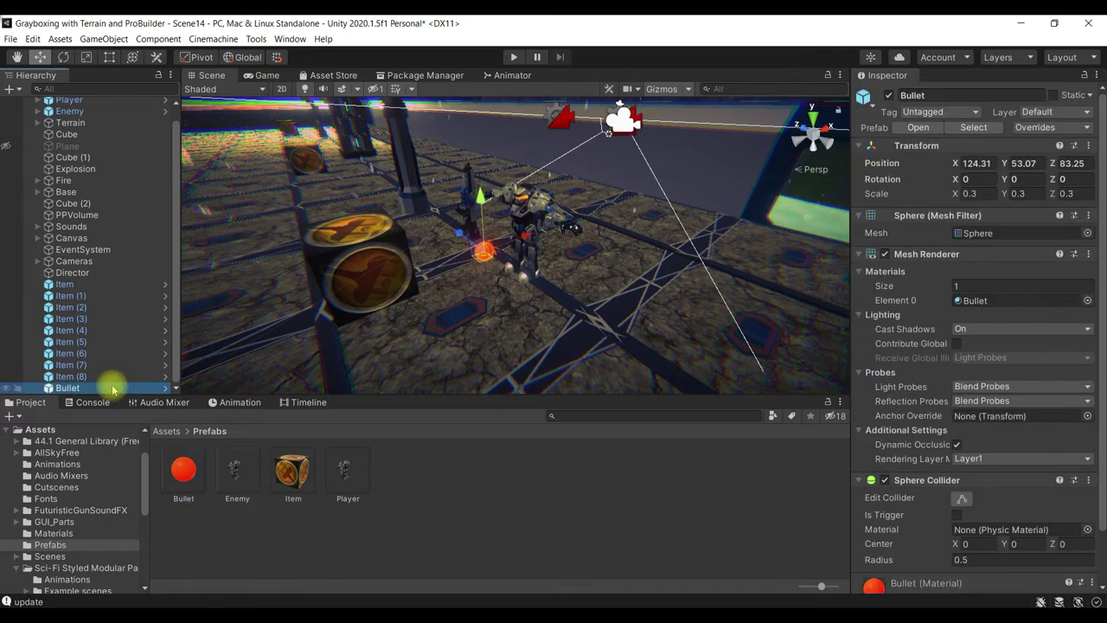
key("ctrl+d")
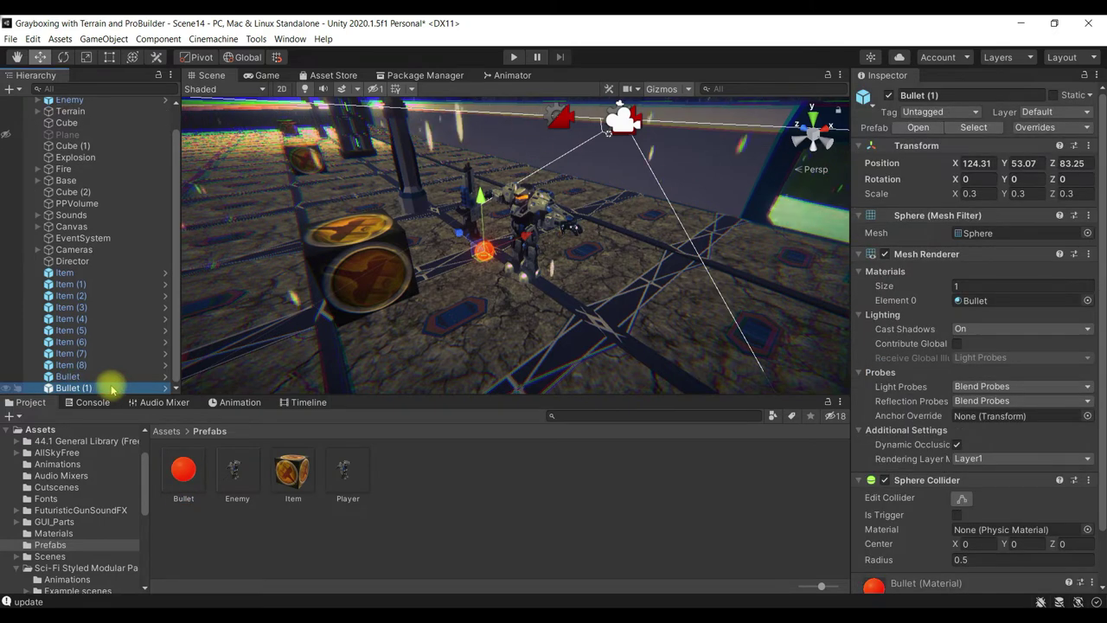
left_click(110, 388)
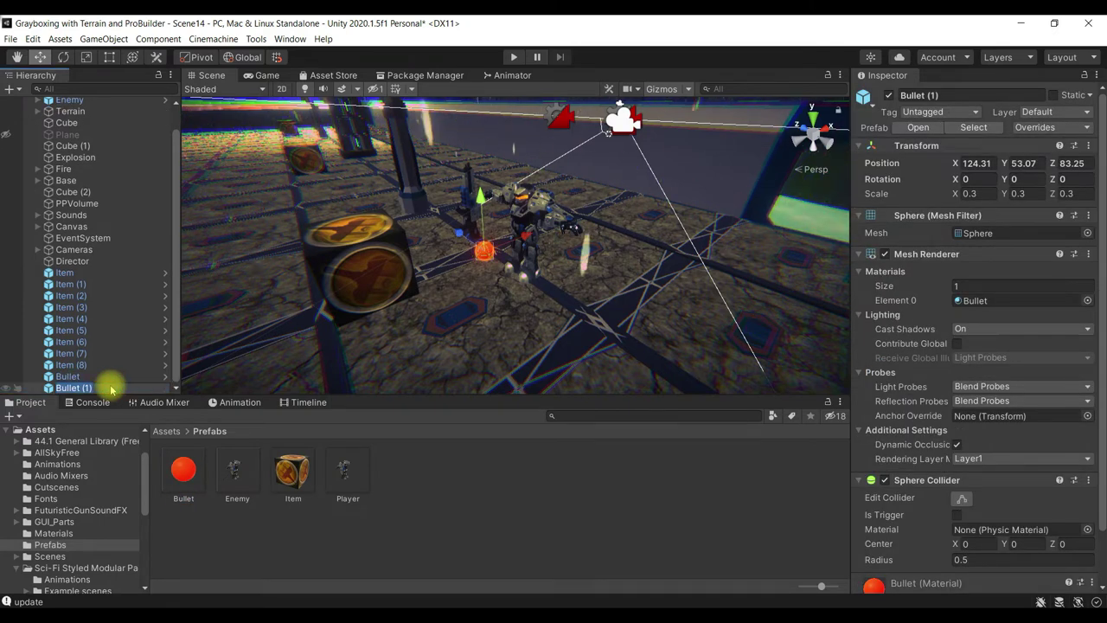
type("B")
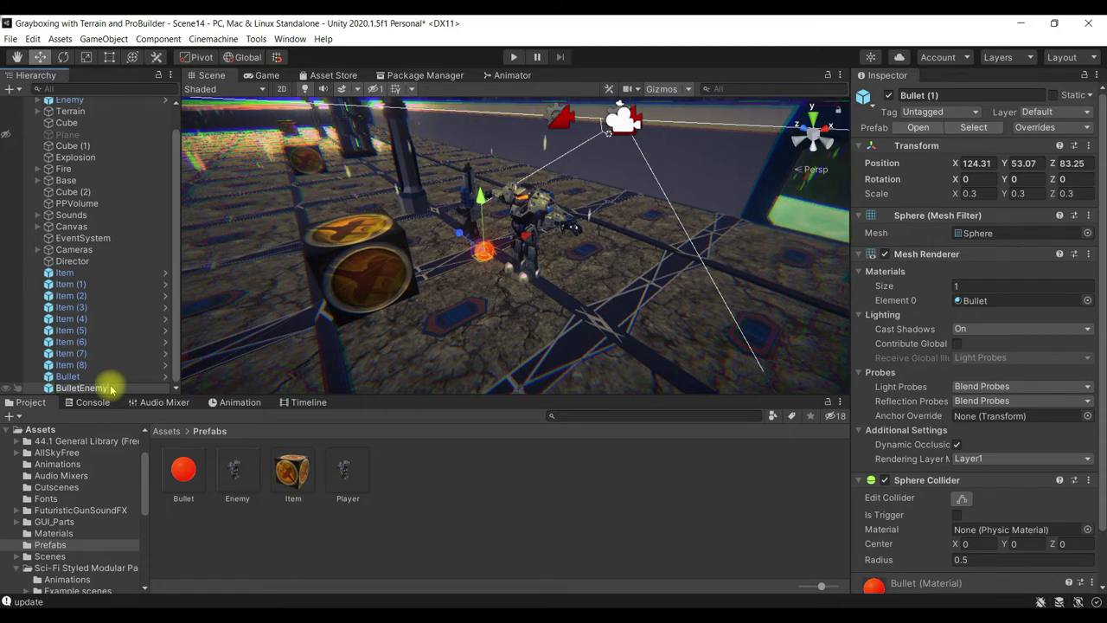
key("Return")
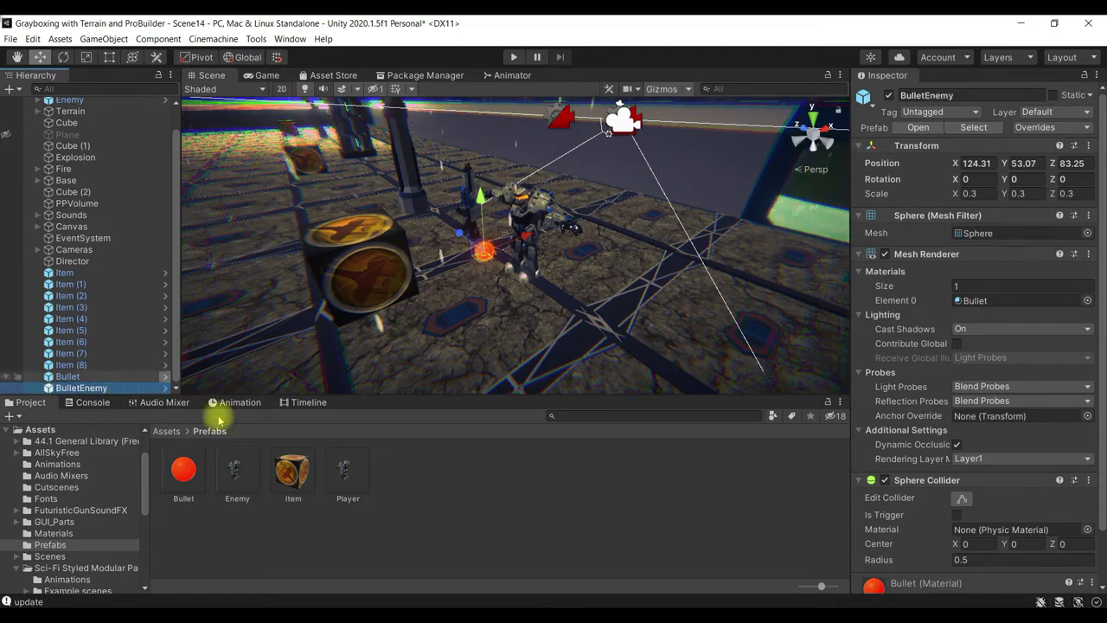
Apply the yellow BulletEnemy material from Materials to the copied bullet
left_click(169, 431)
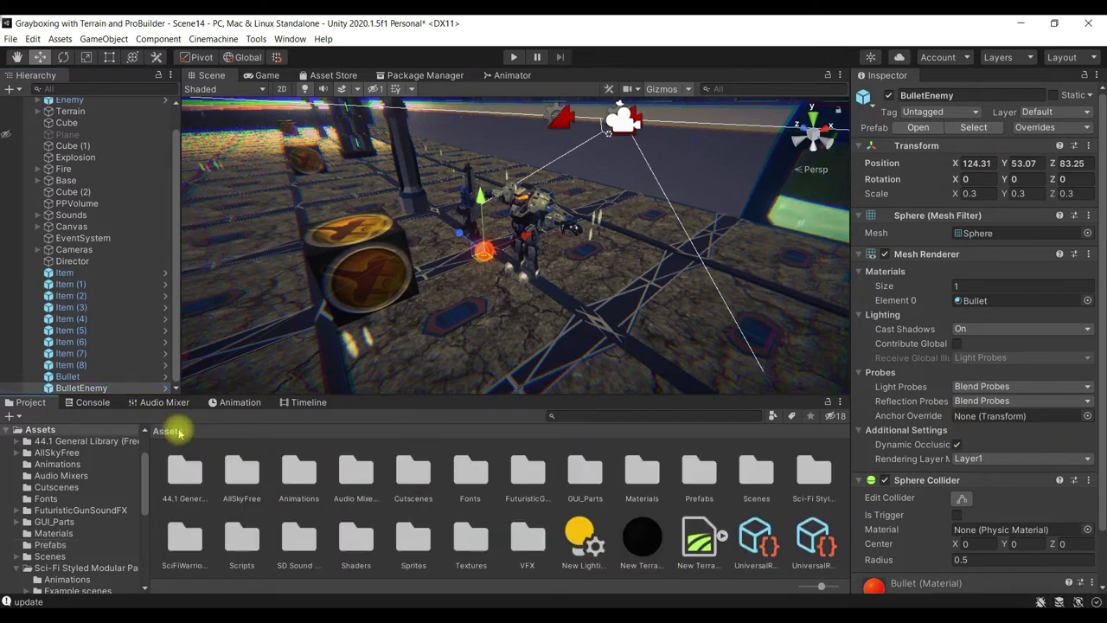
double_click(650, 476)
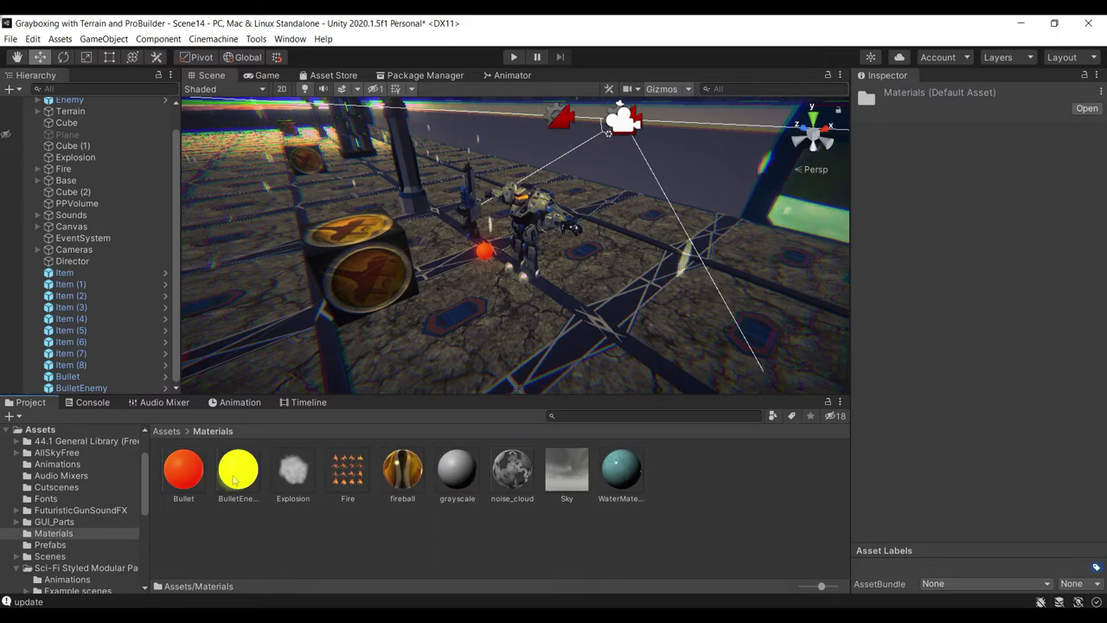
left_click(235, 482)
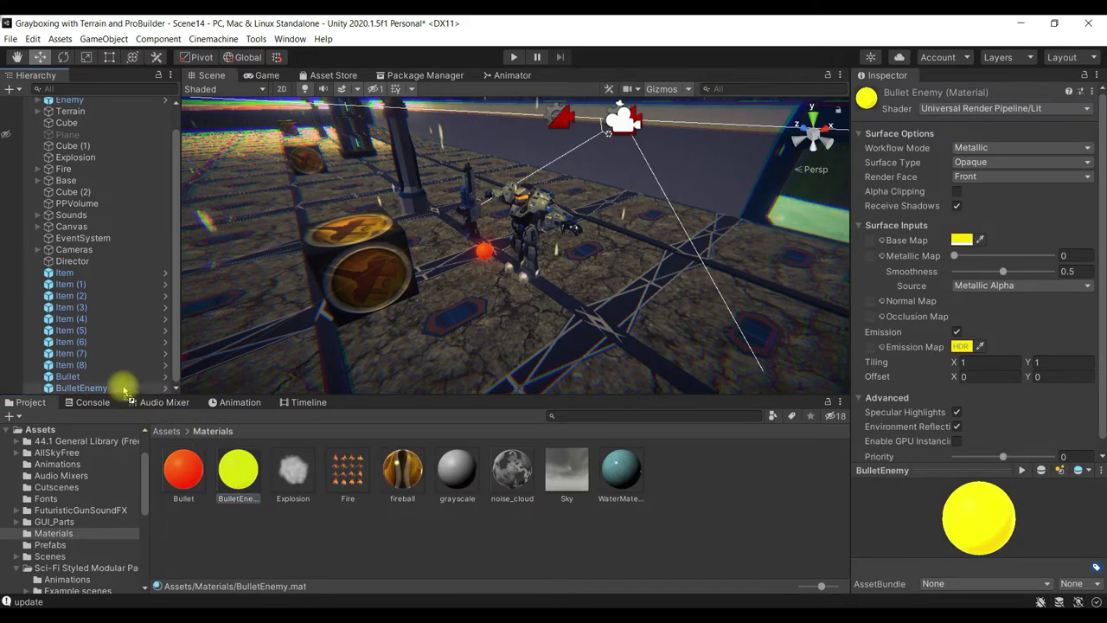
mouse_move(124, 389)
left_mouse_down()
mouse_move(388, 277)
mouse_move(178, 467)
left_mouse_up()
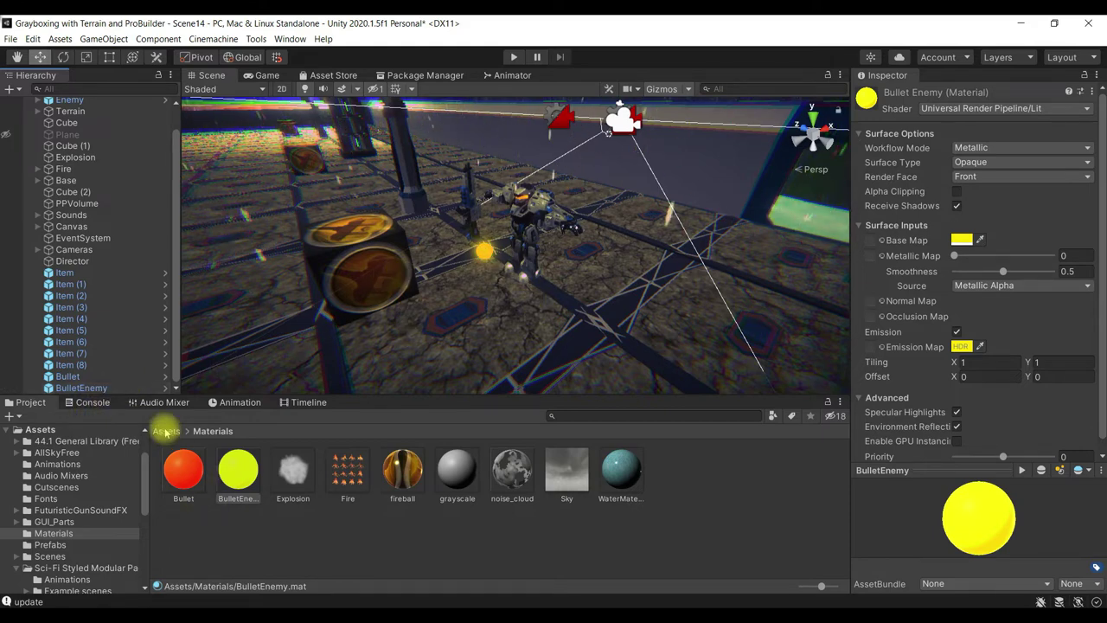
Save BulletEnemy as a prefab in the Prefabs folder
left_click(164, 430)
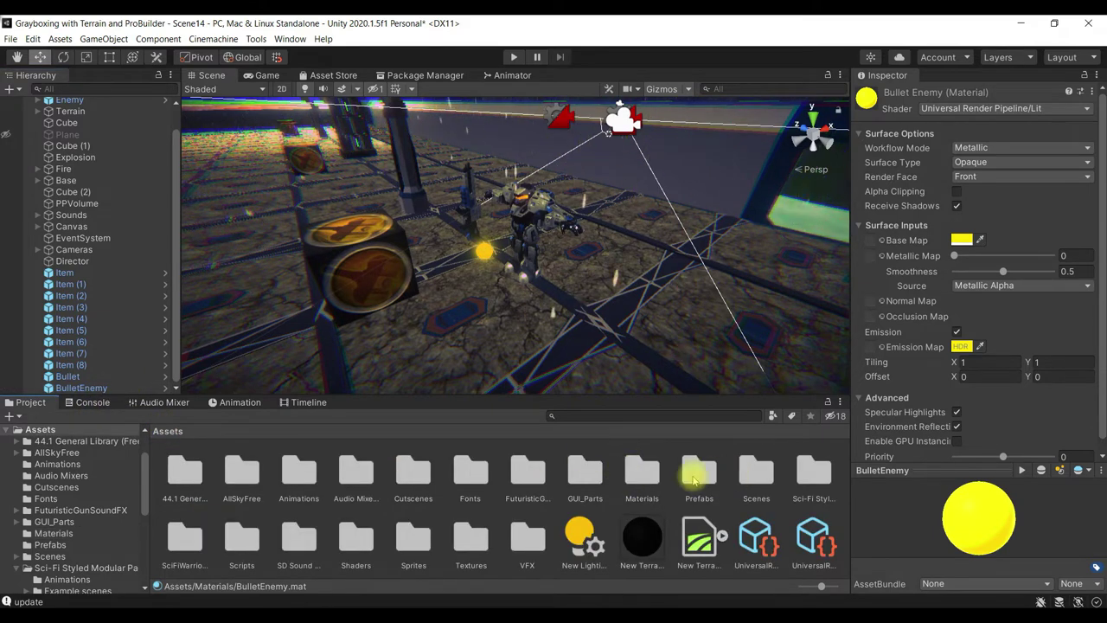
double_click(697, 475)
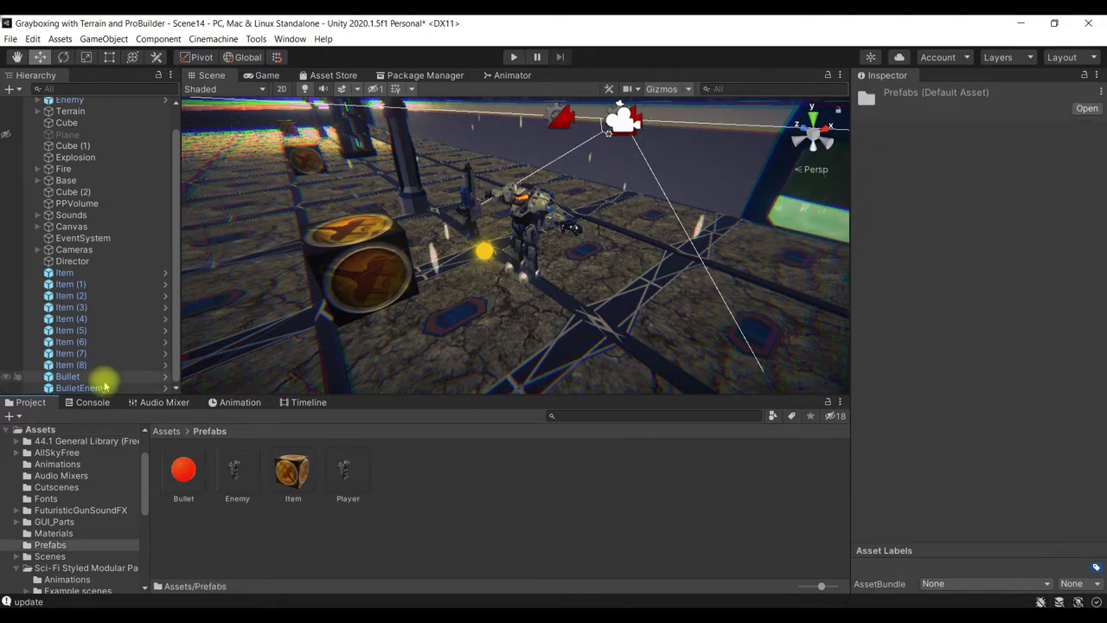
left_click_drag(104, 387, 443, 495)
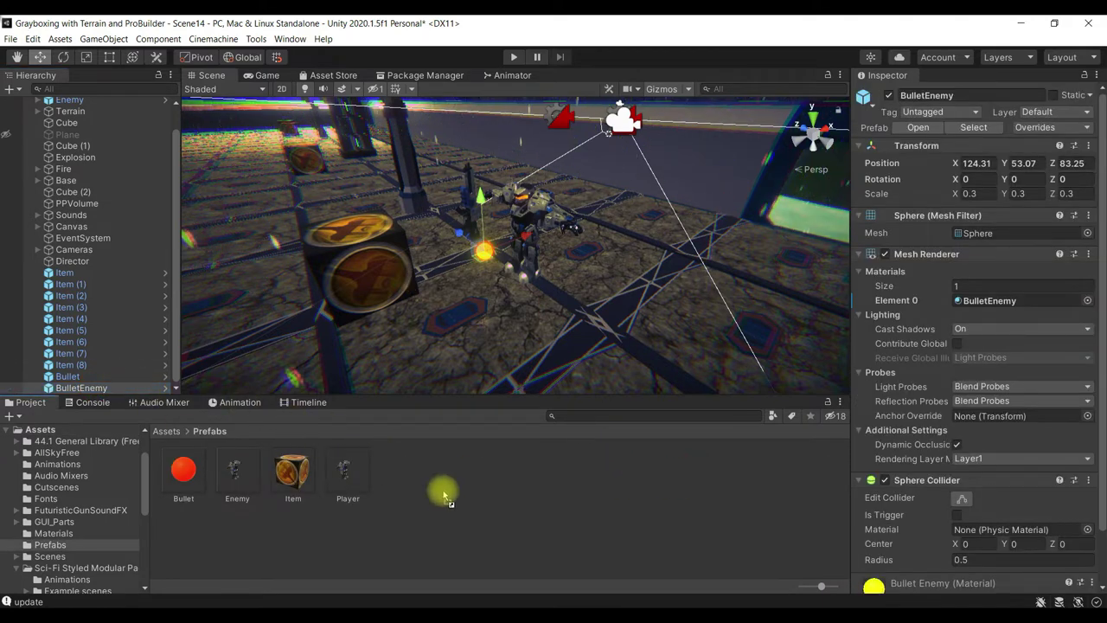
left_click(524, 344)
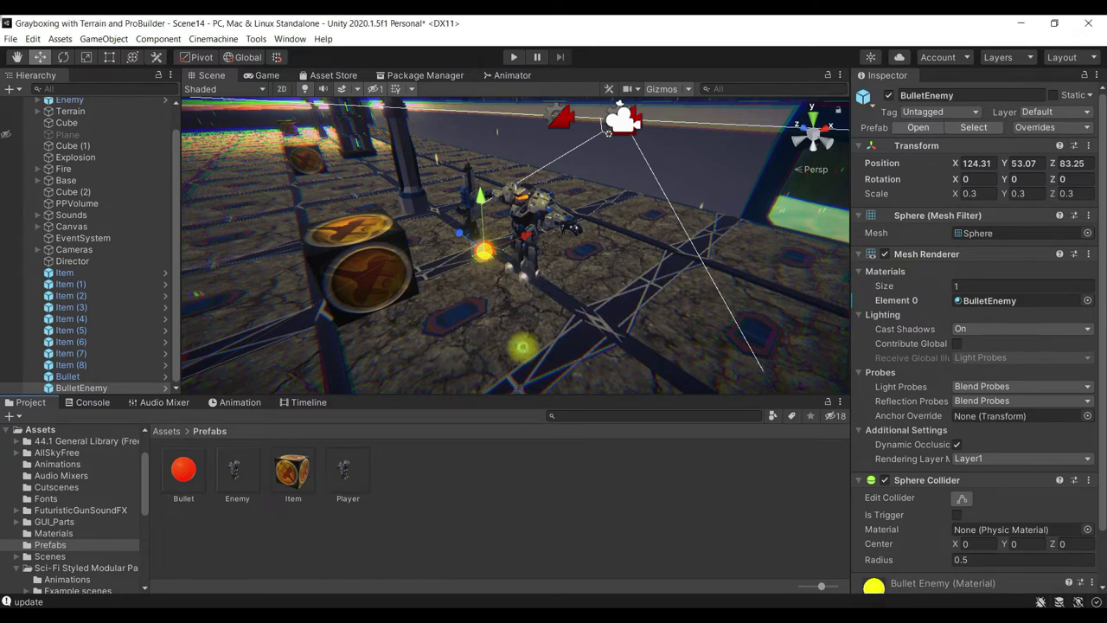
Delete the Bullet and BulletEnemy spheres from the scene and save Scene14 with Ctrl+S
left_click(91, 377)
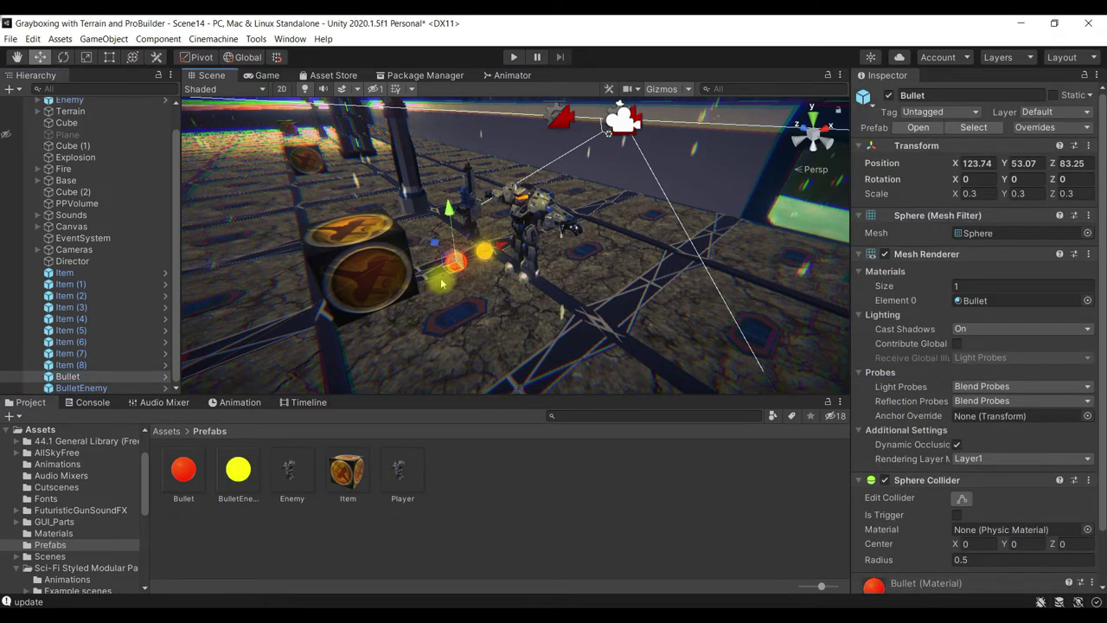
scroll(472, 331, "up", 4)
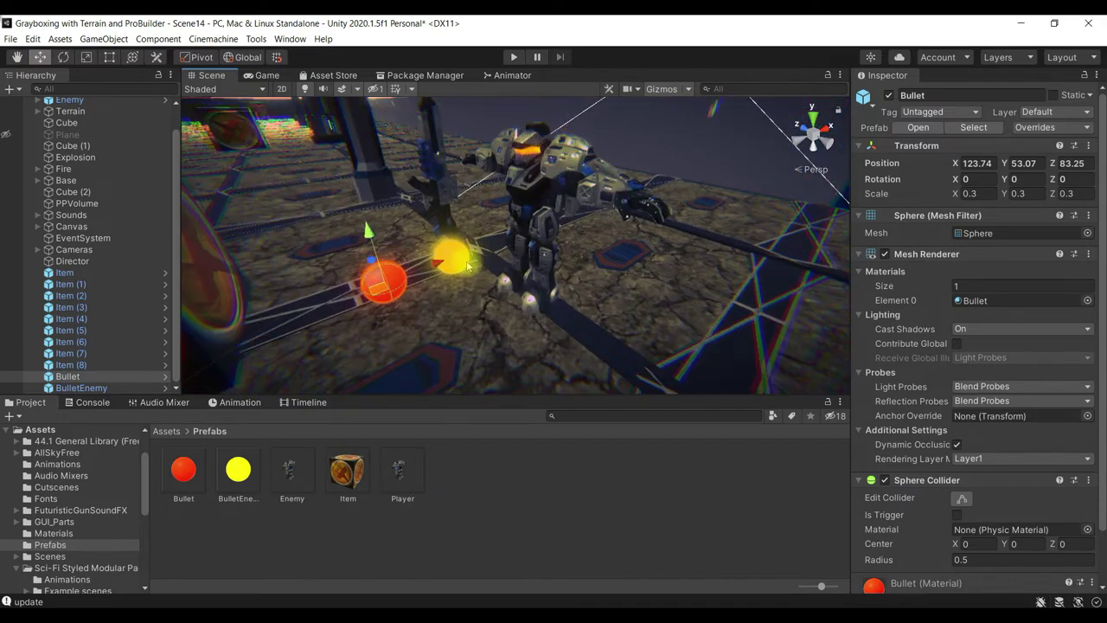
left_click(100, 389, "ctrl")
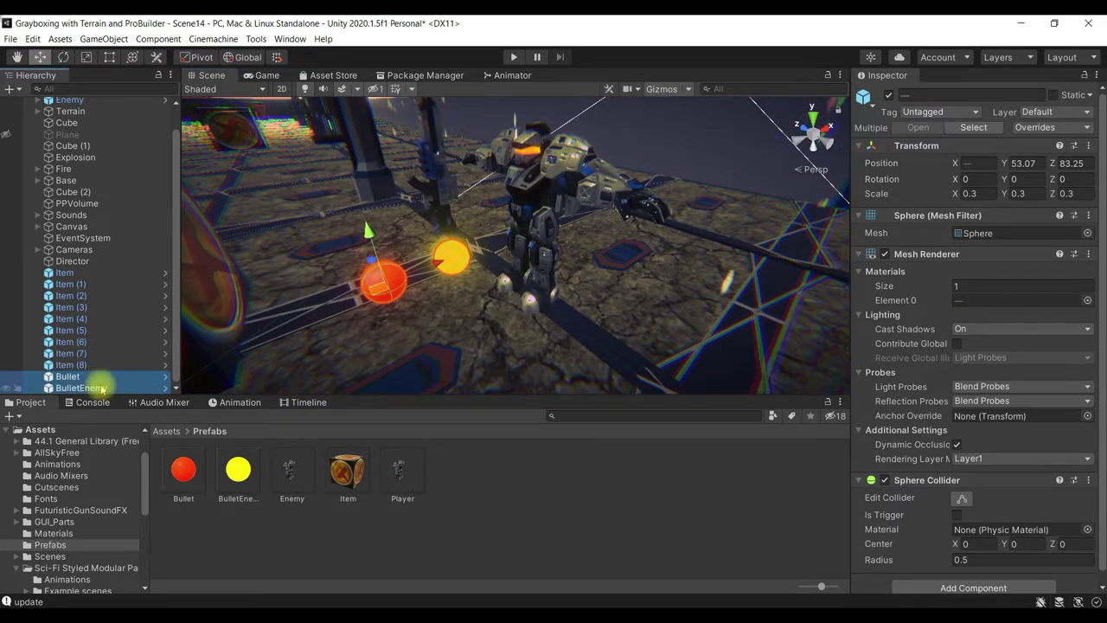
key("Delete")
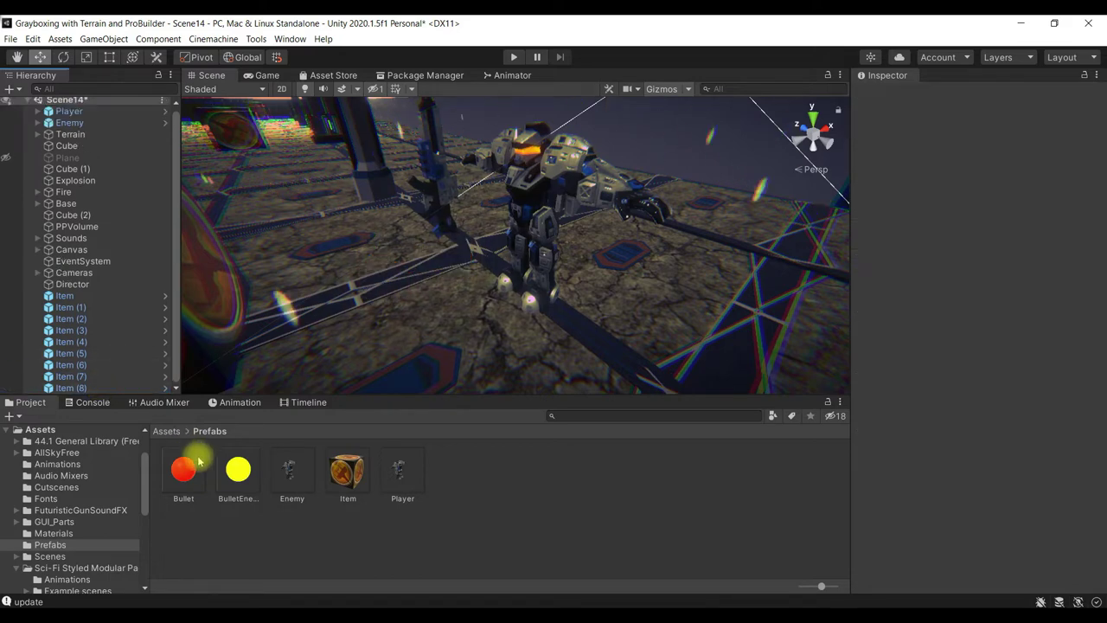
left_click(202, 475)
key("Right")
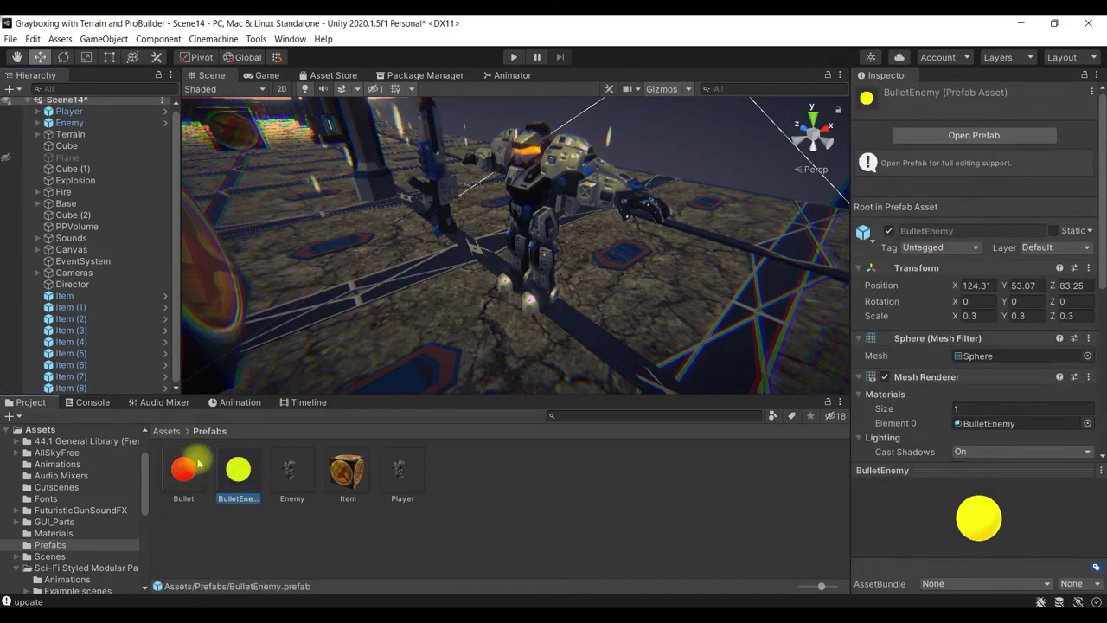
key("ctrl+s")
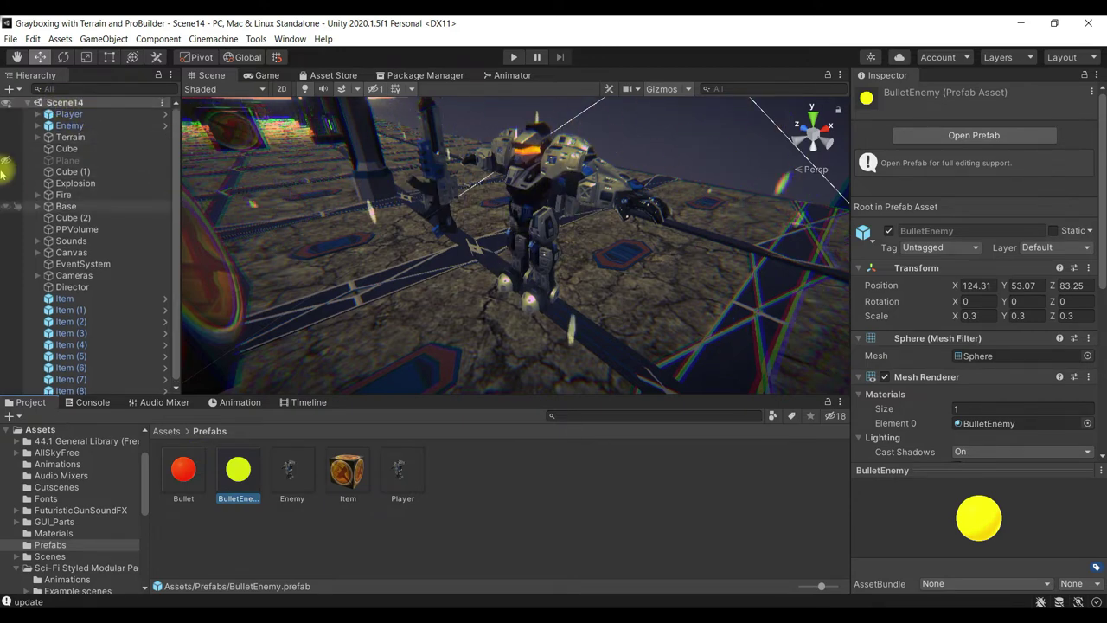
Create an empty child object under Player and name it ShootPoint
left_click(37, 114)
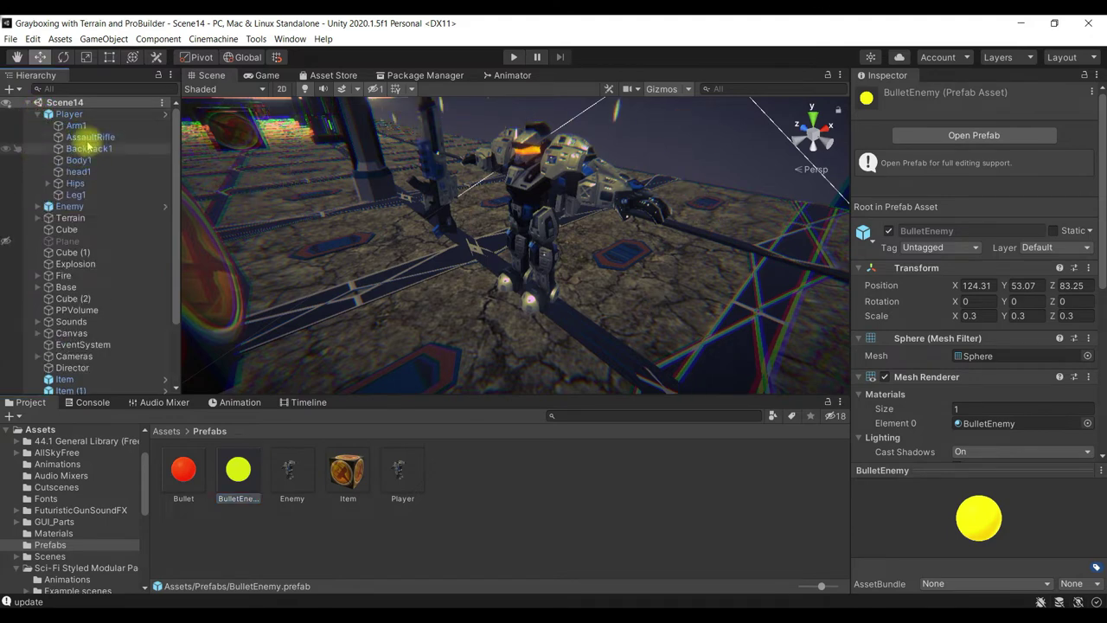
left_click(109, 113)
right_click(110, 115)
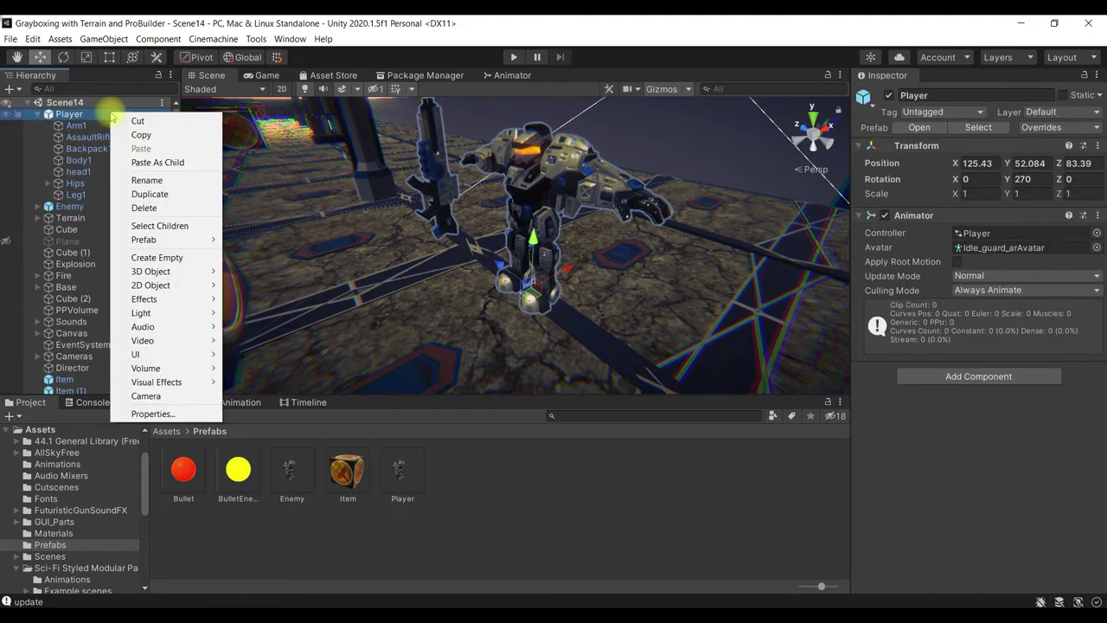
left_click(157, 257)
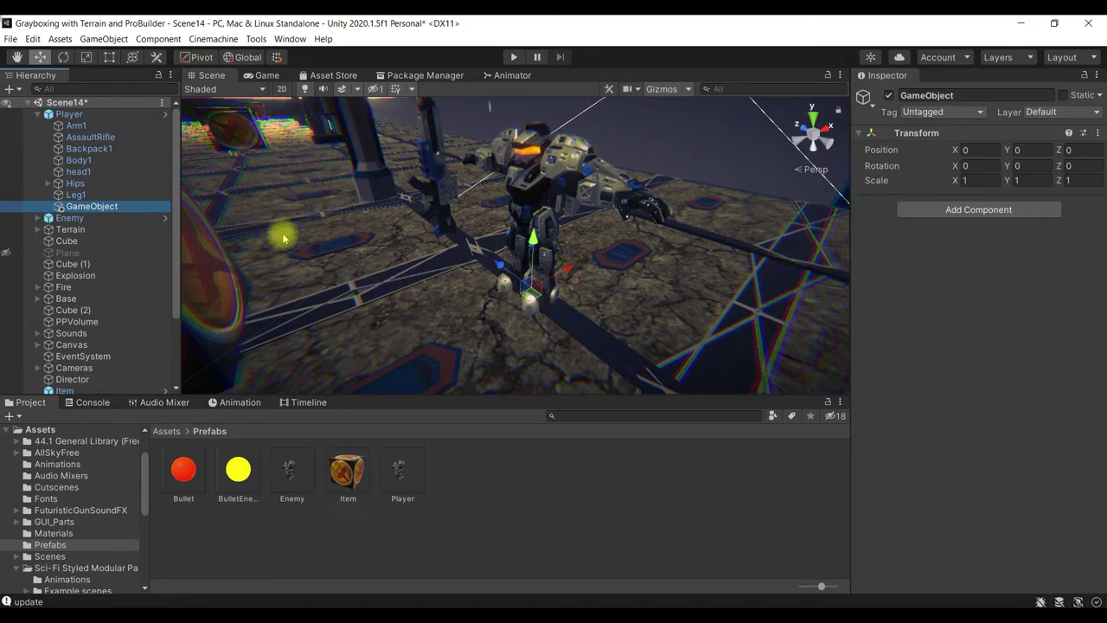
left_click(118, 207)
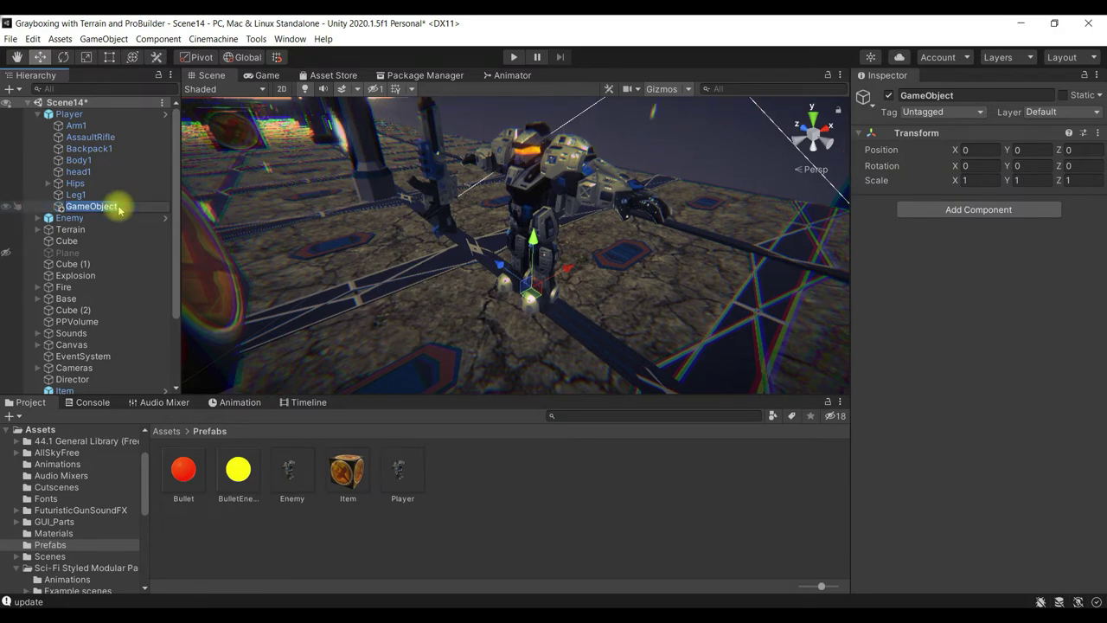
type("ShootingPoint")
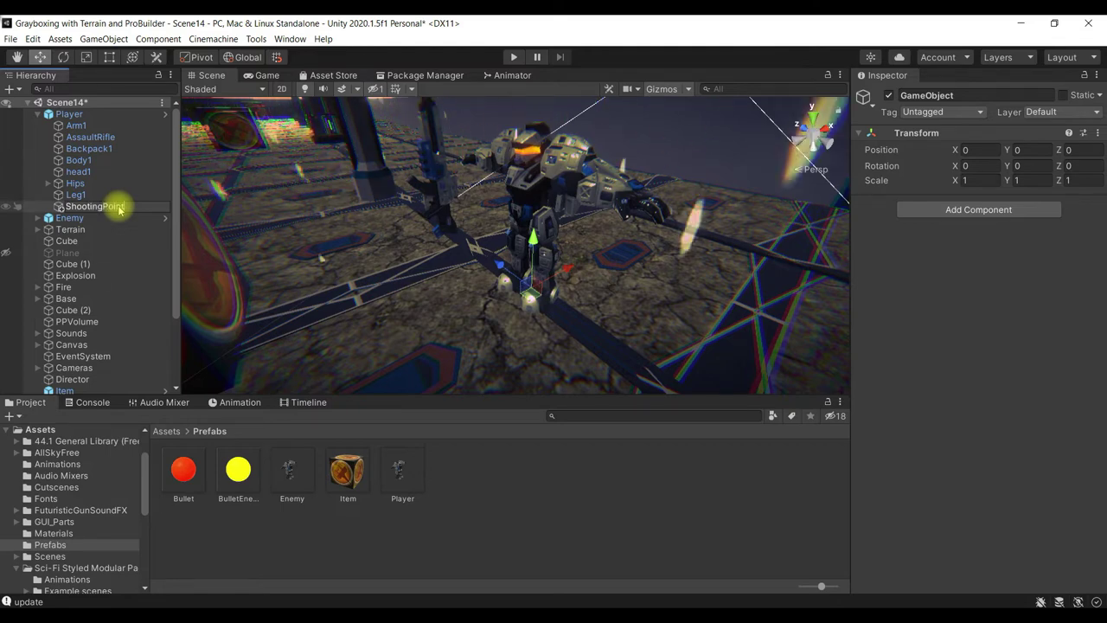
key("Return")
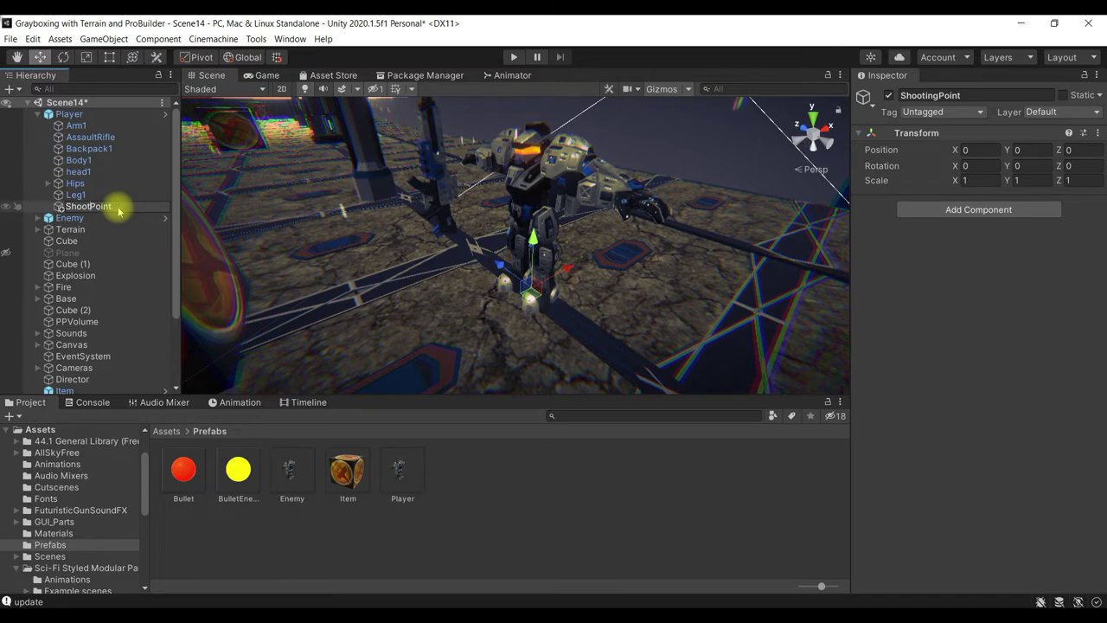
key("Return")
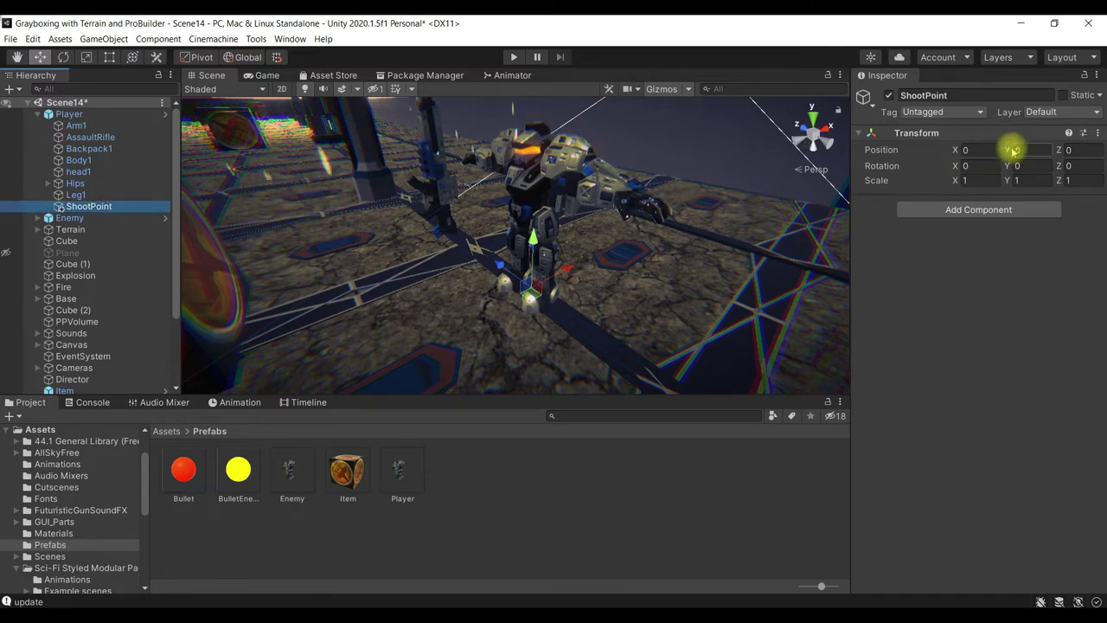
Move ShootPoint to the robot's chest (Y 1.053, Z 0.315) and save the scene
left_click(536, 244)
mouse_move(536, 245)
left_mouse_down()
mouse_move(536, 188)
mouse_move(561, 204)
left_mouse_up()
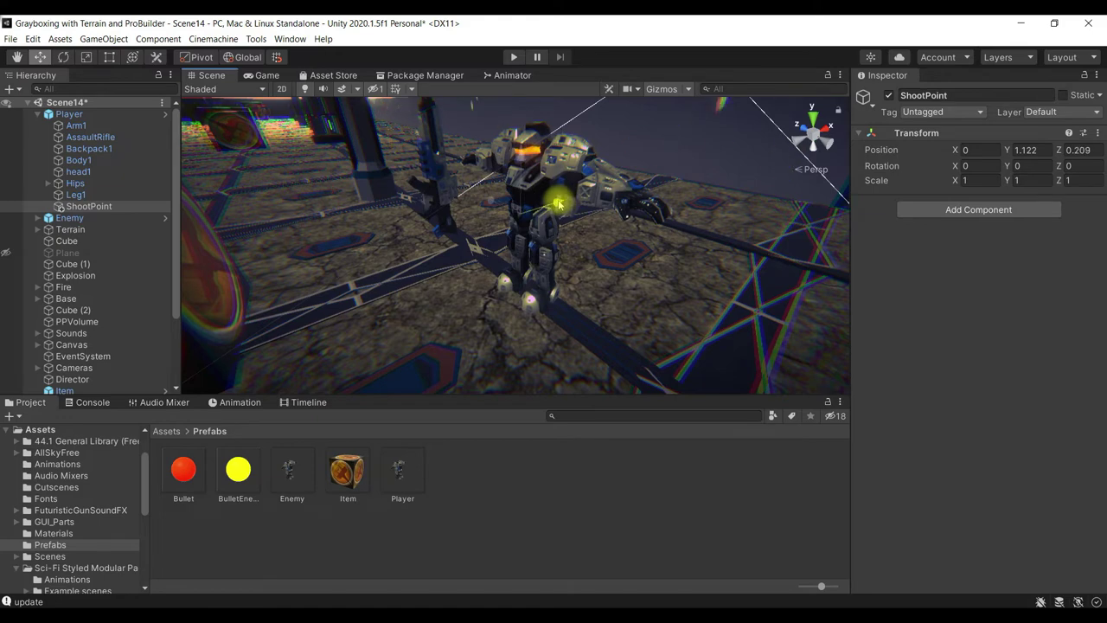
left_click_drag(561, 205, 603, 210)
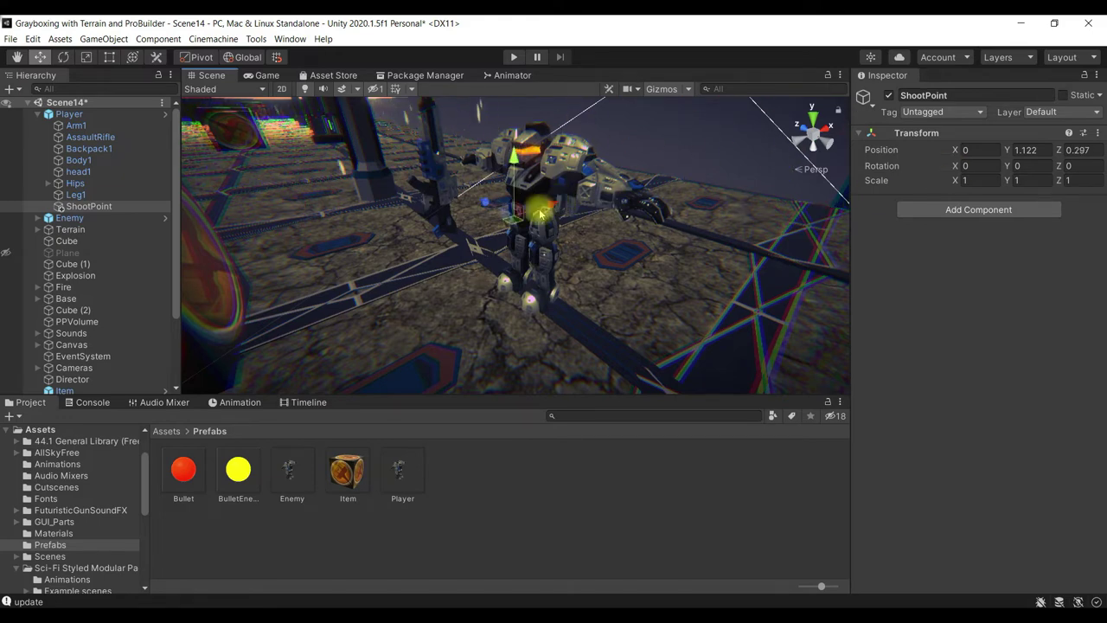
left_click_drag(522, 164, 522, 170)
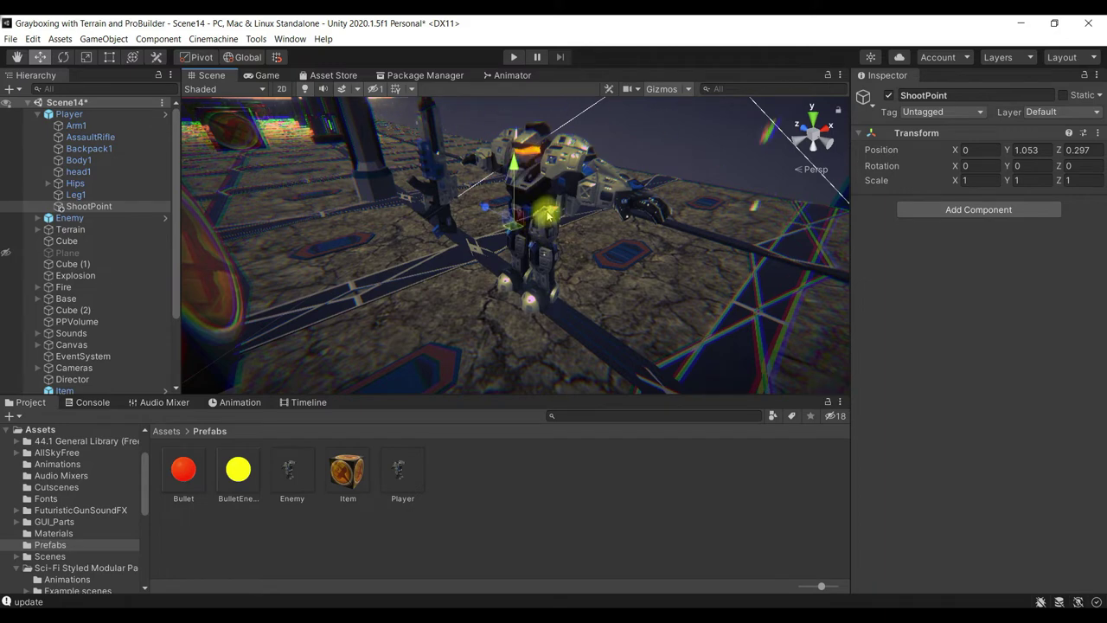
left_click_drag(547, 213, 546, 215)
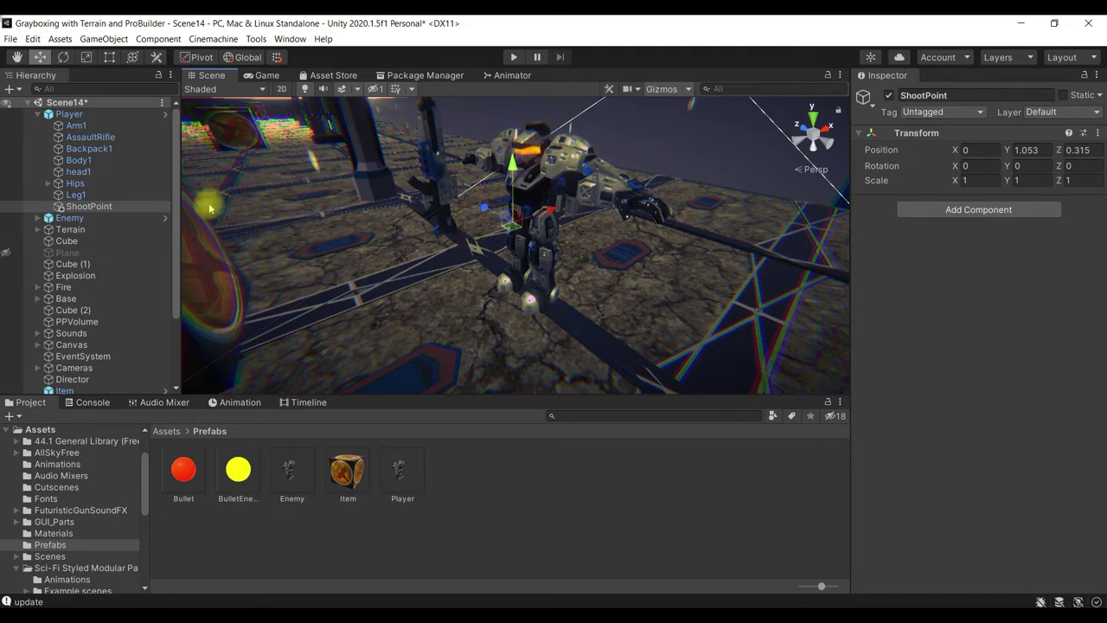
key("ctrl+s")
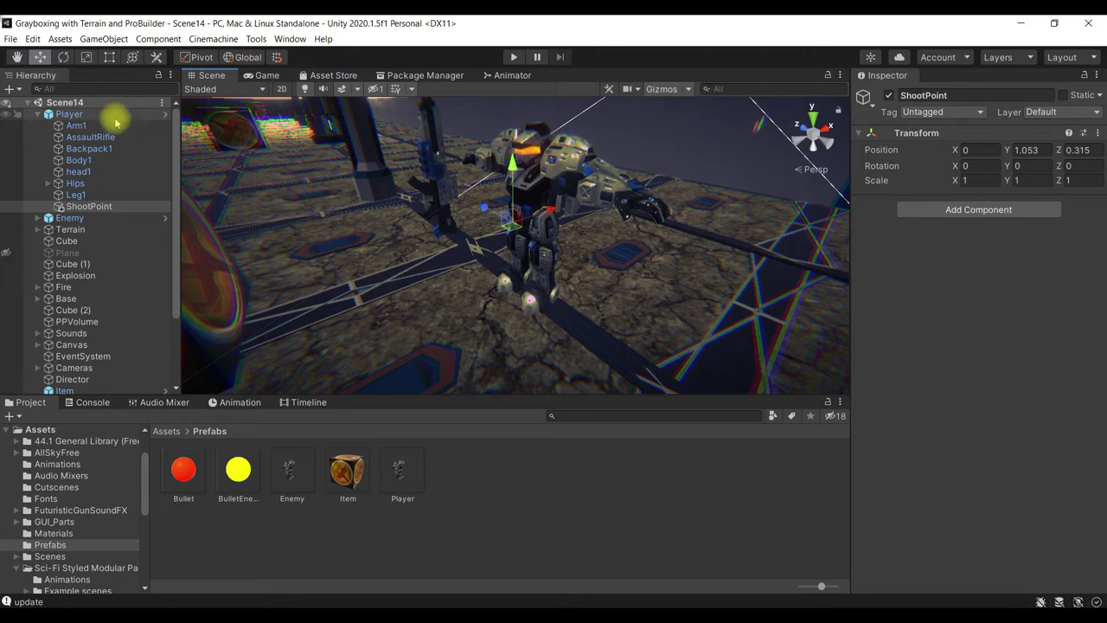
left_click(119, 218)
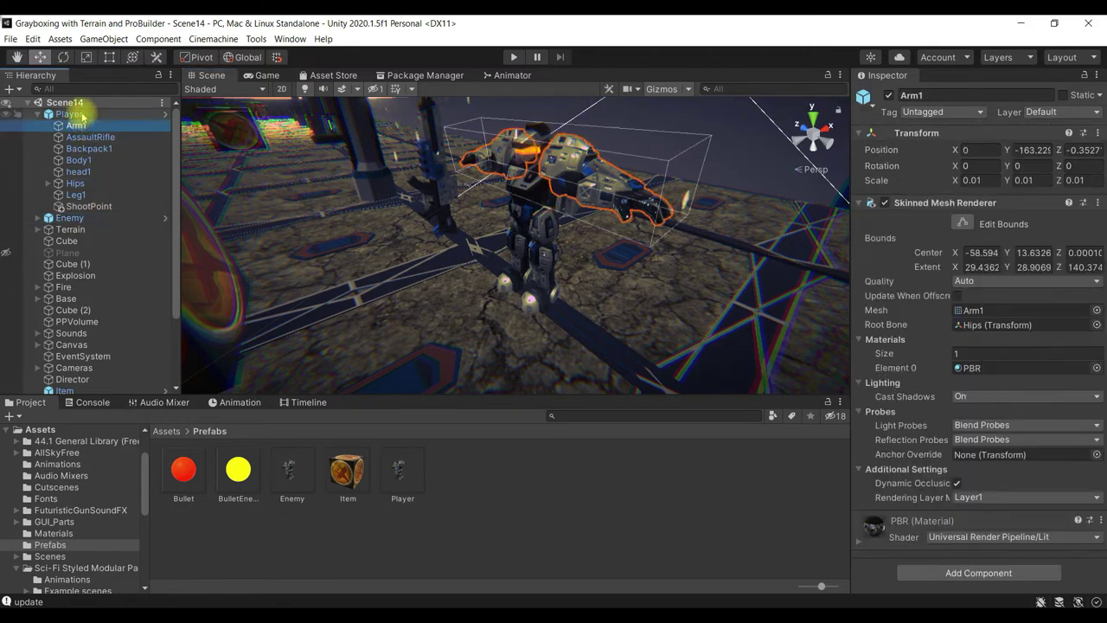
Collapse Player in the Hierarchy and open the Assets/Scripts folder
left_click(49, 114)
left_click(37, 114)
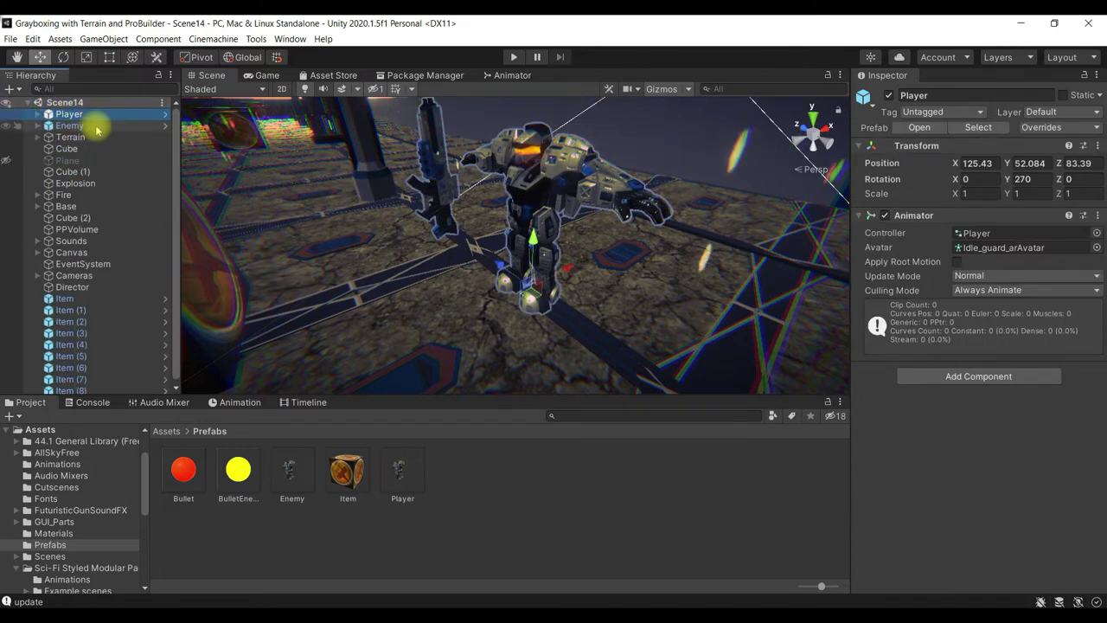
left_click(86, 126)
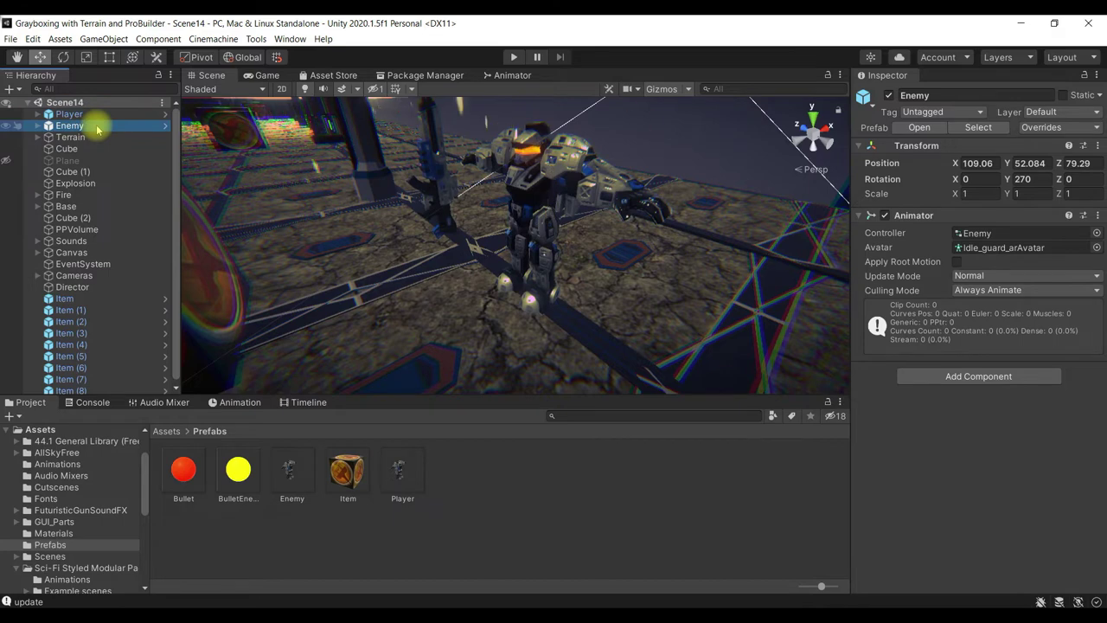
left_click(87, 114)
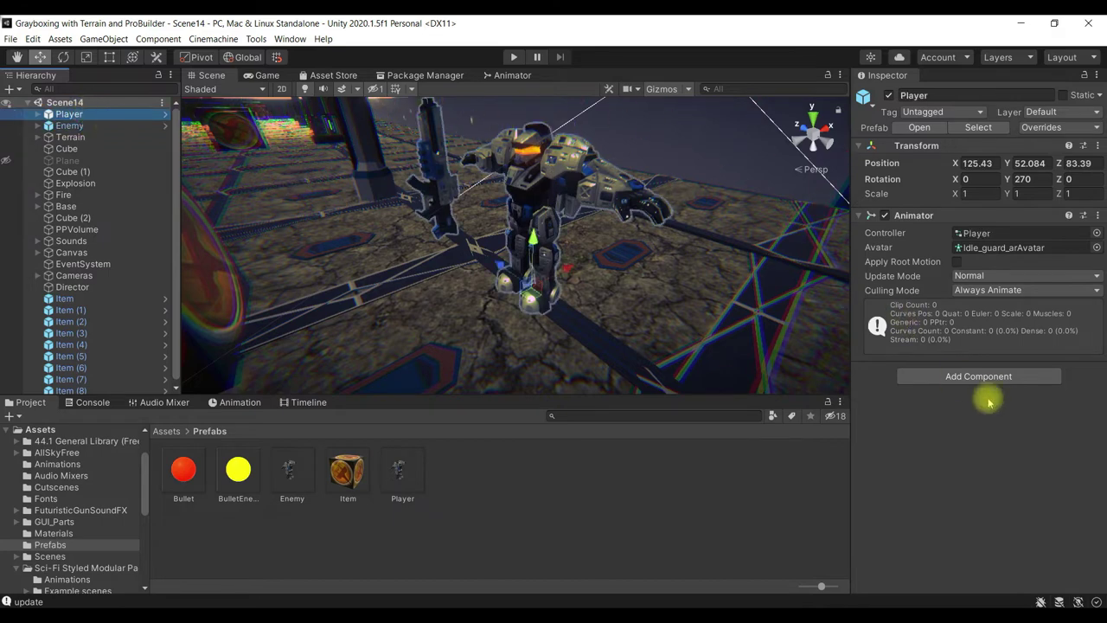
left_click(166, 431)
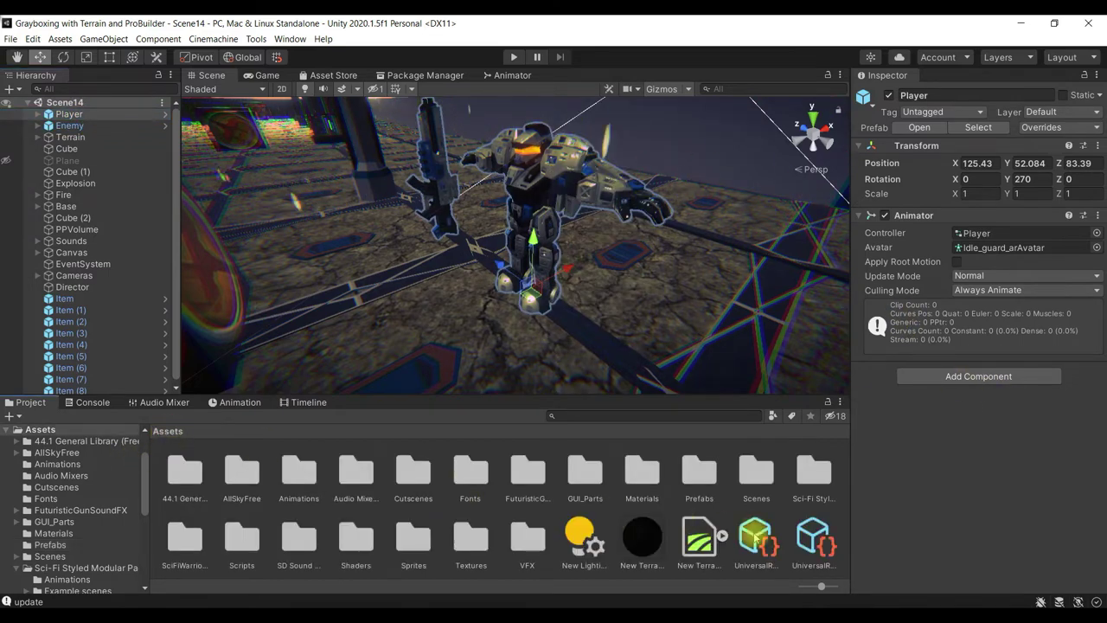
left_click(409, 538)
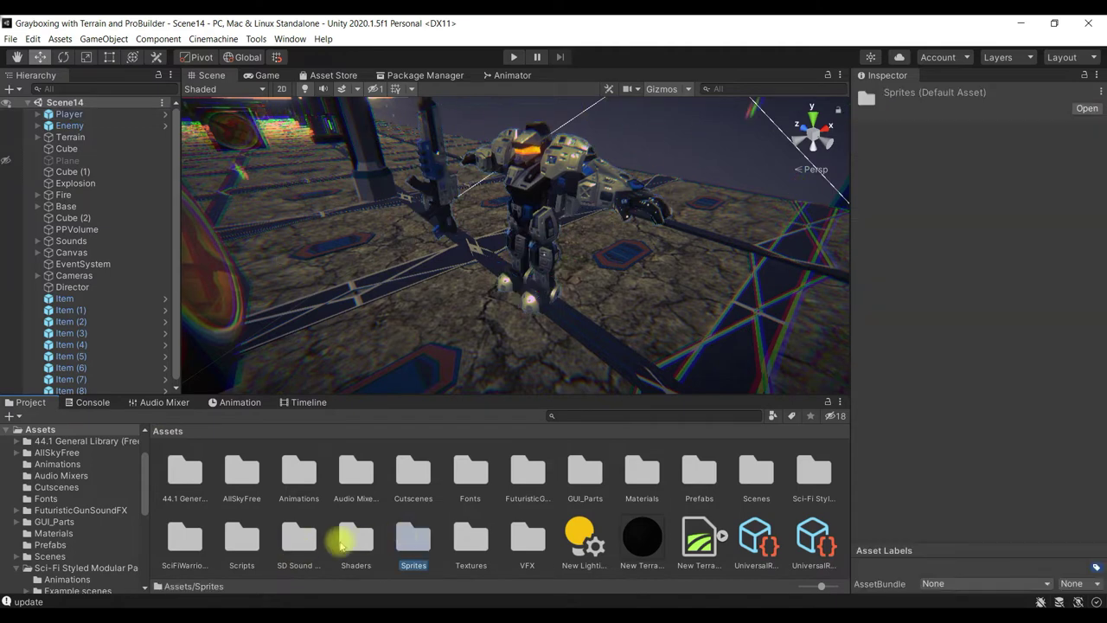
double_click(244, 539)
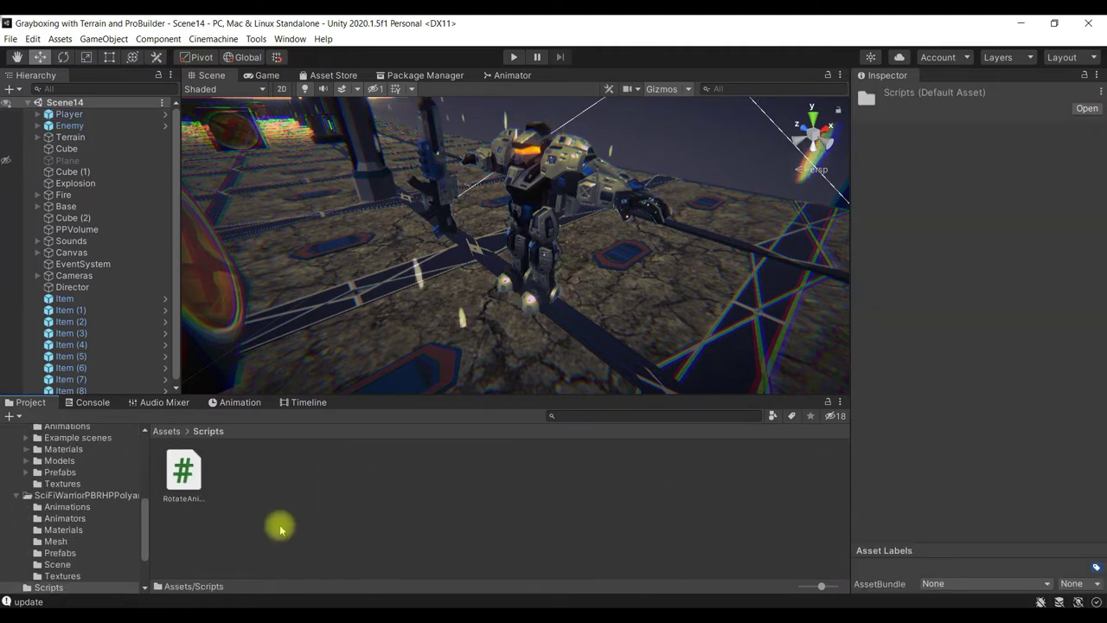
Create a C# script named PlayerMovement and open it in Visual Studio
right_click(243, 487)
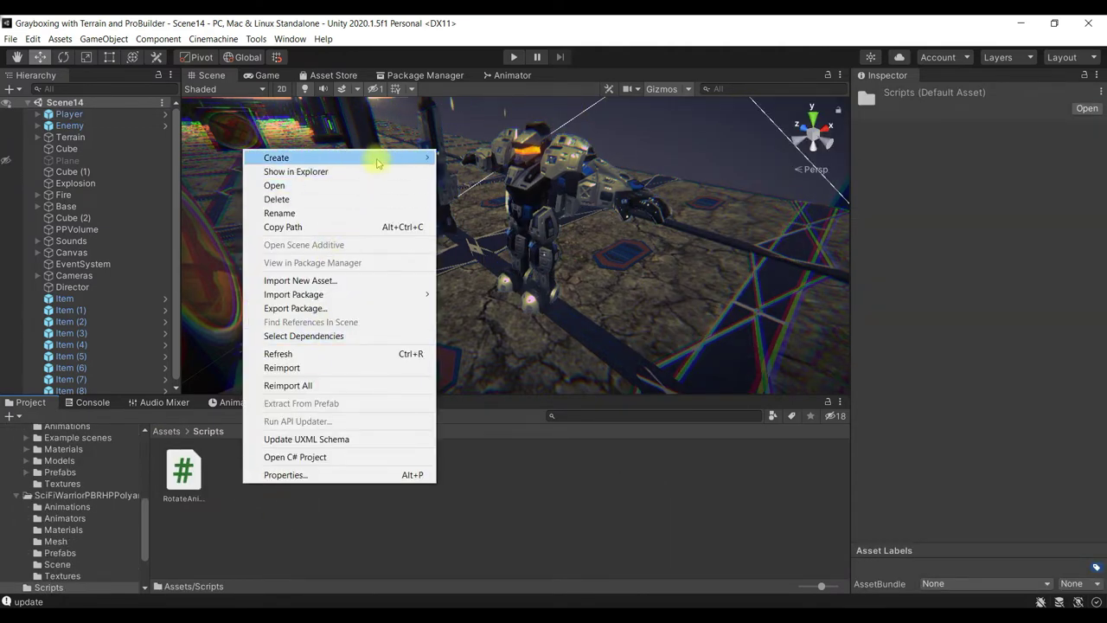
mouse_move(376, 162)
left_click(536, 70)
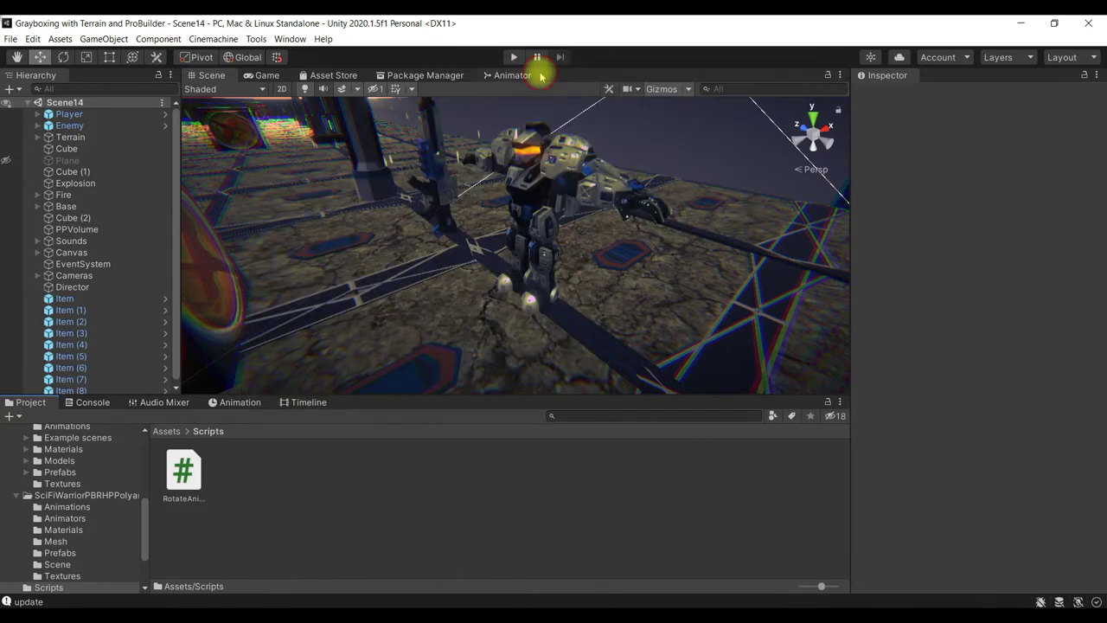
type("PlayerMovement")
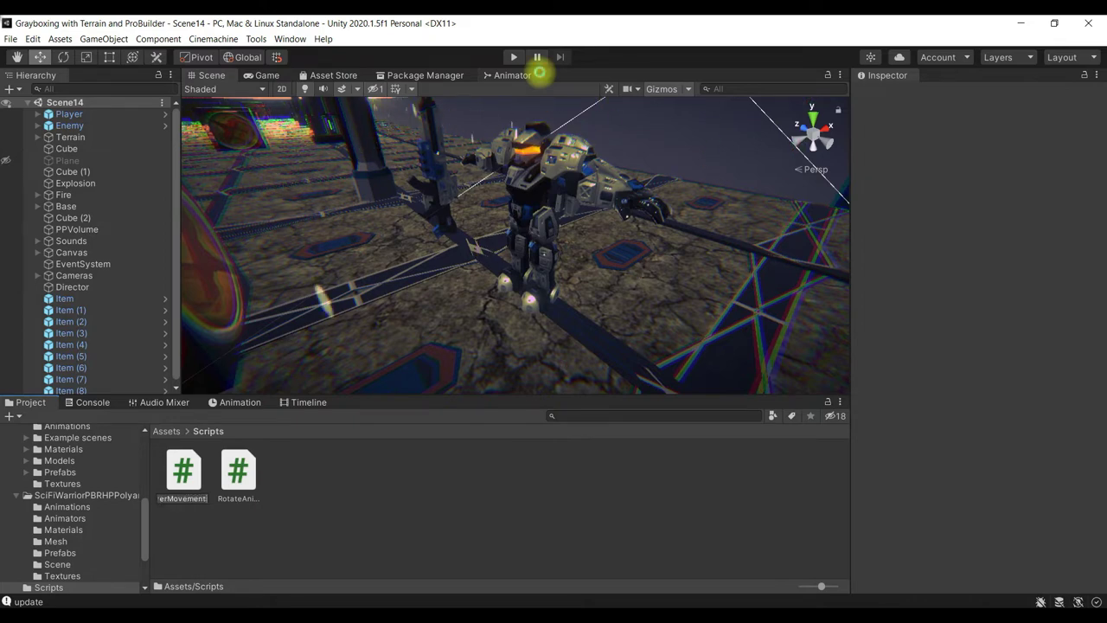
key("Return")
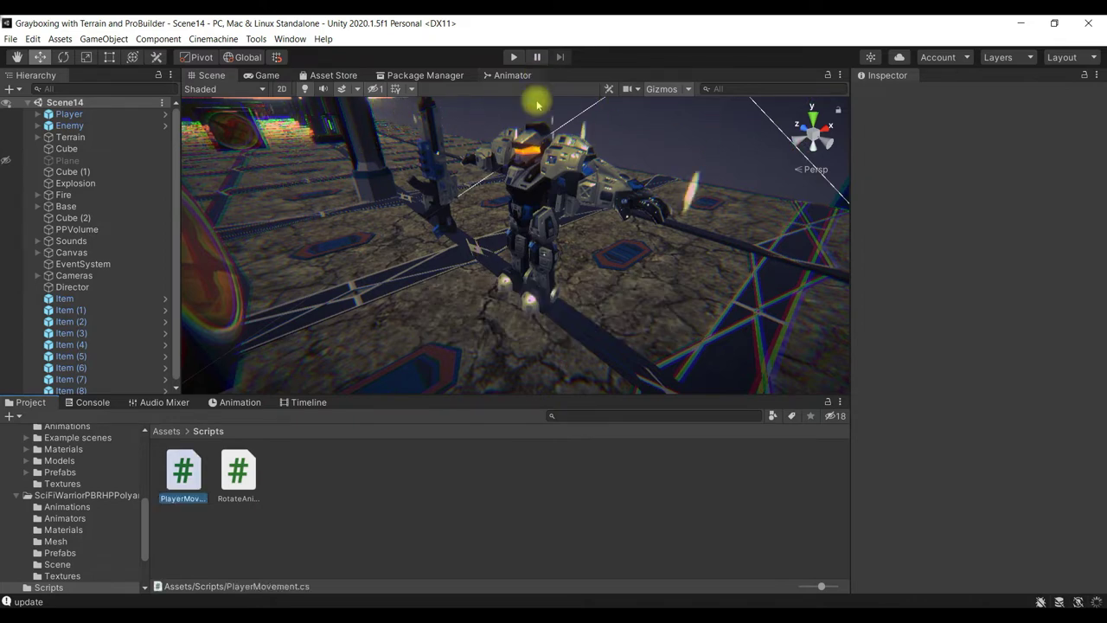
double_click(198, 472)
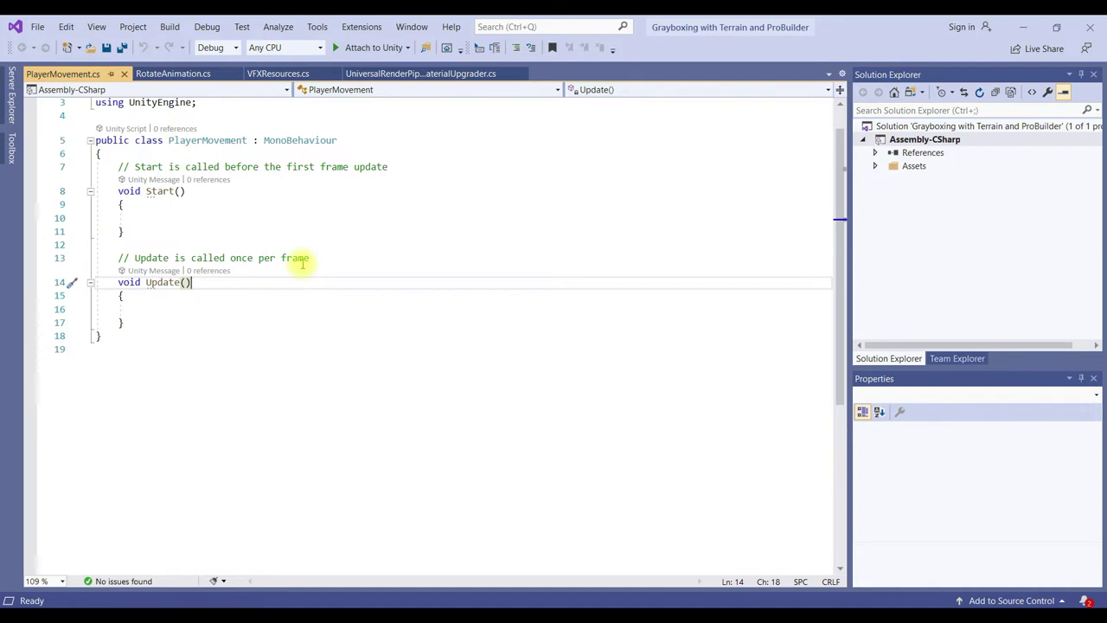
Declare 'public float speed;' in the class and begin the rotationSpeed float declaration
left_click(464, 141)
key("Down")
key("Return")
key("Return")
key("Up")
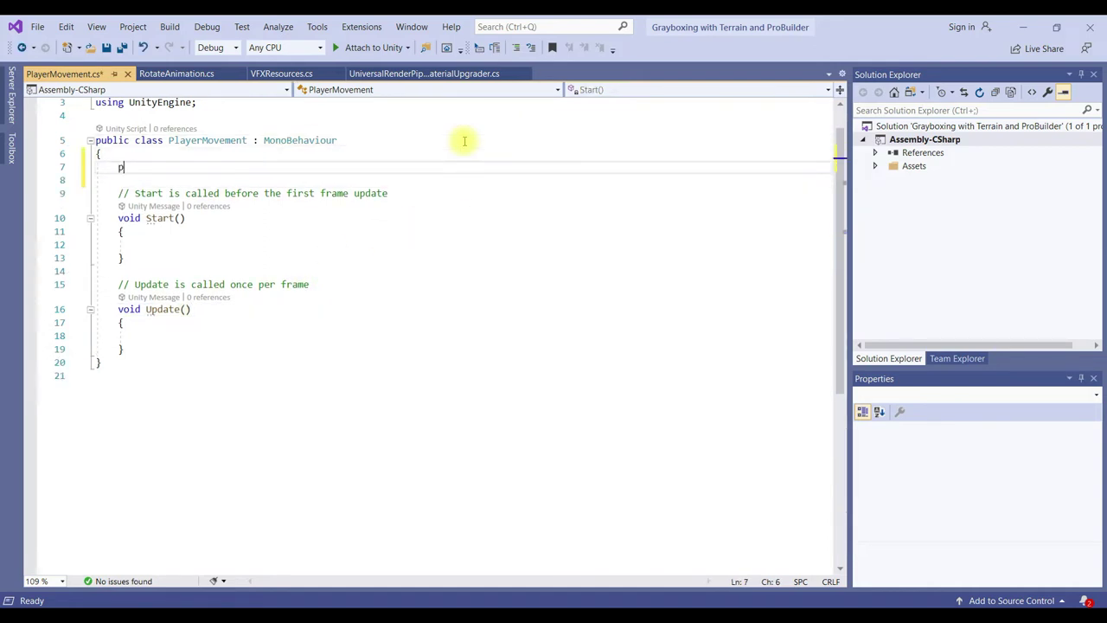
type("lic f")
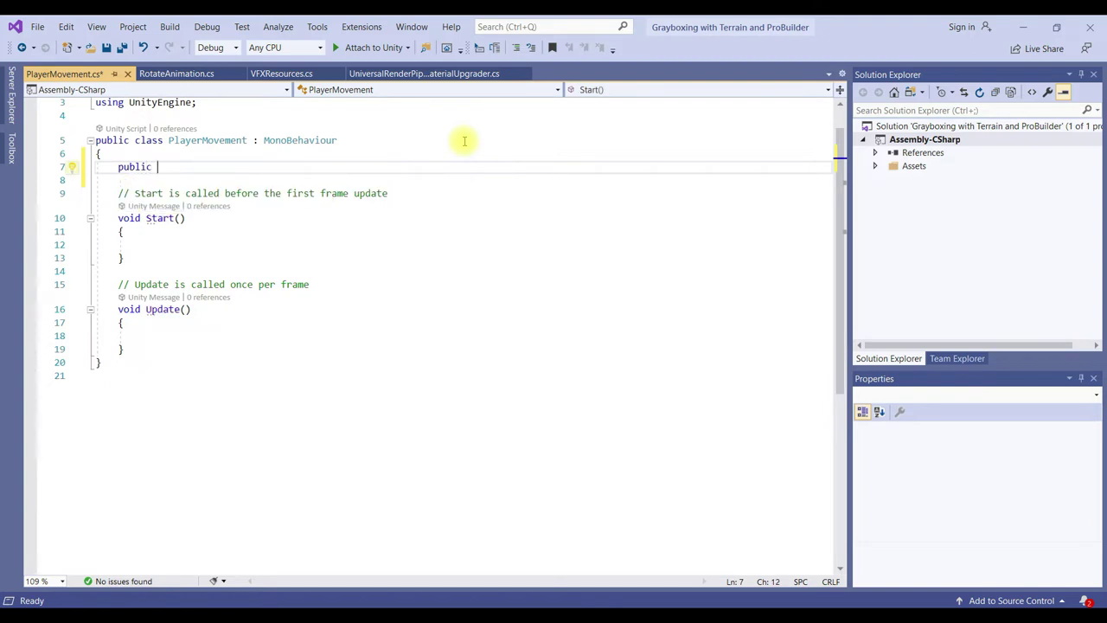
type("loat speed")
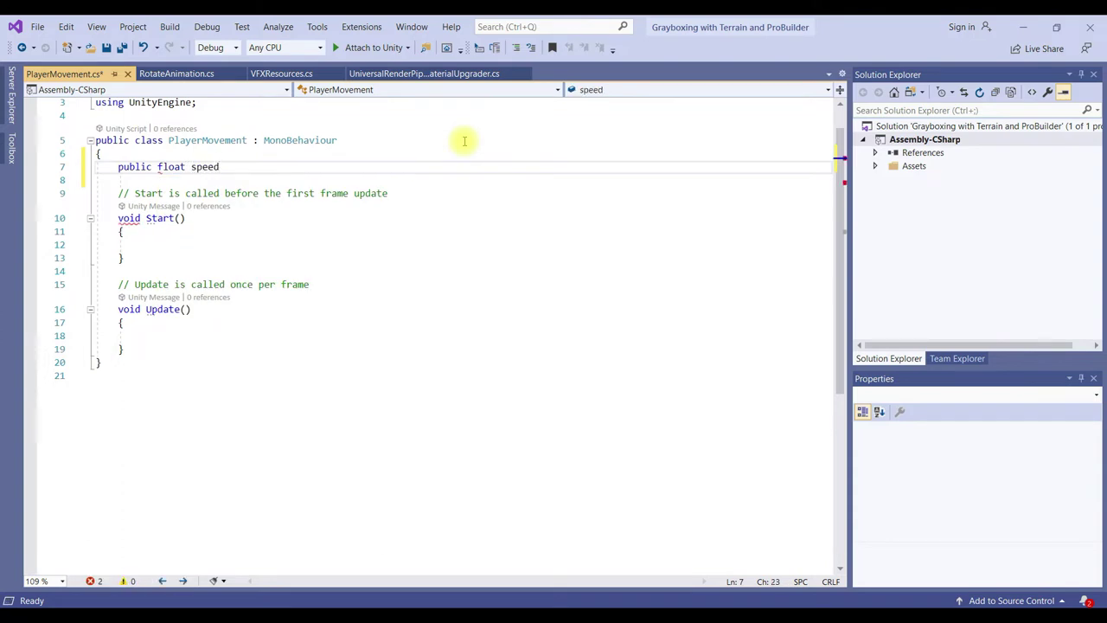
type(";")
key("Return")
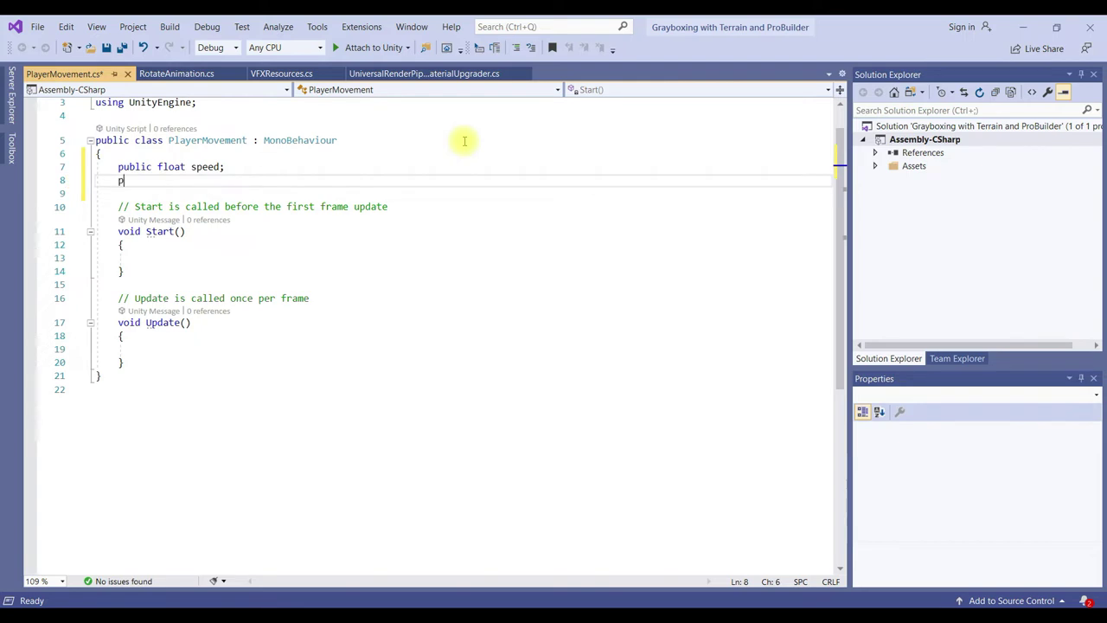
type("ublic float rotationSpeed;")
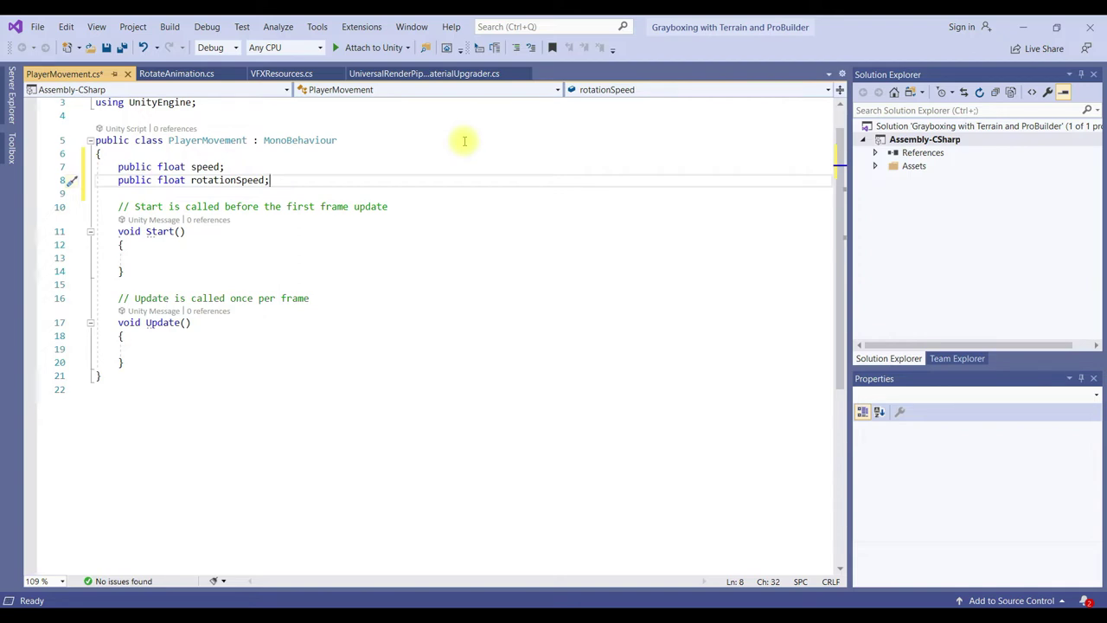
Start an if block in Update testing Input.GetKey(KeyCode.W)
left_click(258, 250)
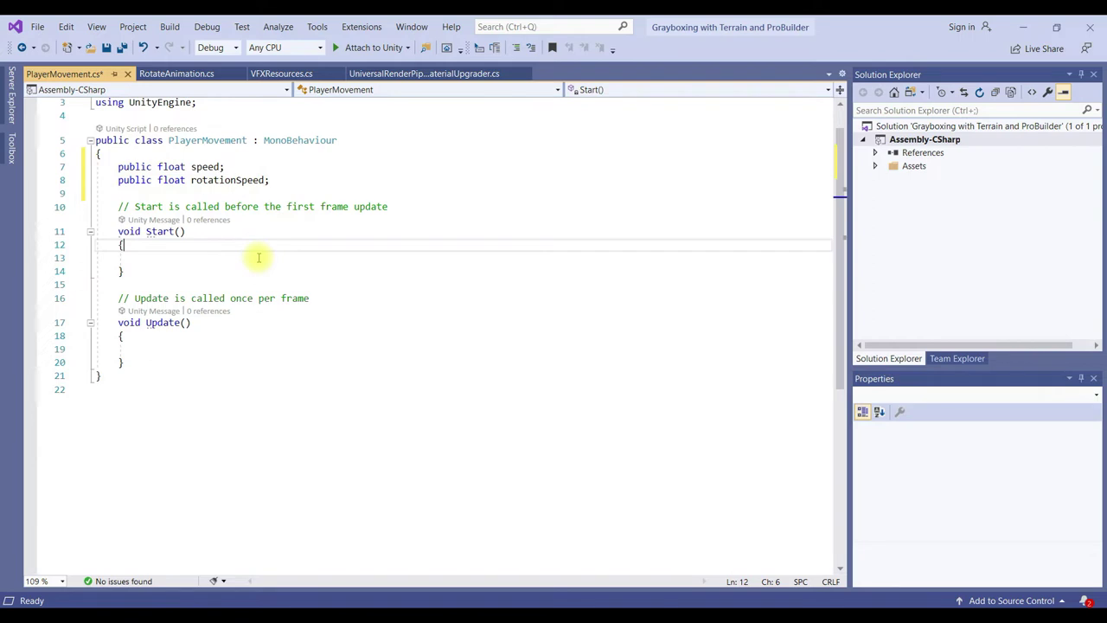
scroll(242, 280, "down", 1)
left_click(255, 312)
type("if () { }")
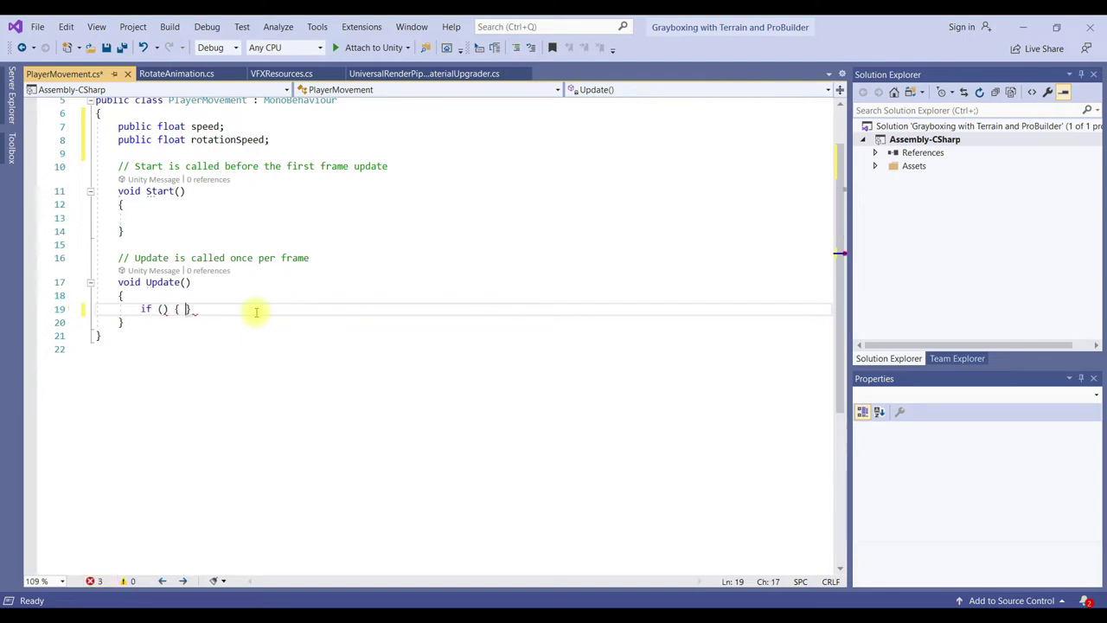
key("Return")
key("Up")
key("Up")
type("ut.")
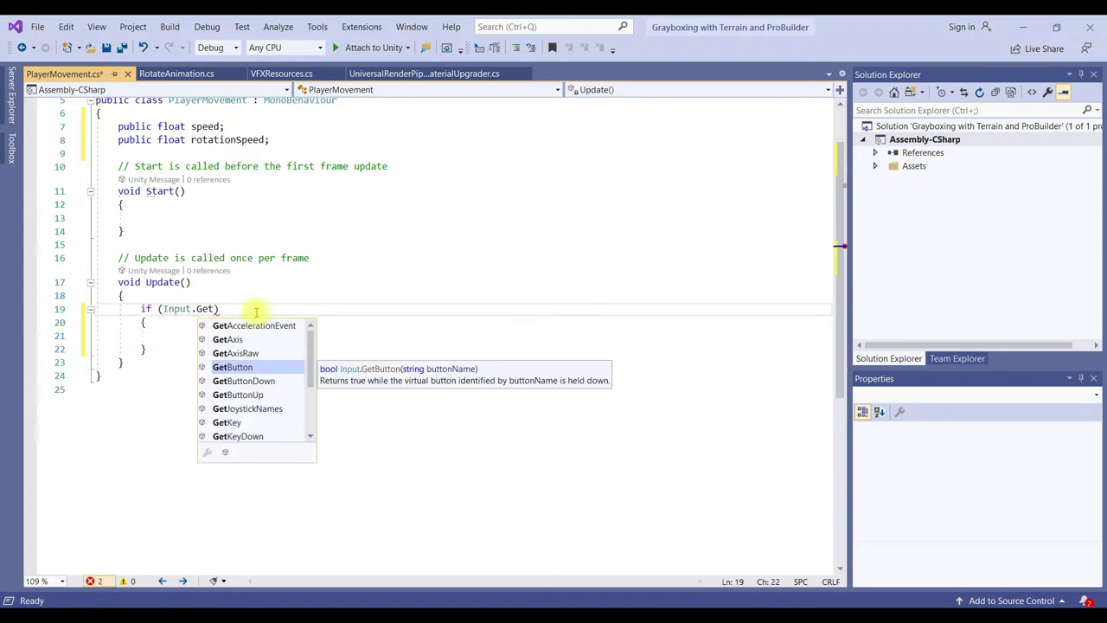
type("K")
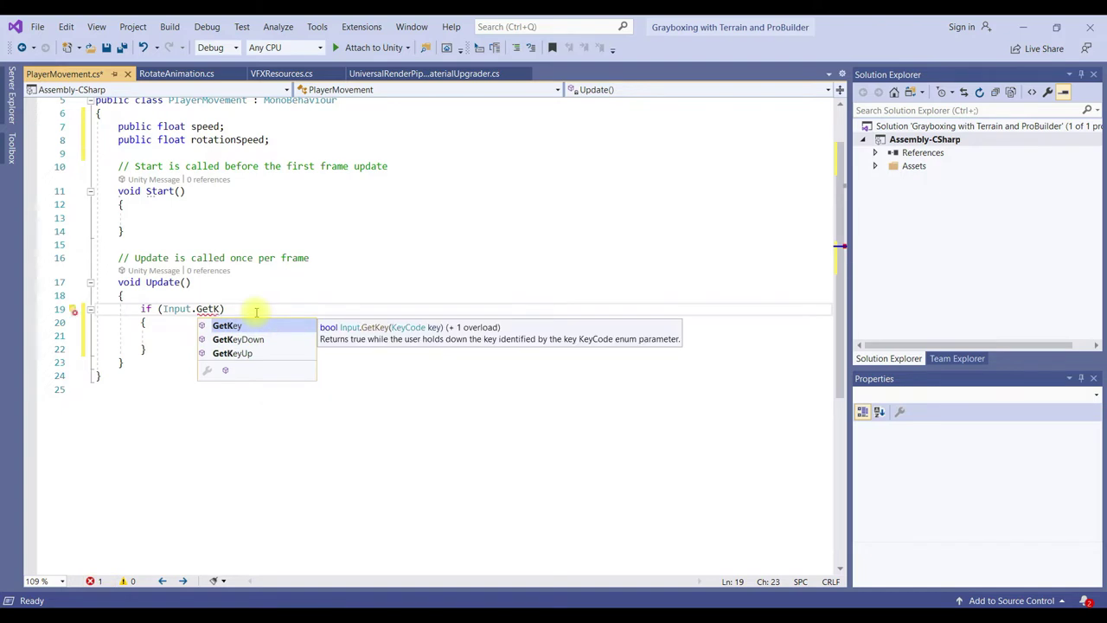
key("Tab")
type("(Key")
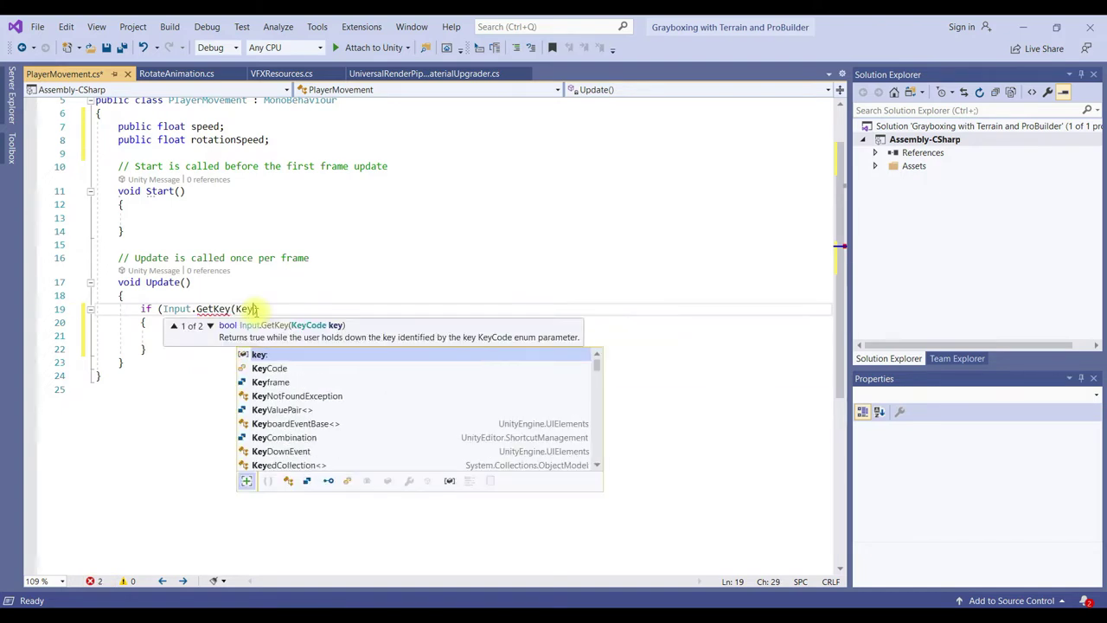
type("Code.")
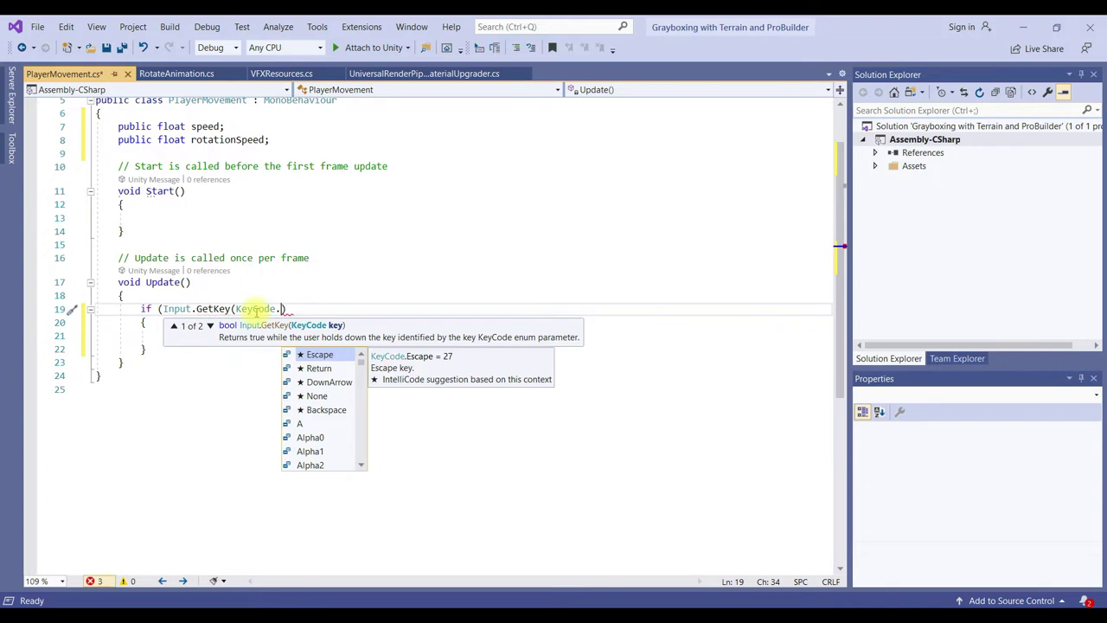
type("W) ")
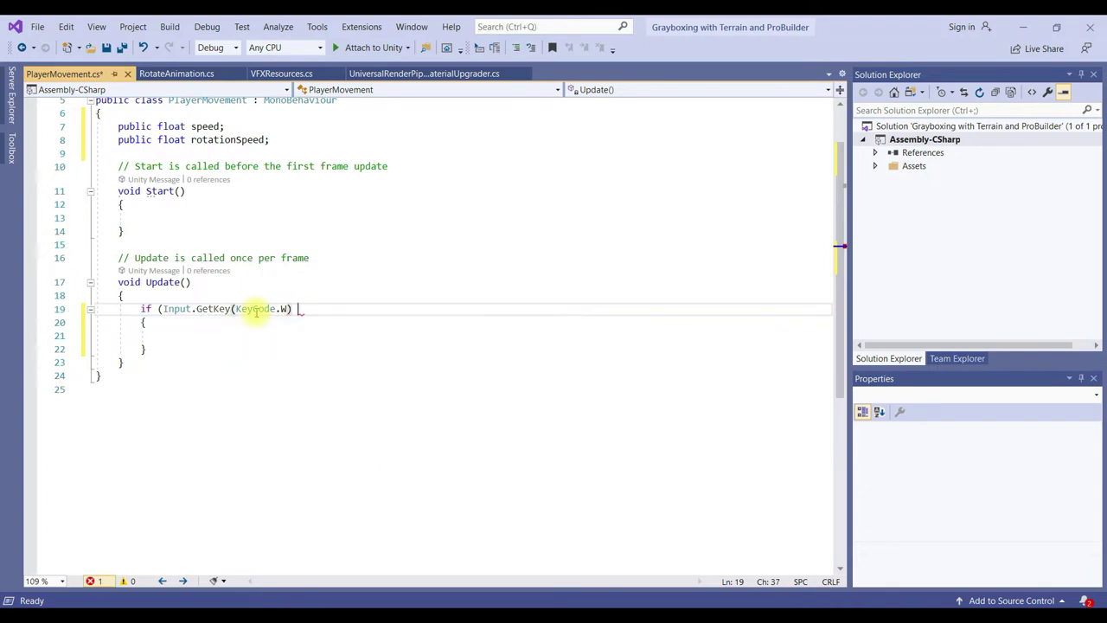
type("||")
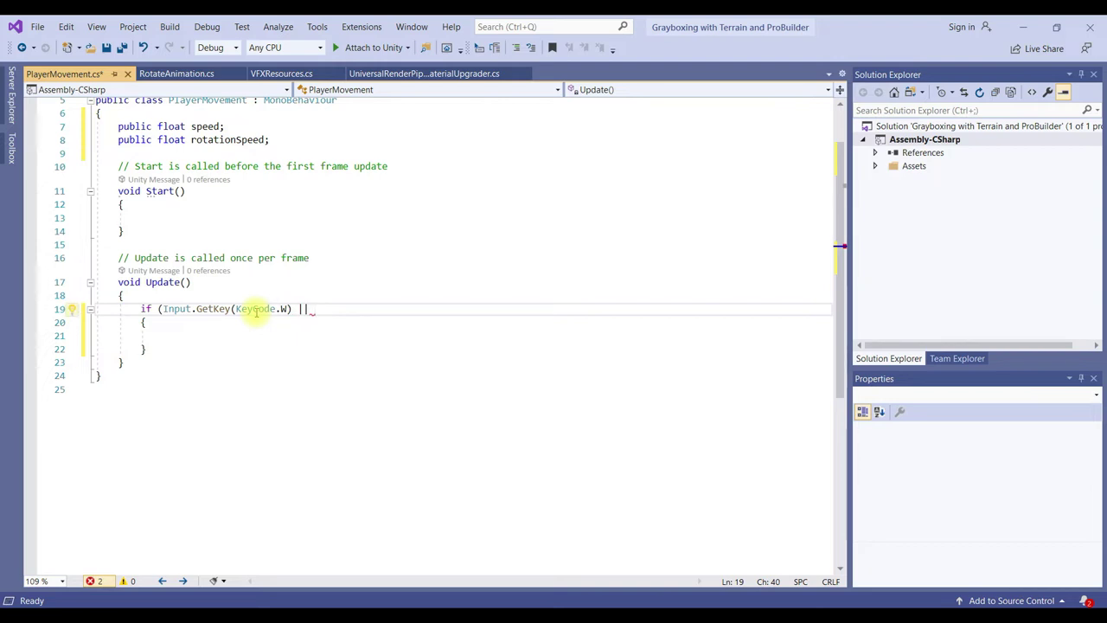
type(" Input.Ge")
Add Input.GetKey(KeyCode.UpArrow) as the alternative condition and save the script
key("Tab")
type("(")
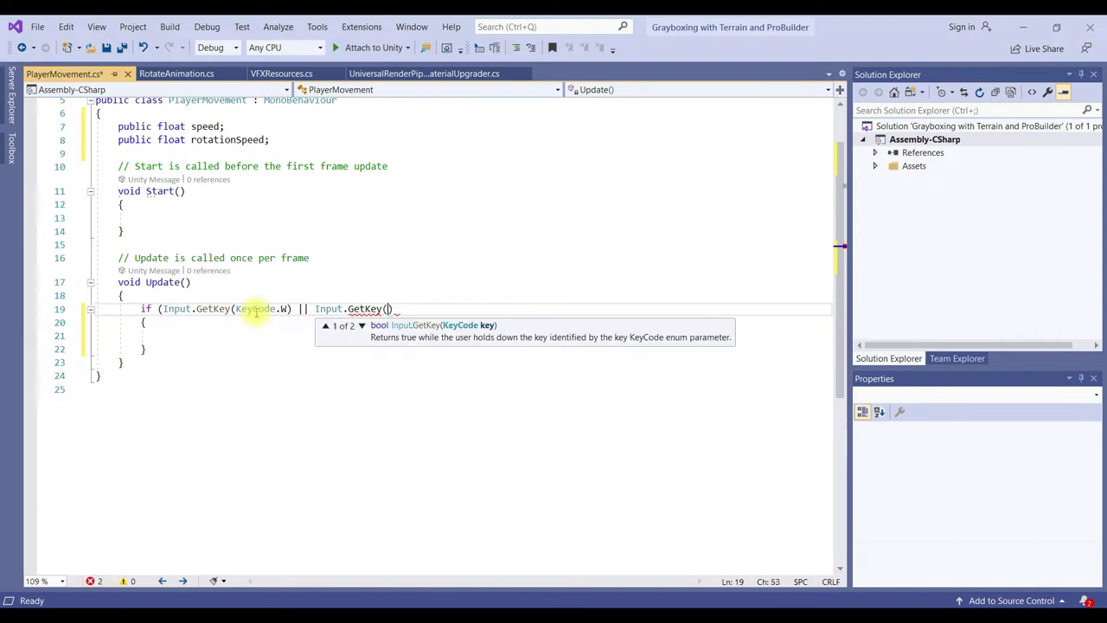
type("Ke")
key("Tab")
type(".")
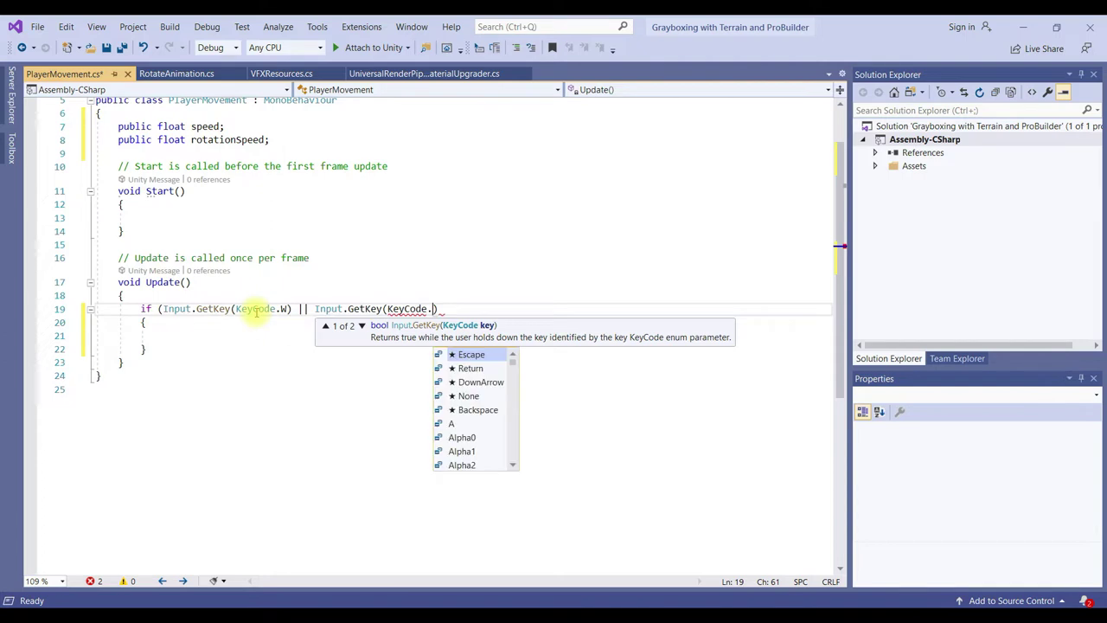
type("Up")
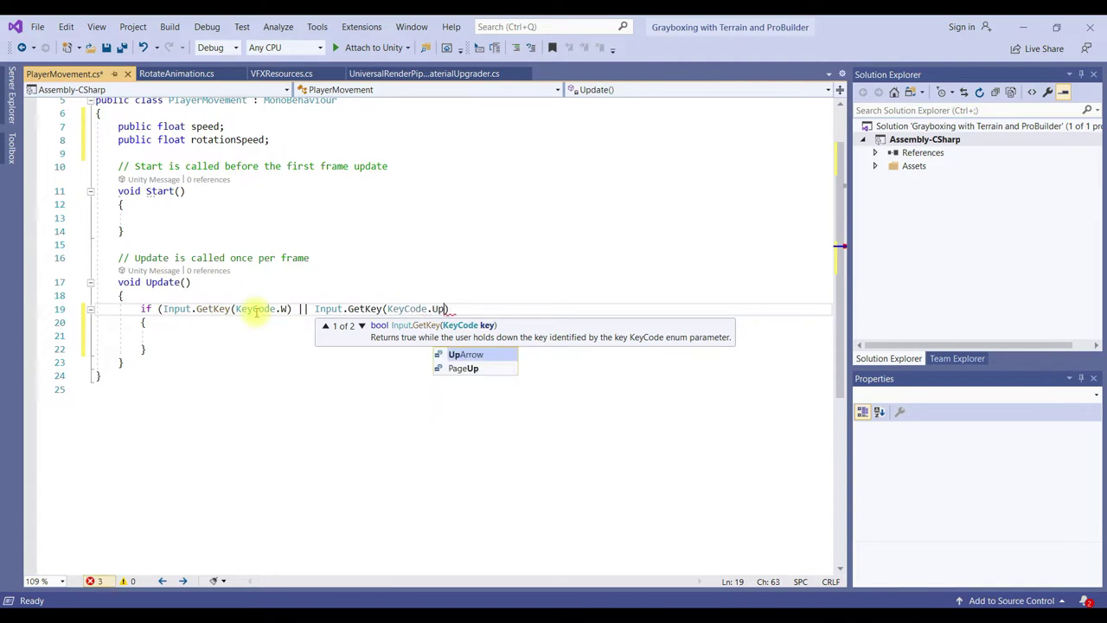
key("Tab")
type(")")
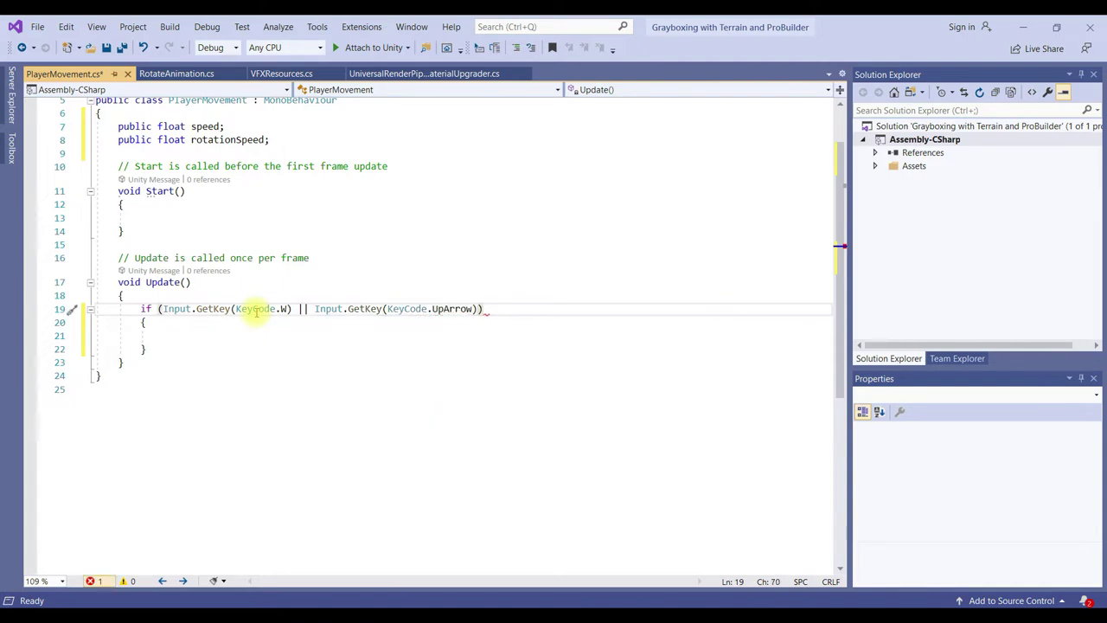
key("ctrl+s")
left_click(246, 338)
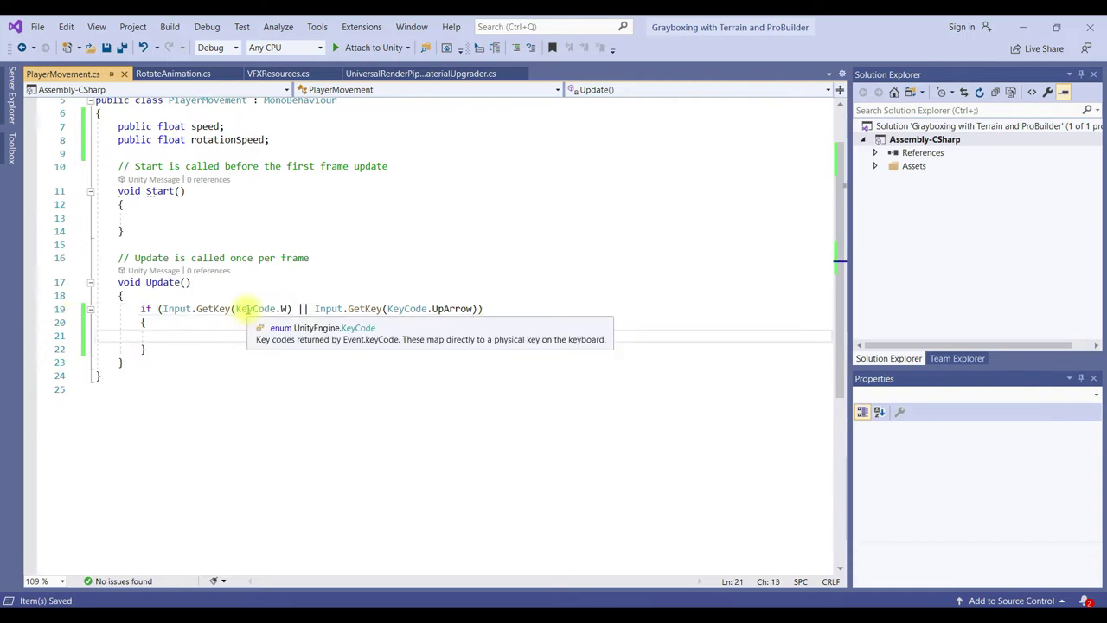
Write transform.Translate(0, 0, speed * Time.deltaTime); inside the W/UpArrow block and save
type("tran")
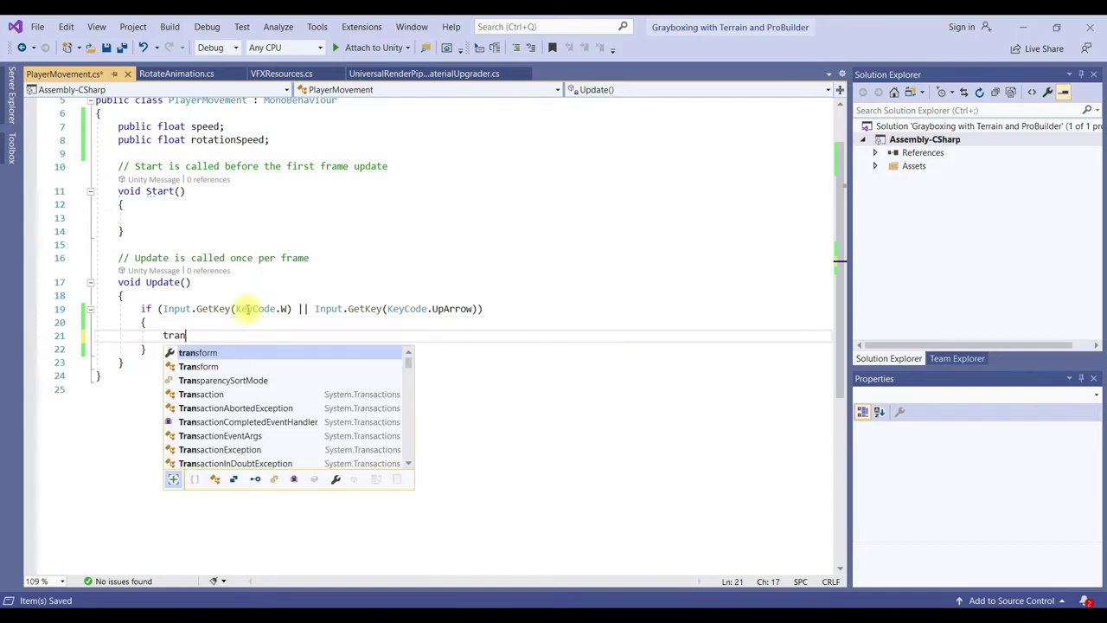
key("Tab")
type(".")
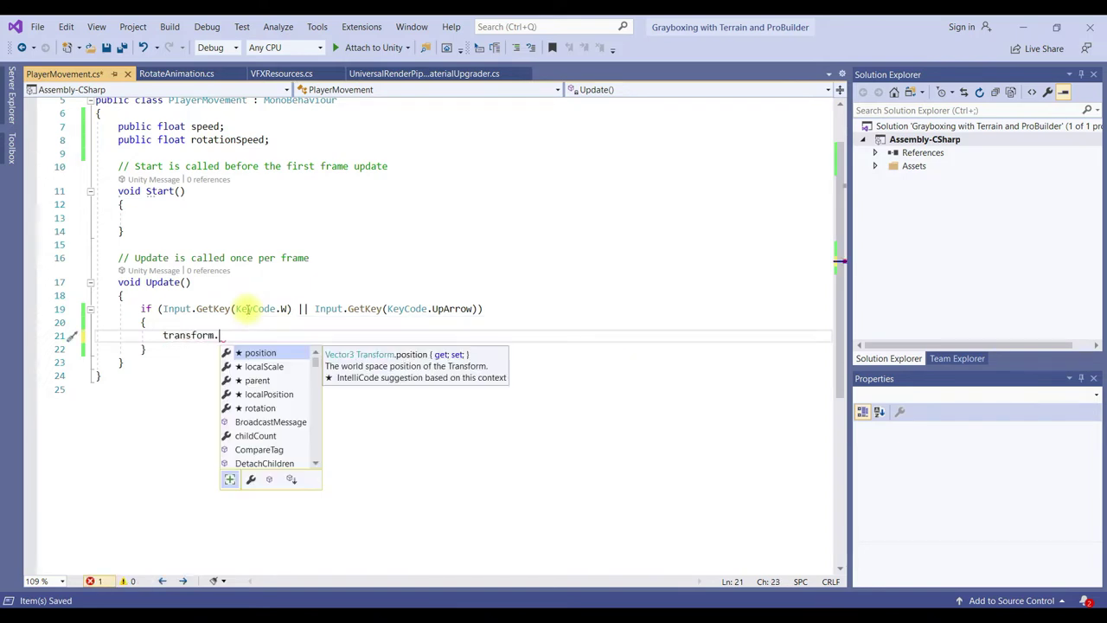
type("Tran")
key("Down")
key("Down")
key("Down")
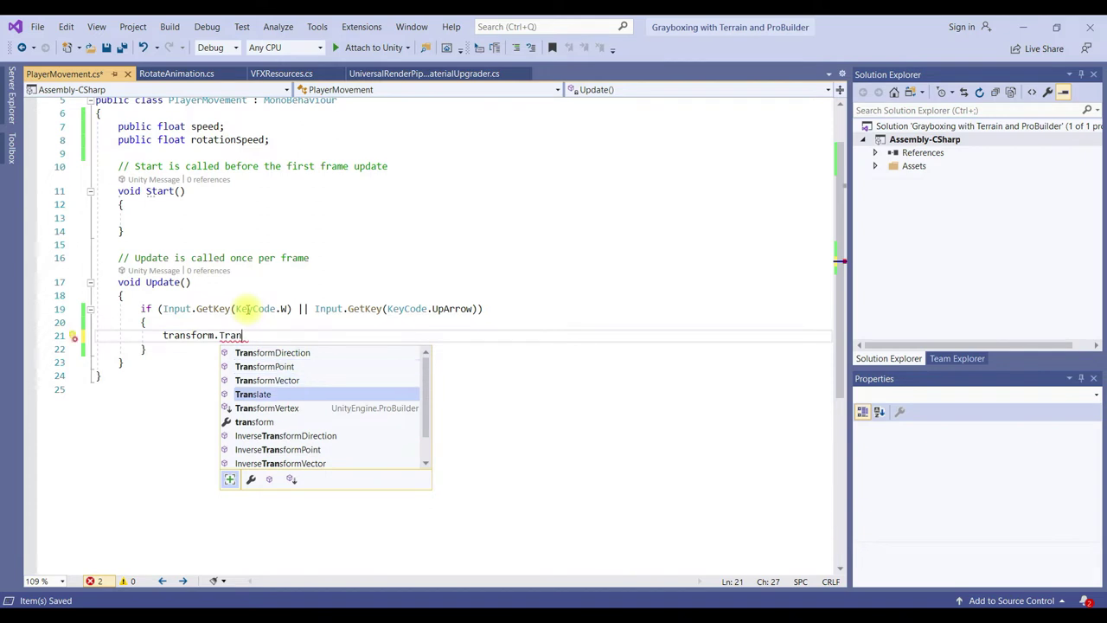
key("Tab")
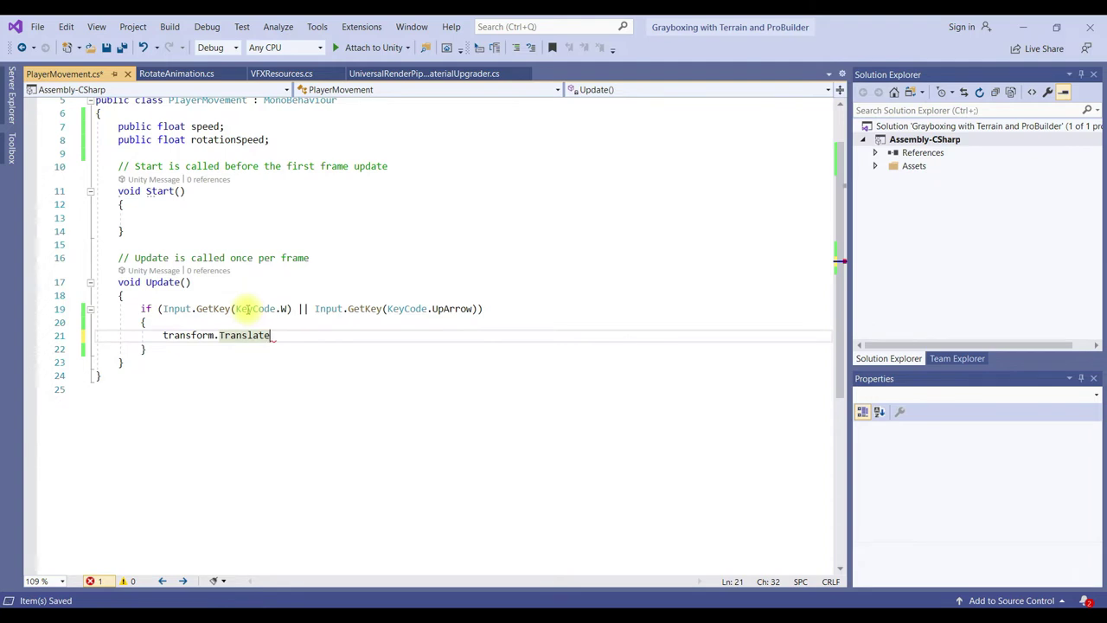
type("(")
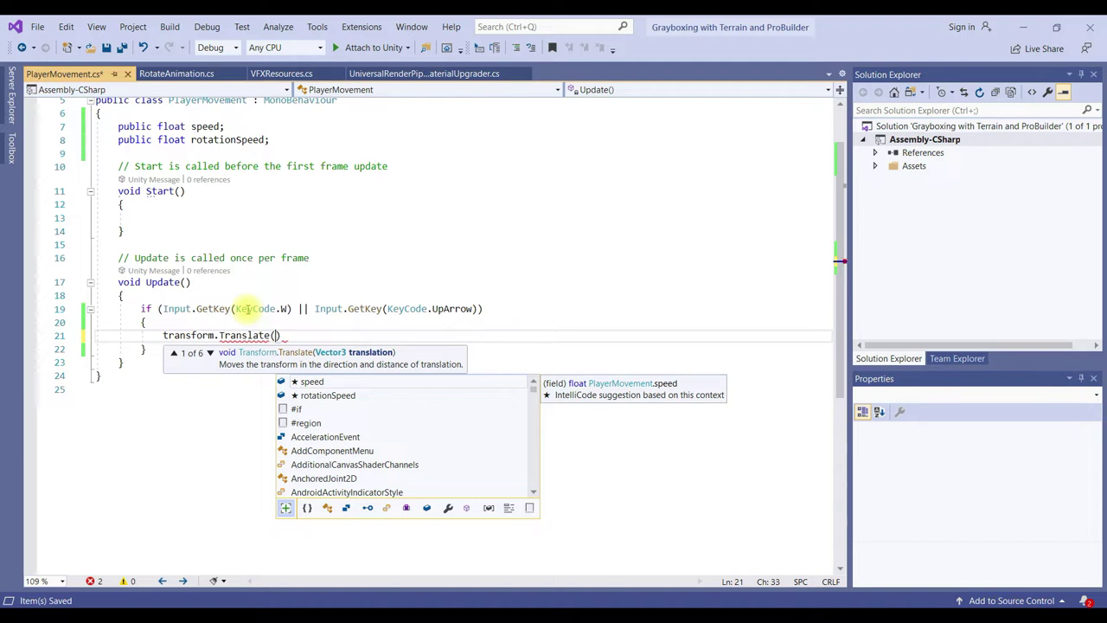
type("0")
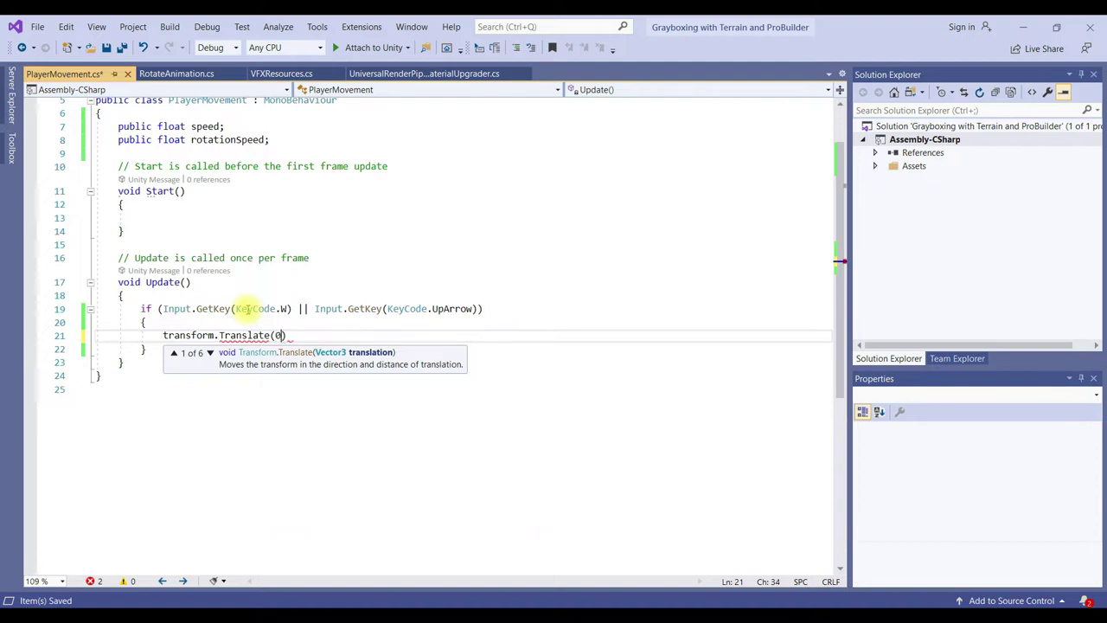
type(", 0, ")
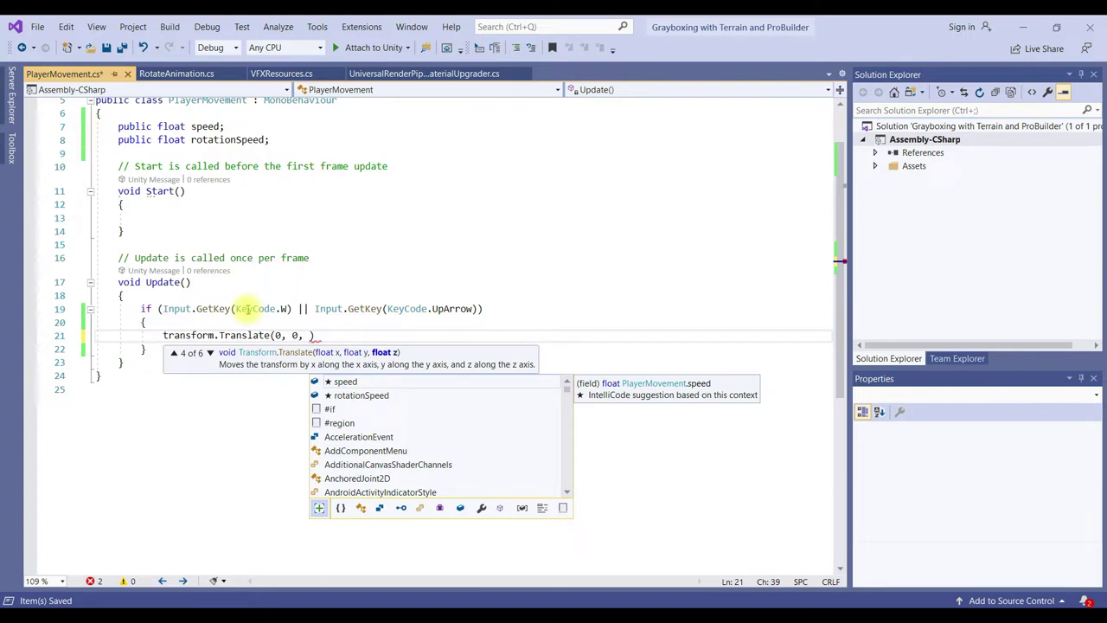
type("speed")
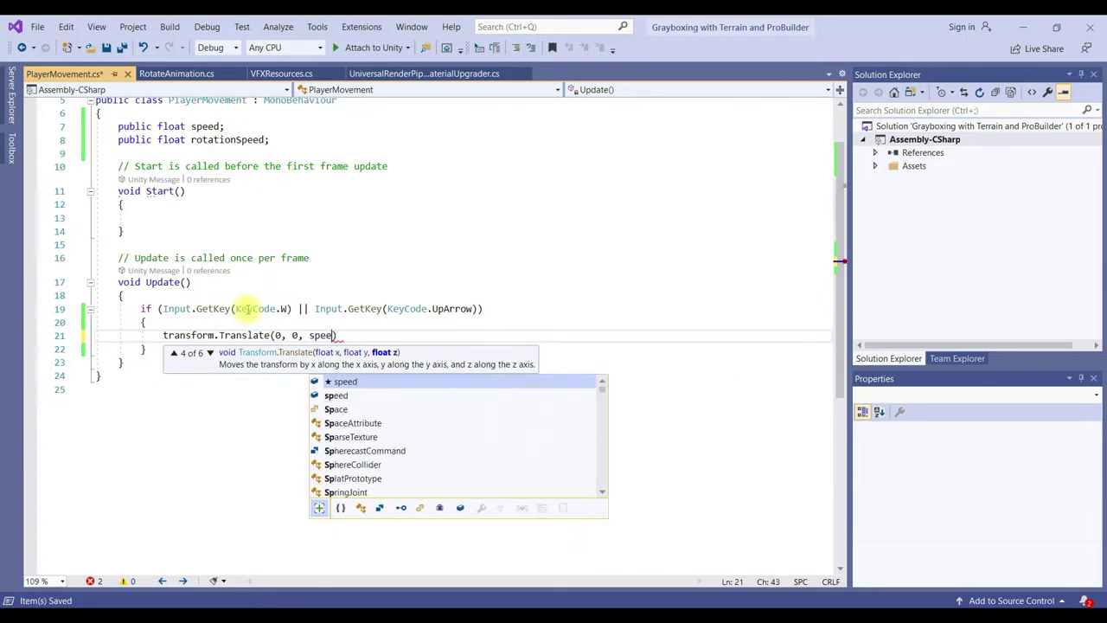
key("Tab")
type("* ")
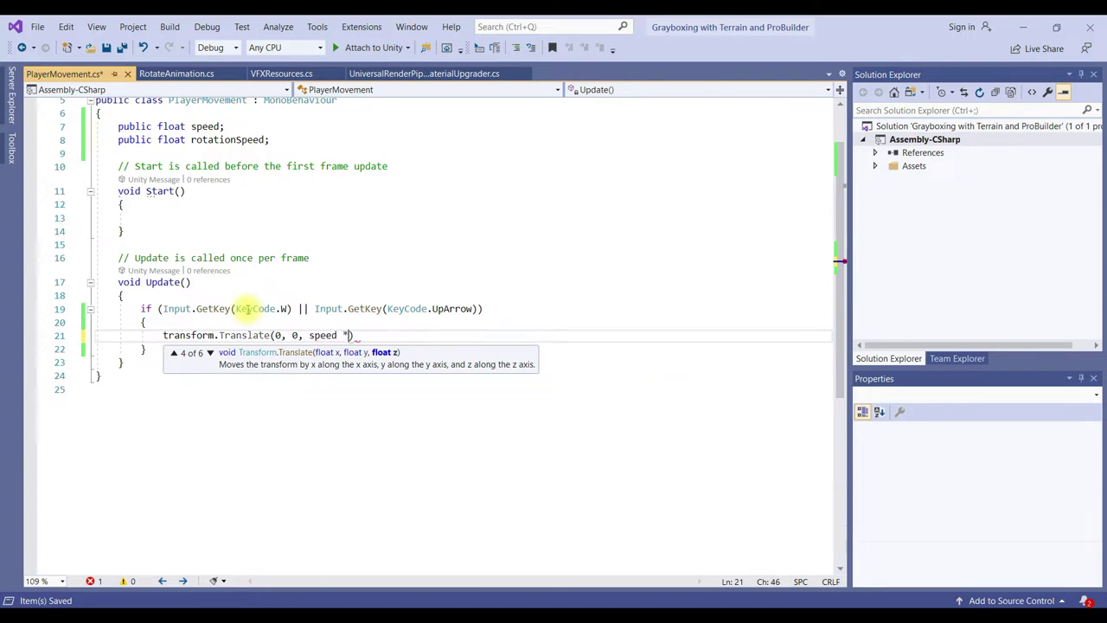
type("Time.de")
key("Tab")
type(");")
key("ctrl+s")
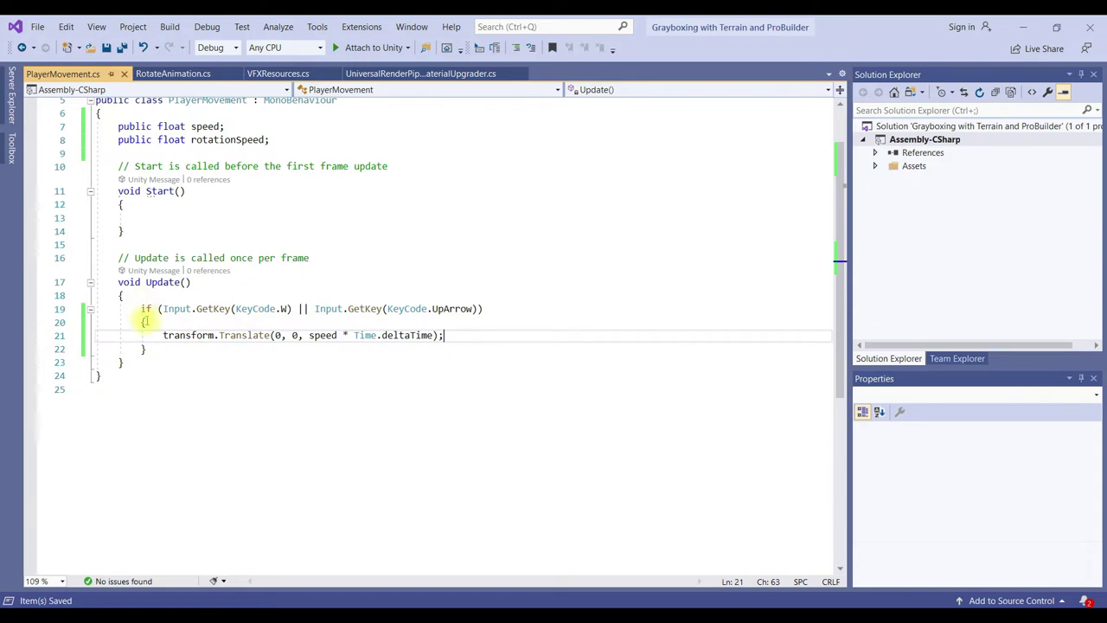
left_click(160, 348)
Start a new if statement testing Input.GetKey(KeyCode.S)
key("Return")
type("if (Input")
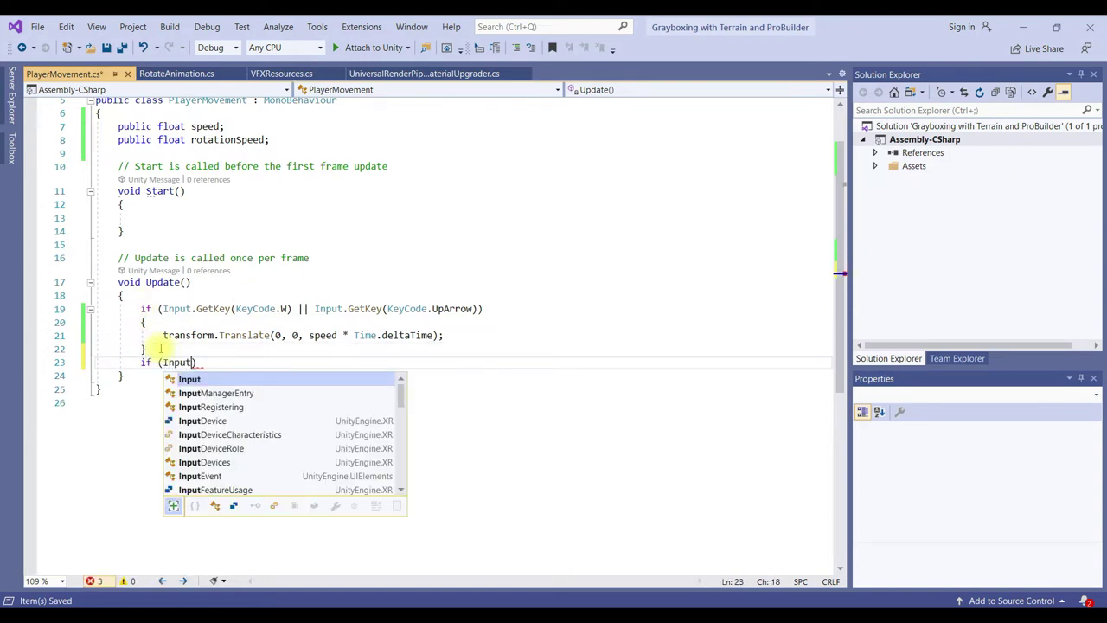
type(".Ge")
key("Tab")
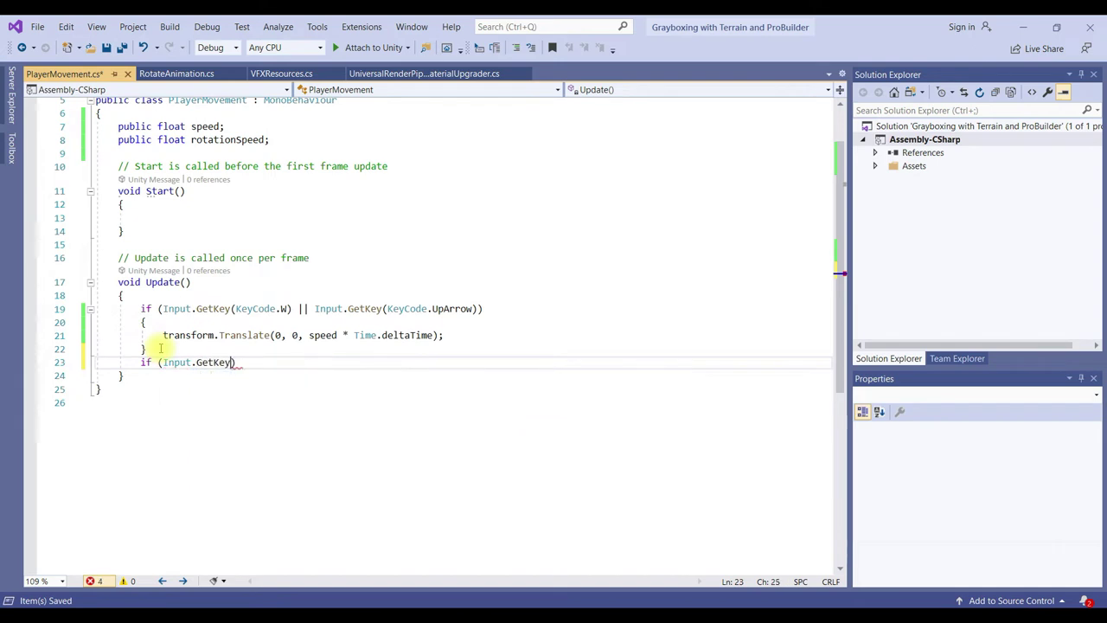
type("(Ke")
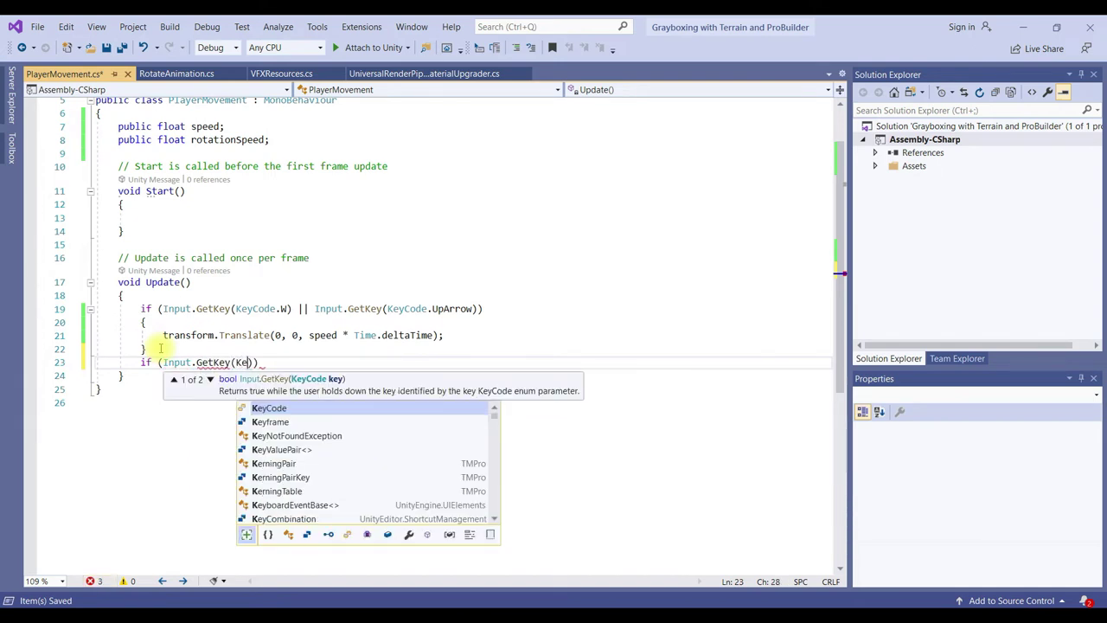
key("Tab")
type(".")
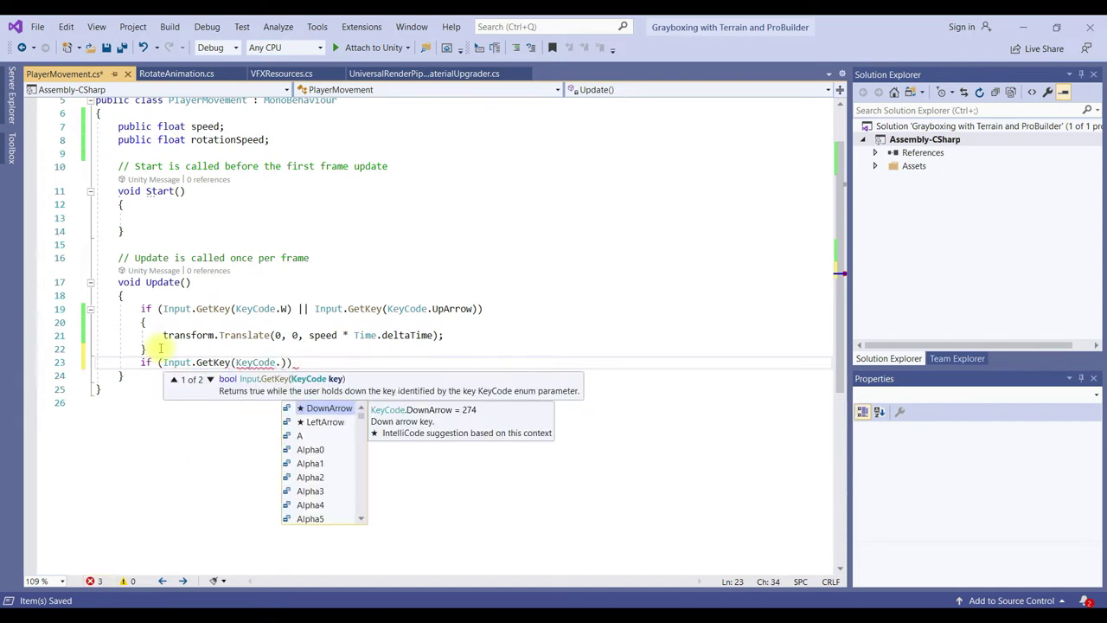
type("S")
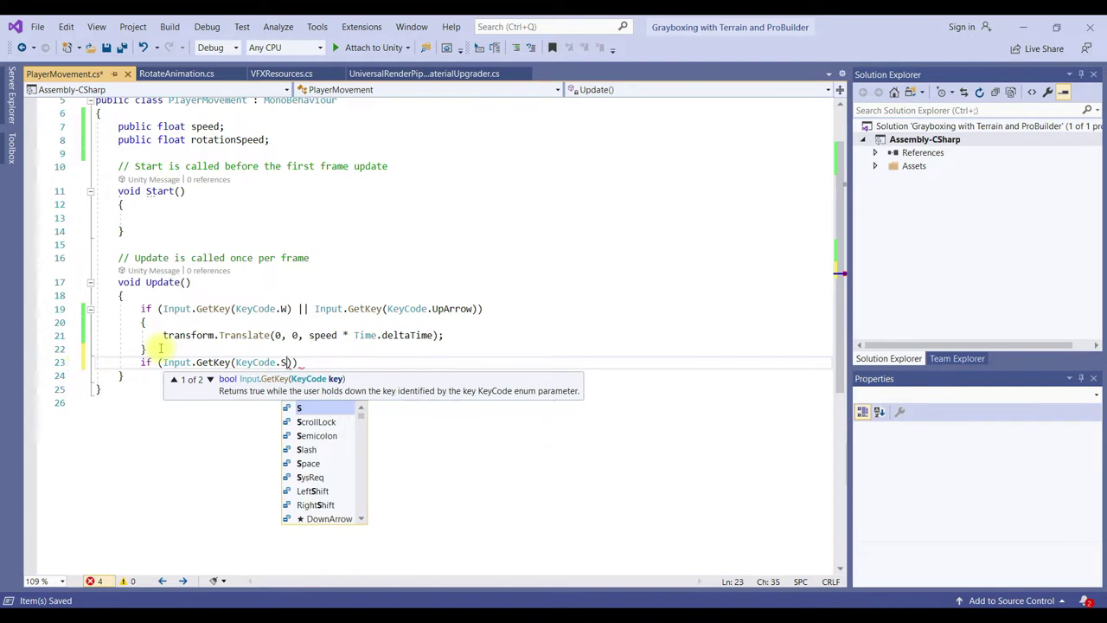
type(")")
type(" || I")
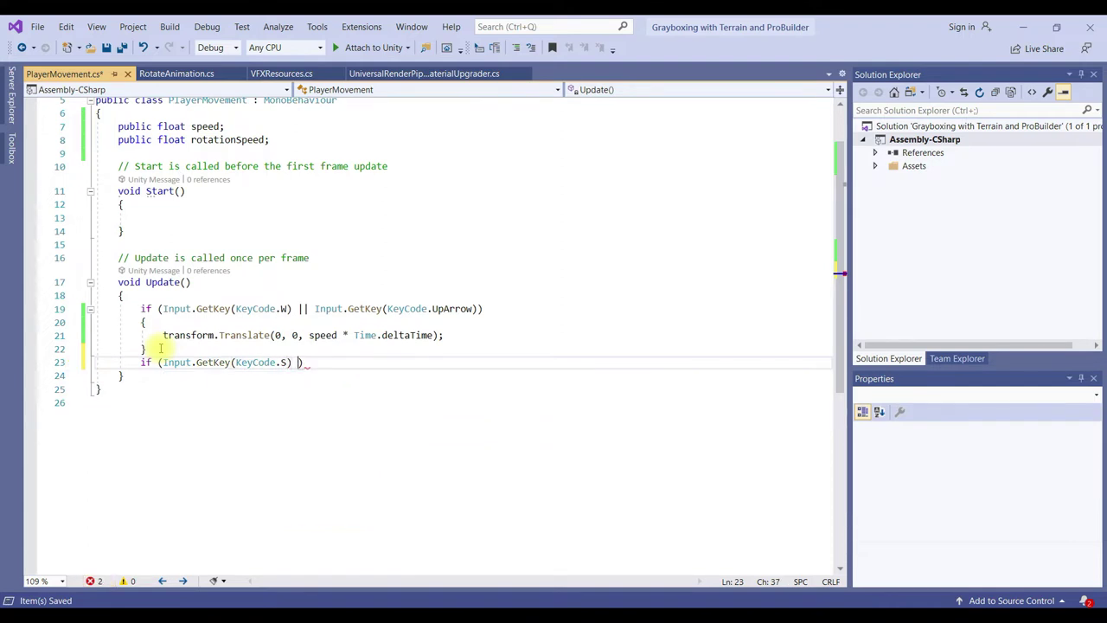
type("nput")
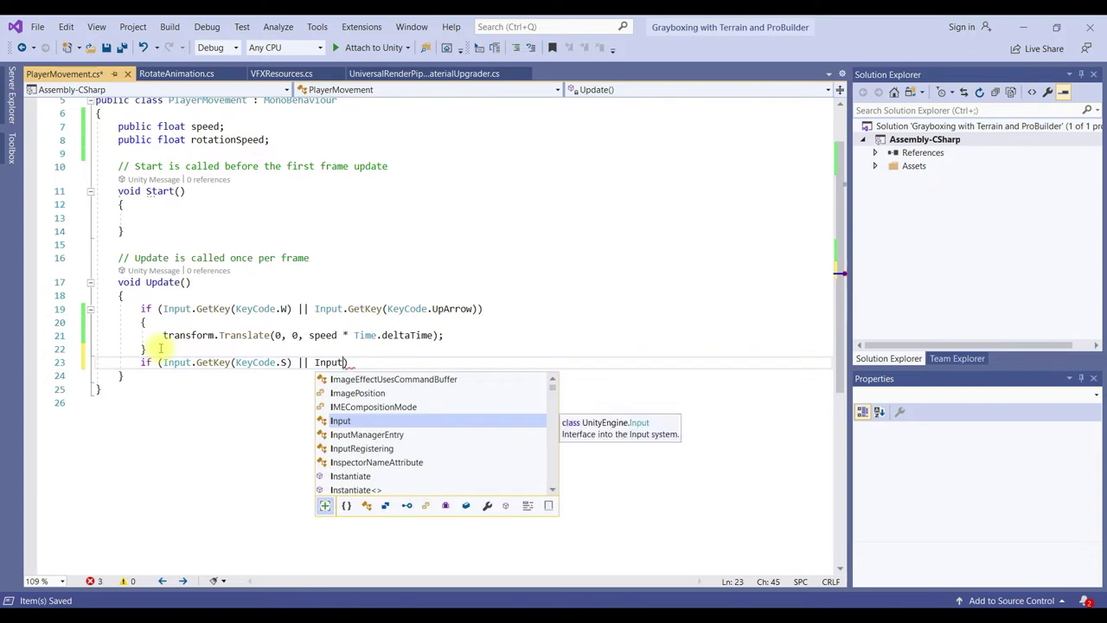
type(".Get")
Add Input.GetKey(KeyCode.DownArrow) as the alternative and open the block body
key("Tab")
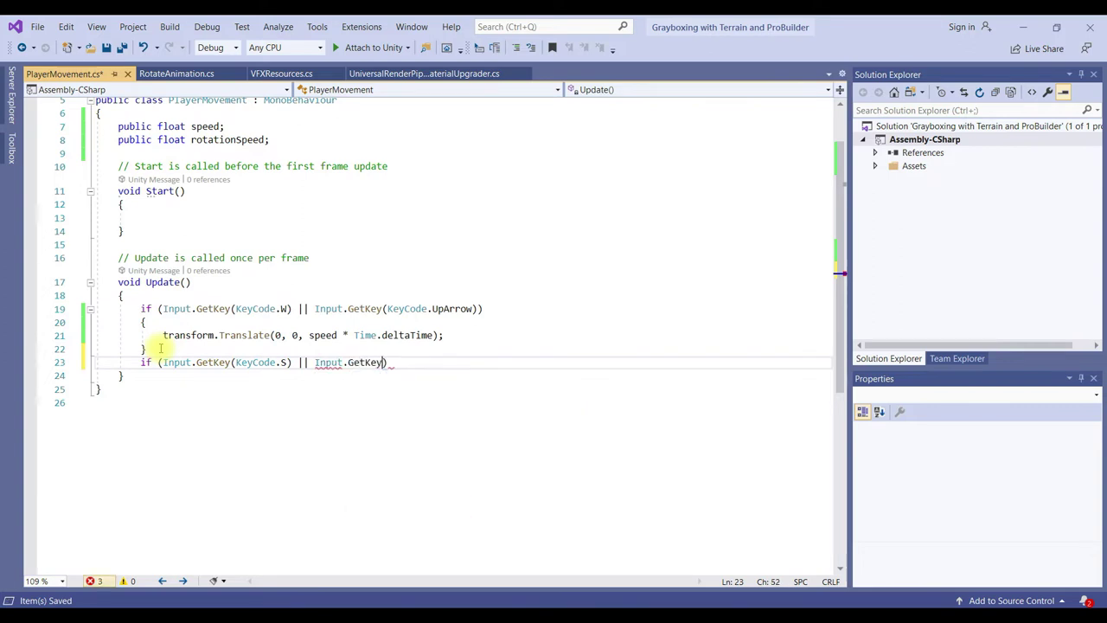
type("(Ke")
key("Tab")
type(".")
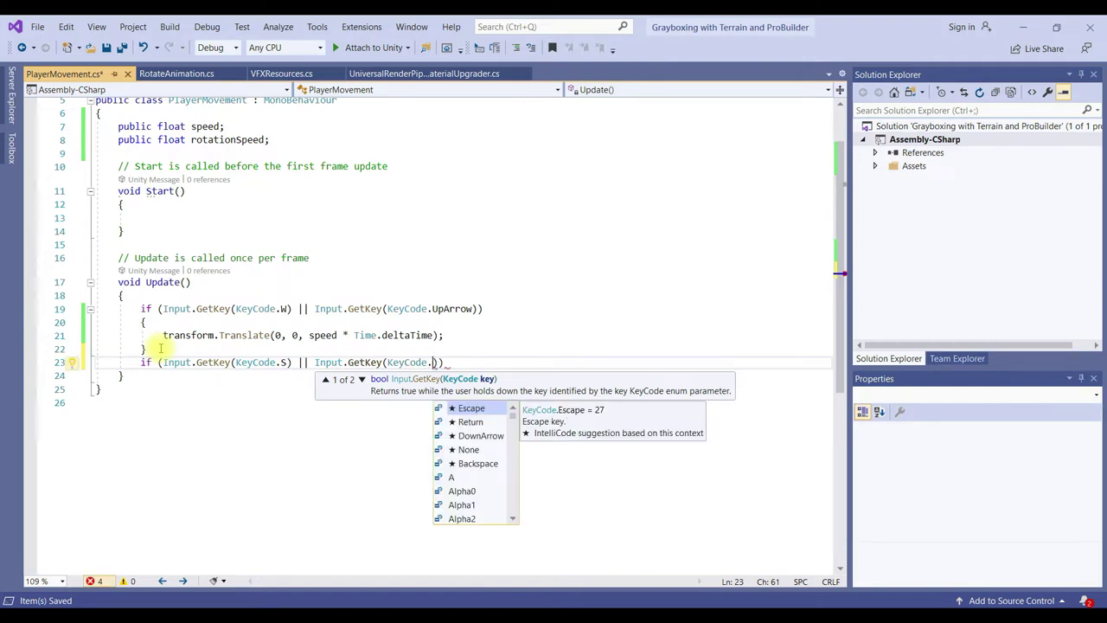
type("Down")
key("Tab")
key("End")
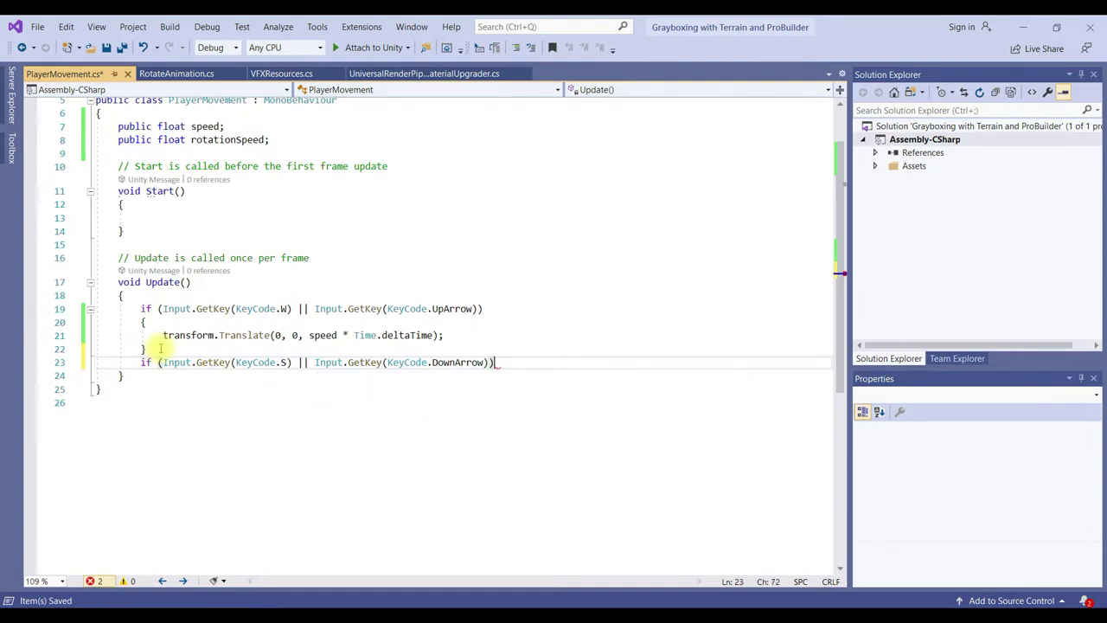
type("{")
key("Return")
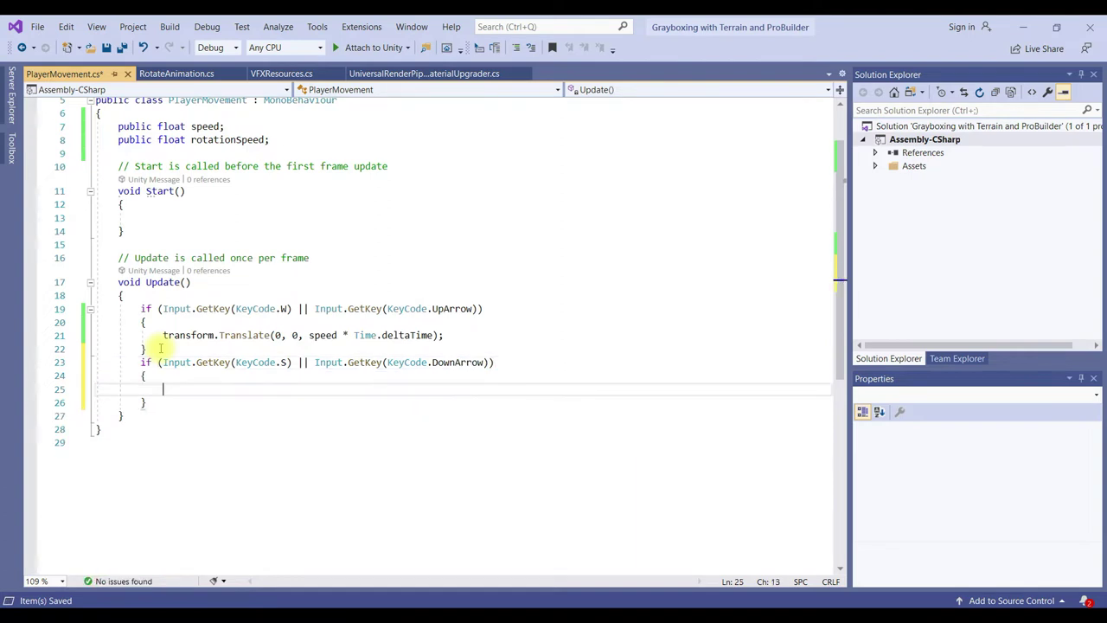
Write transform.Translate(0, 0, -speed * Time.deltaTime) inside the S/DownArrow block
type("tra")
key("Tab")
type(".Tra")
key("Tab")
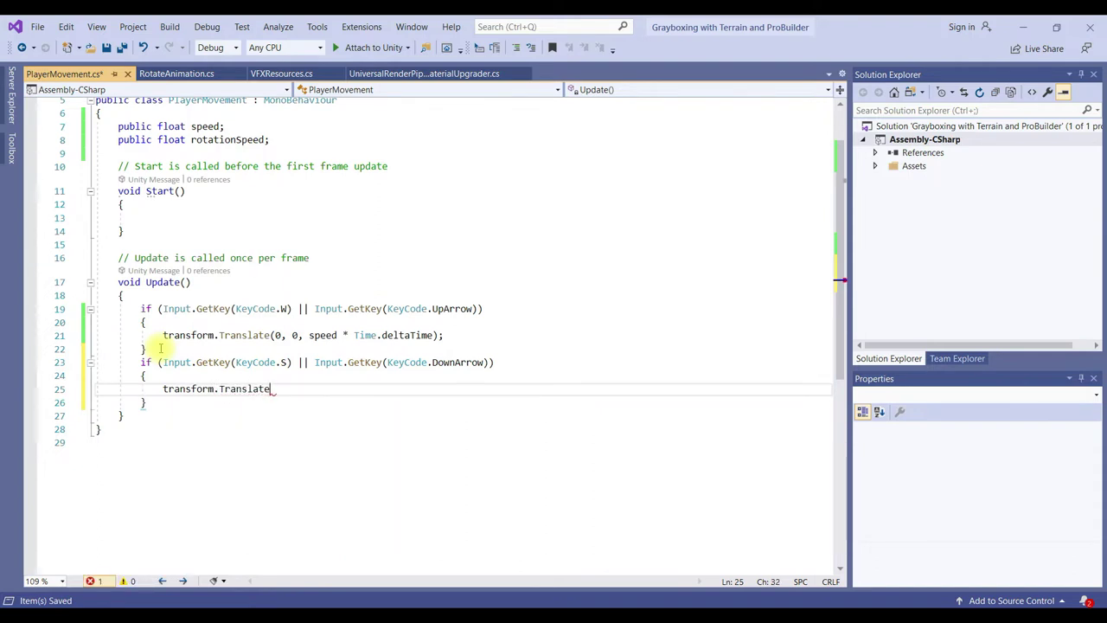
type("(0, ")
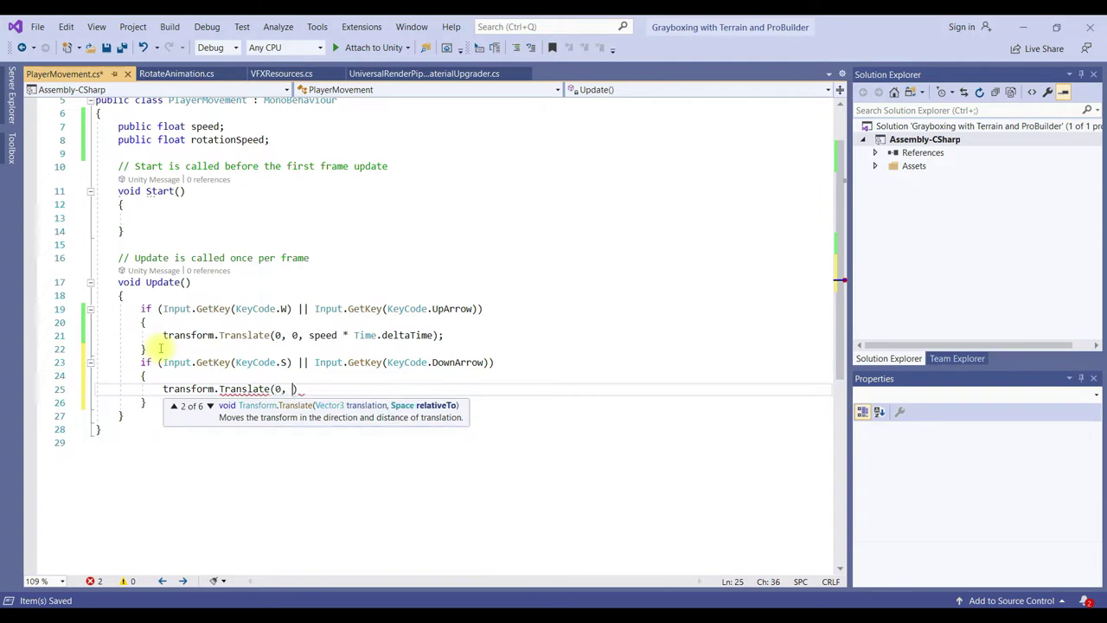
type("0, ")
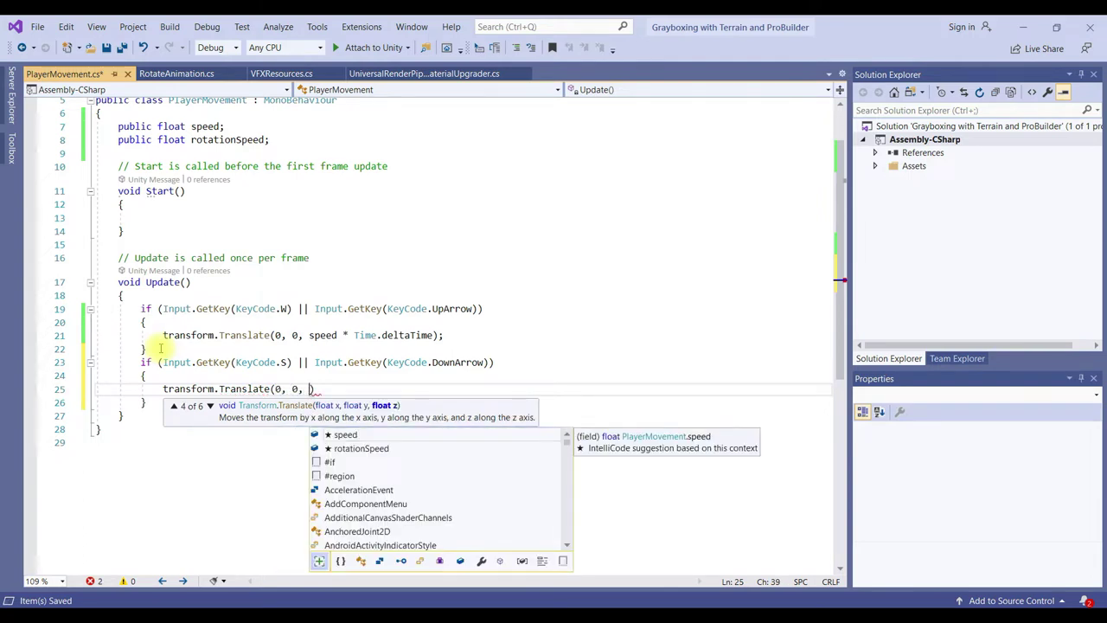
type("-")
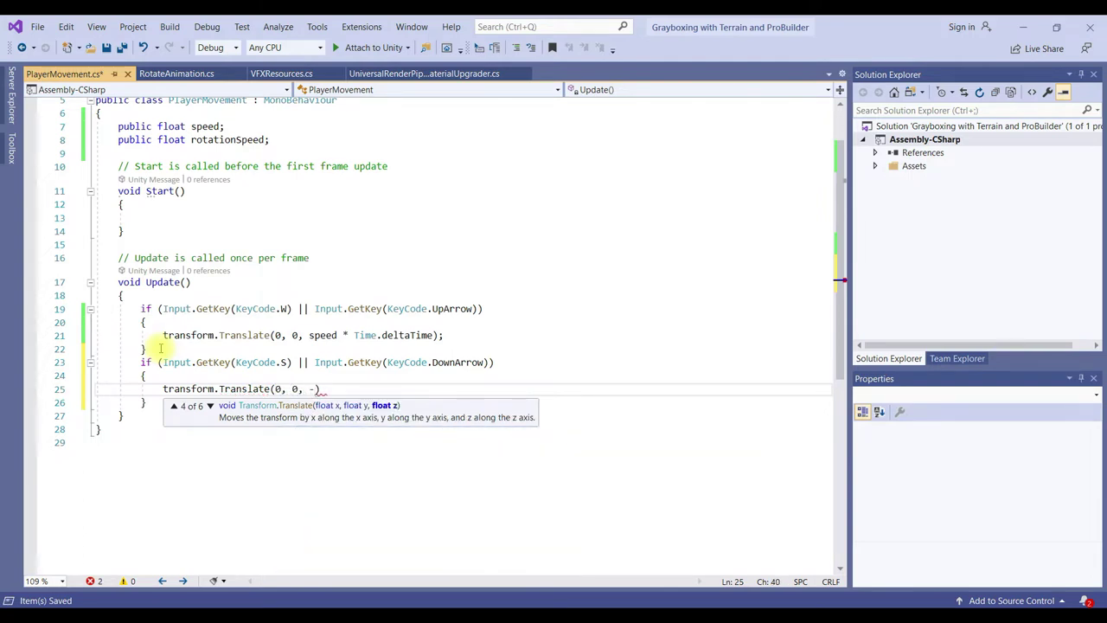
type("speed * Time.dl")
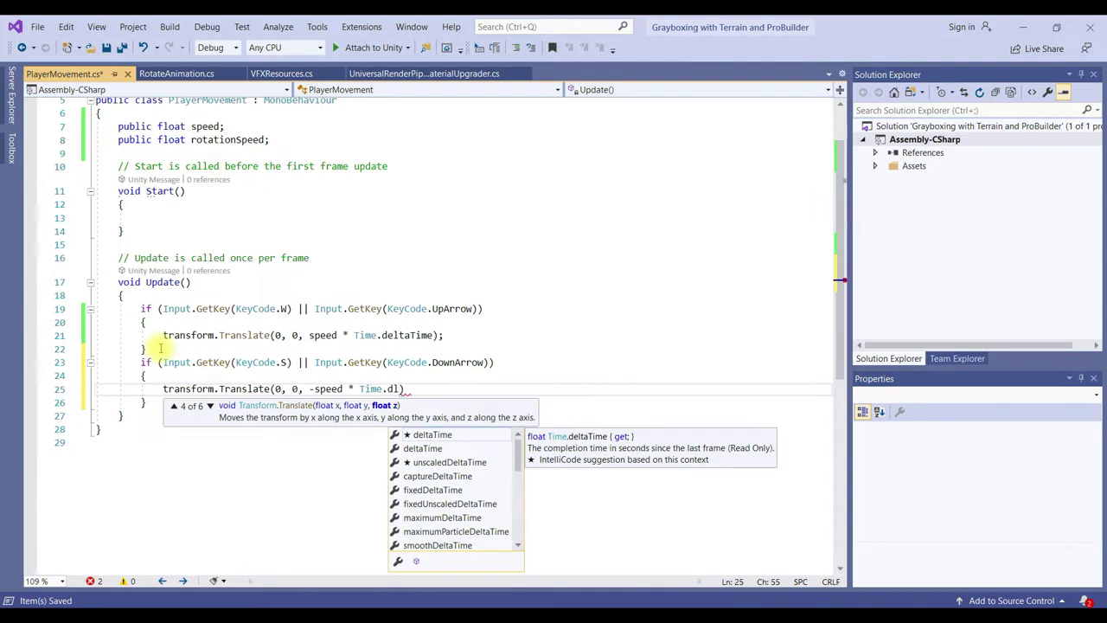
key("Tab")
Close the backward-move statement and begin an if testing Input.GetKey(KeyCode.A)
type(");")
key("Down")
key("Return")
type("if")
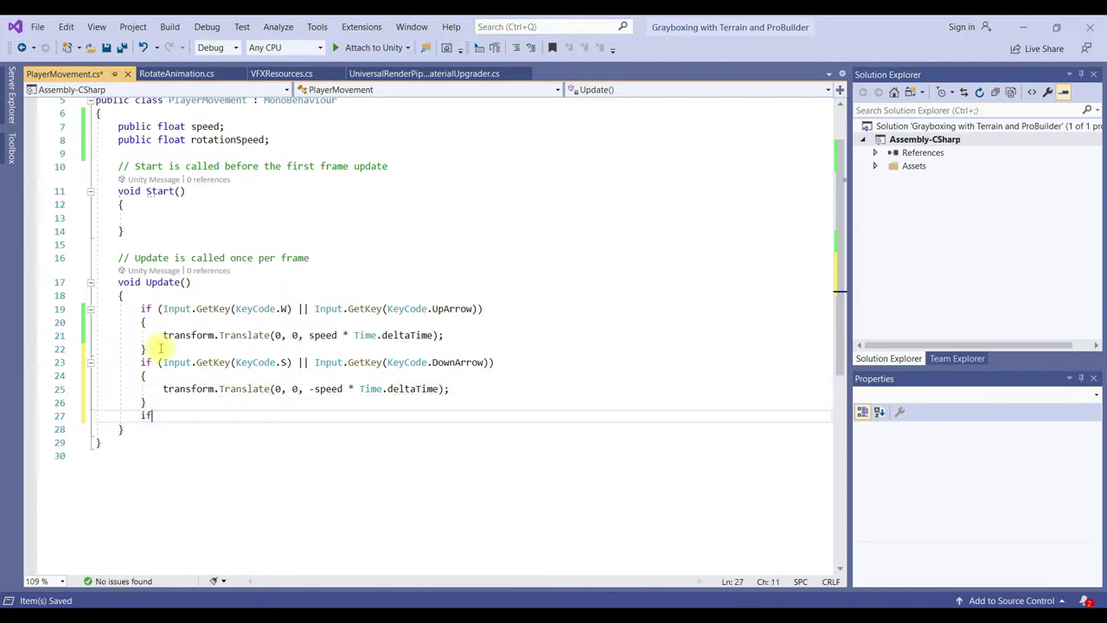
type("Input")
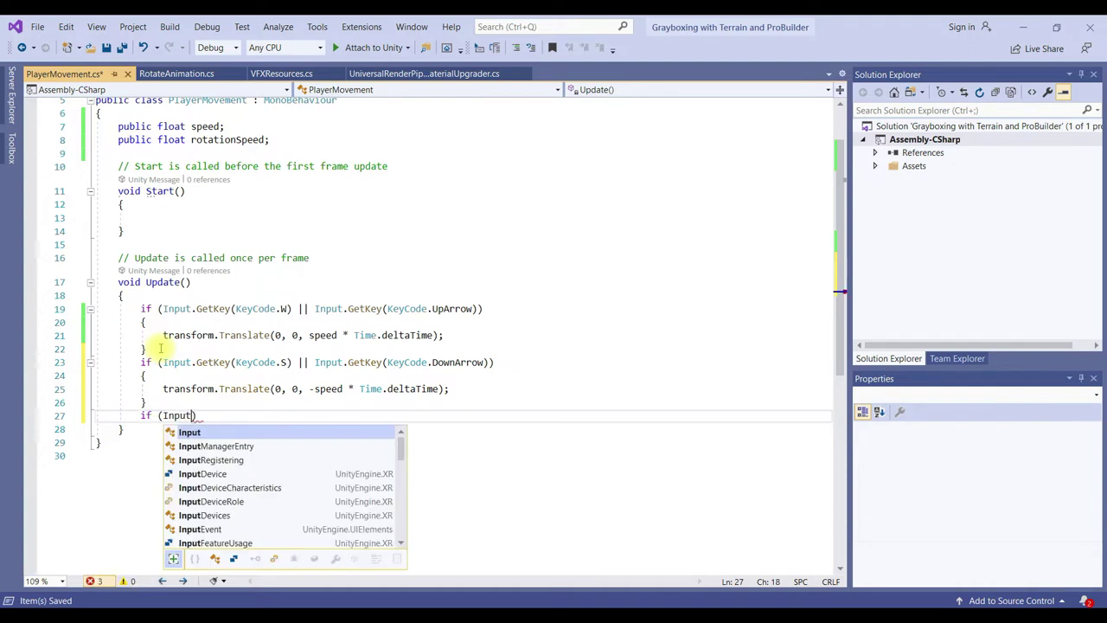
type(".GetKey(KeyCode")
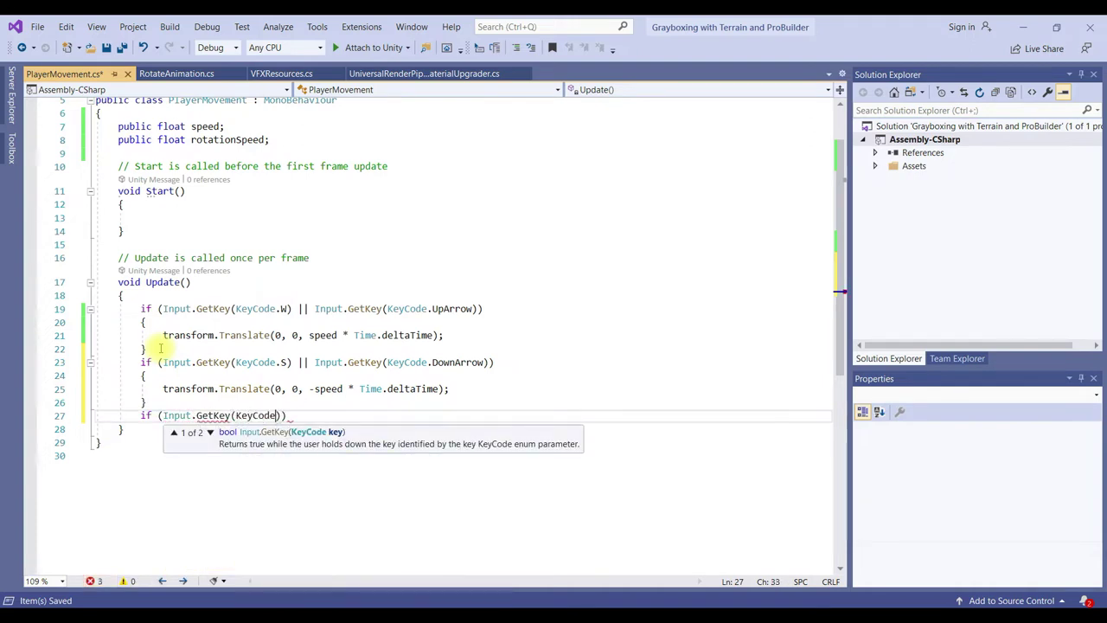
type(".A")
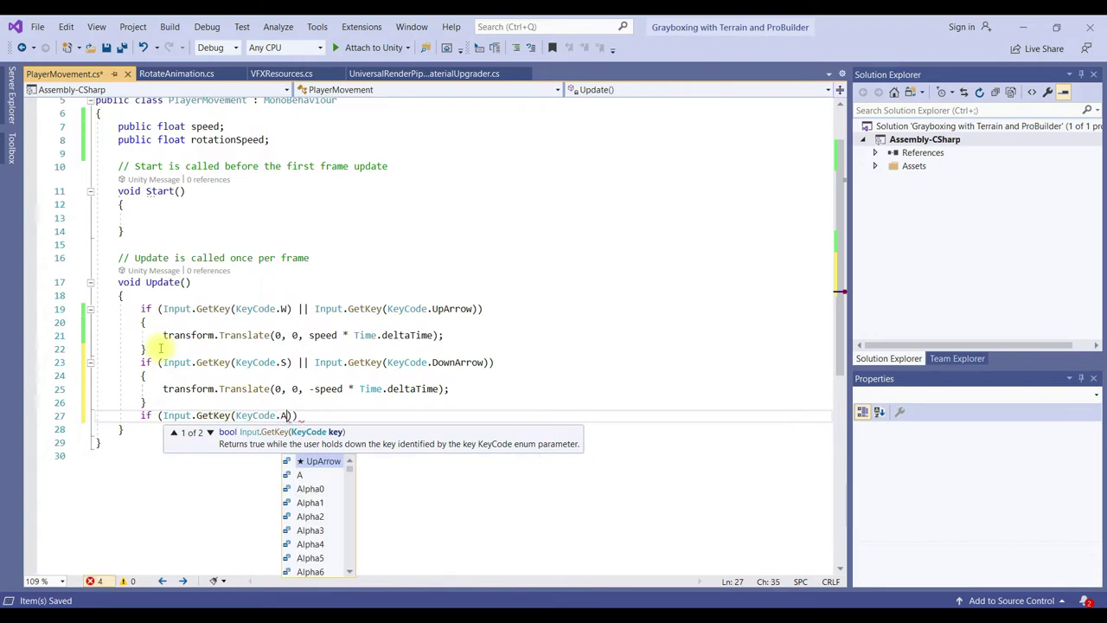
type(") || Input.GetKey(Key")
Add KeyCode.LeftArrow as the alternate key and open the A block body
key("Tab")
type("Code.")
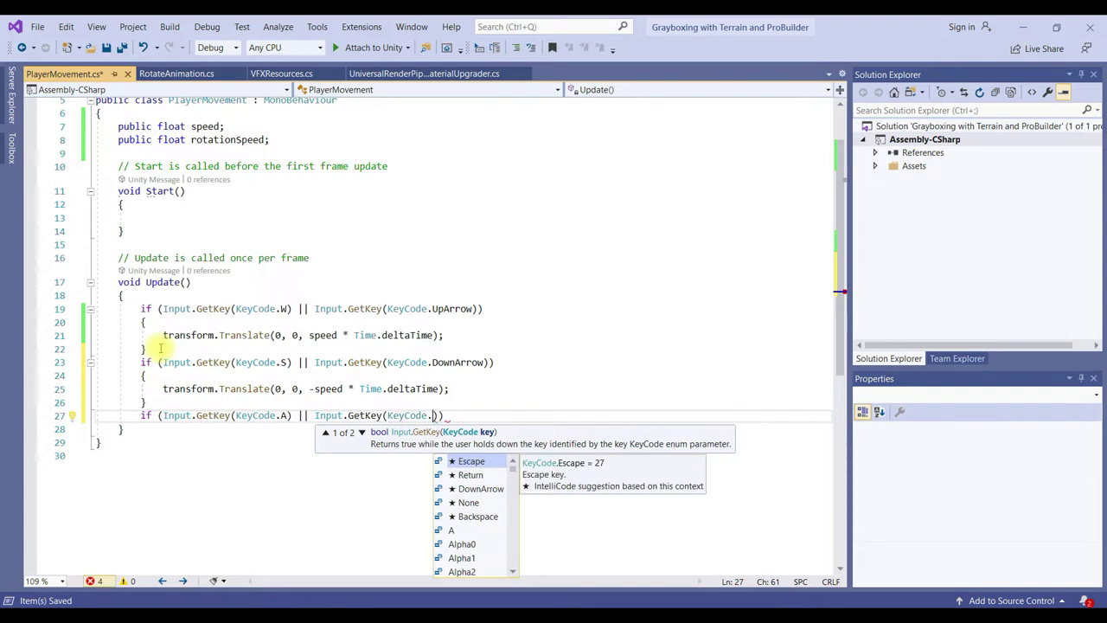
type("Left")
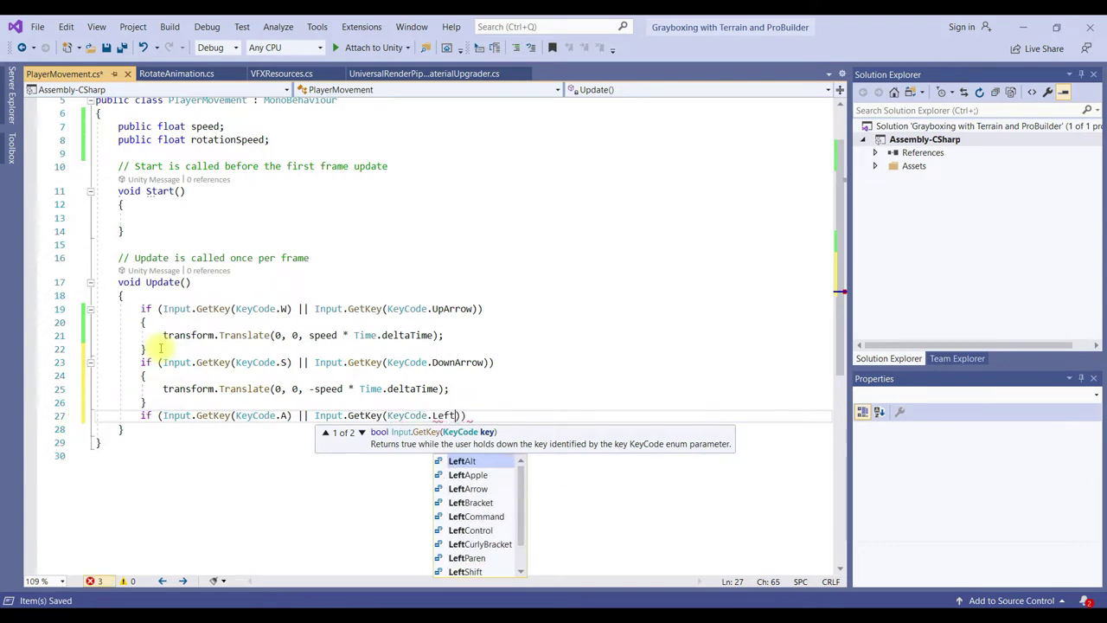
type("A")
key("Down")
key("Down")
key("Tab")
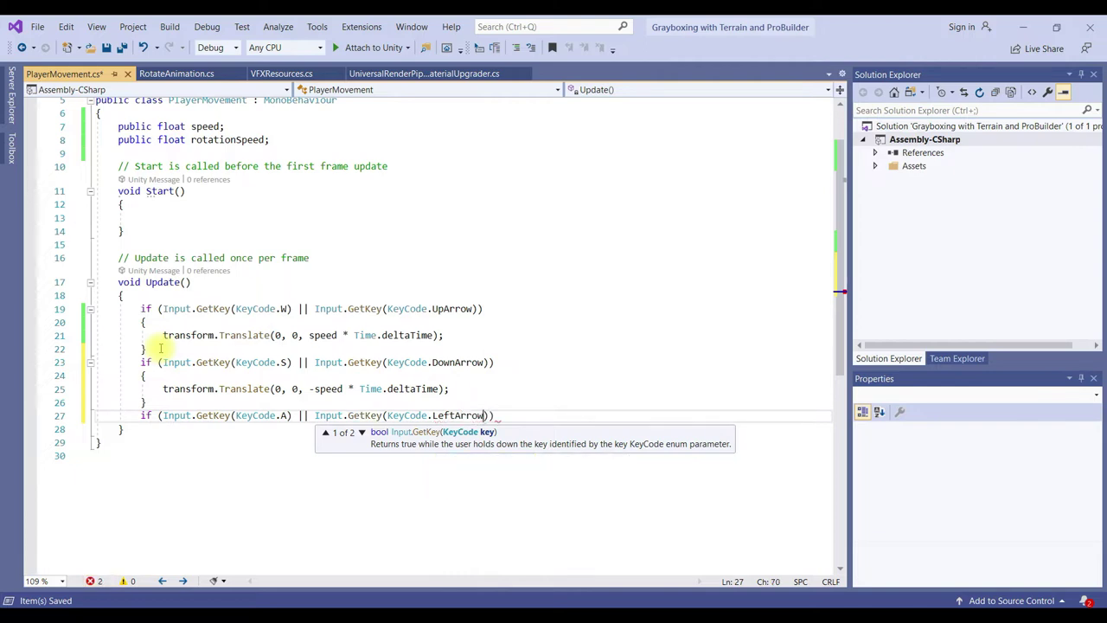
key("End")
type("{")
key("Return")
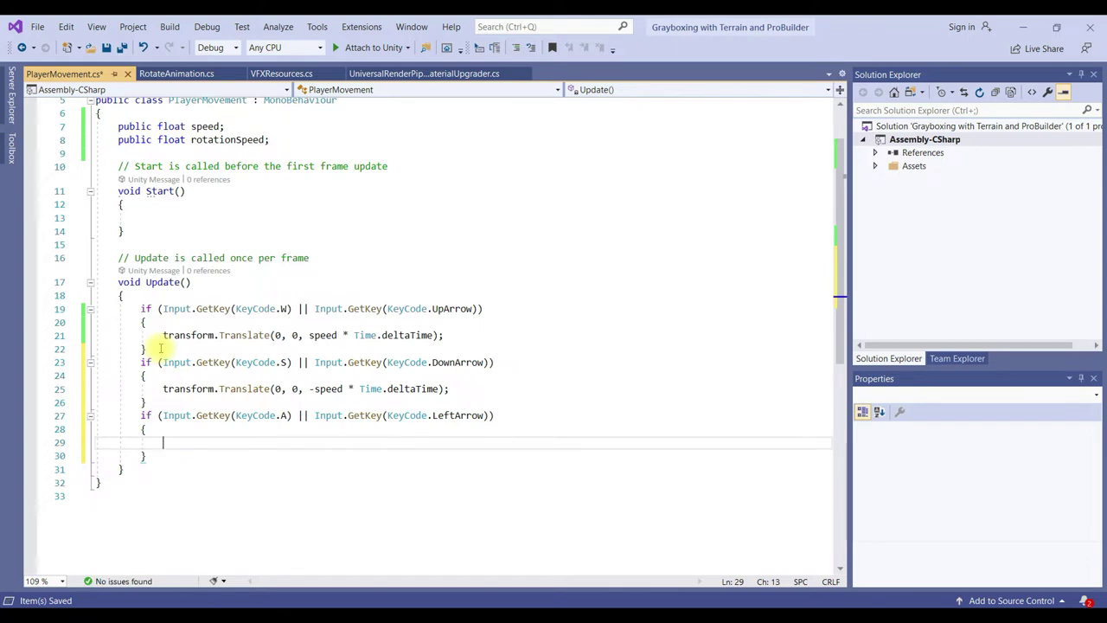
Write transform.Translate(-speed * Time.deltaTime, 0, 0); inside the A/LeftArrow block
type("tran")
key("Tab")
type(".Trans")
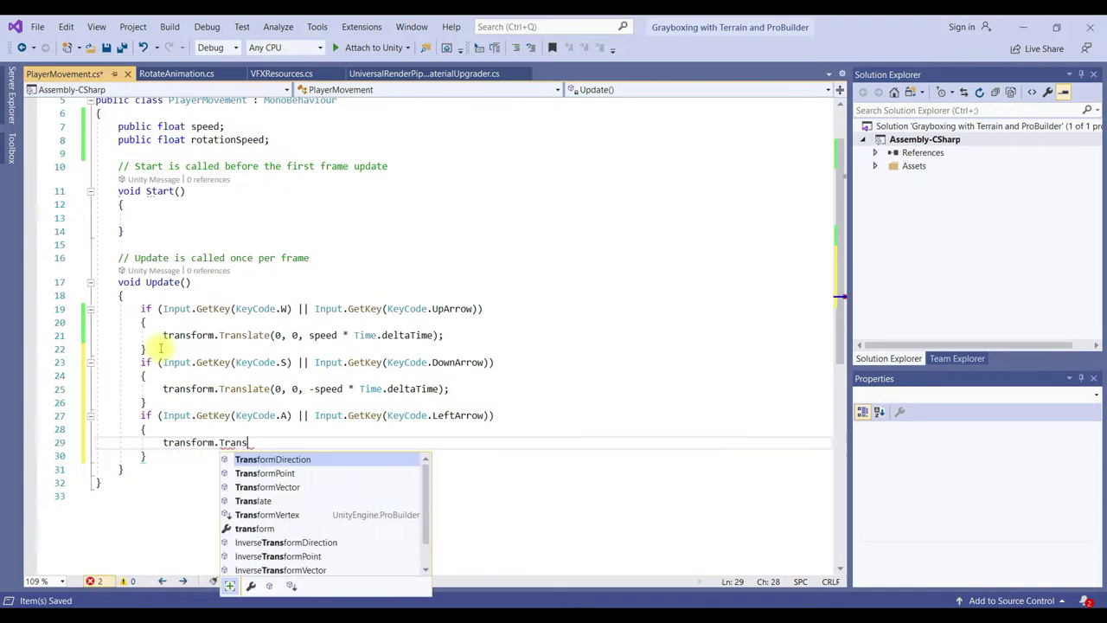
type("late")
key("Escape")
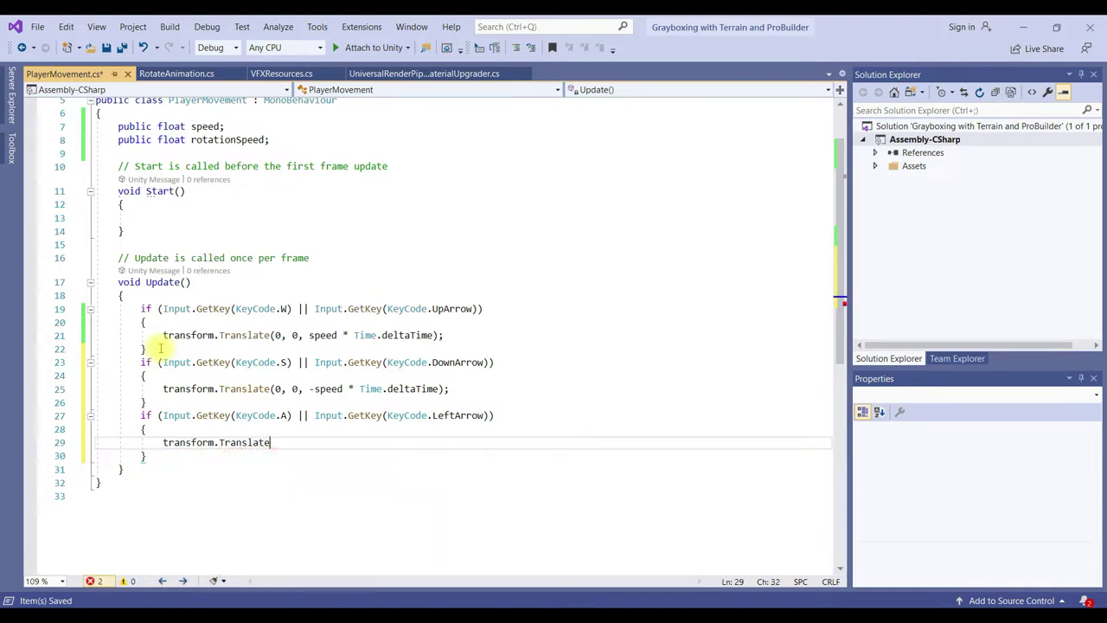
type("();")
type("-speed")
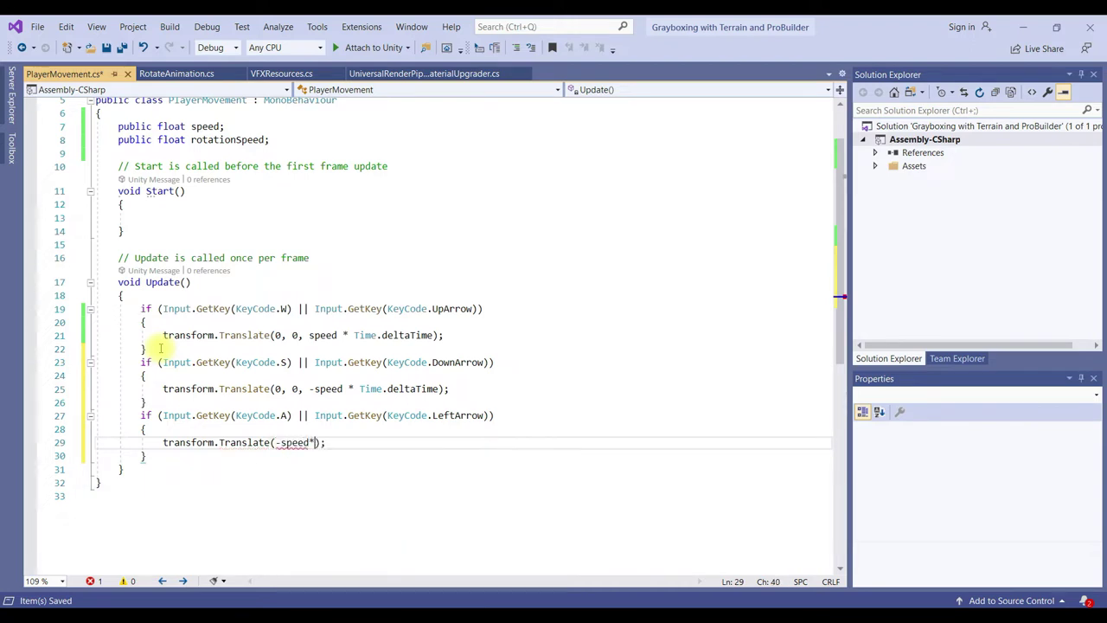
type(" * Time.de")
key("Tab")
type(", 0 ,0")
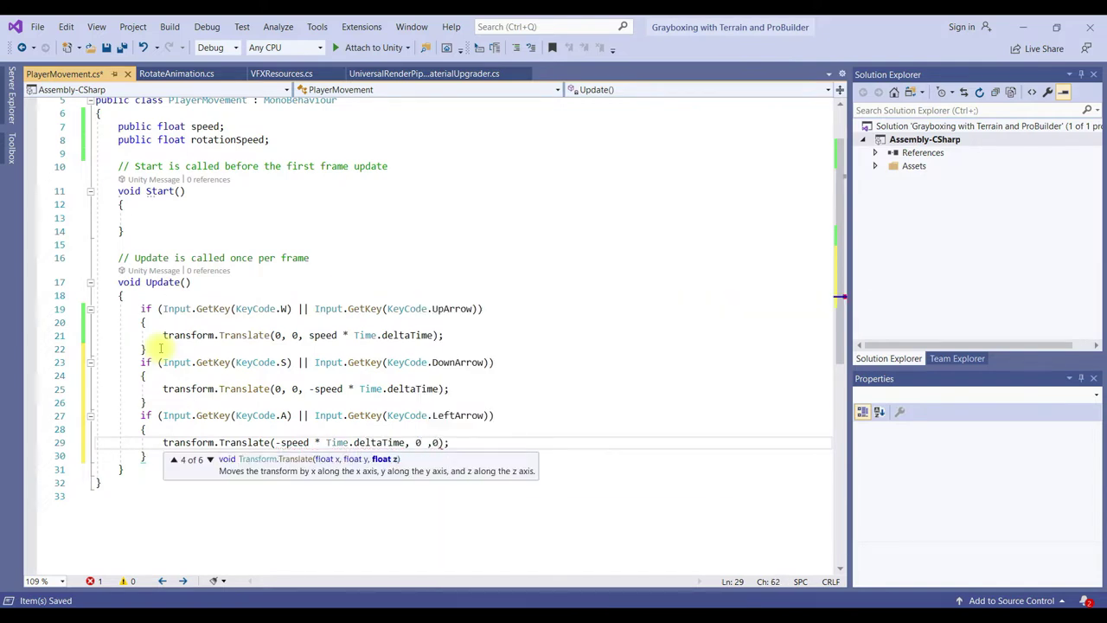
Begin a fourth if statement with Input.GetKey below the A block
key("End")
key("Down")
key("Return")
type("if")
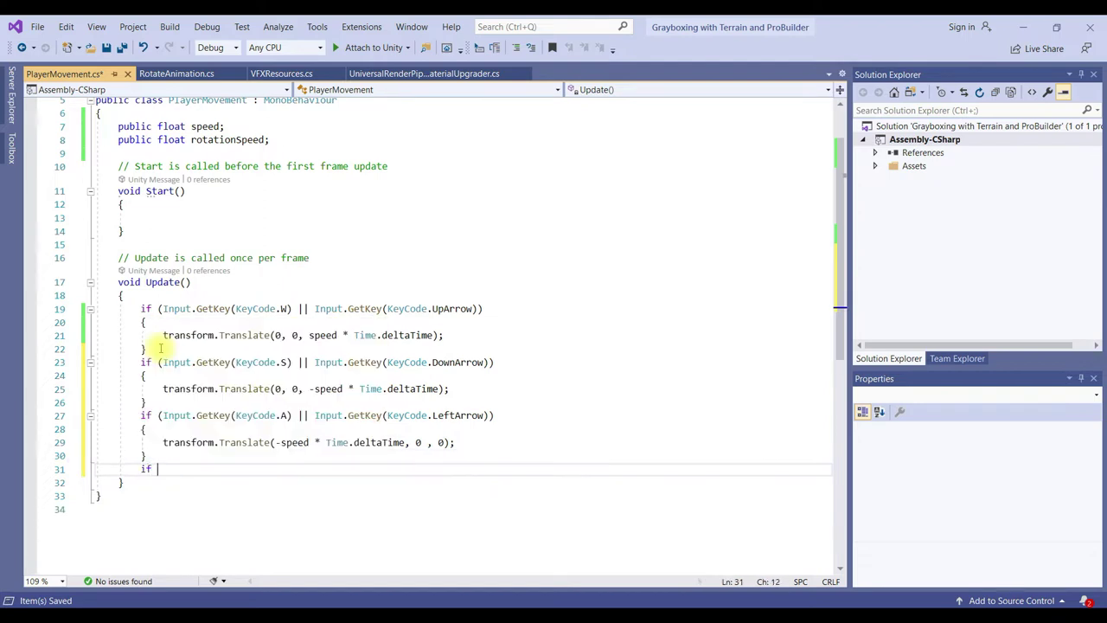
type(" (Input.")
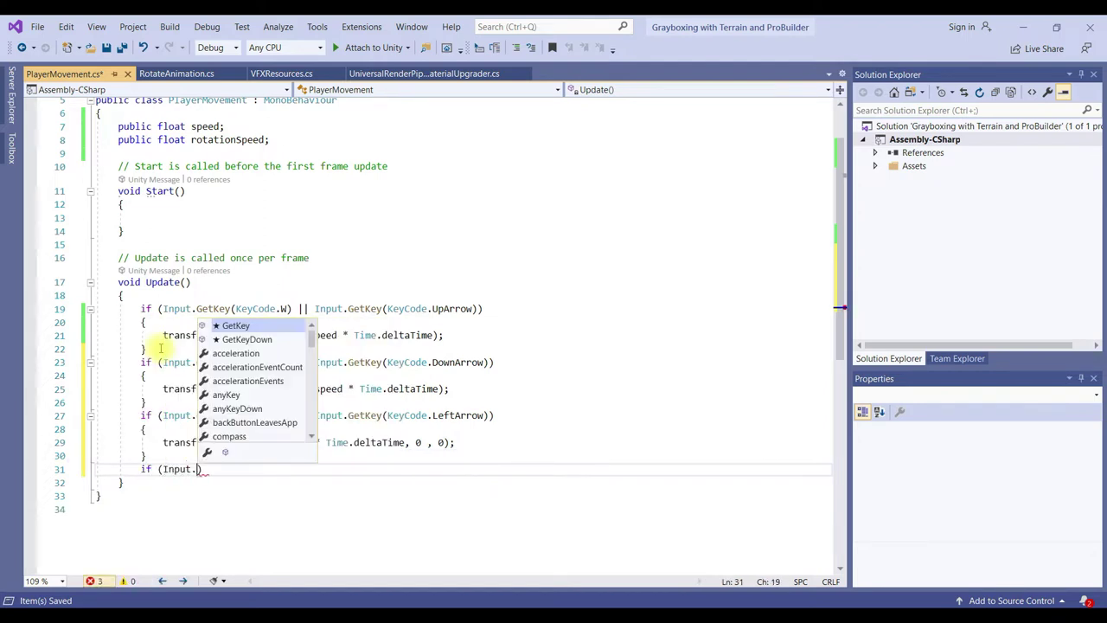
type("GetKe")
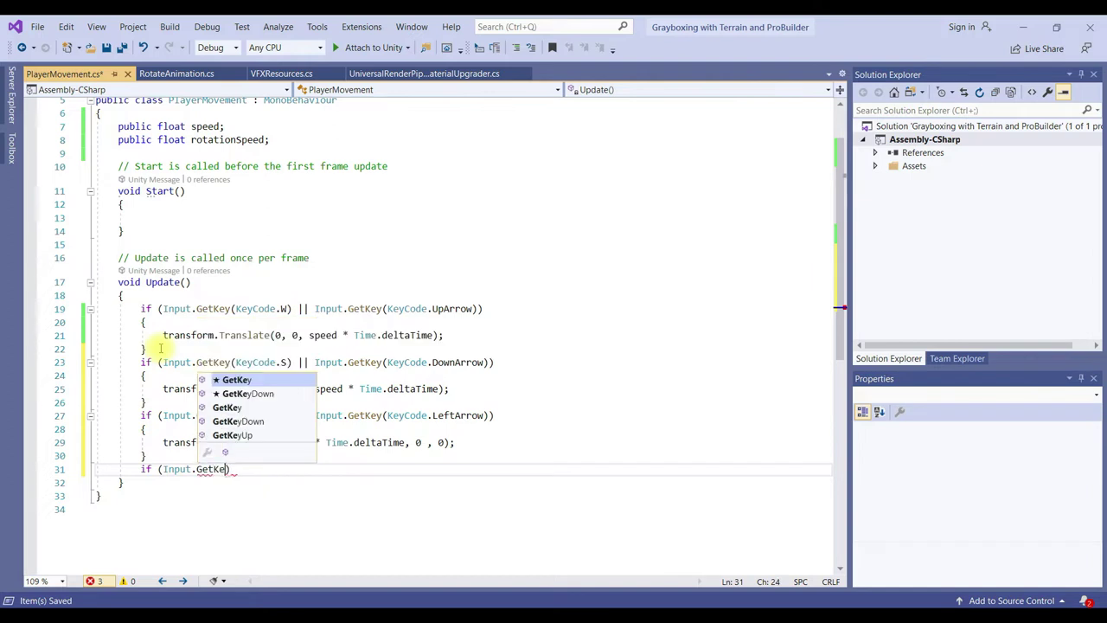
Write the if condition checking Input.GetKey(KeyCode.D) || Input.GetKey(KeyCode.RightArrow)
key("Tab")
type("(Ke")
key("Tab")
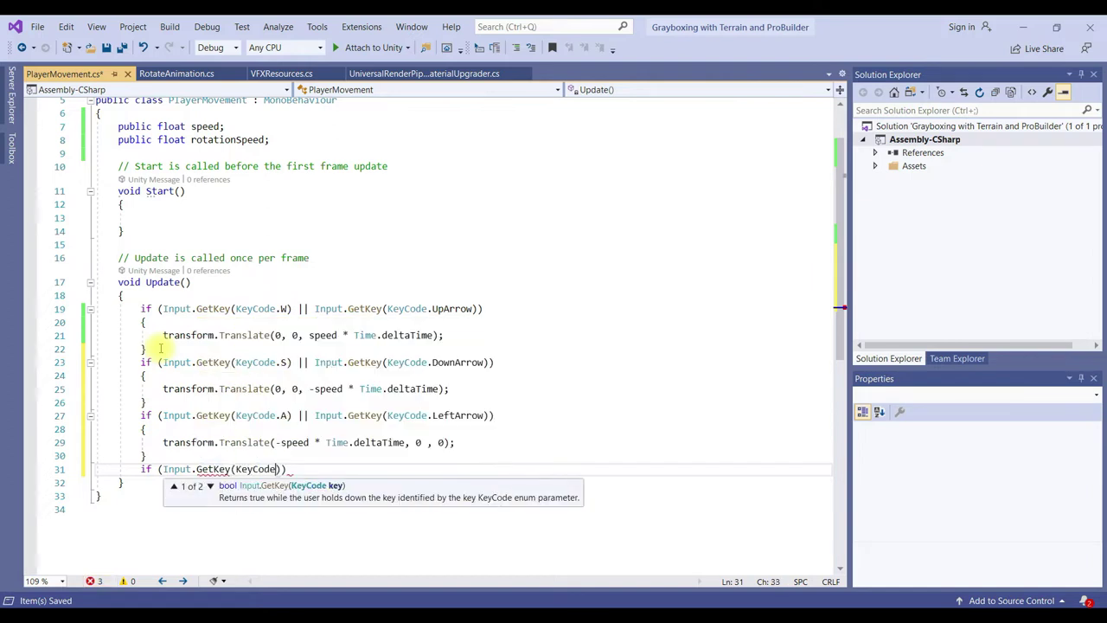
type(".D")
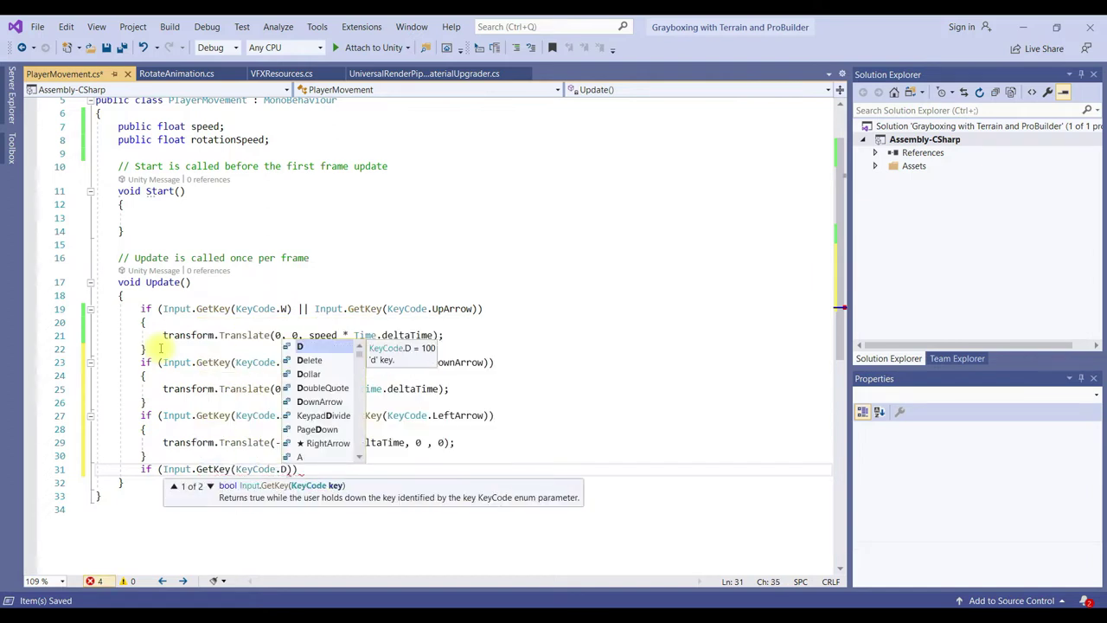
type(")")
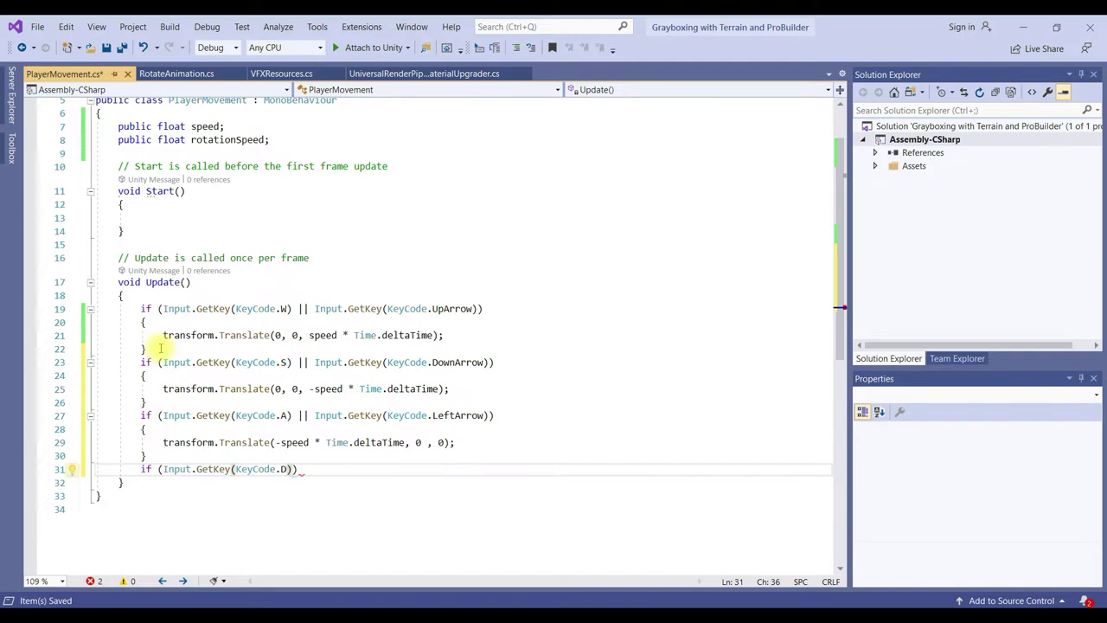
type(" || I")
type("np")
key("Tab")
type(".Get")
key("Tab")
type("Key")
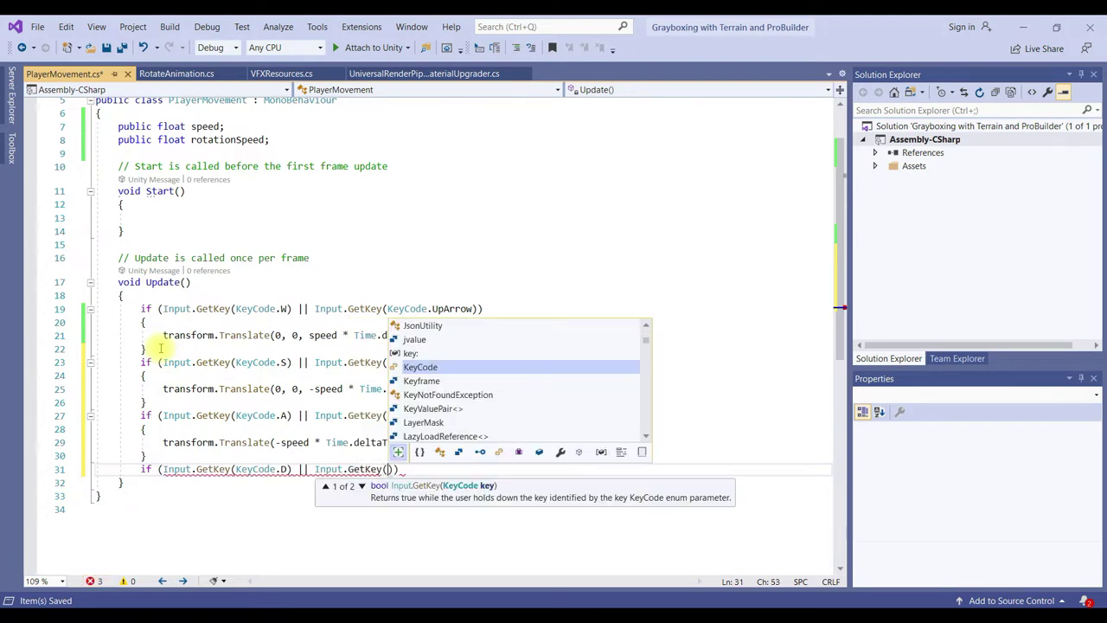
type("Code.")
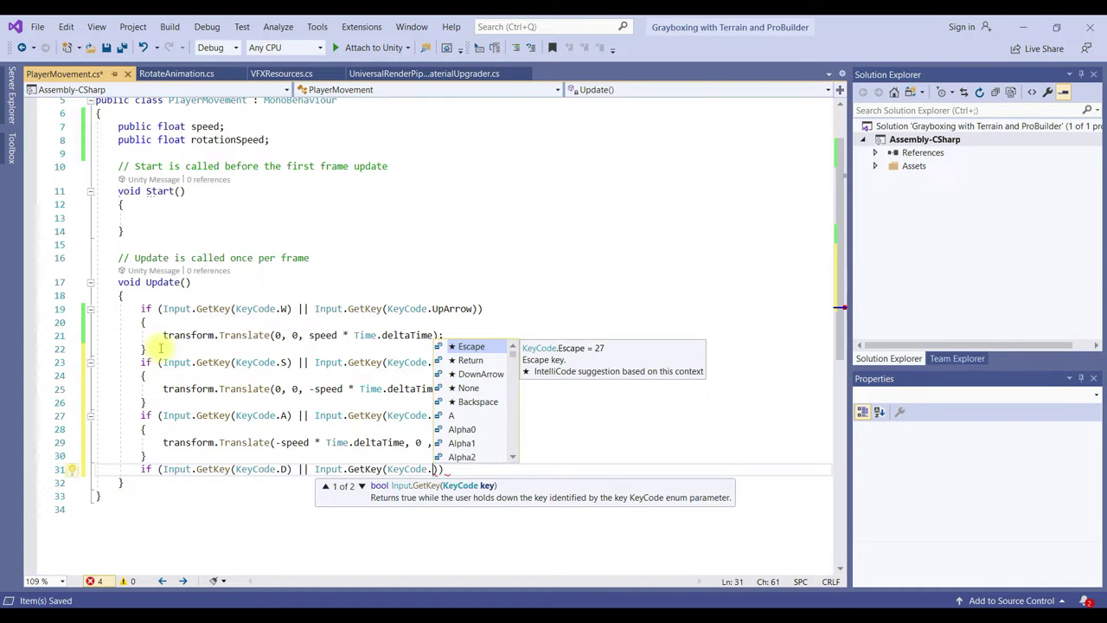
type("Right")
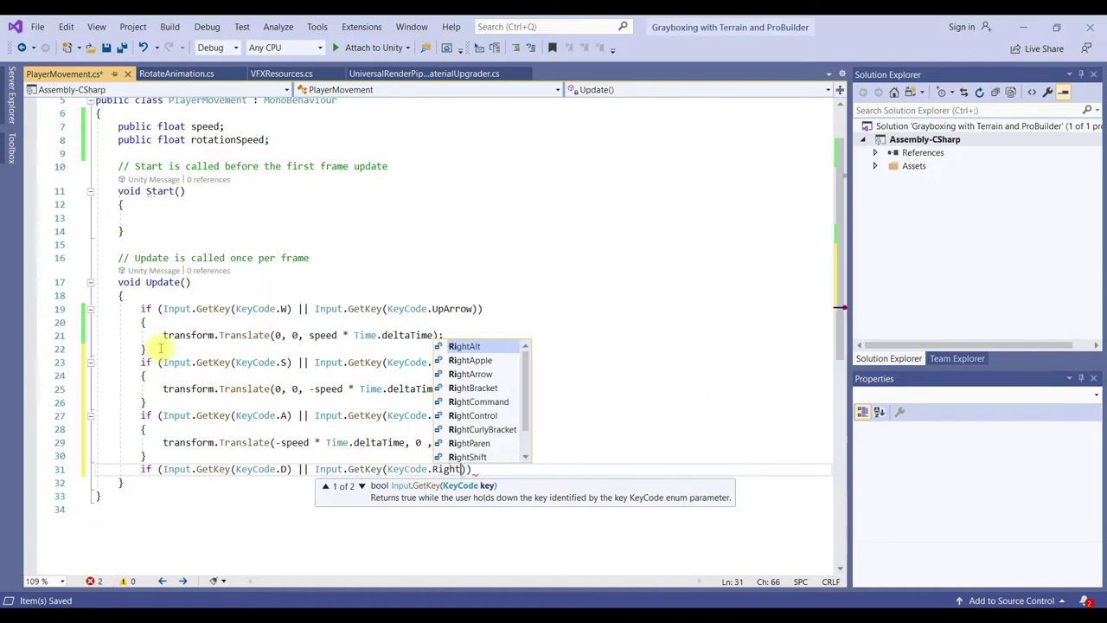
type("A")
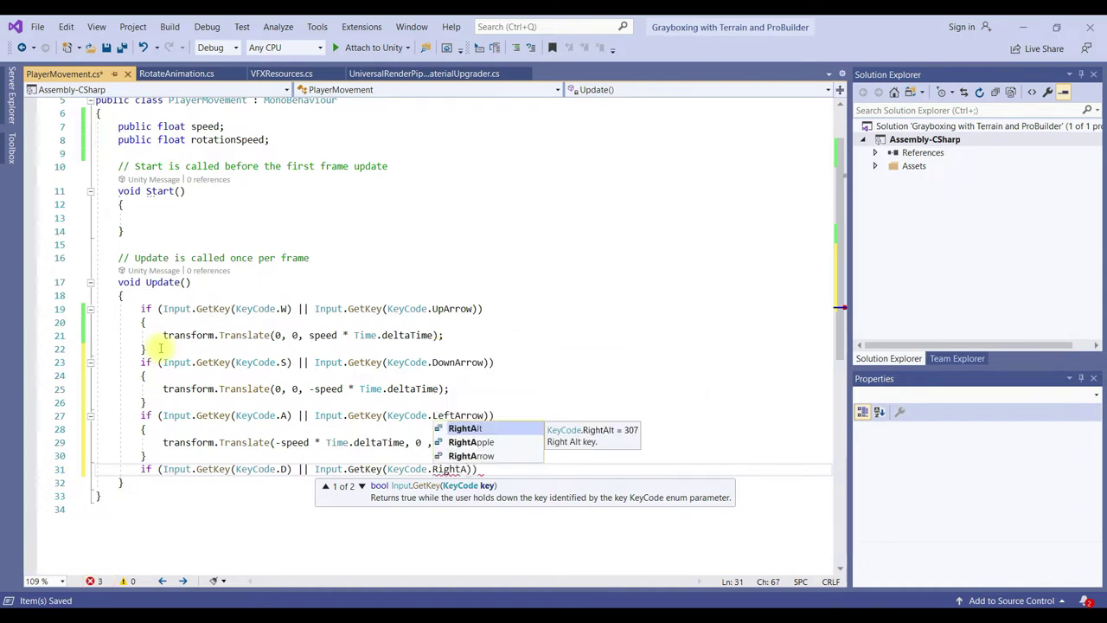
type("r")
key("Tab")
type("))")
Add a block under the D check calling transform.Translate(speed * Time.deltaTime, 0, 0)
key("Return")
type("{")
key("Return")
type("trans")
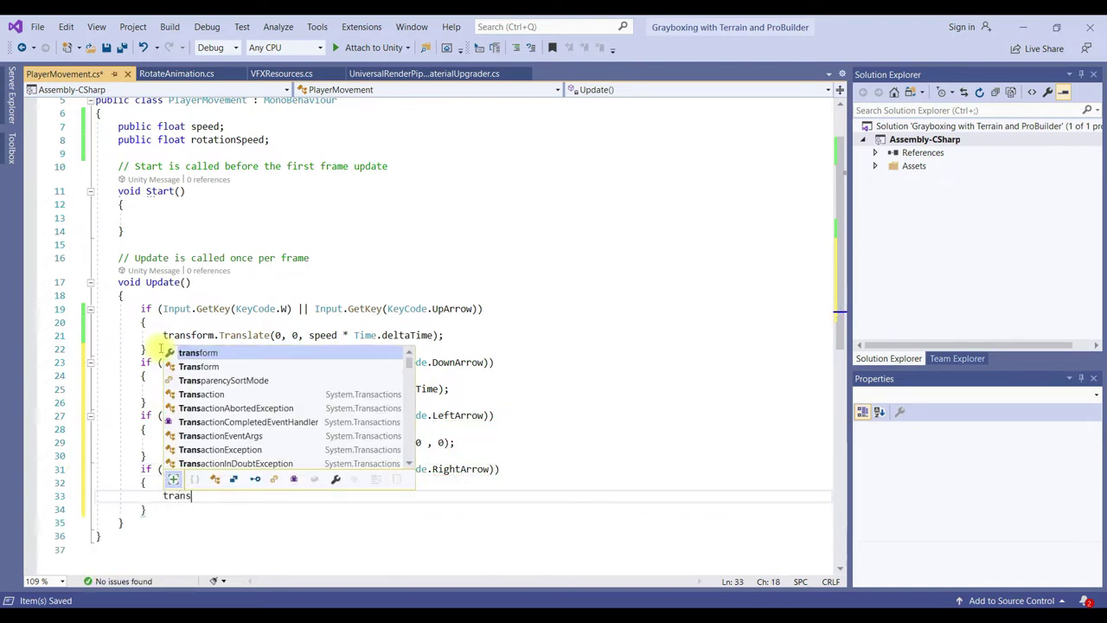
key("Tab")
type(".")
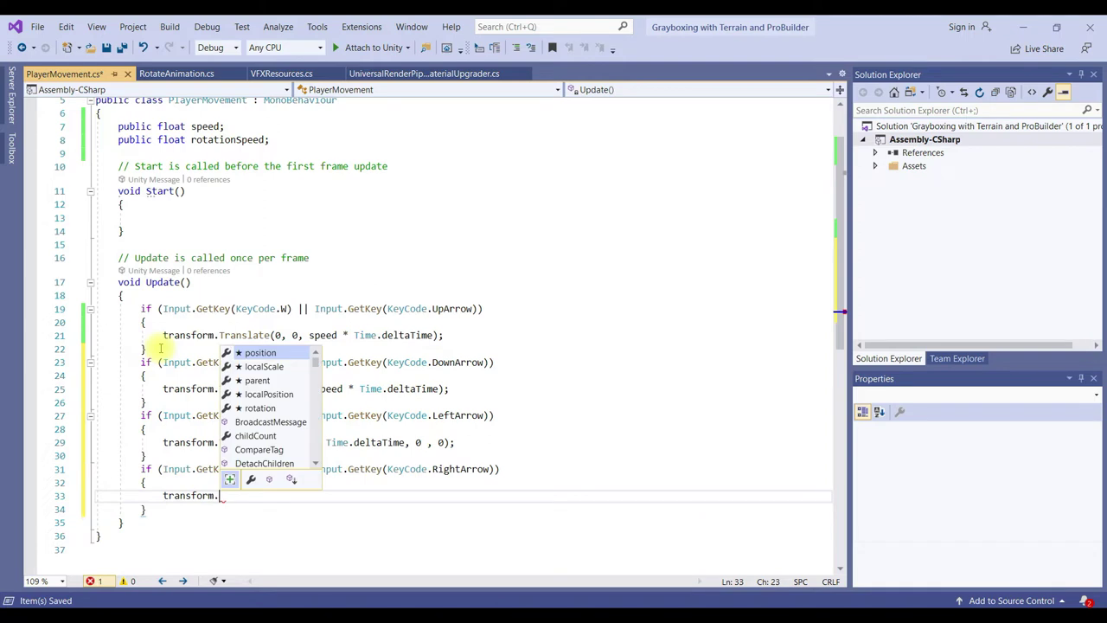
type("Tra")
key("Tab")
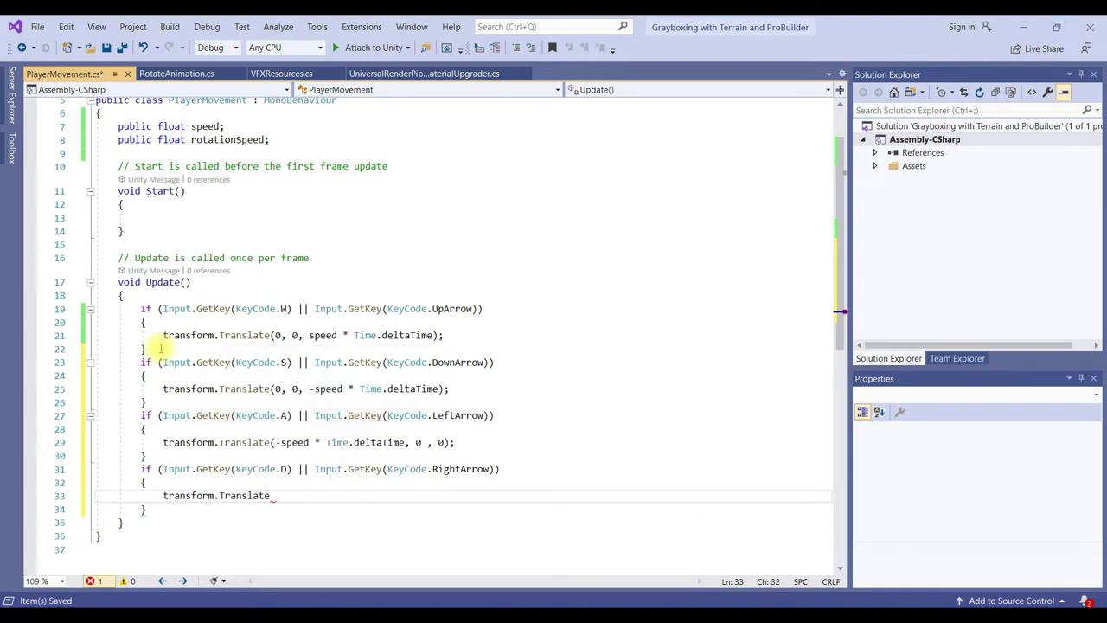
type("(")
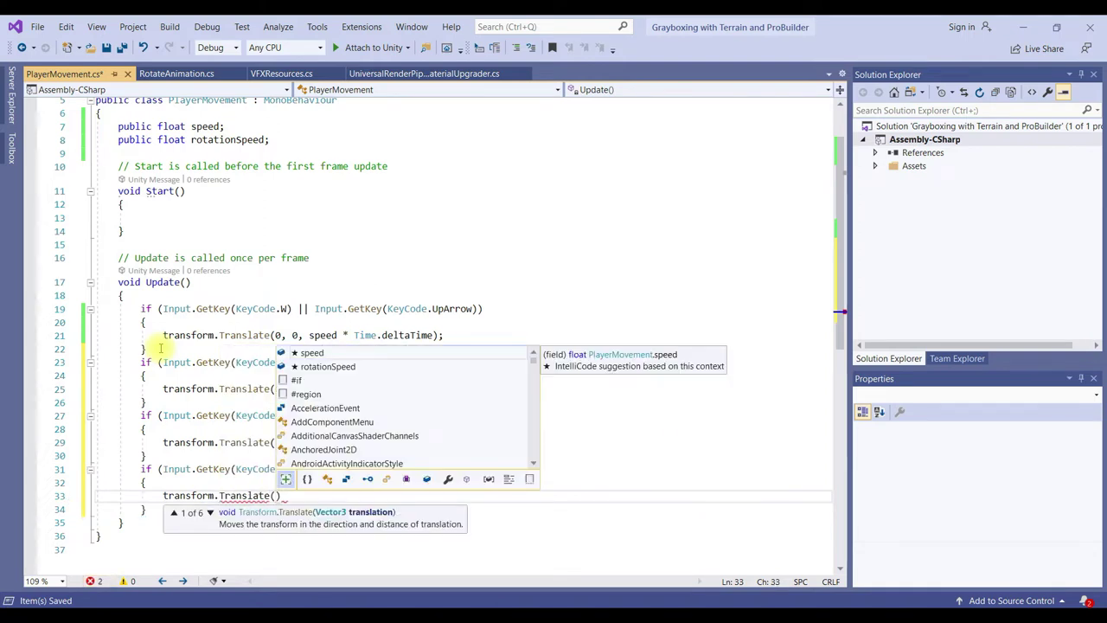
type("spee")
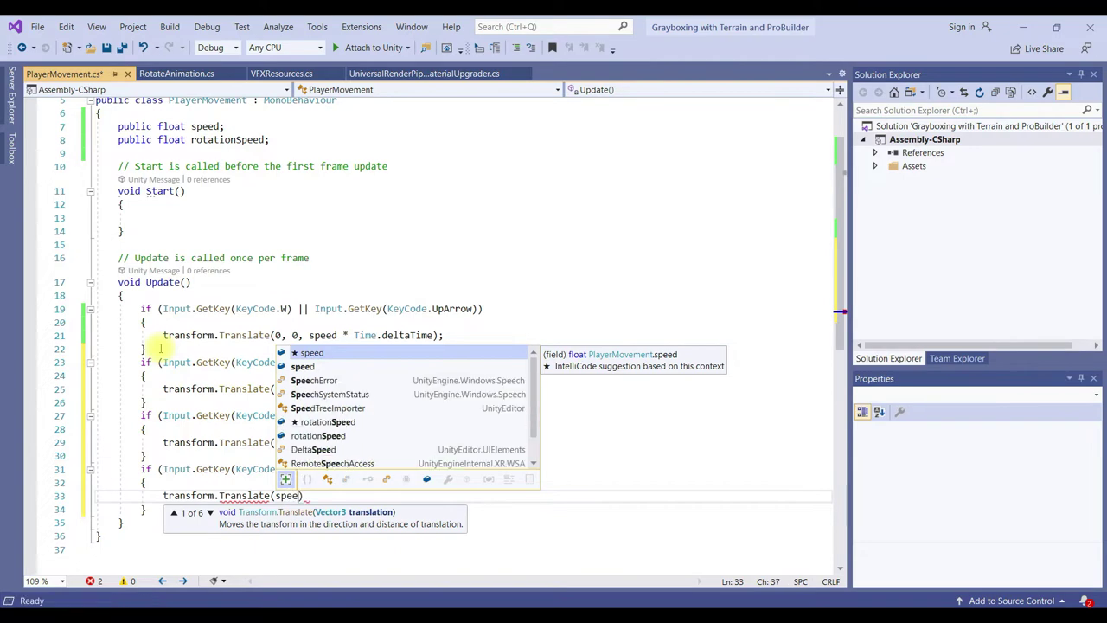
type("d")
key("BackSpace")
type("e")
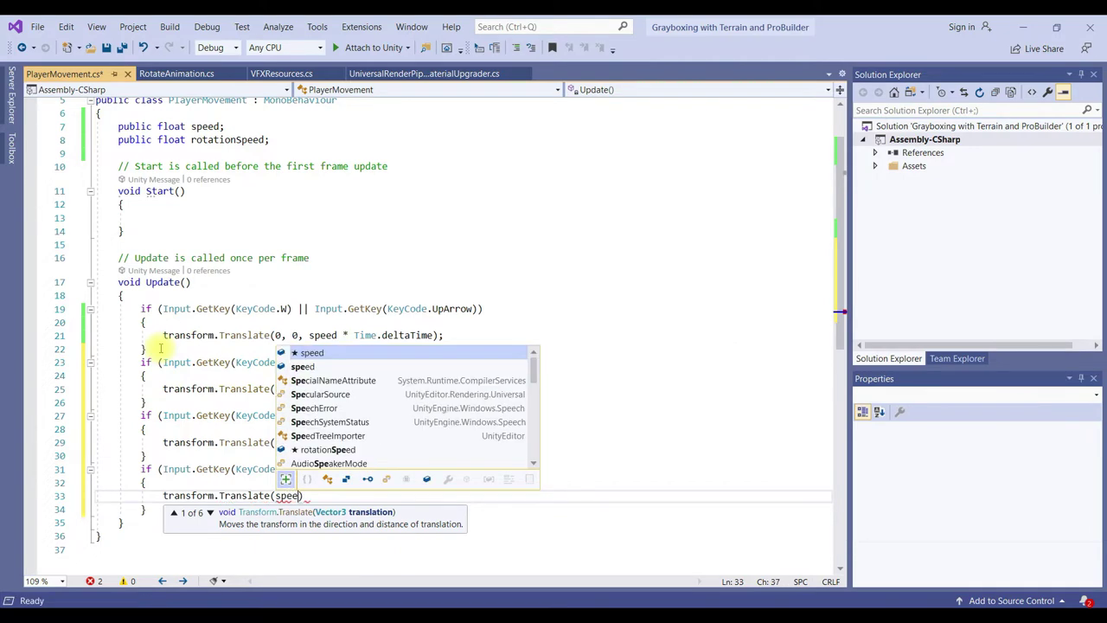
key("Escape")
type("d * Time.deltaTime, 0, o")
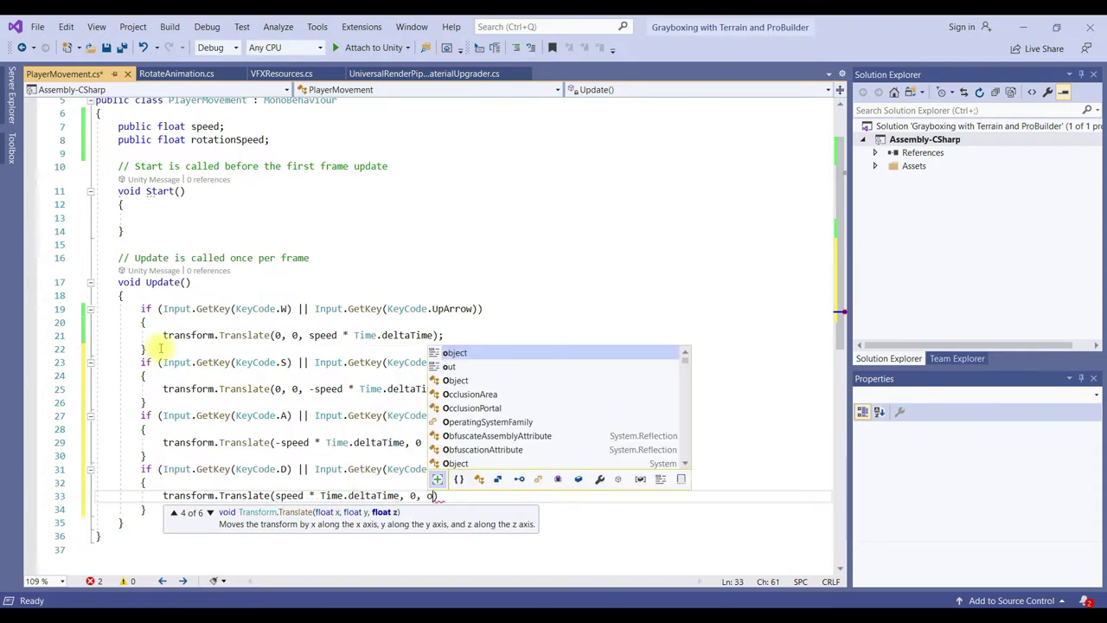
key("BackSpace")
type("0);")
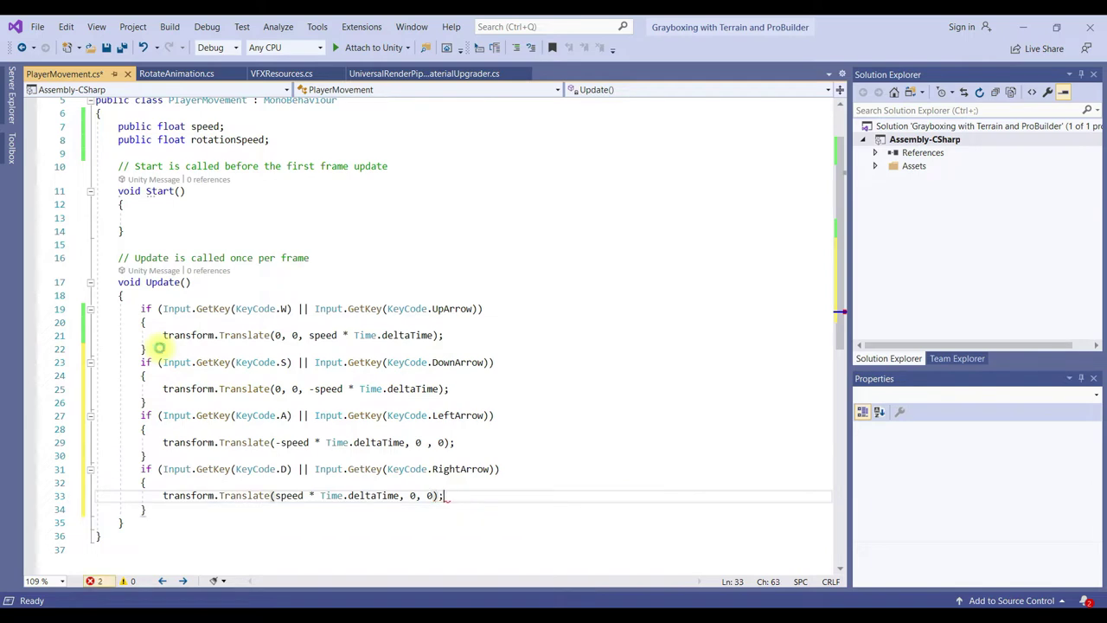
Save the PlayerMovement script and return to Unity
key("ctrl+s")
key("Down")
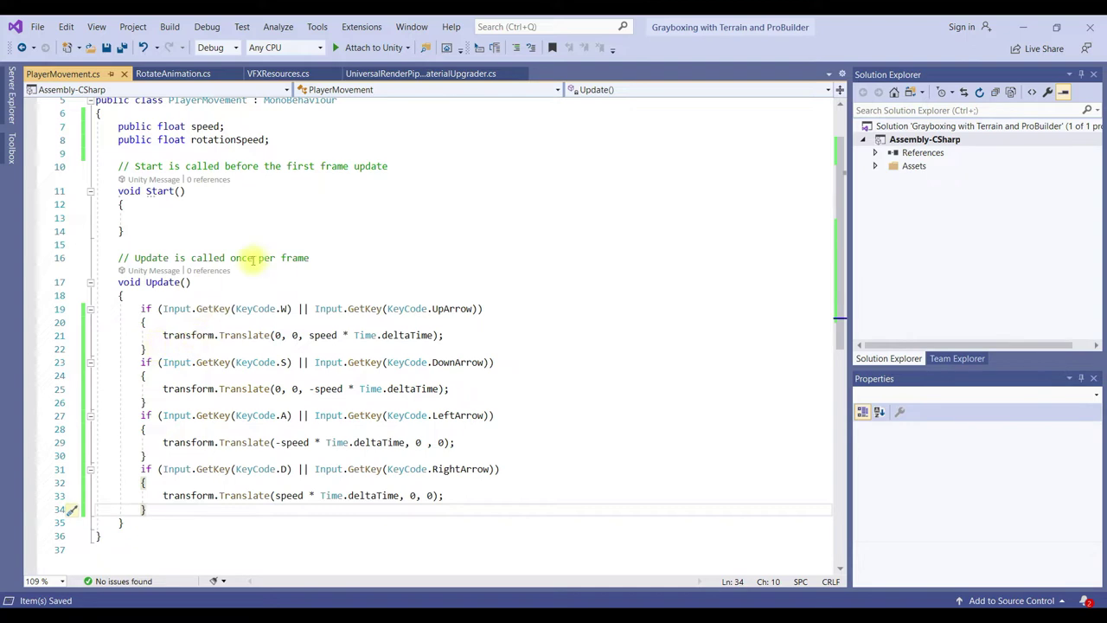
left_click(267, 216)
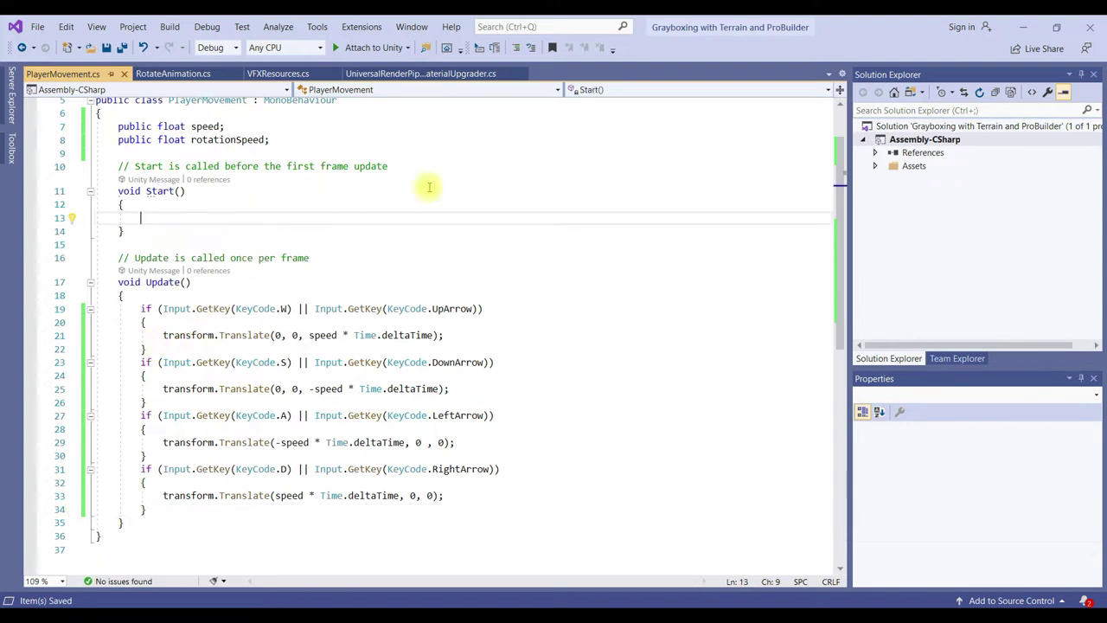
left_click(1021, 27)
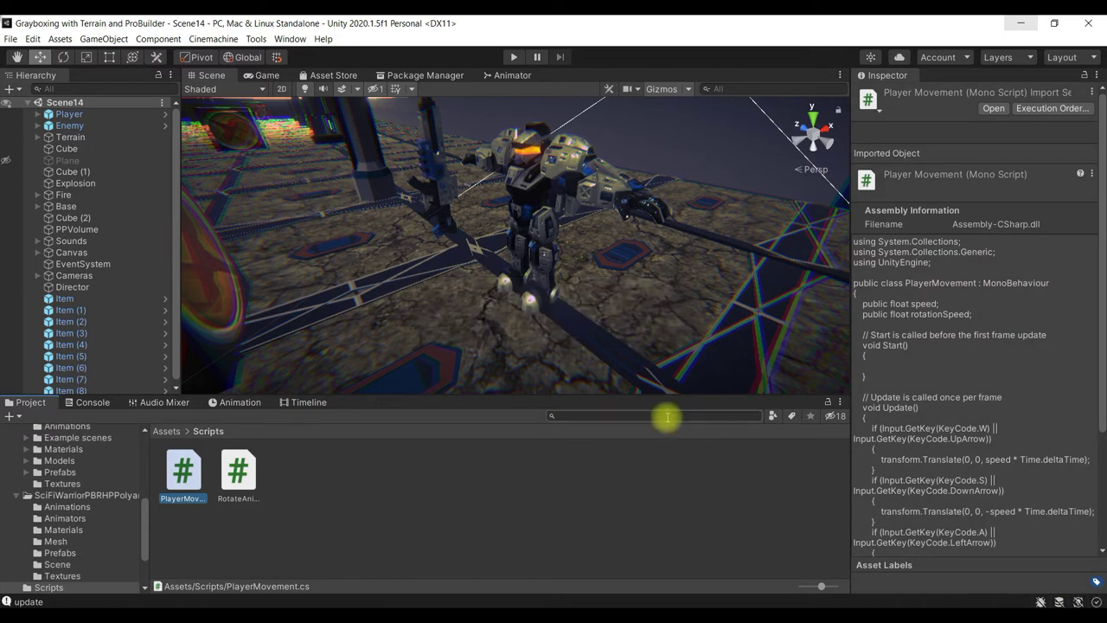
Select Player and drag the PlayerMovement script from the Project panel into its Inspector
left_click(69, 114)
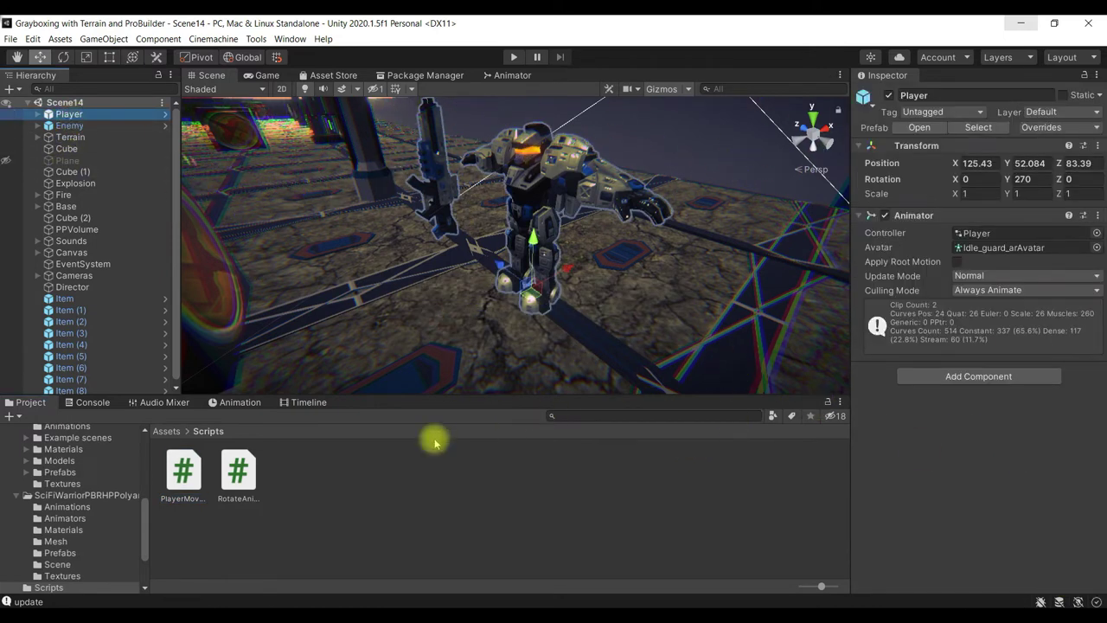
left_click(180, 476)
left_click_drag(180, 476, 995, 380)
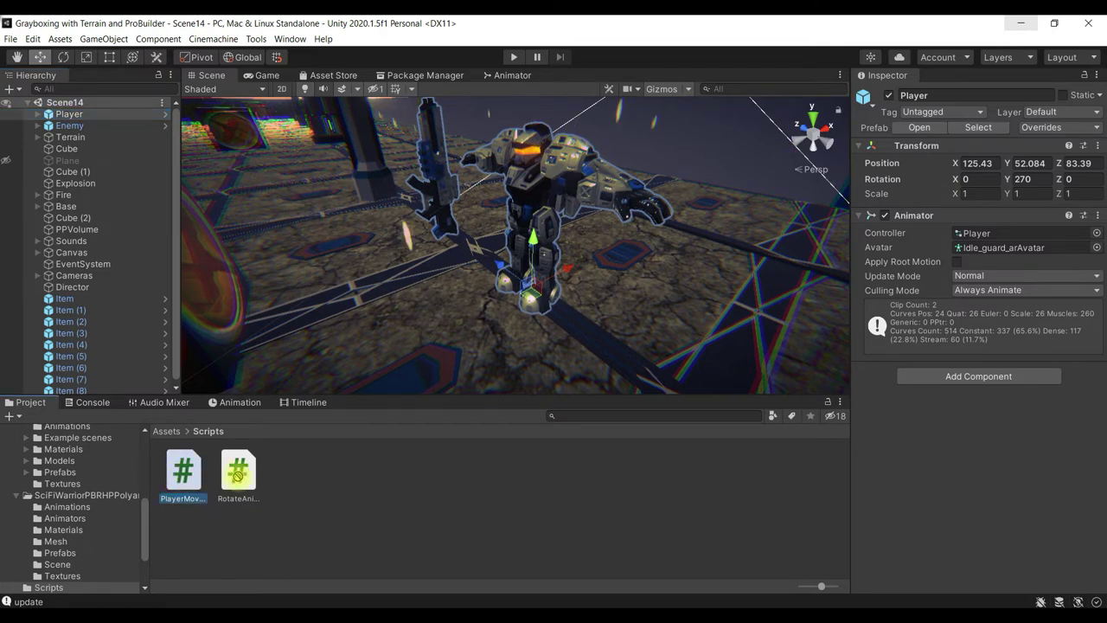
left_click_drag(995, 381, 1007, 360)
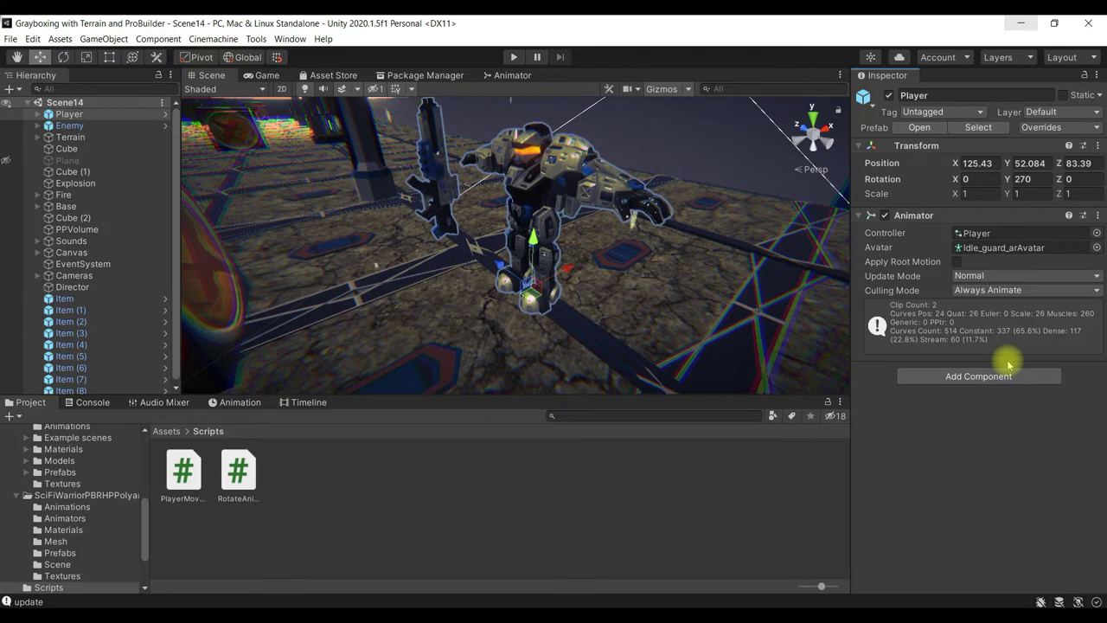
mouse_move(182, 474)
left_mouse_down()
mouse_move(1037, 368)
mouse_move(1027, 370)
left_mouse_up()
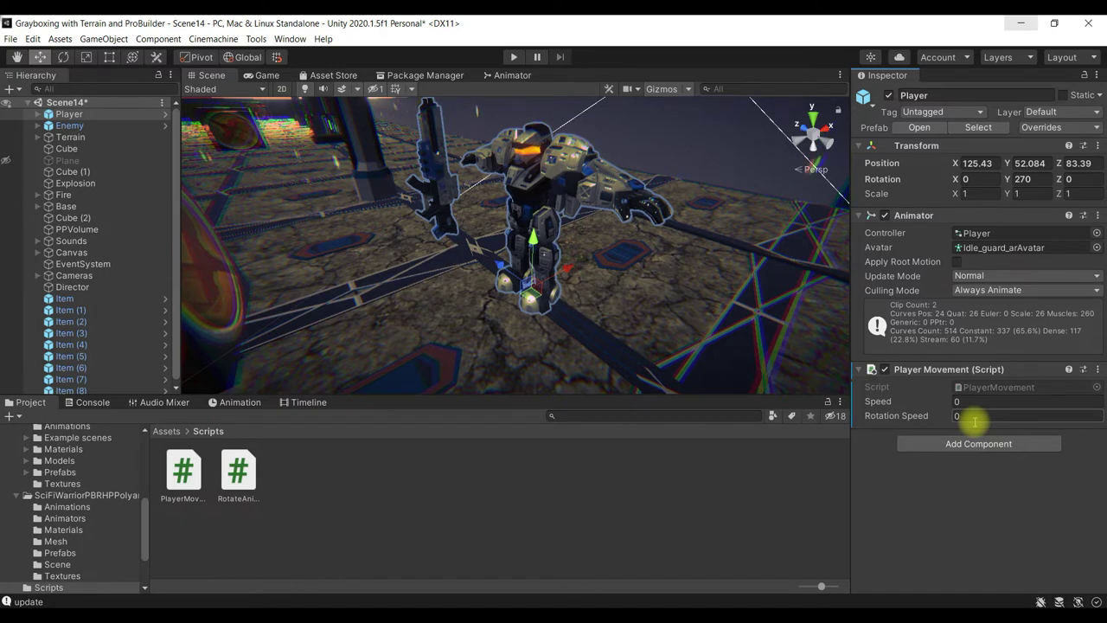
left_click(984, 405)
Enter Speed 10 in Player Movement, then start and stop a Play test
type("10")
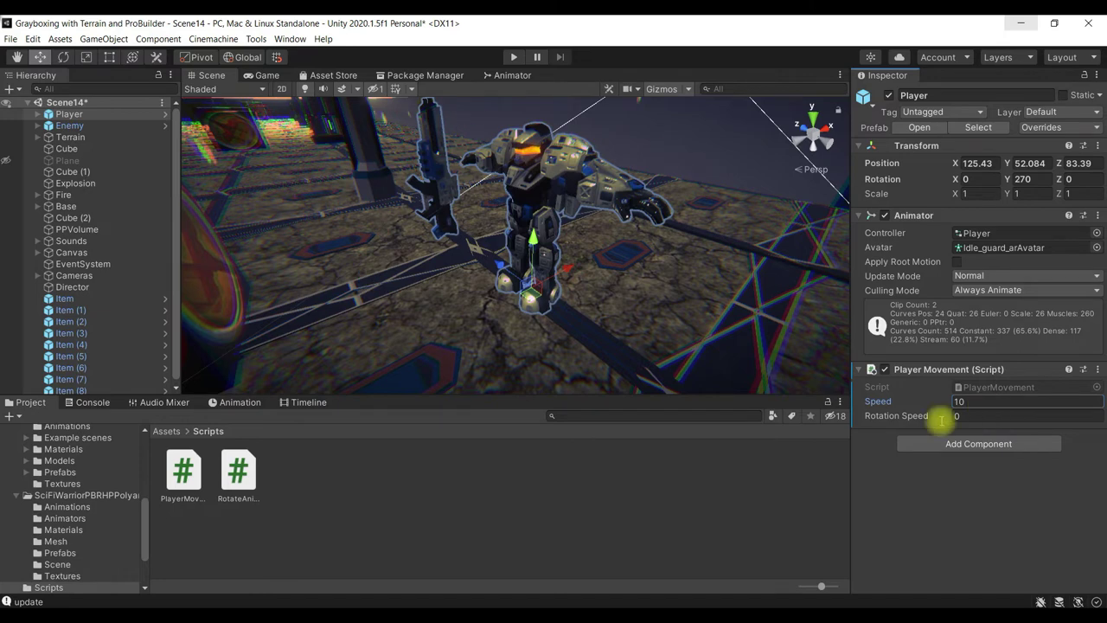
left_click(513, 57)
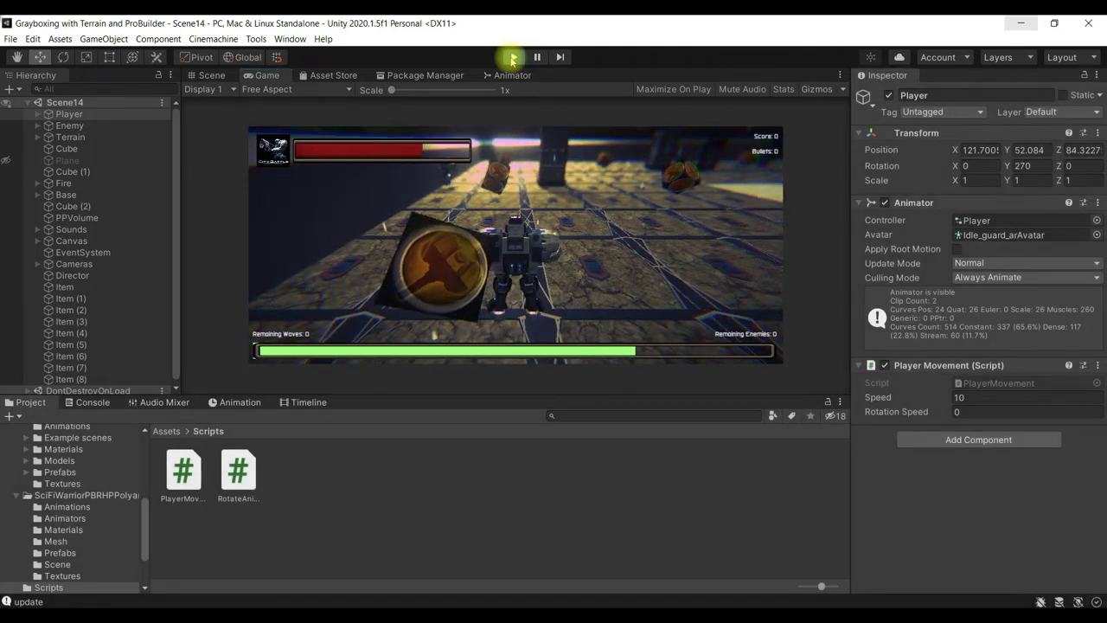
left_click(513, 57)
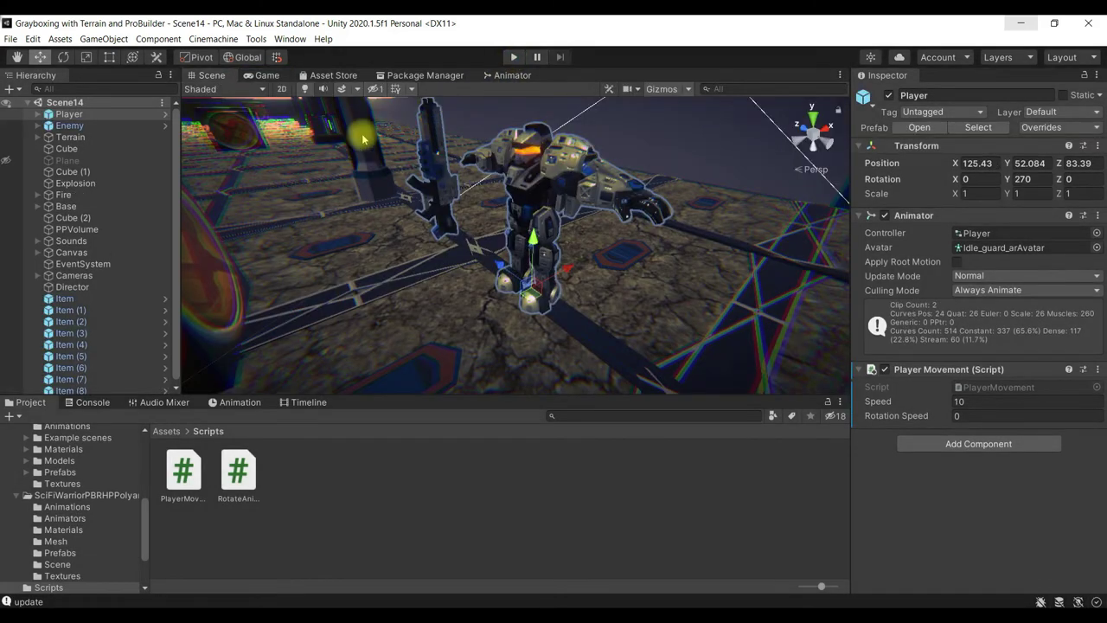
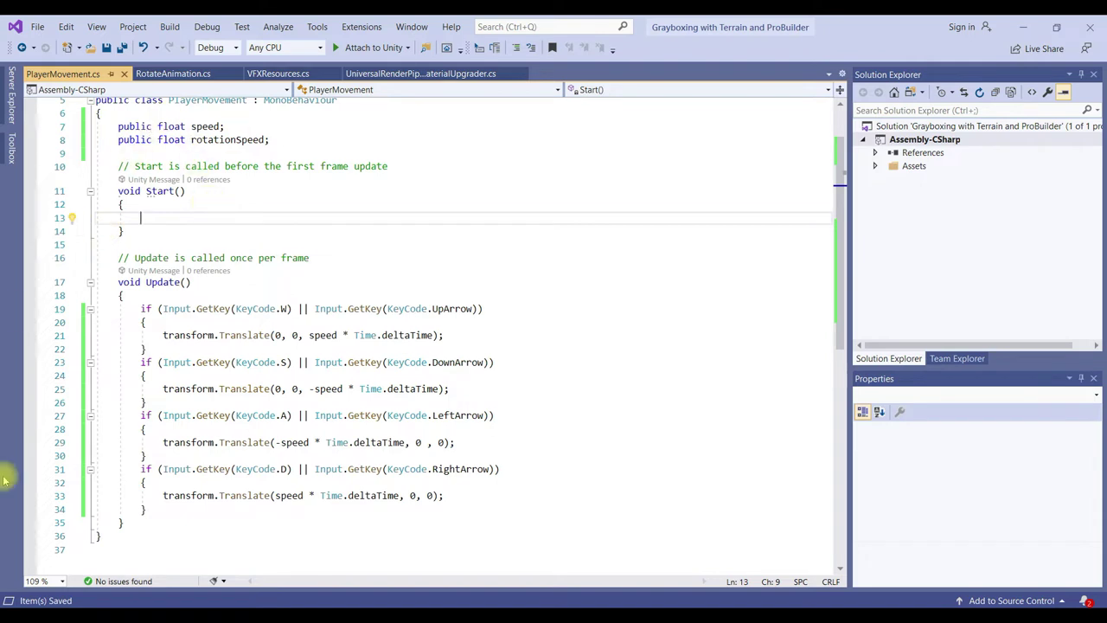
After the movement checks in Update(), add float mouseX = Input.GetAxis("Mouse X");
left_click(270, 509)
key("Return")
key("Return")
type("float m")
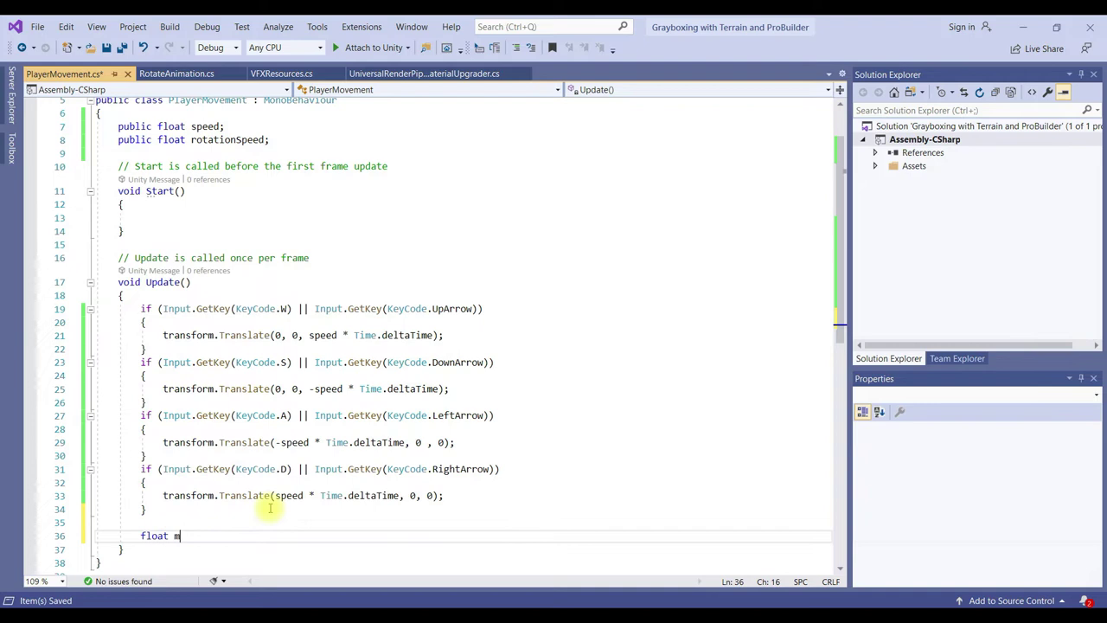
type("ouseX")
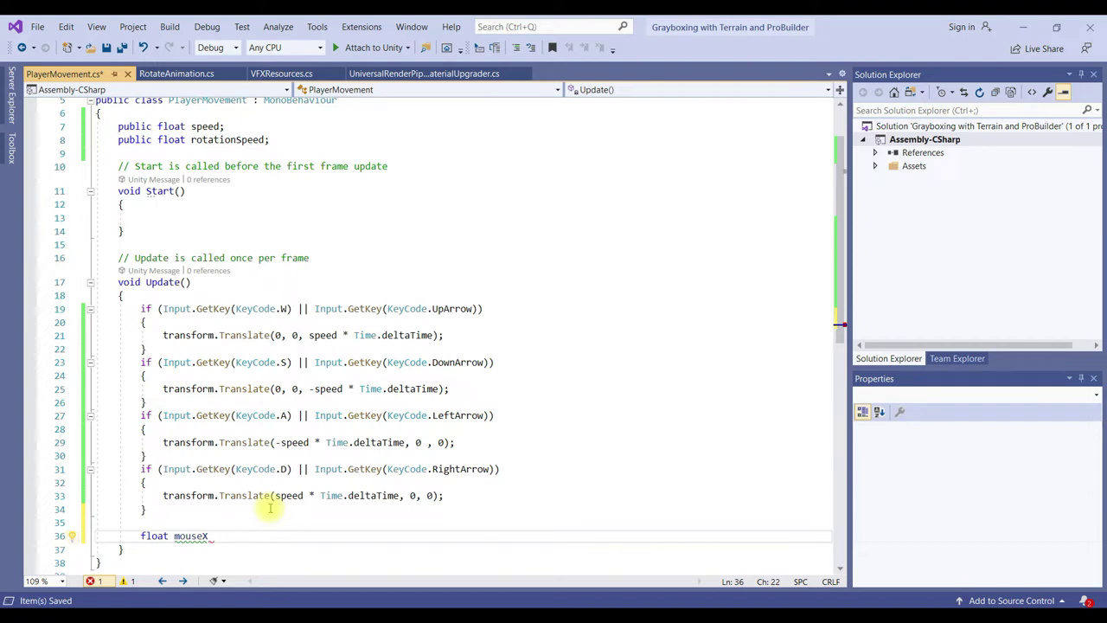
type(" = Input")
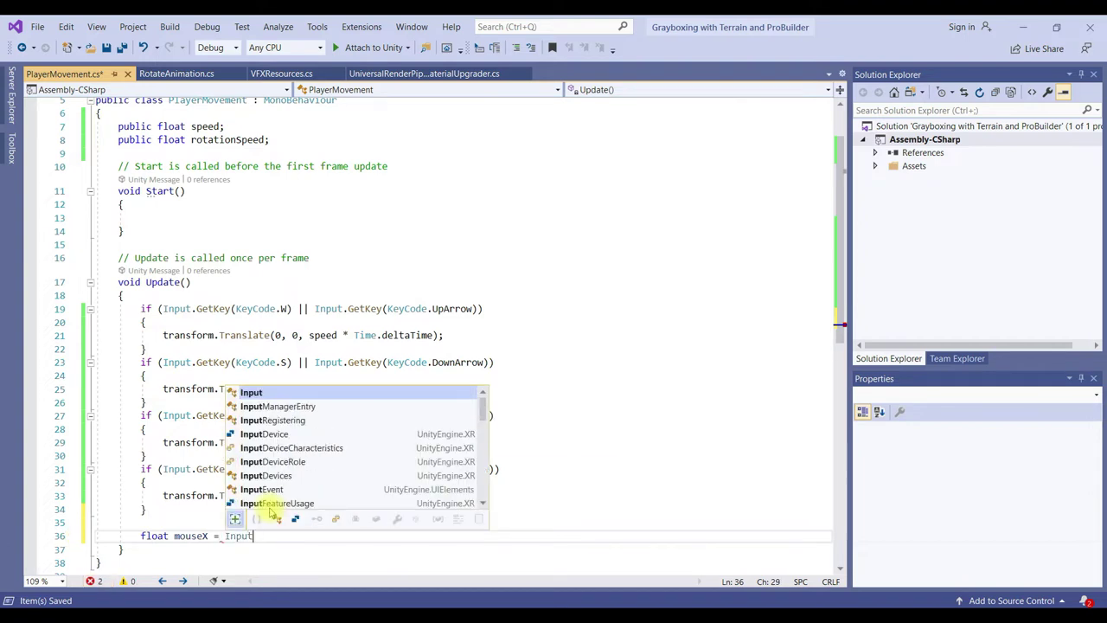
type(".")
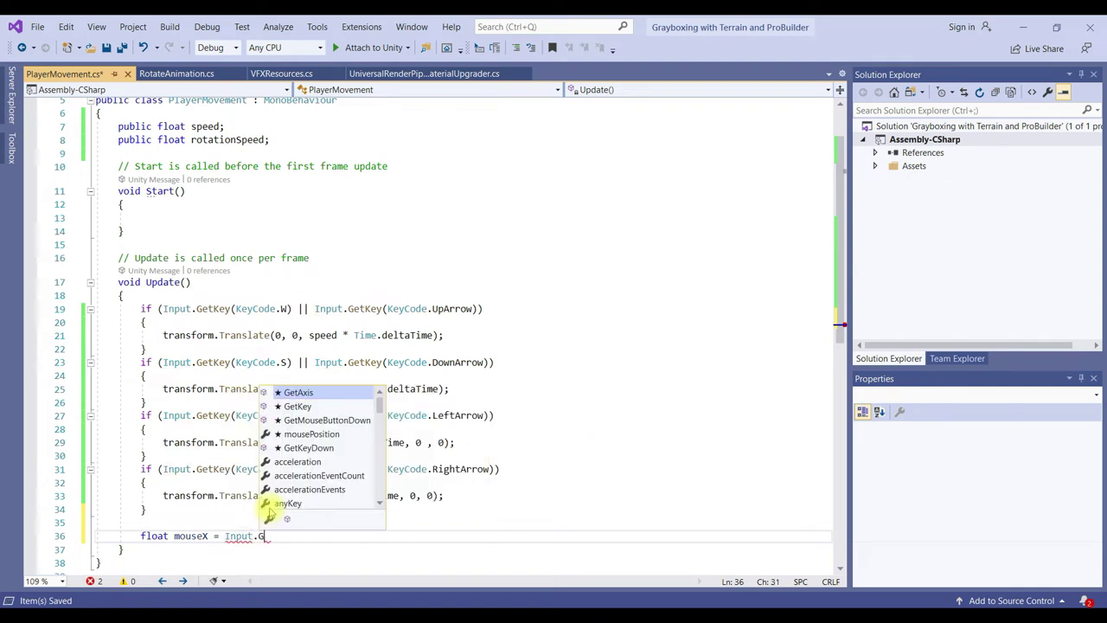
type("GetAxis")
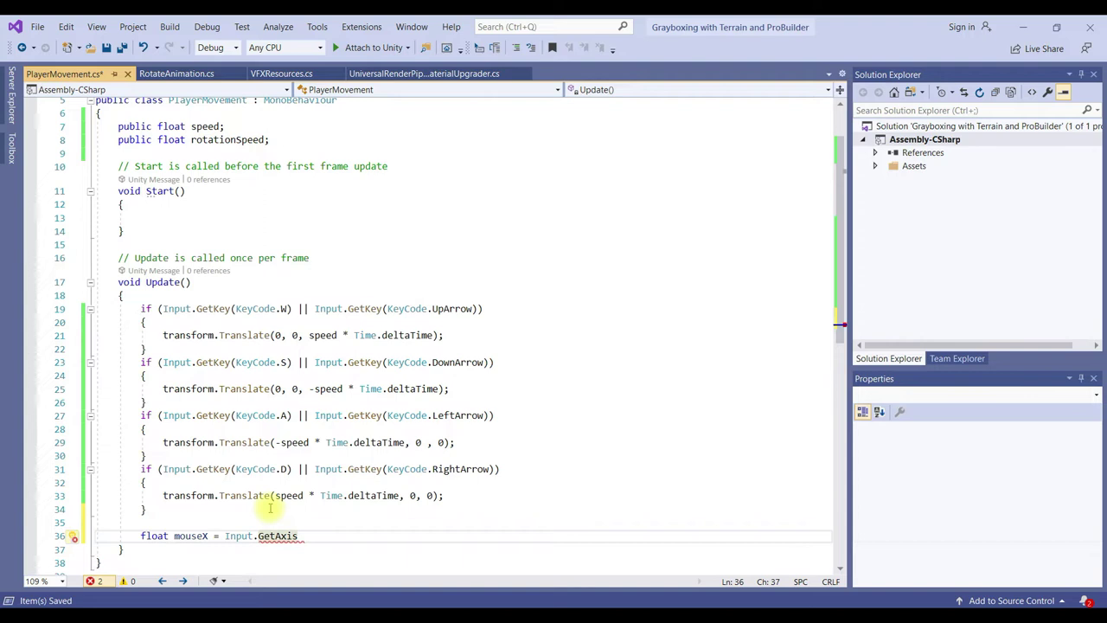
type("(\"")
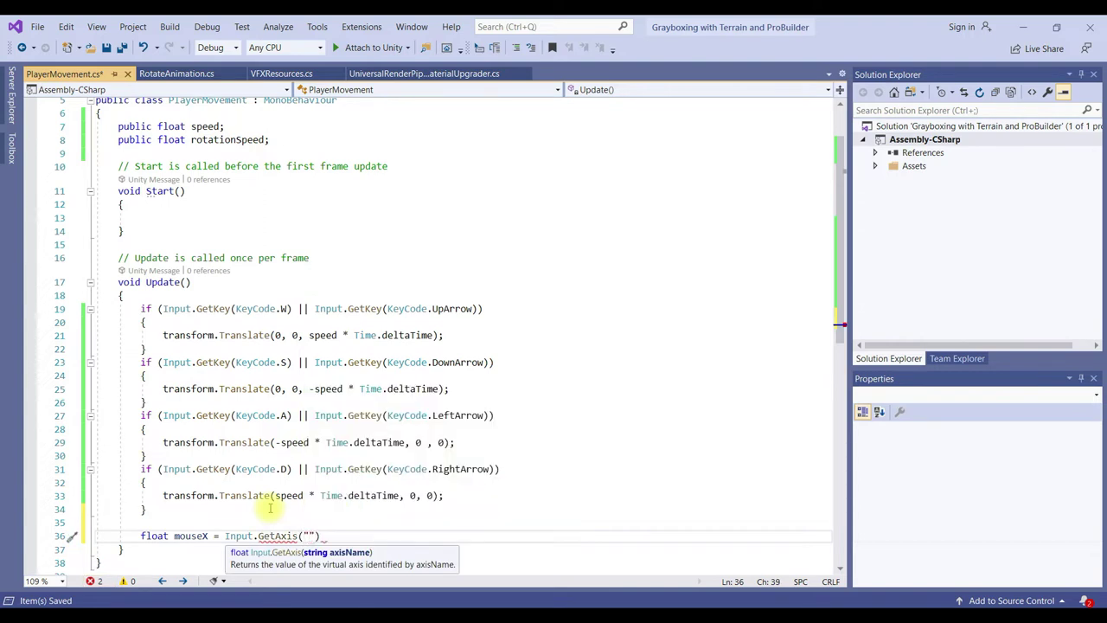
type("Mouse X\"")
type(");")
key("Return")
type("transform")
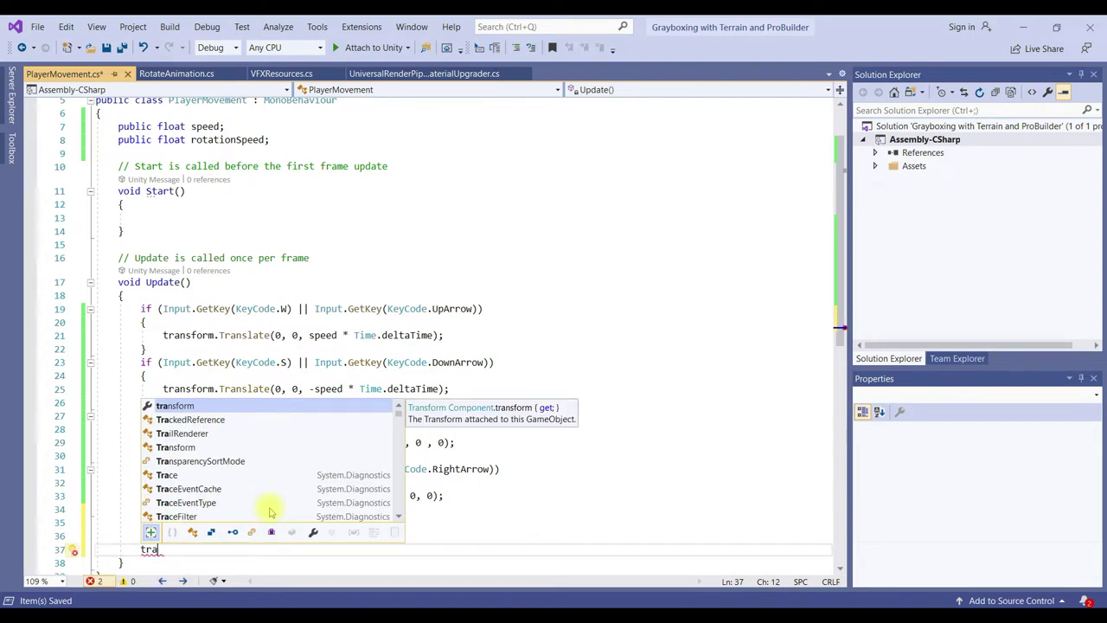
Add transform.Rotate(0, mouseX * rotationSpeed * Time.deltaTime, 0);, save, and return to Unity
key("Tab")
type(".Rot")
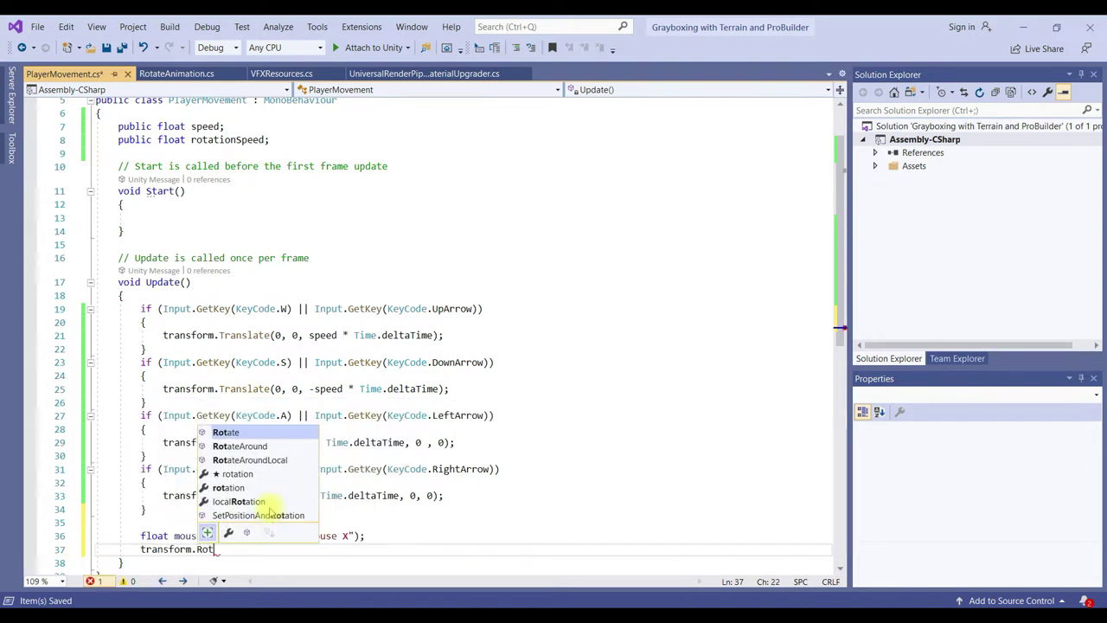
key("Tab")
type("(")
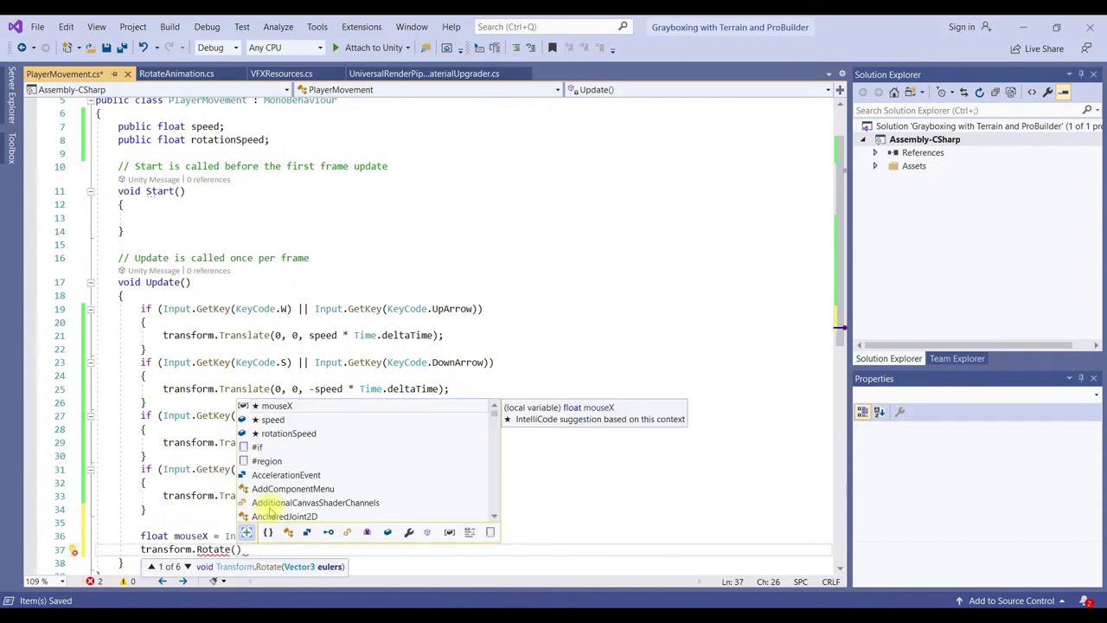
type("0,")
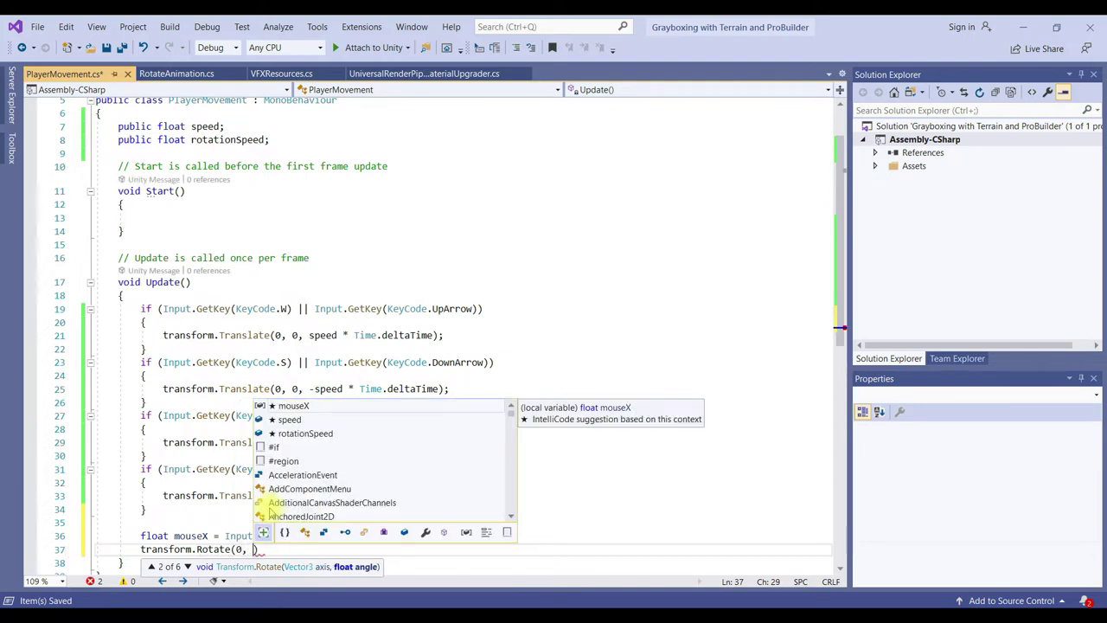
type("ouse")
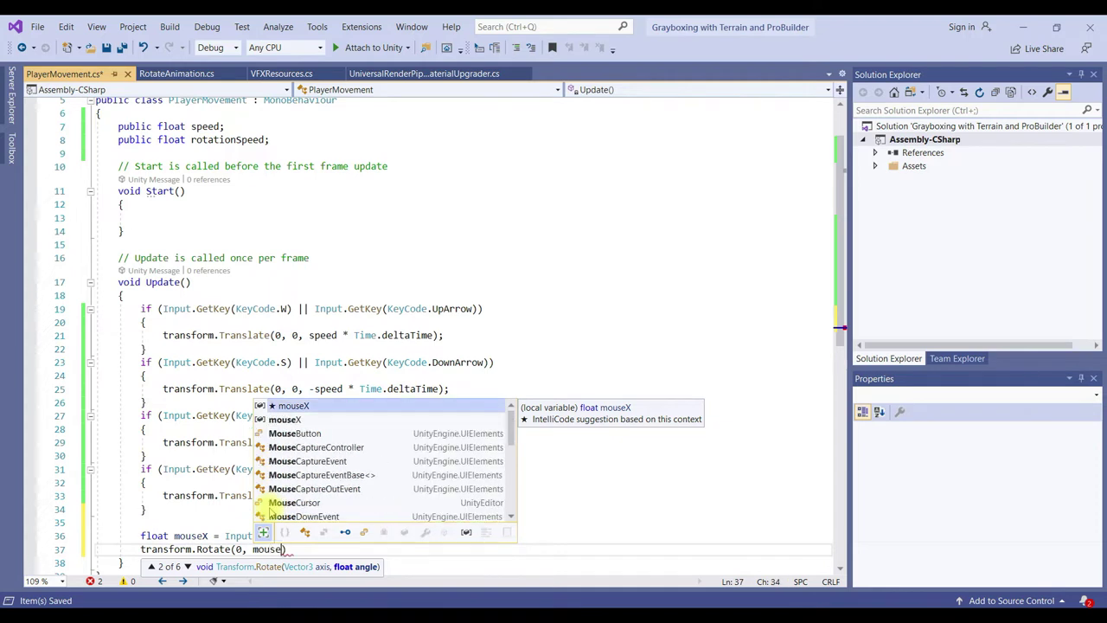
type("X * rota")
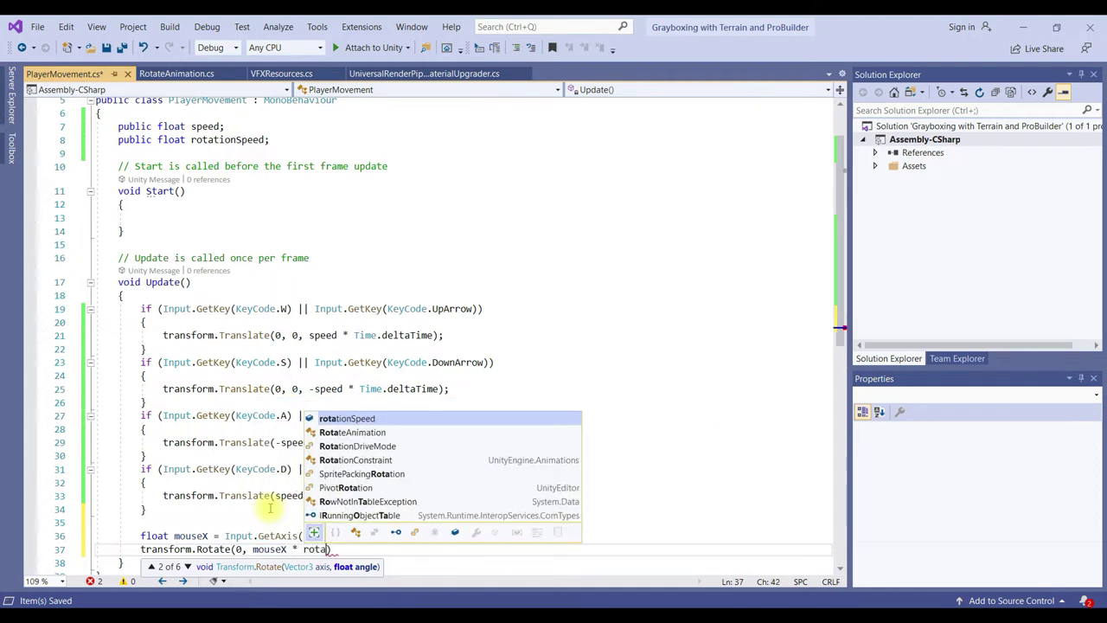
key("Tab")
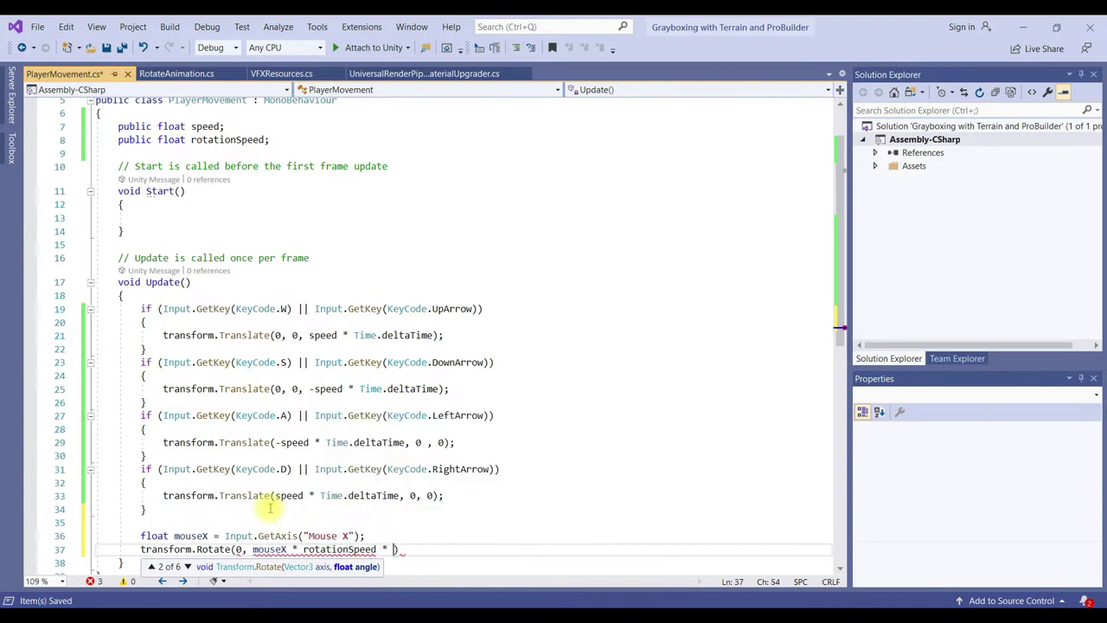
type("Time.de")
key("Tab")
type(", ")
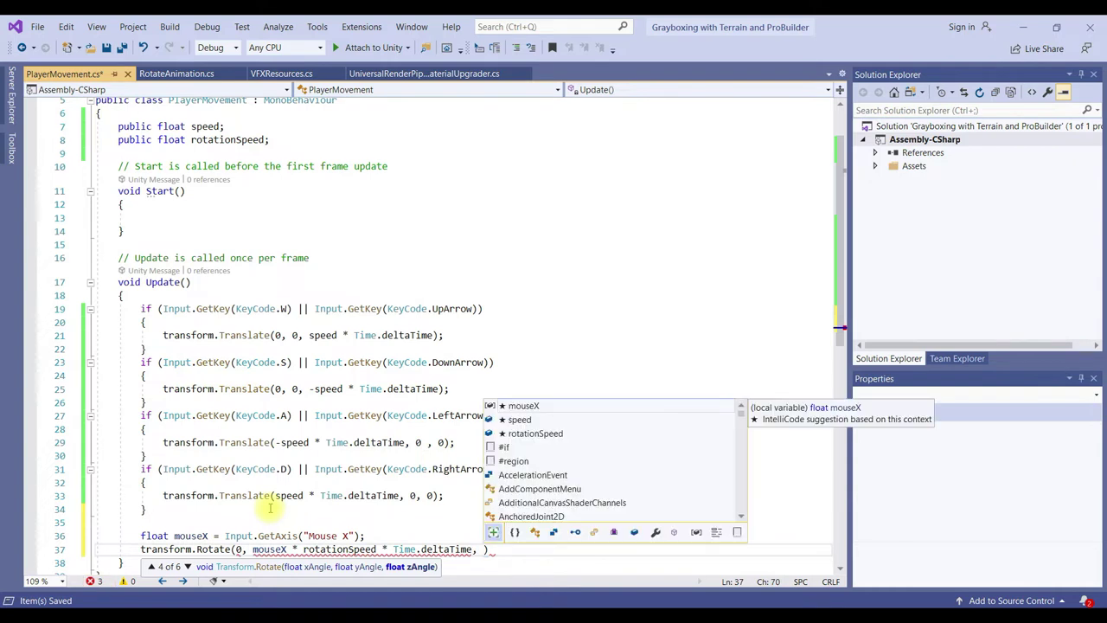
type("0)")
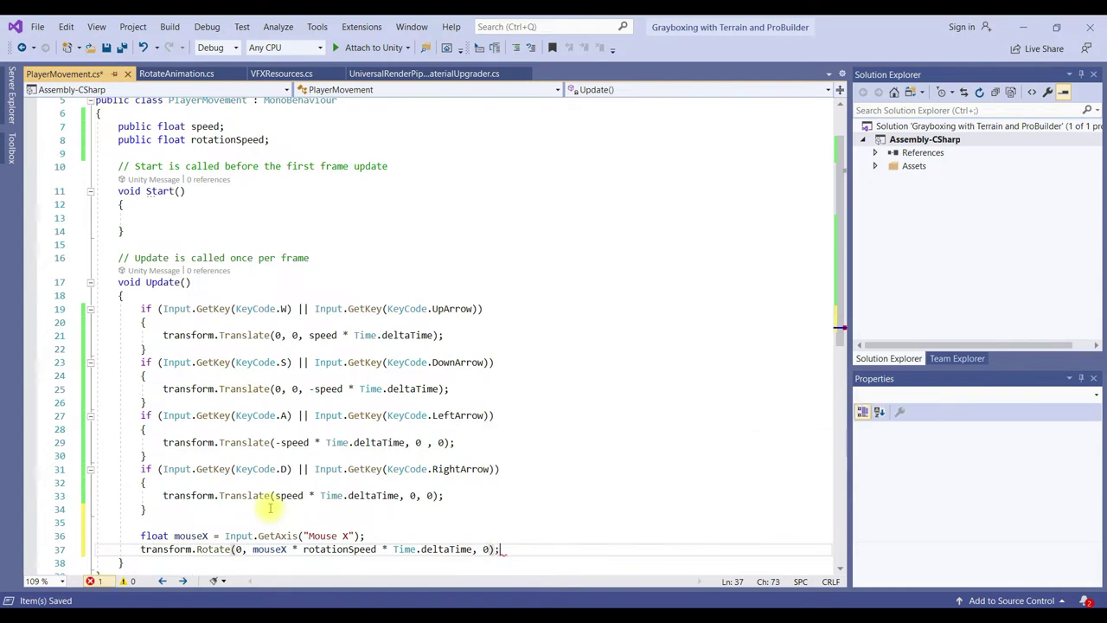
key("ctrl+s")
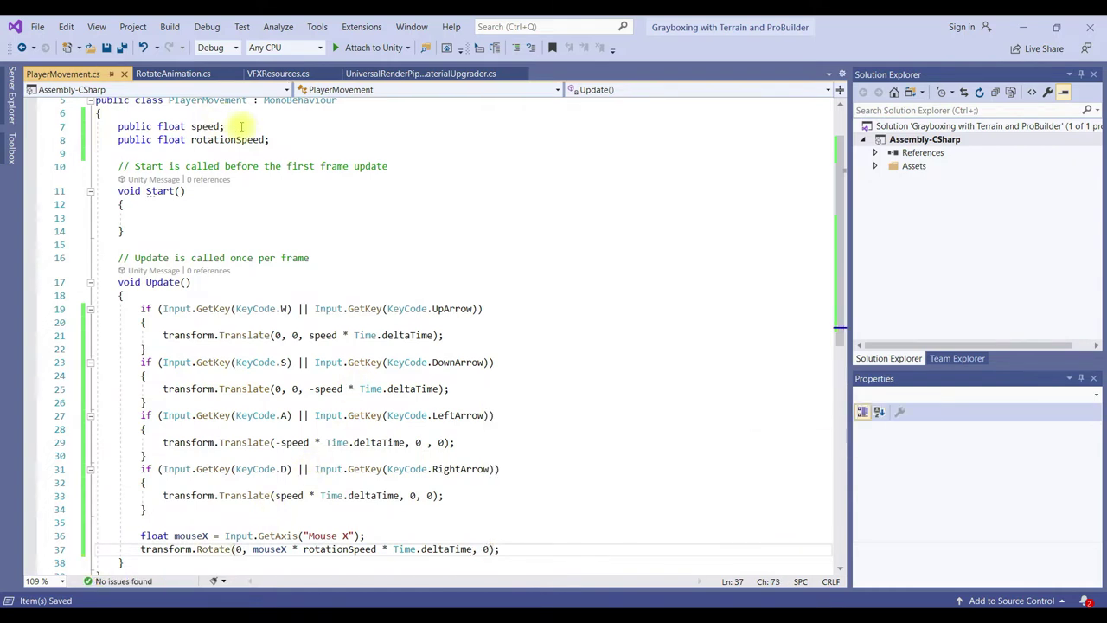
left_click(1021, 32)
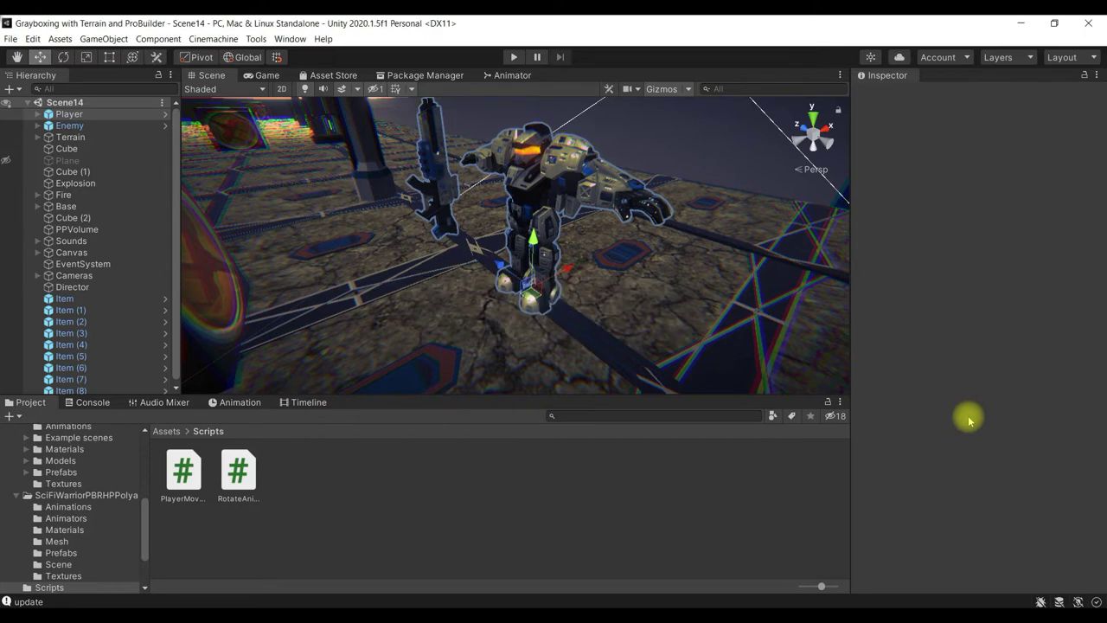
Set the Player Movement script's Rotation Speed to 150 and enter Play mode
left_click(969, 416)
type("1")
type("80")
key("Return")
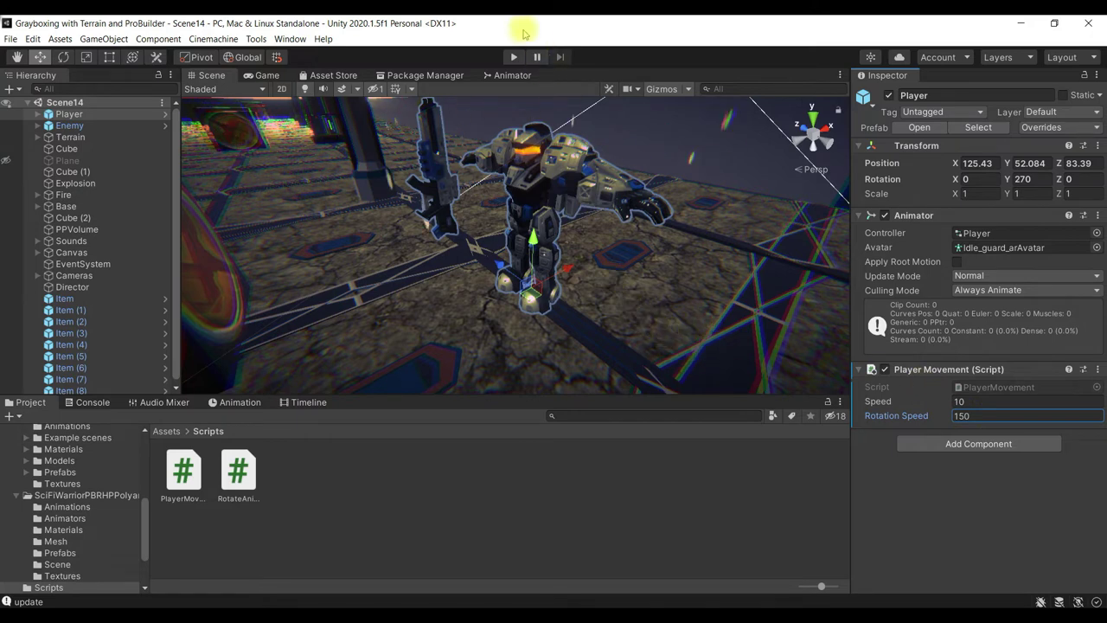
left_click(514, 57)
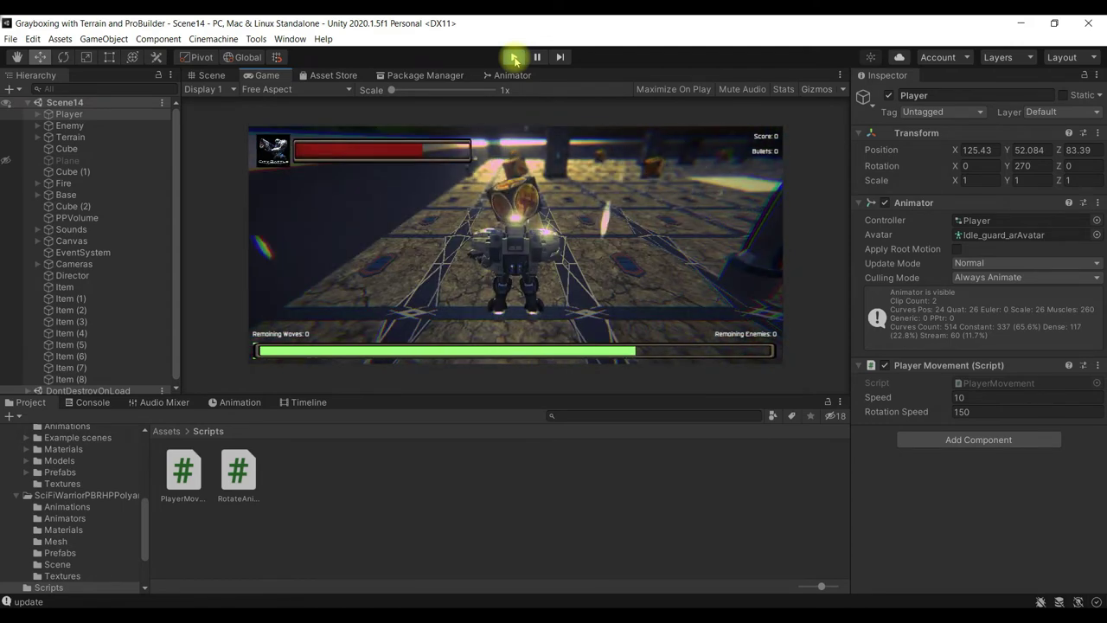
Steer the player with A and D in the Game view, then stop Play mode
left_click(638, 164)
key("a")
key("a")
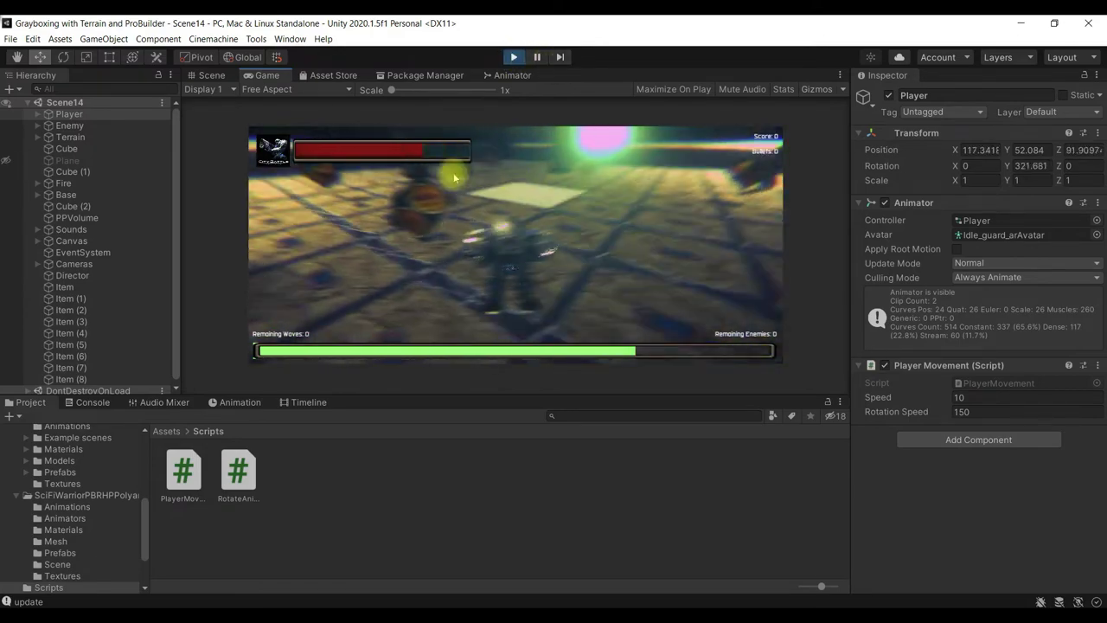
key("d")
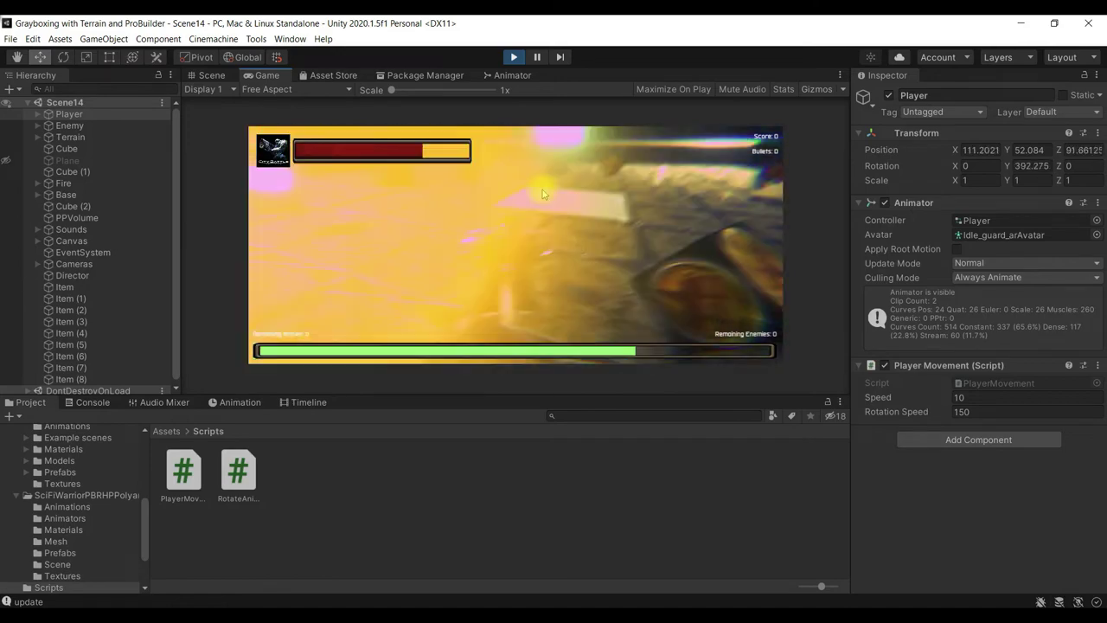
key("a")
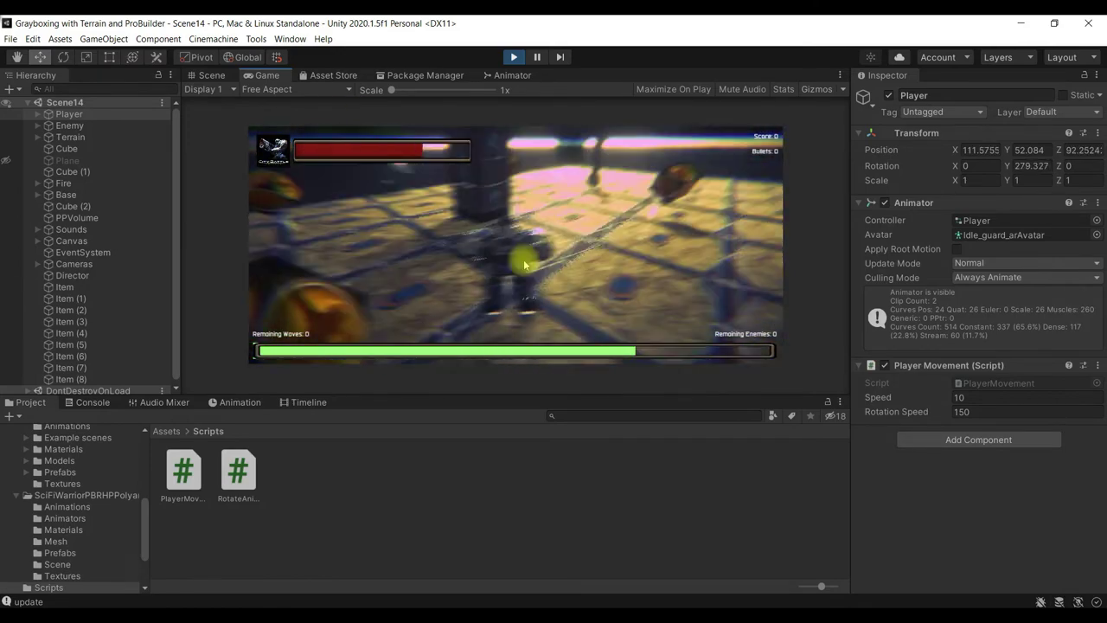
left_click(513, 57)
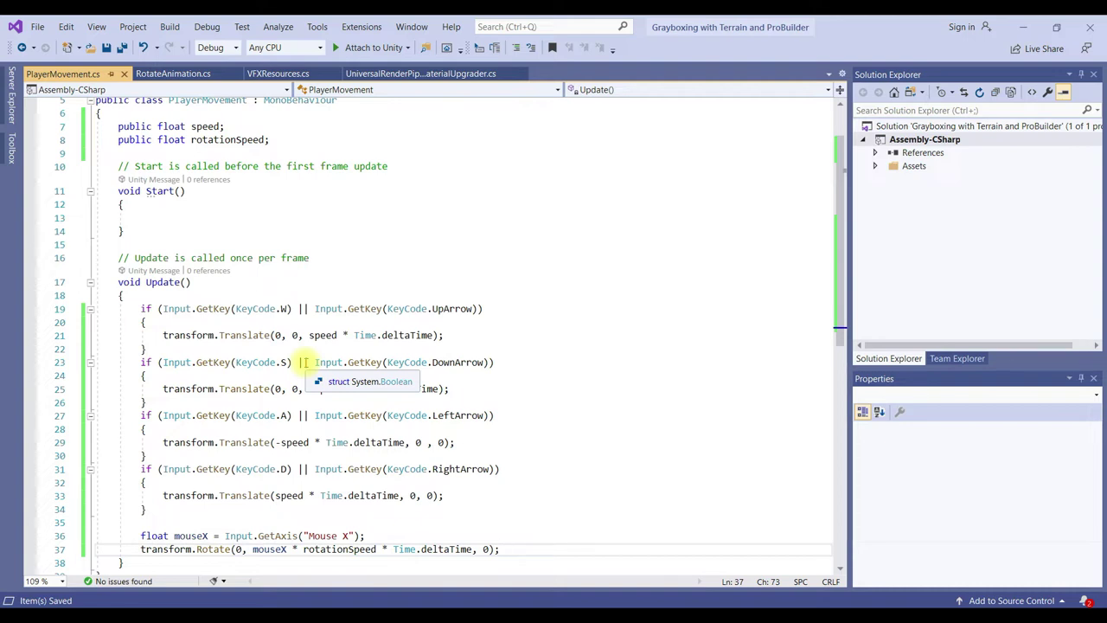
In Start(), add a Cursor.visible line to hide the cursor
left_click(217, 223)
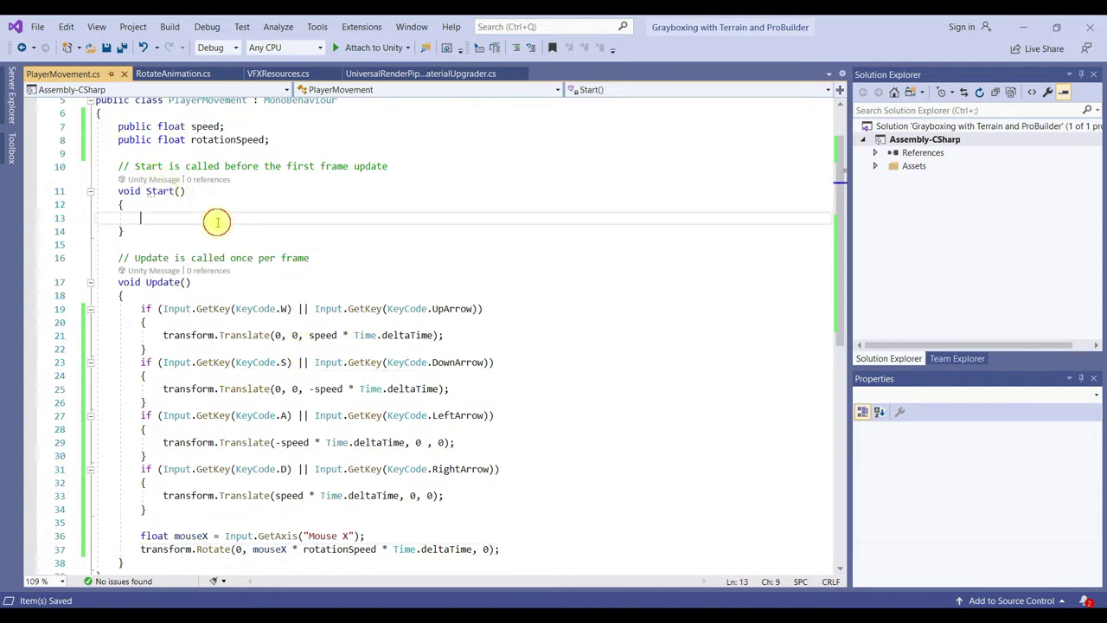
type("Cur")
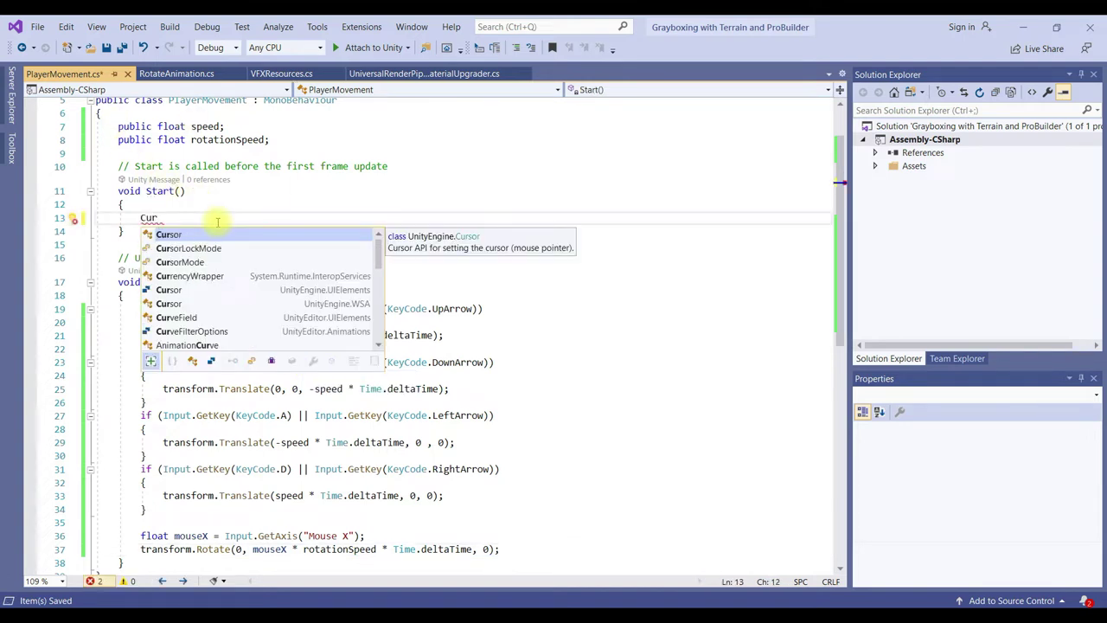
key("Tab")
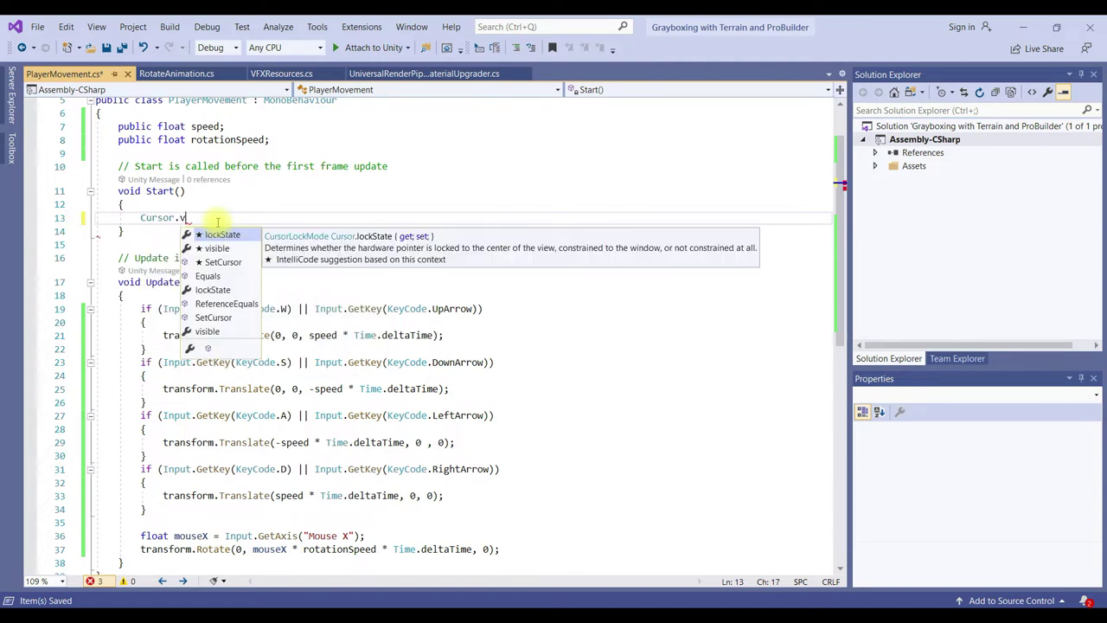
type("isible = false;")
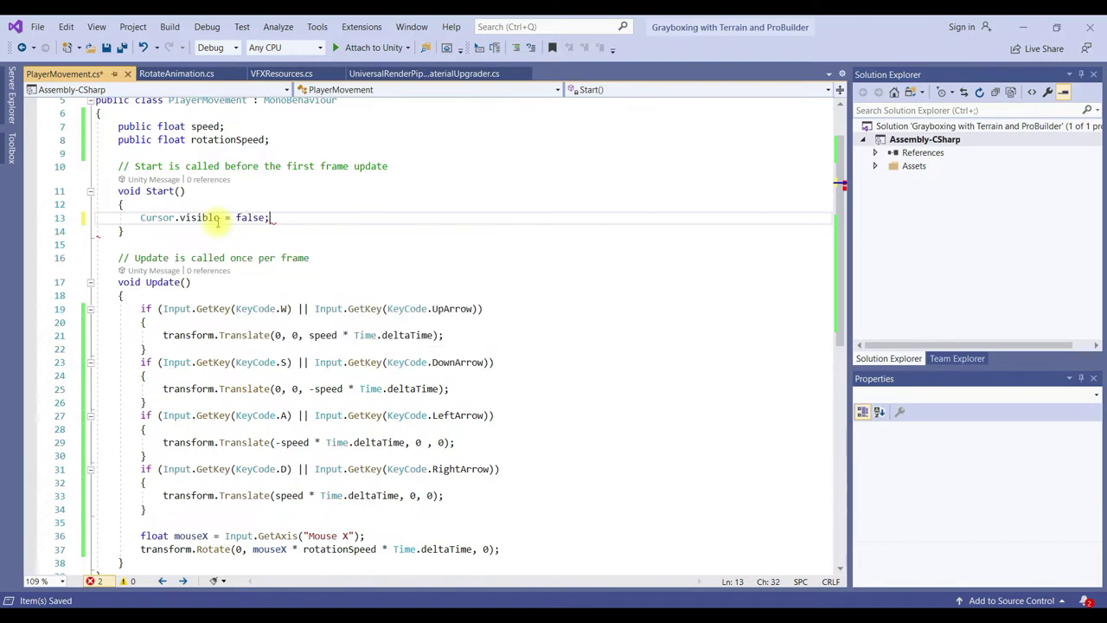
key("Return")
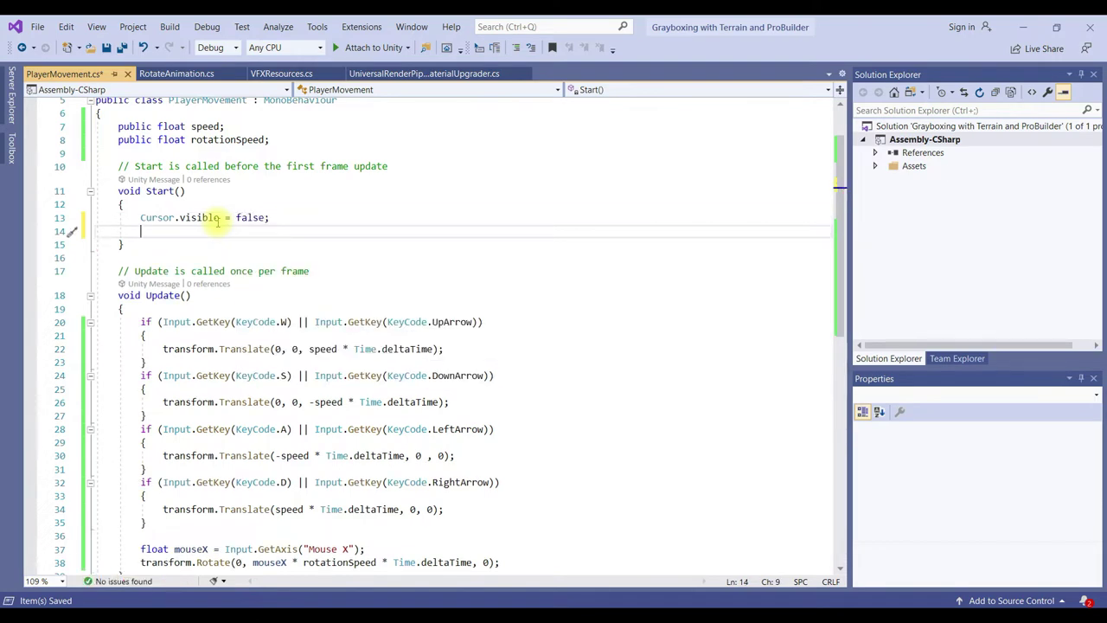
Add Cursor.lockState = CursorLockMode.Locked, save the script, and return to Unity
type("Cur")
key("Tab")
type(".")
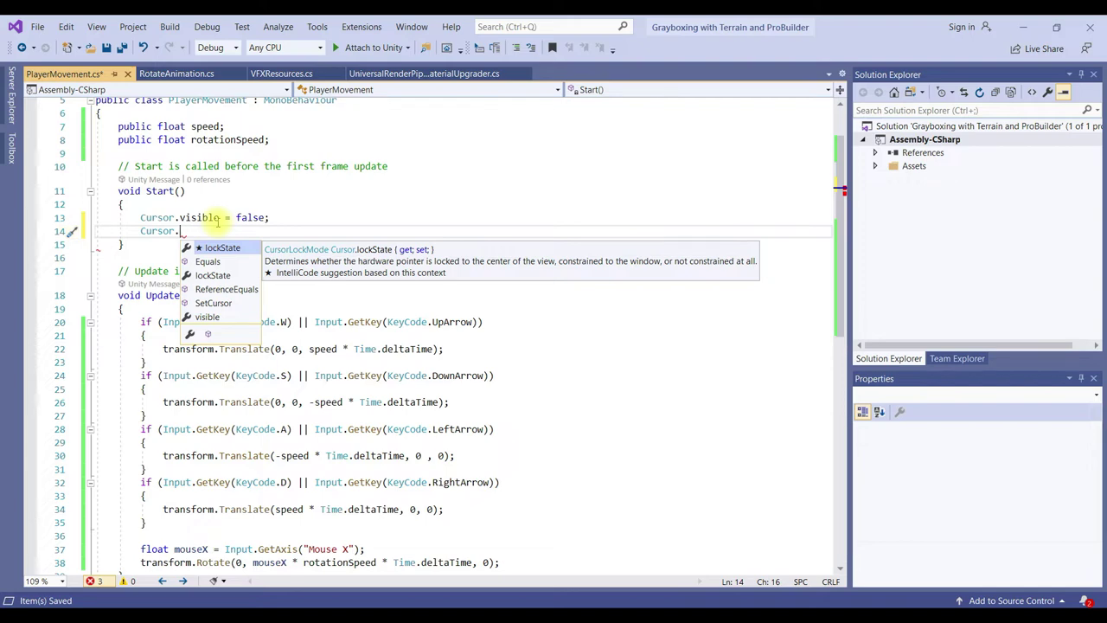
type("loc")
key("Tab")
type("=")
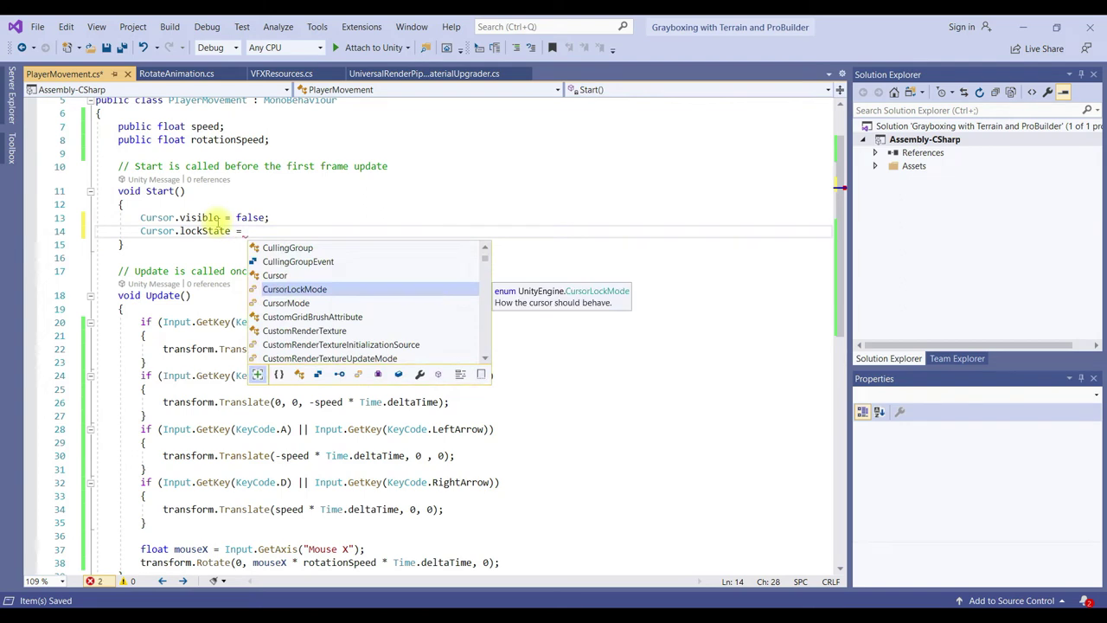
type(" C")
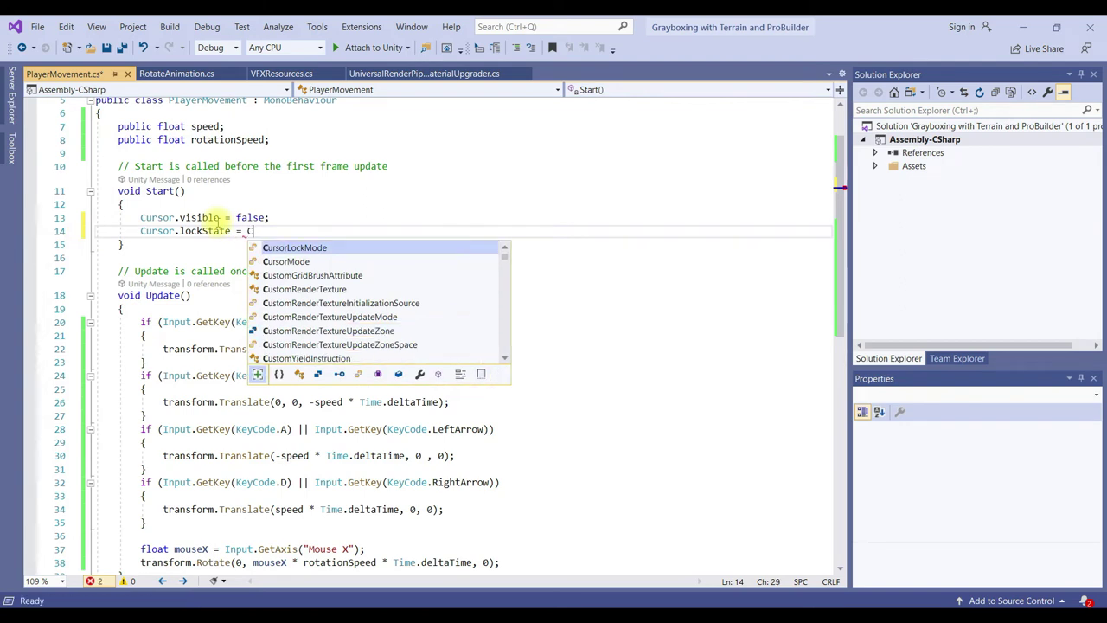
key("Tab")
type(".")
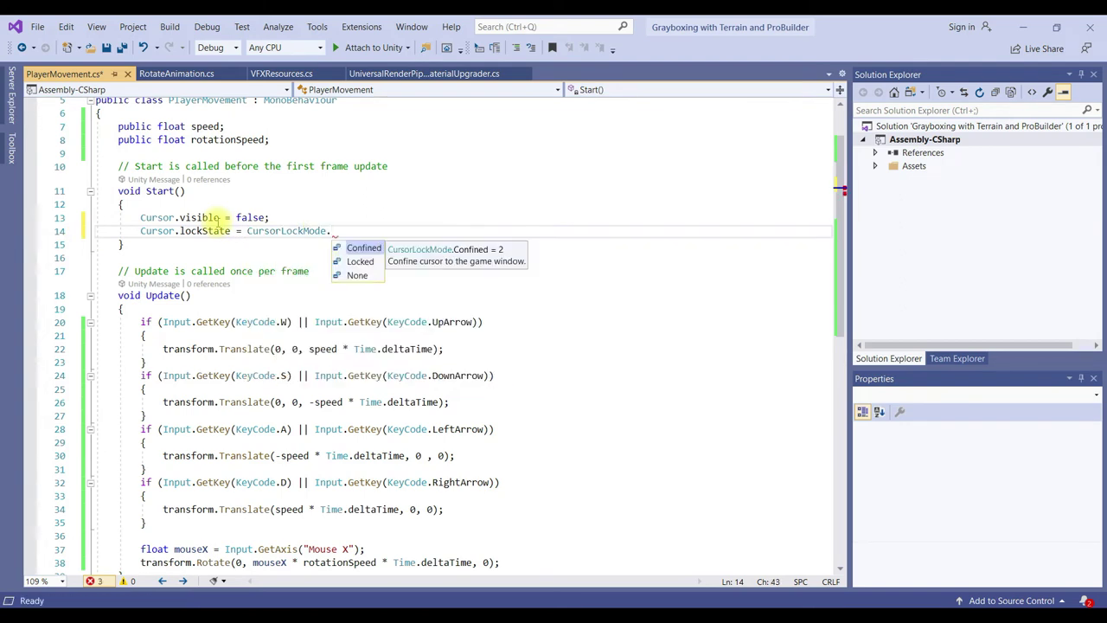
key("Down")
key("Tab")
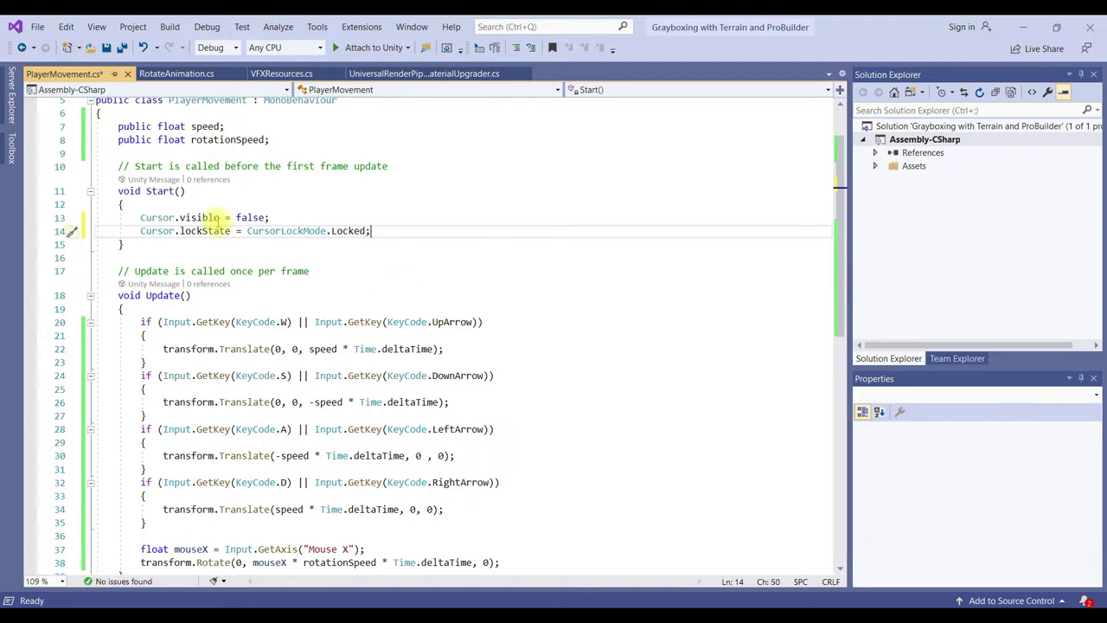
key("ctrl+s")
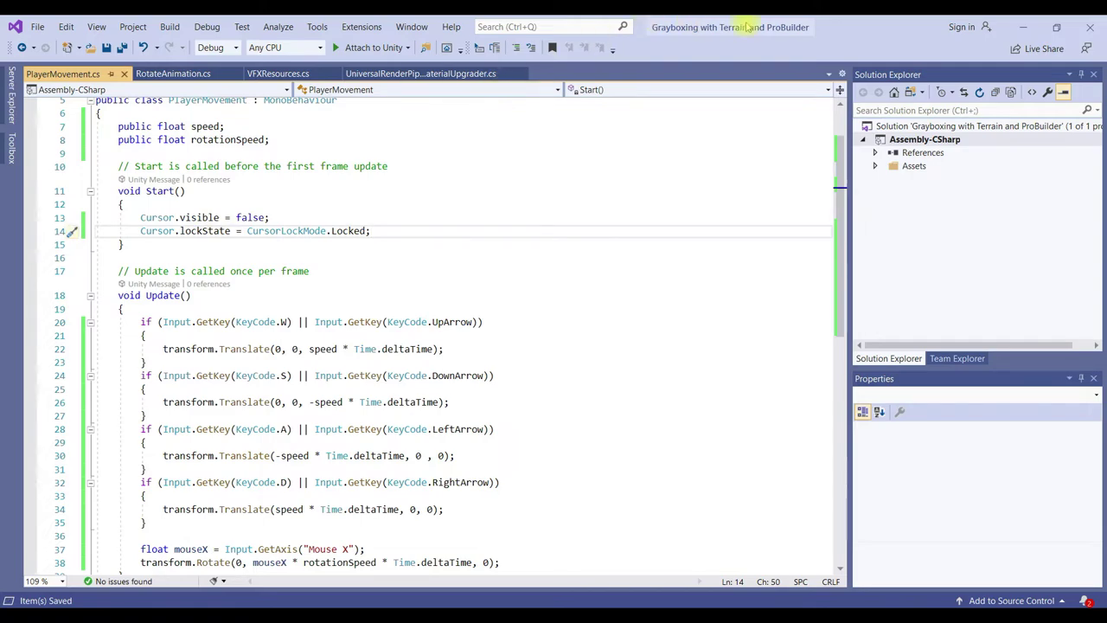
left_click(1023, 27)
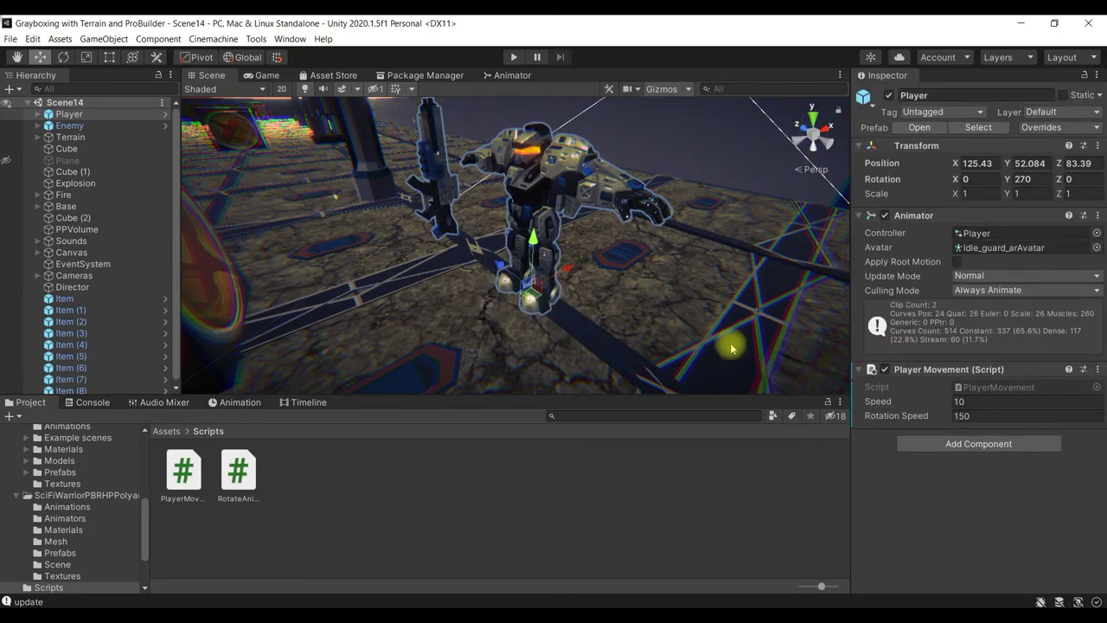
Play-test the scene, turning the player with A and D, then stop Play mode
left_click(513, 57)
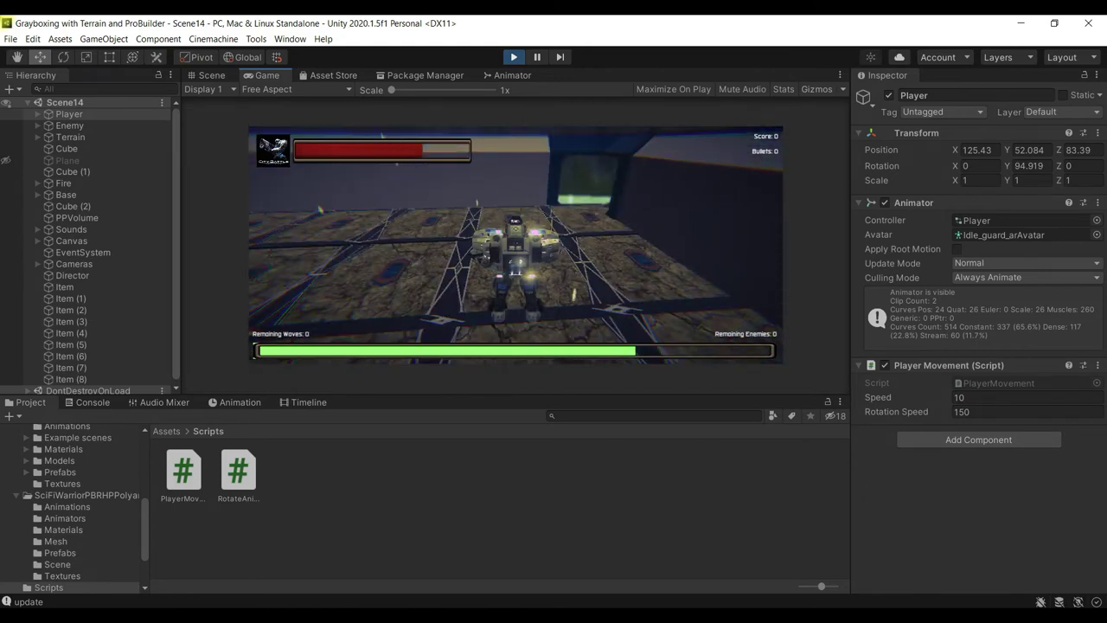
key("d")
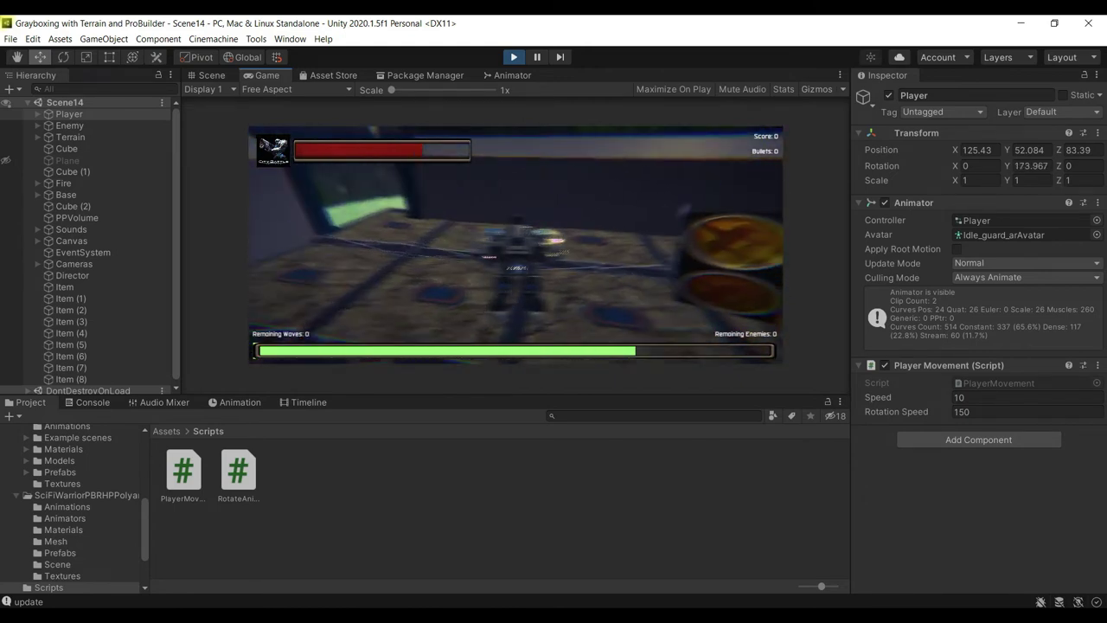
key("a")
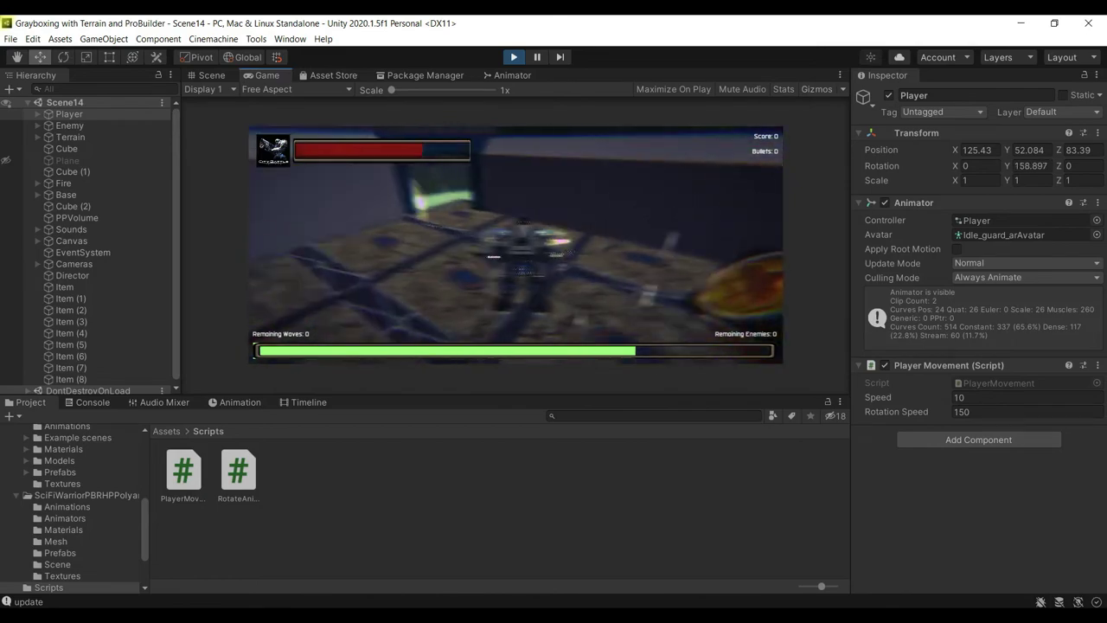
key("d")
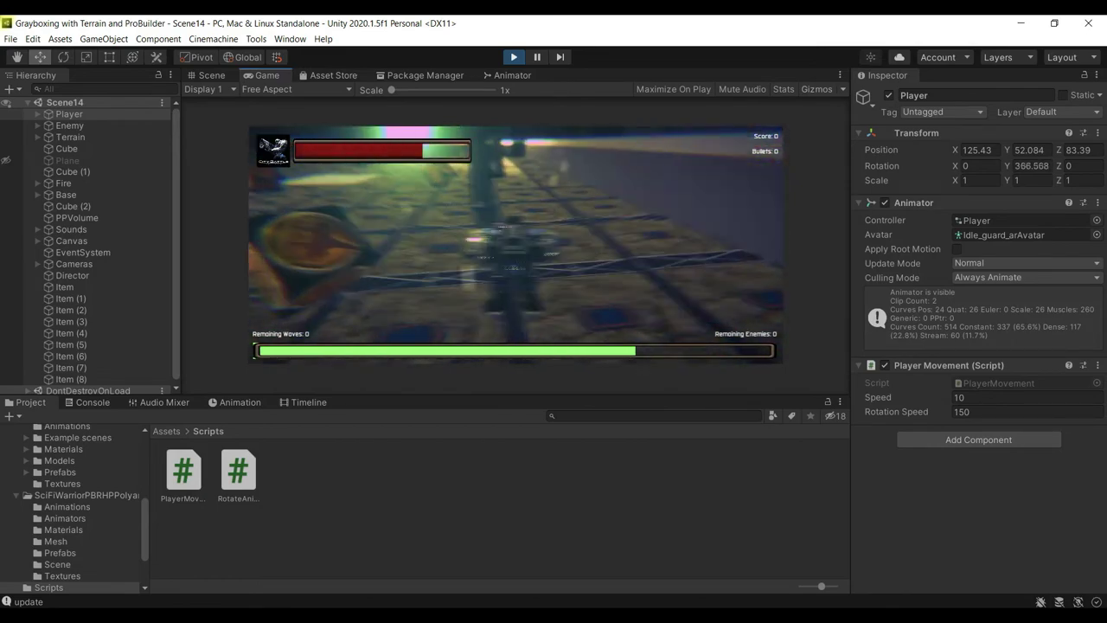
key("d")
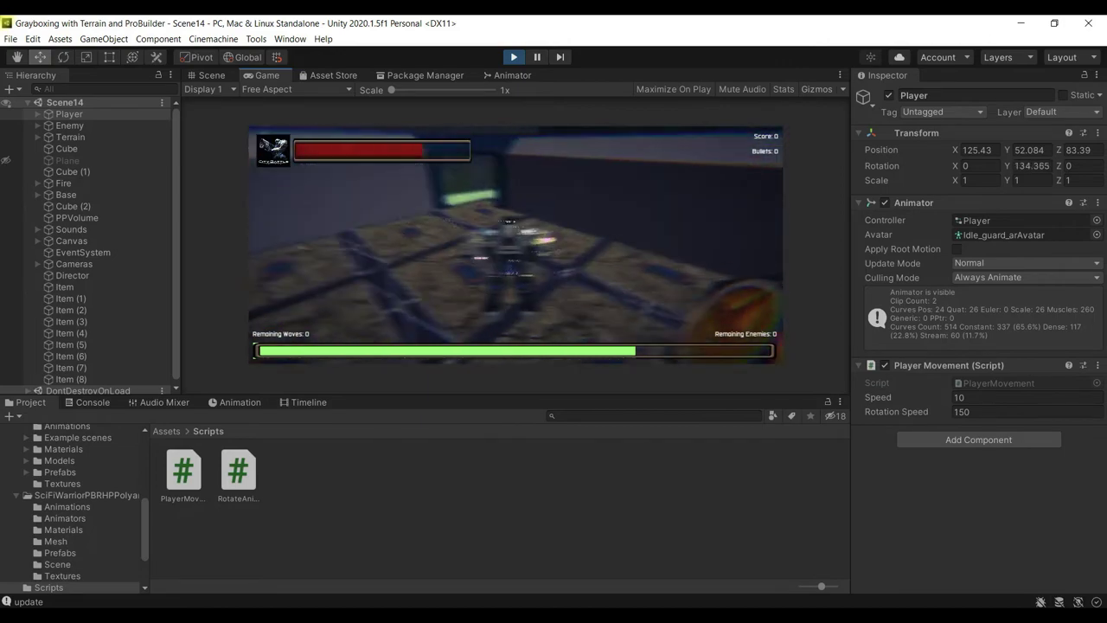
key("d")
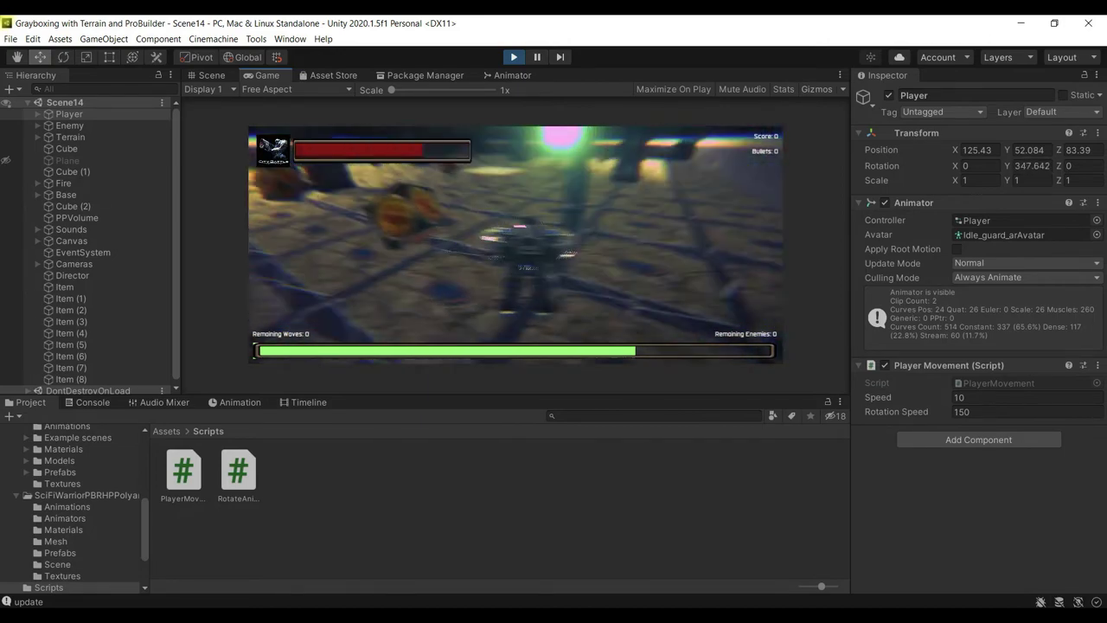
key("d")
key("a")
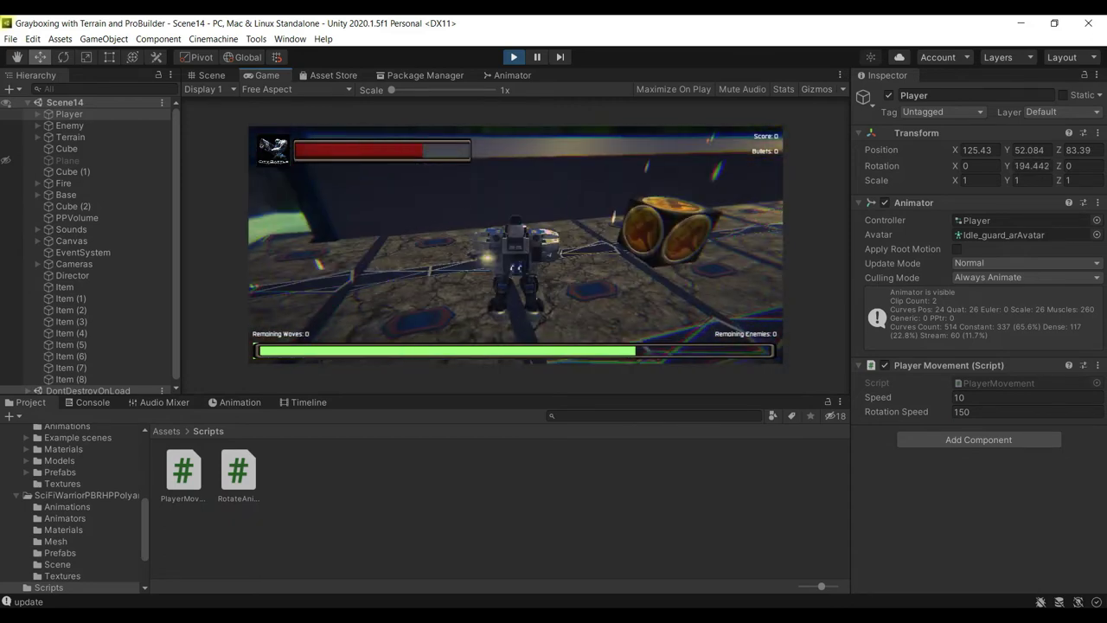
key("d")
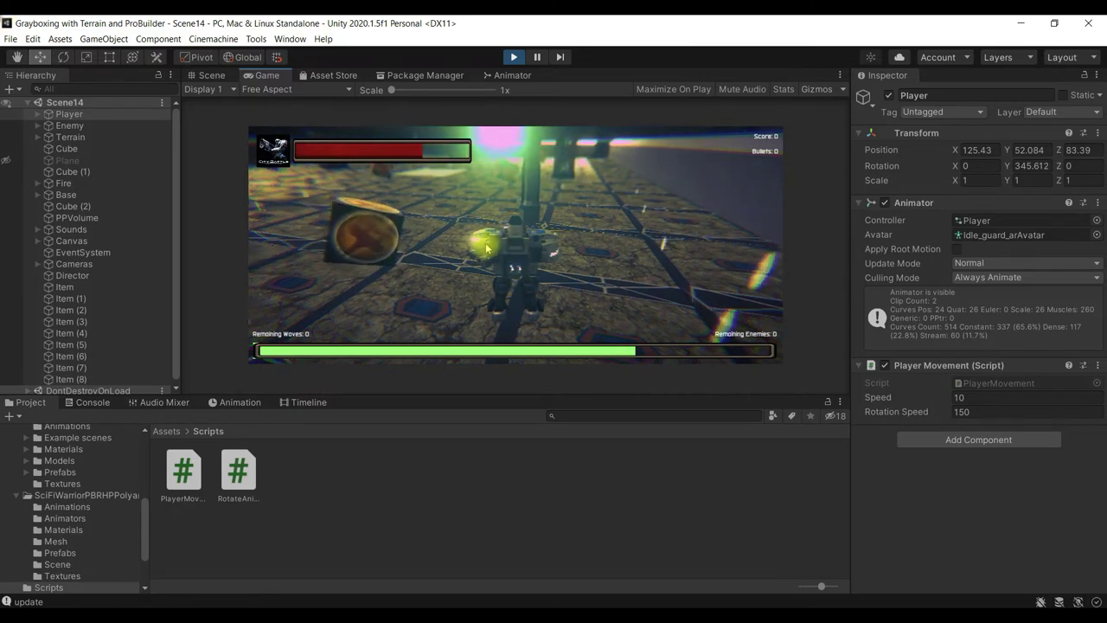
key("a")
left_click(515, 57)
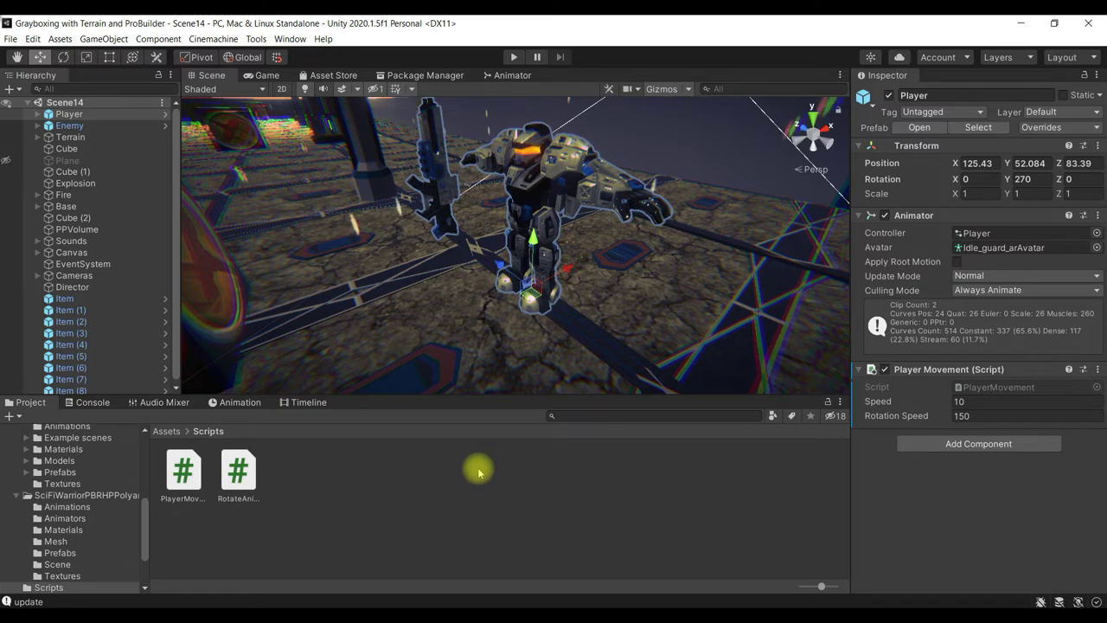
right_click(321, 520)
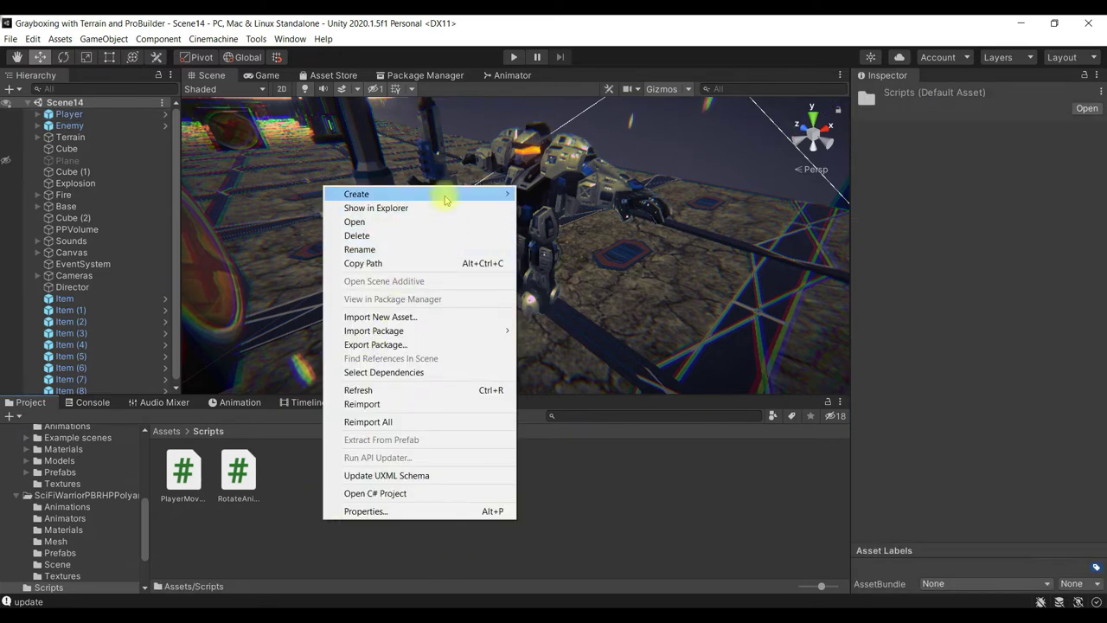
Create a C# script named PlayerShooting in the Scripts folder and select it
mouse_move(445, 198)
left_click(591, 76)
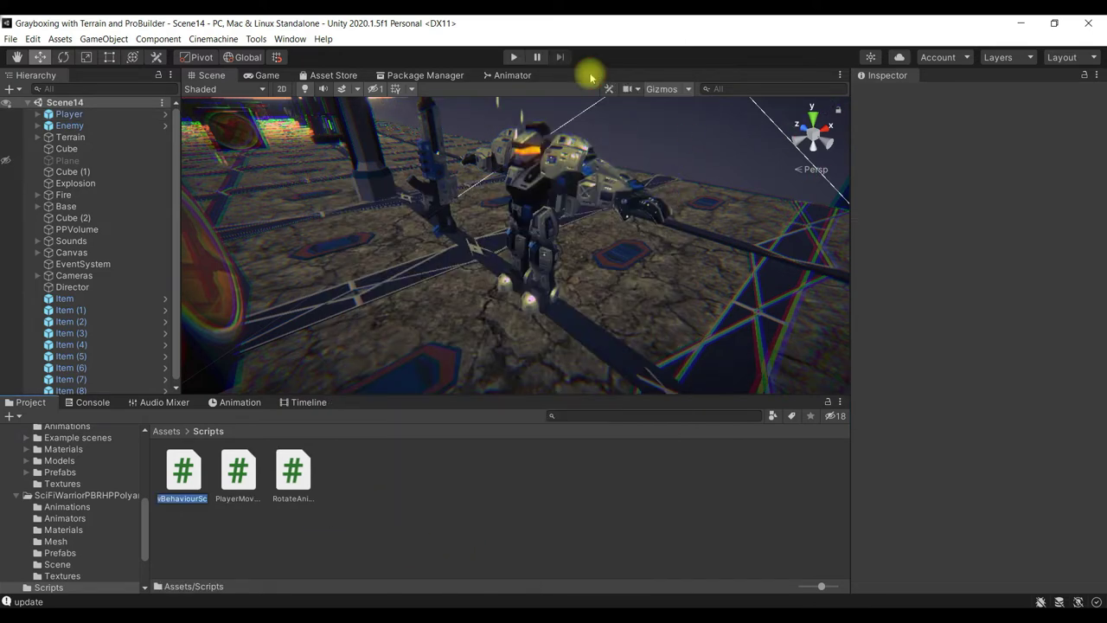
type("Player")
type("Shooting")
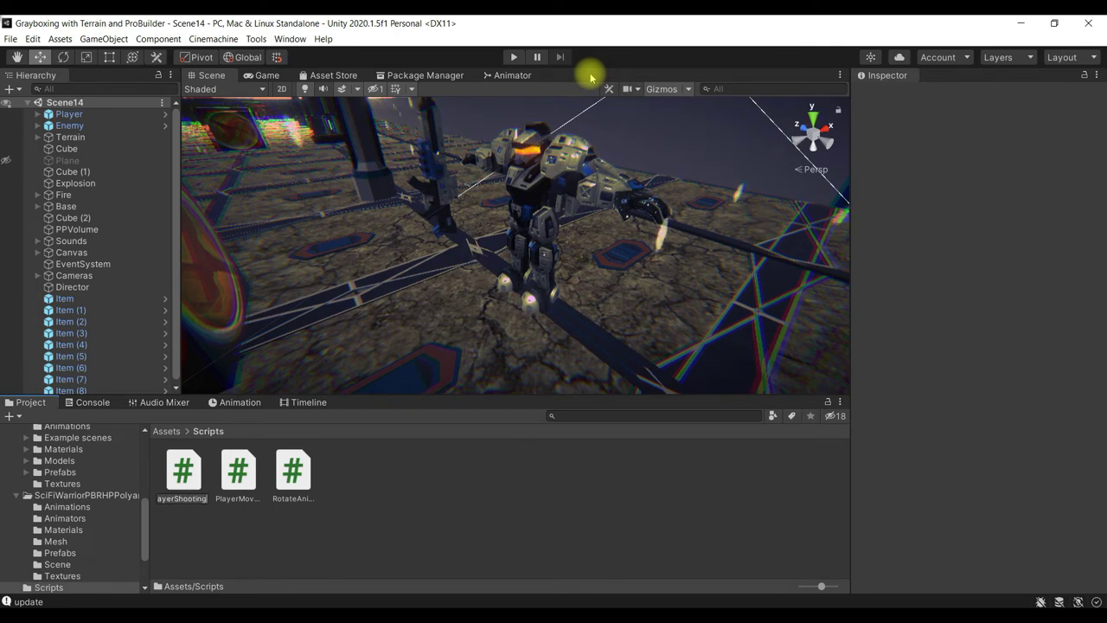
left_click(589, 74)
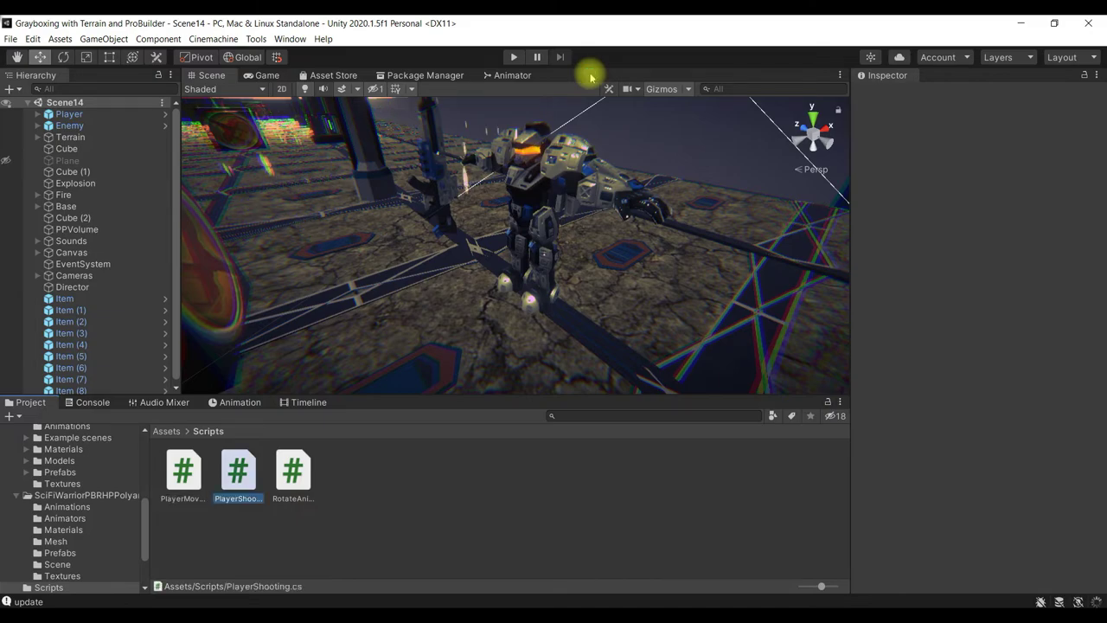
key("Return")
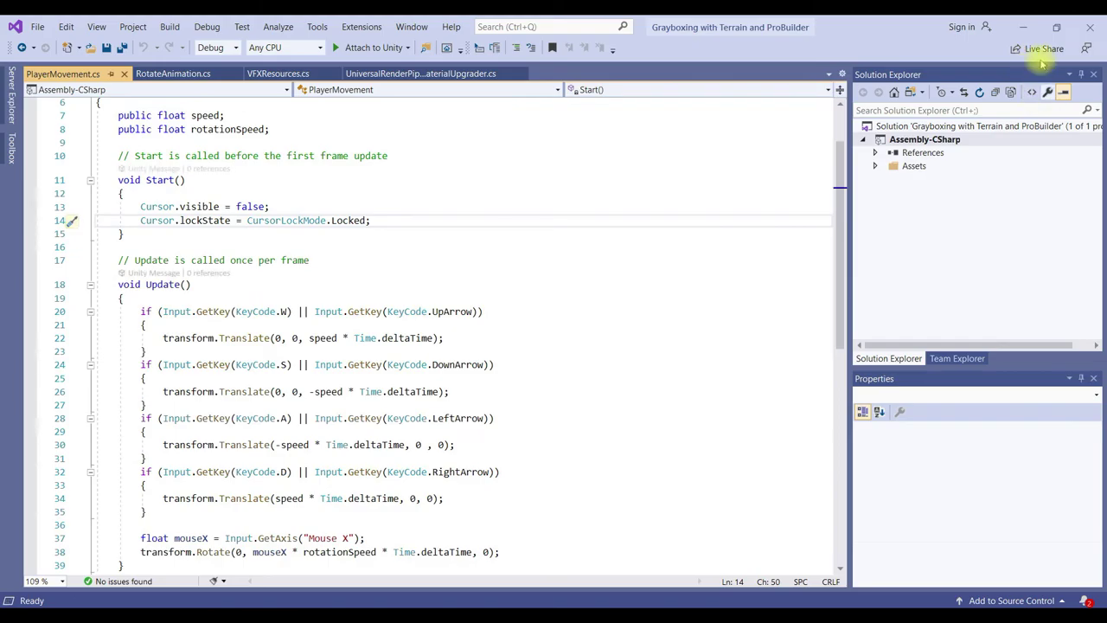
left_click(1023, 27)
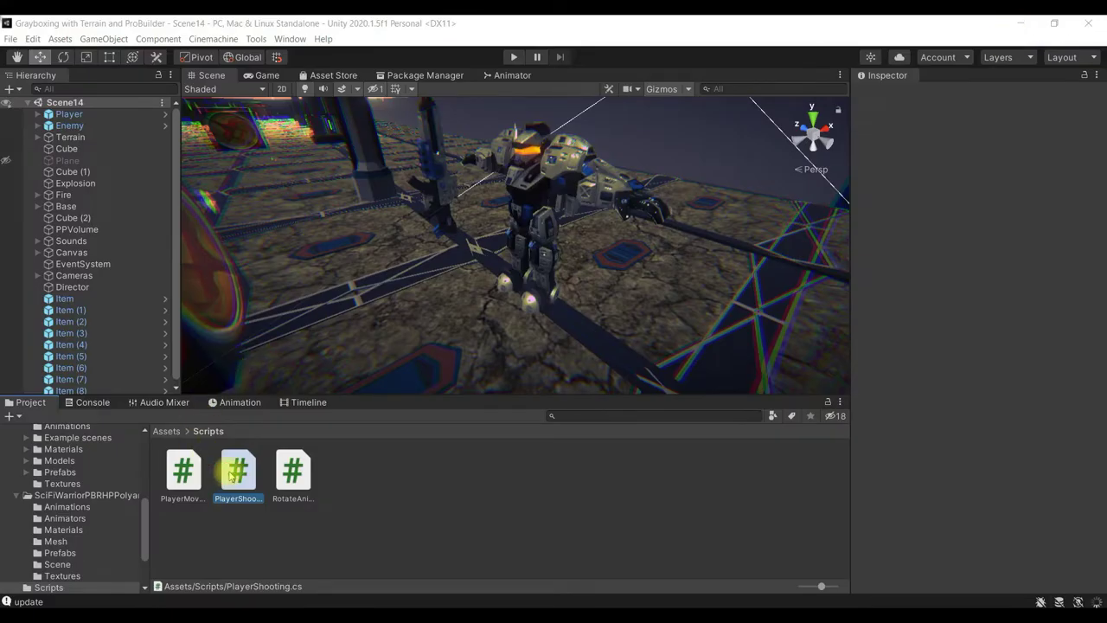
left_click(230, 475)
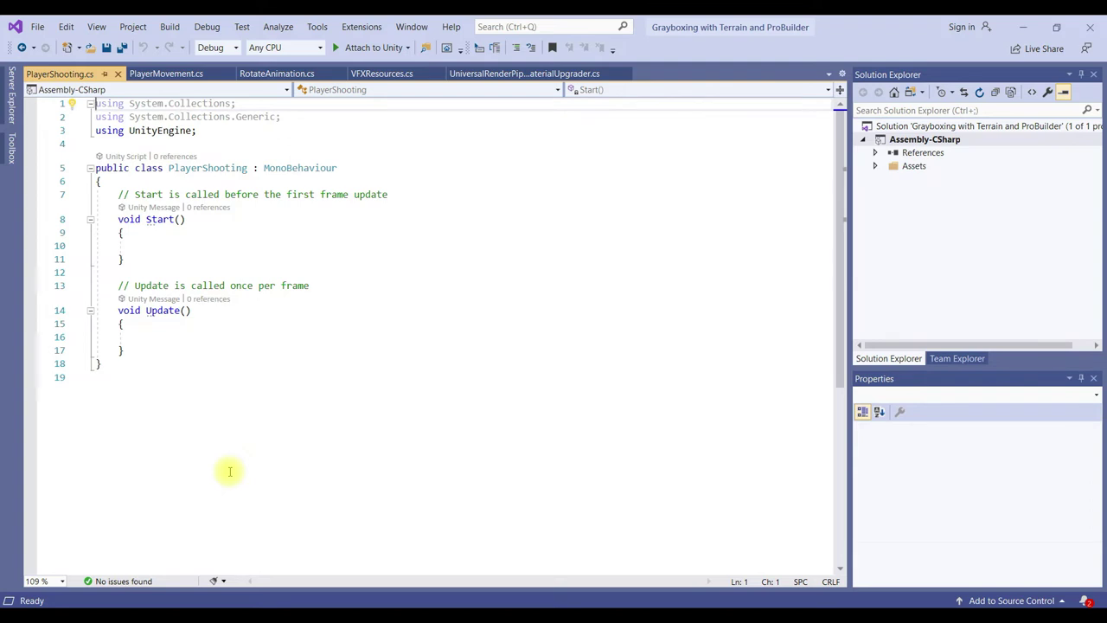
Declare public GameObject fields prefab and shootPoint in PlayerShooting and save it
left_click(421, 192)
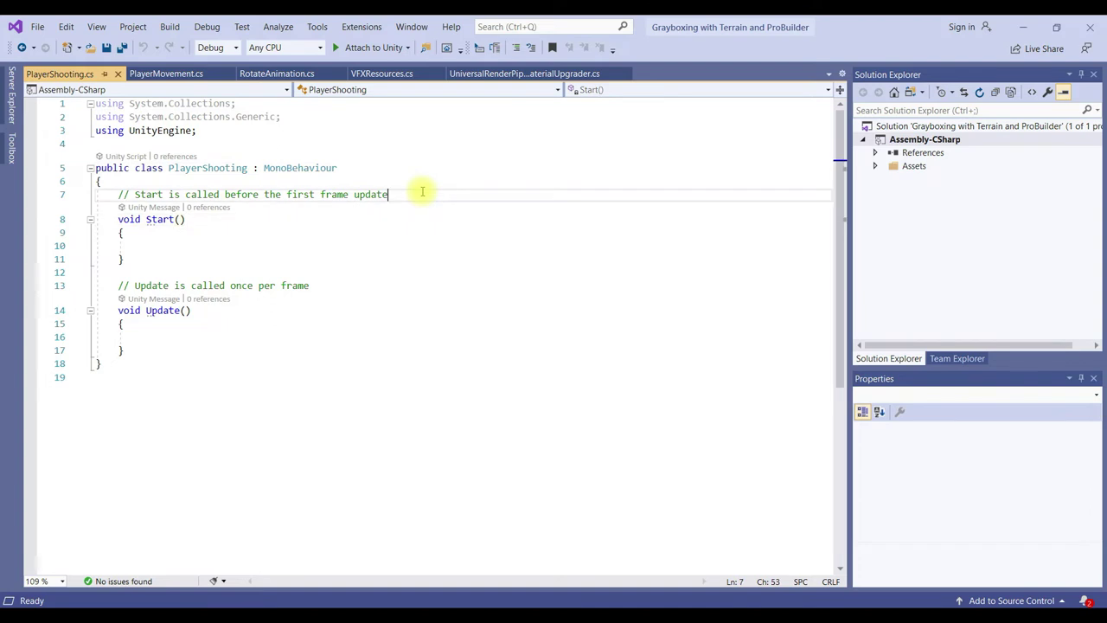
key("ctrl+Return")
type("ublic Game")
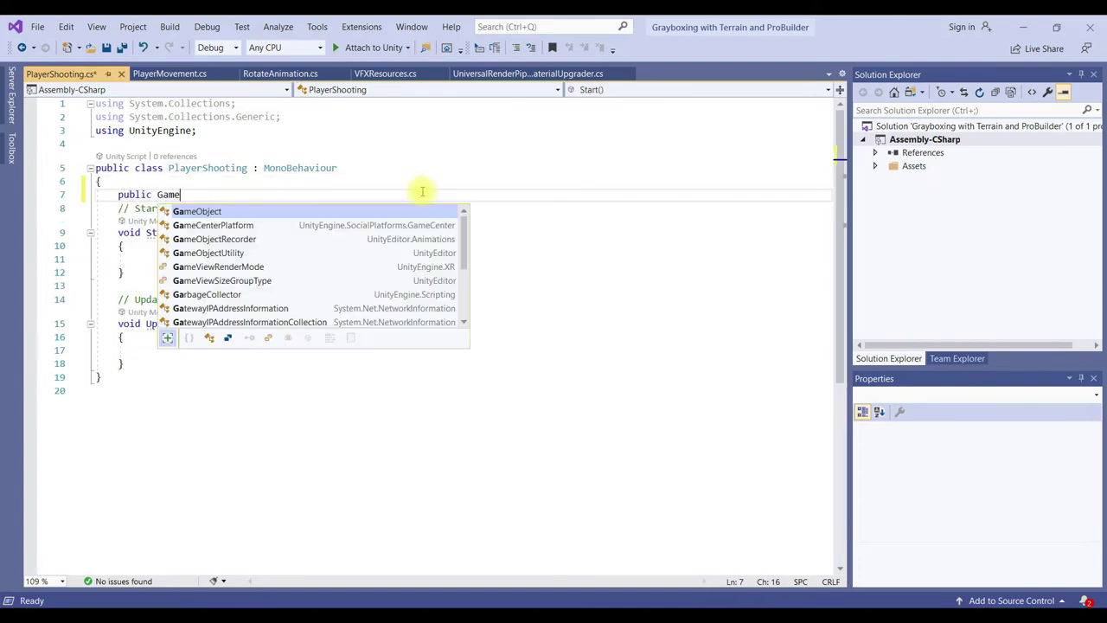
key("Tab")
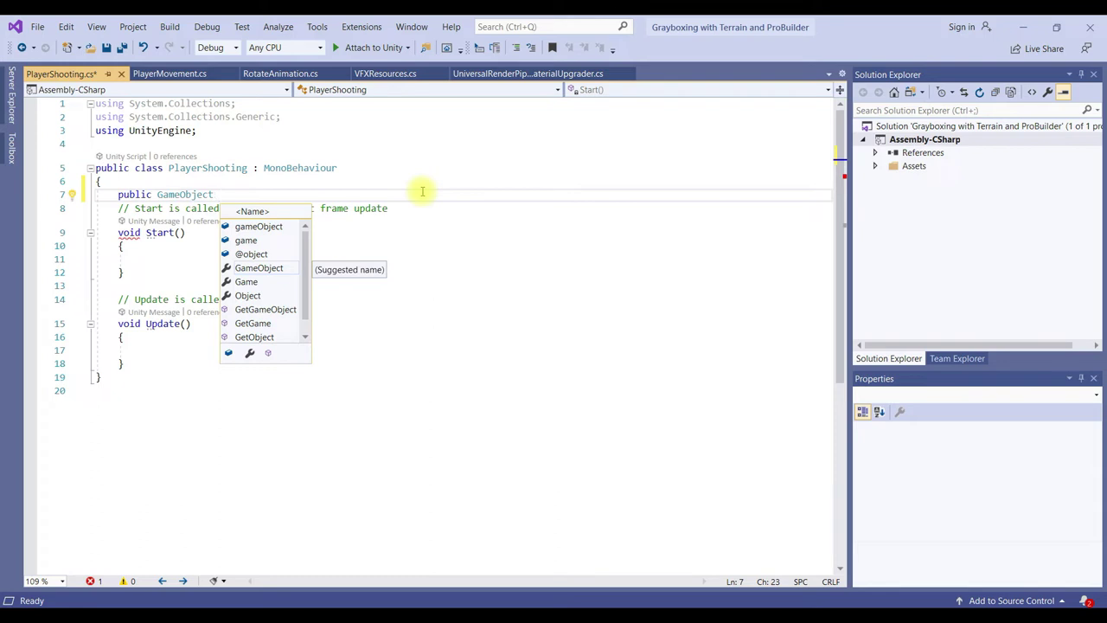
type("pr")
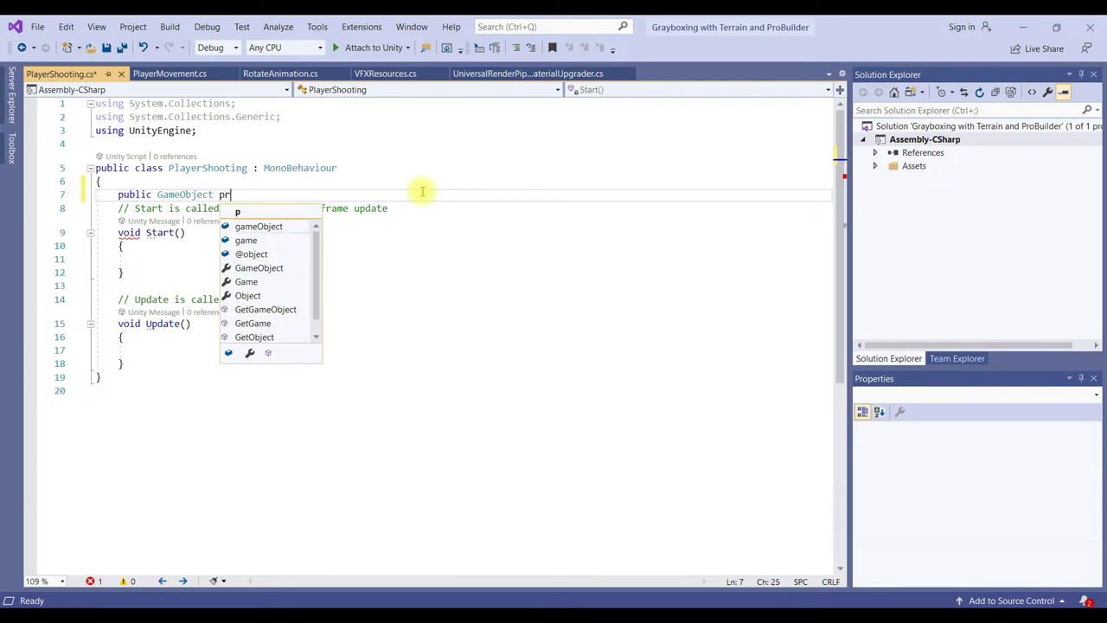
type("efab;")
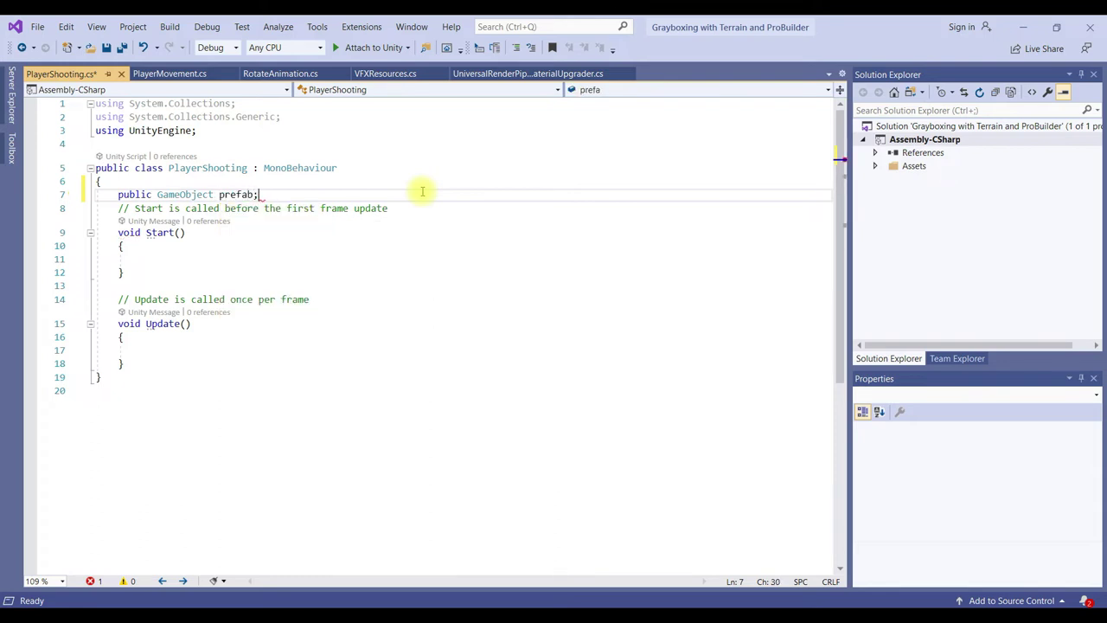
key("Return")
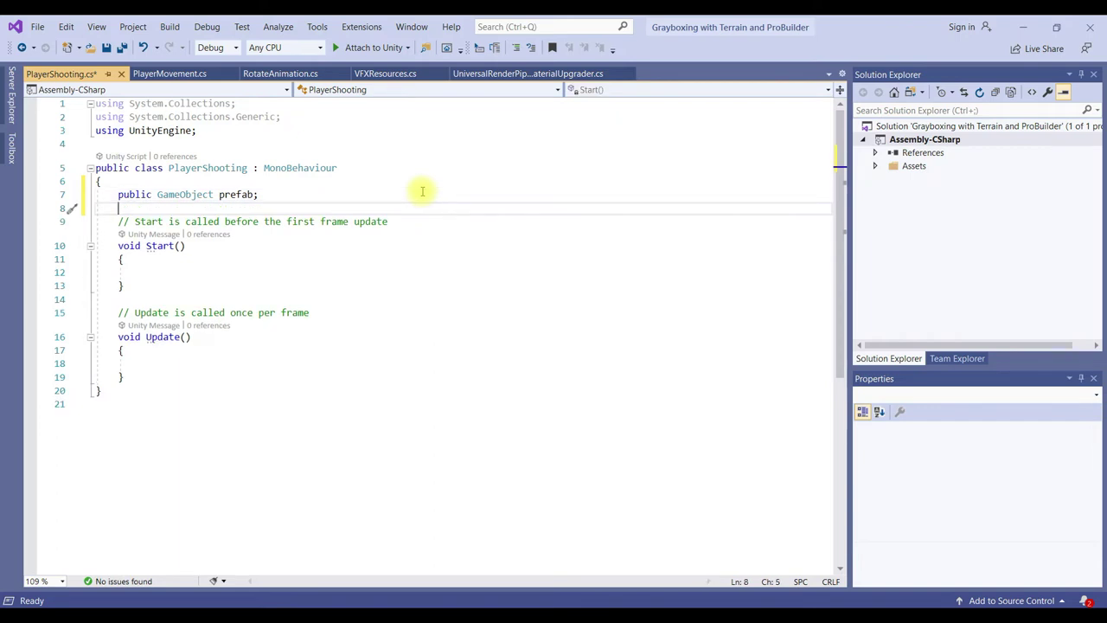
type("public")
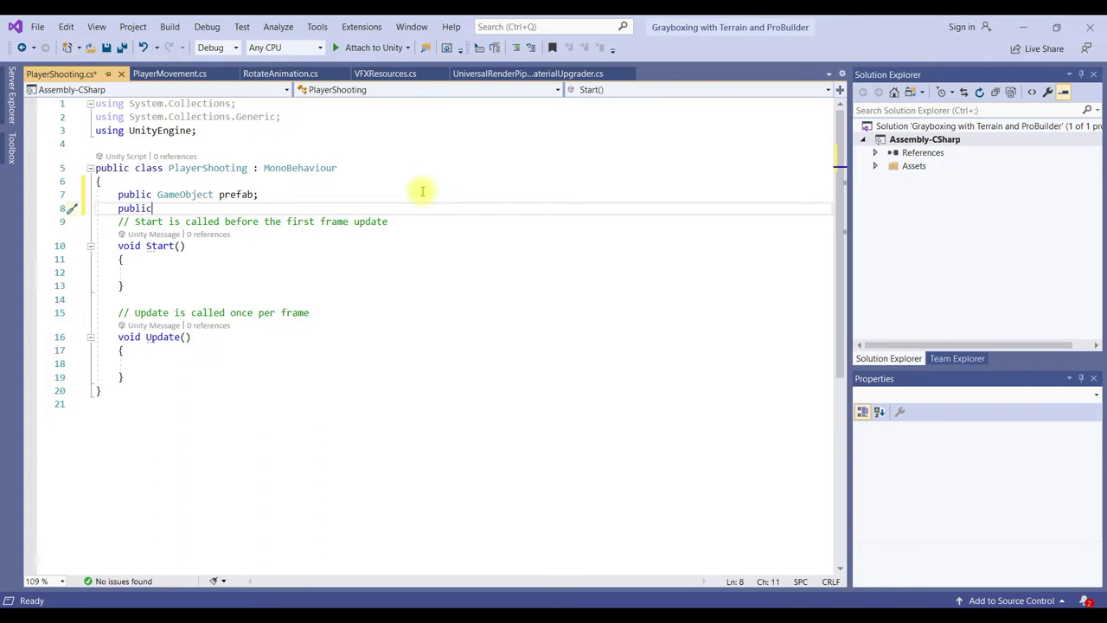
type(" GameObject ")
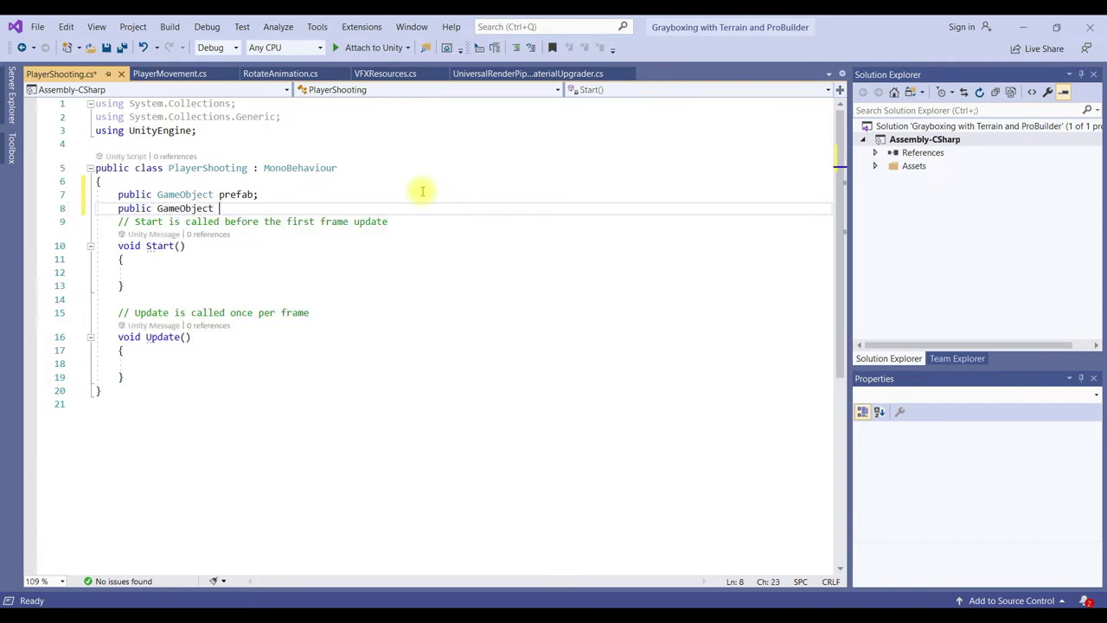
type("s")
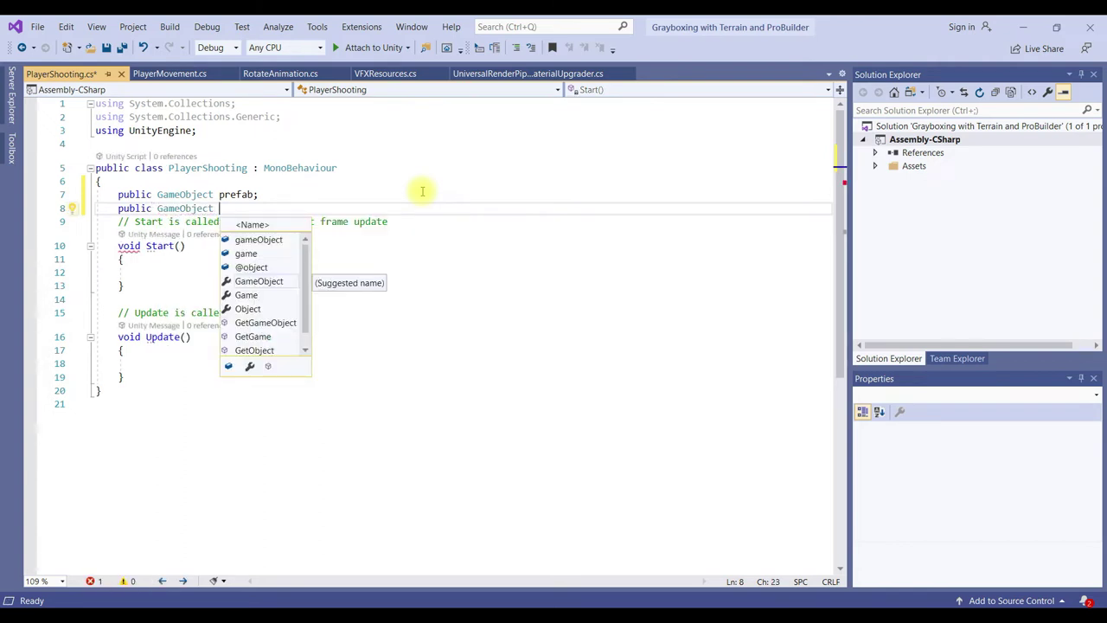
type("hoot")
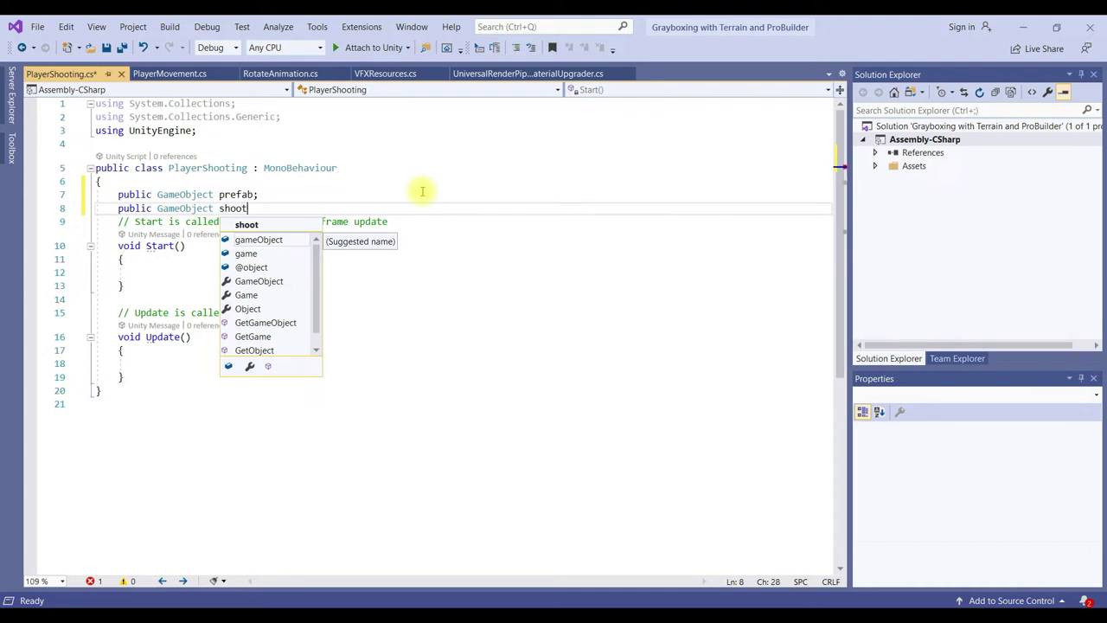
type("Point")
type(";")
key("Return")
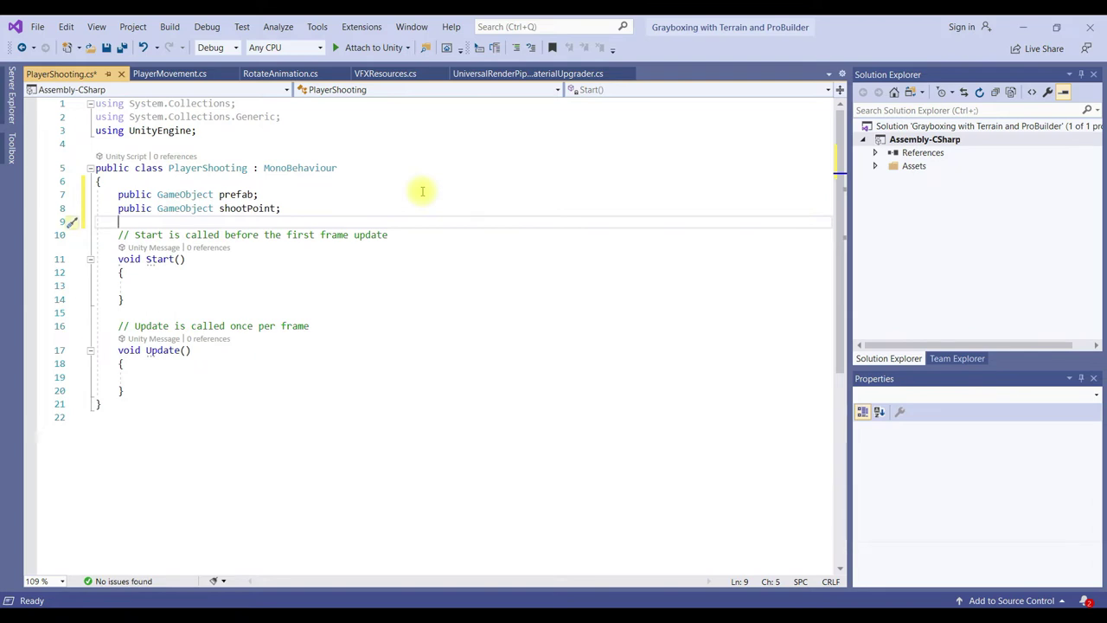
key("ctrl+s")
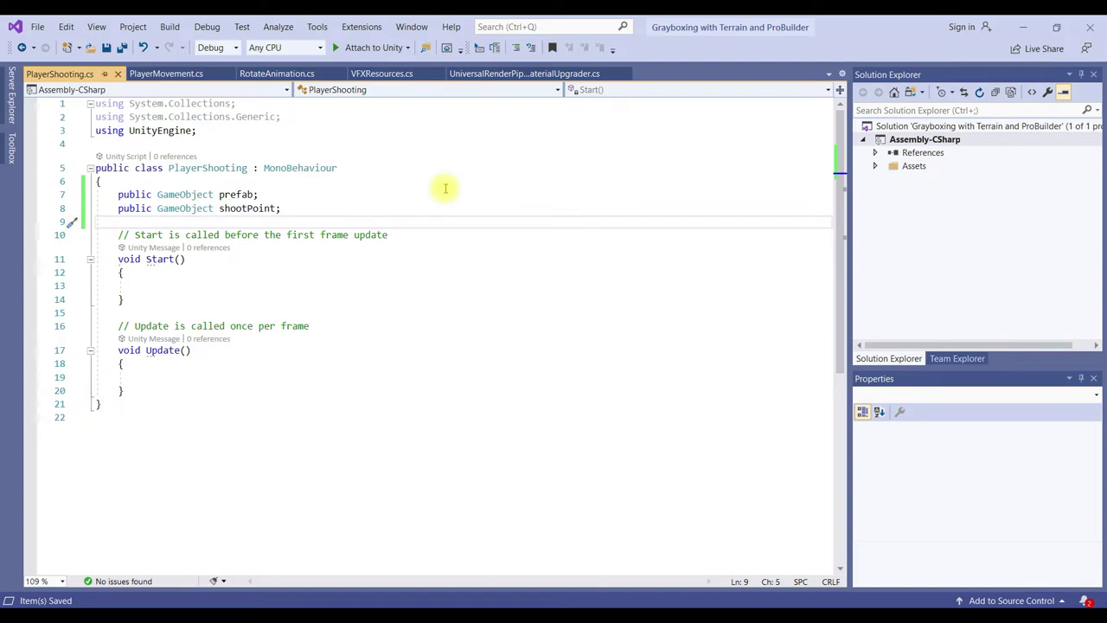
Add float lastShootTime and public float fireRate fields, then save the script
key("Return")
type("float ")
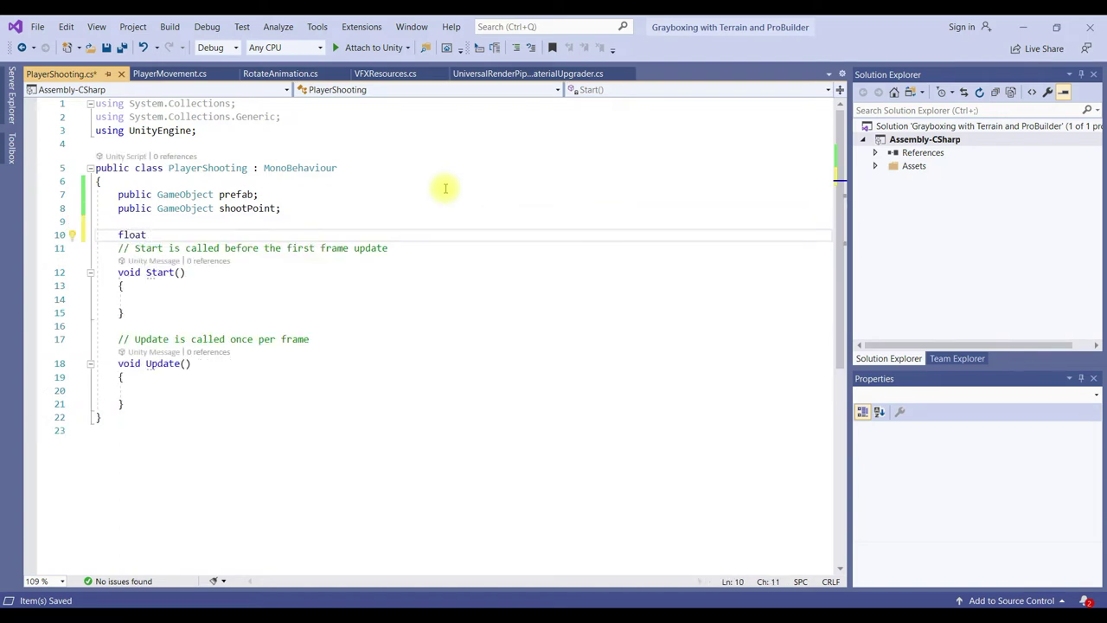
type("last")
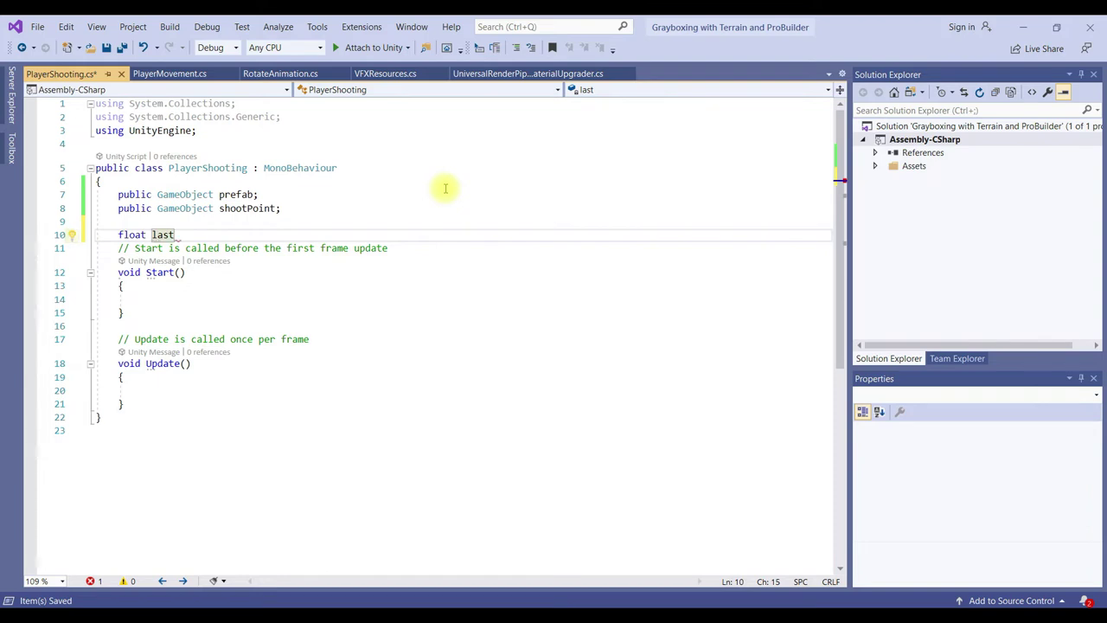
type("S")
type("hootTim")
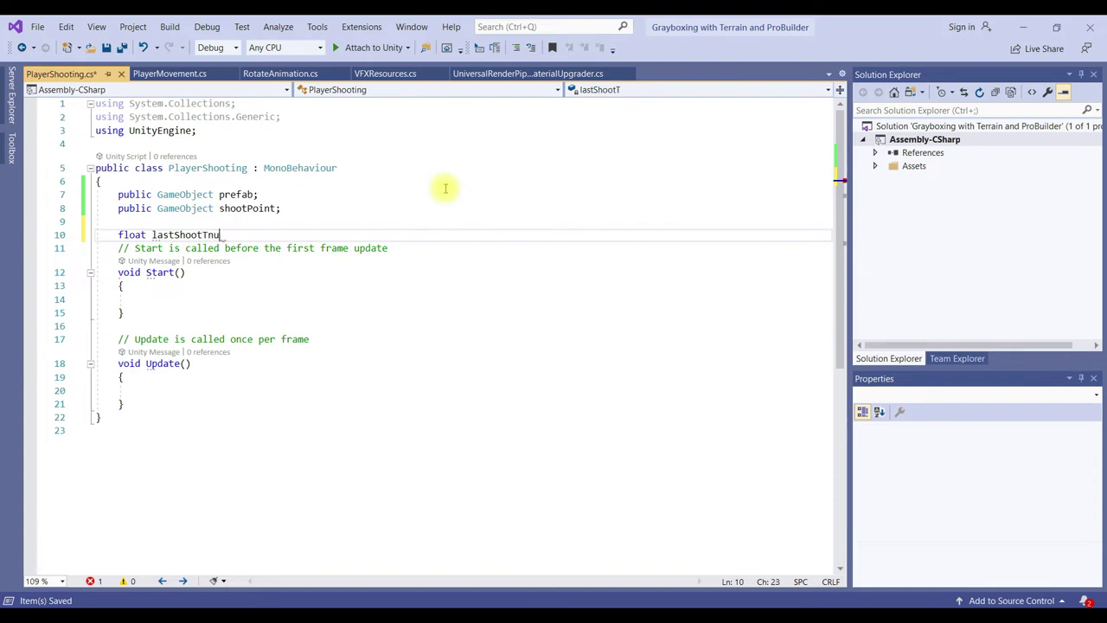
type("e;")
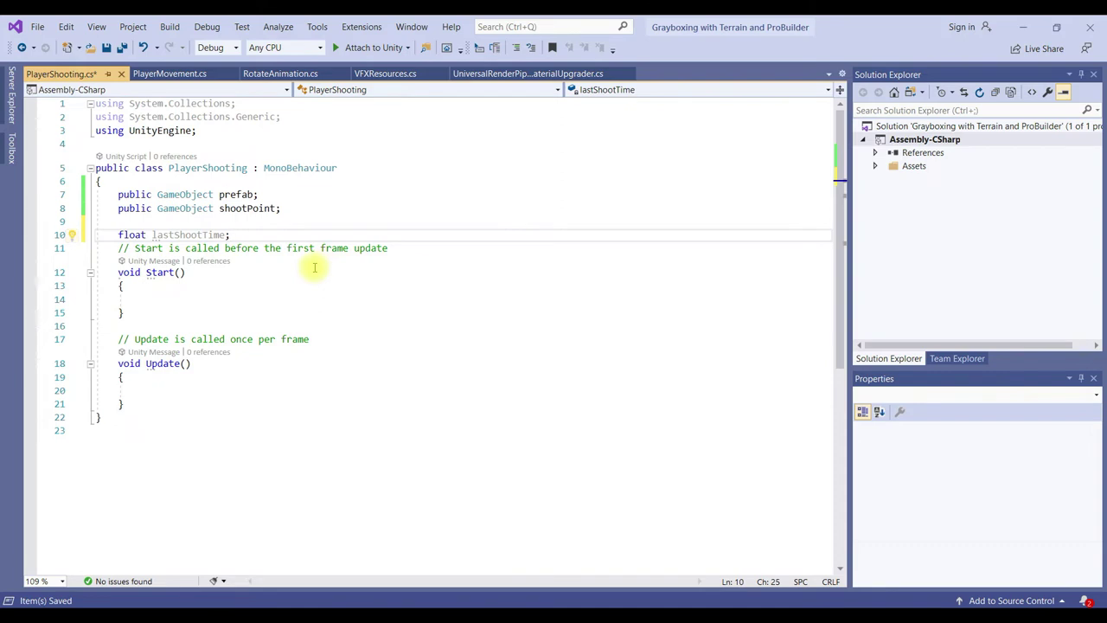
key("Return")
key("Return")
key("Up")
type("p")
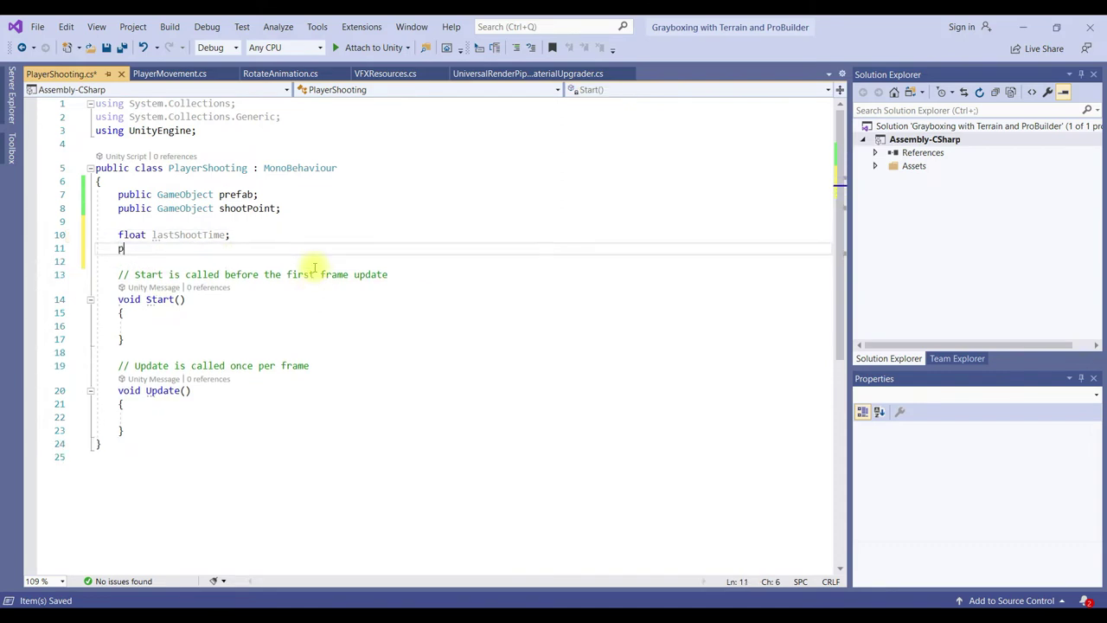
type("ublic float fireRate;")
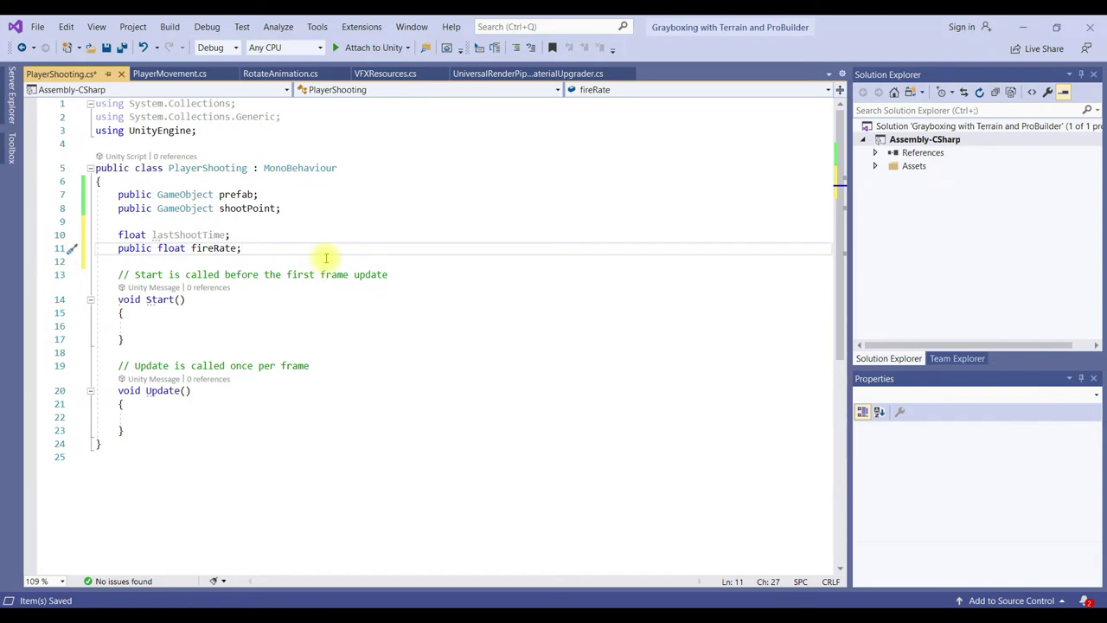
left_click(196, 417)
key("ctrl+s")
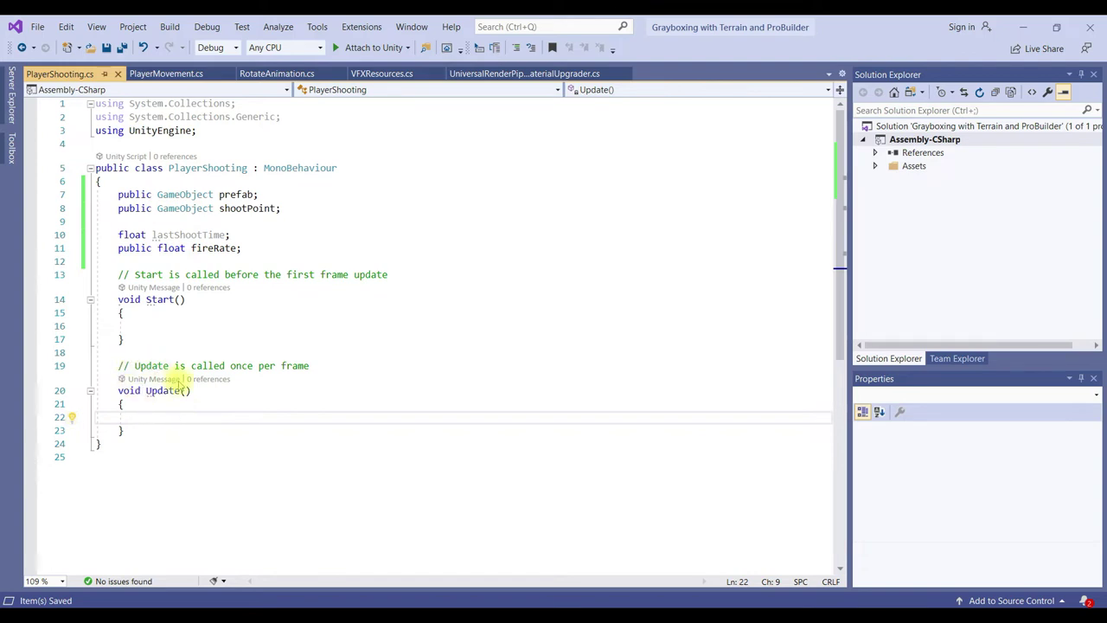
In Update(), add an if (Input.GetKey(KeyCode.Mouse0)) block
type("if () {")
key("Return")
key("Up")
key("Up")
type("Inpu")
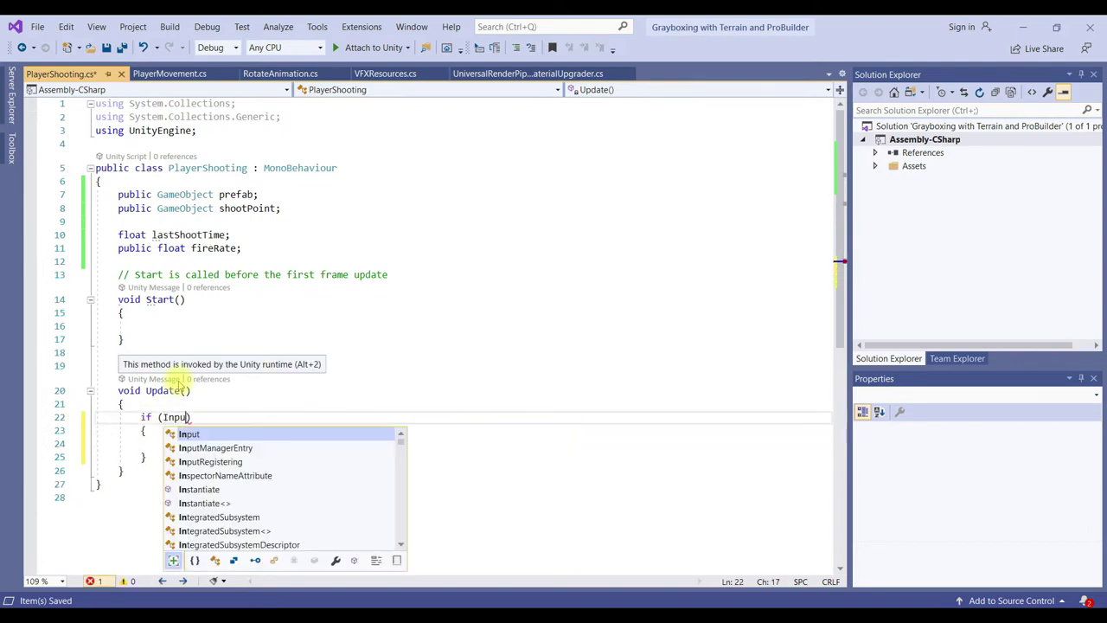
type("t")
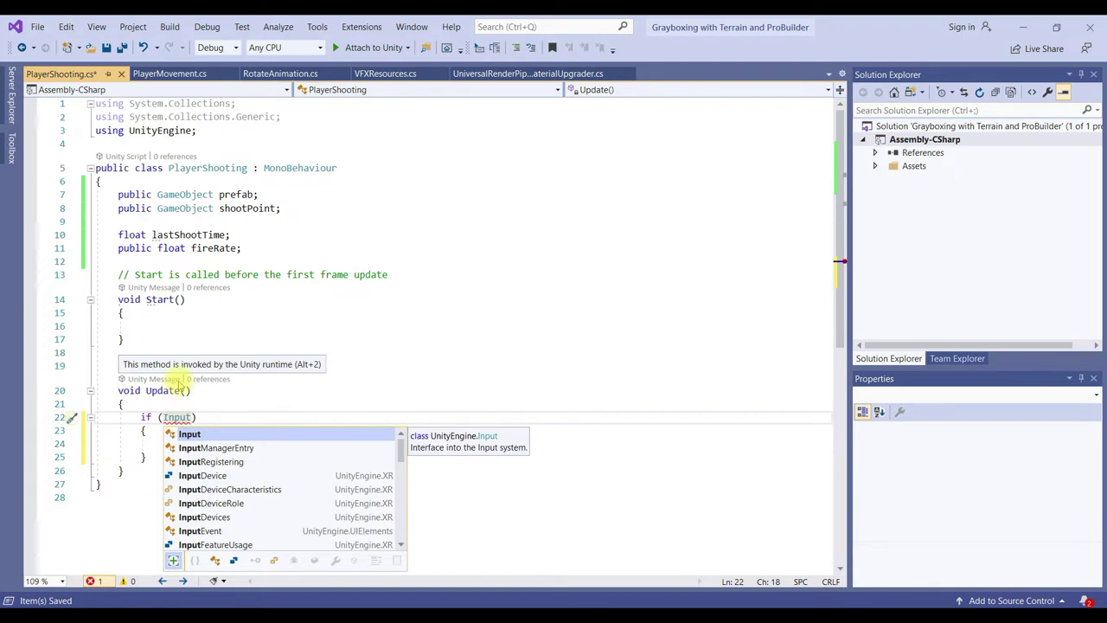
type(".")
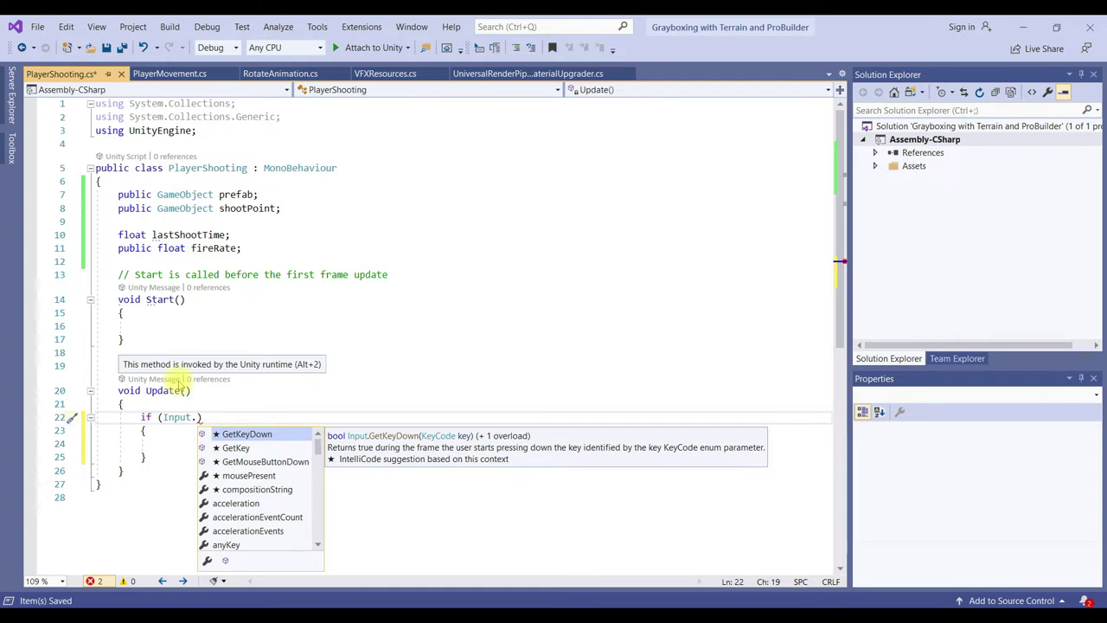
type("Get")
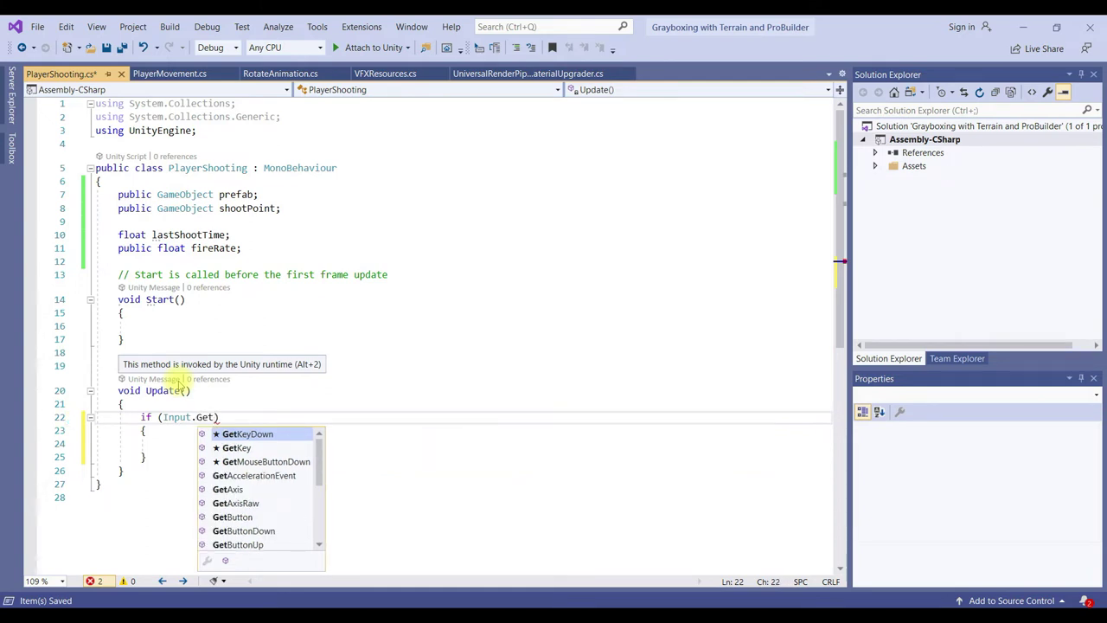
type("Key(")
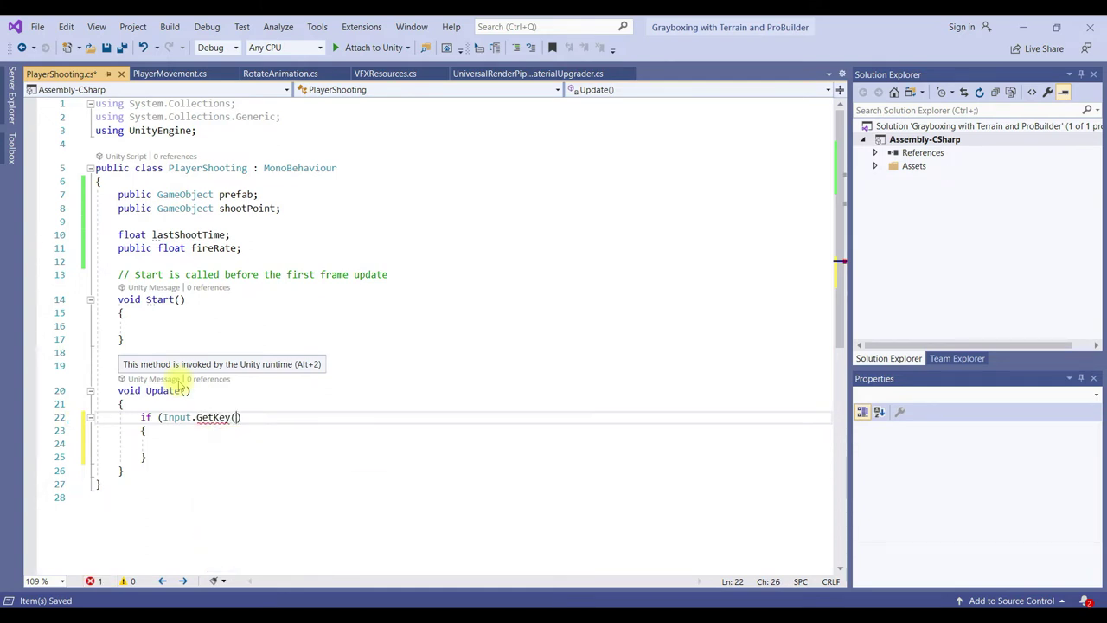
type("Key")
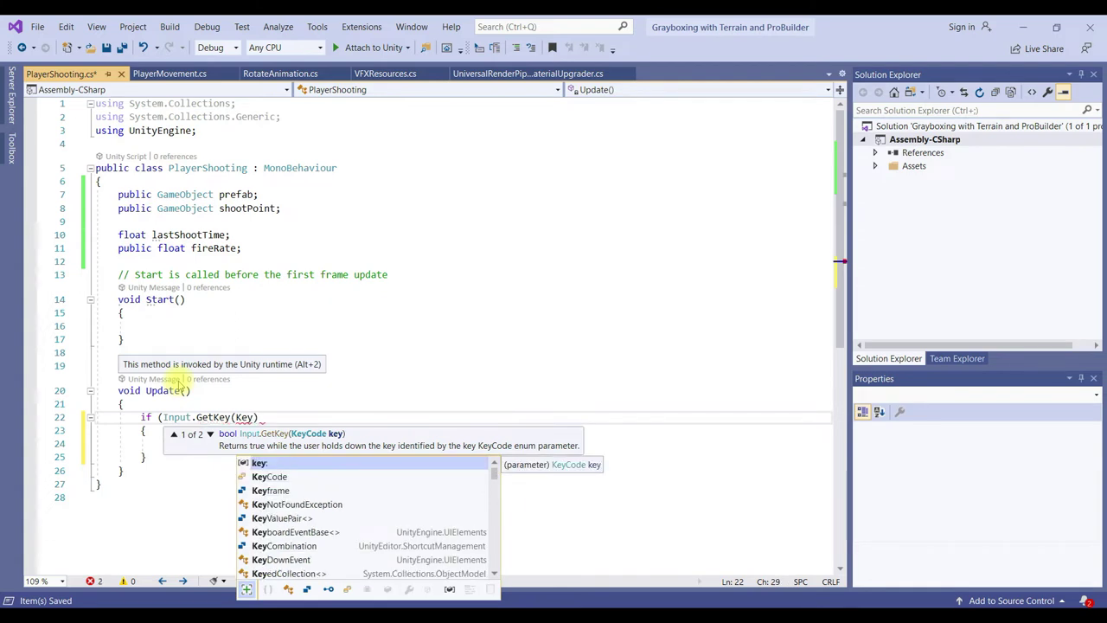
type("Code.")
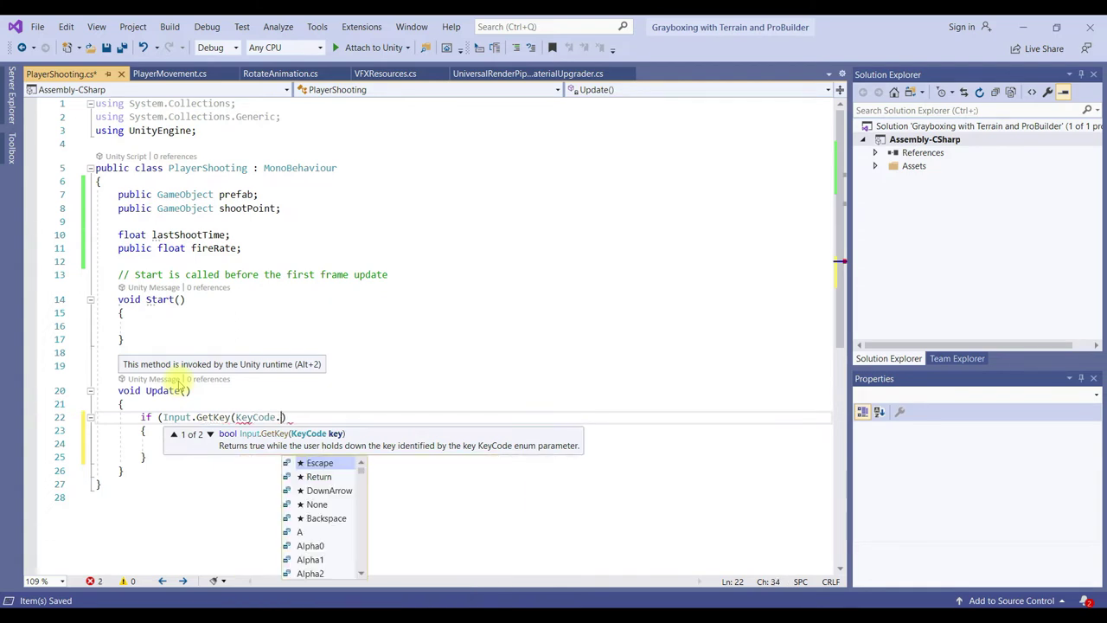
type("Mo")
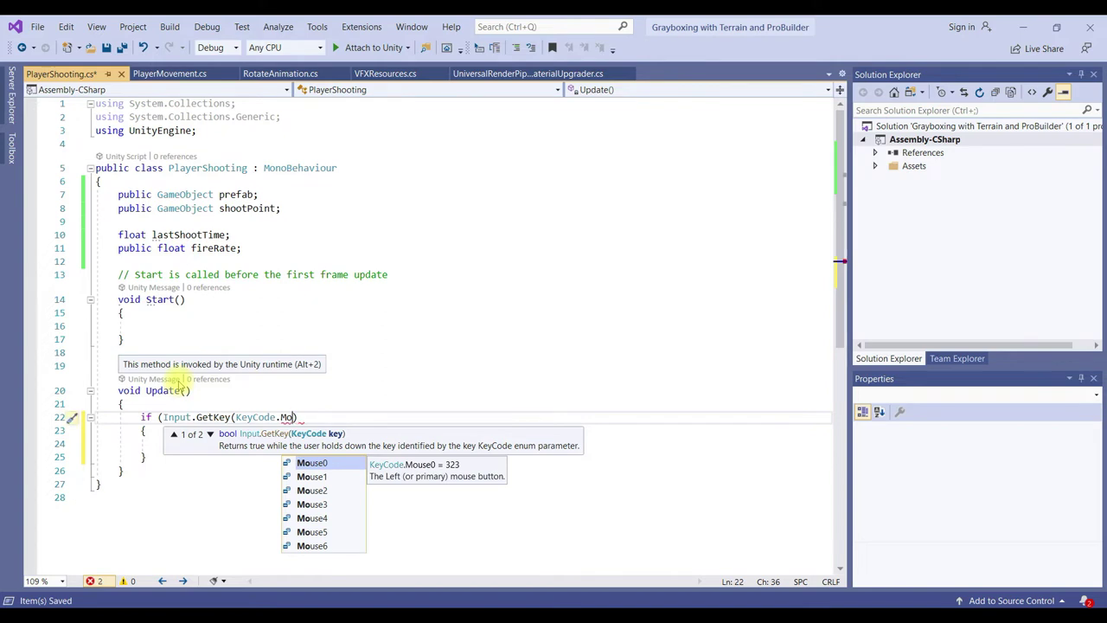
type("use0")
key("Escape")
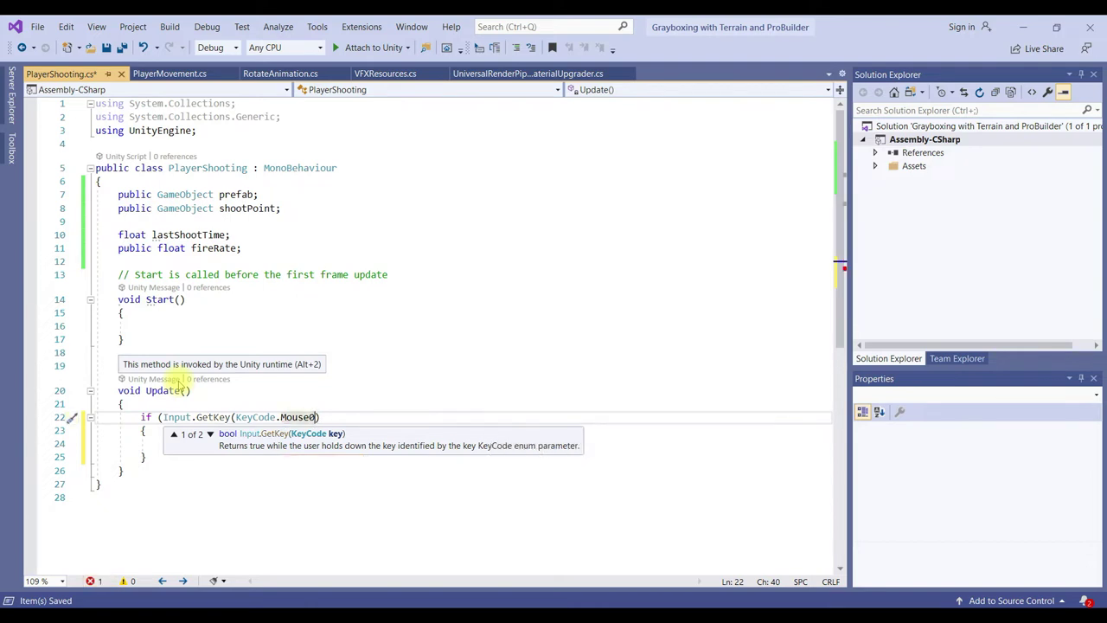
type("))")
key("Down")
key("Down")
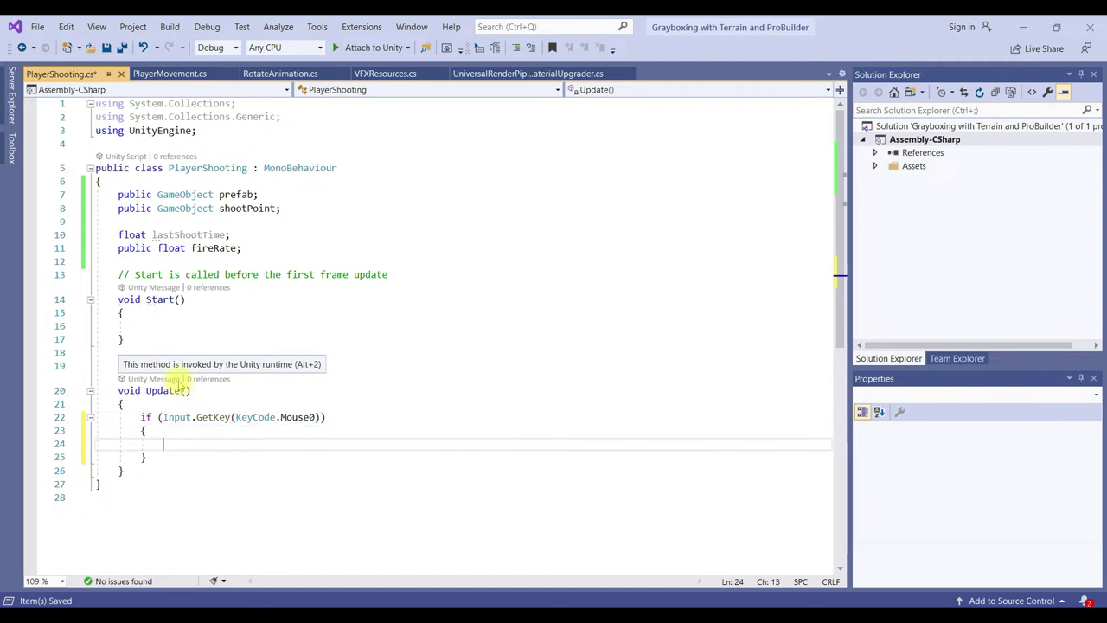
Compute var timeSinceLastShoot = Time.time - lastShootTime; inside the block
type("var ")
type("timeSince")
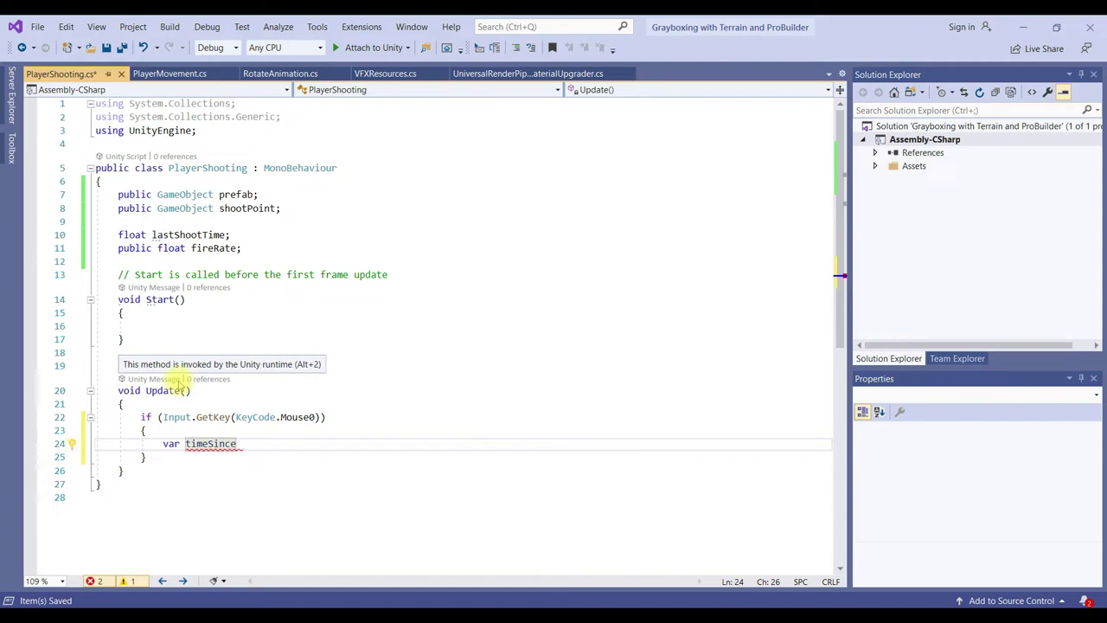
type("LastShoot ")
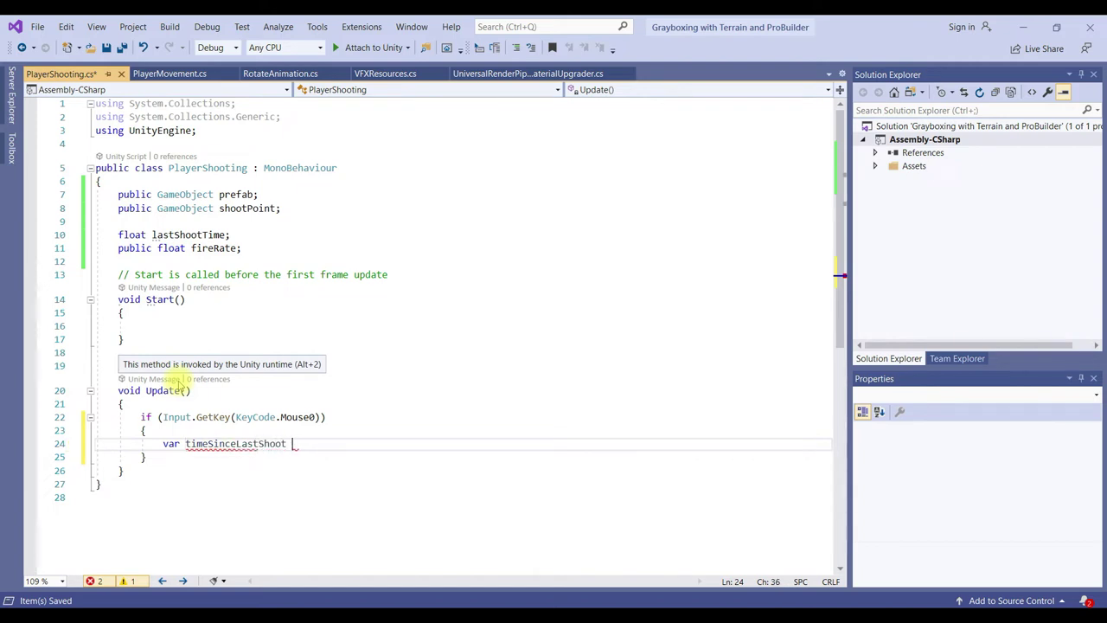
type("= Time.time - ")
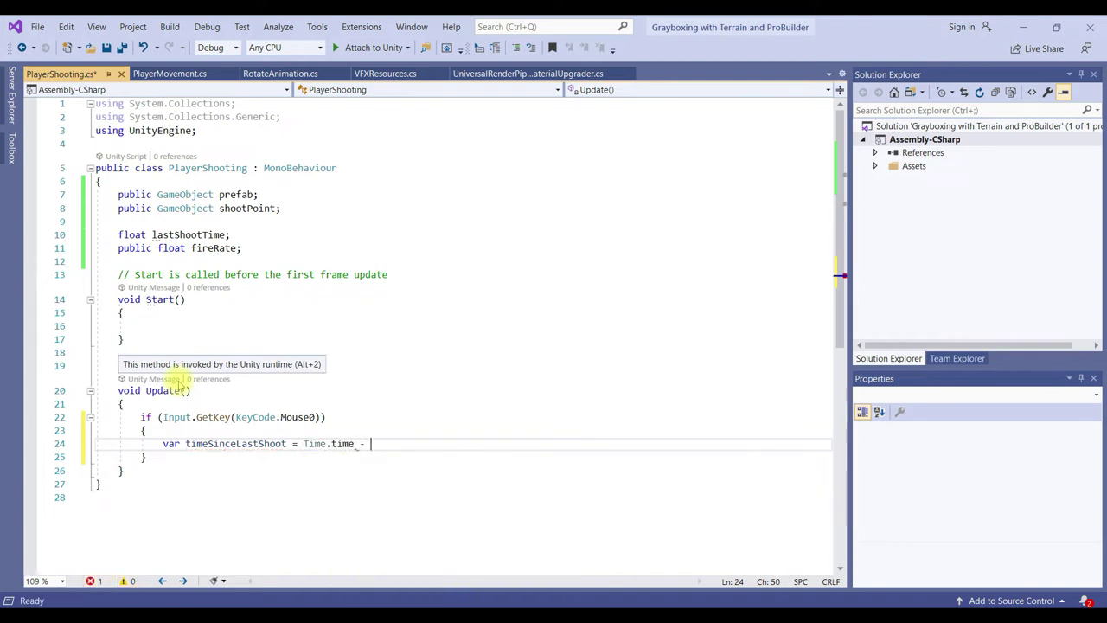
type("last")
key("Tab")
type(";")
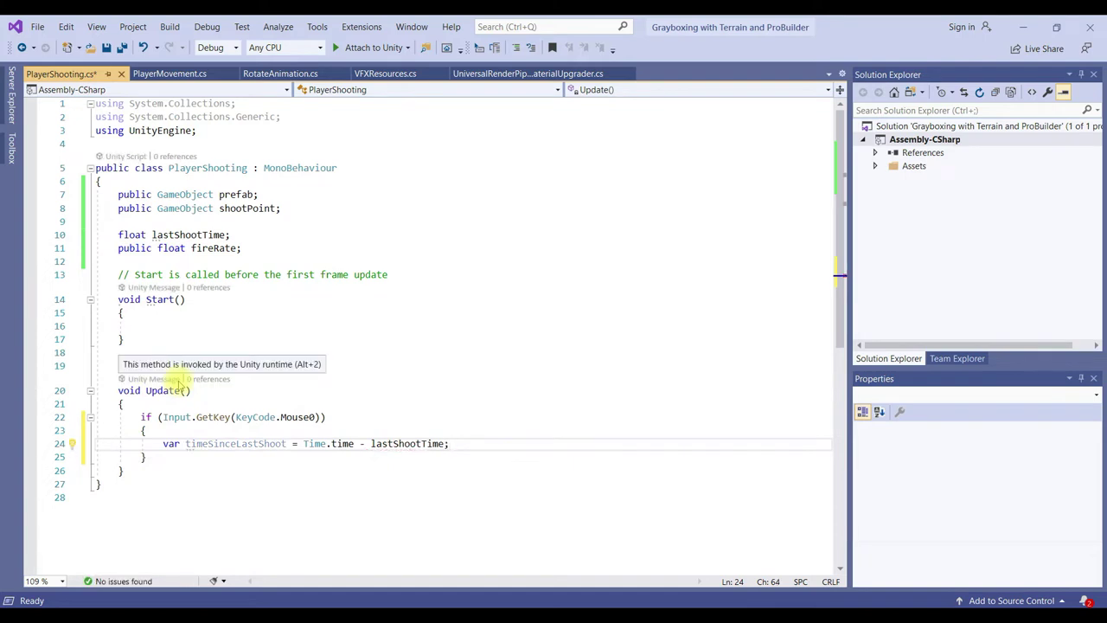
key("Return")
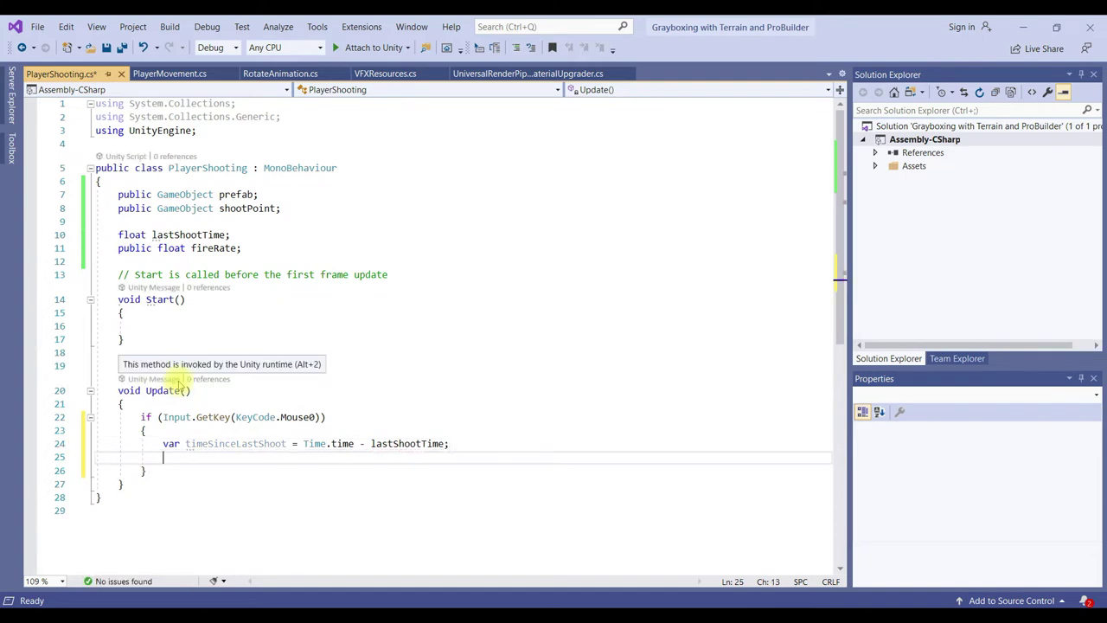
Return early when timeSinceLastShoot < fireRate
type("if() {")
key("Return")
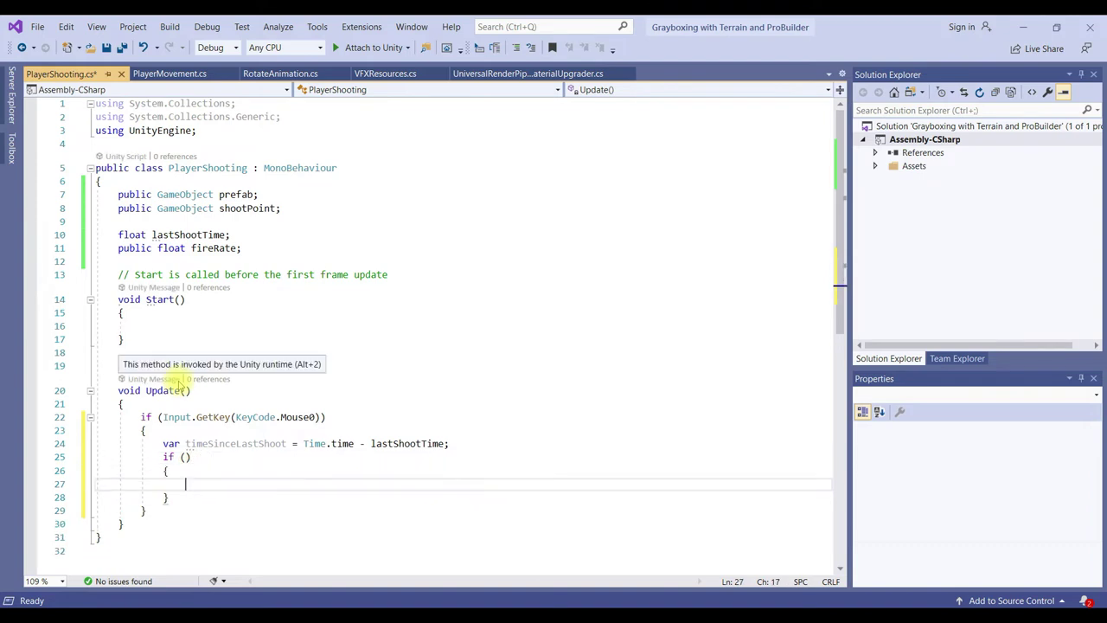
key("ctrl+z")
key("Left")
key("Left")
key("Left")
key("ctrl+z")
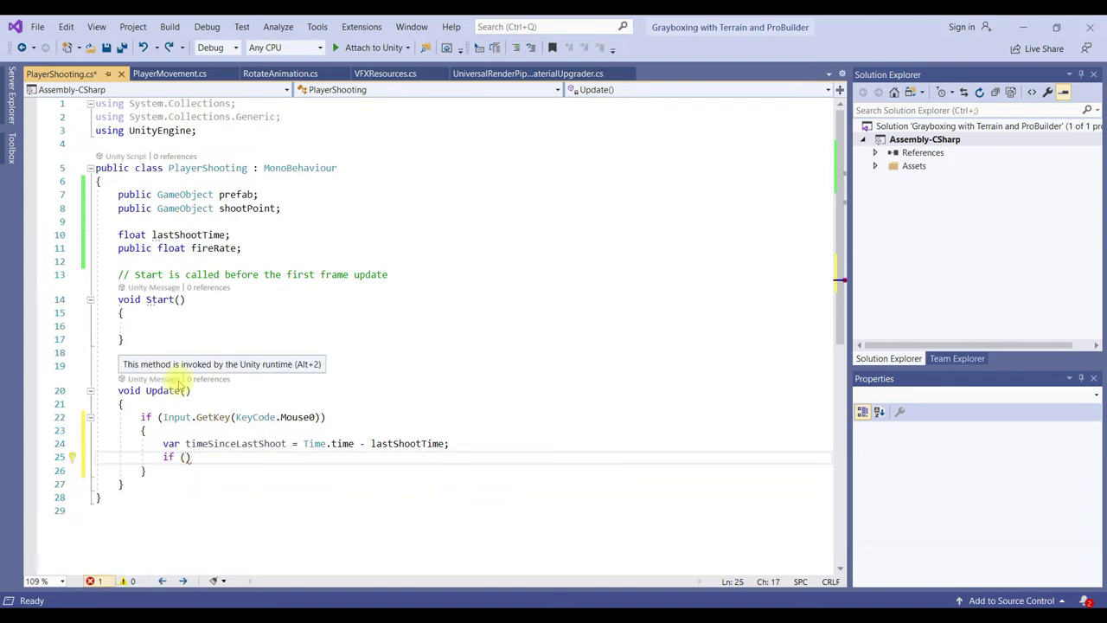
type("tim")
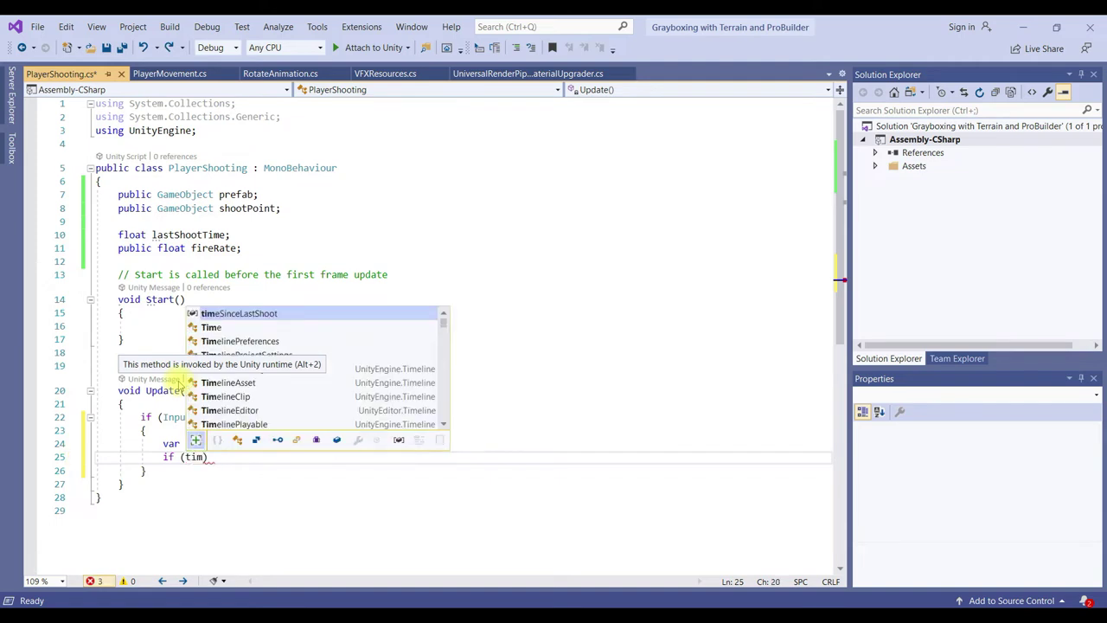
key("Tab")
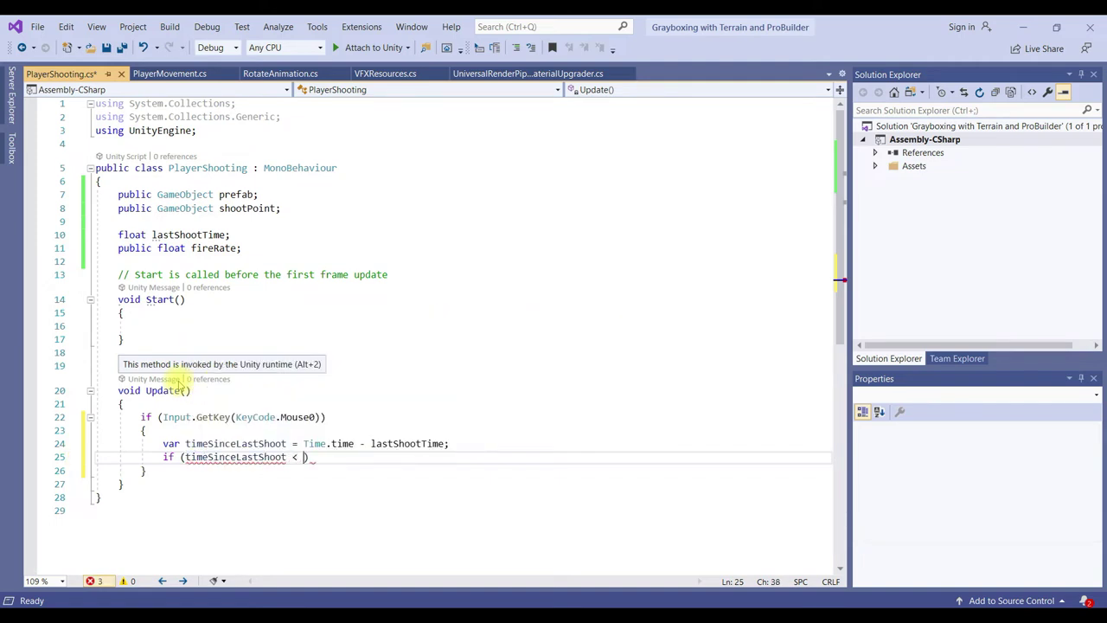
type("fire")
key("Tab")
key("Return")
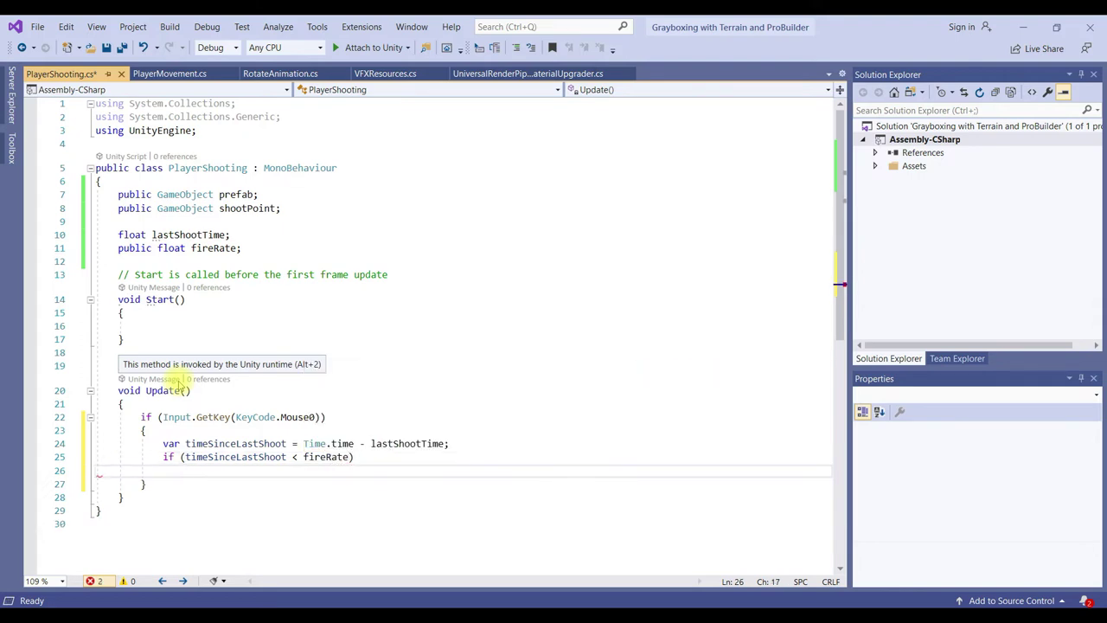
type("return;")
key("Return")
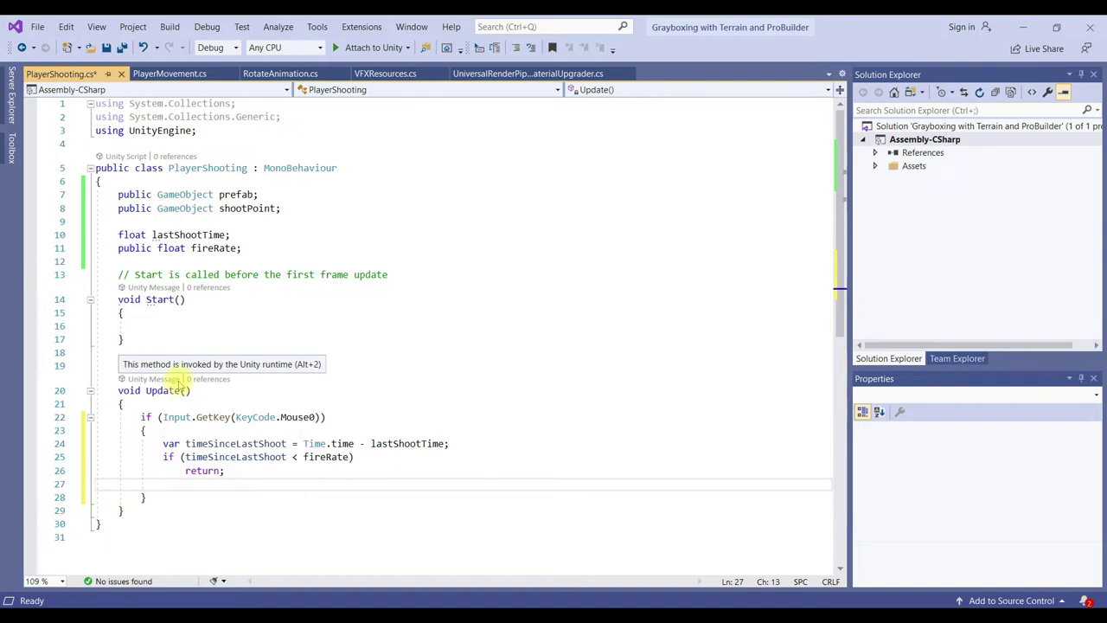
key("Return")
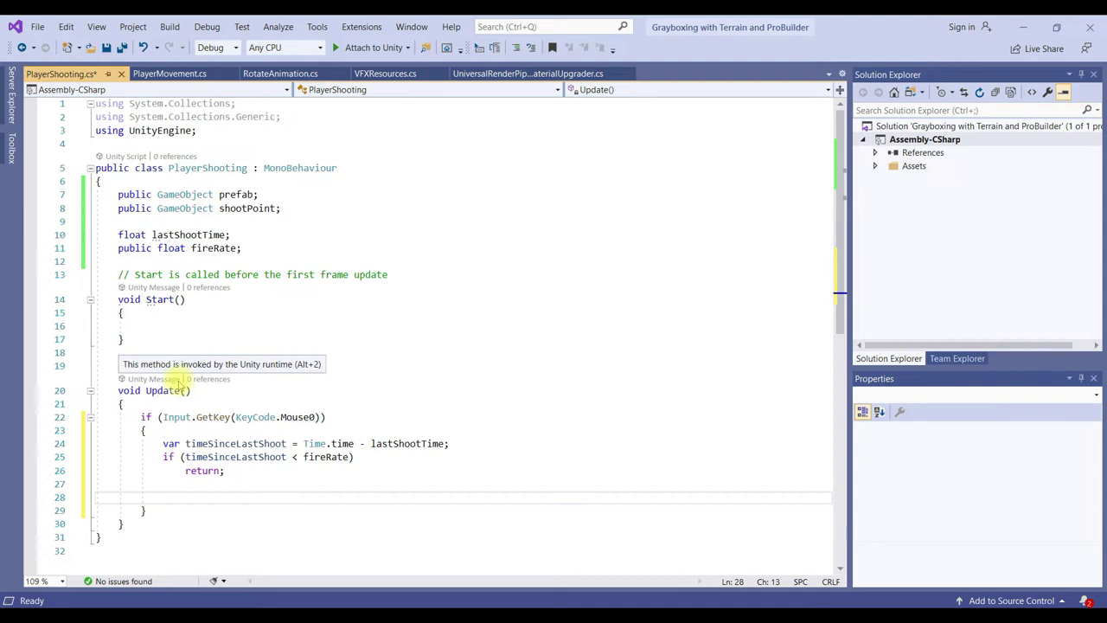
Set lastShootTime = Time.time; and begin a GameObject clone = Instantiate line
type("las")
key("Tab")
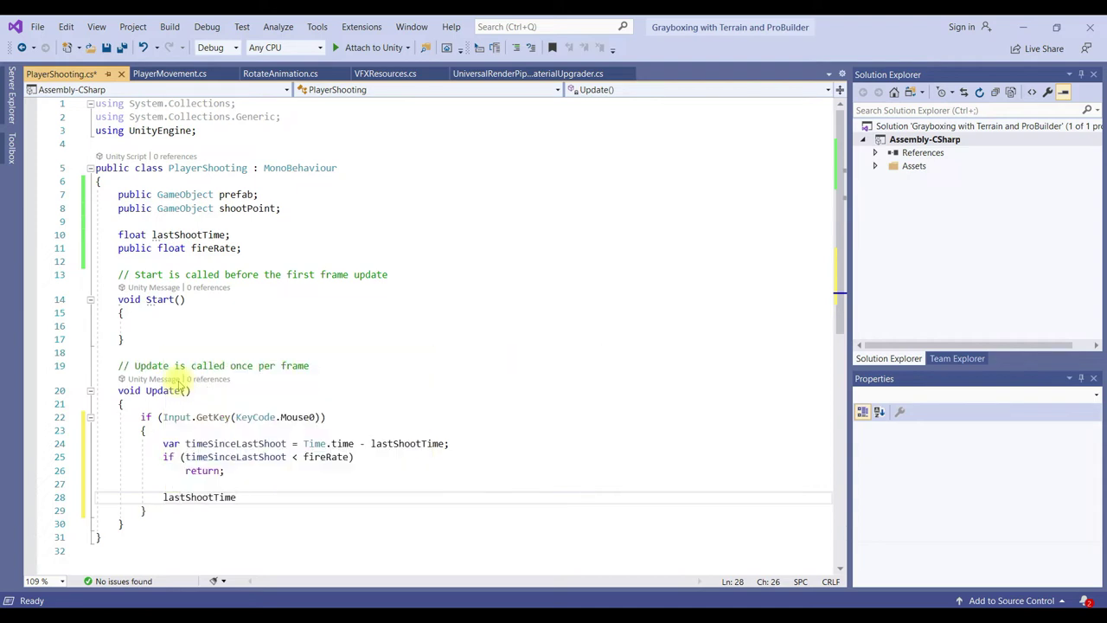
type(" = Time.t")
key("Tab")
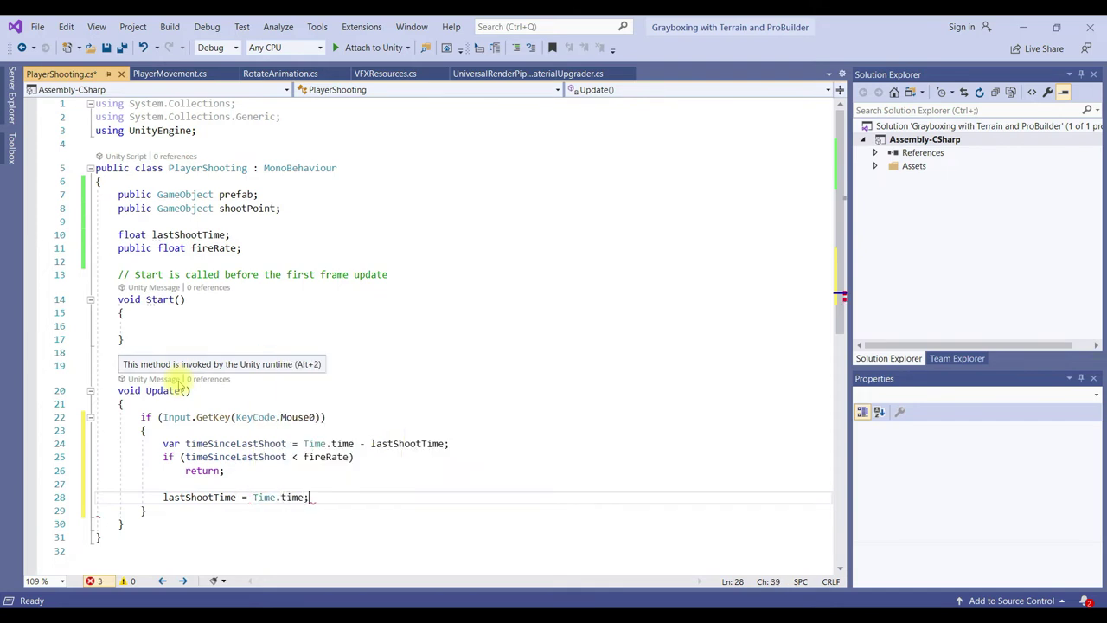
key("Return")
key("Return")
type("Game")
key("Tab")
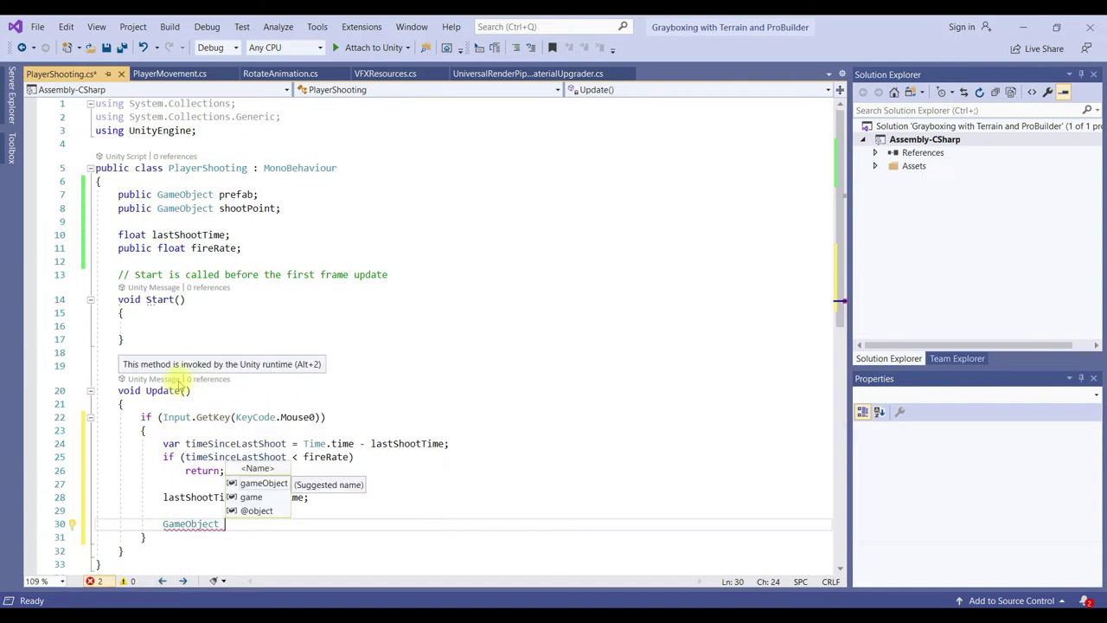
type("clone")
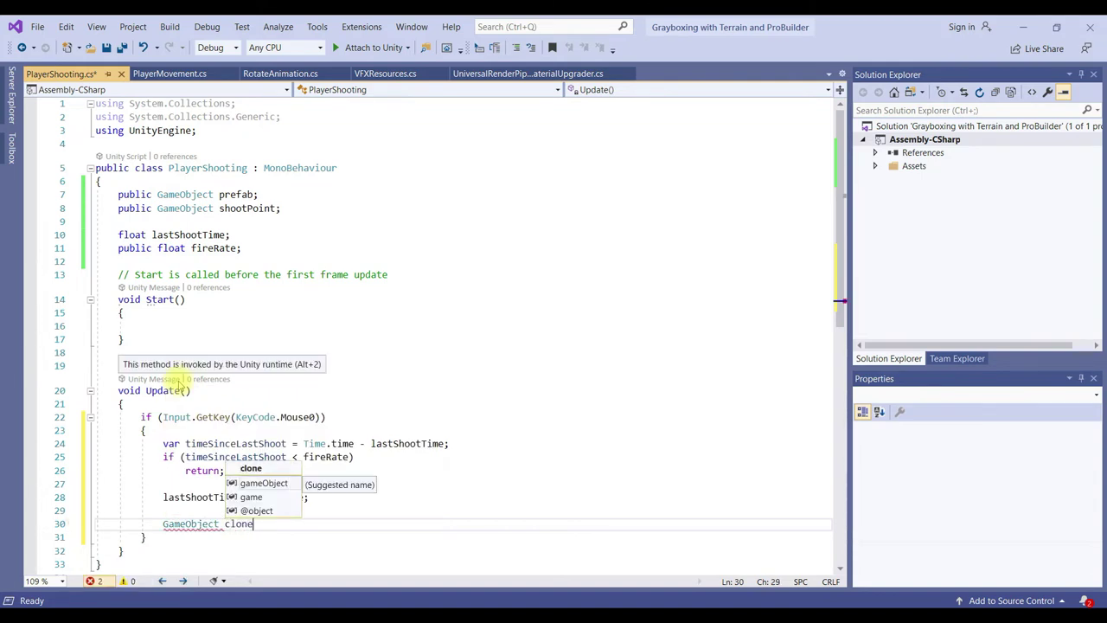
type(" = ")
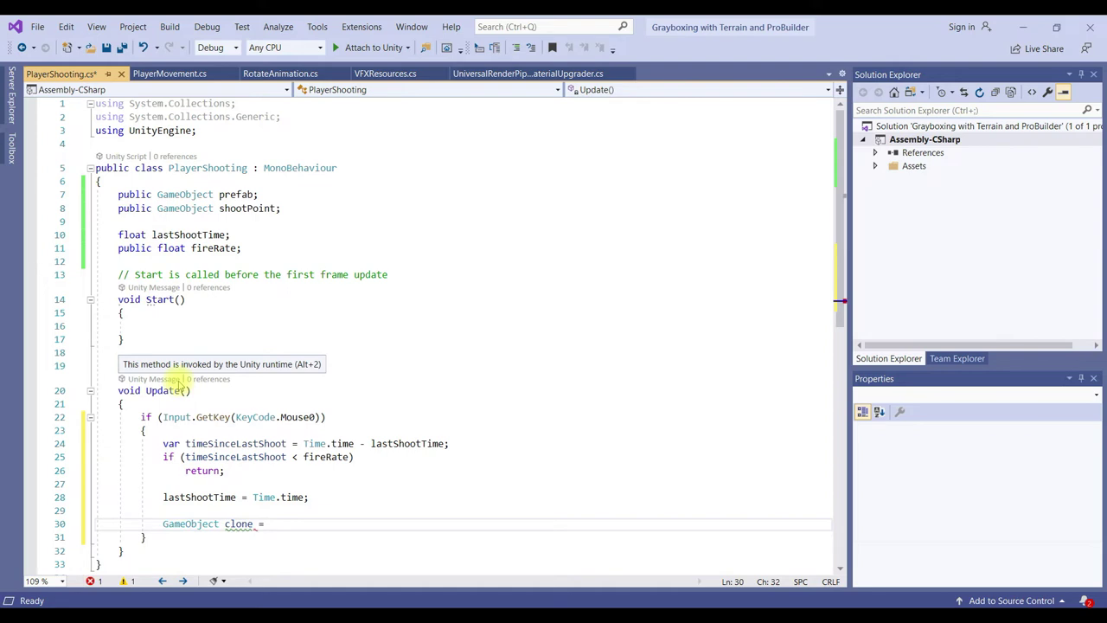
type("Ins")
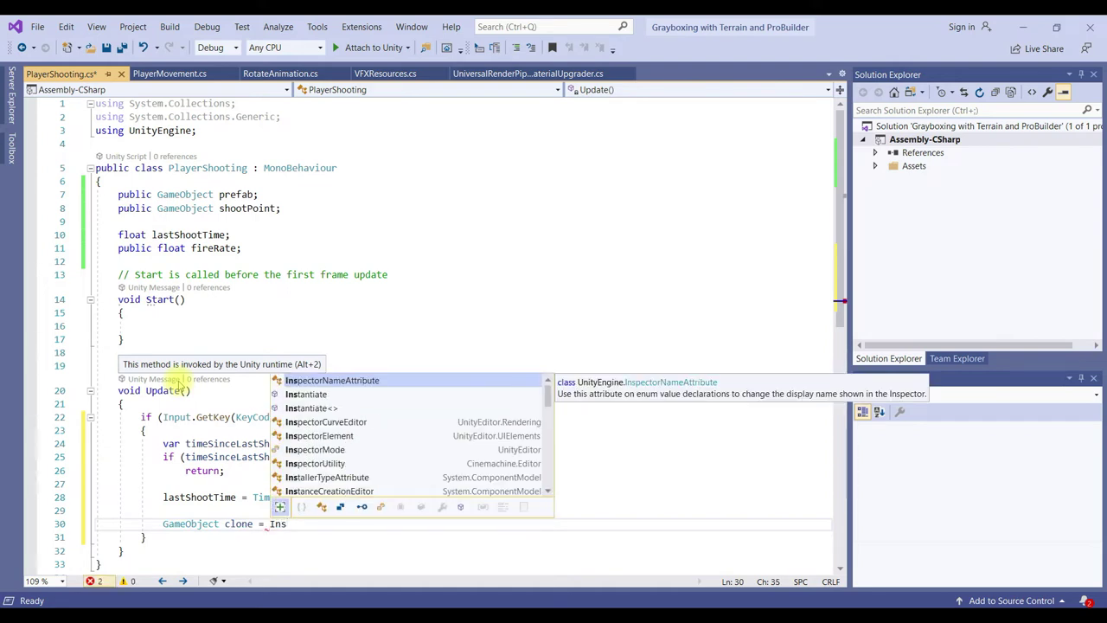
Create the clone with GameObject clone = Instantiate(prefab);
key("Escape")
type("(")
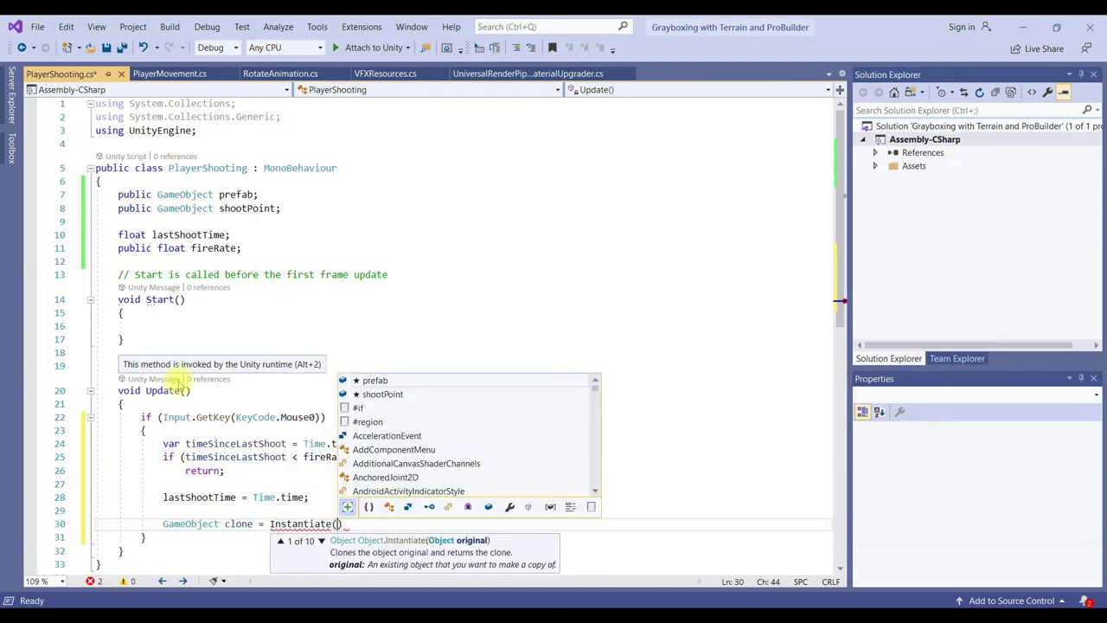
key("Tab")
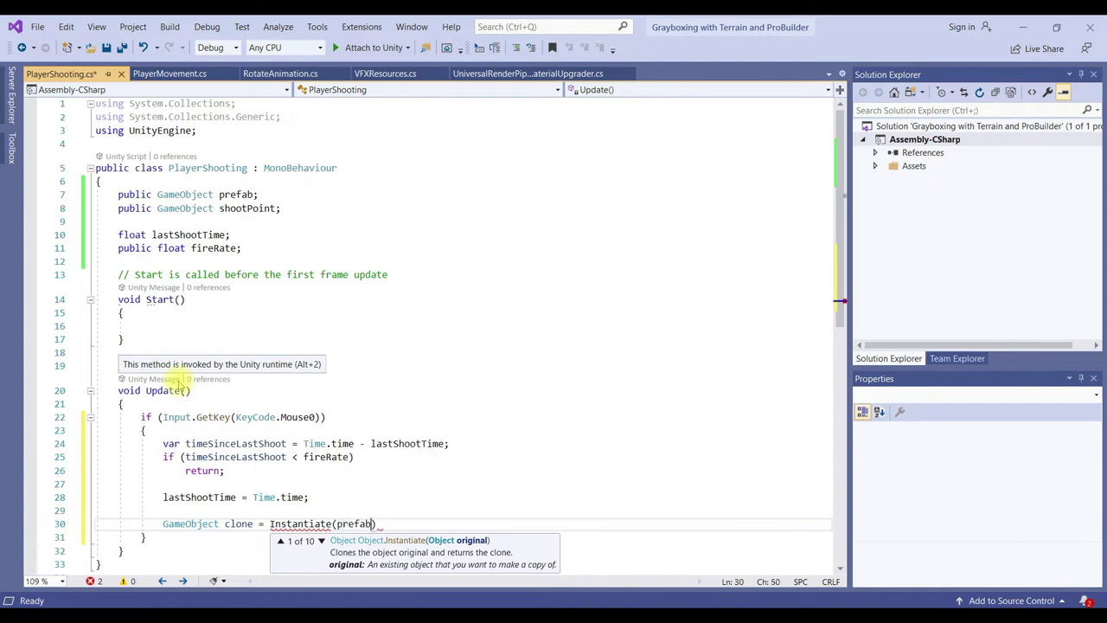
type(")")
key("Return")
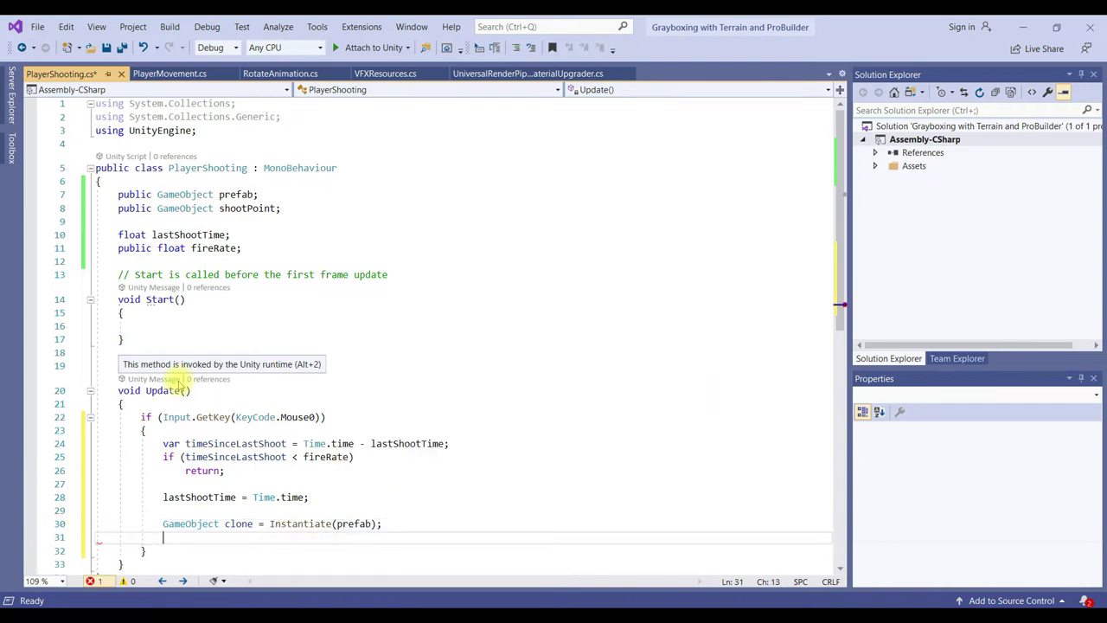
Set clone.transform.position to shootPoint.transform.position
type("cloeone")
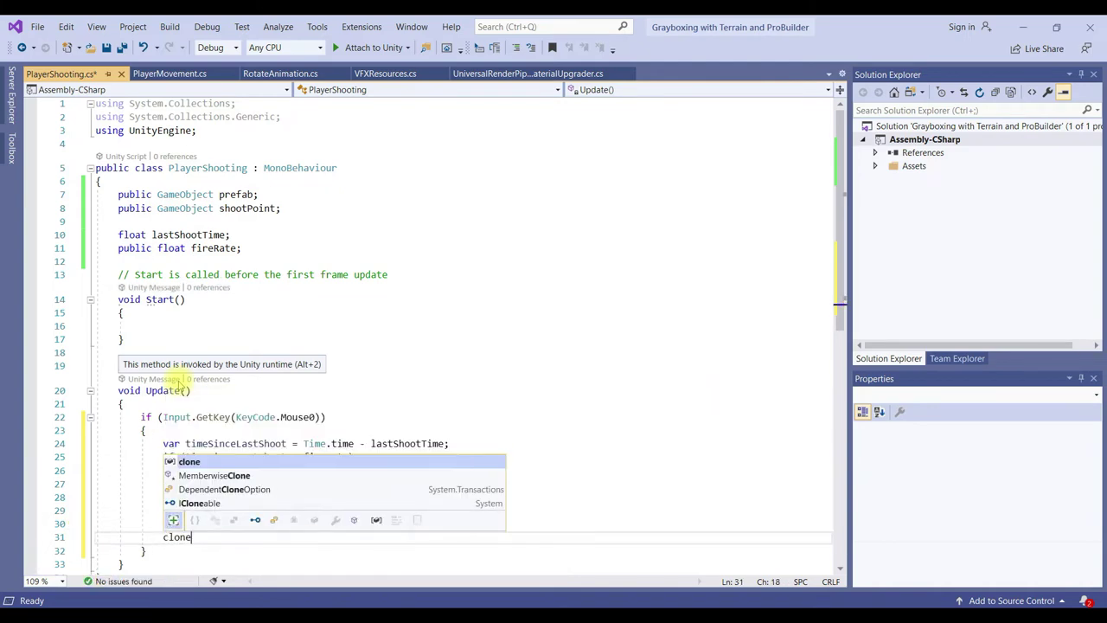
type(".t")
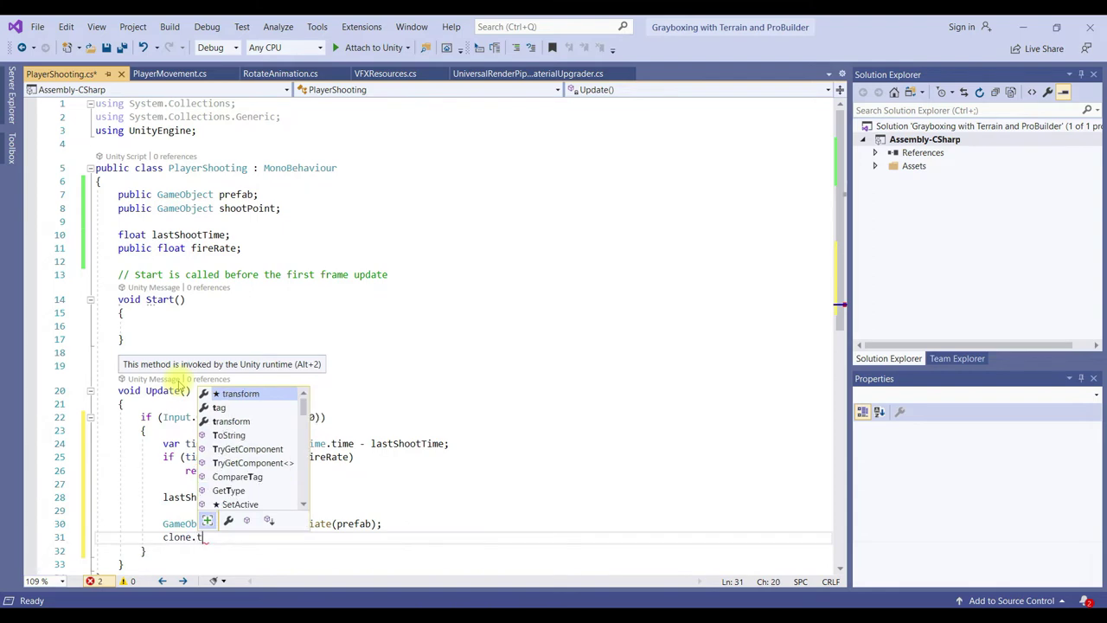
type("ra")
key("Tab")
type(".po")
key("Tab")
type("= ")
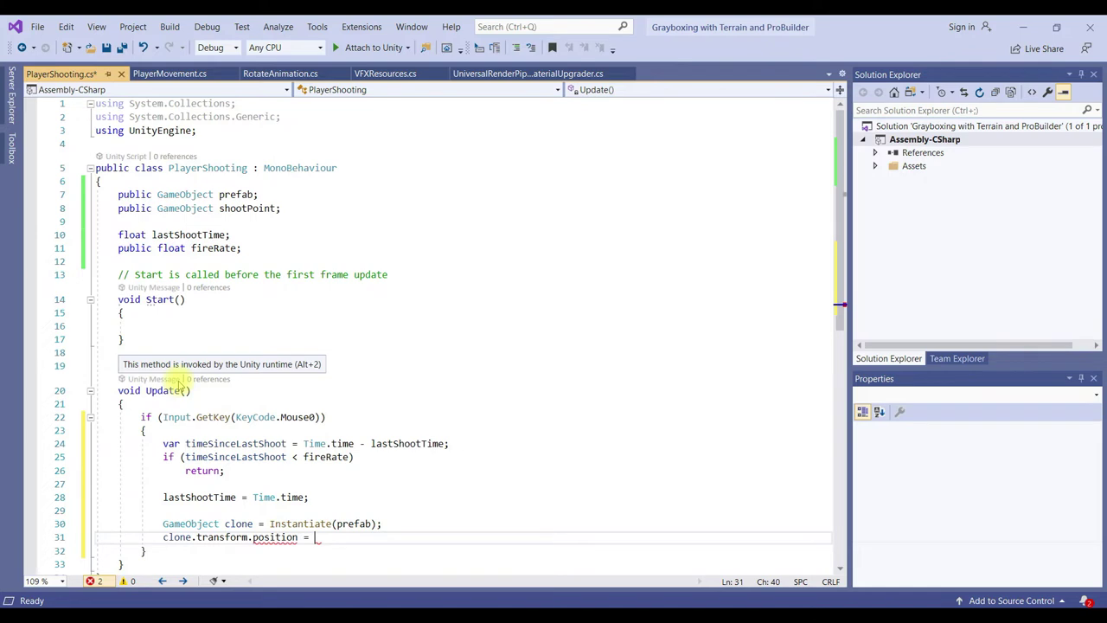
type("sho")
key("Tab")
type(".t")
key("Tab")
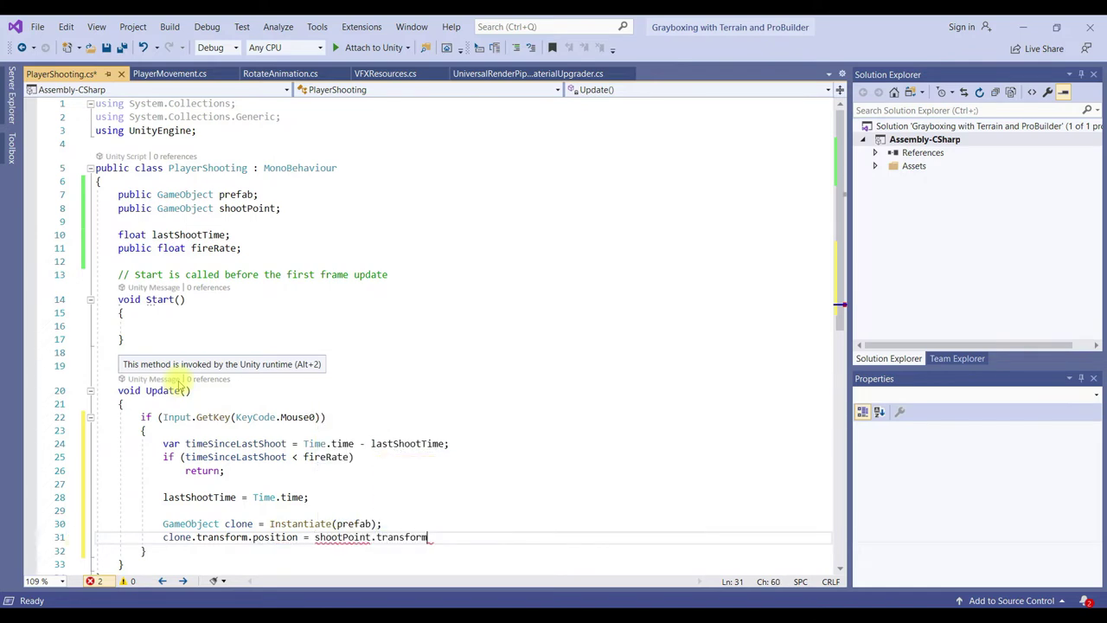
type(".po")
key("Tab")
type(";")
key("Return")
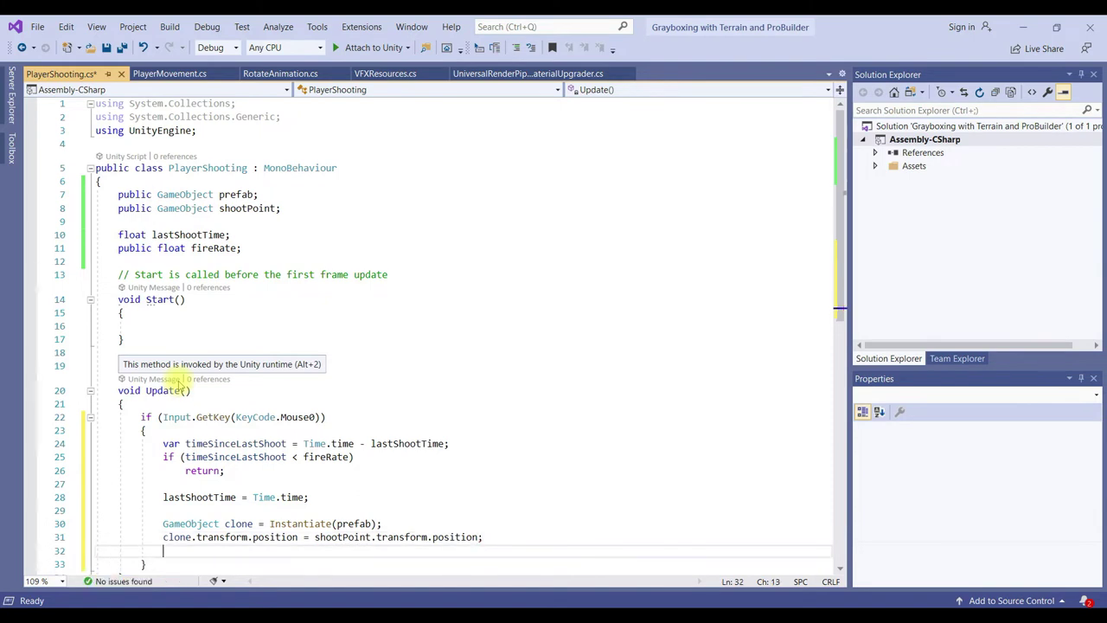
Set clone.transform.rotation to shootPoint.transform.rotation and save the script
type("cl")
key("Tab")
type(".tr")
key("Tab")
type(".r")
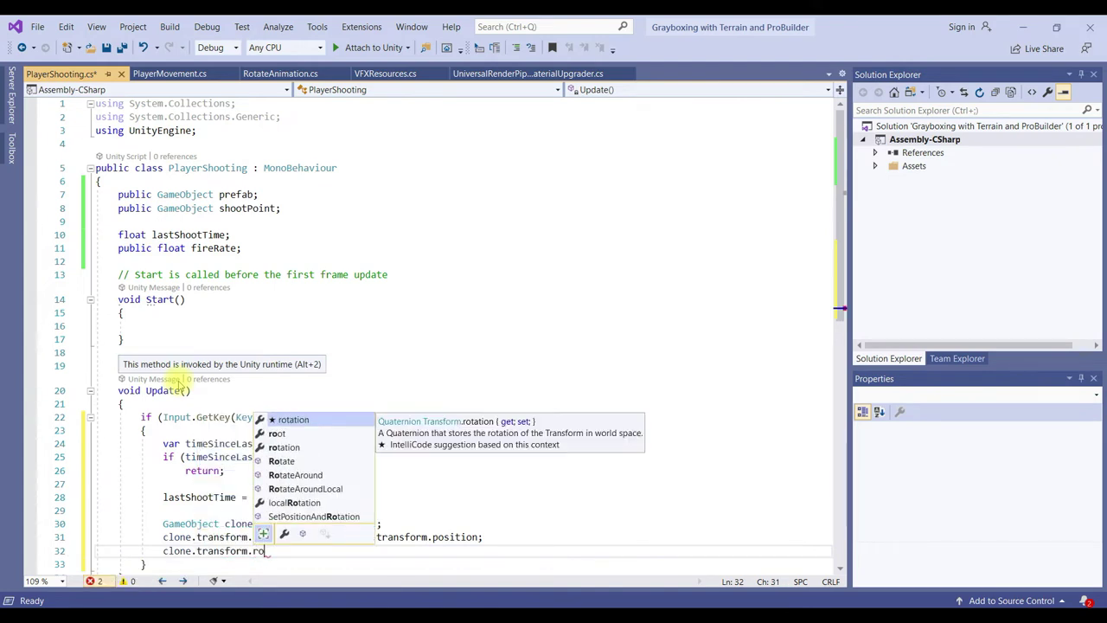
key("Tab")
type("= shot")
key("BackSpace")
type("ot")
key("Tab")
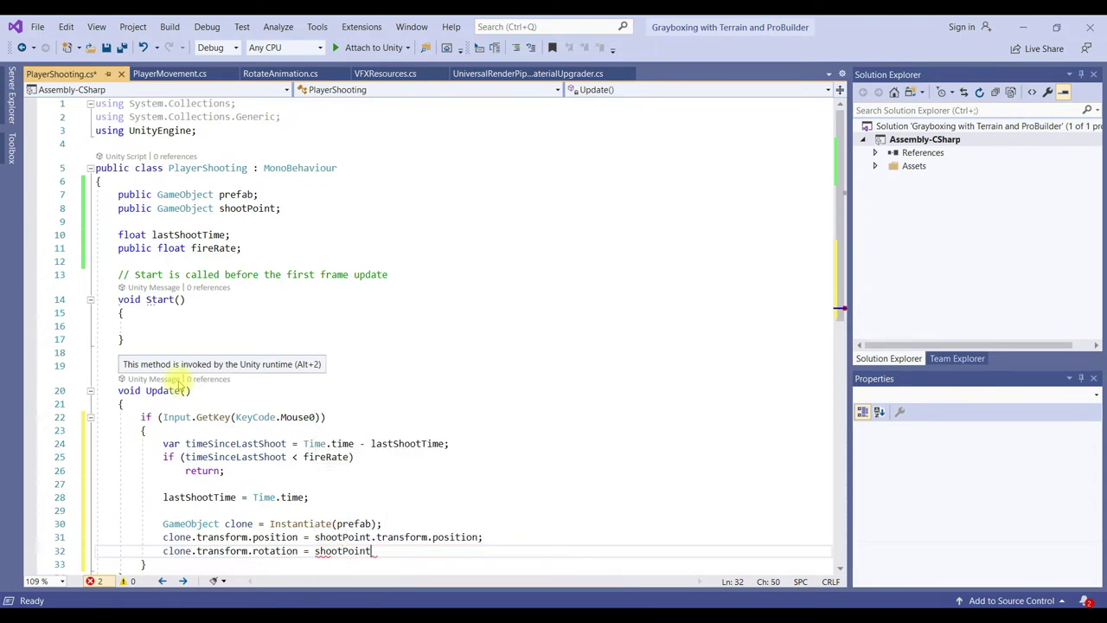
type(".tra")
key("Tab")
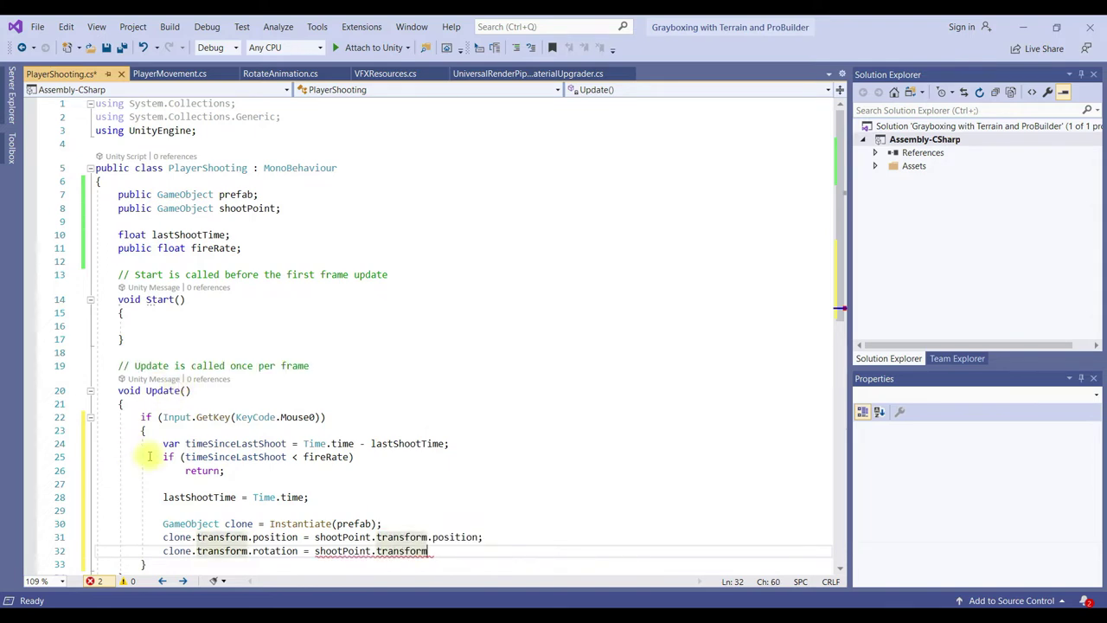
double_click(354, 523)
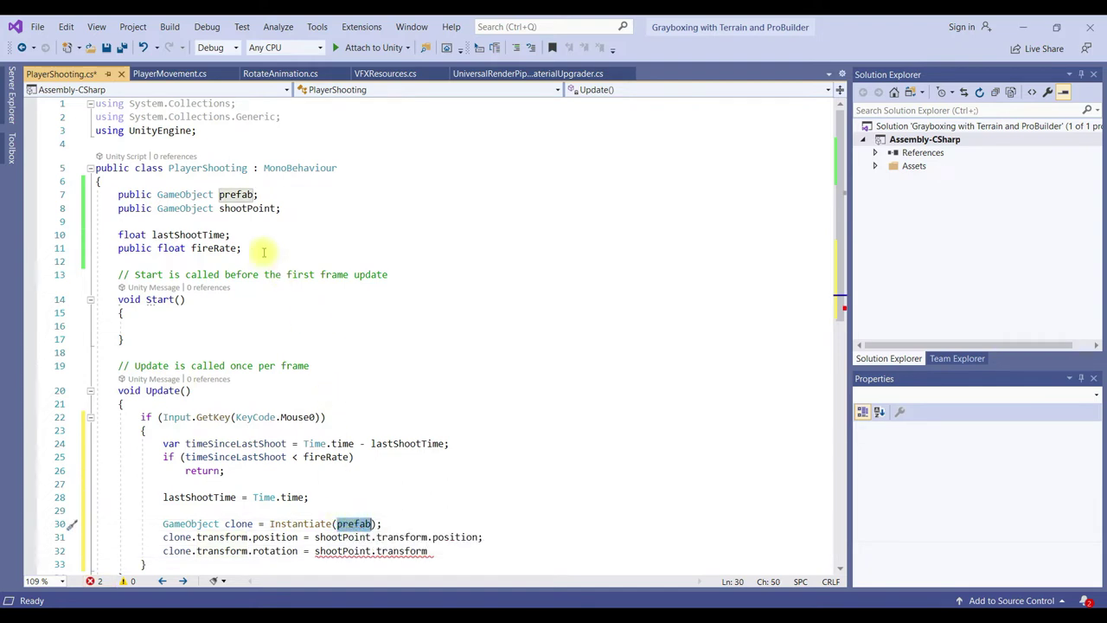
left_click(441, 551)
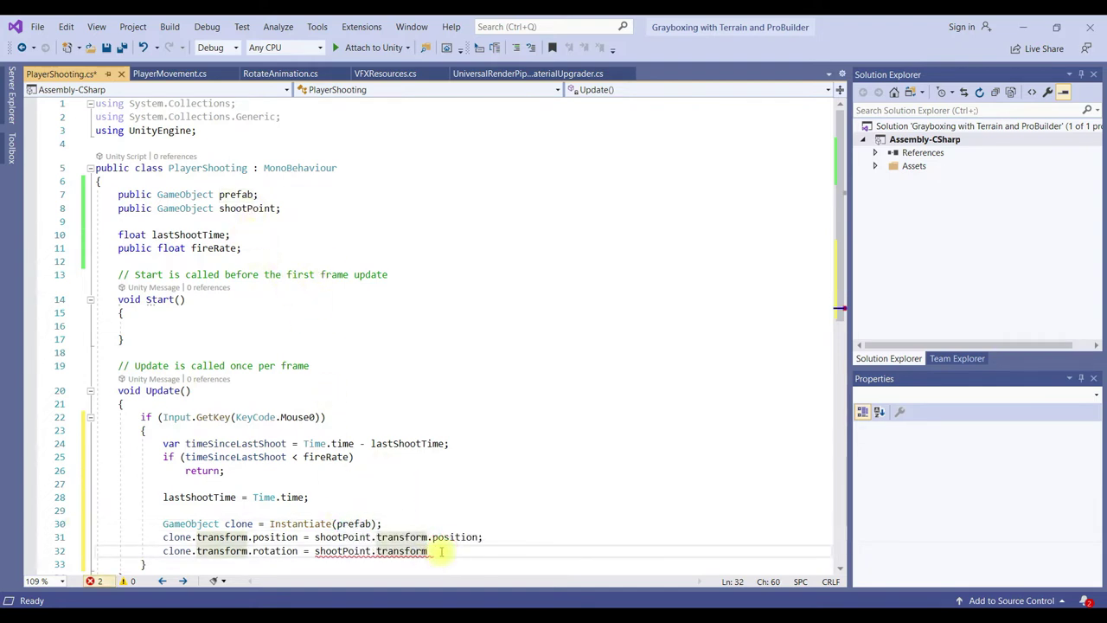
type(".rotation;")
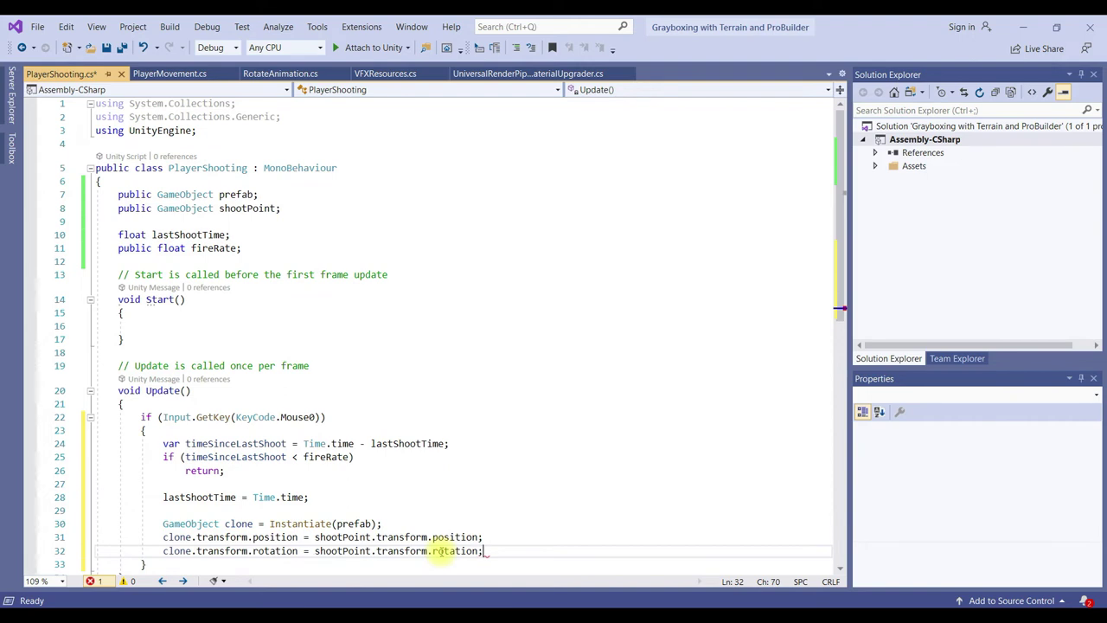
scroll(516, 469, "down", 1)
key("ctrl+s")
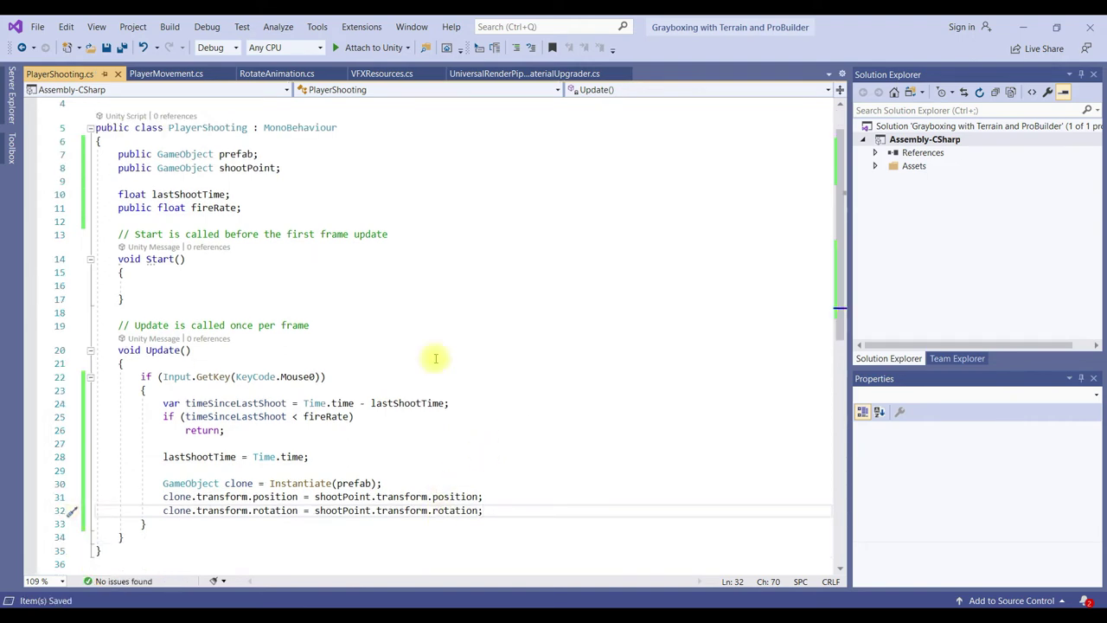
Delete the empty Start method from PlayerShooting and save again
left_click(158, 301)
left_click_drag(159, 301, 79, 245)
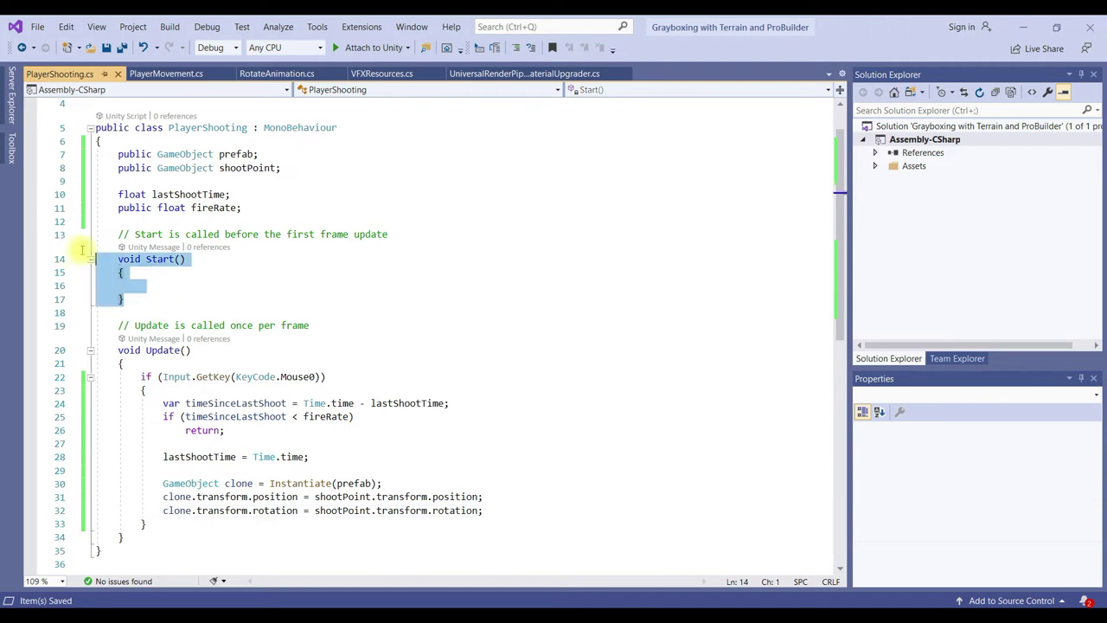
key("BackSpace")
key("BackSpace")
key("BackSpace")
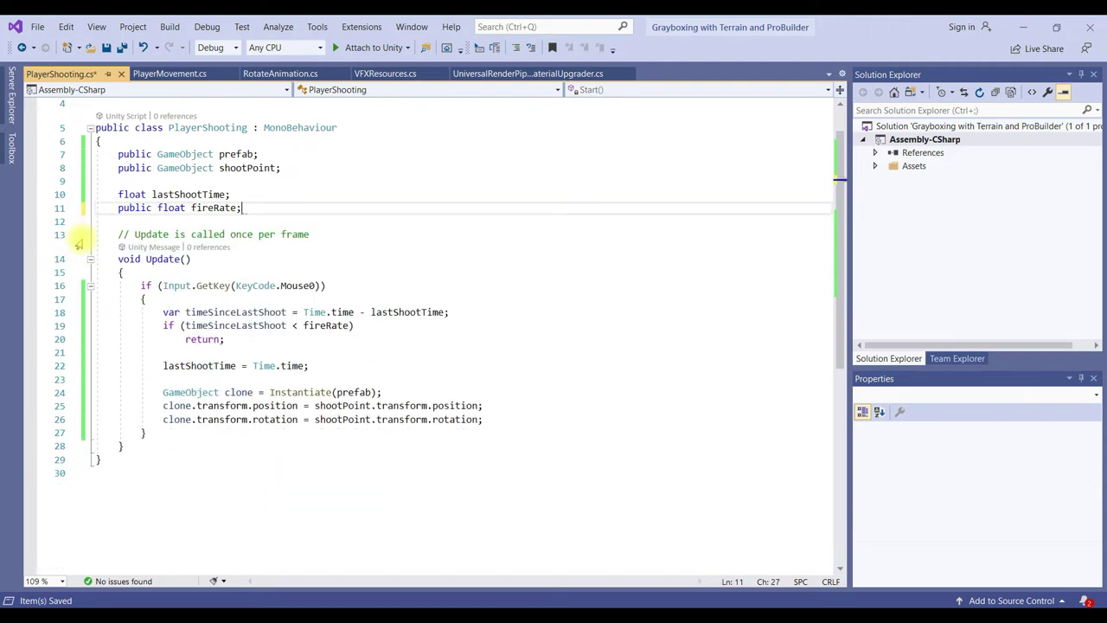
key("ctrl+s")
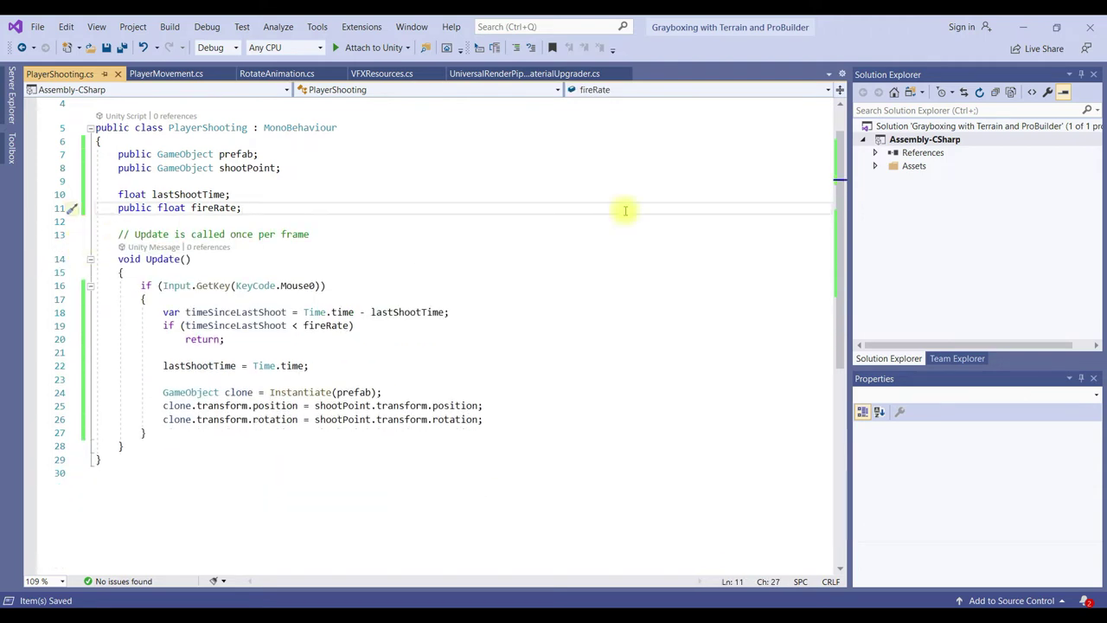
left_click(1022, 27)
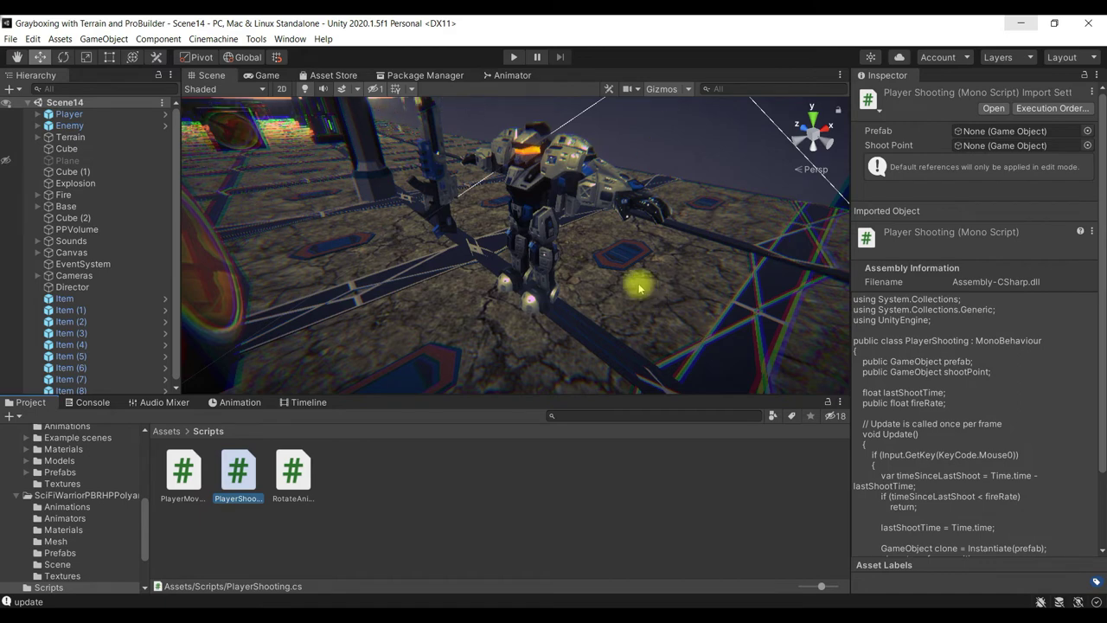
Add the Player Shooting script component to the Player object
left_click(109, 115)
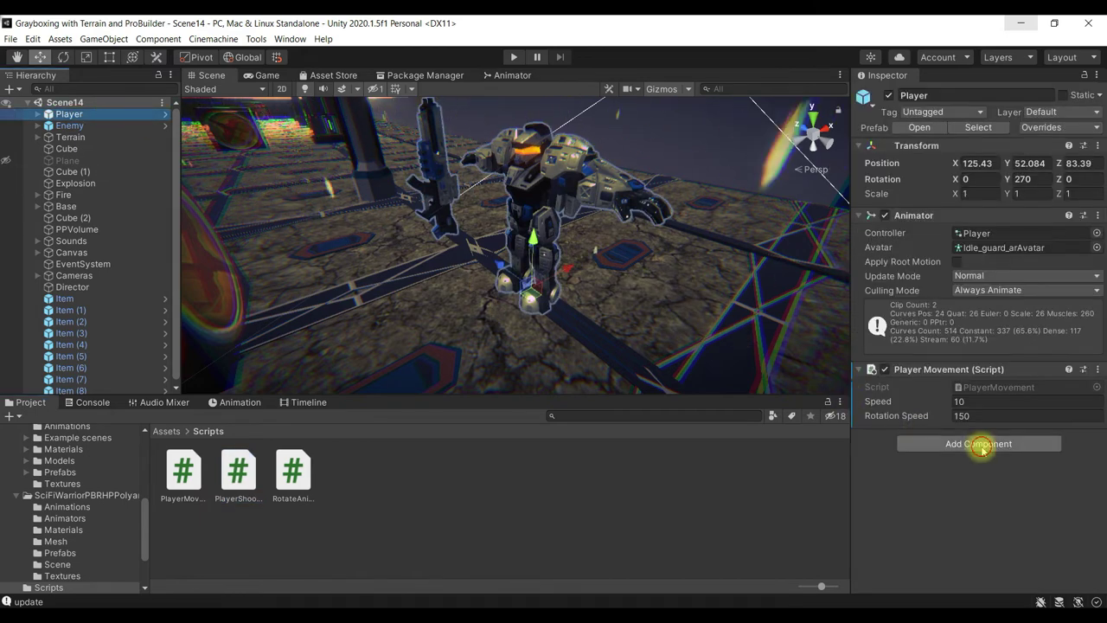
left_click(983, 444)
type("Player")
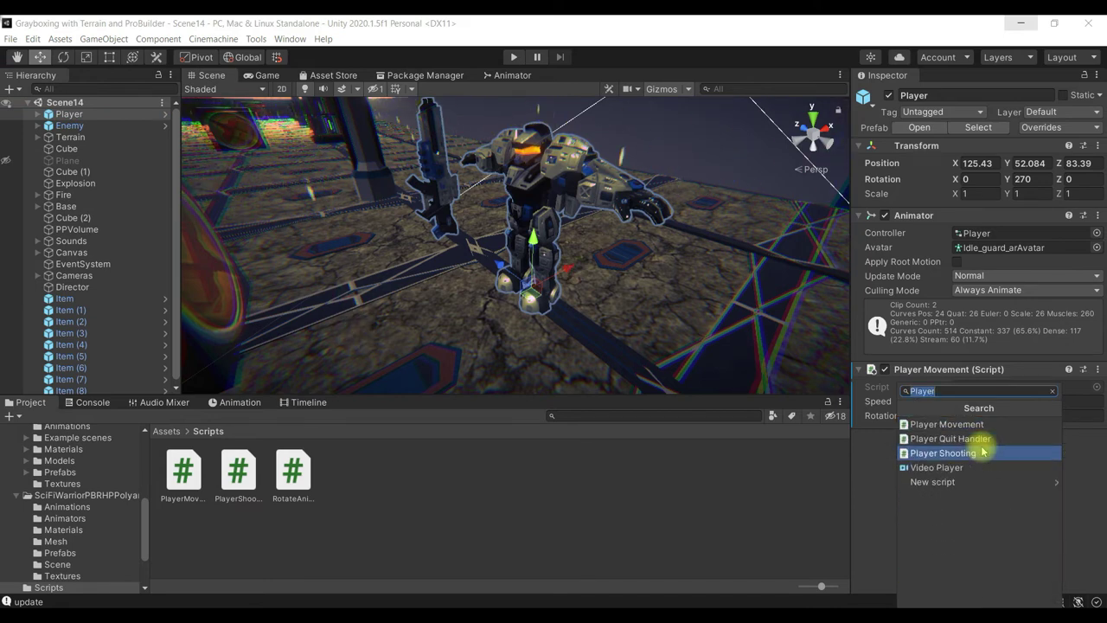
left_click(982, 451)
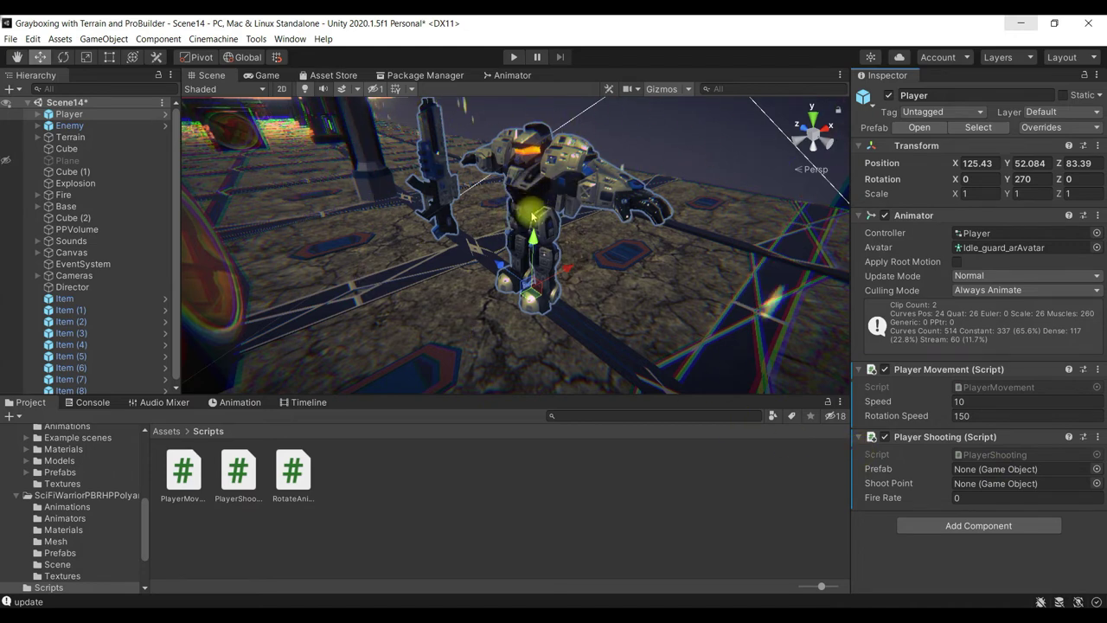
Assign the Bullet prefab from the Prefabs folder as Player Shooting's Prefab
left_click(167, 433)
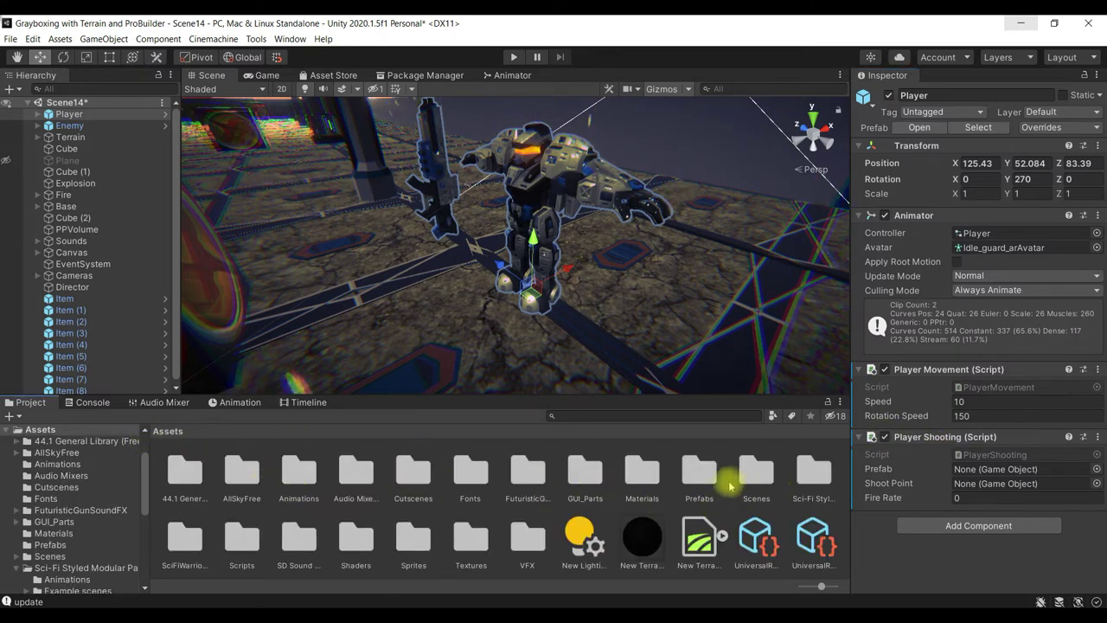
double_click(699, 471)
left_click(184, 469)
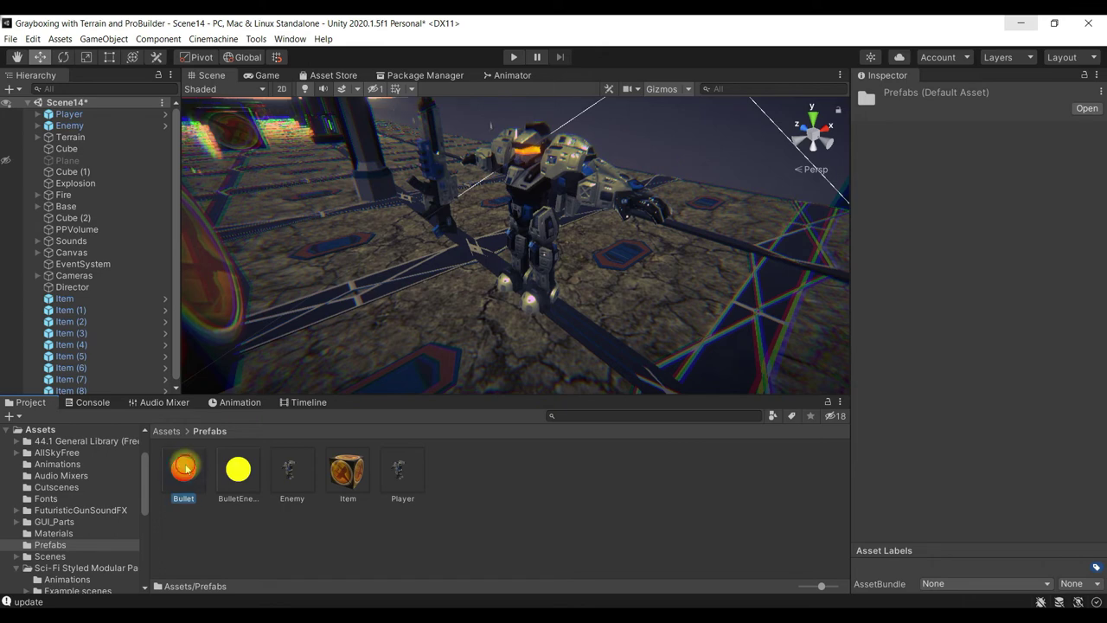
left_click(82, 114)
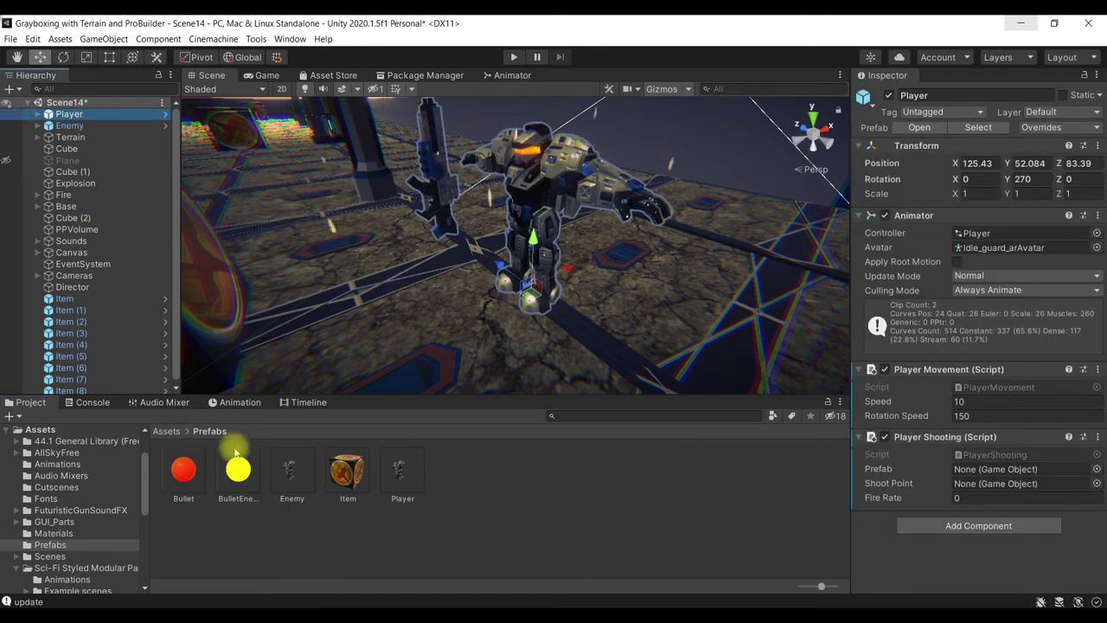
left_click(183, 469)
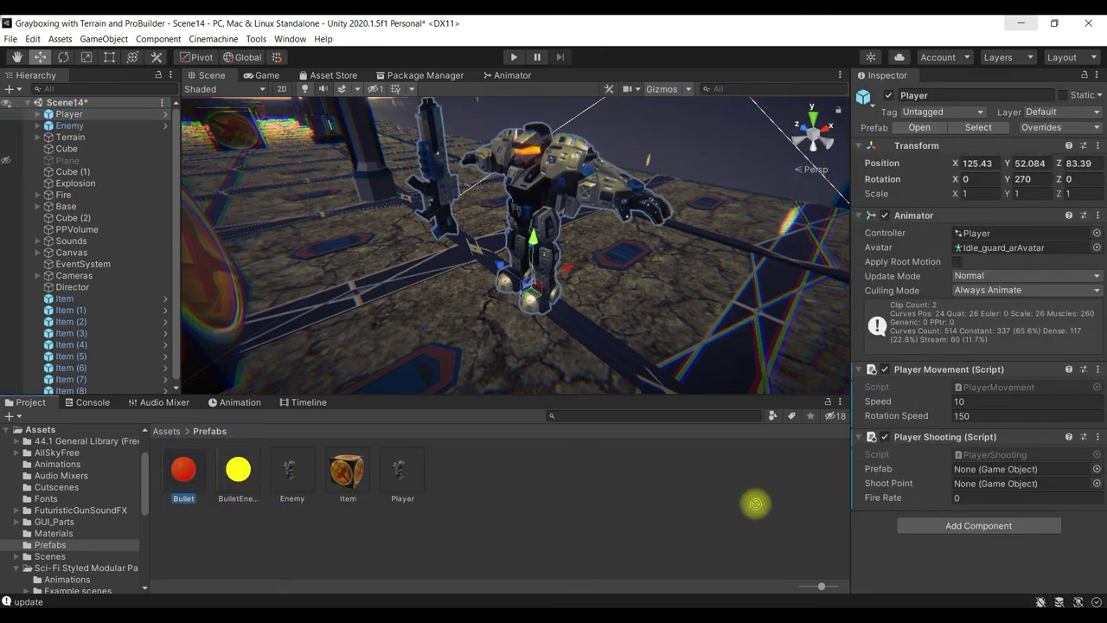
left_click_drag(755, 504, 984, 470)
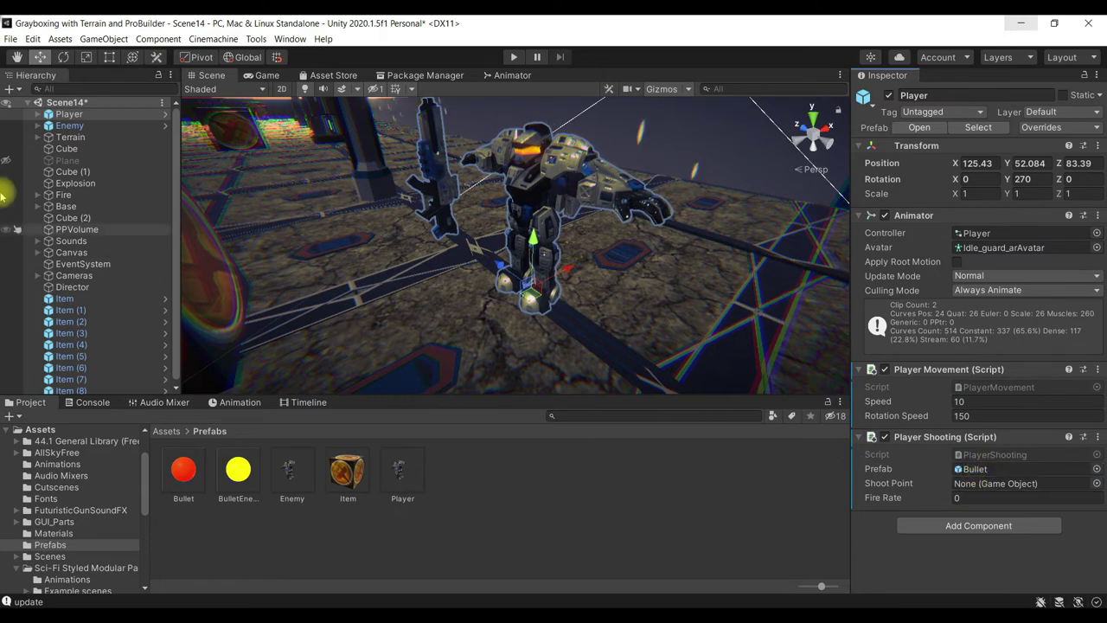
Assign Player's ShootPoint child as the Shoot Point
left_click(45, 113)
left_click(37, 113)
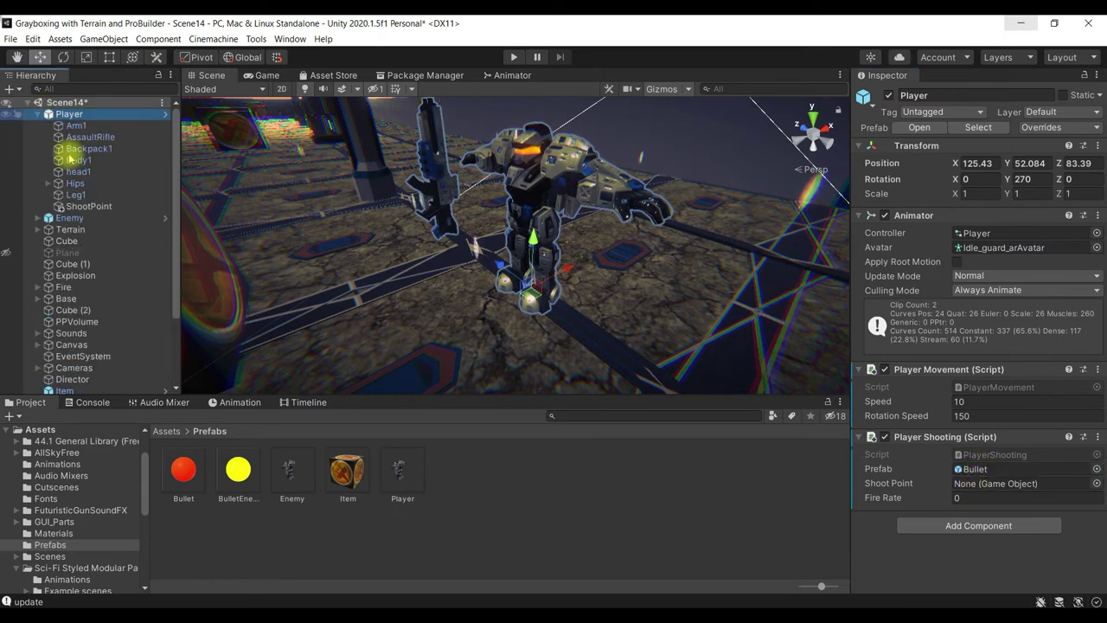
left_click_drag(100, 206, 546, 340)
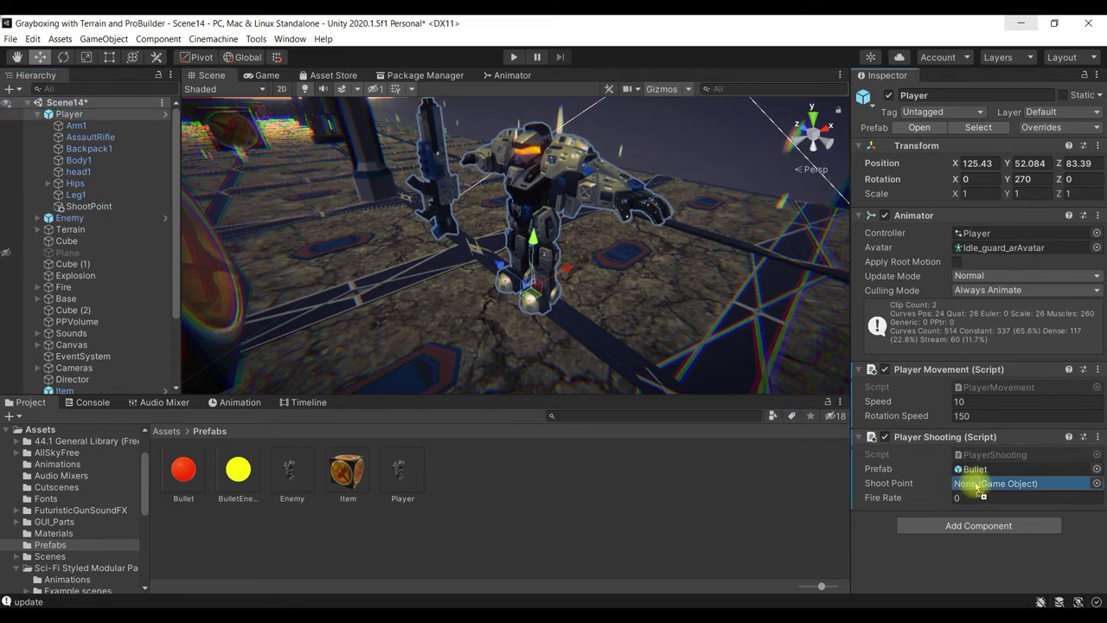
left_click_drag(546, 340, 976, 485)
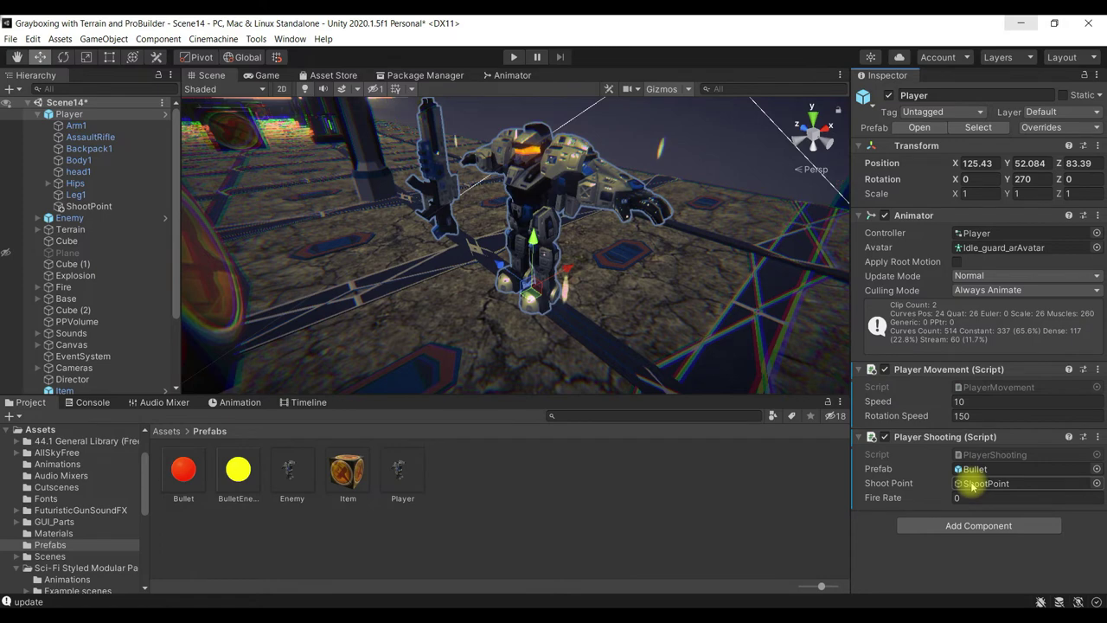
Set Fire Rate to 0.2, save the scene, and enter Play mode
left_click(980, 498)
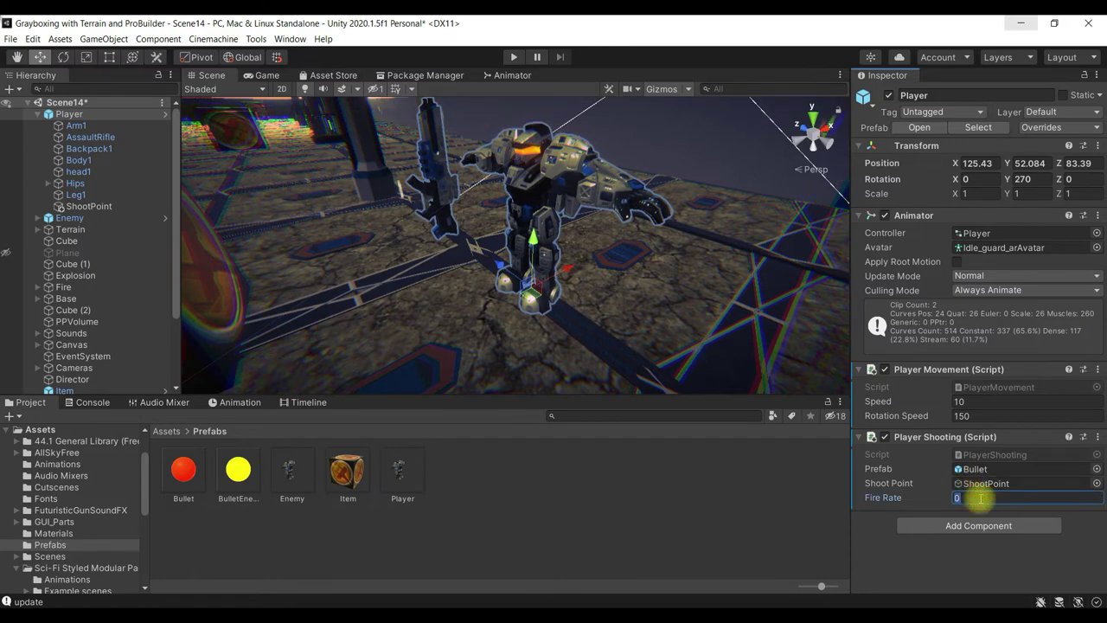
type("0.2")
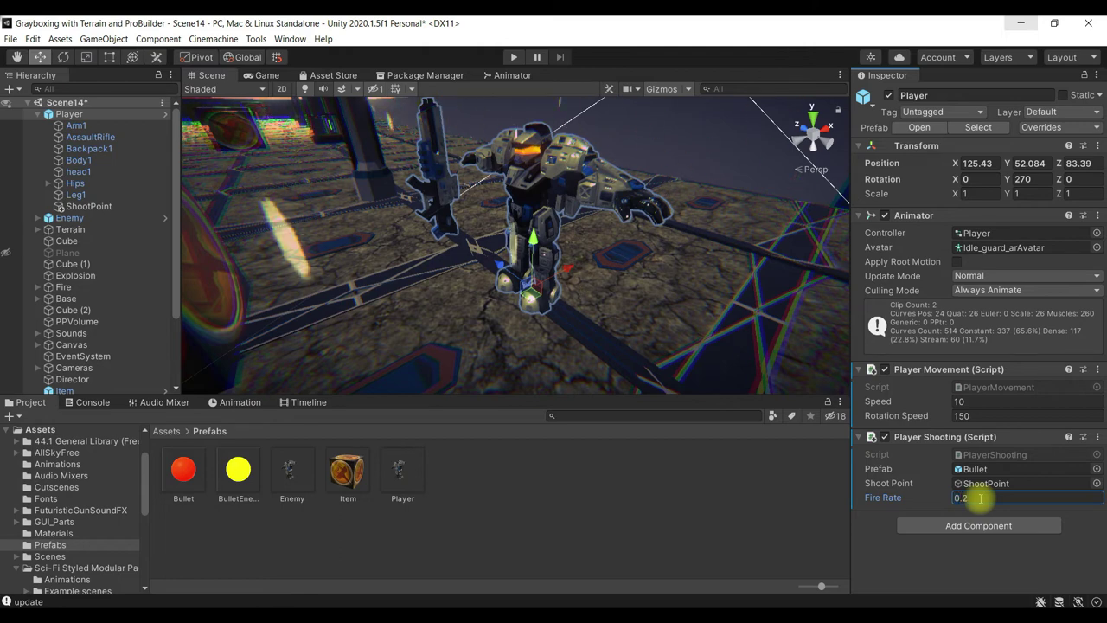
key("ctrl+s")
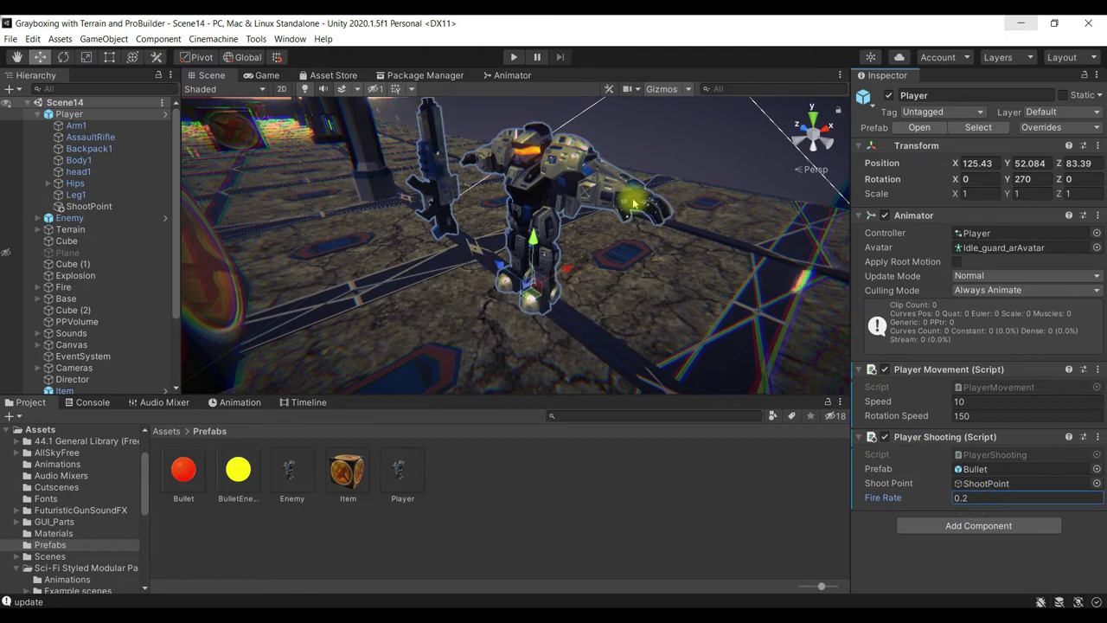
left_click(514, 57)
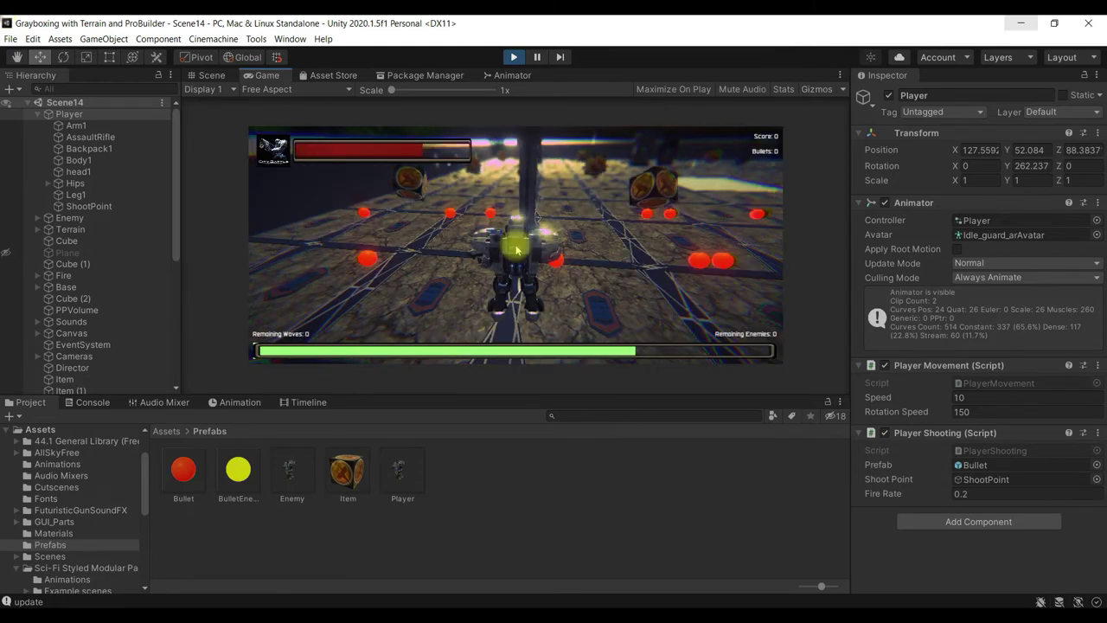
Exit Play mode and navigate from Assets into the Scripts folder
left_click(517, 58)
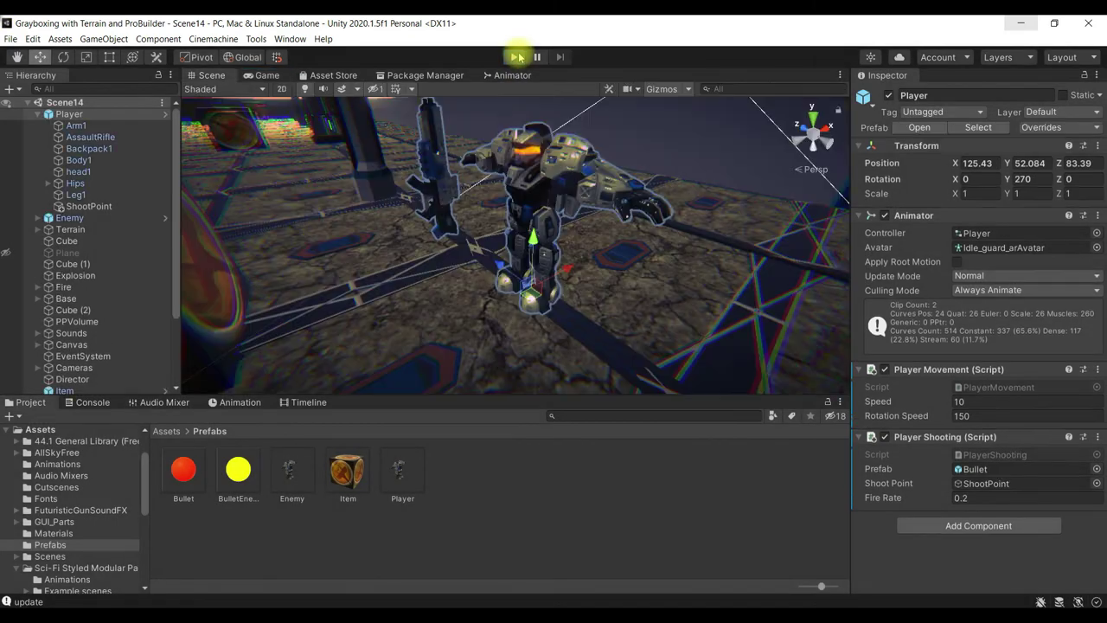
left_click(493, 201)
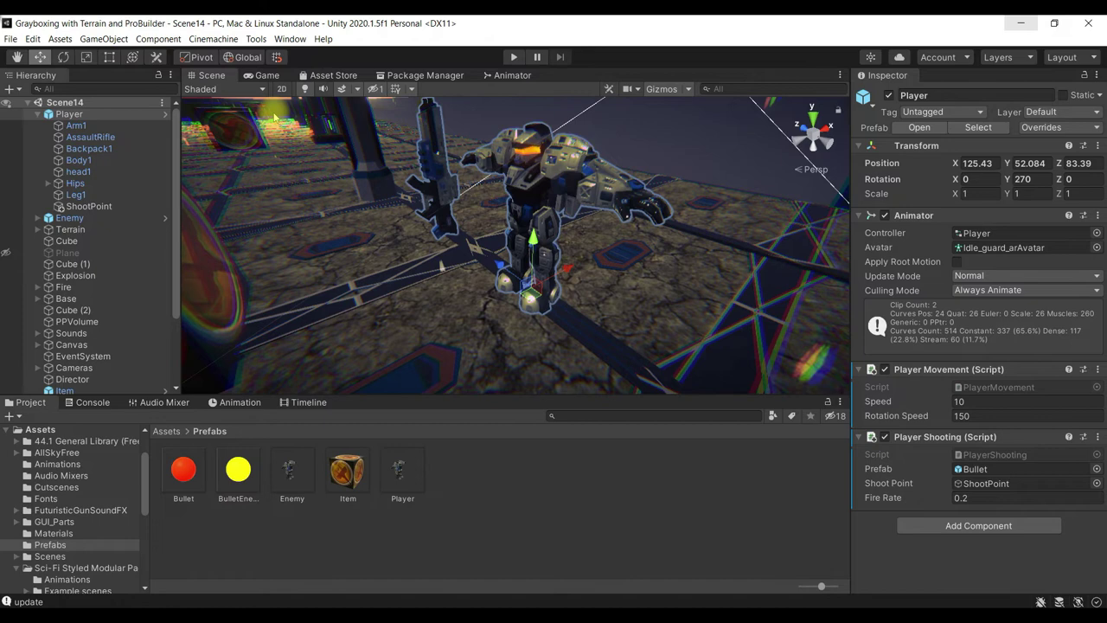
left_click(167, 430)
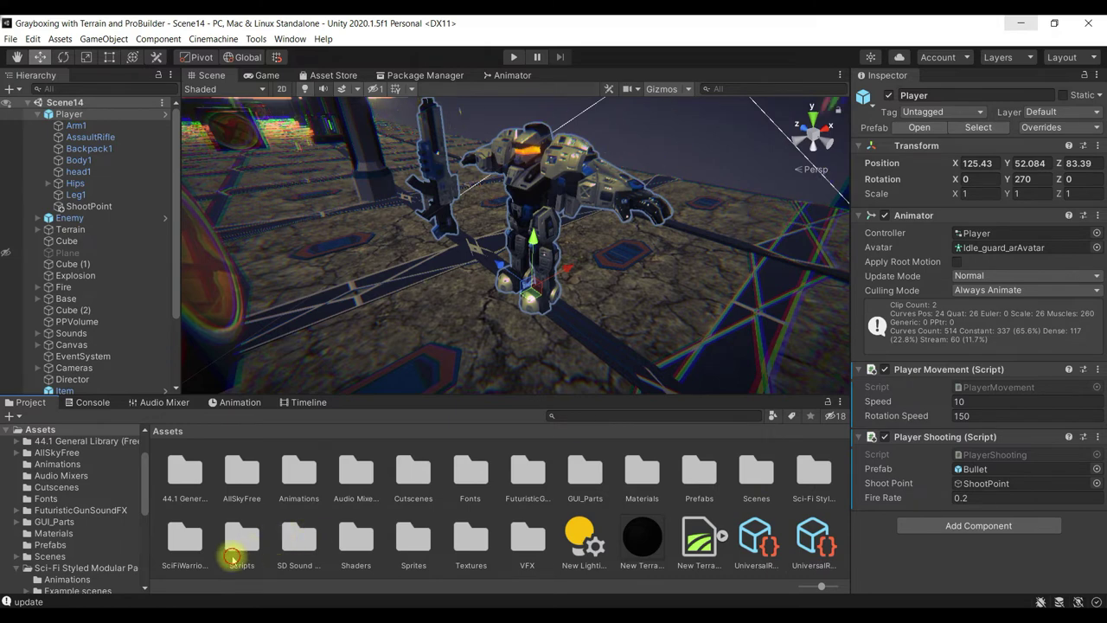
double_click(234, 552)
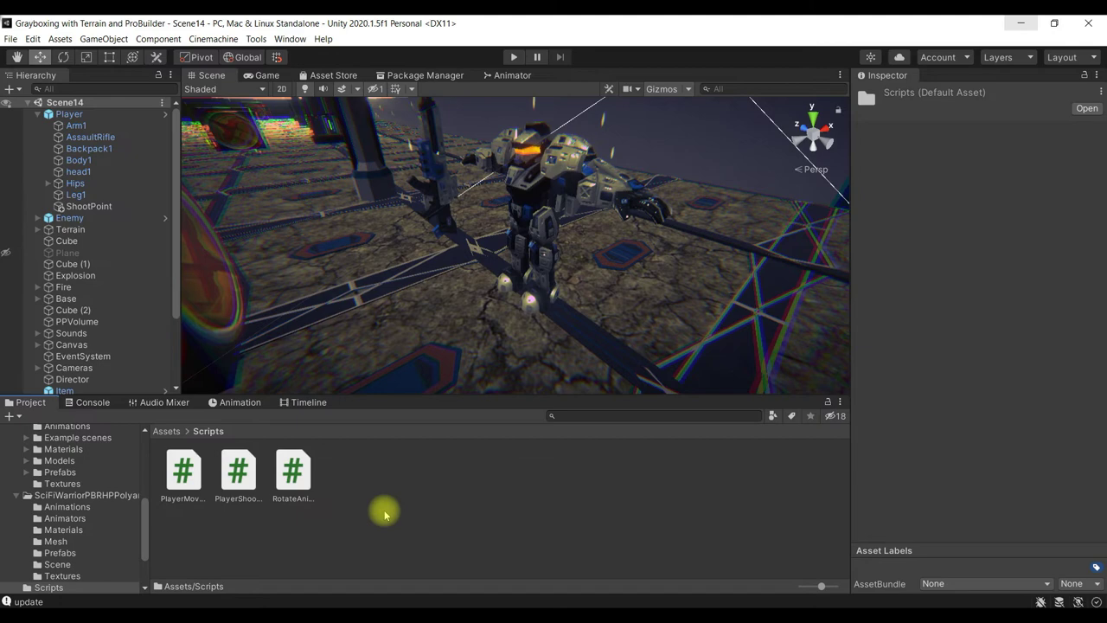
Create a C# script named ForwardMovement in the Scripts folder
right_click(384, 512)
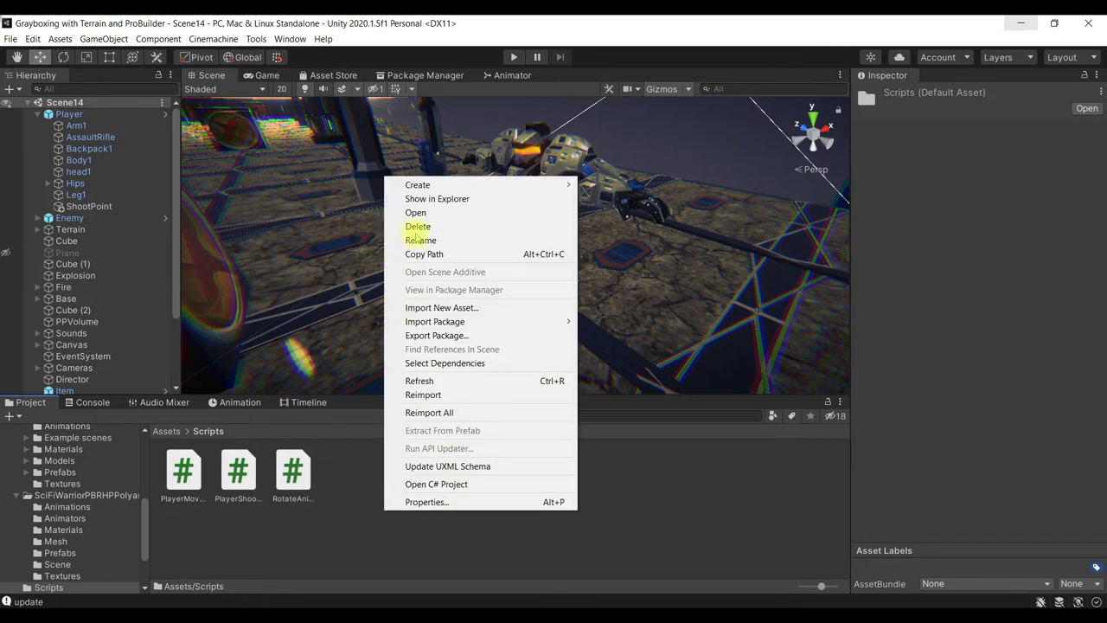
mouse_move(519, 186)
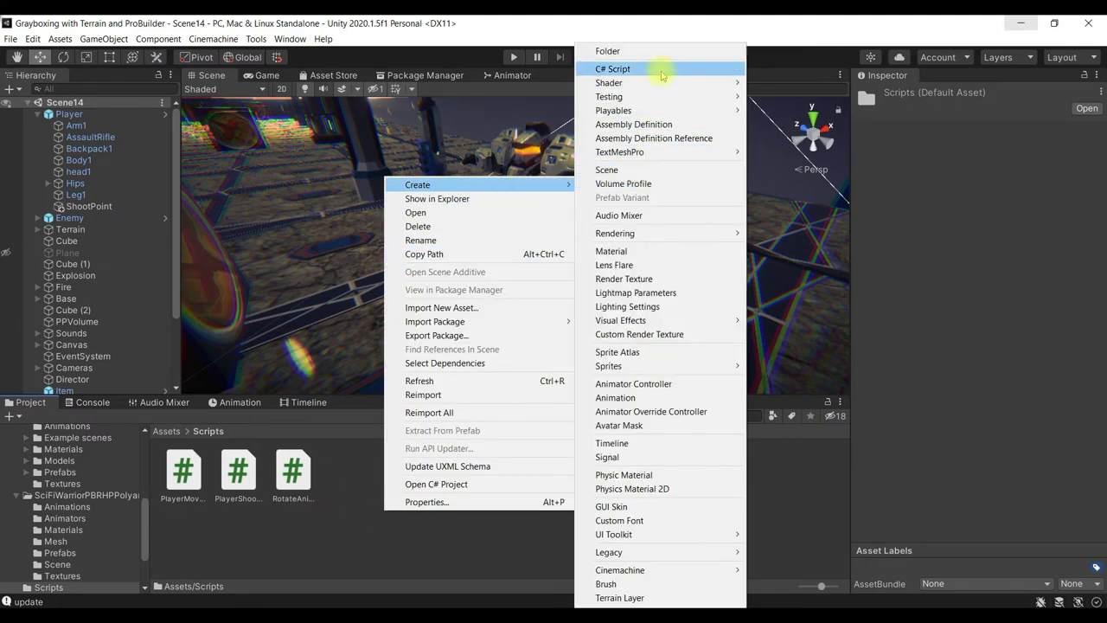
left_click(656, 69)
type("F")
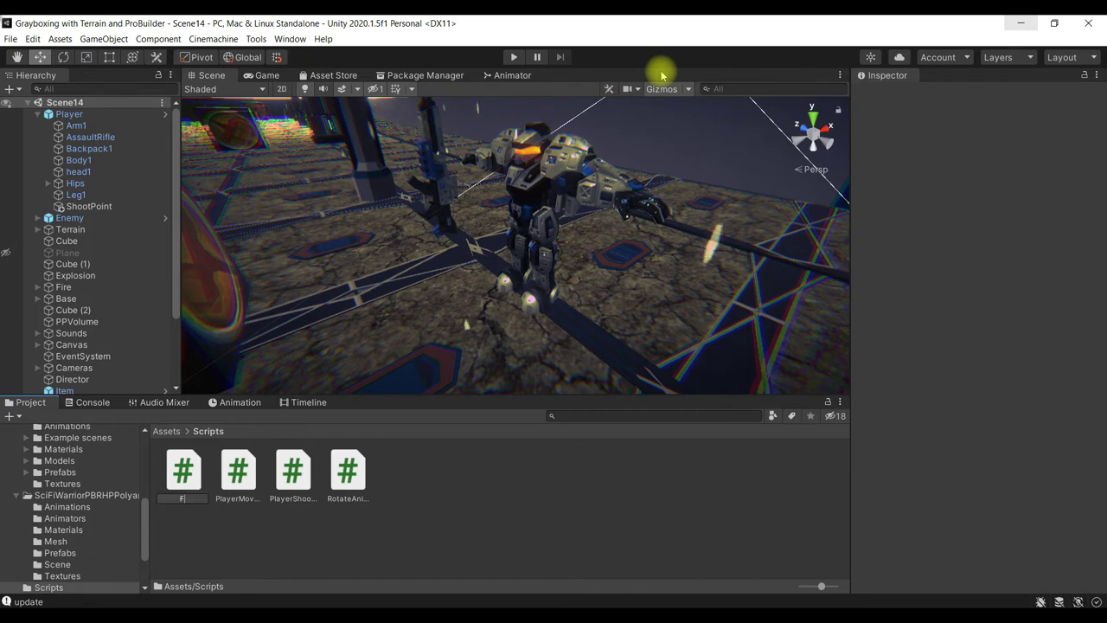
type("orwardMo")
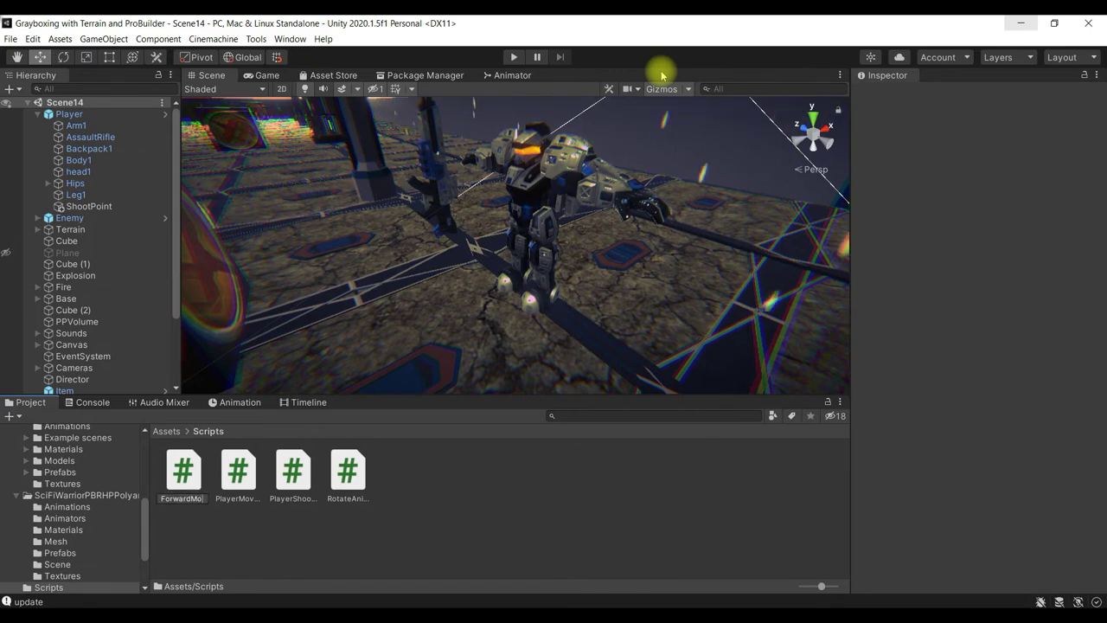
type("vement")
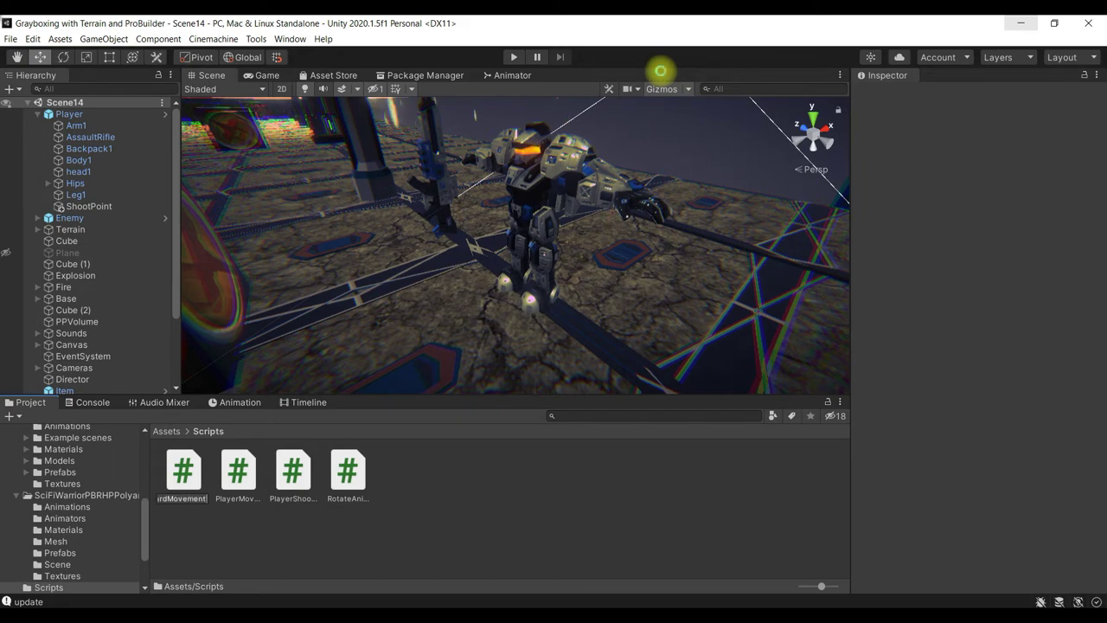
key("Return")
key("Return")
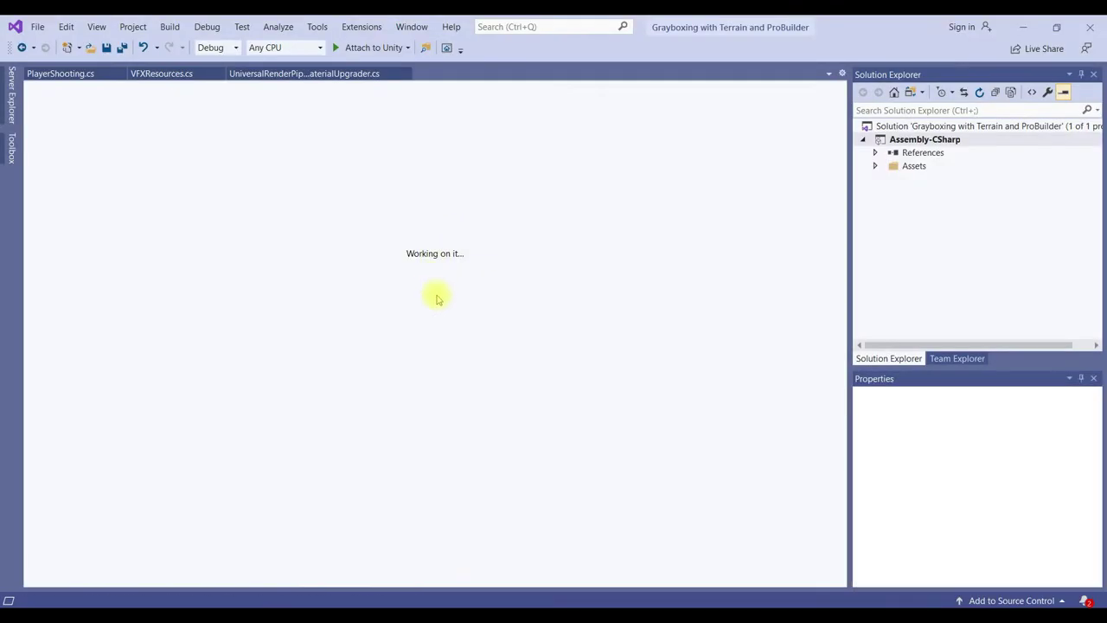
Open ForwardMovement and declare a public float speed field
left_click(1025, 28)
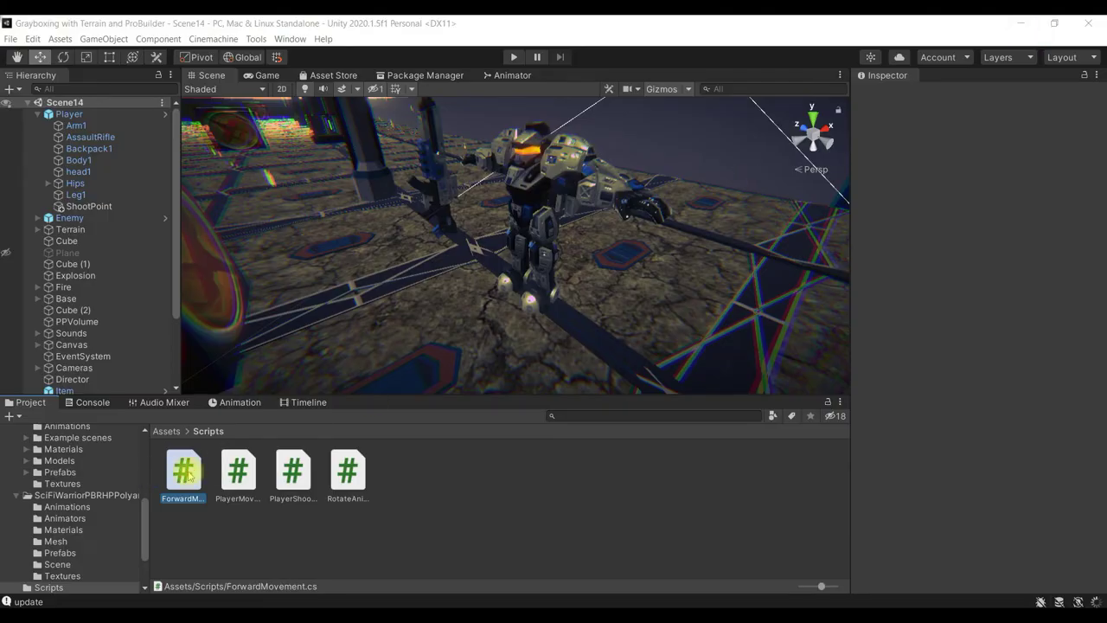
double_click(189, 474)
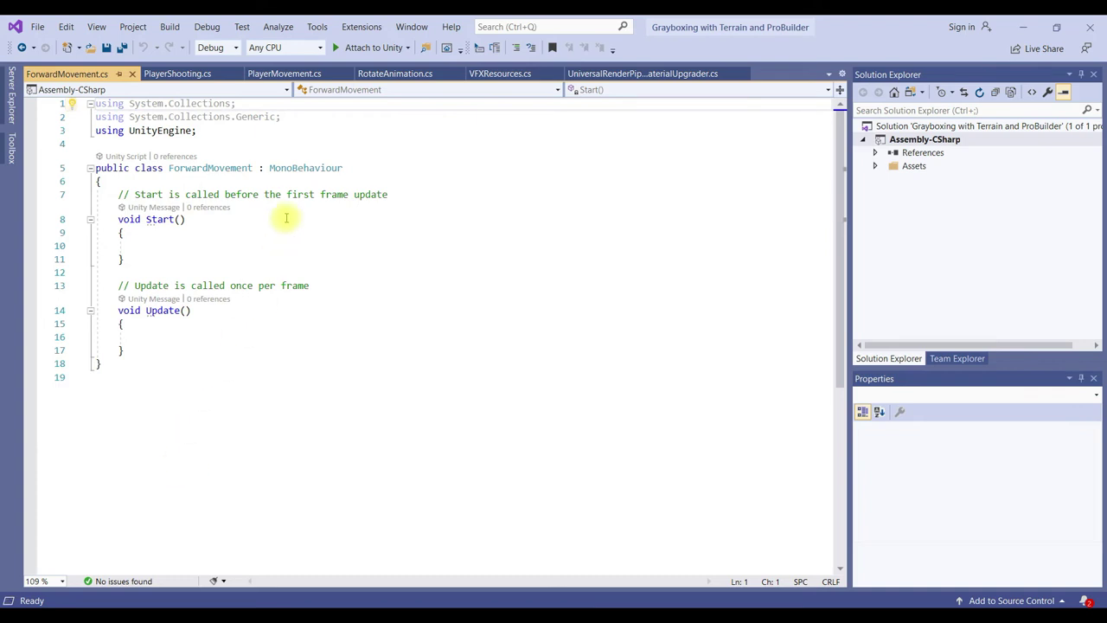
left_click(307, 180)
key("Return")
type("pub")
key("Tab")
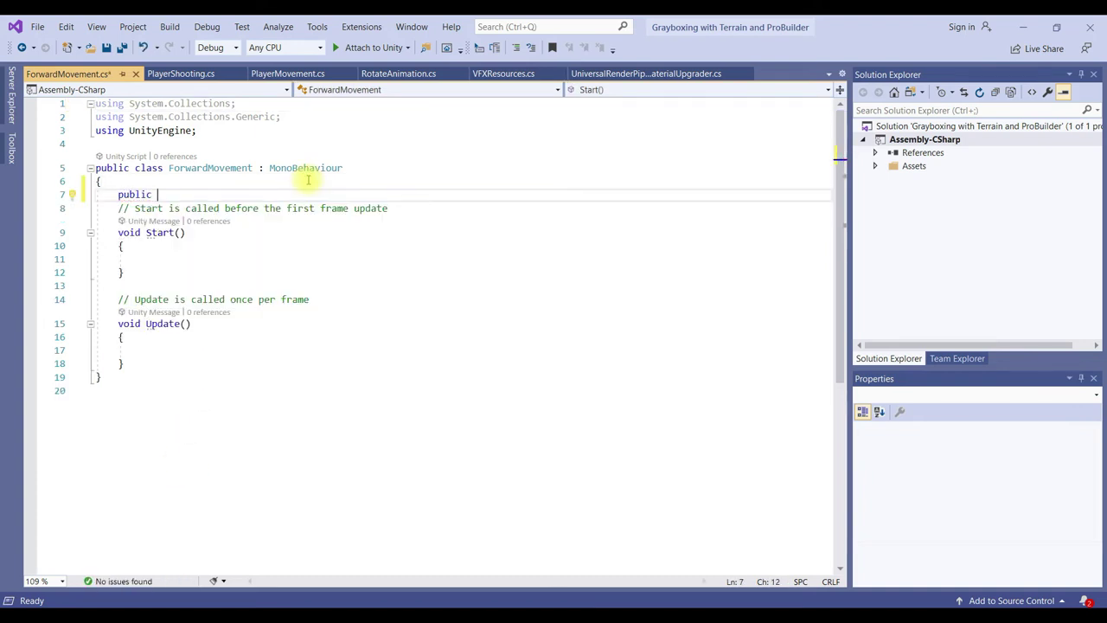
type("float s")
type("peed;")
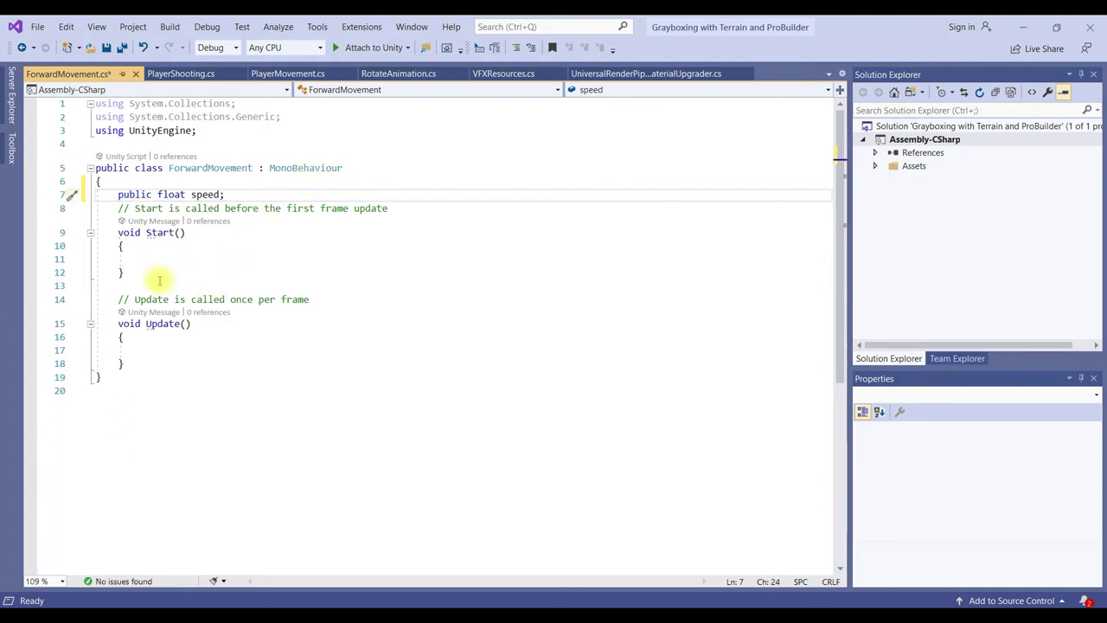
Add transform.Translate(0, 0, speed * Time.deltaTime) in Update and save
left_click(159, 350)
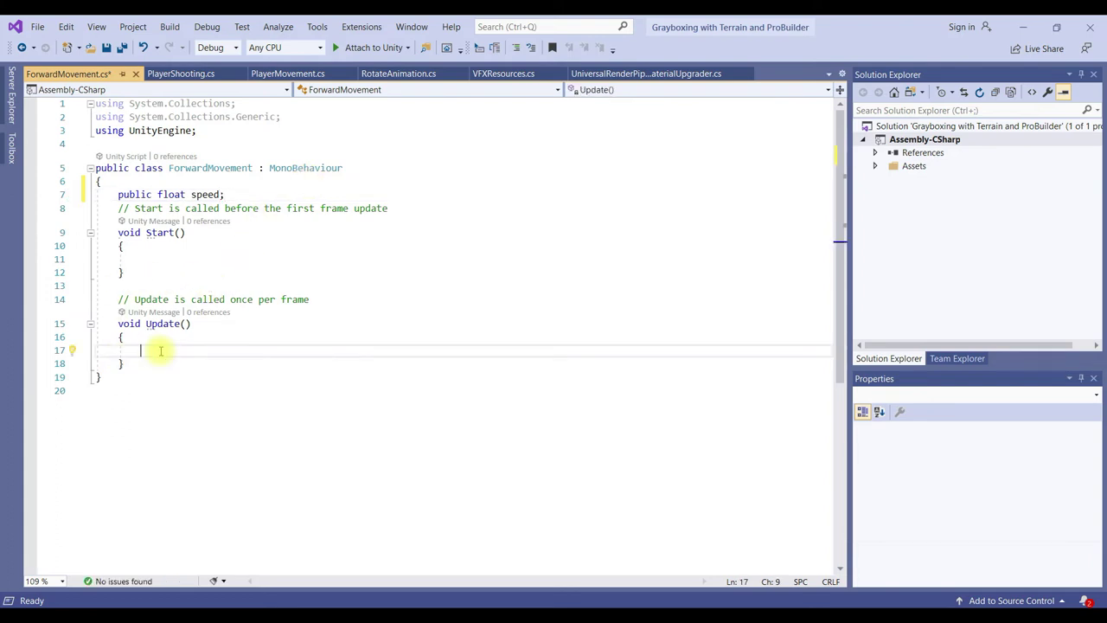
type("tra")
key("Tab")
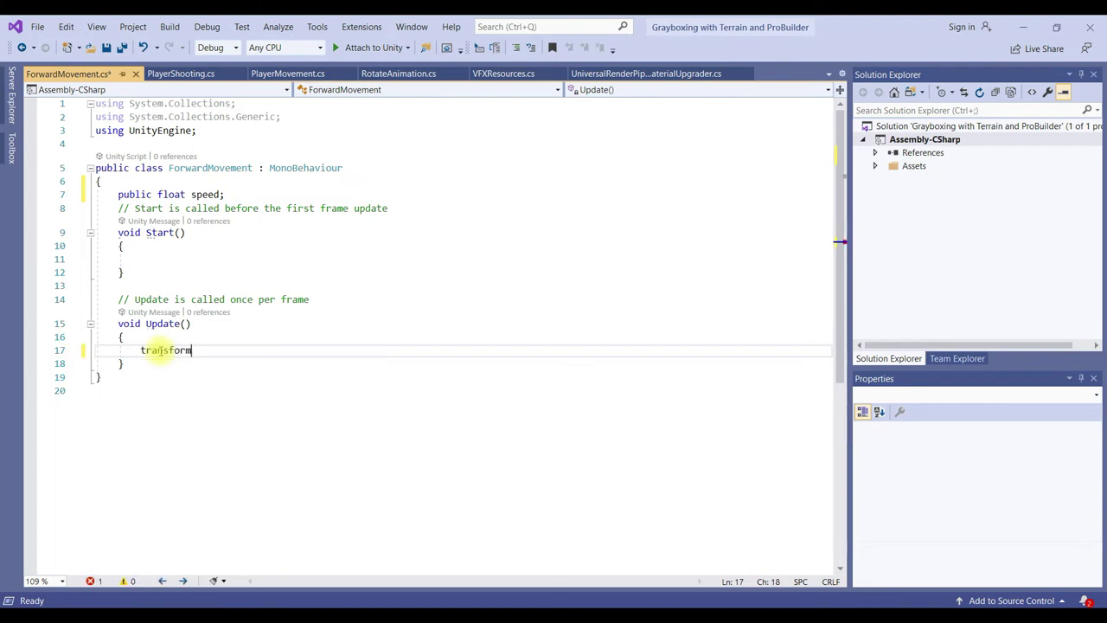
type(".Trans")
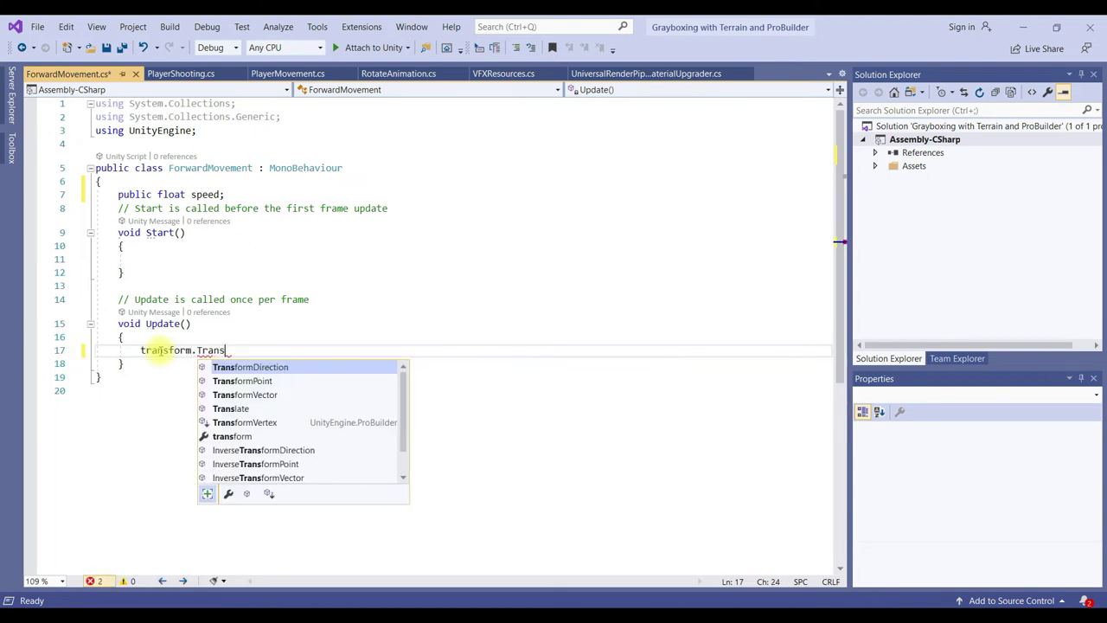
key("Down")
key("Down")
key("Down")
key("Tab")
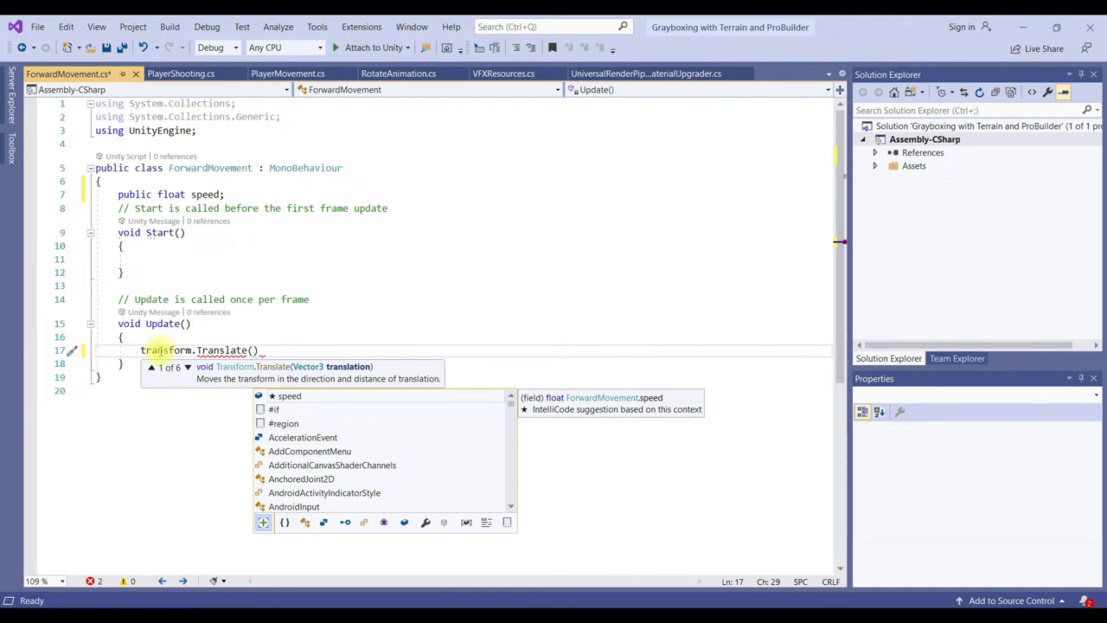
type("0, ")
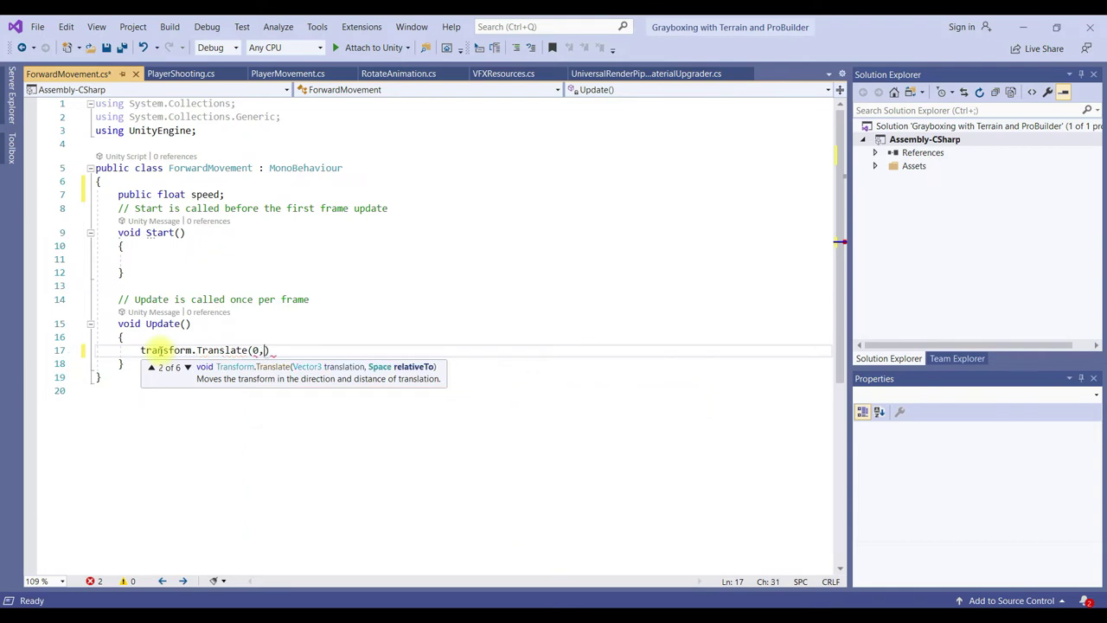
type("0, ")
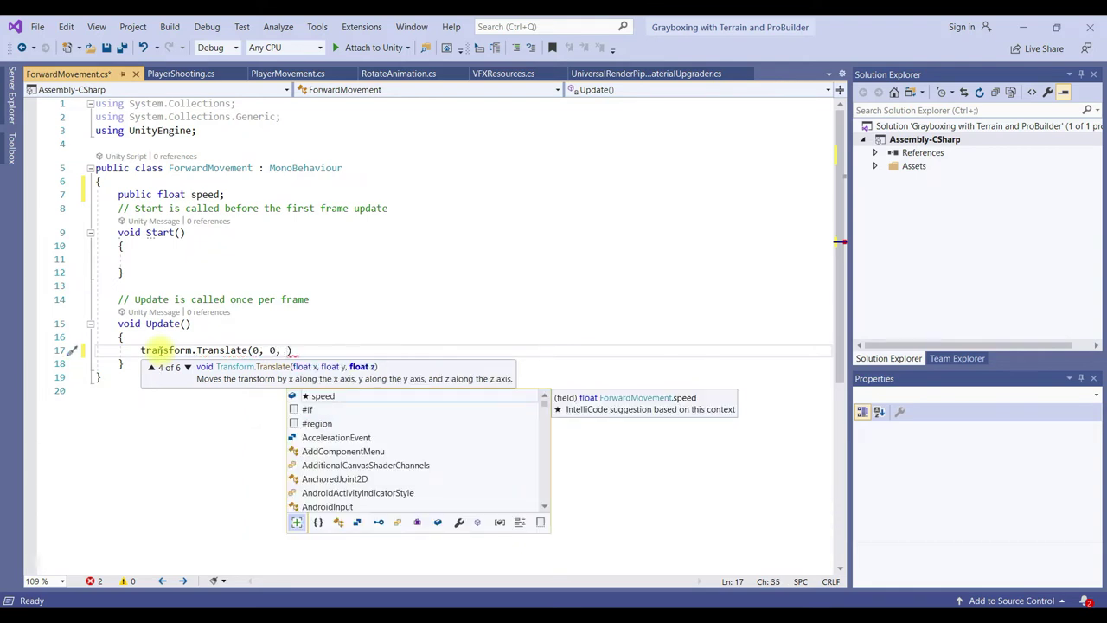
type("spe")
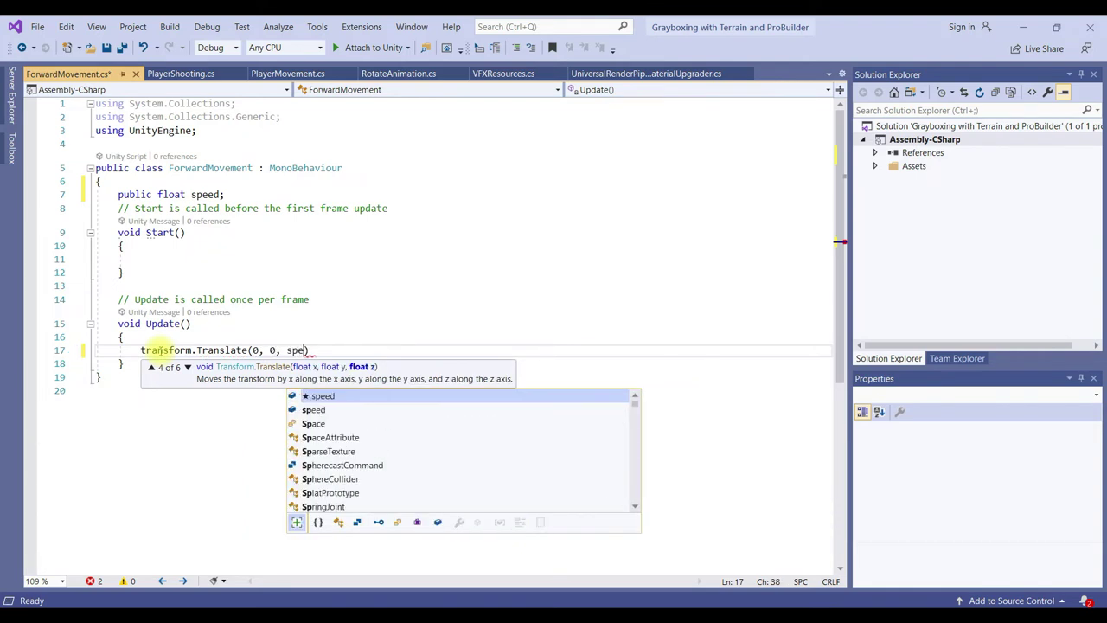
key("Tab")
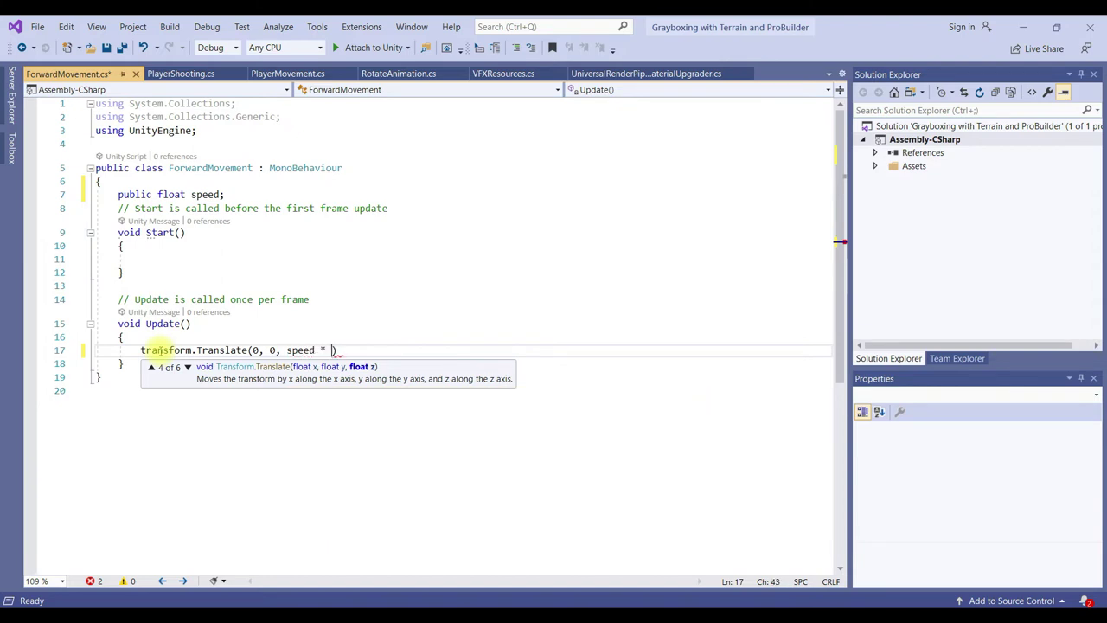
type("Time.de")
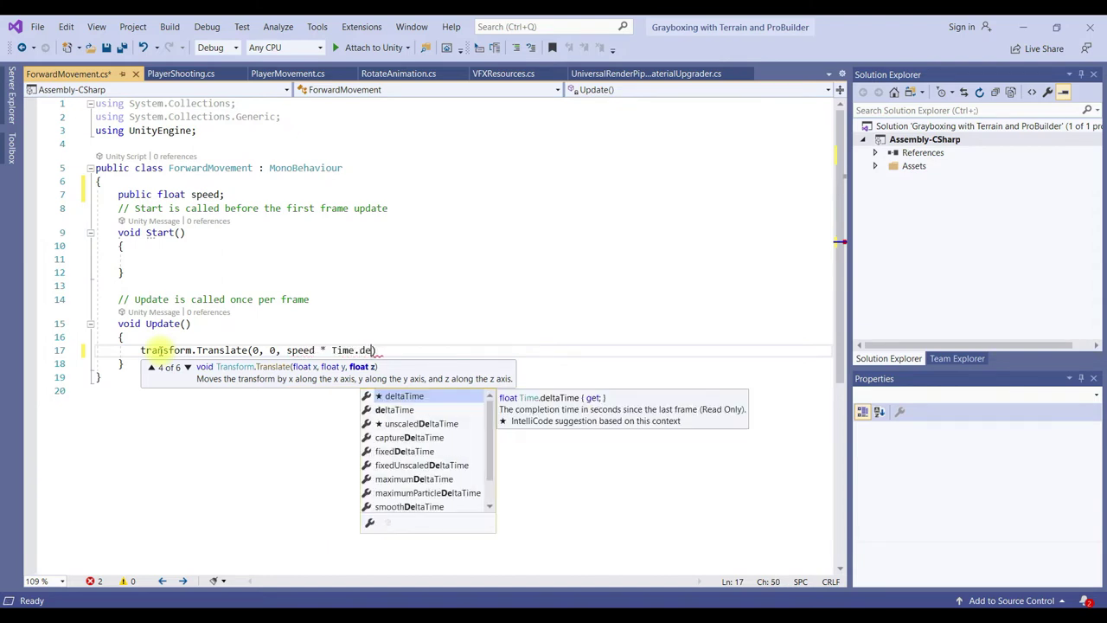
key("Tab")
type(")")
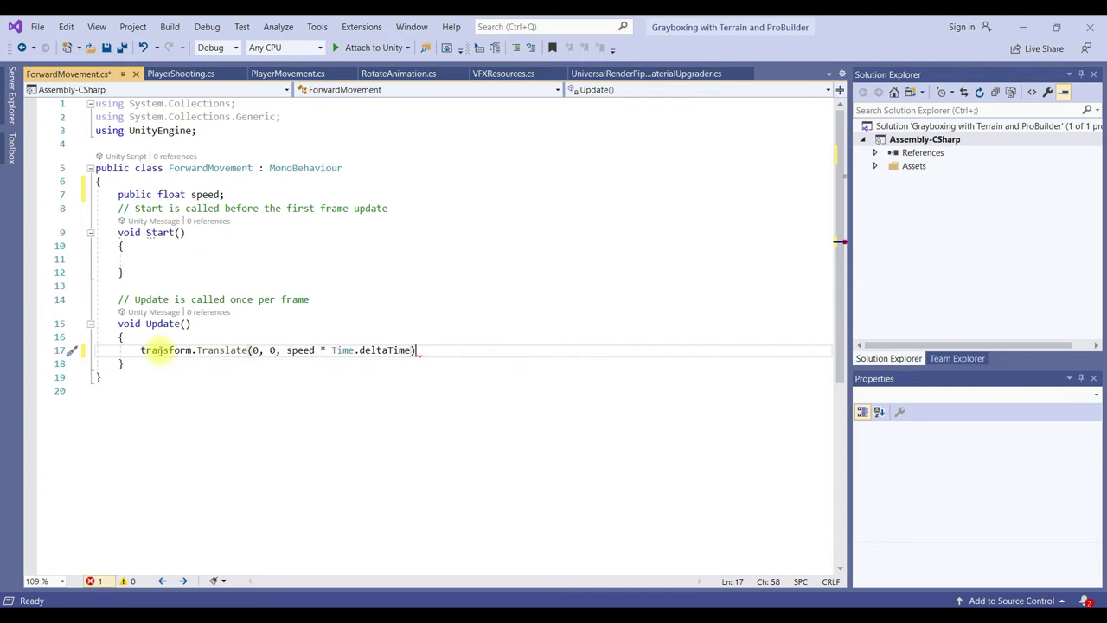
key("ctrl+s")
Delete the empty Start method and its comment from ForwardMovement
left_click(144, 264)
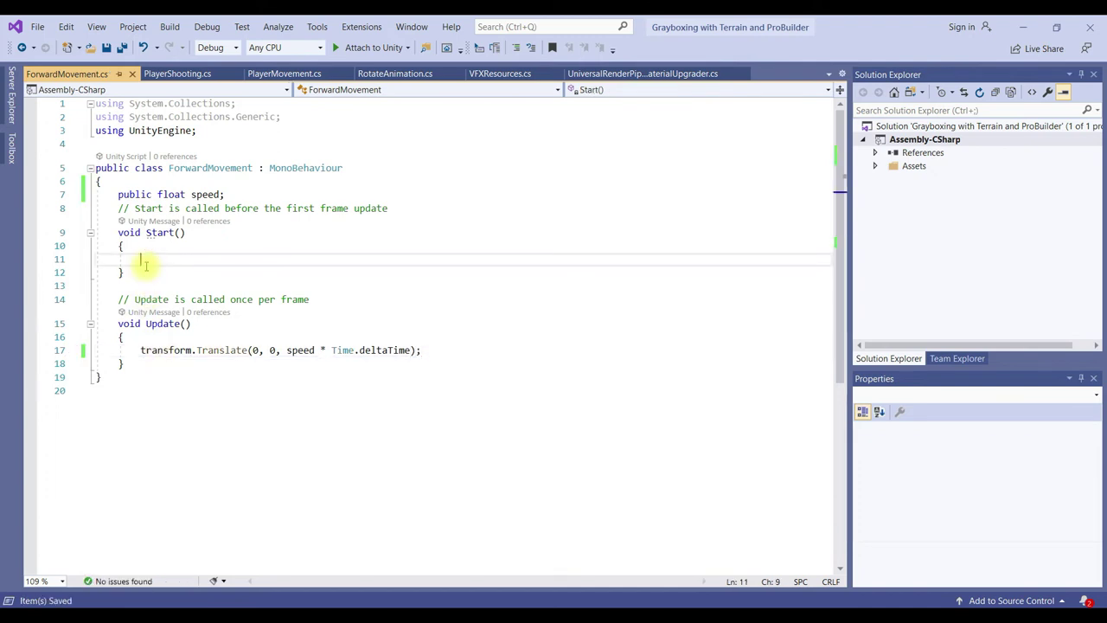
left_click_drag(147, 278, 62, 212)
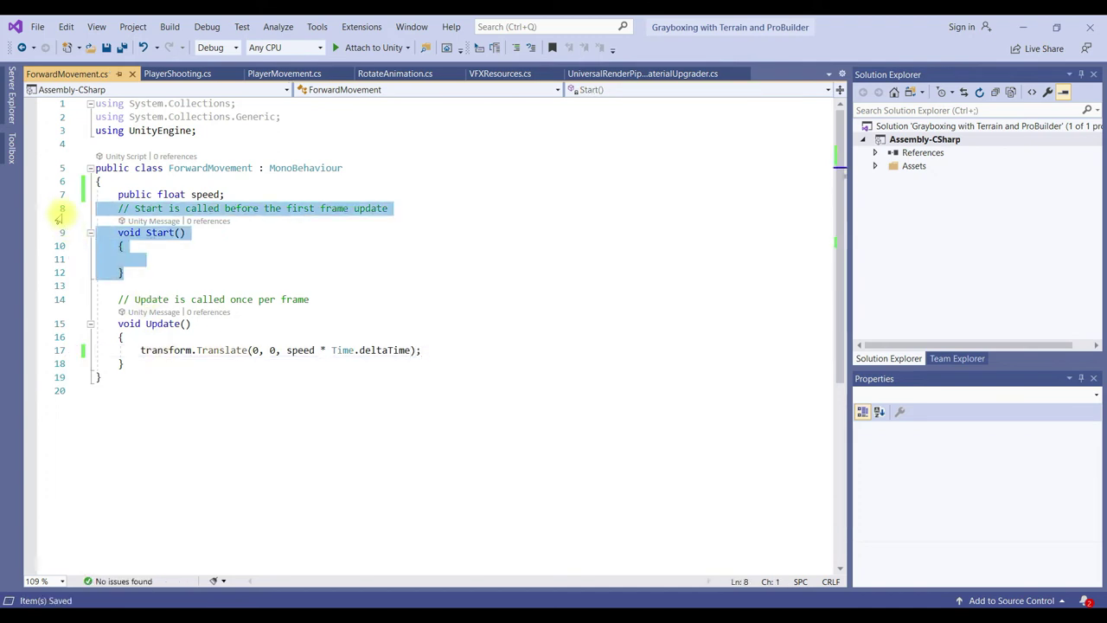
key("Delete")
key("BackSpace")
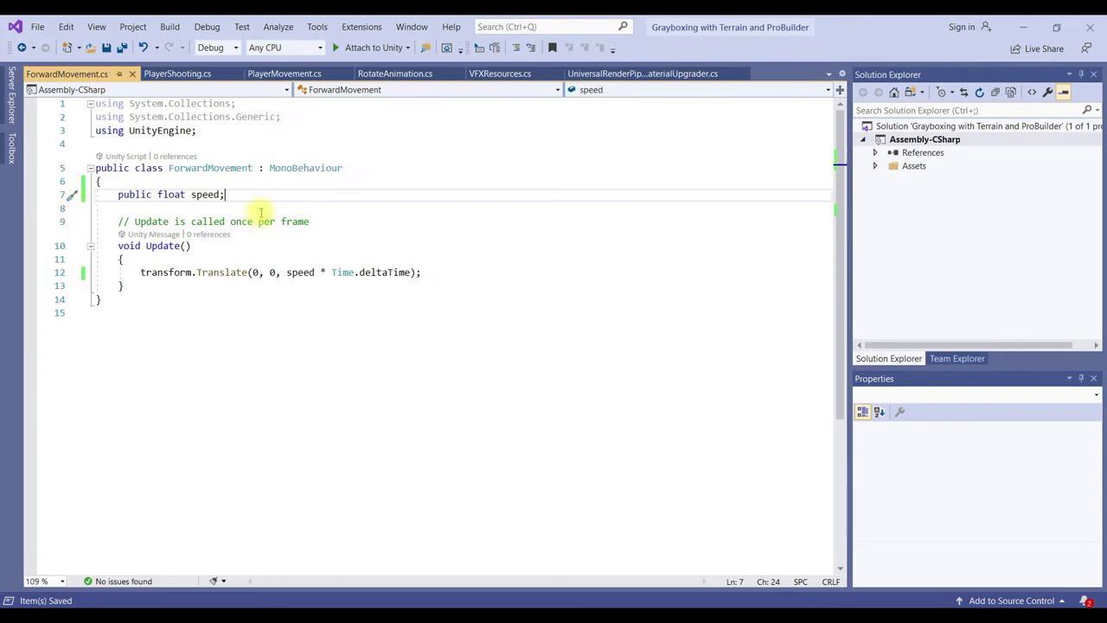
left_click(1023, 27)
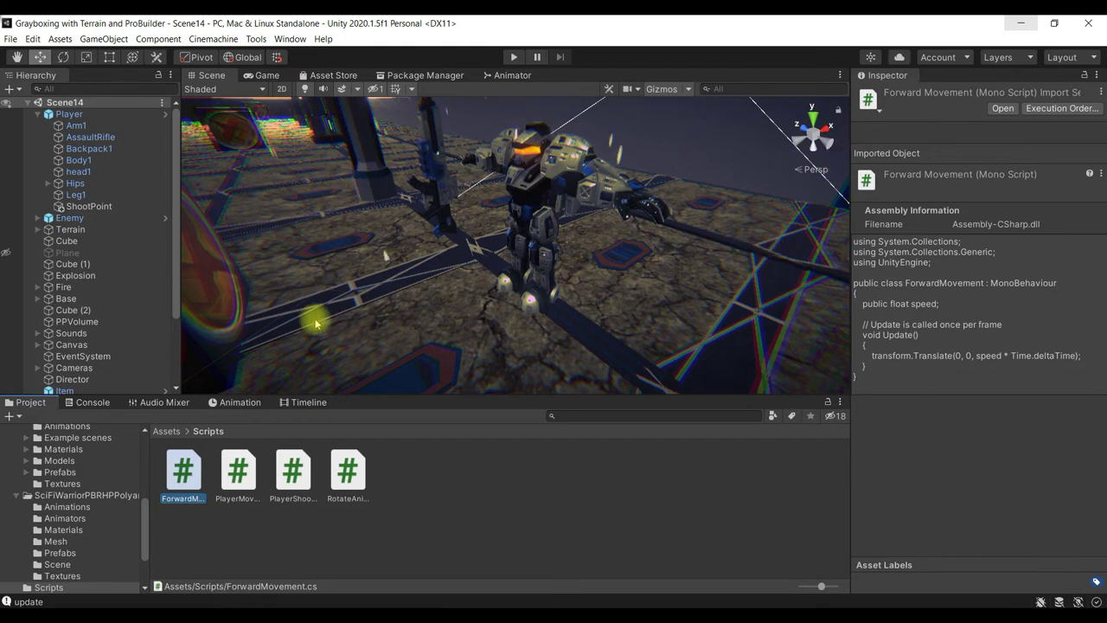
Open the Bullet prefab, add Forward Movement with Speed 20, and return to Scene14
left_click(166, 431)
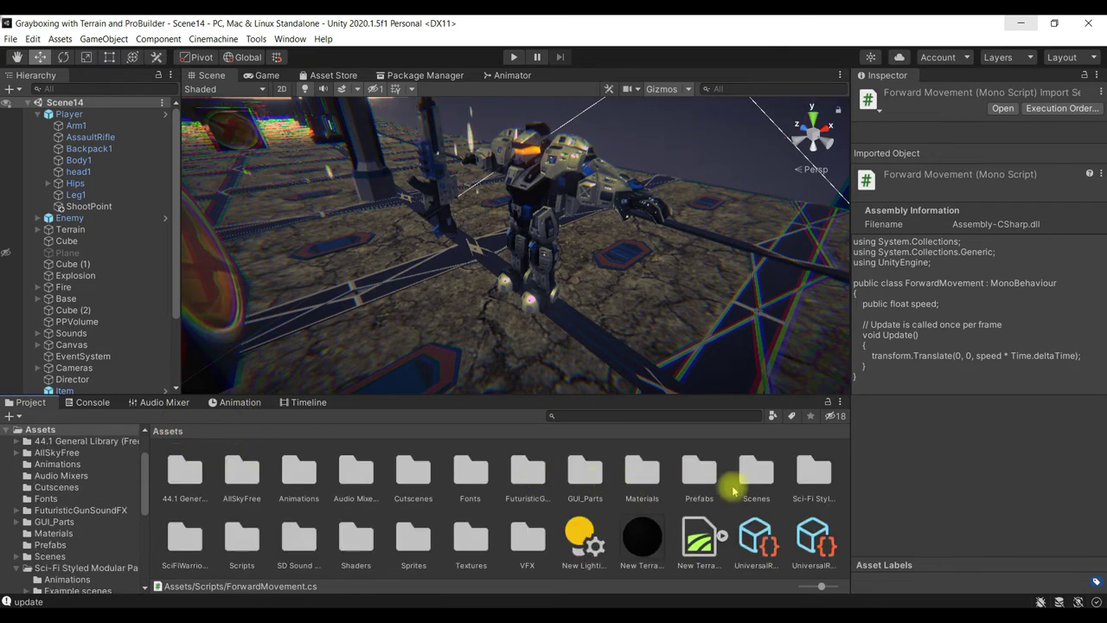
double_click(701, 479)
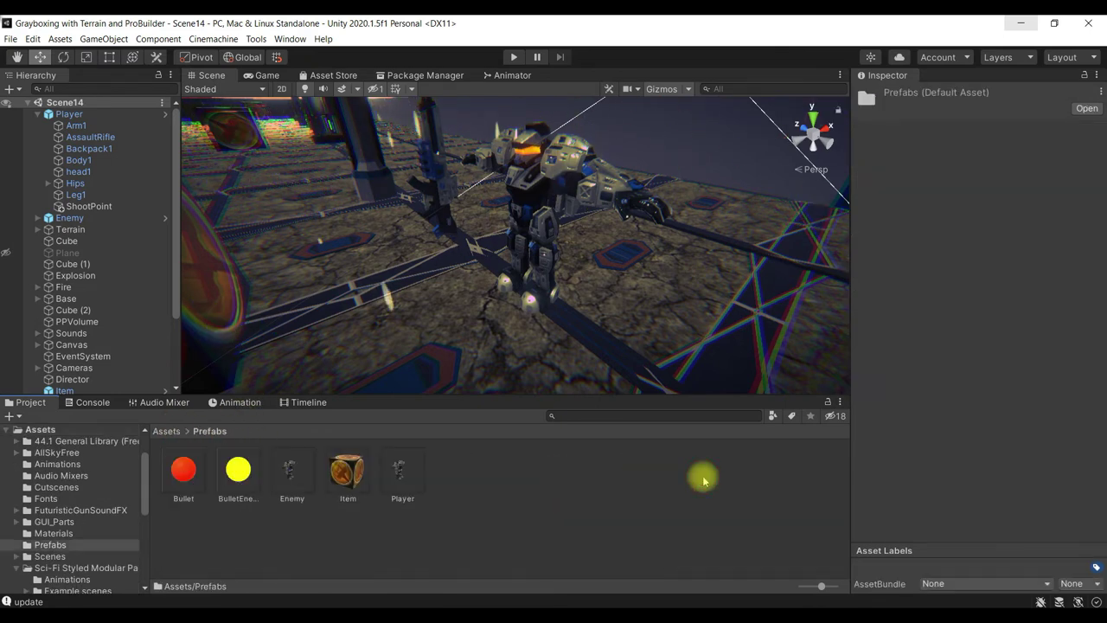
double_click(183, 469)
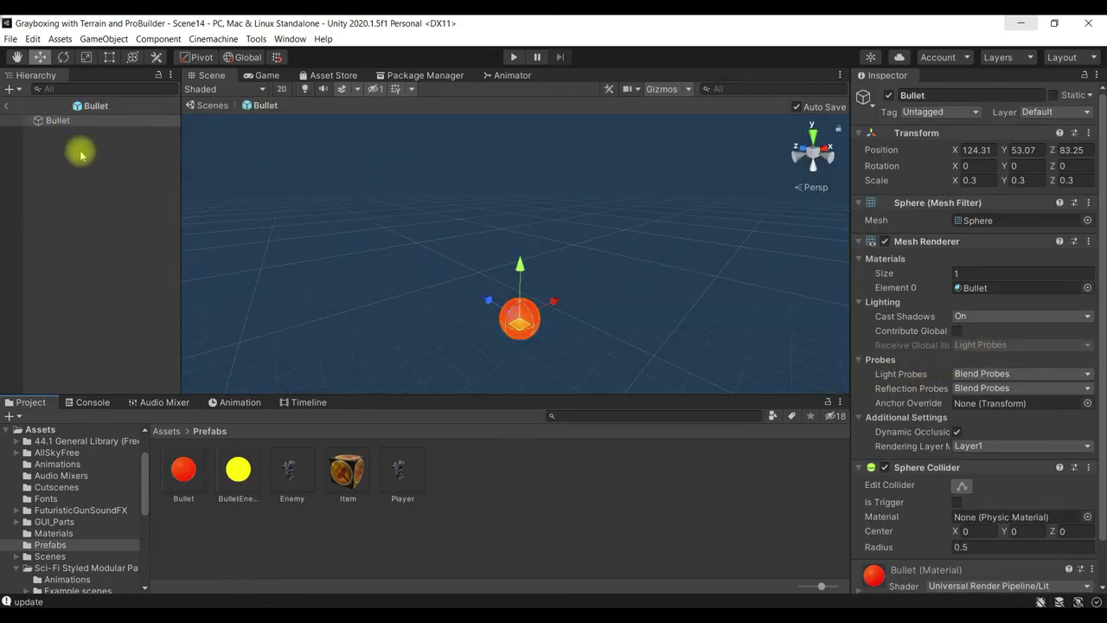
scroll(1086, 331, "down", 3)
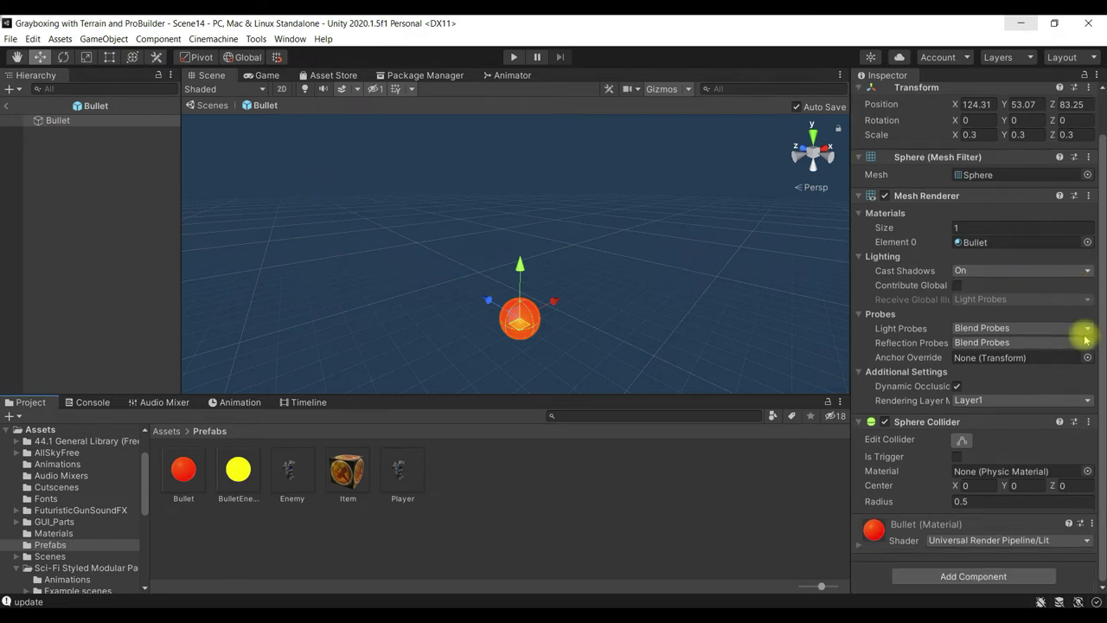
left_click(1012, 578)
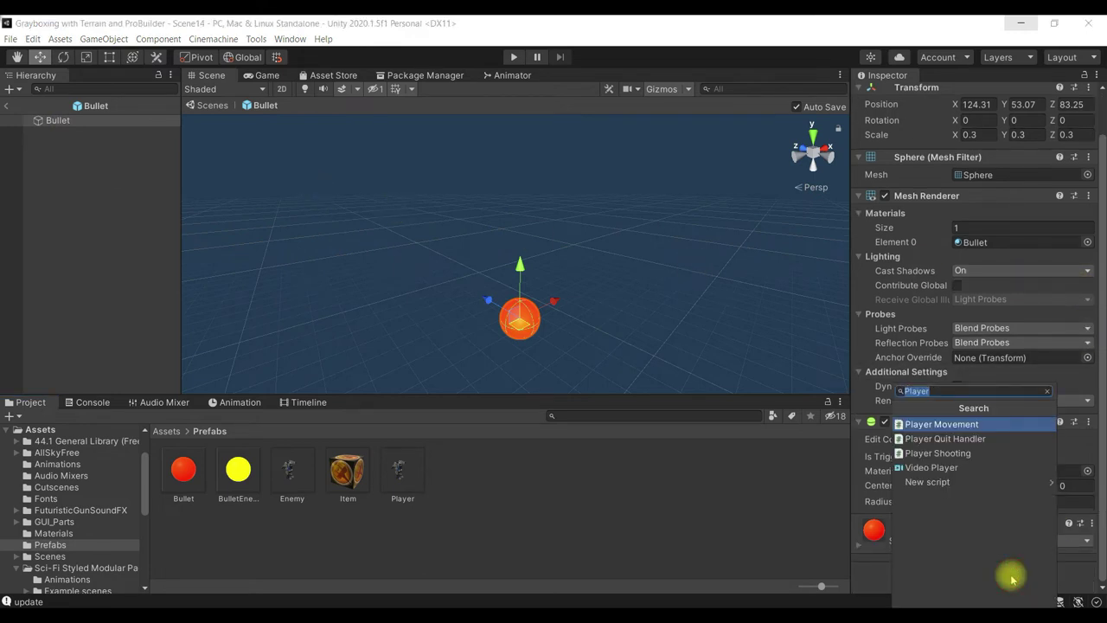
type("Fo")
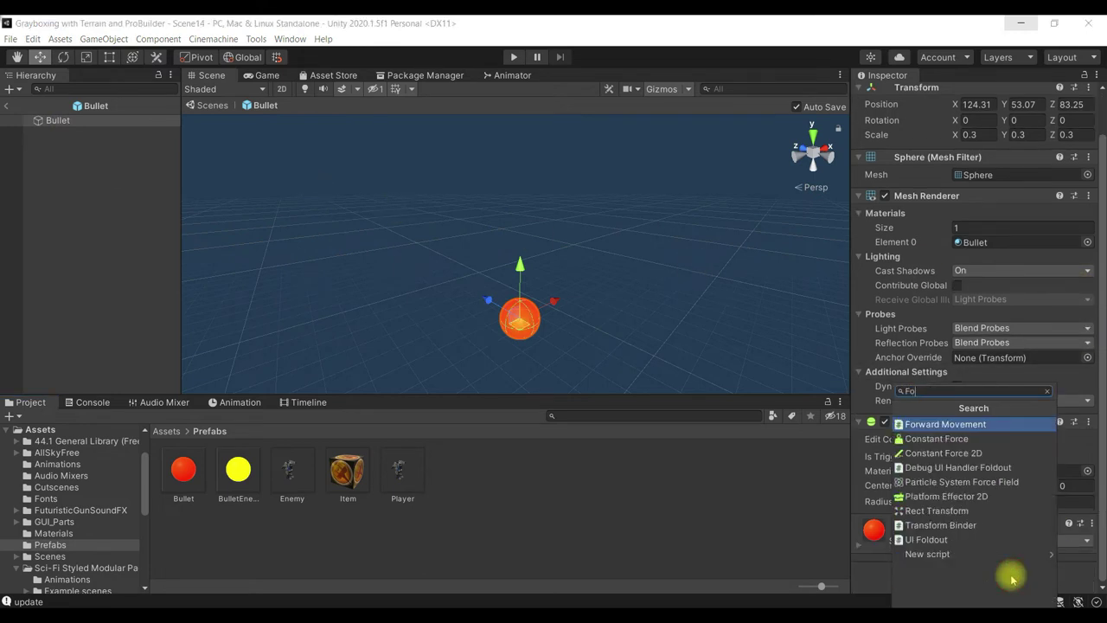
type("rw")
key("Return")
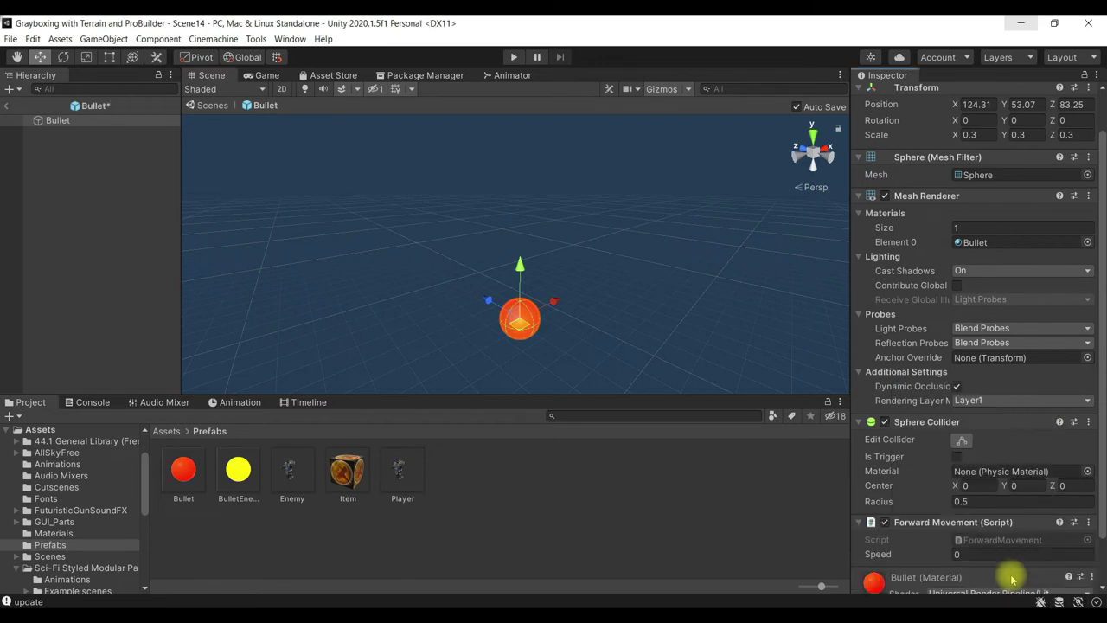
scroll(986, 502, "down", 3)
type("20")
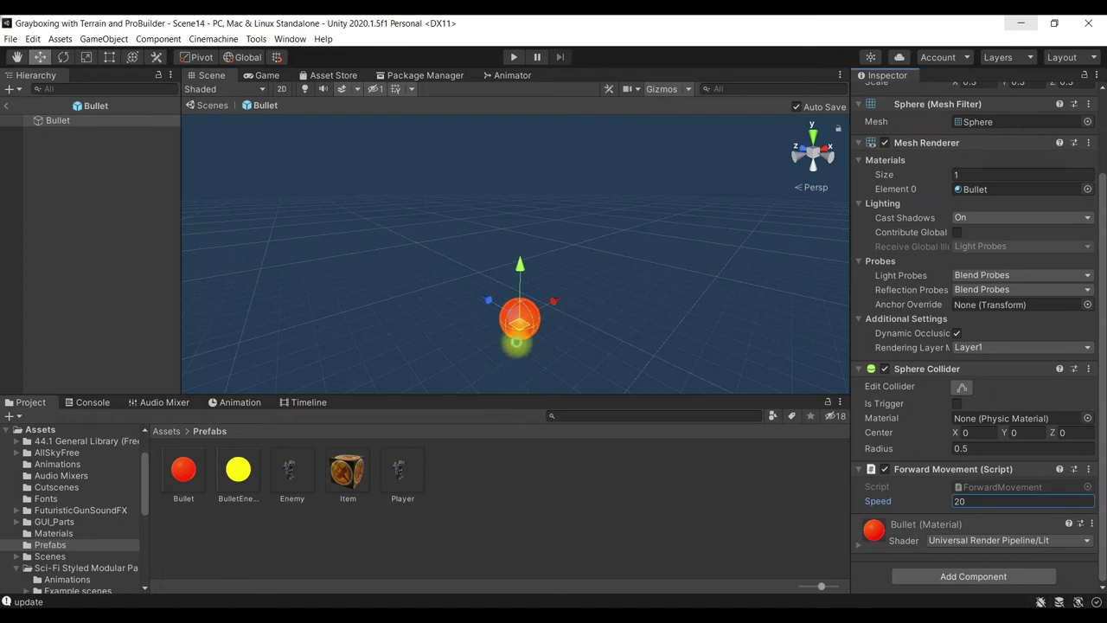
left_click(7, 104)
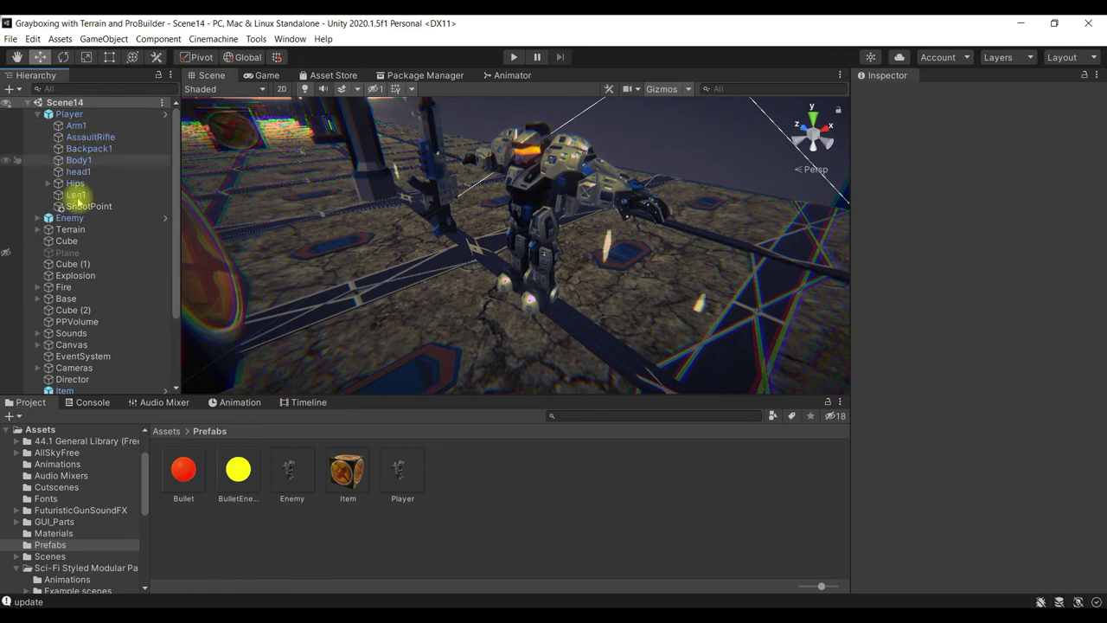
Play Scene14, fire bullets and inspect the Bullet(Clone) entries, then stop playing
left_click(513, 59)
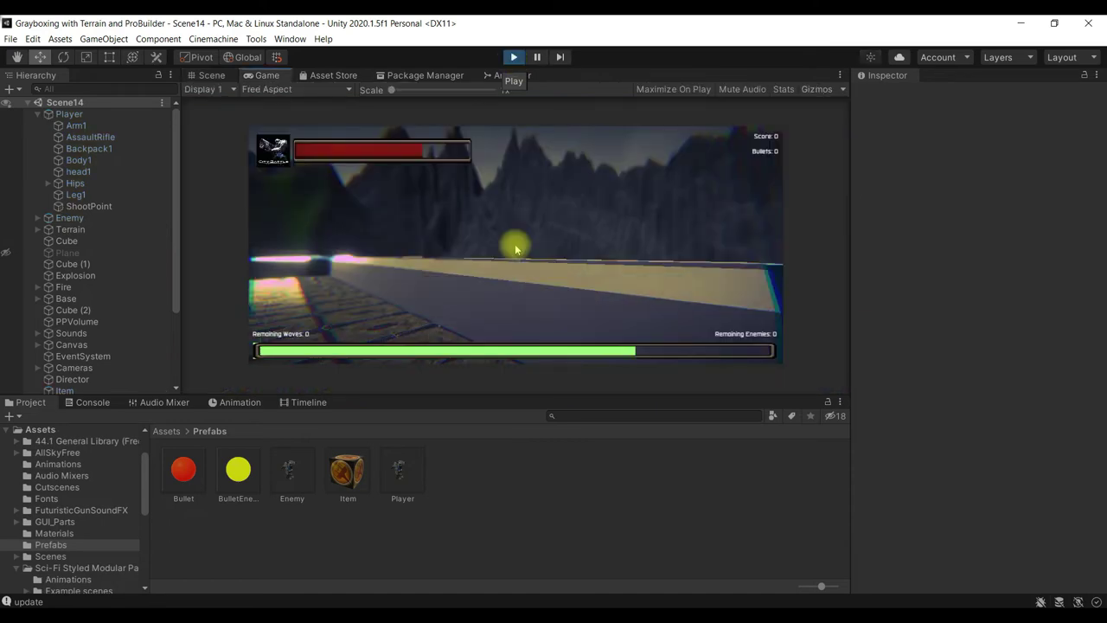
left_click(517, 250)
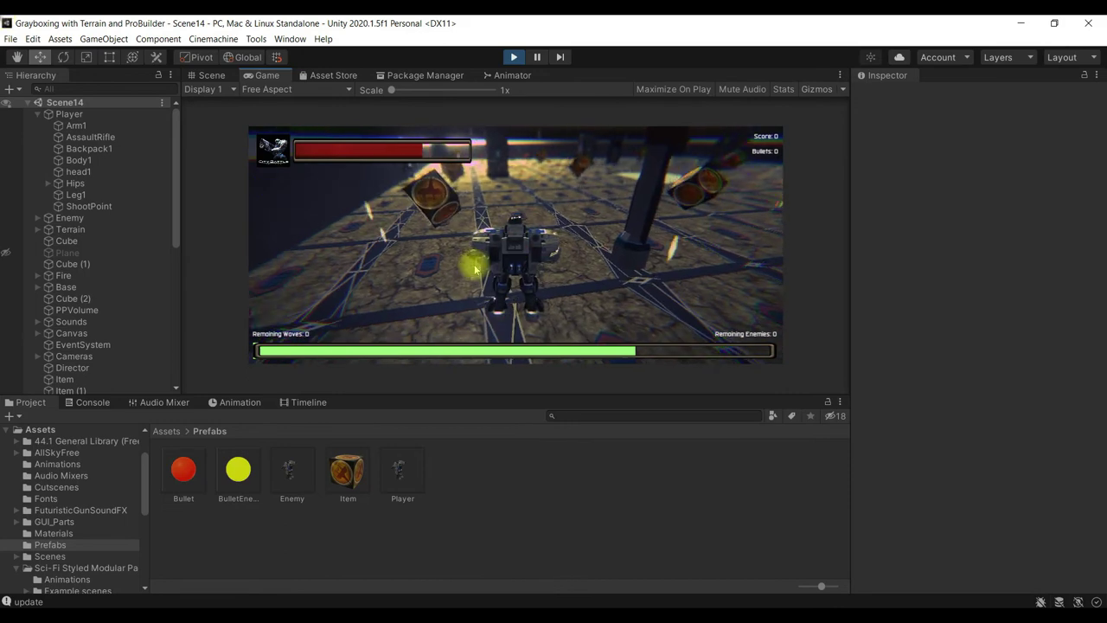
left_click_drag(177, 321, 181, 389)
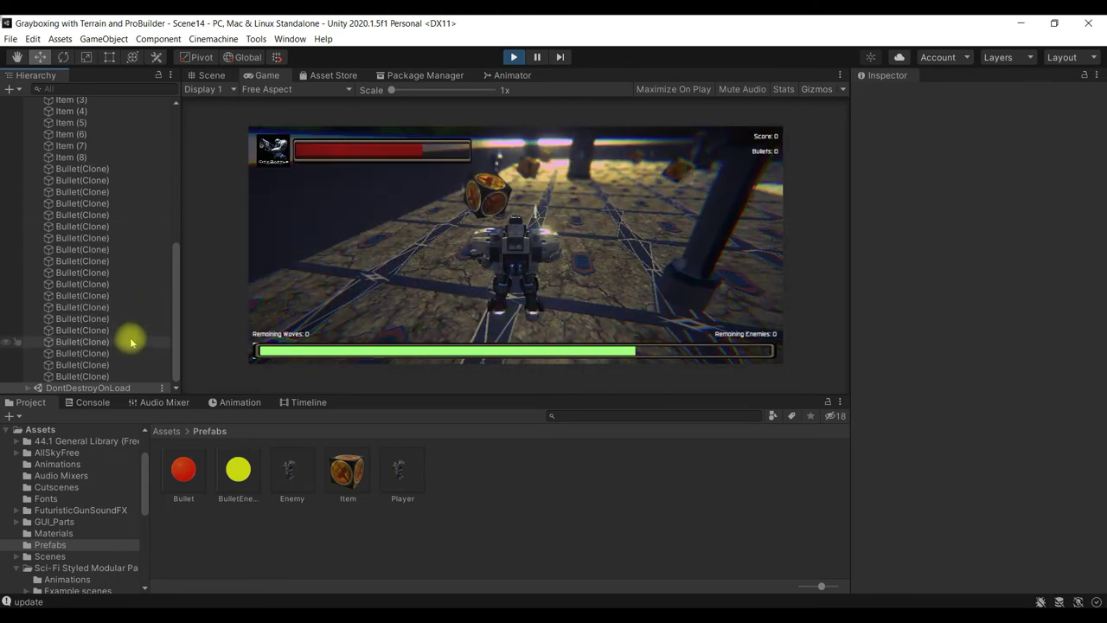
left_click(515, 58)
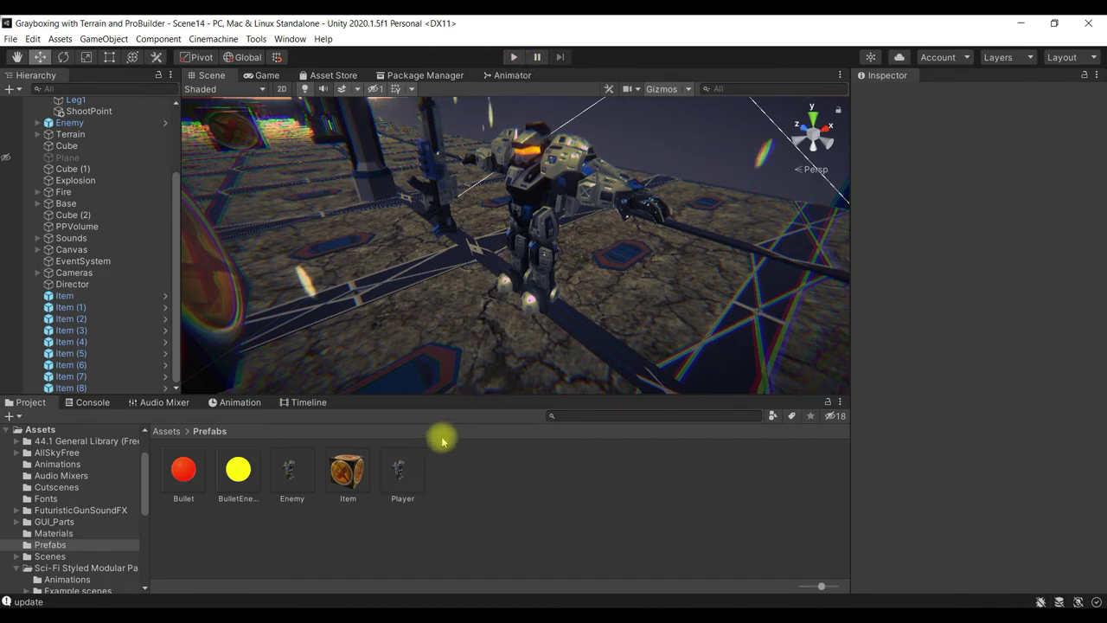
left_click(168, 430)
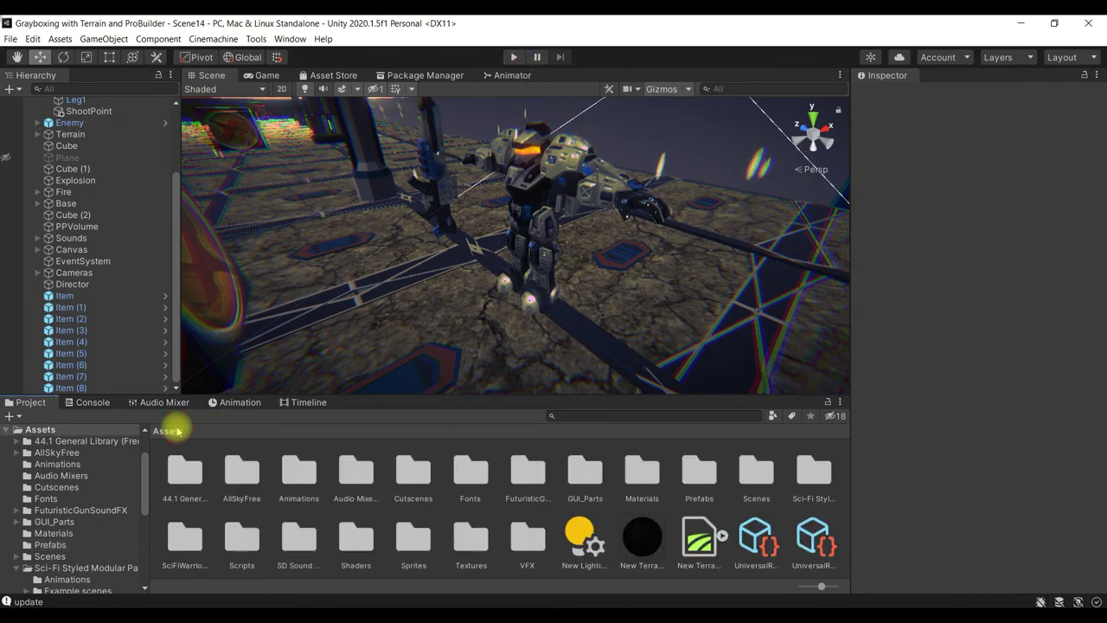
Create a C# script named AutoDestroy inside the Scripts folder
double_click(242, 541)
right_click(438, 523)
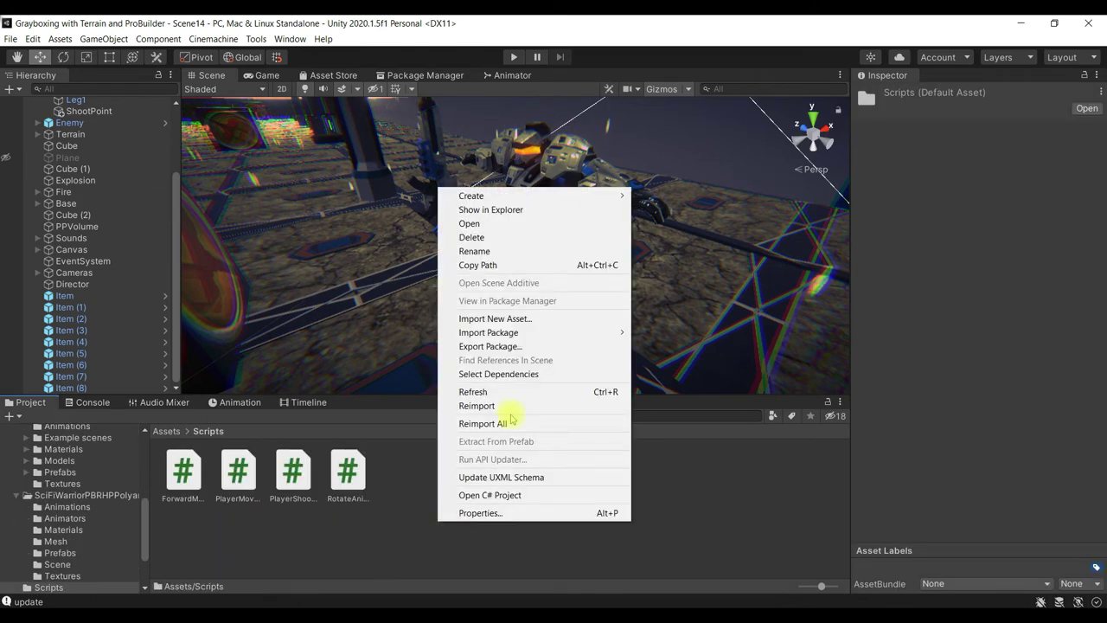
mouse_move(599, 197)
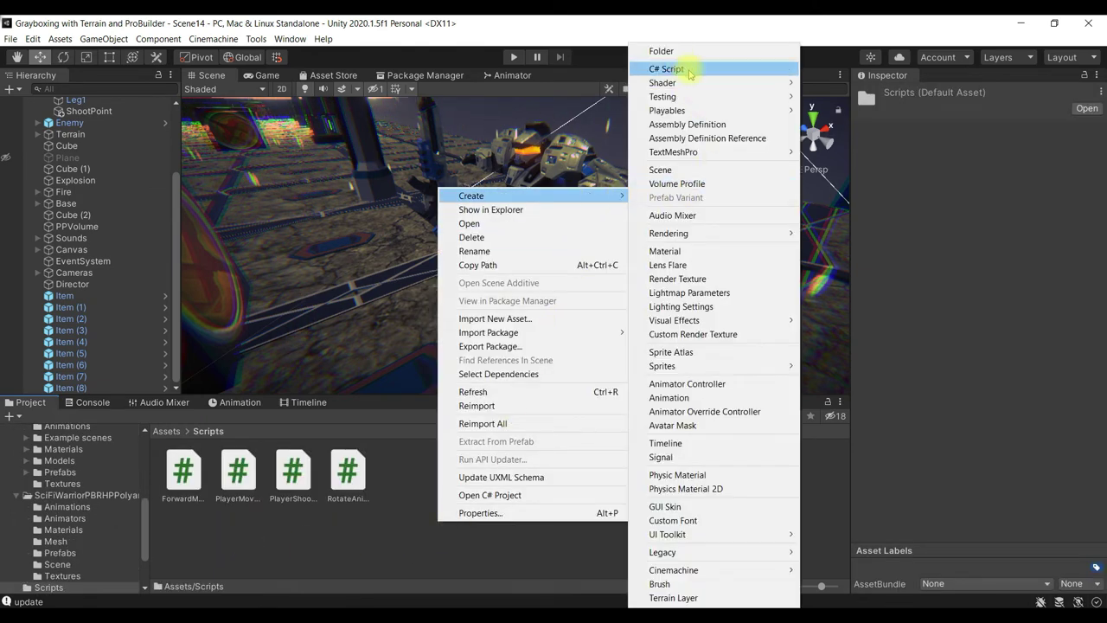
left_click(690, 71)
type("A")
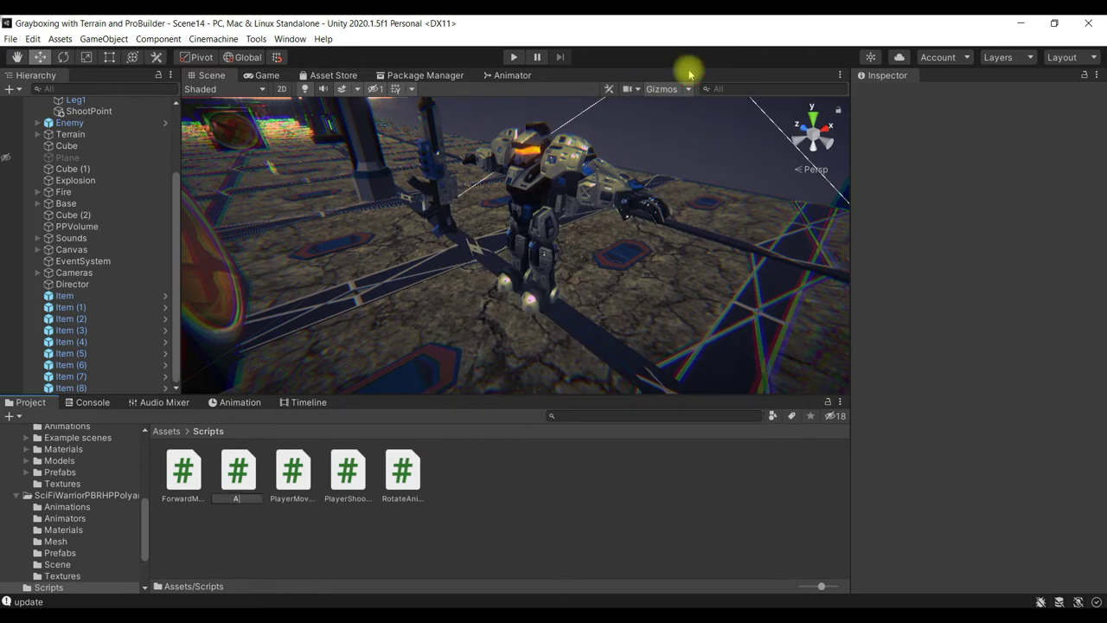
type("utoDes")
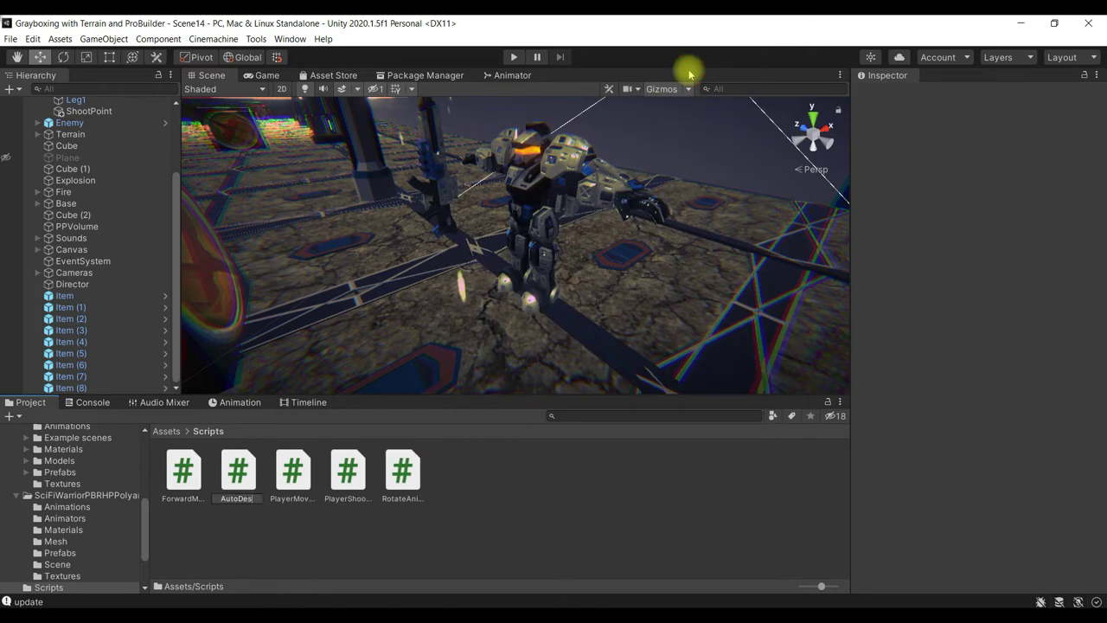
type("troyy")
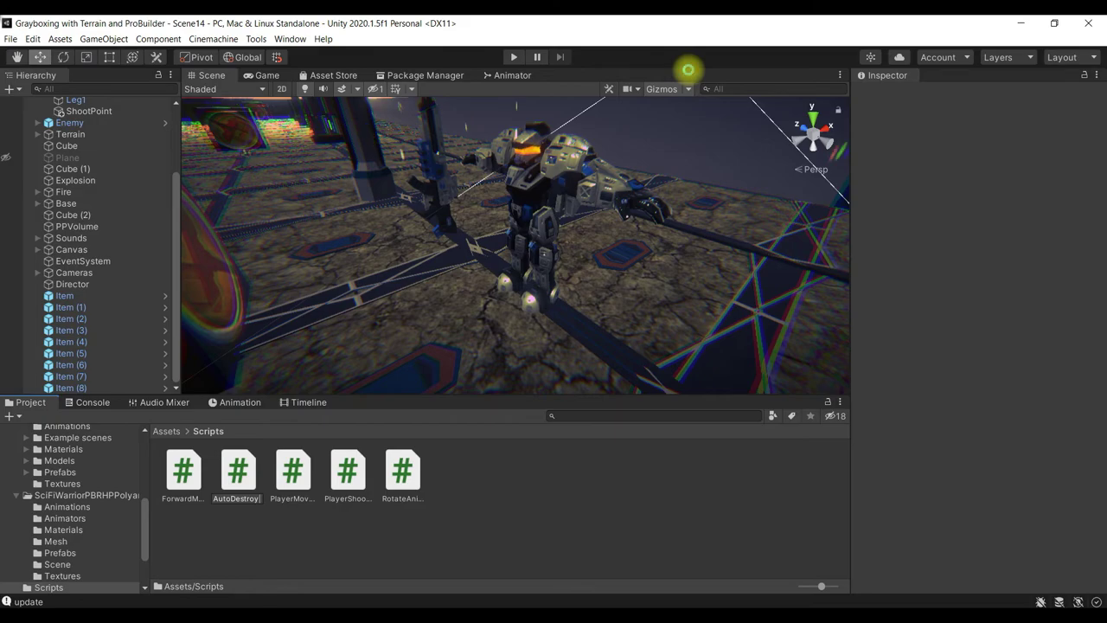
key("Return")
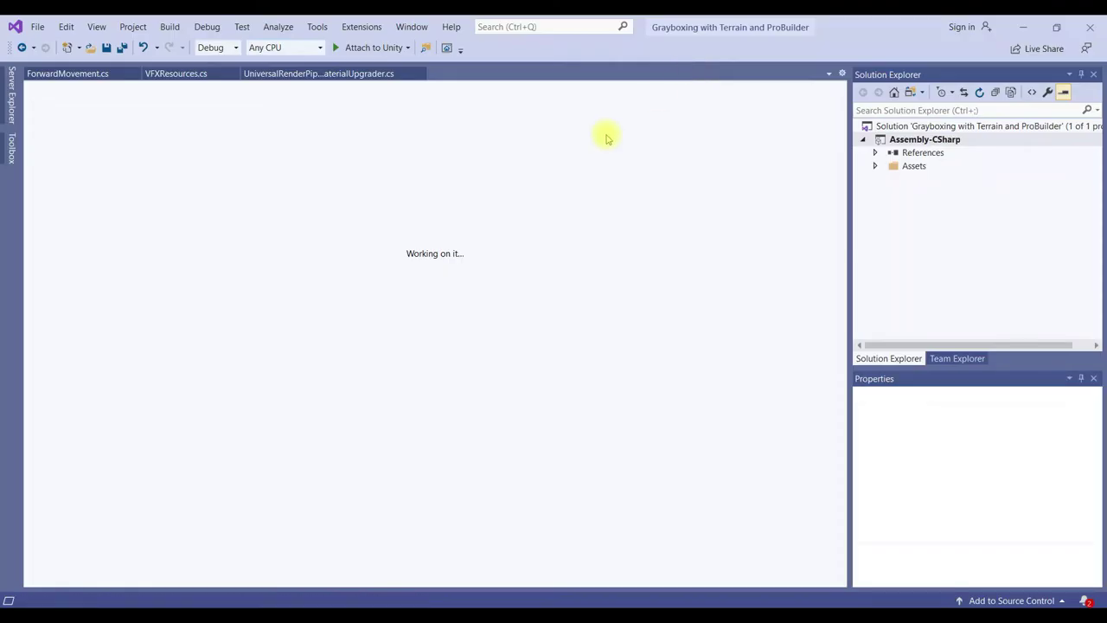
Open AutoDestroy and declare a public float delay field
left_click(1018, 26)
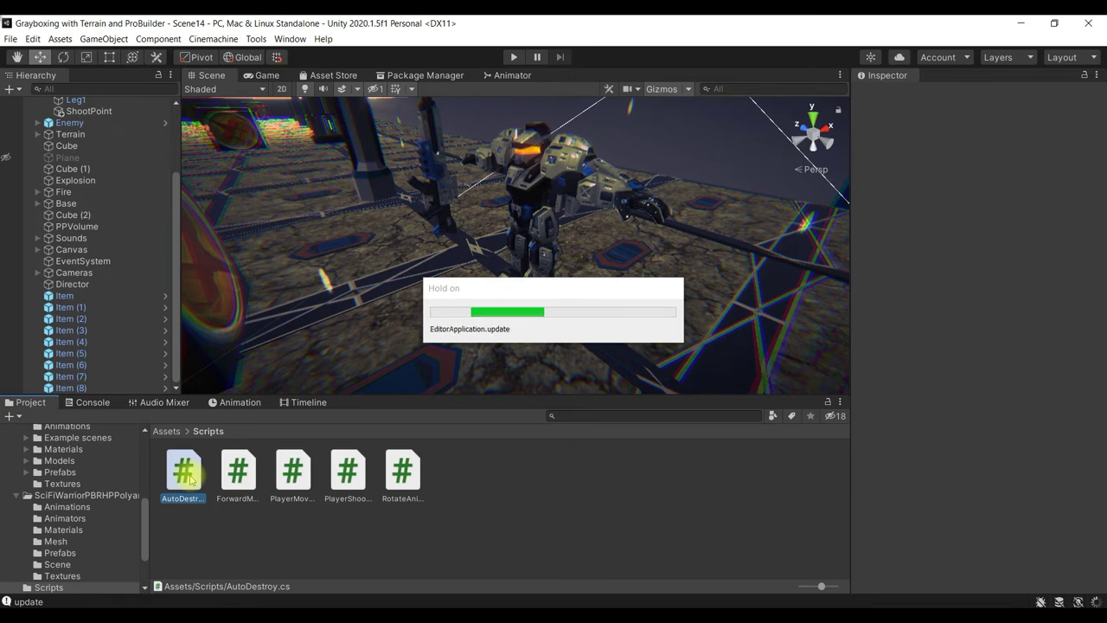
double_click(190, 479)
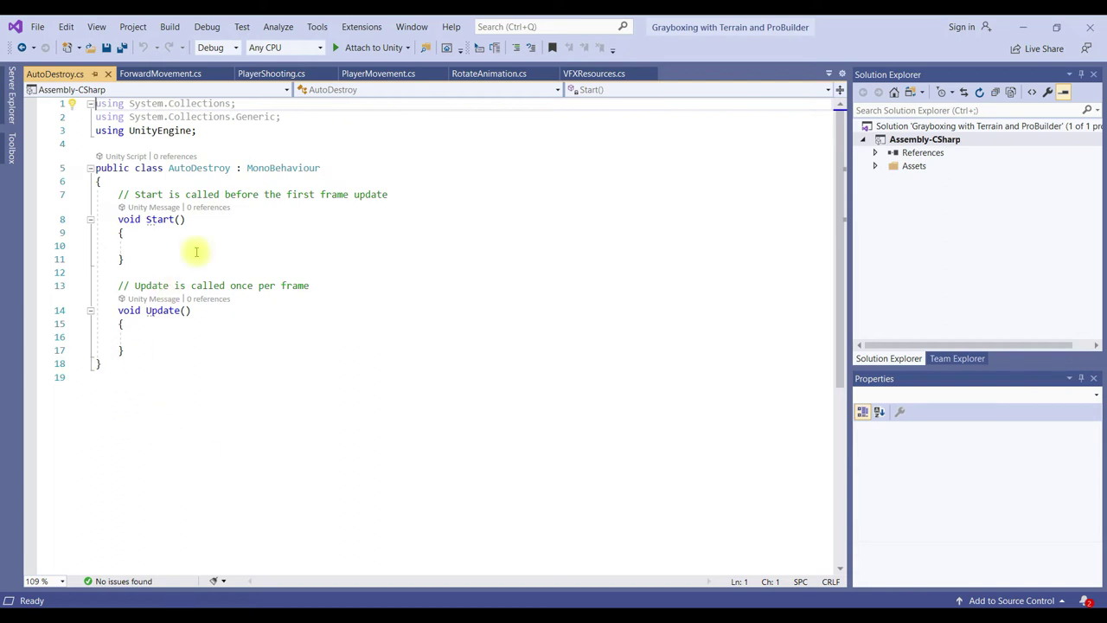
left_click(248, 181)
key("Return")
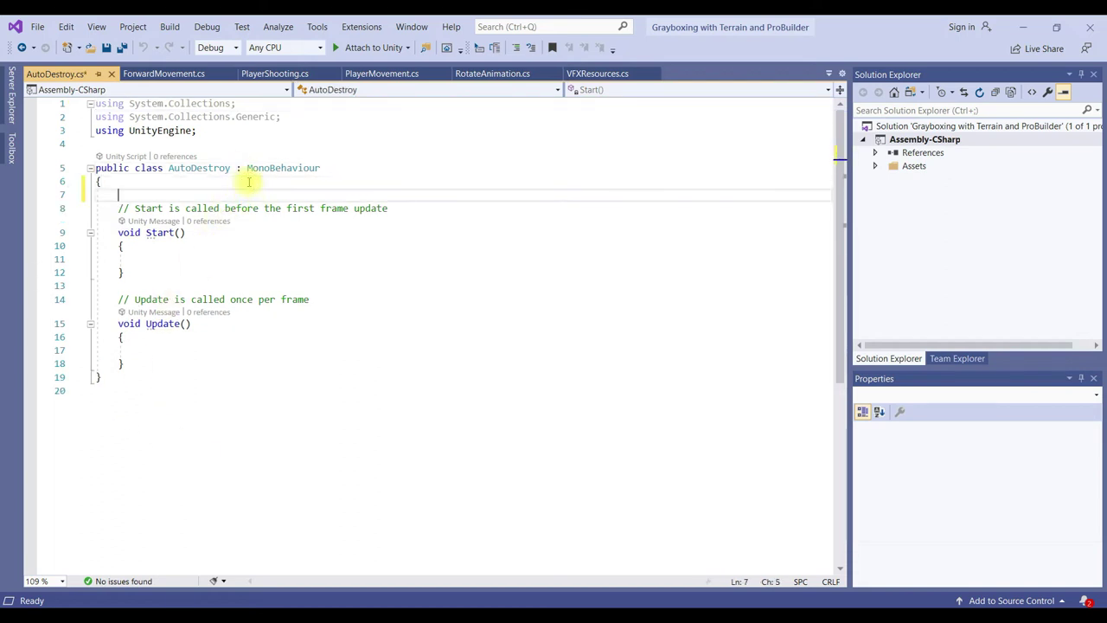
type("public")
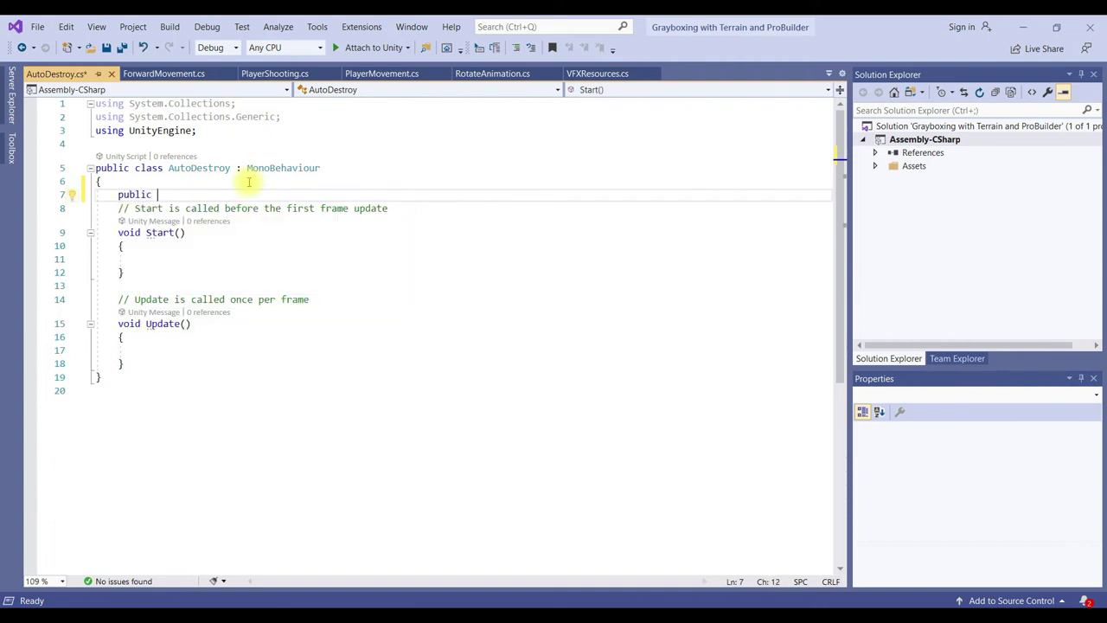
type(" float delay;")
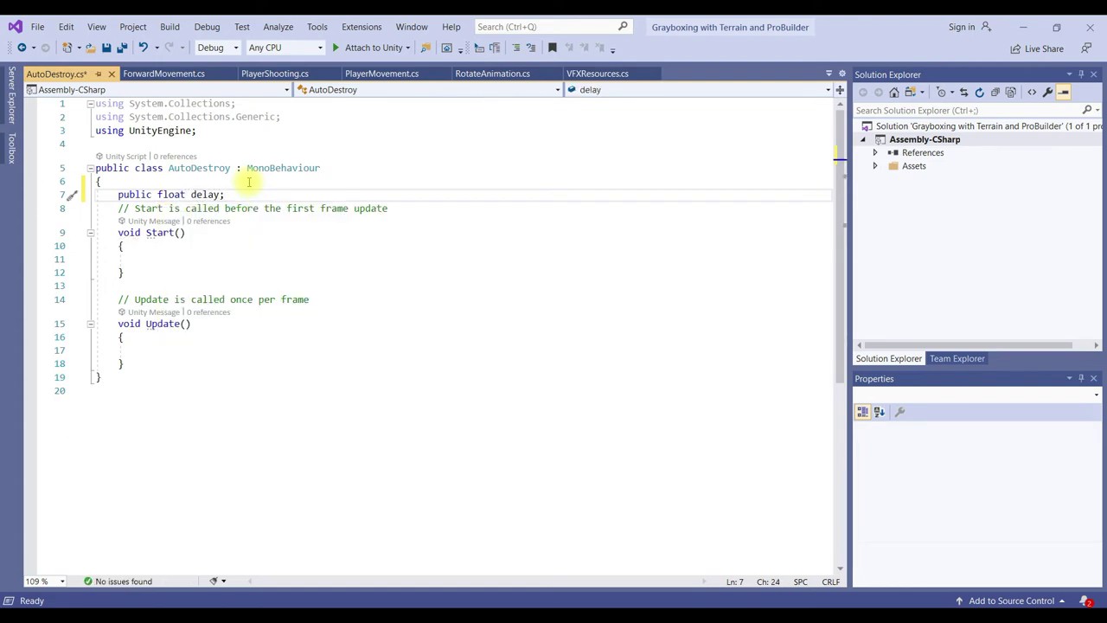
key("Return")
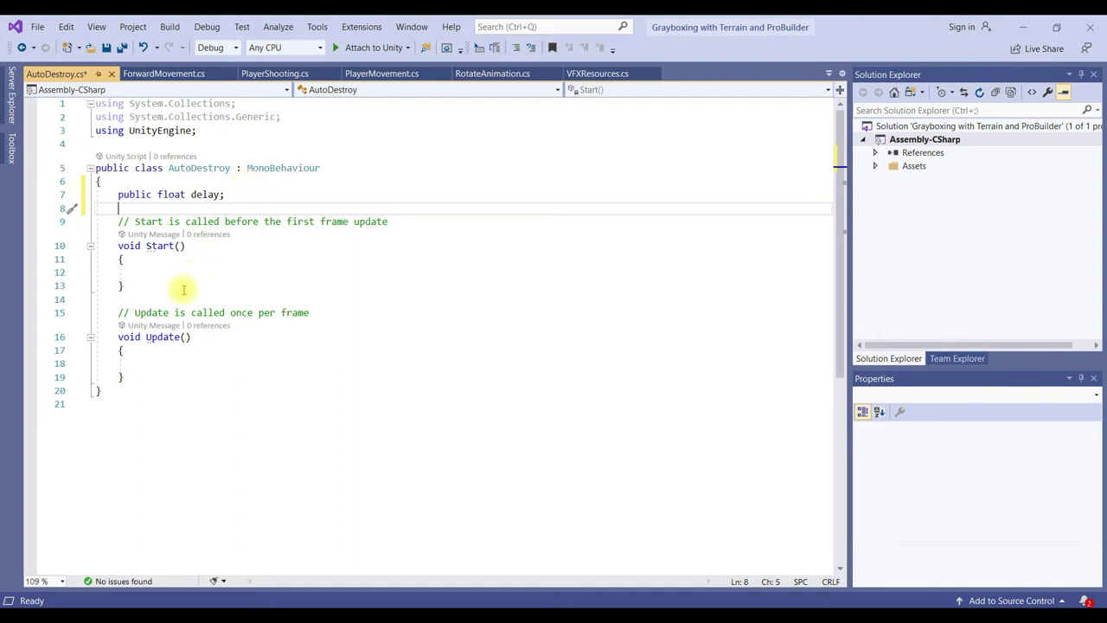
Delete the unused Start method and its comment
left_click_drag(129, 285, 40, 221)
key("Delete")
key("Delete")
key("Delete")
key("Up")
key("Up")
key("End")
Call Destroy(gameObject, delay) inside Update and save AutoDestroy.cs
left_click(188, 272)
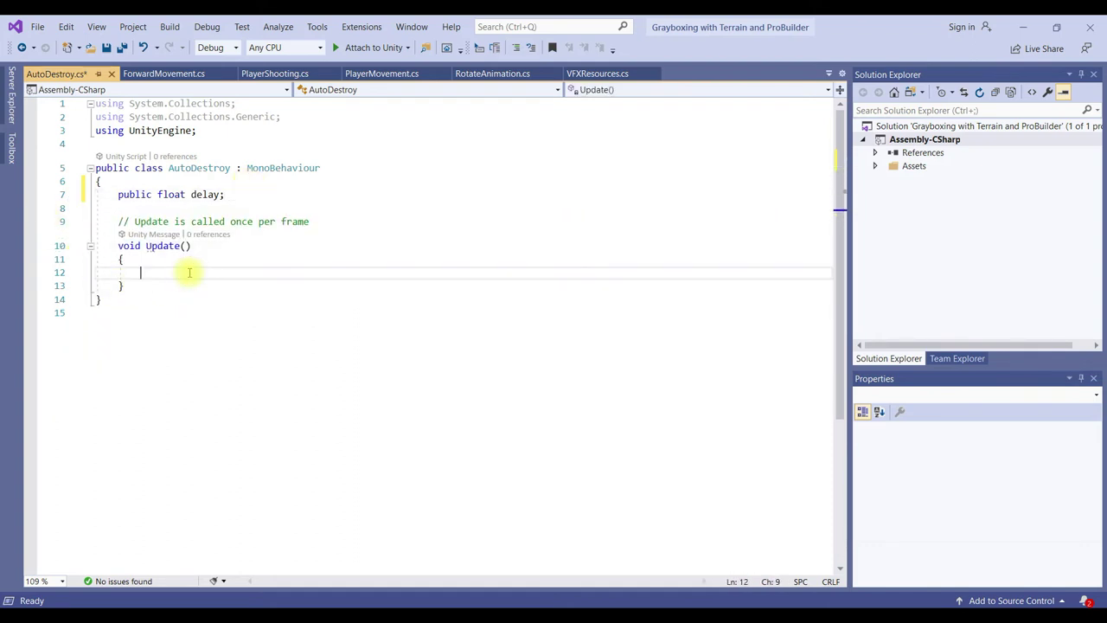
type("Destr")
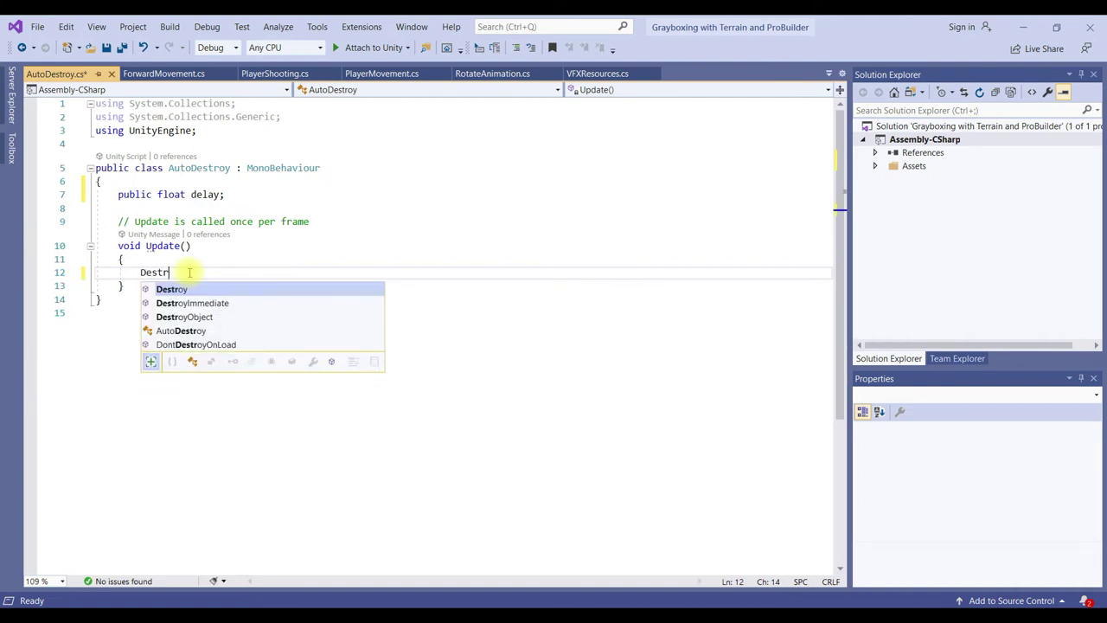
type("oy(")
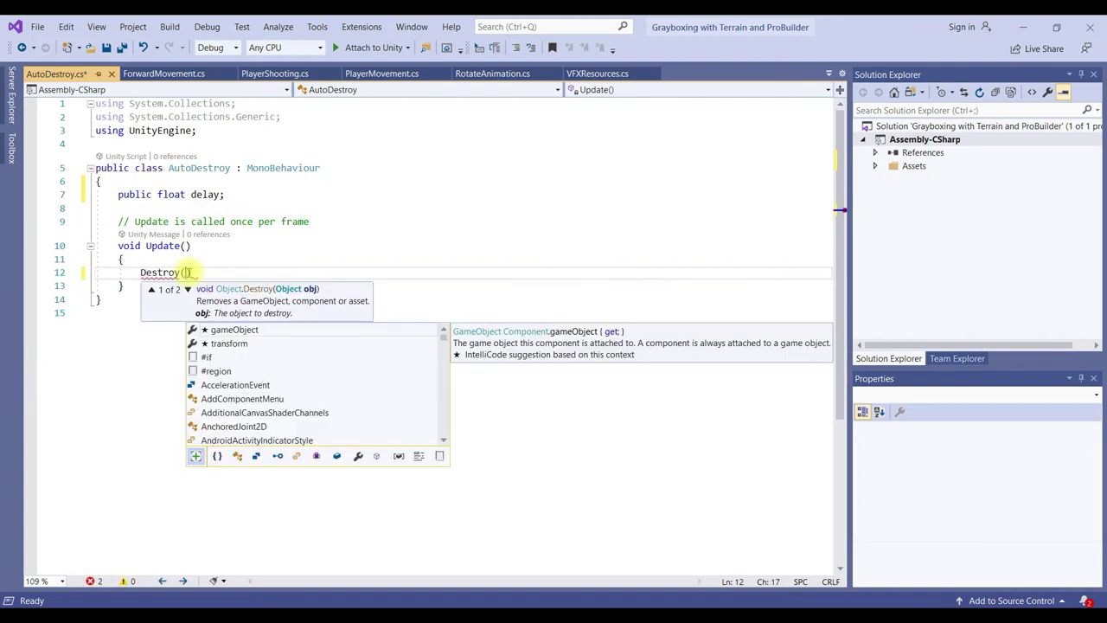
type("game")
key("Tab")
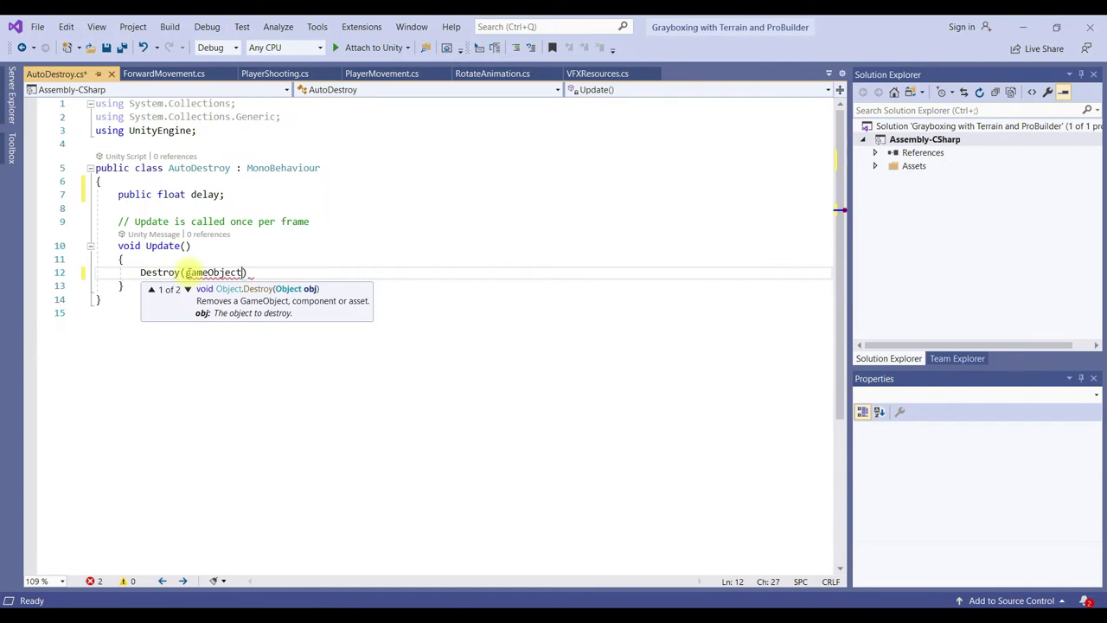
type(", ")
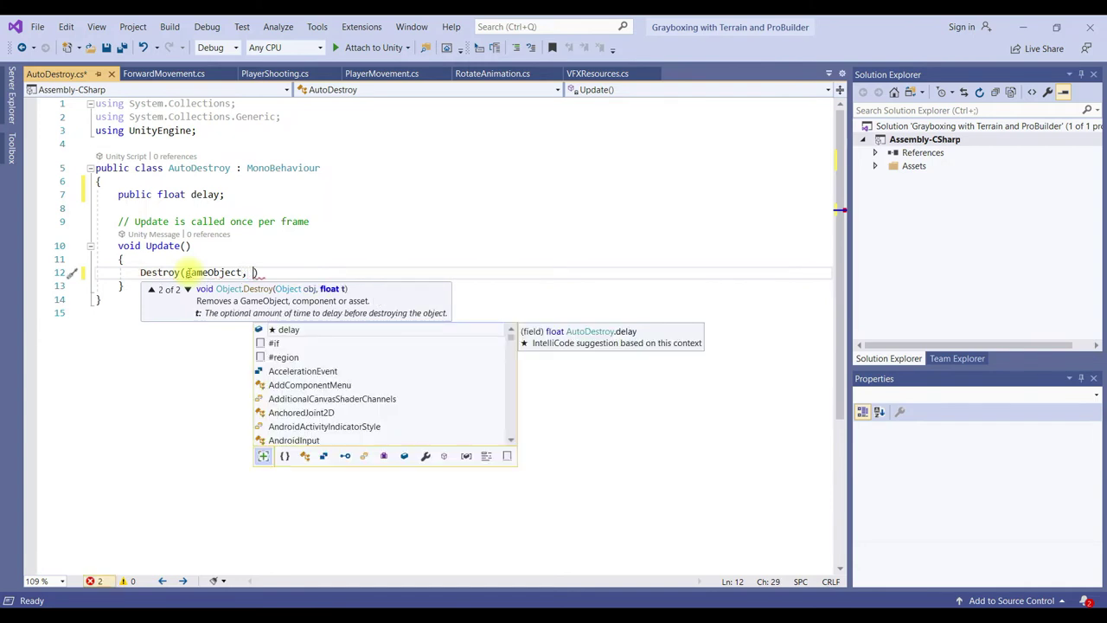
type("del")
key("Tab")
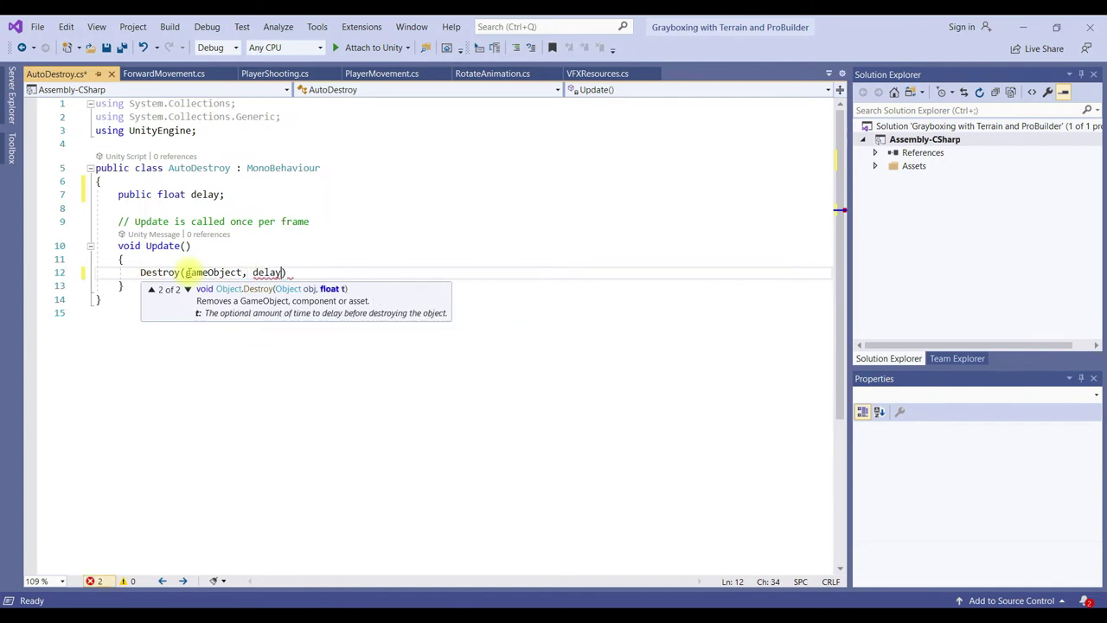
type(")")
key("ctrl+s")
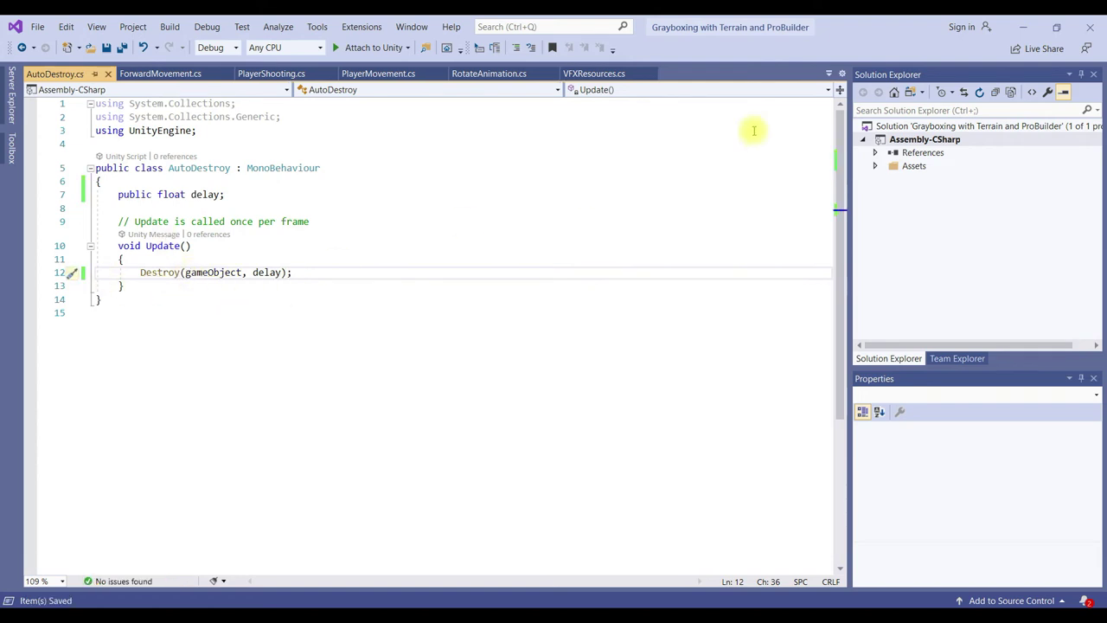
left_click(208, 195)
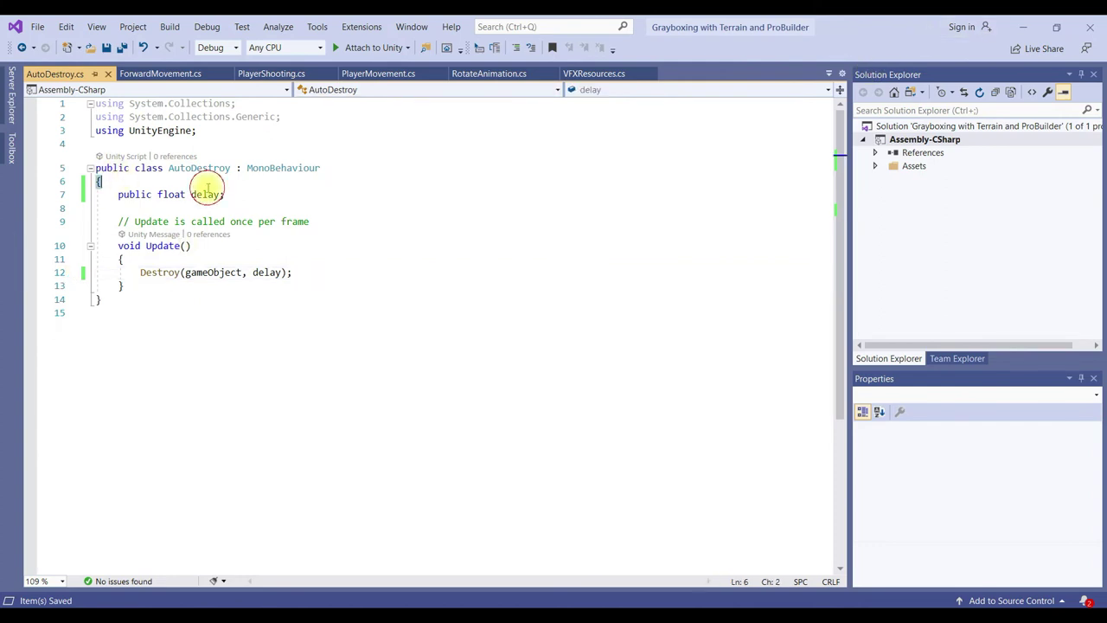
left_click(1024, 27)
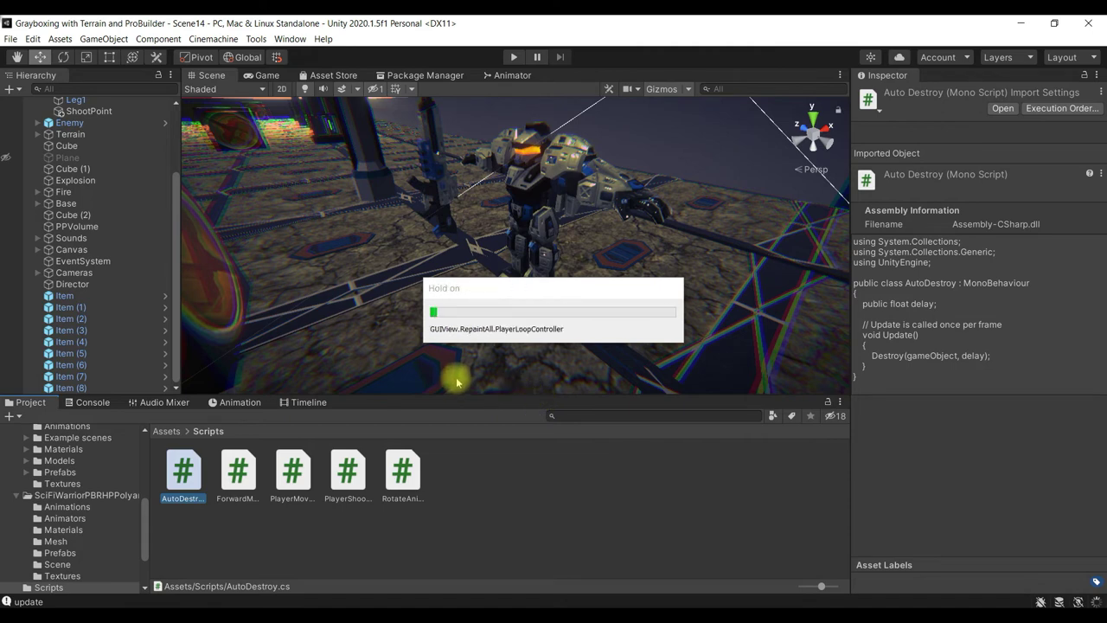
Open the Bullet prefab and add Auto Destroy with Delay 5
left_click(167, 431)
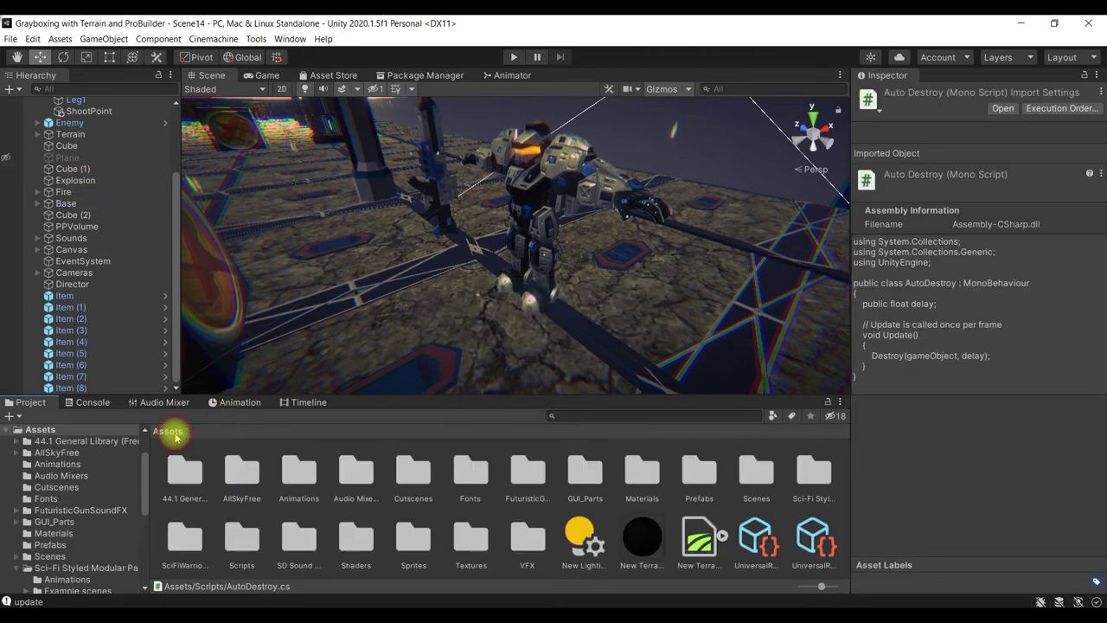
double_click(701, 474)
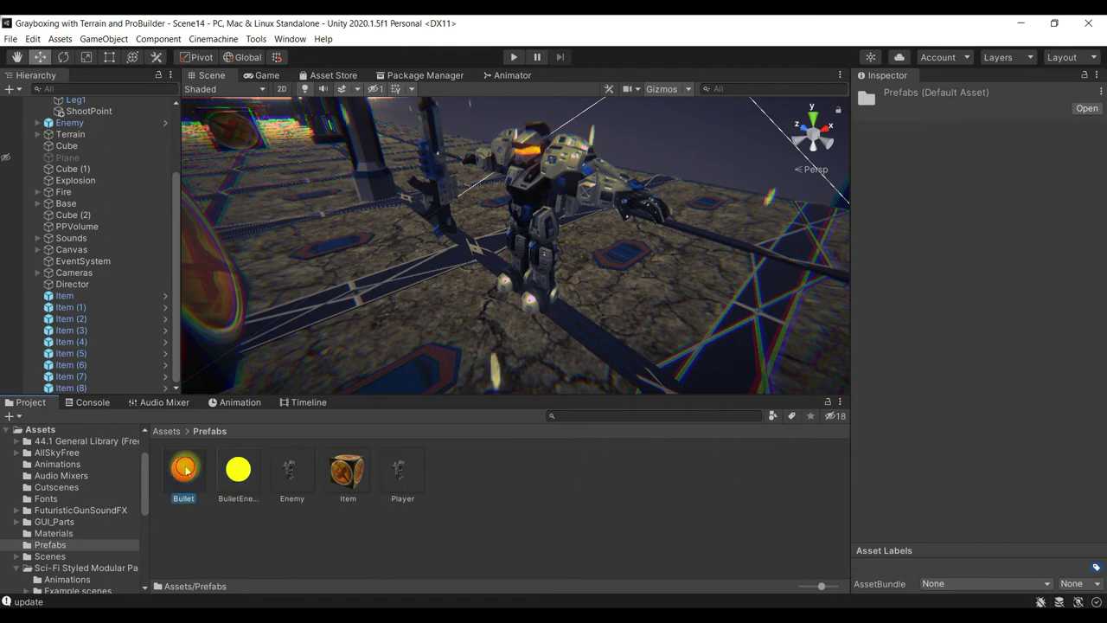
double_click(183, 470)
scroll(1031, 428, "down", 3)
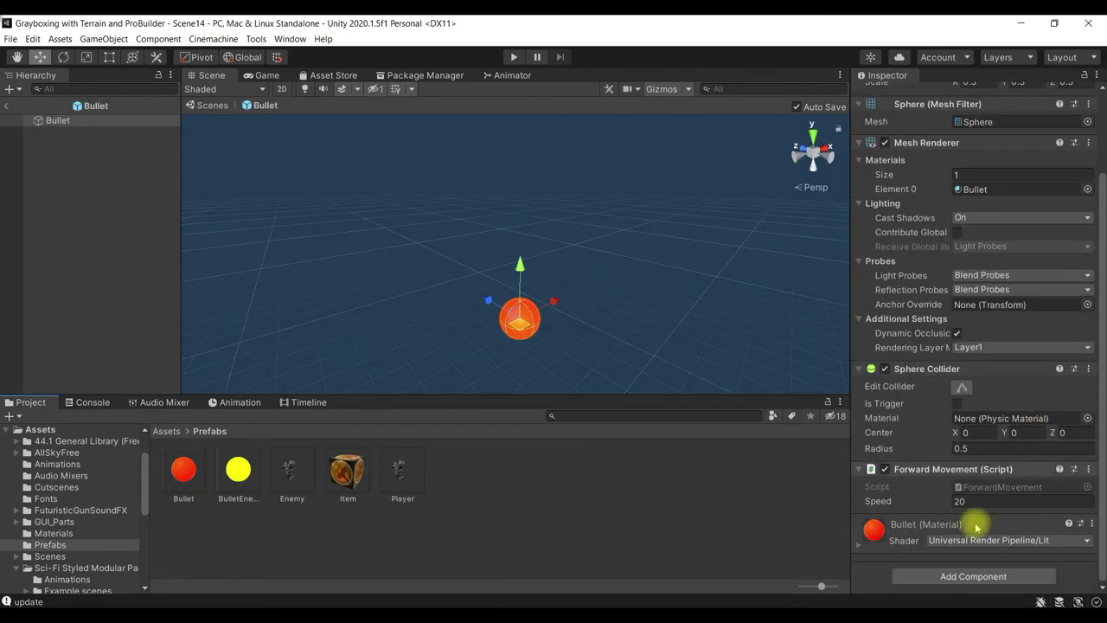
left_click(983, 576)
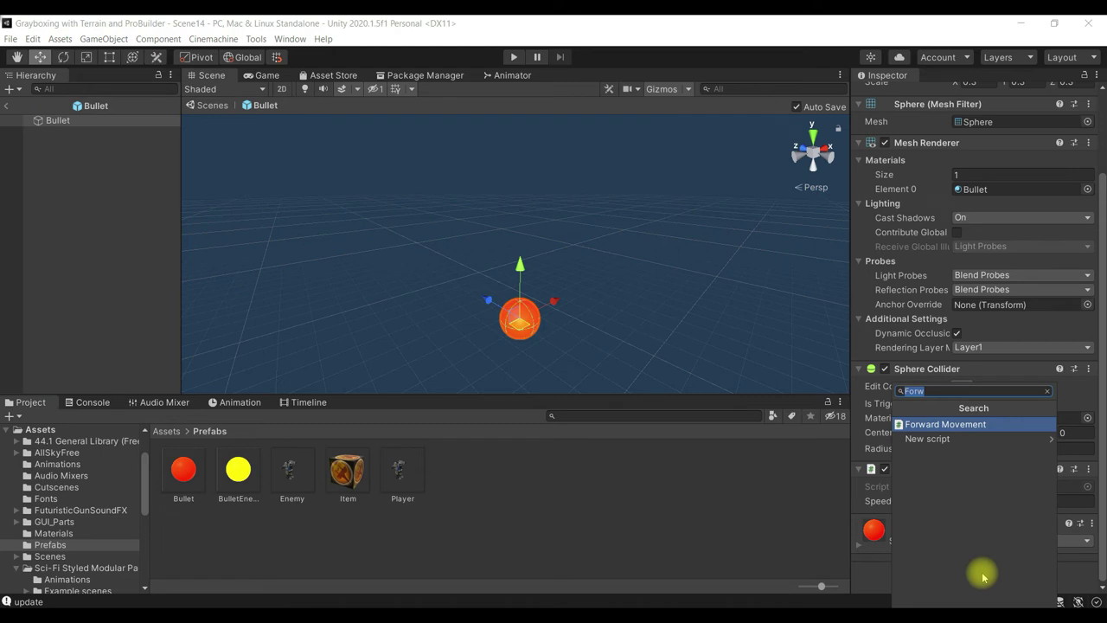
type("Auto")
key("Return")
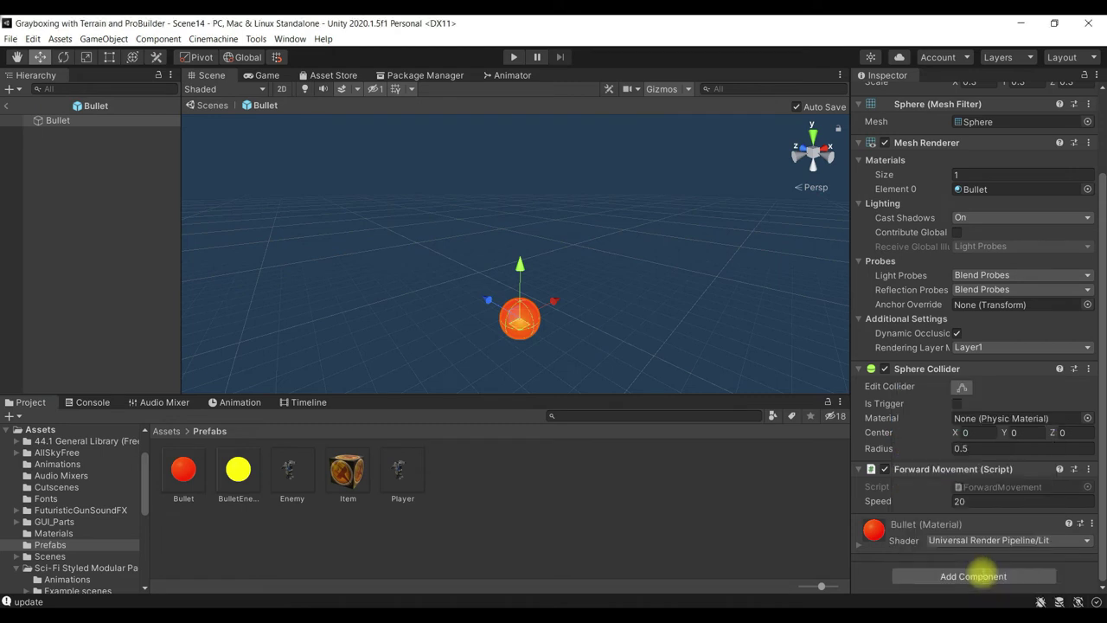
scroll(963, 507, "down", 1)
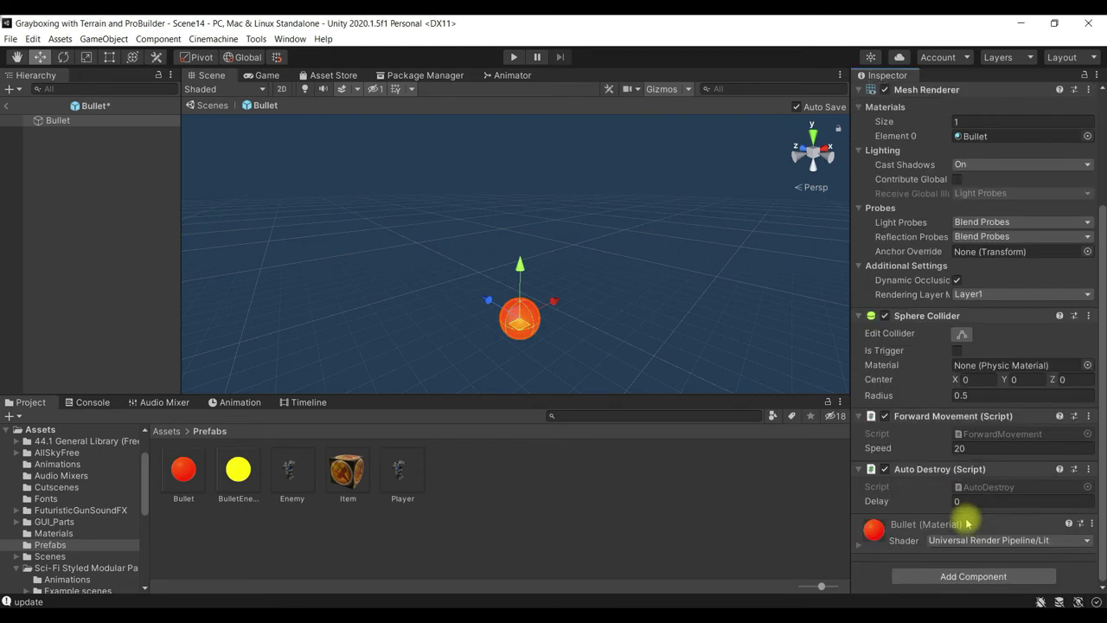
left_click(976, 501)
type("5")
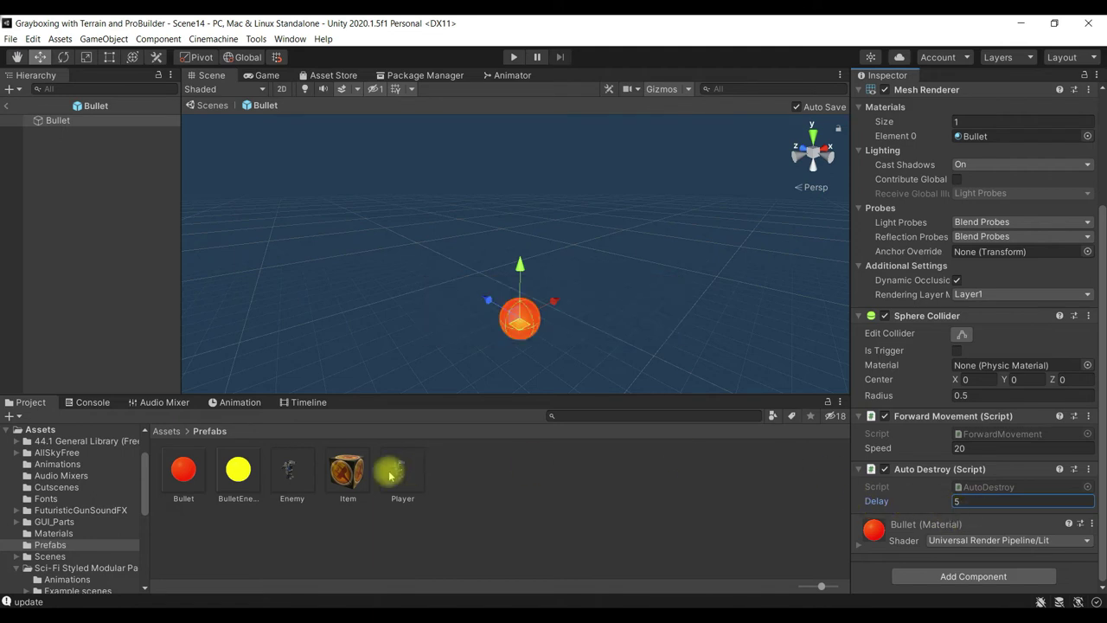
left_click(242, 478)
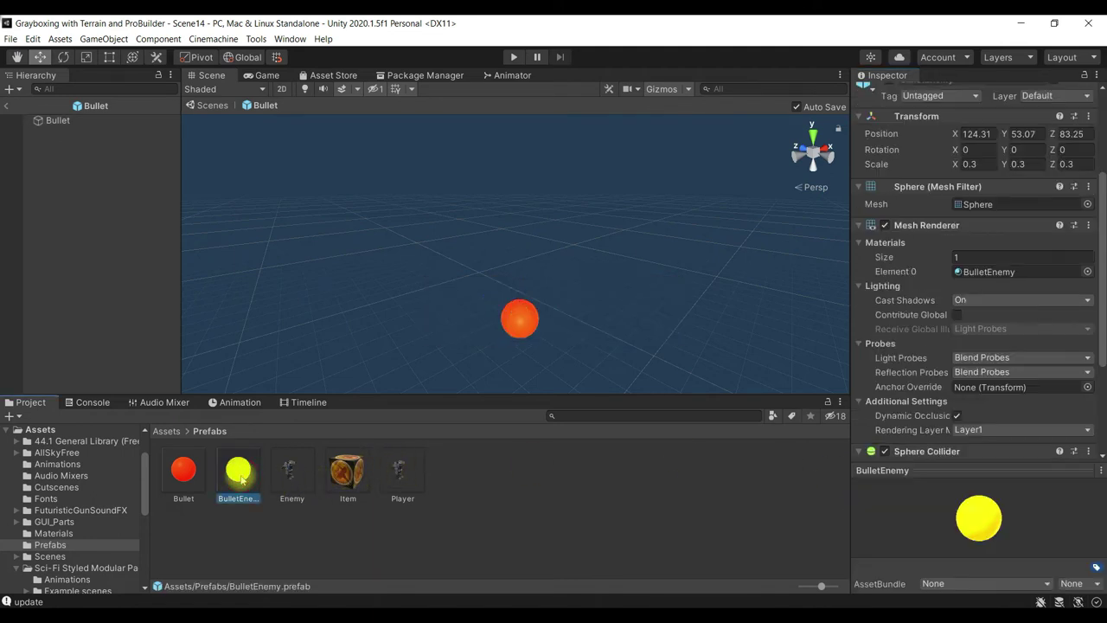
Add a Forward Movement component to BulletEnemy with Speed 20
scroll(1030, 443, "down", 4)
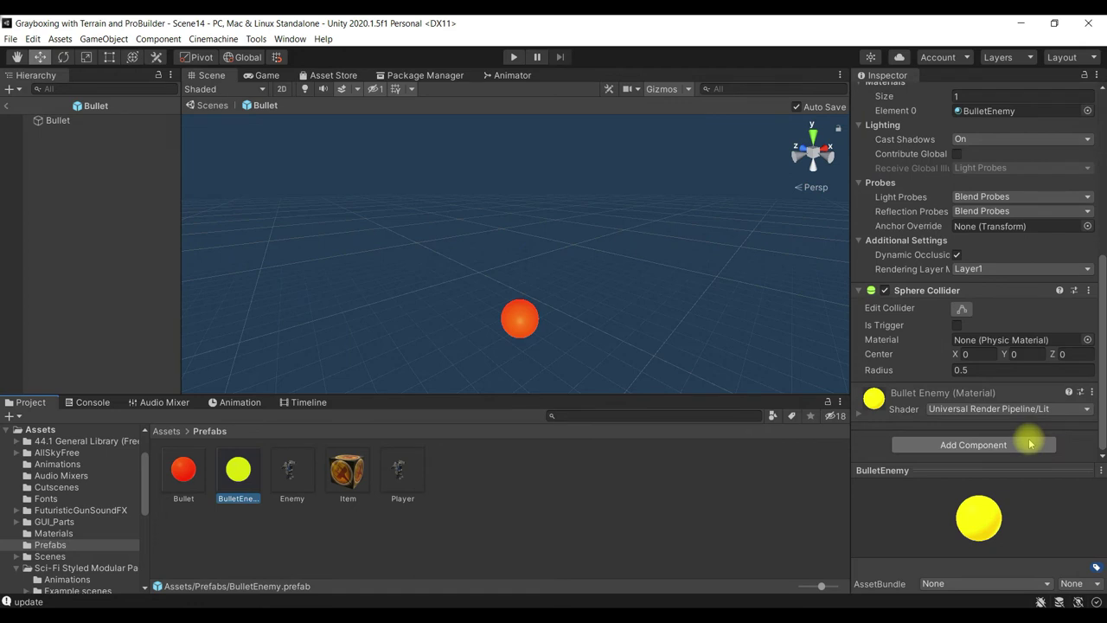
left_click(1013, 445)
type("for")
key("Return")
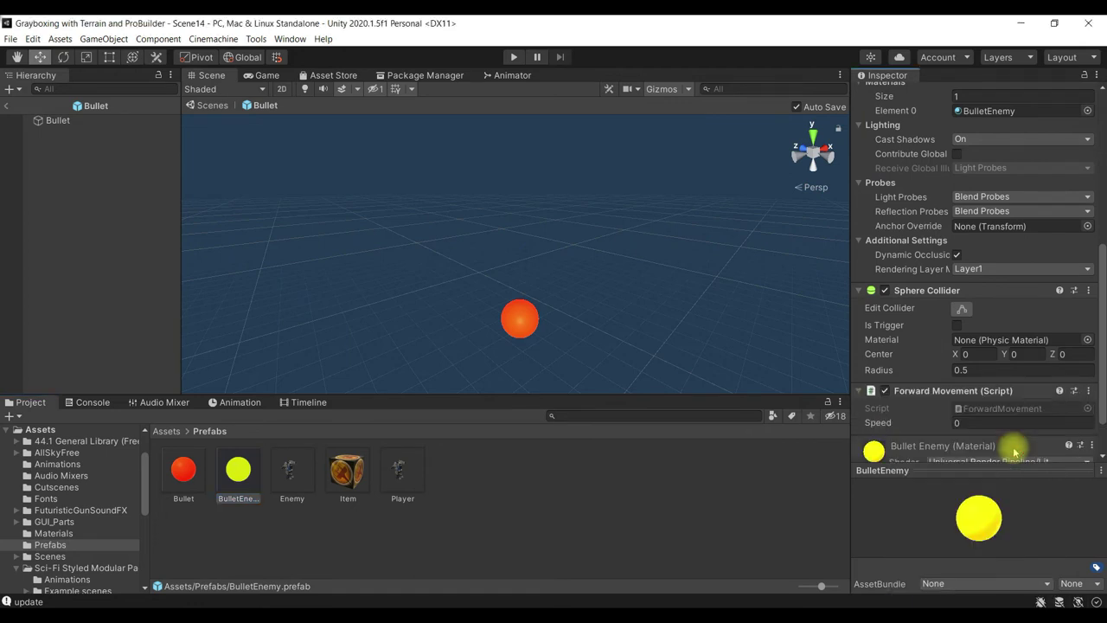
scroll(1008, 407, "down", 2)
left_click(988, 370)
type("20")
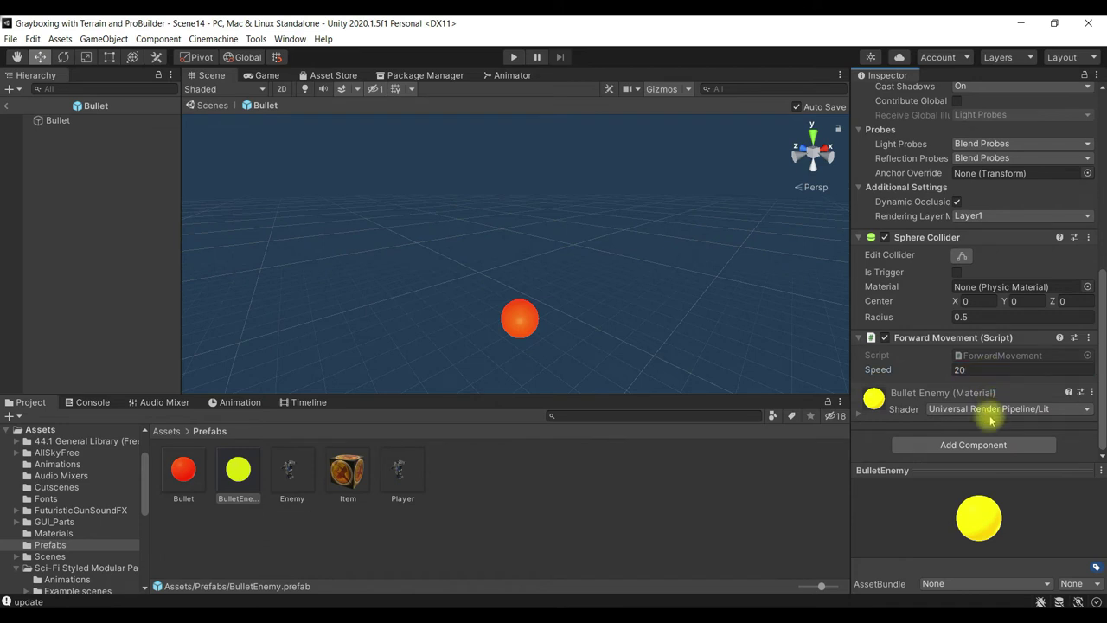
Add an Auto Destroy component to BulletEnemy with a Delay of 5
left_click(991, 445)
type("A")
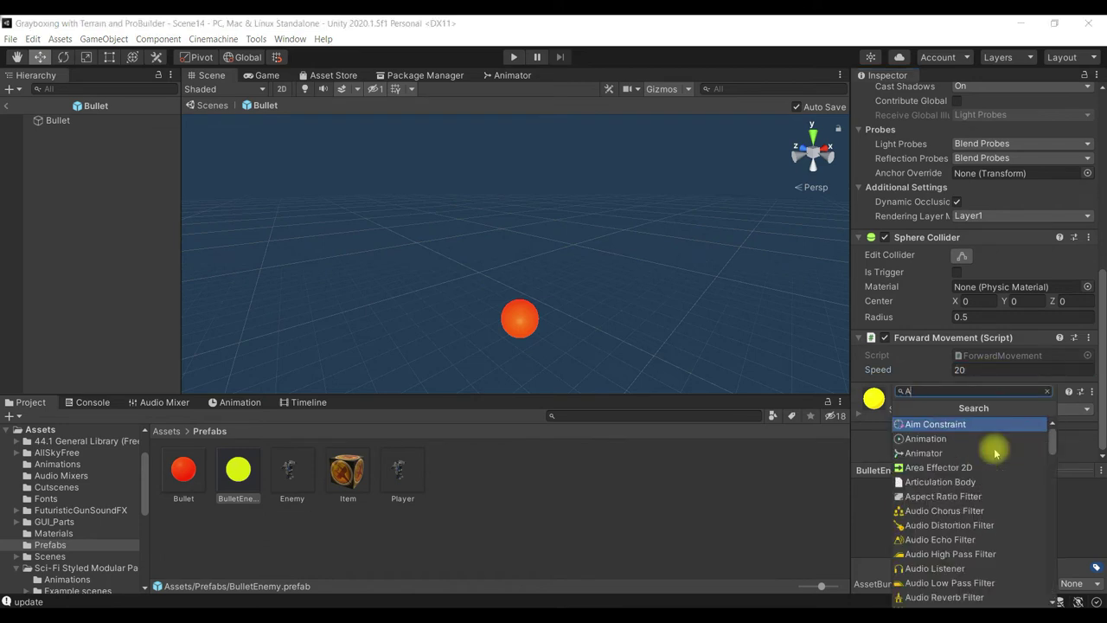
type("uto")
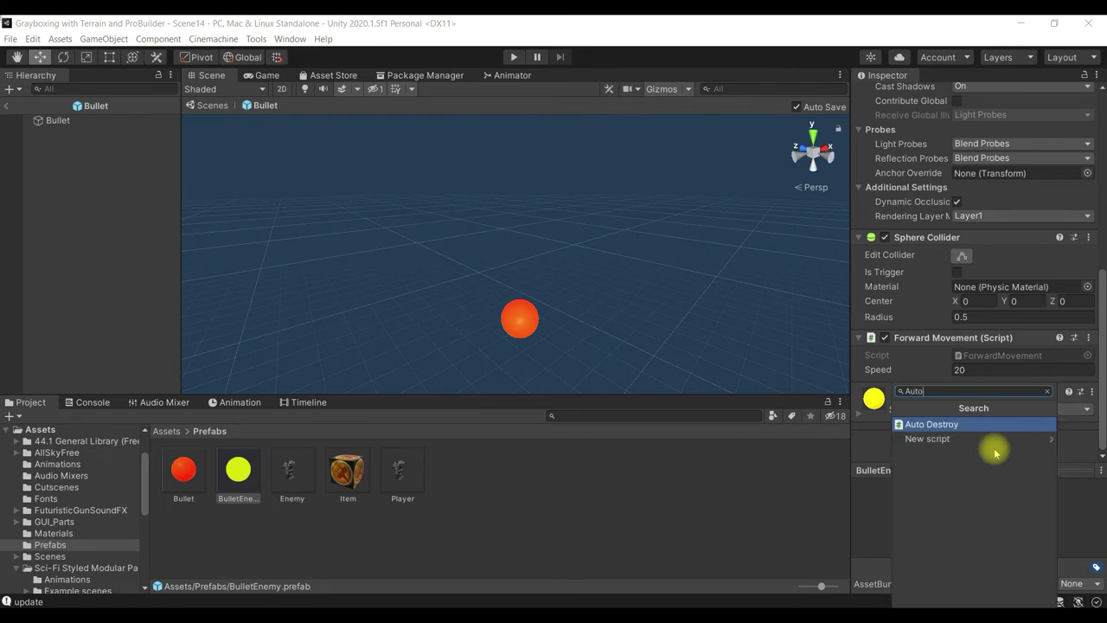
key("Return")
left_click(1008, 424)
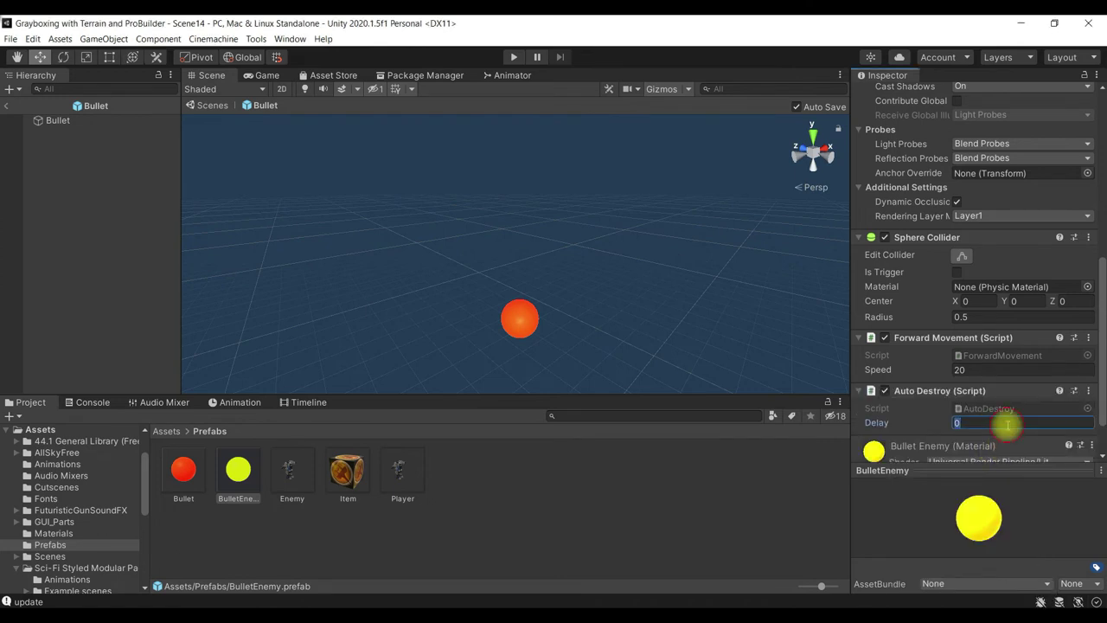
type("5")
Open the Bullet prefab in Prefab Mode with its orange sphere framed in view
double_click(234, 470)
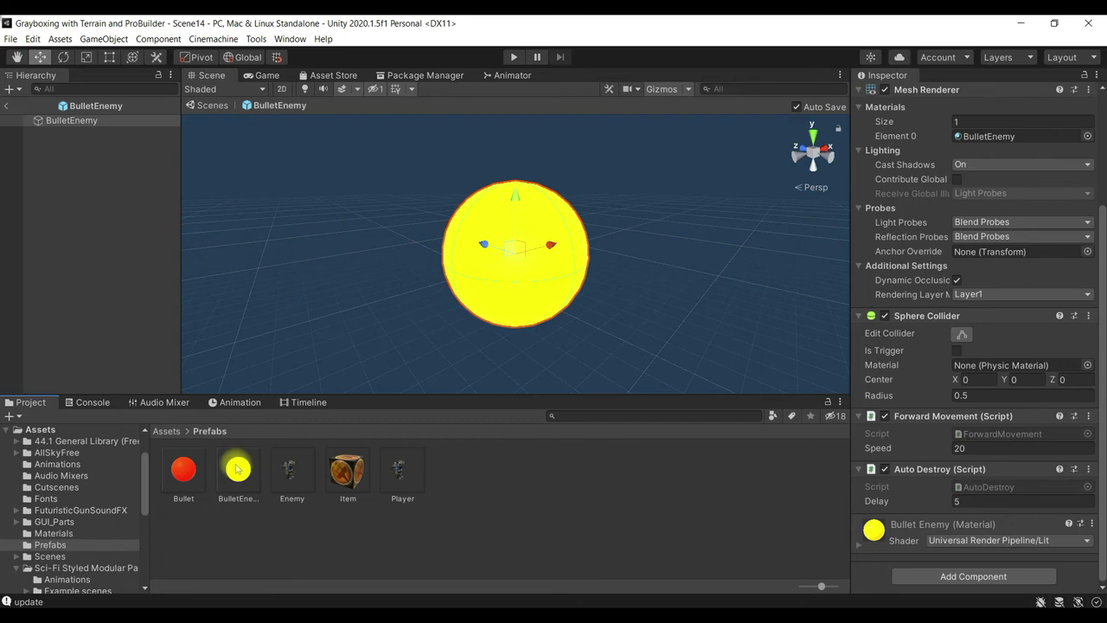
double_click(198, 478)
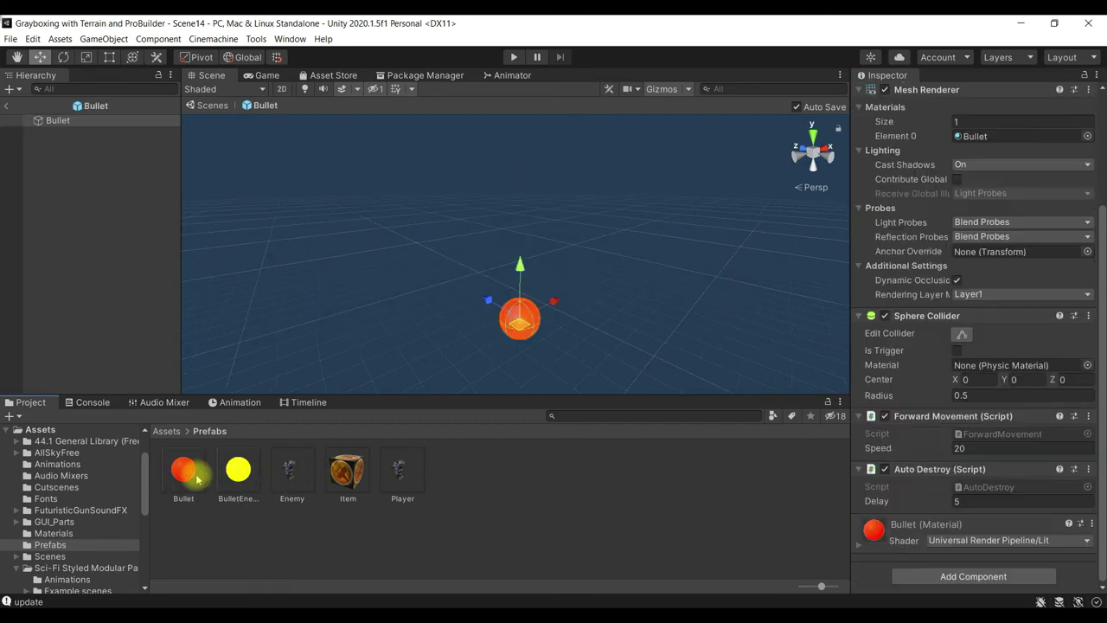
double_click(237, 470)
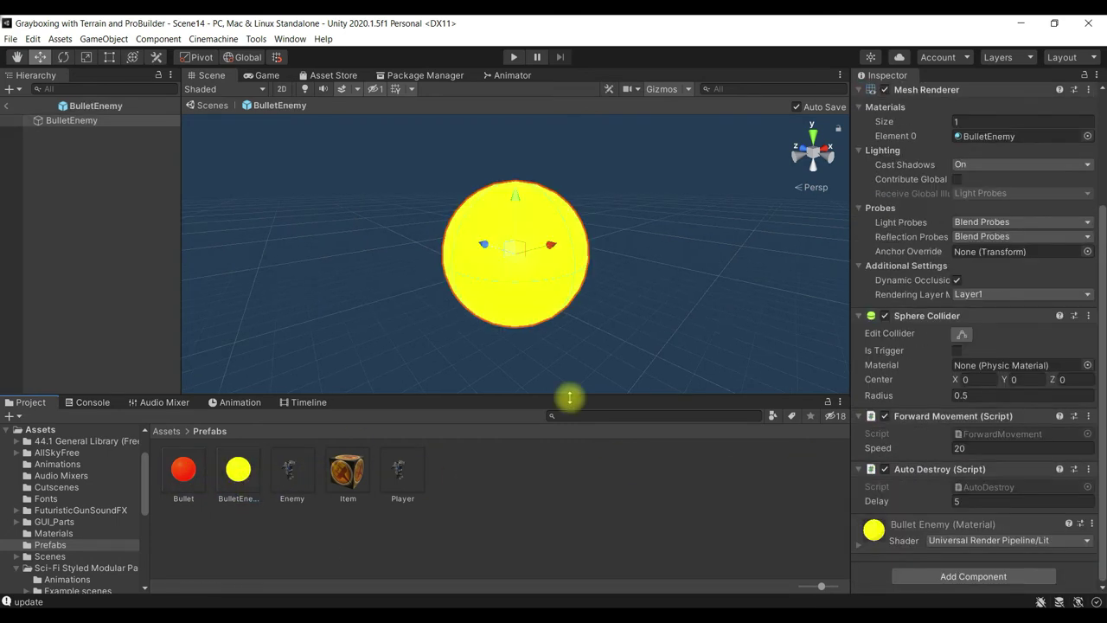
scroll(1027, 354, "up", 3)
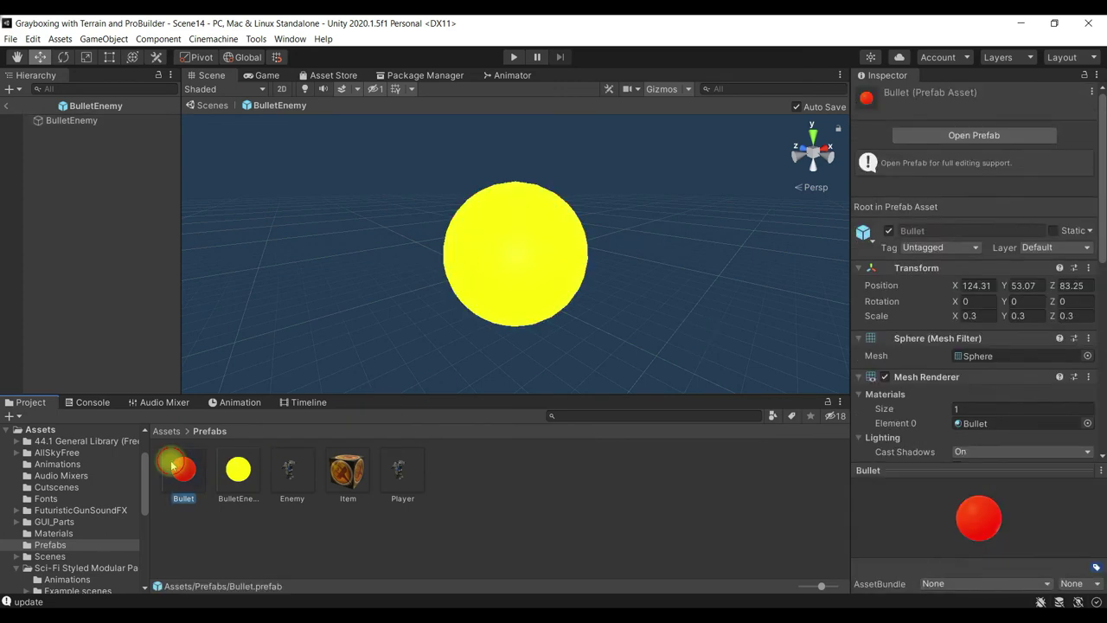
double_click(178, 463)
mouse_move(482, 363)
left_mouse_down("alt")
mouse_move(576, 296)
mouse_move(584, 398)
left_mouse_up("alt")
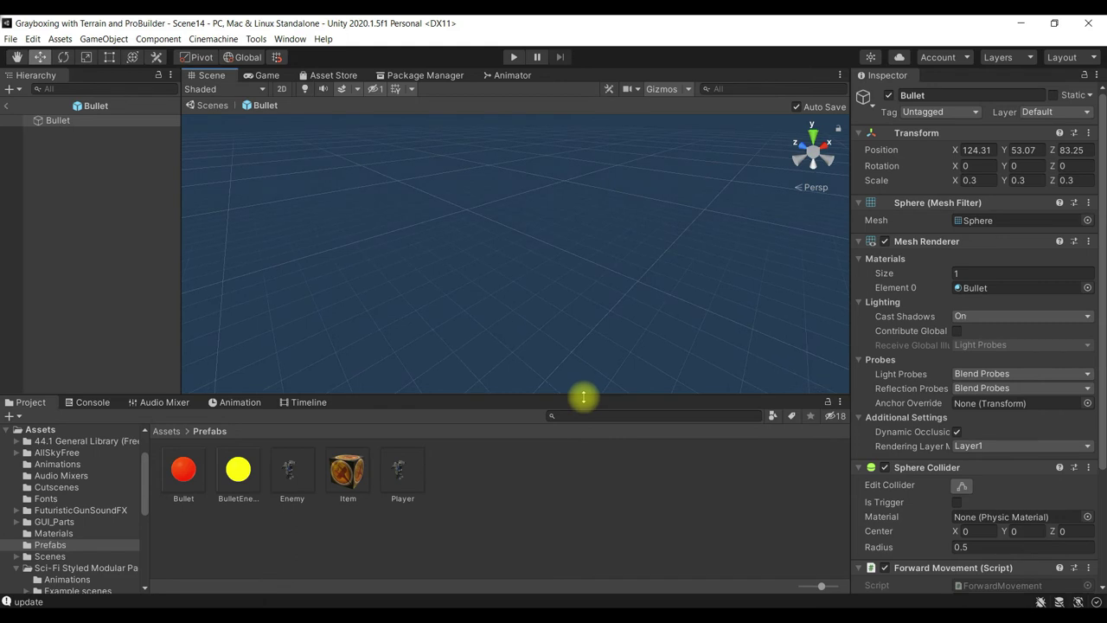
double_click(109, 120)
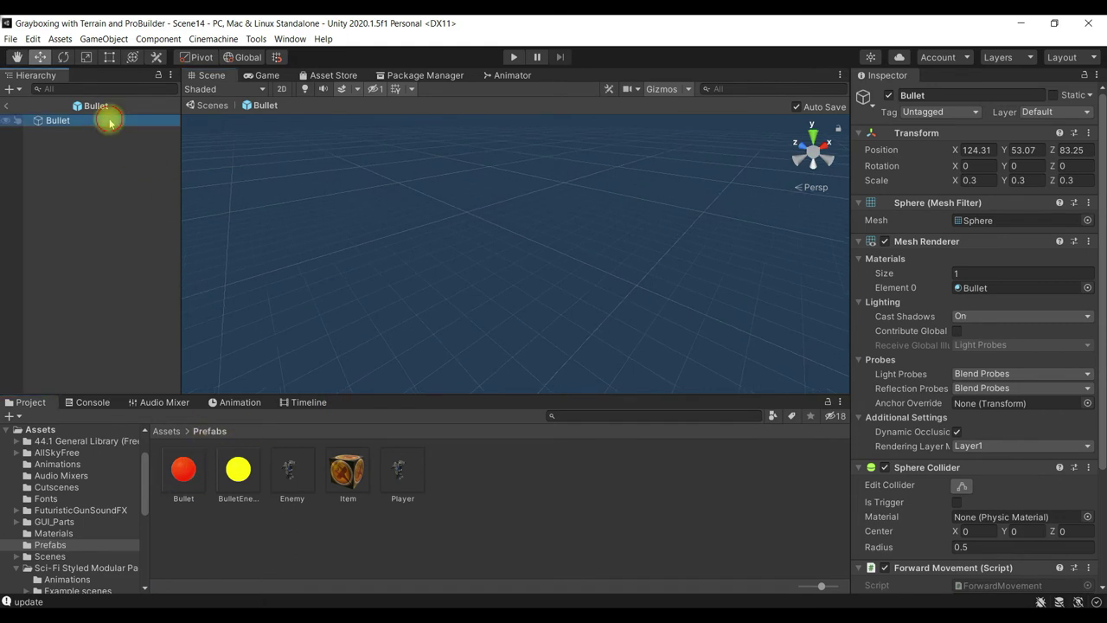
left_click(507, 550)
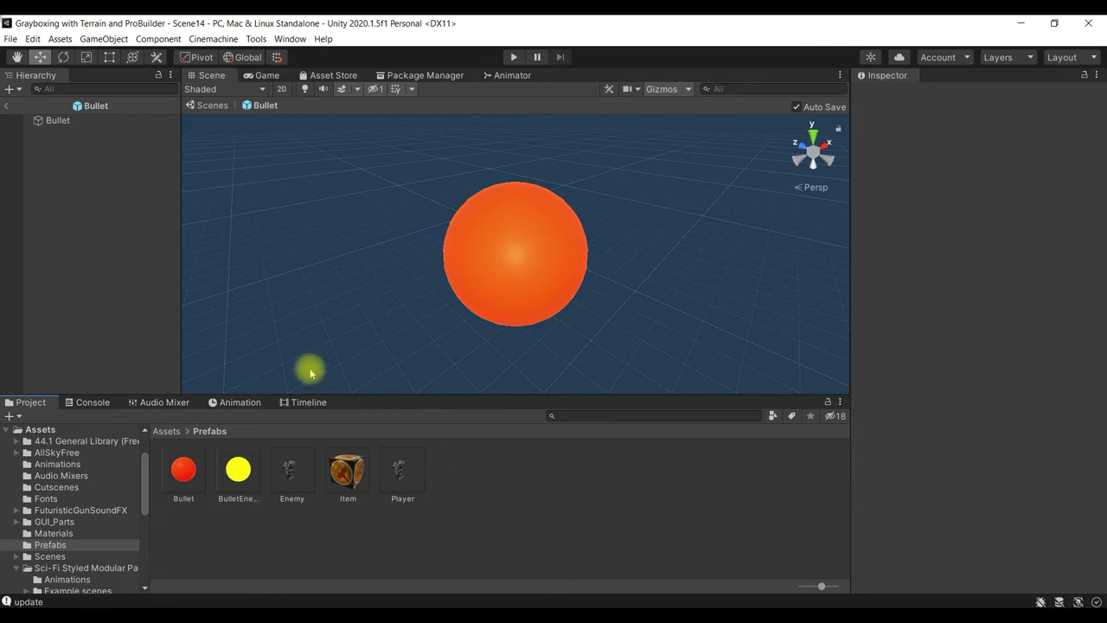
Return to Scene14, run Play mode until the Bullet(Clone) objects vanish, then stop it
left_click(7, 106)
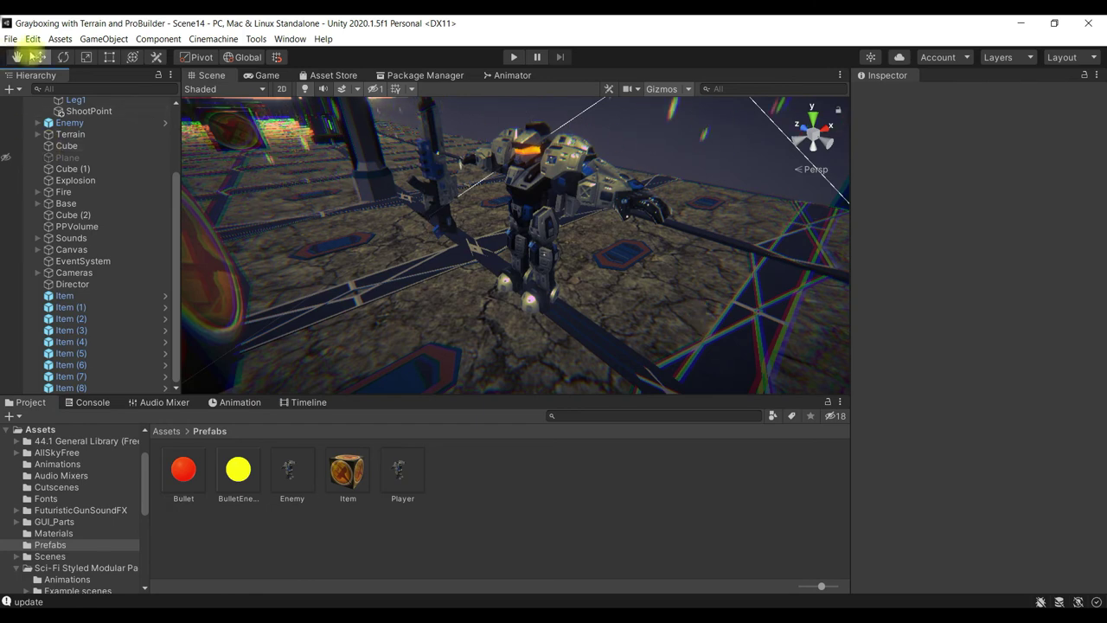
left_click(514, 55)
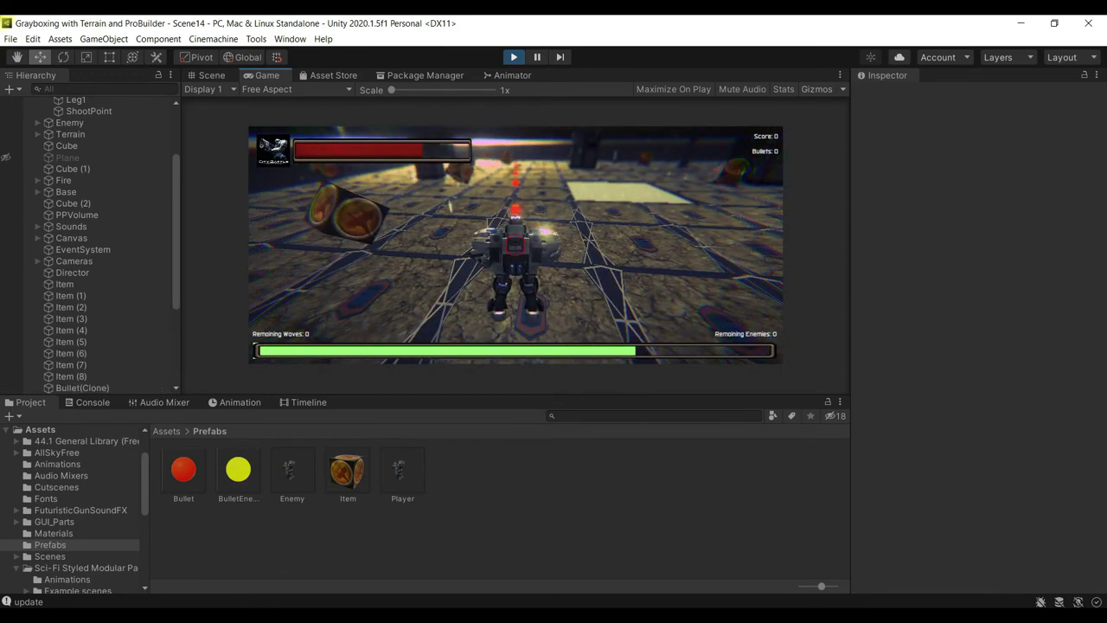
scroll(178, 231, "down", 4)
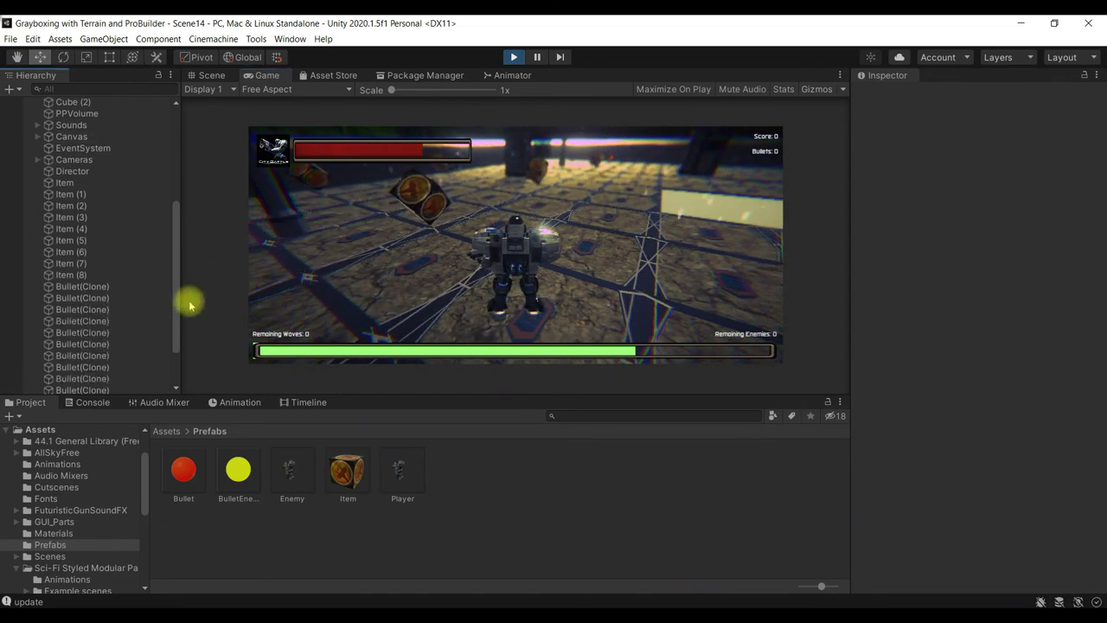
scroll(129, 303, "down", 1)
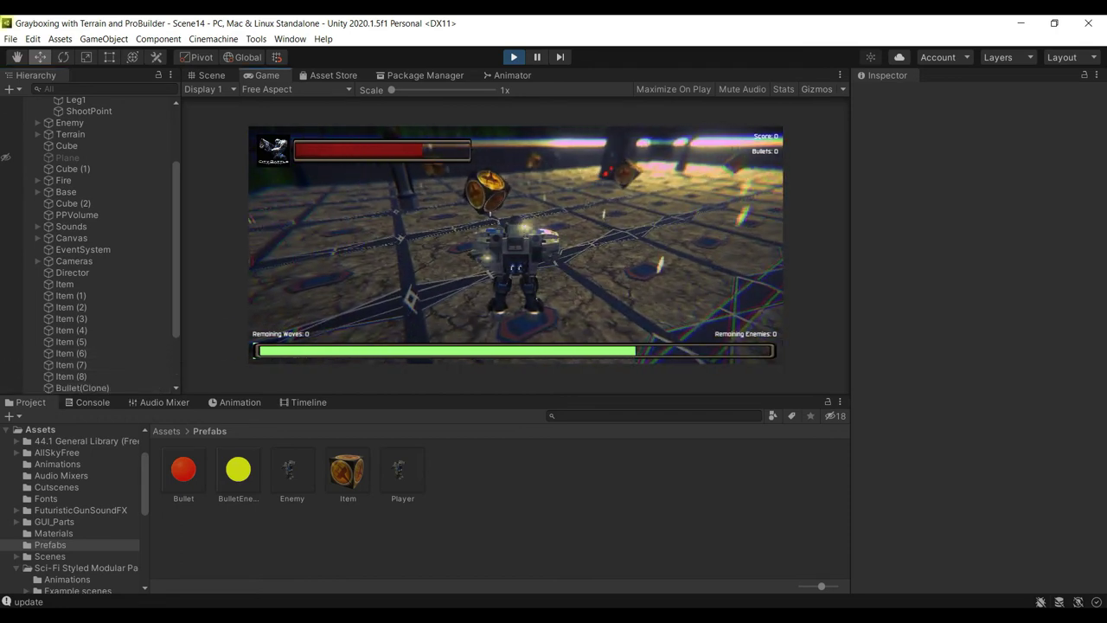
scroll(171, 318, "down", 3)
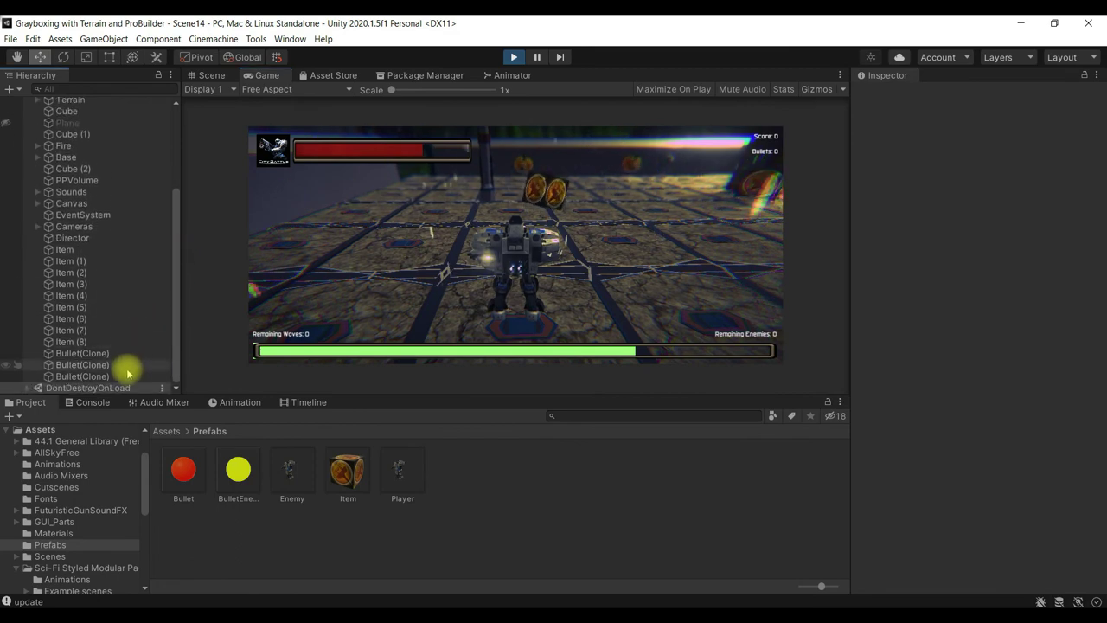
left_click(514, 57)
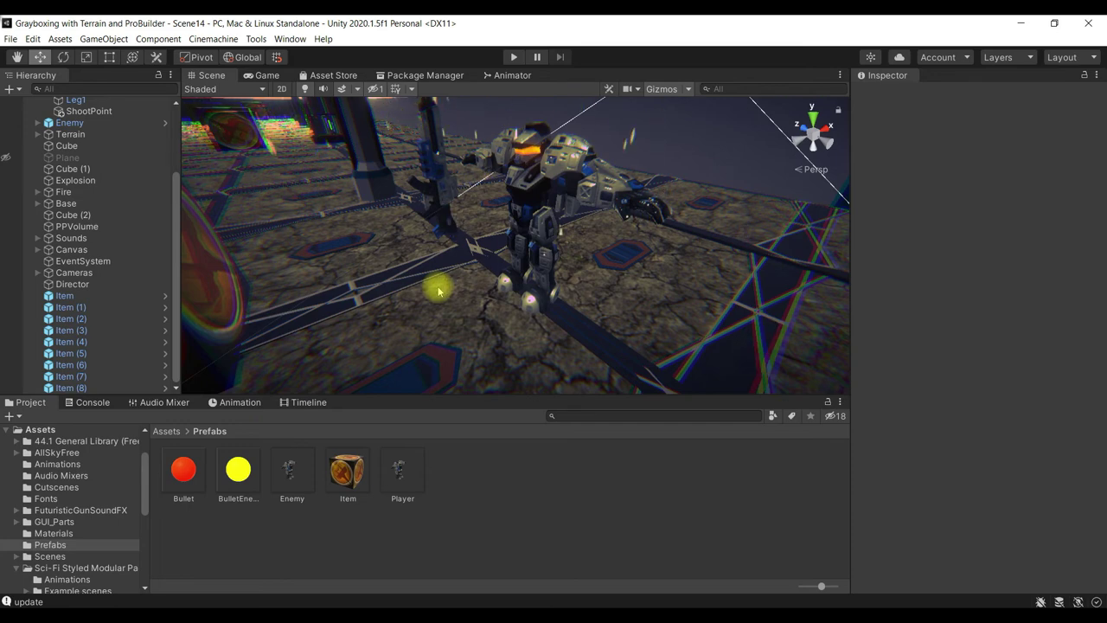
Collapse the Player's children and select the Enemy to check its position
scroll(95, 216, "up", 5)
left_click(38, 114)
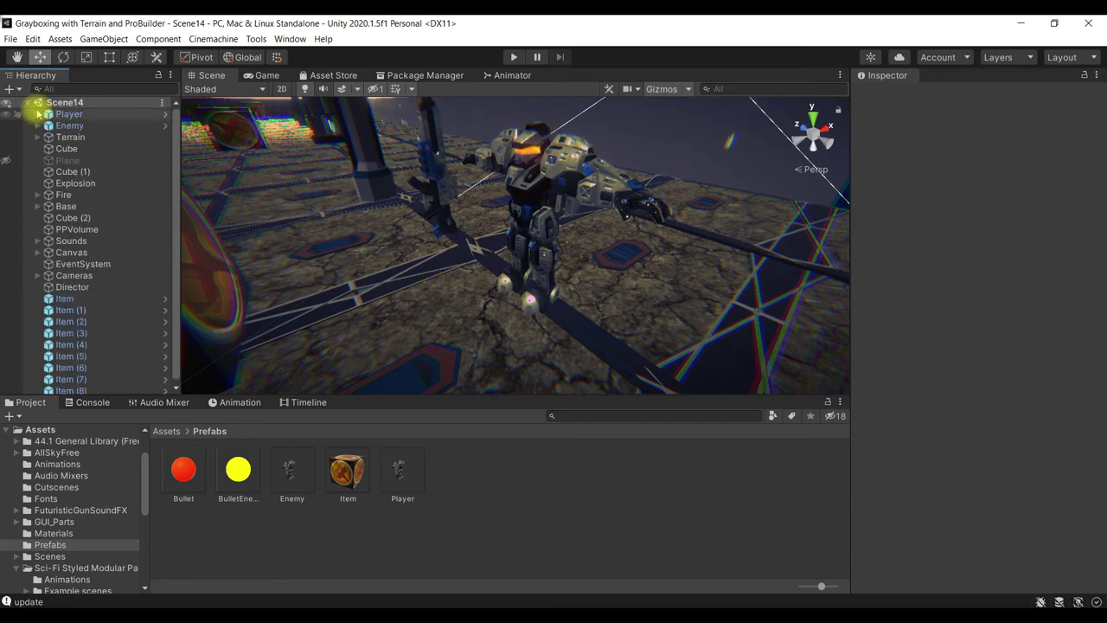
left_click(72, 126)
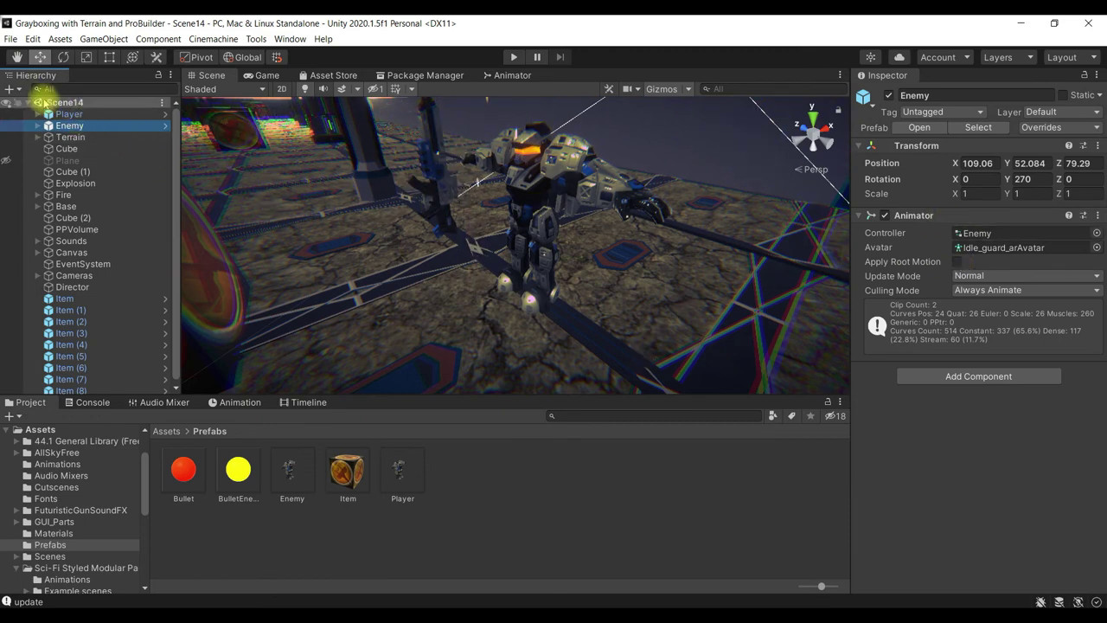
left_click(79, 102)
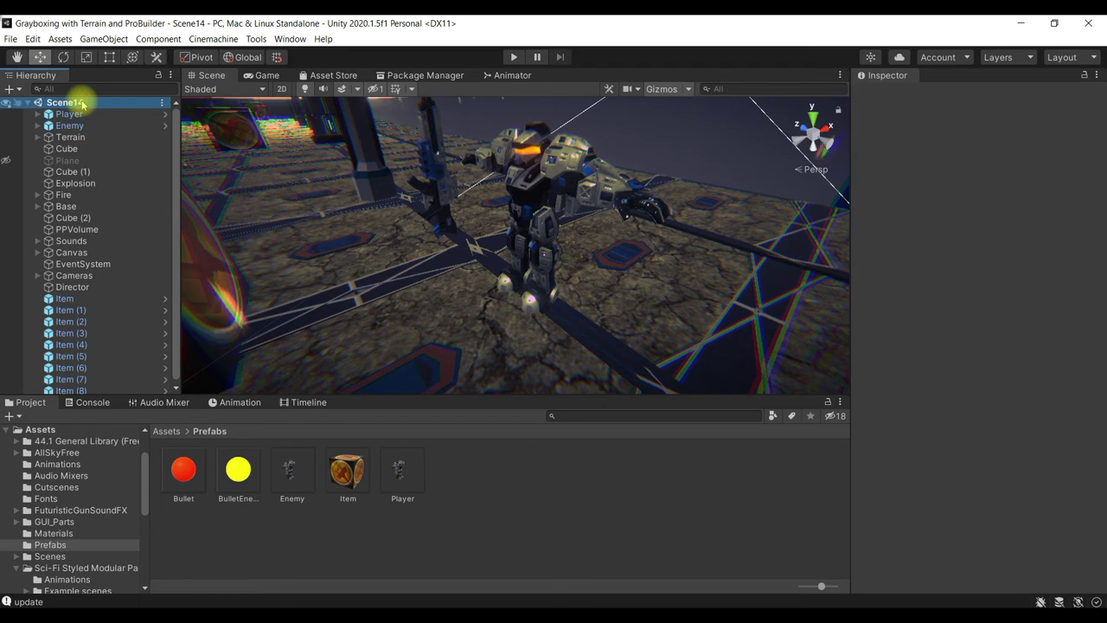
left_click(73, 125)
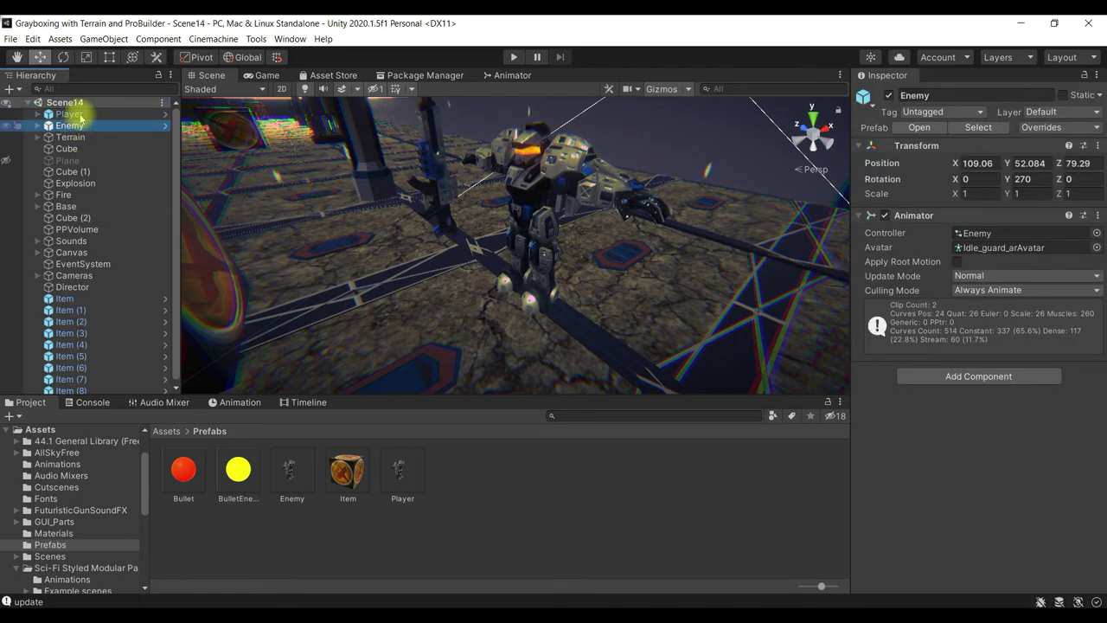
left_click(90, 103)
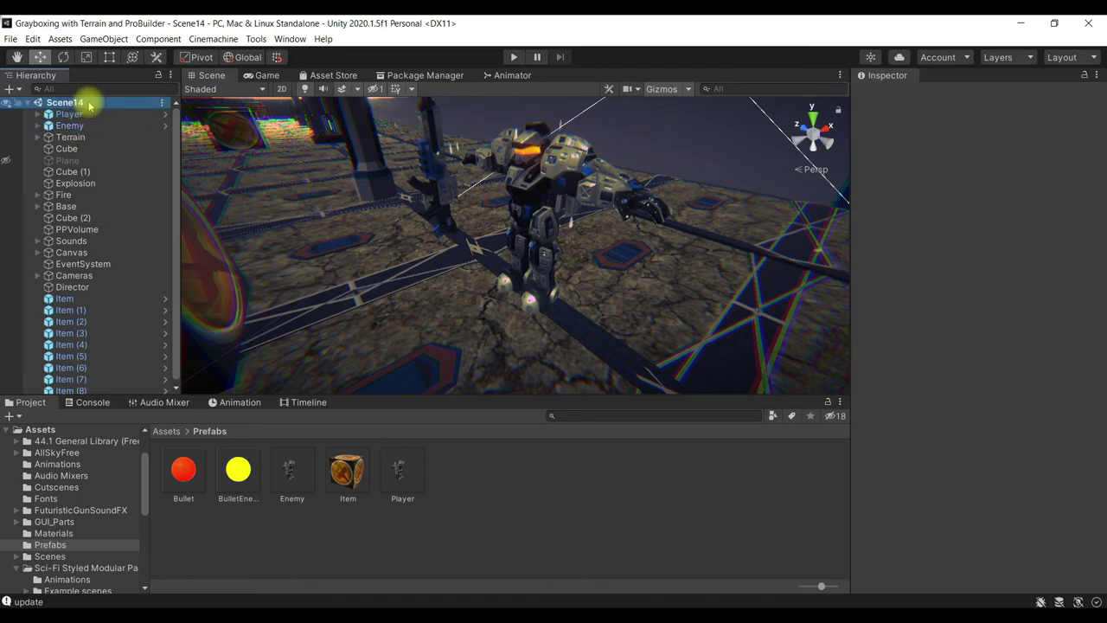
Create an empty GameObject in Scene14 named Wave1
left_click(17, 89)
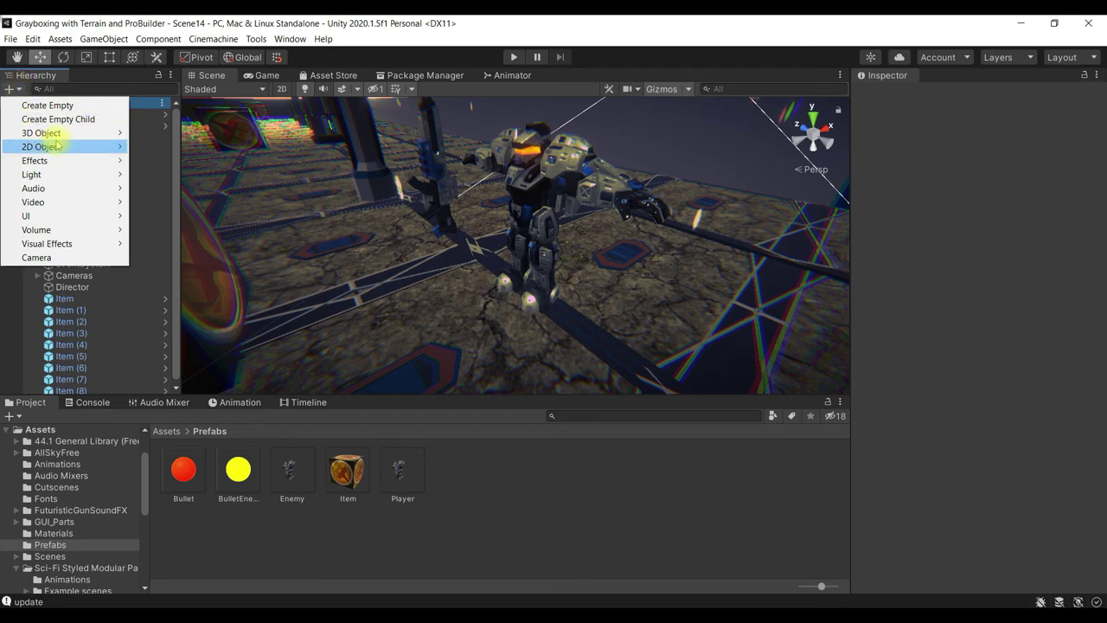
left_click(89, 107)
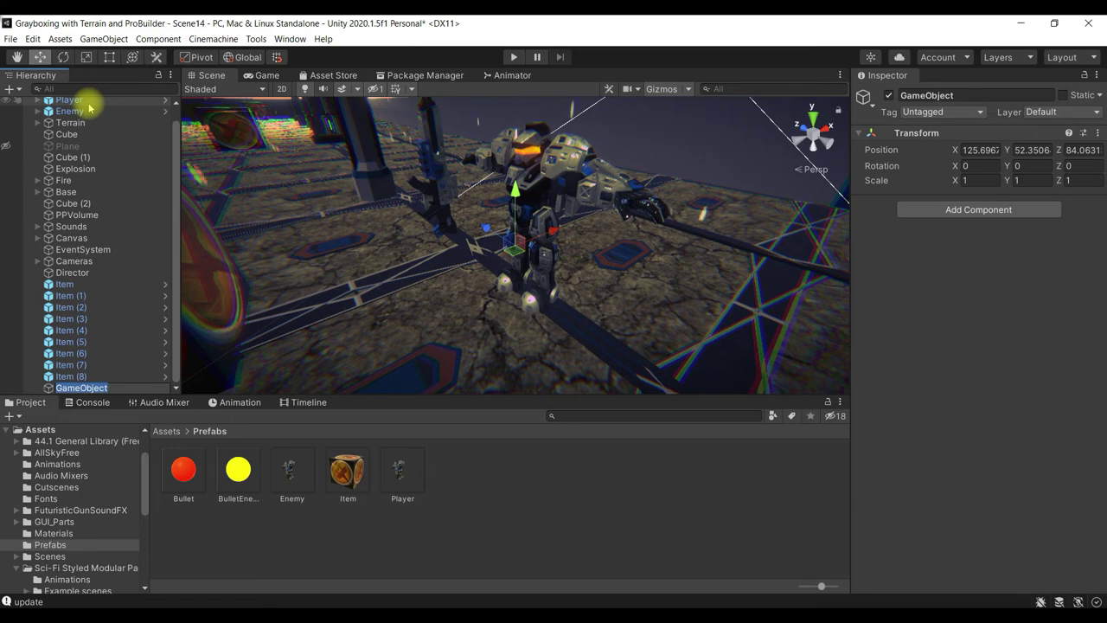
type("Wave1")
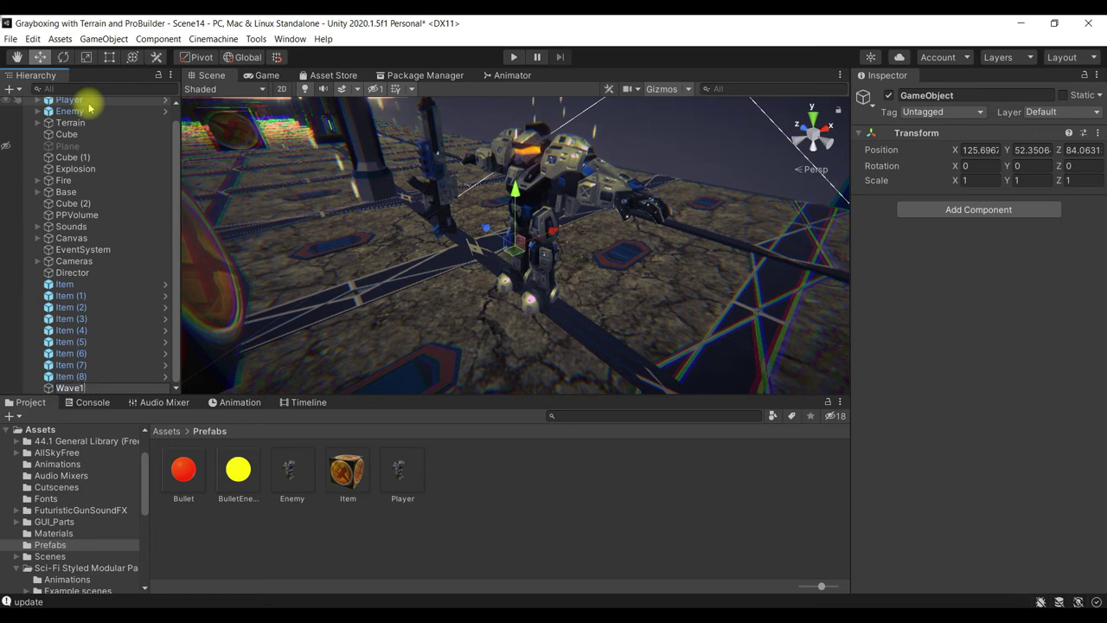
key("Return")
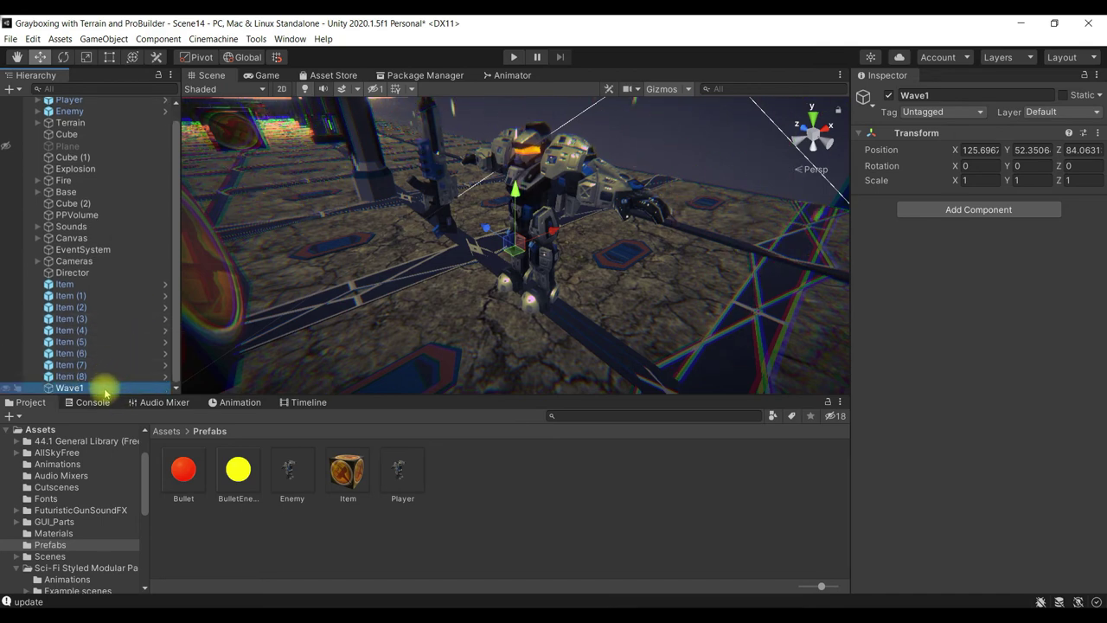
Copy the Enemy's X position into Wave1, setting X to 109.06
scroll(106, 145, "up", 1)
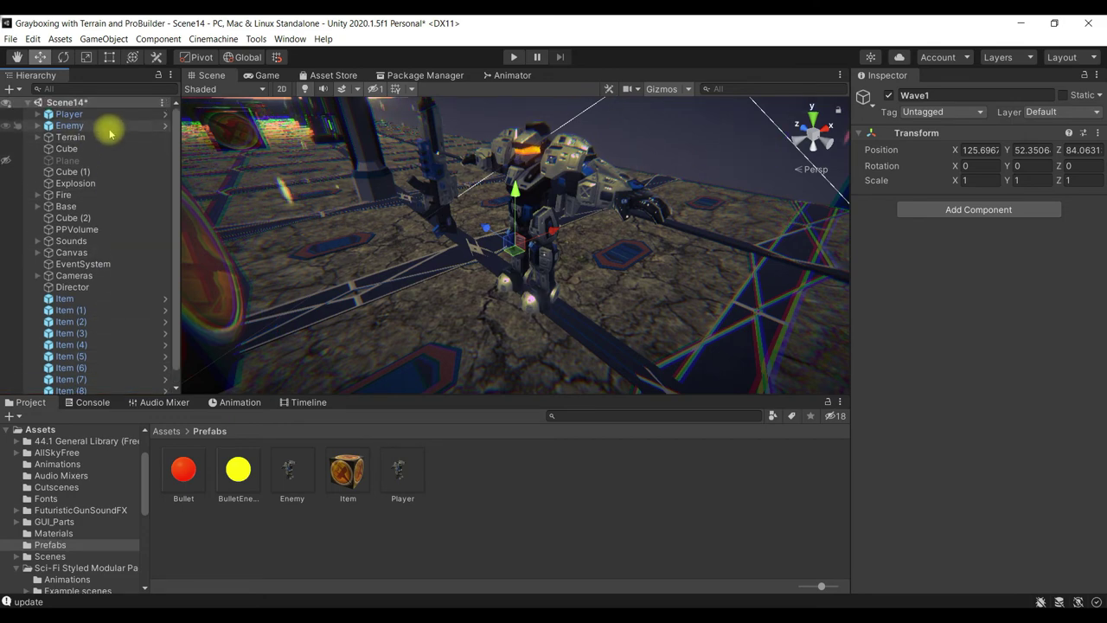
left_click(103, 126)
left_click(978, 164)
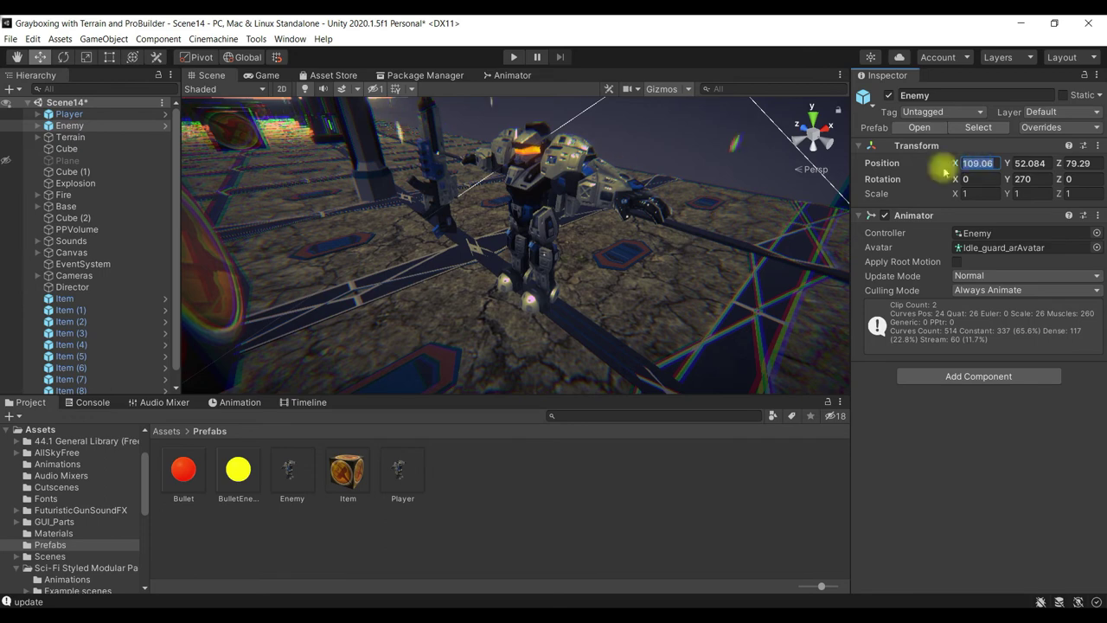
scroll(109, 294, "down", 1)
left_click(100, 388)
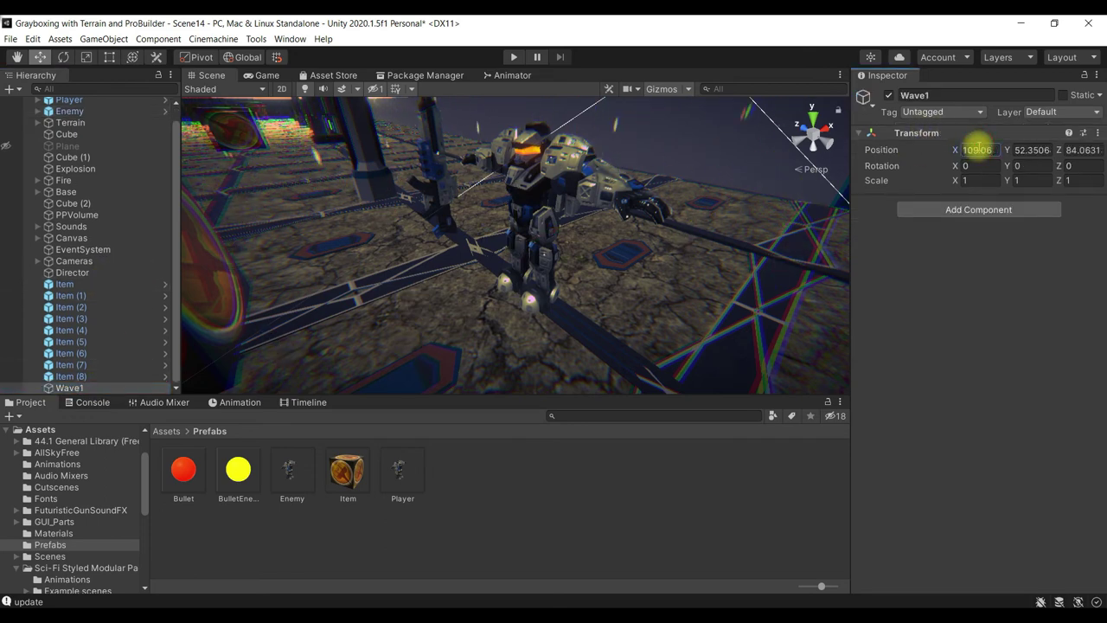
key("Return")
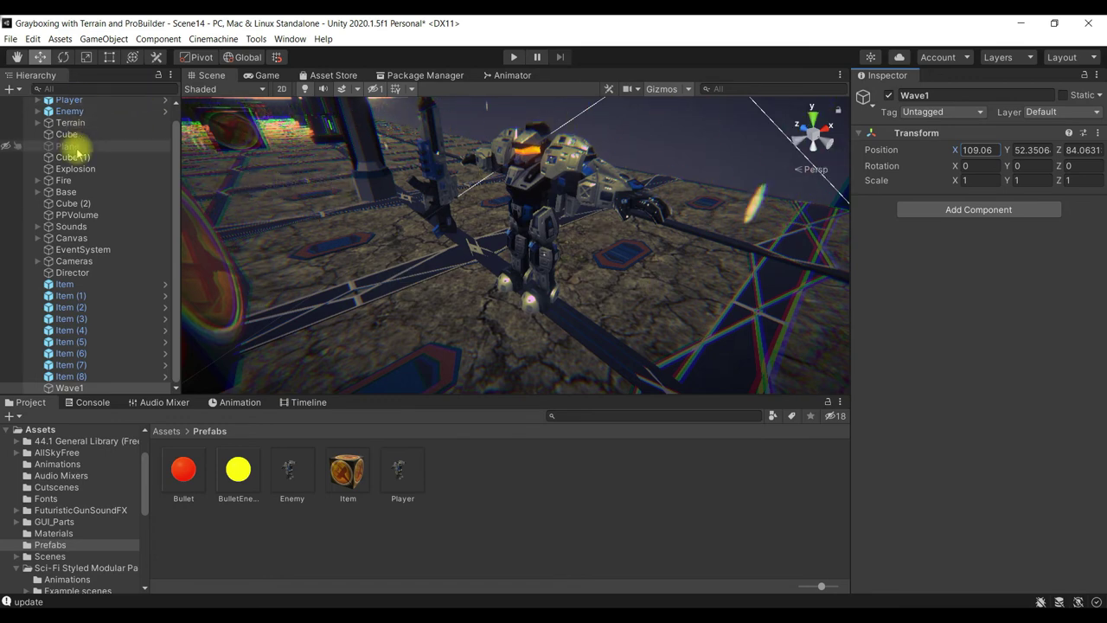
Copy the Enemy's Y position into Wave1, setting Y to 52.084
scroll(76, 141, "up", 1)
left_click(78, 126)
left_click(1031, 162)
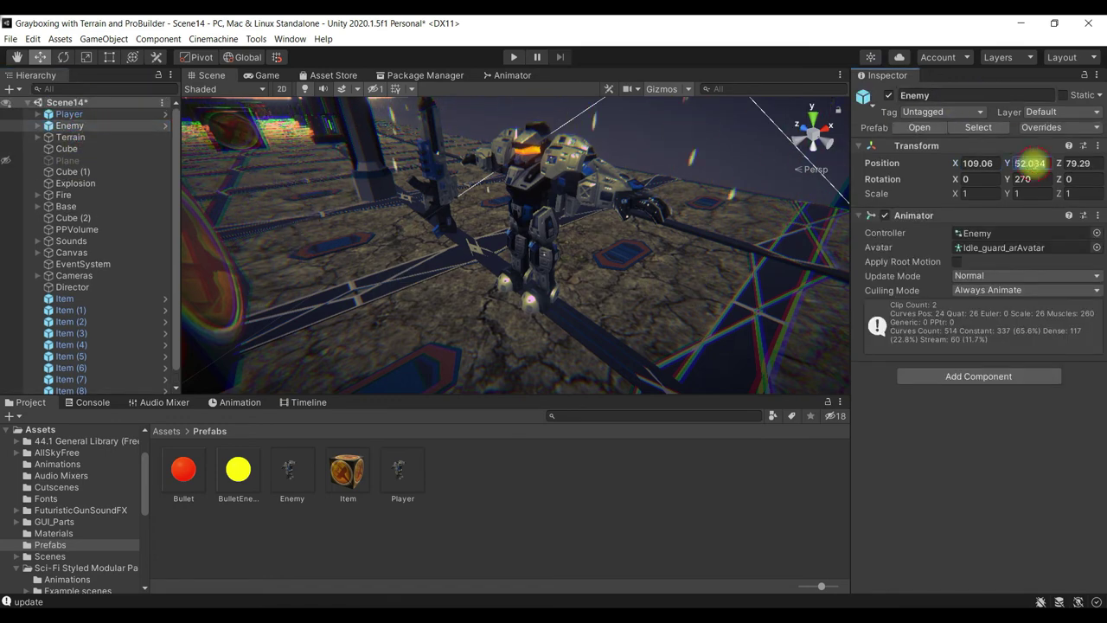
scroll(99, 312, "down", 1)
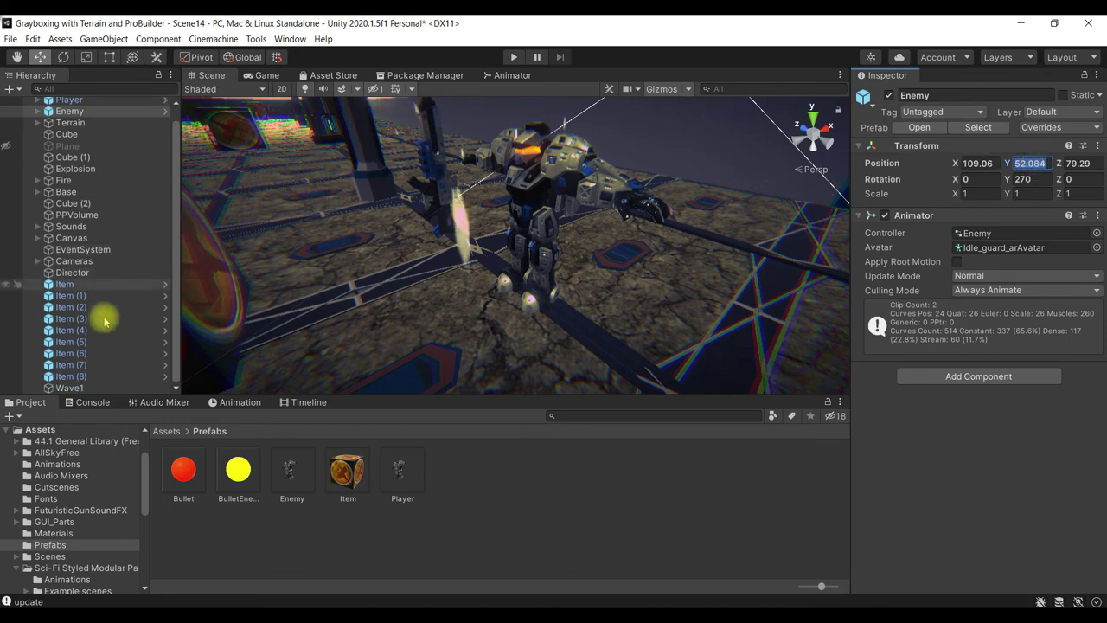
left_click(69, 388)
left_click(1032, 149)
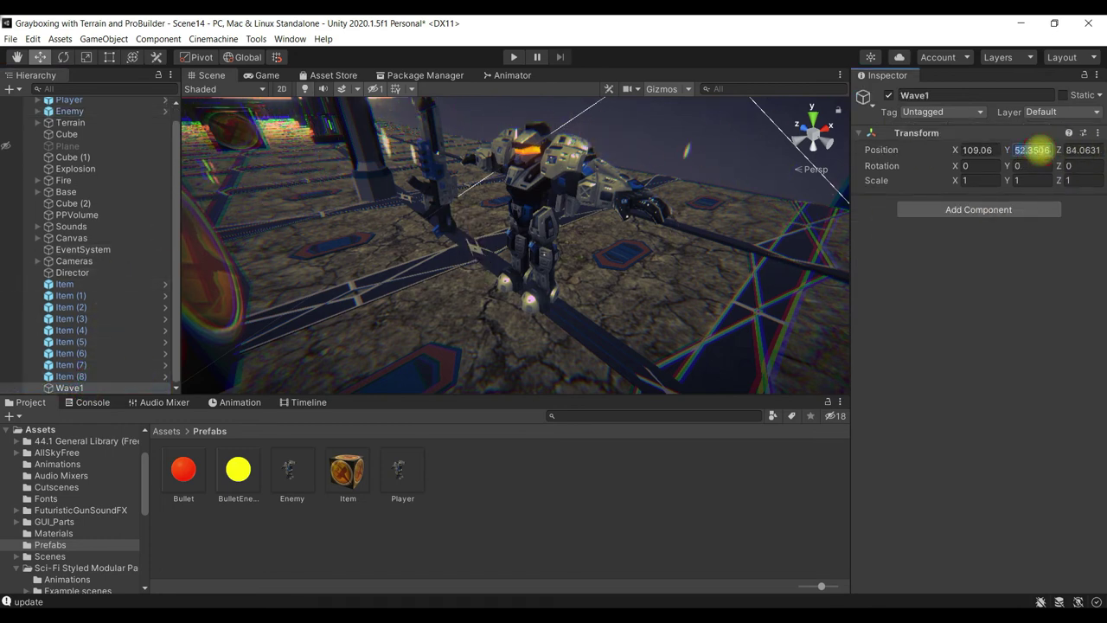
type("52.084")
key("Return")
Copy the Enemy's Z position into Wave1, setting Z to 79.29
scroll(129, 182, "up", 1)
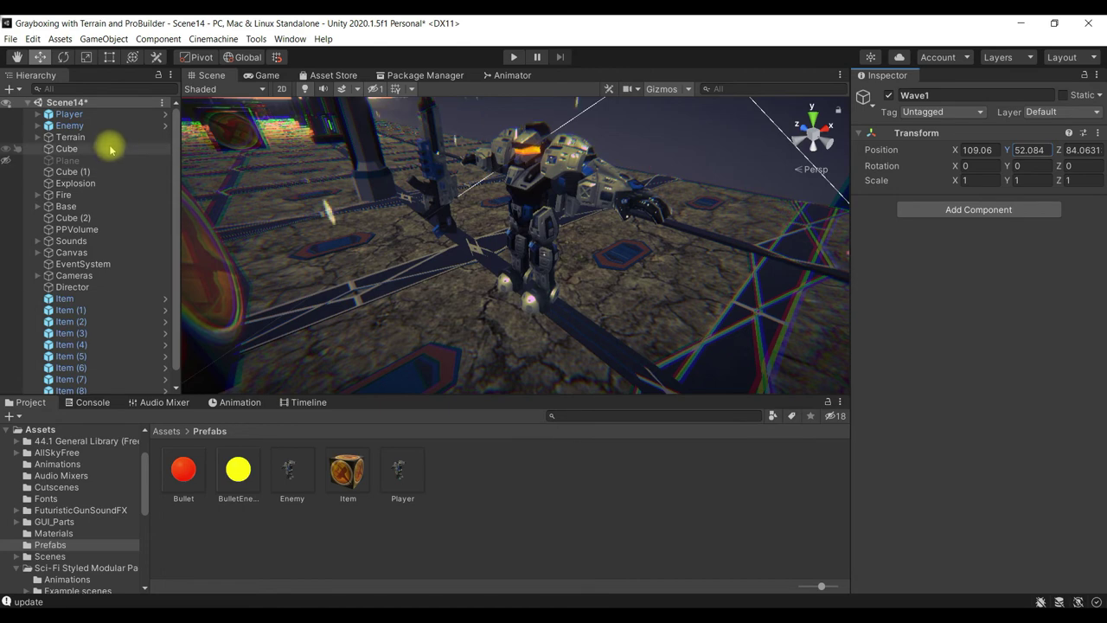
left_click(123, 128)
left_click(1097, 162)
scroll(74, 366, "down", 1)
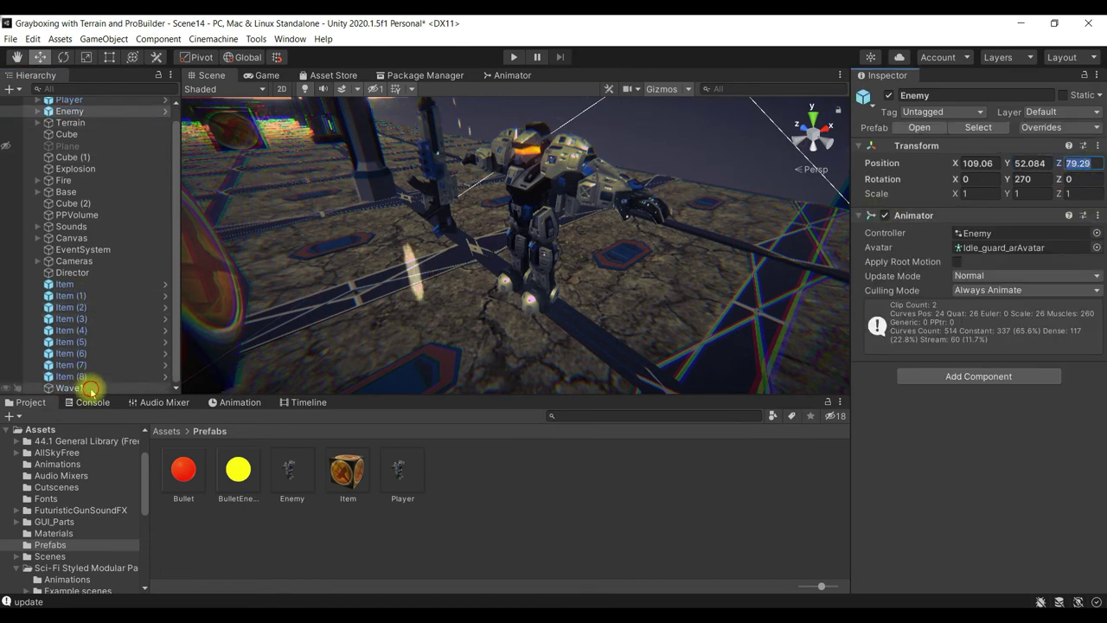
left_click(69, 388)
left_click(1071, 150)
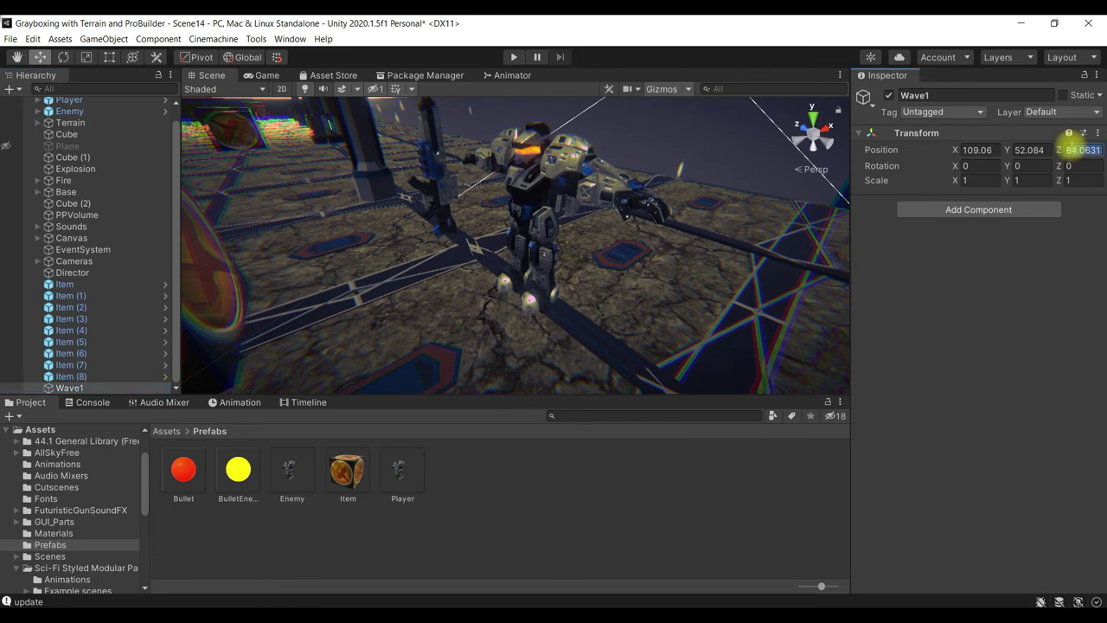
type("79.29")
key("Return")
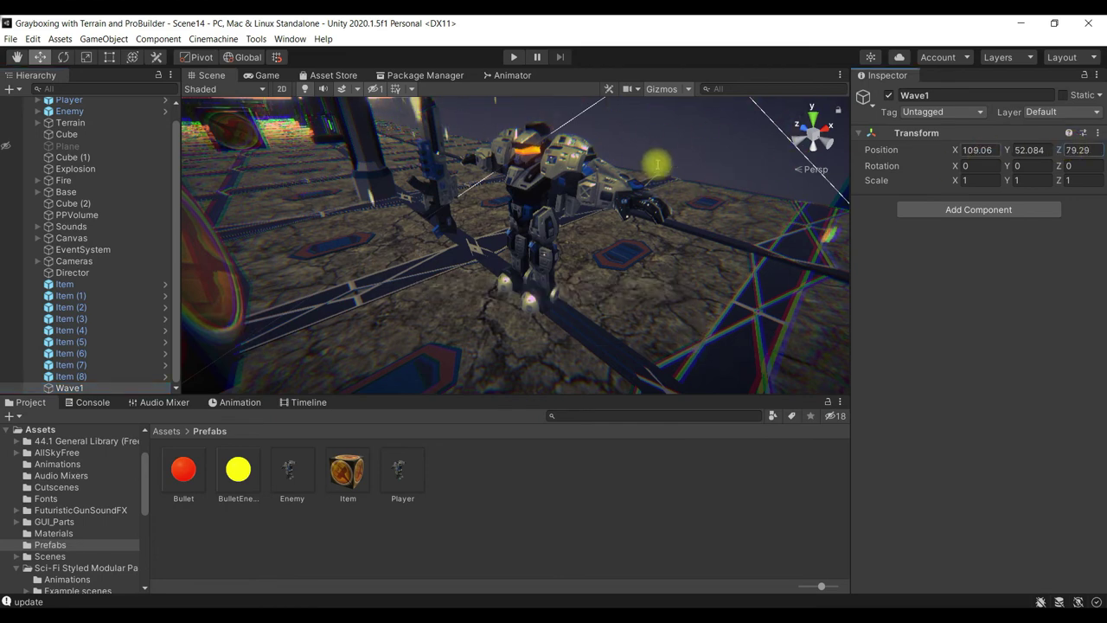
Delete the Enemy from the scene and frame Wave1 in the Scene view
scroll(121, 232, "up", 1)
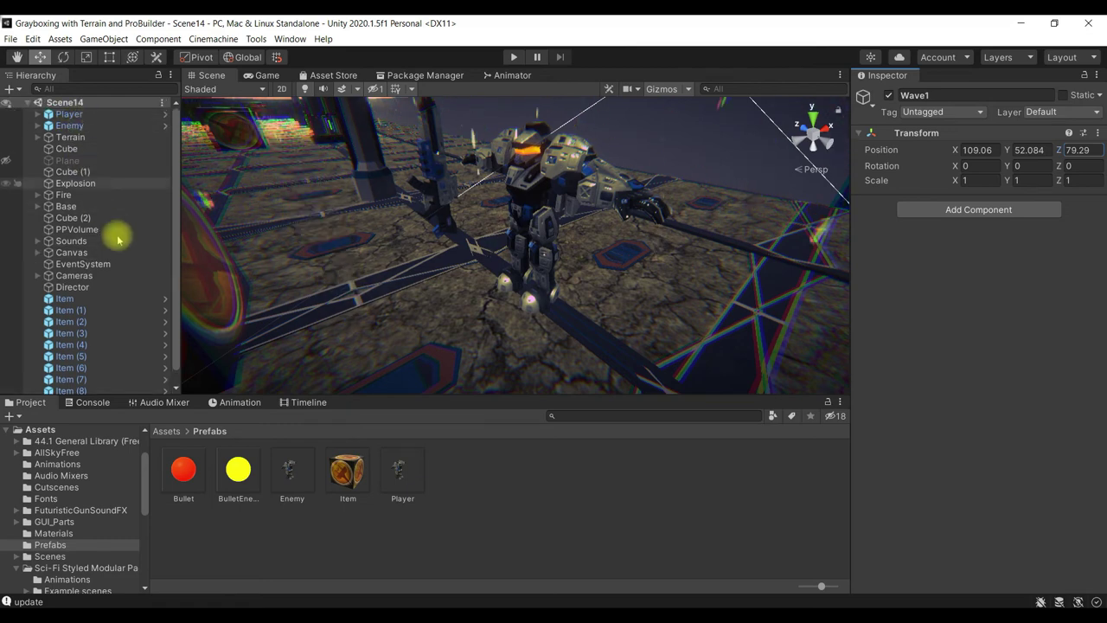
left_click(109, 127)
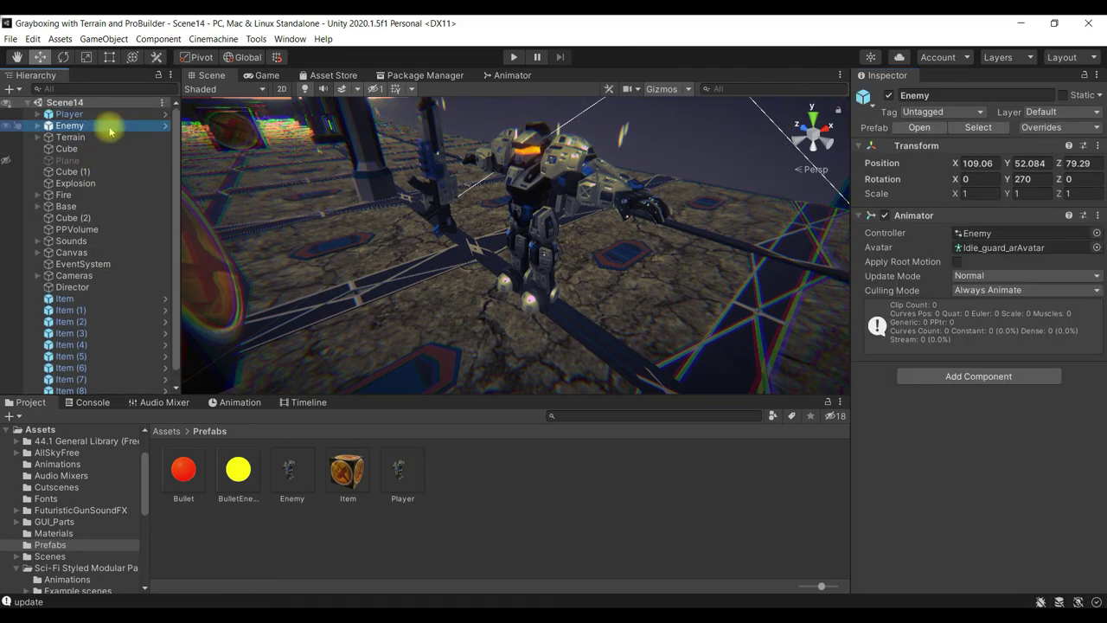
key("Delete")
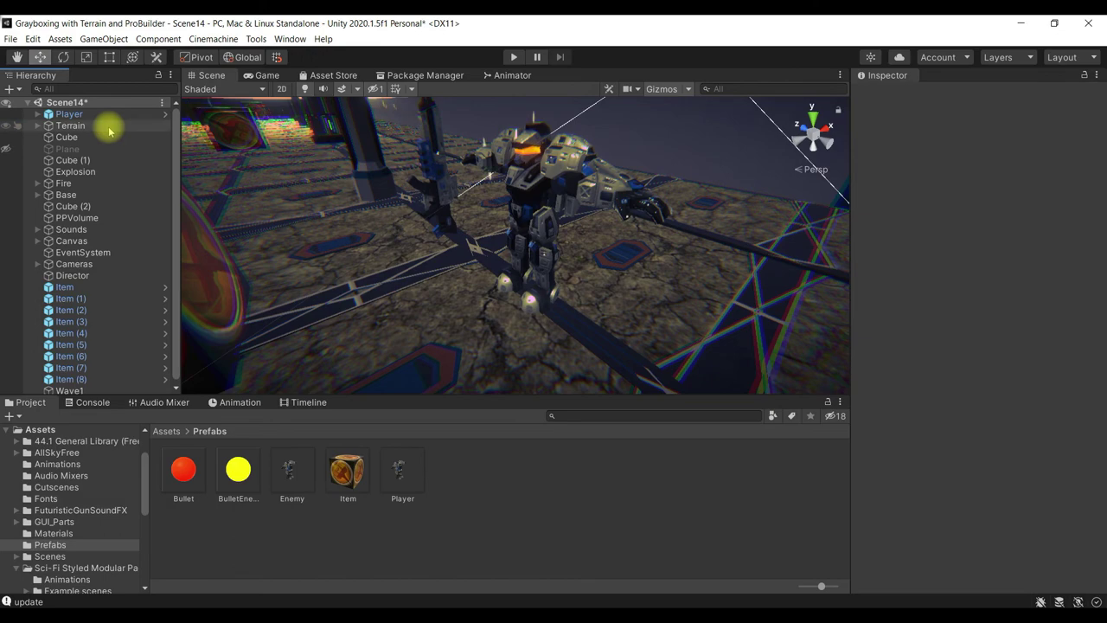
left_click(117, 387)
double_click(118, 387)
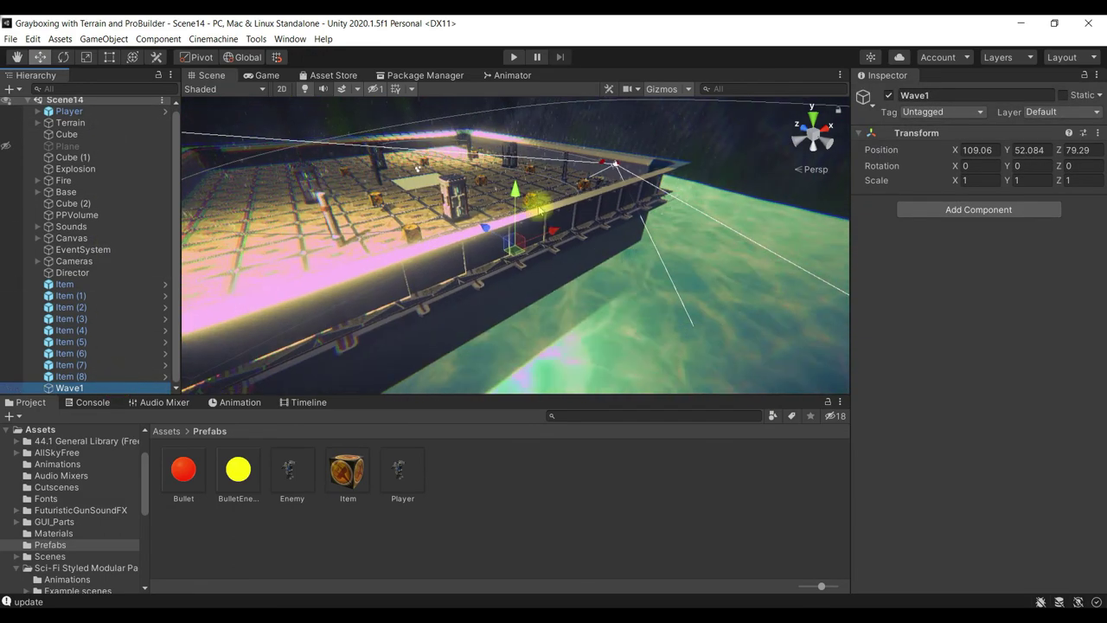
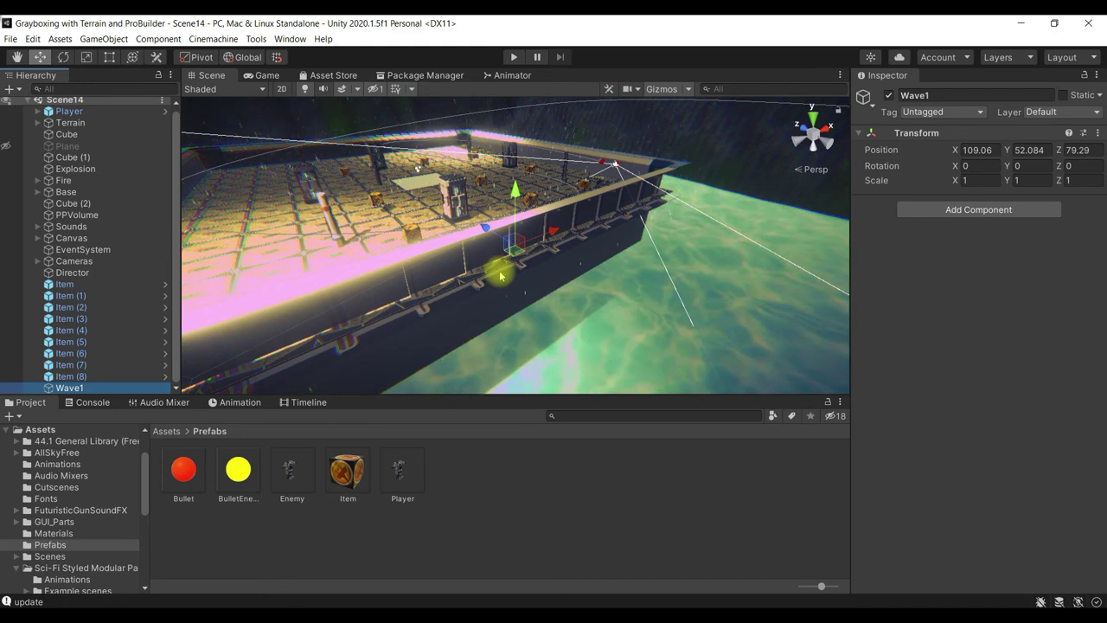
Create a C# script named WaveSpawner inside Assets > Scripts
left_click(173, 431)
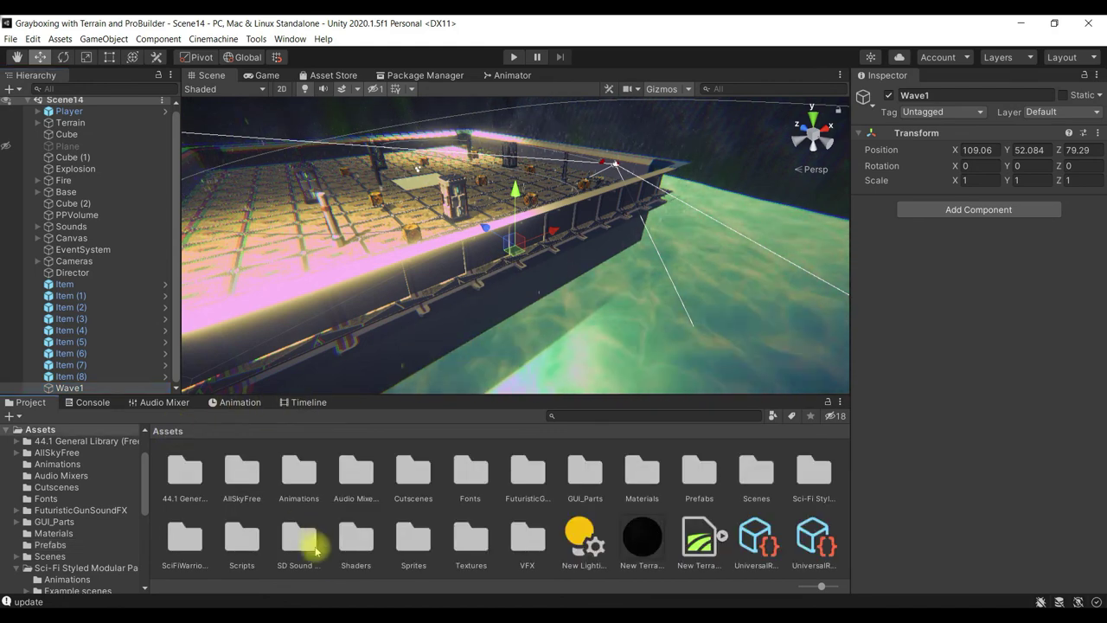
double_click(241, 543)
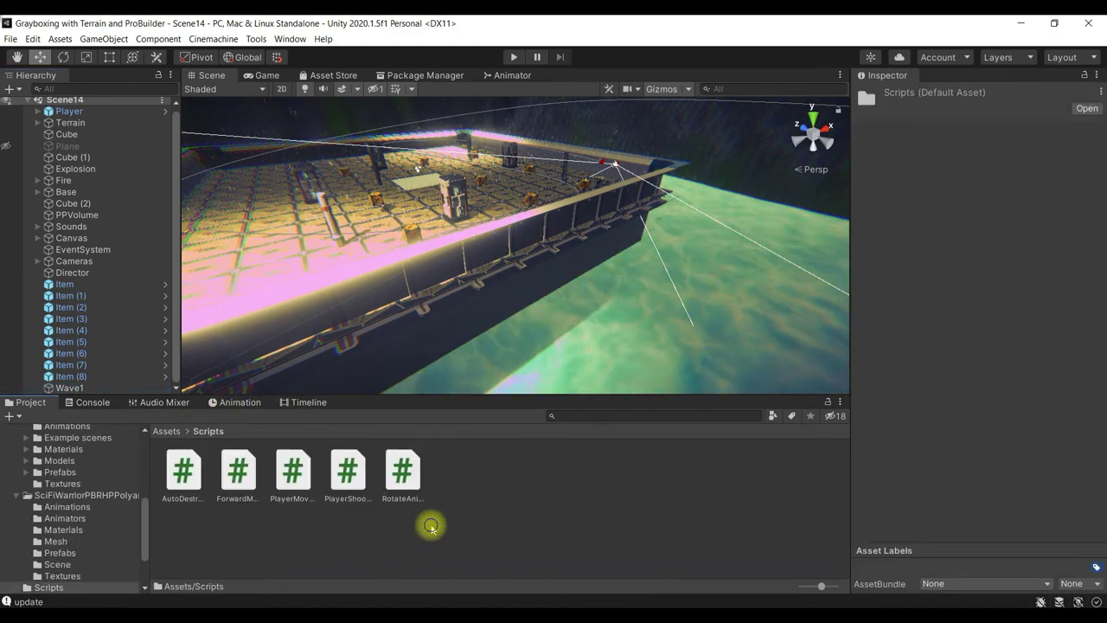
right_click(431, 524)
mouse_move(571, 200)
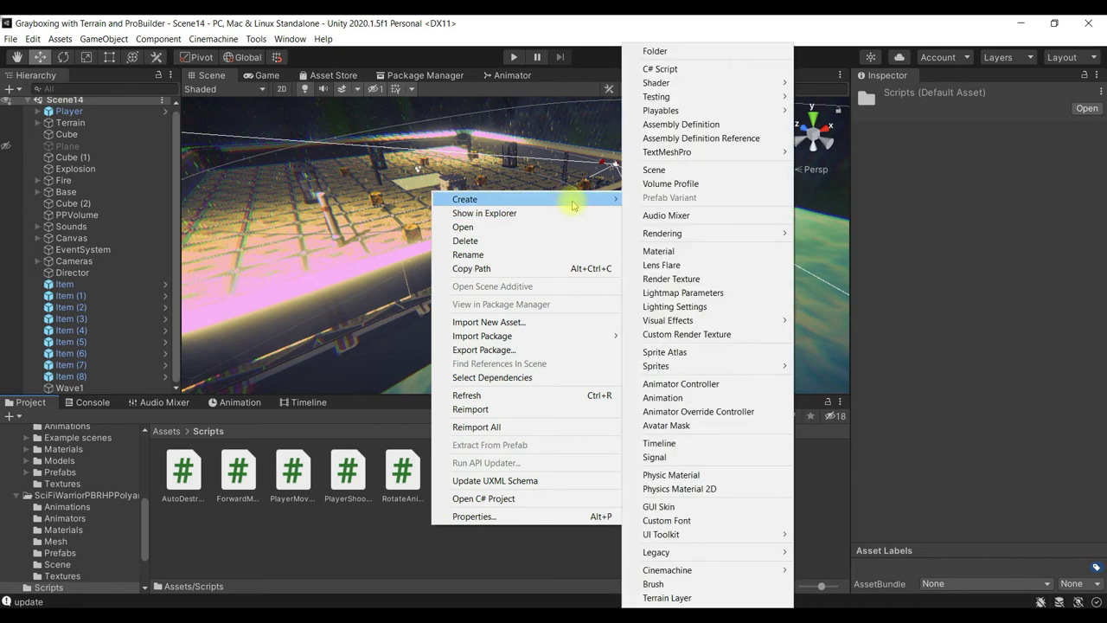
left_click(695, 71)
type("Wa")
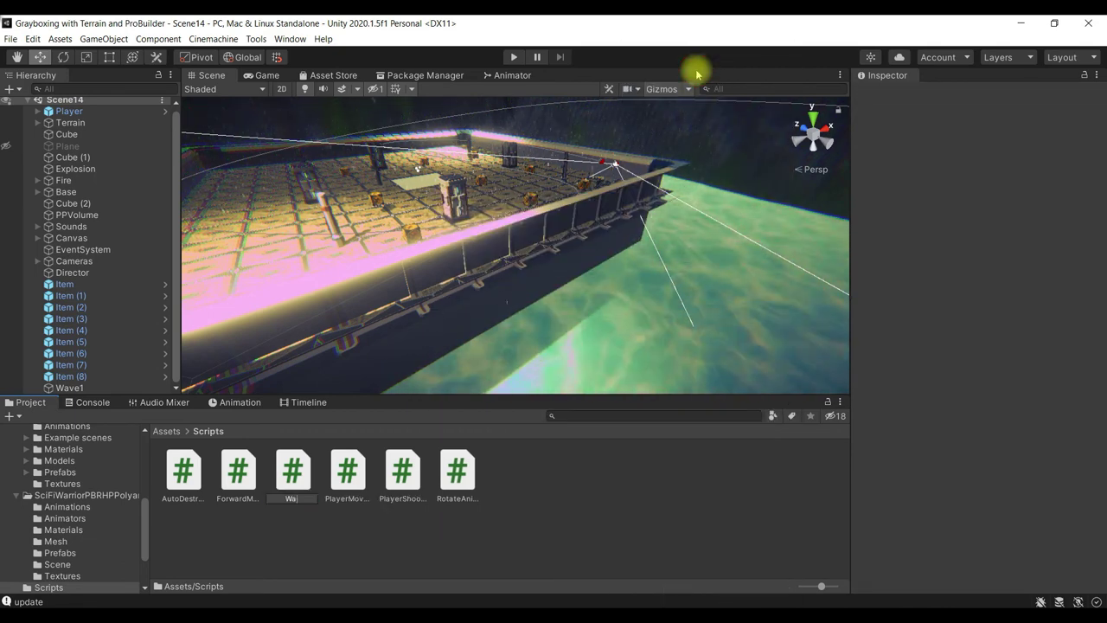
type("veSpaw")
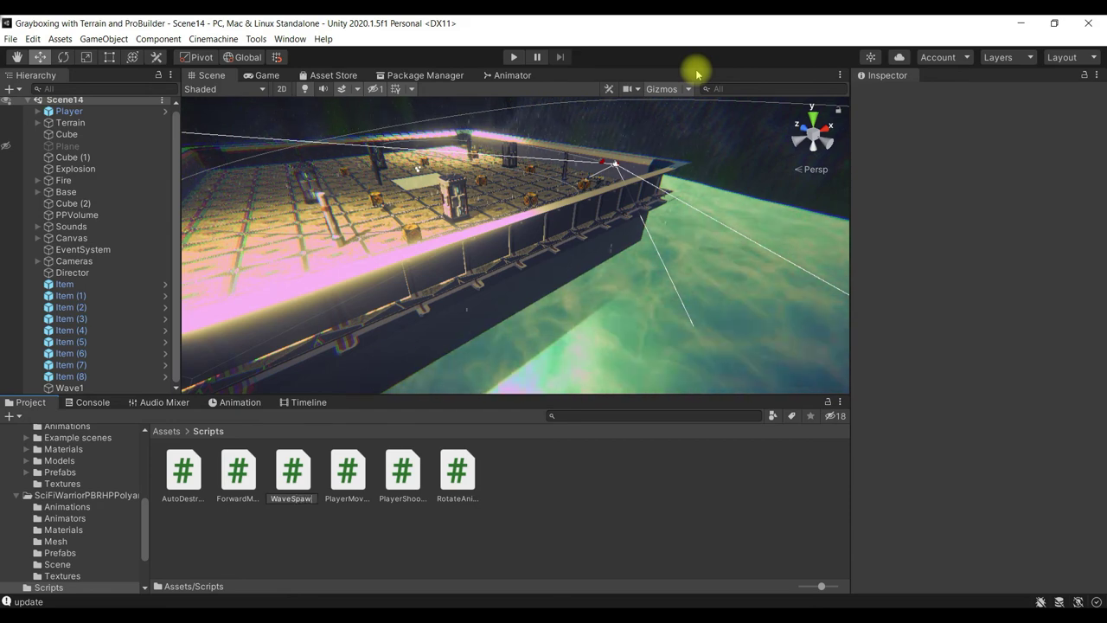
type("ner")
key("Return")
Open the WaveSpawner script in Visual Studio for editing
key("alt+Tab")
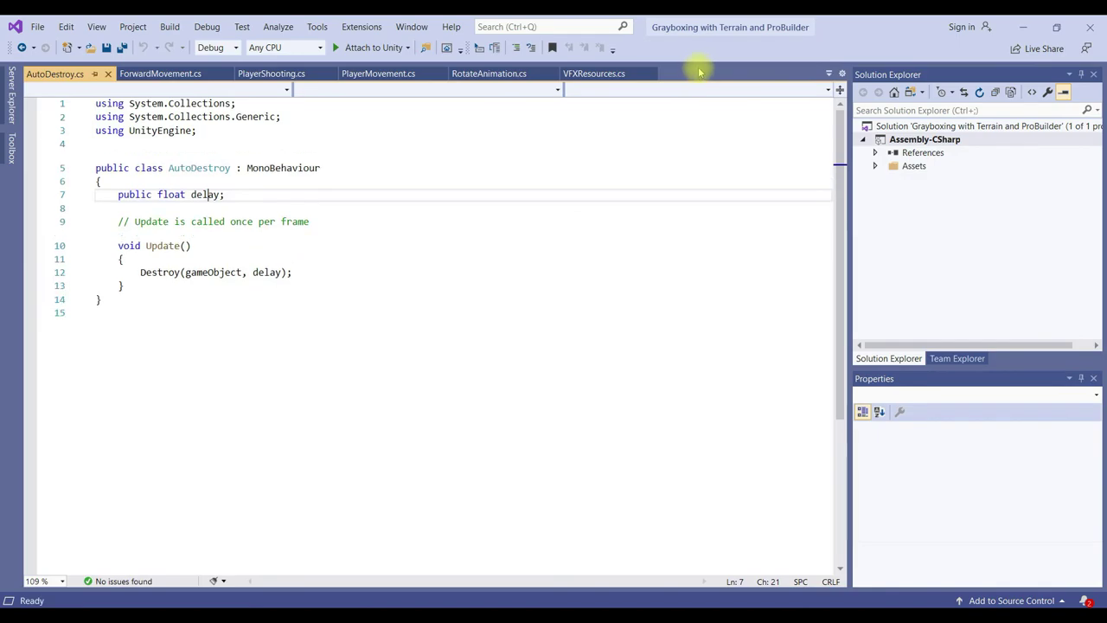
left_click(1024, 27)
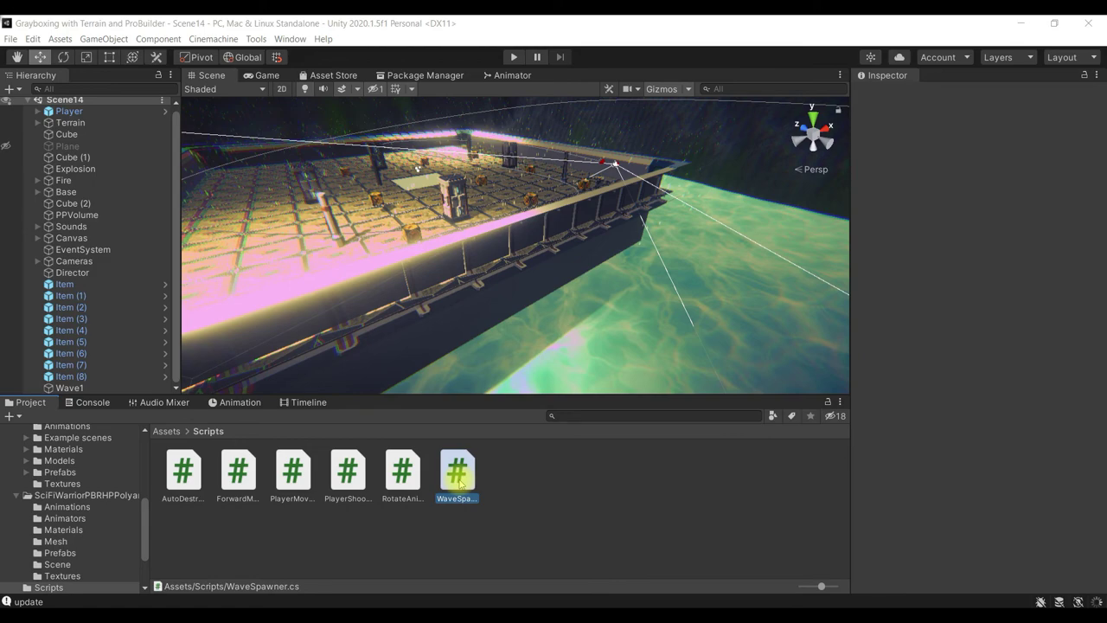
double_click(459, 484)
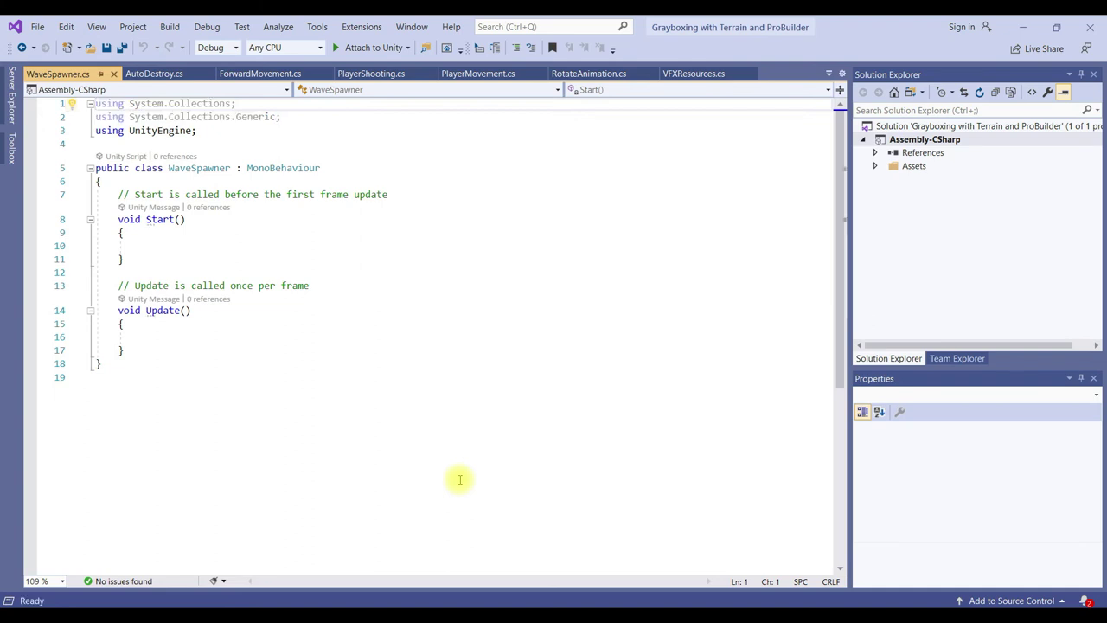
Declare a public GameObject field named prefab in the WaveSpawner class
left_click(329, 193)
left_click(335, 184)
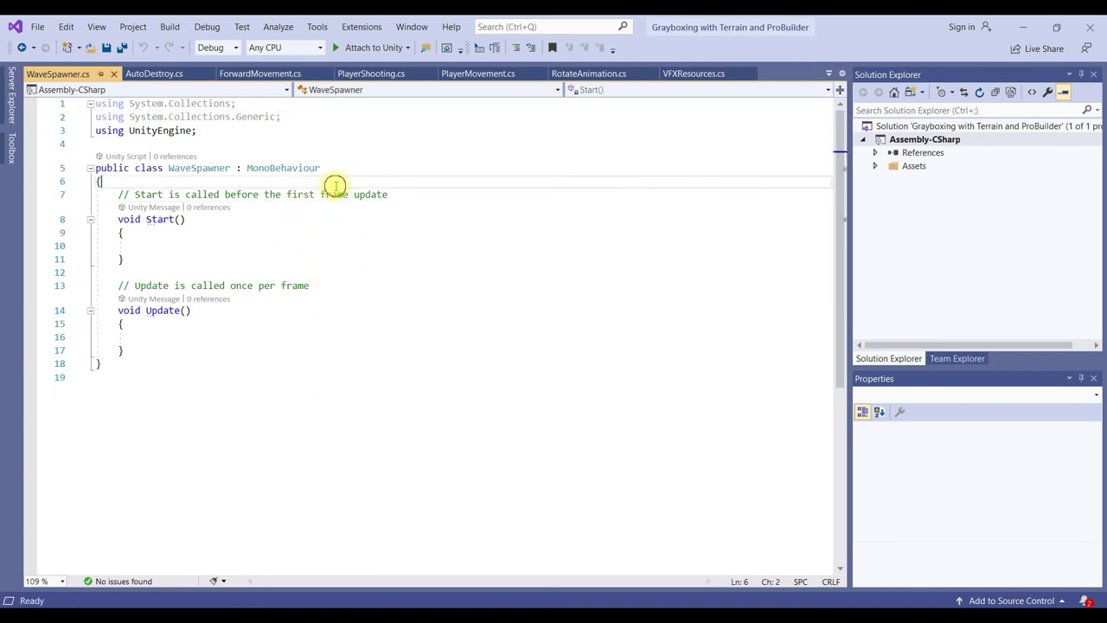
key("Return")
type("public ")
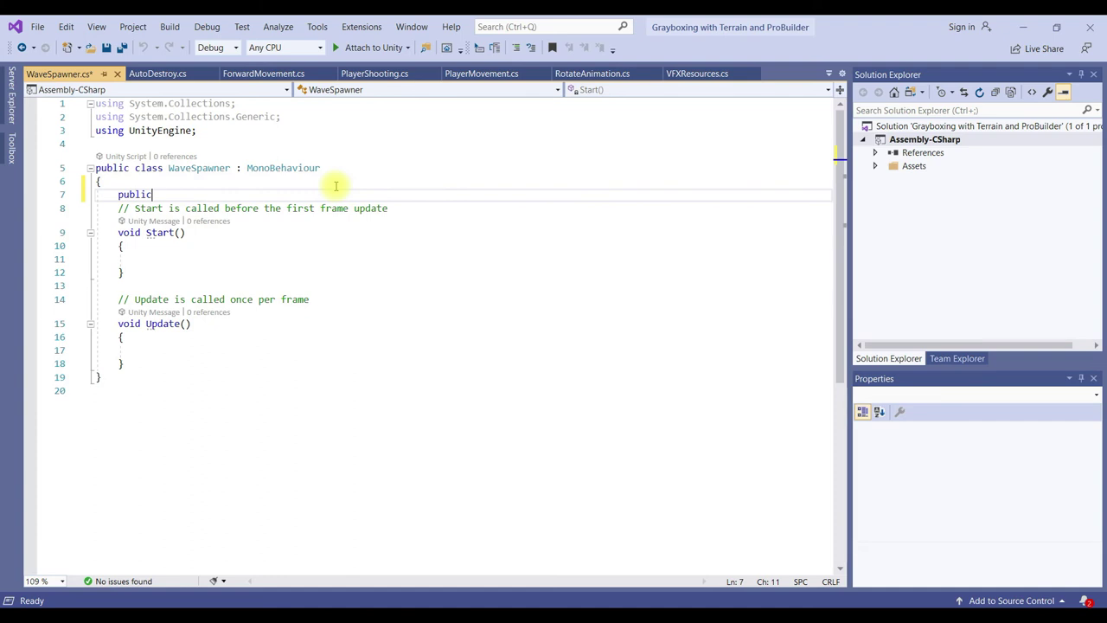
type("Game")
key("Tab")
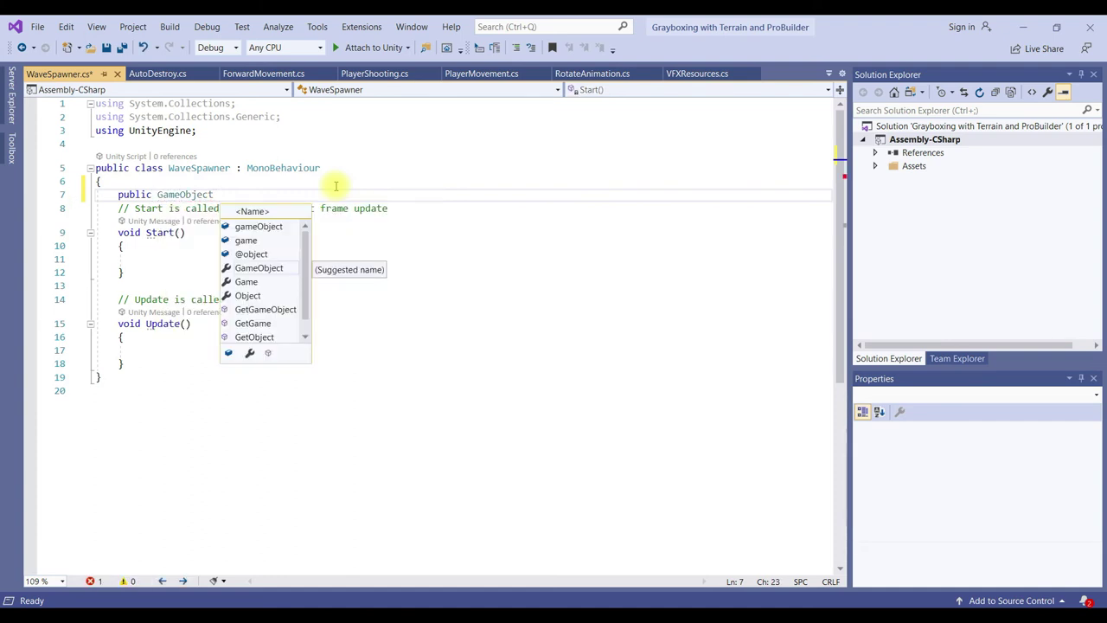
type("prefab;")
key("Return")
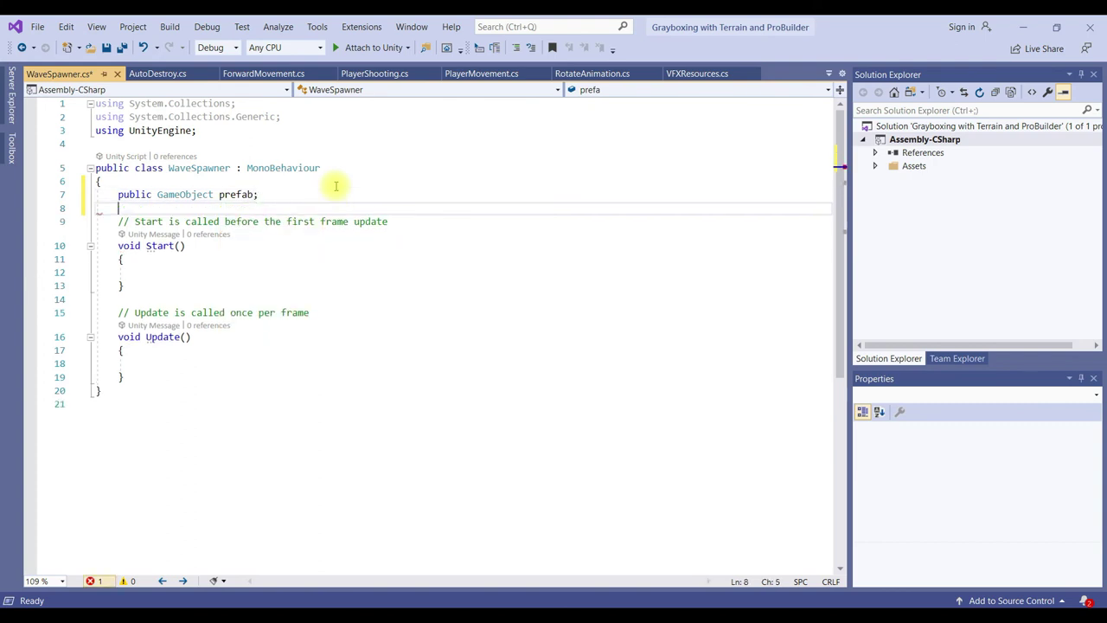
key("Return")
Add public float fields startTime and endTime below prefab
key("Up")
type("ub")
key("Tab")
type("float")
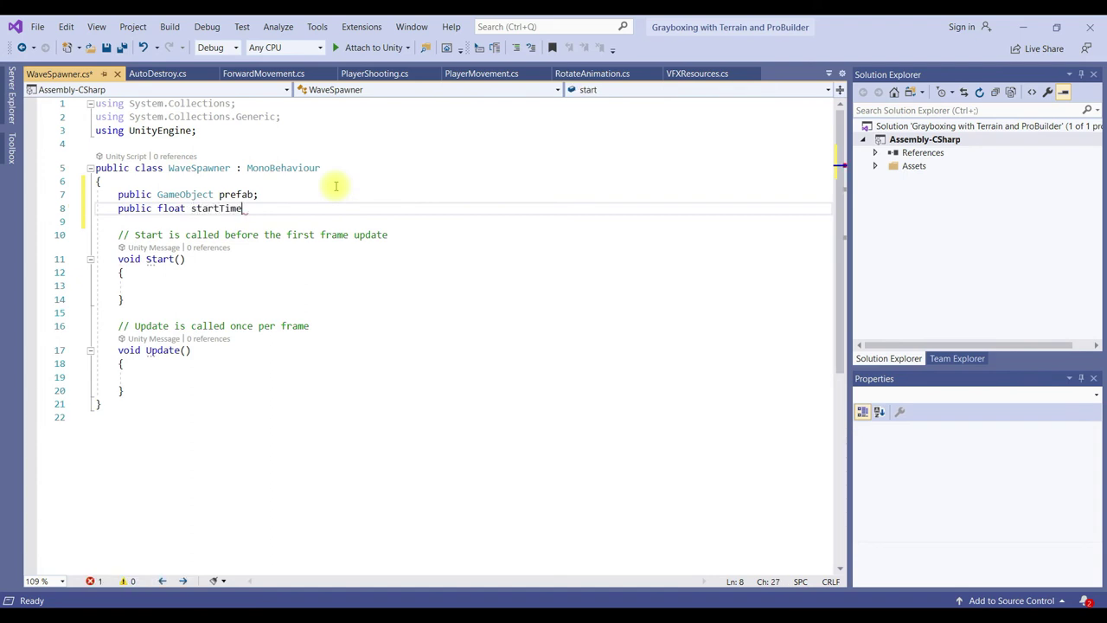
double_click(232, 194)
double_click(218, 208)
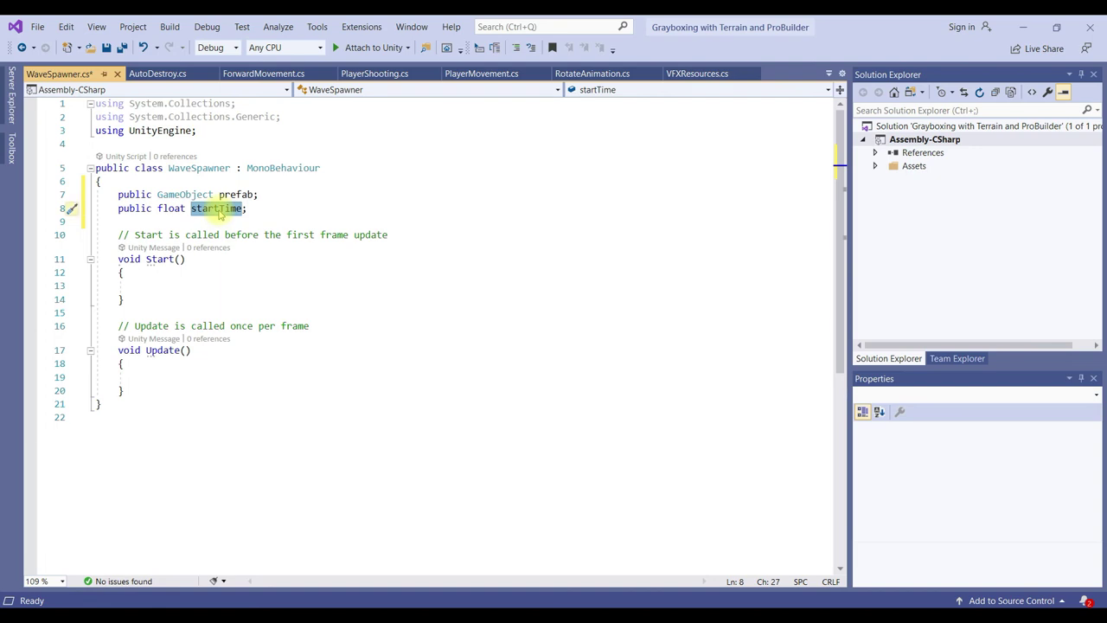
left_click(268, 212)
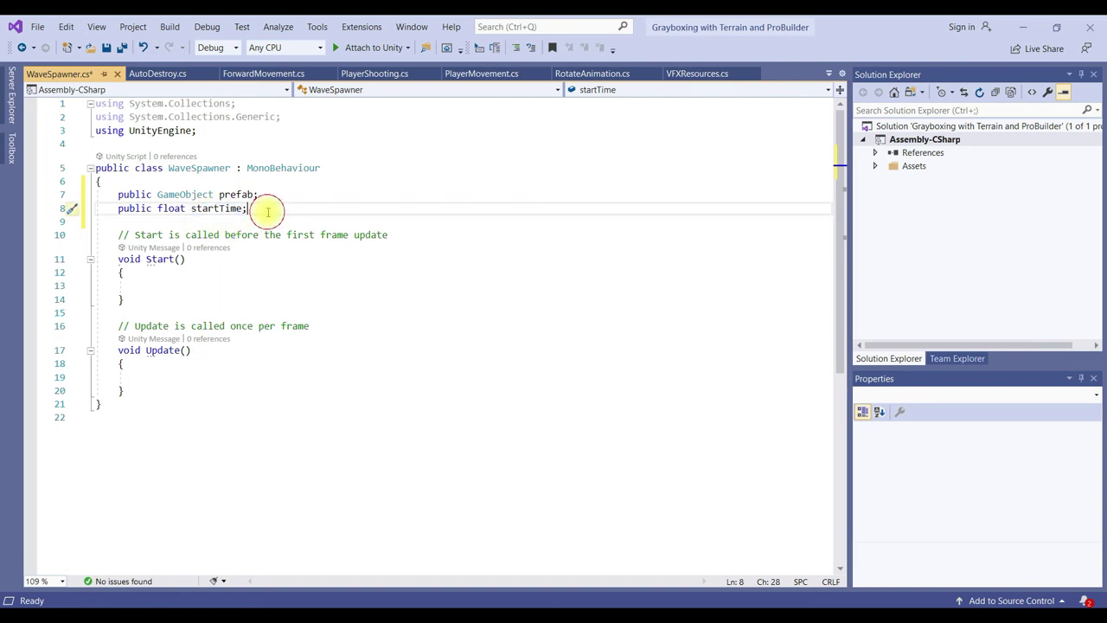
key("Return")
type("pub")
key("Tab")
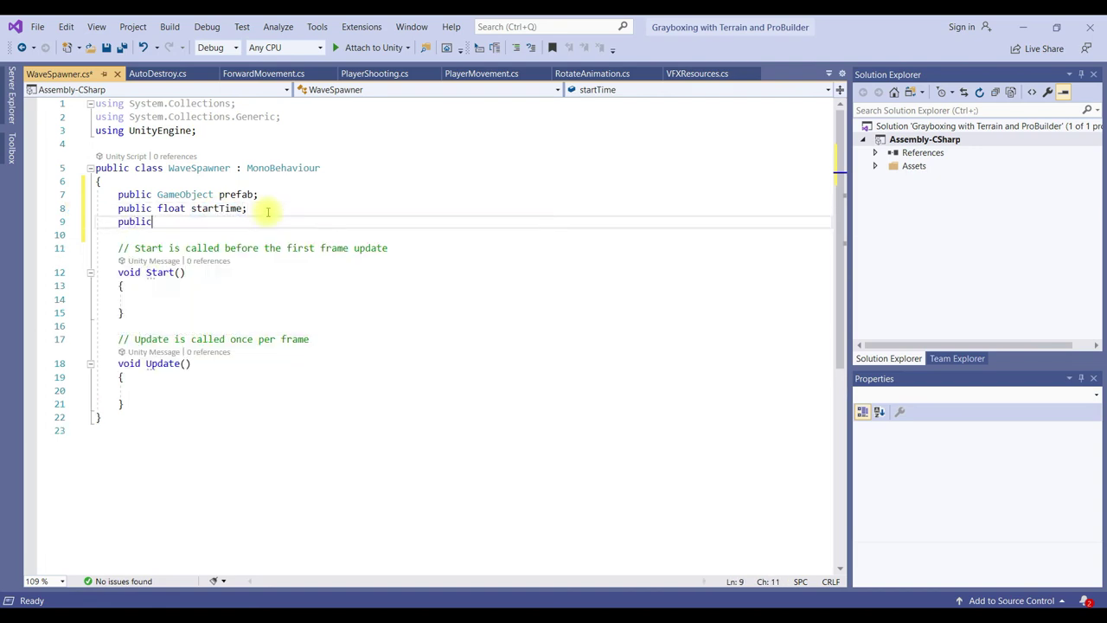
type(" float endTime;")
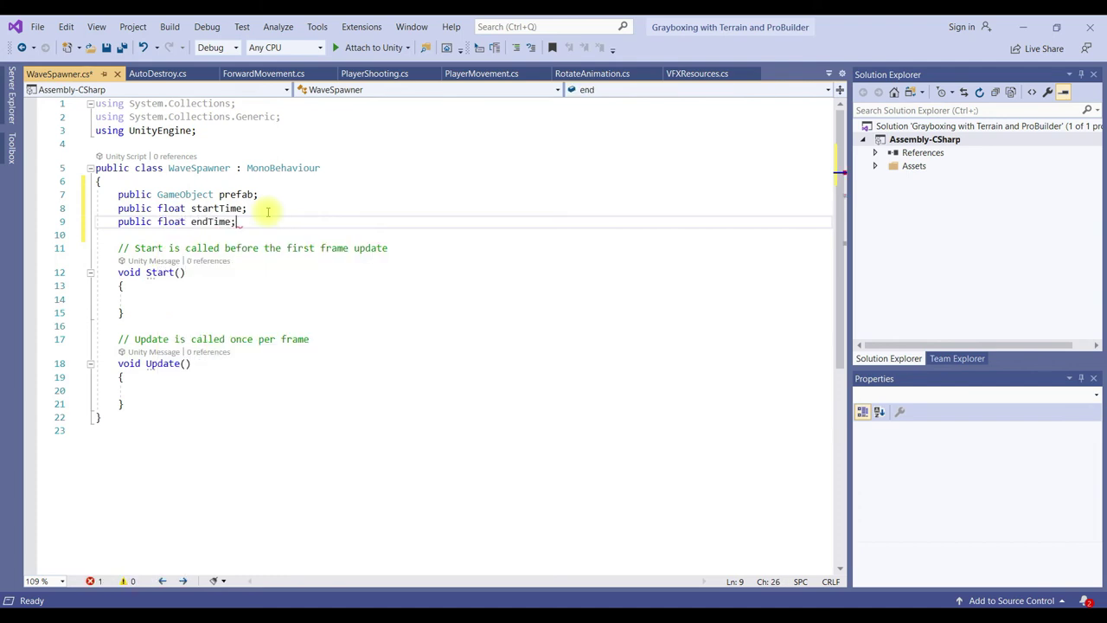
Add a public float spawnRate field and start a new line after Update
key("Return")
type("pu")
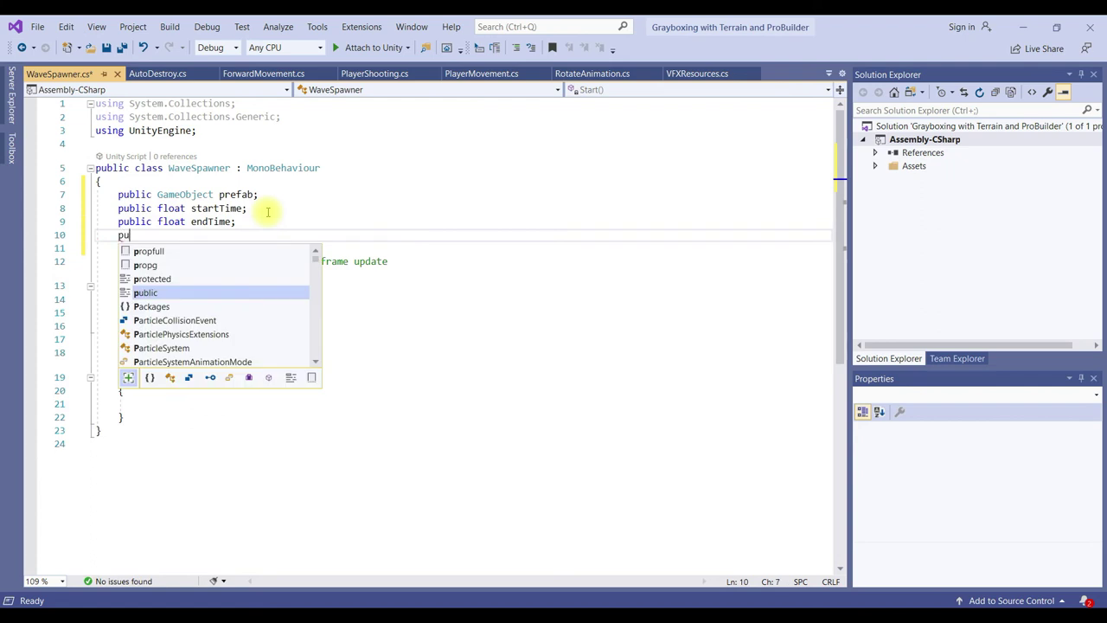
type("b")
key("Tab")
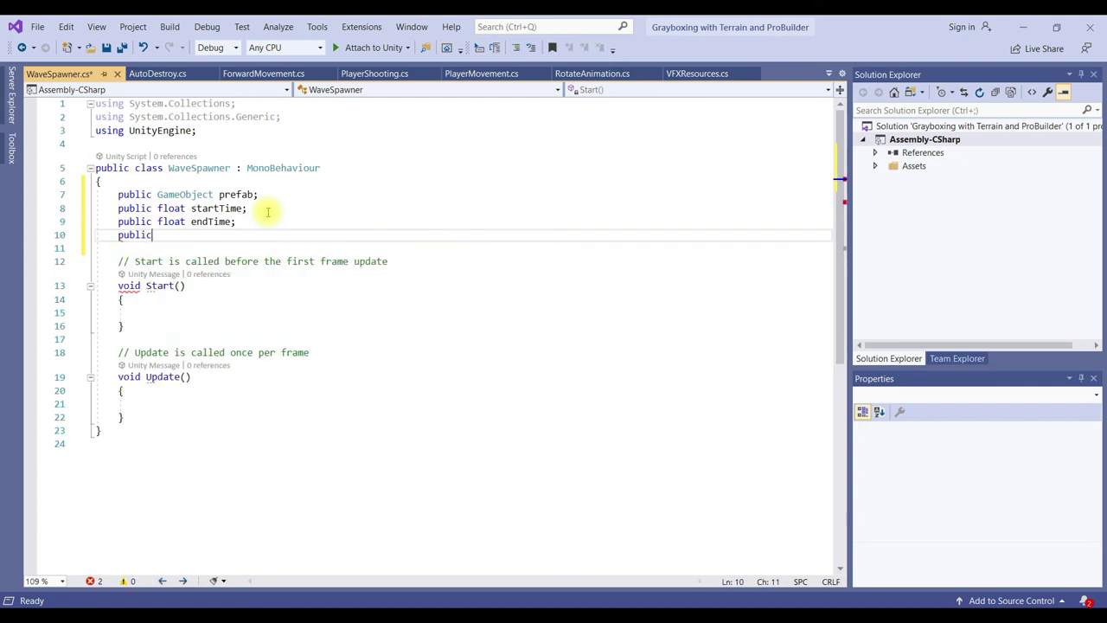
type(" float spawn")
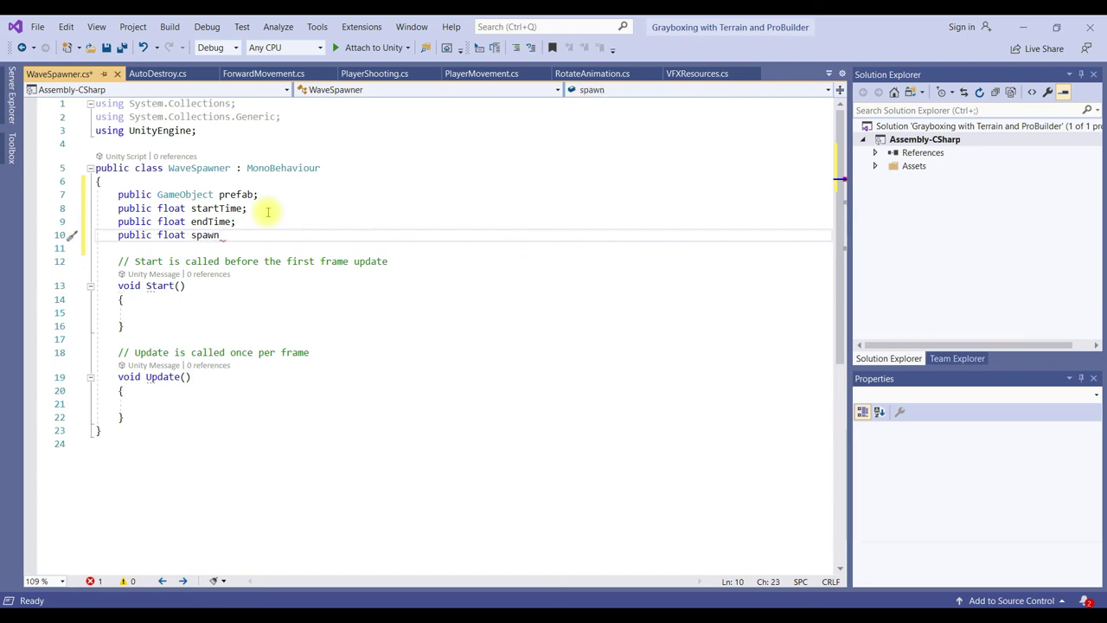
type("Rate;")
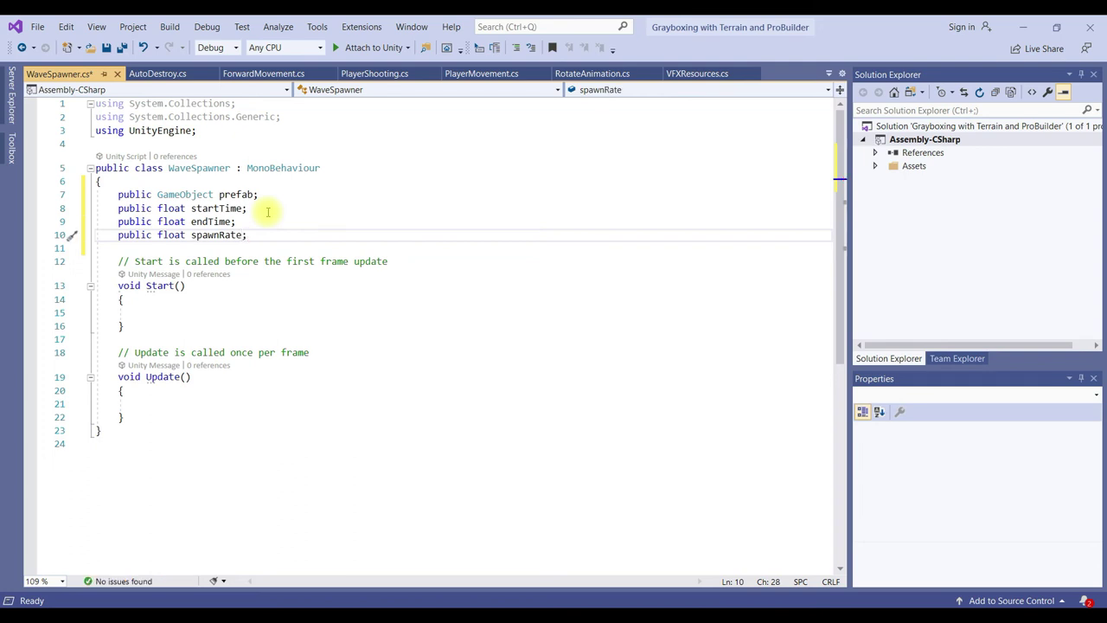
double_click(222, 209)
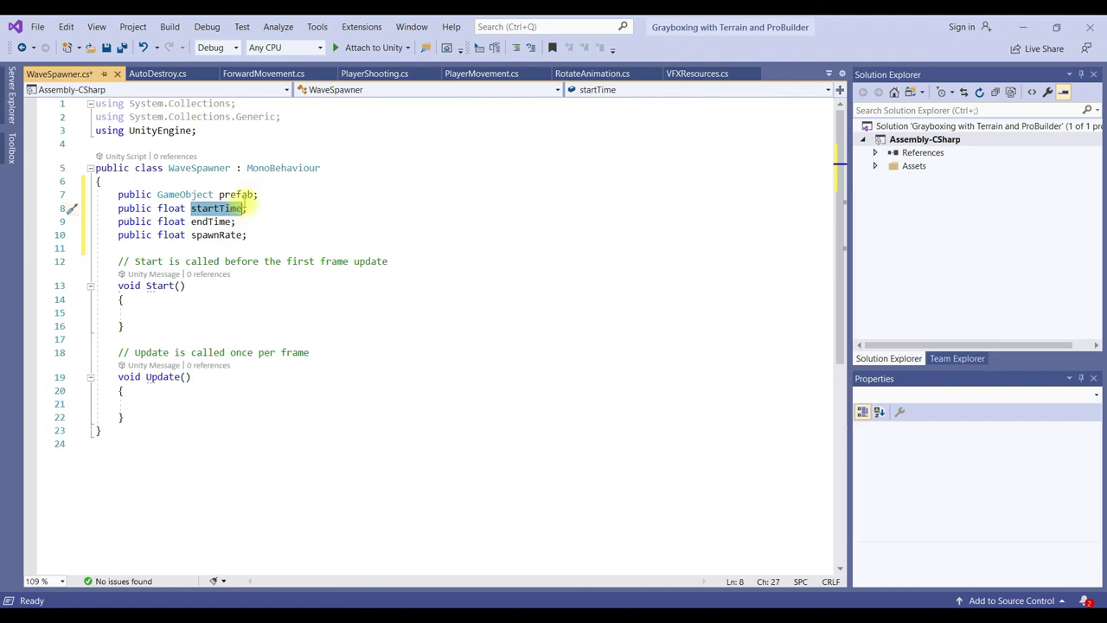
left_click(237, 208)
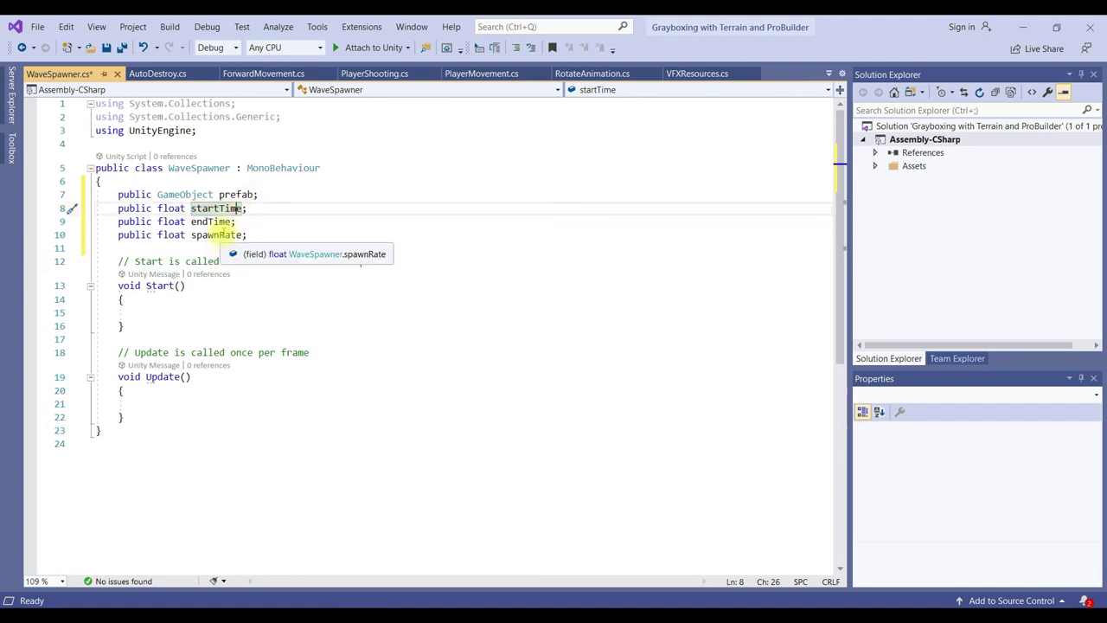
double_click(223, 234)
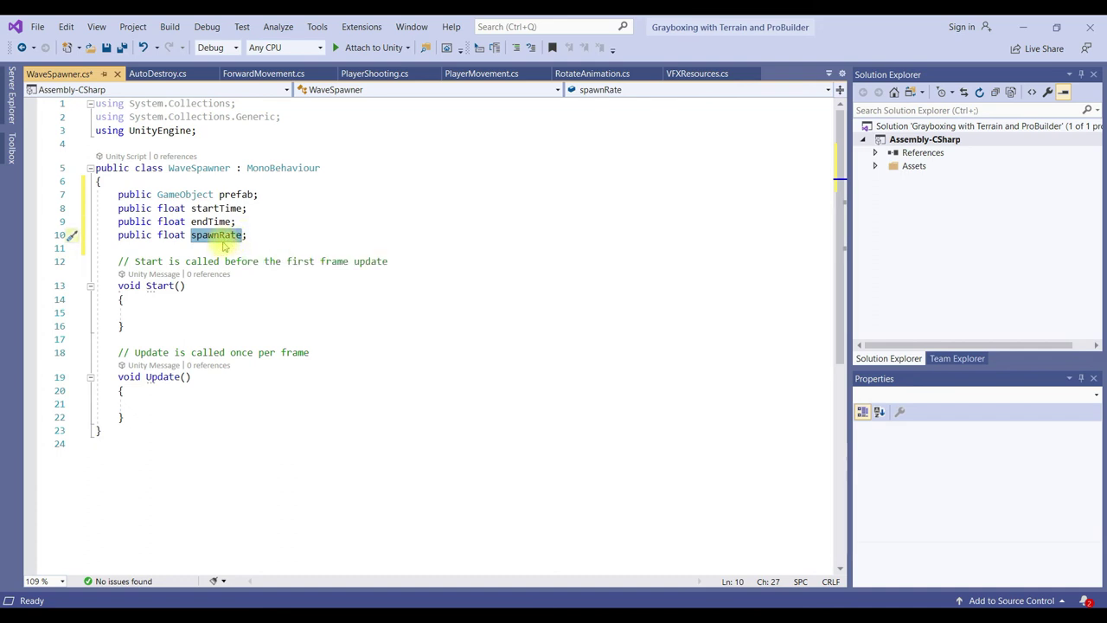
double_click(216, 222)
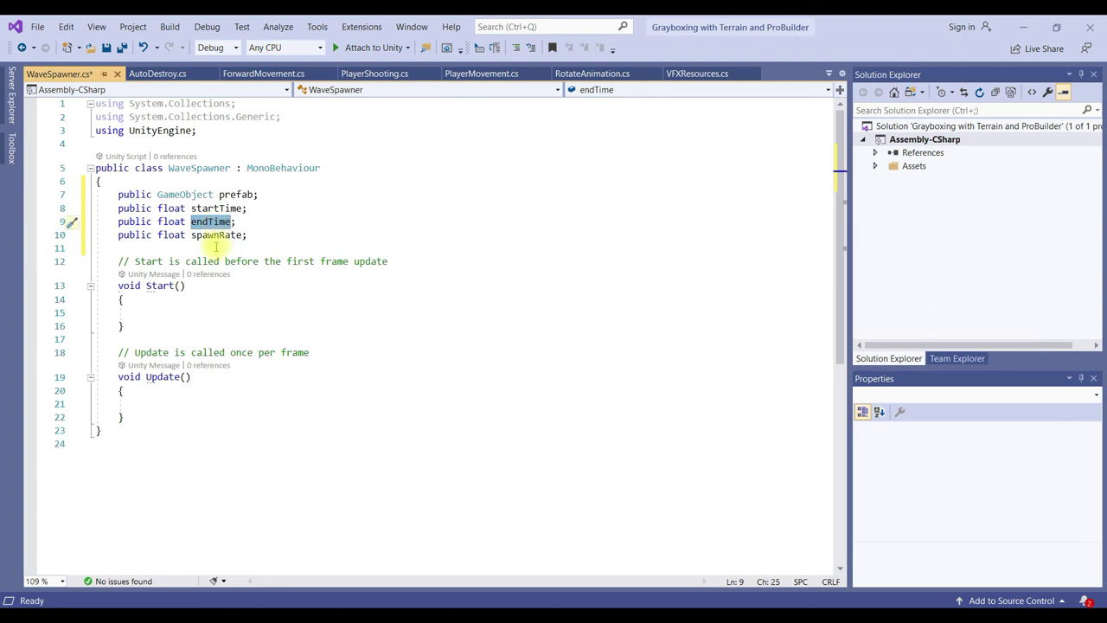
left_click(198, 417)
key("Return")
key("Return")
Write a Spawn method calling Instantiate(prefab, transform.position, transform.rotation)
type("void ")
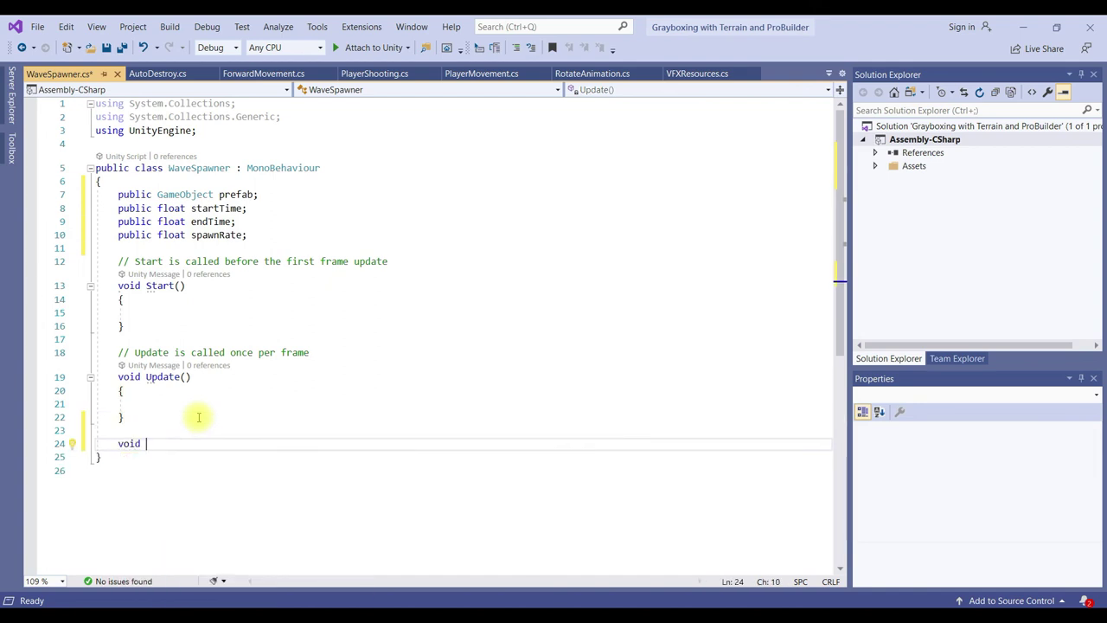
type("S")
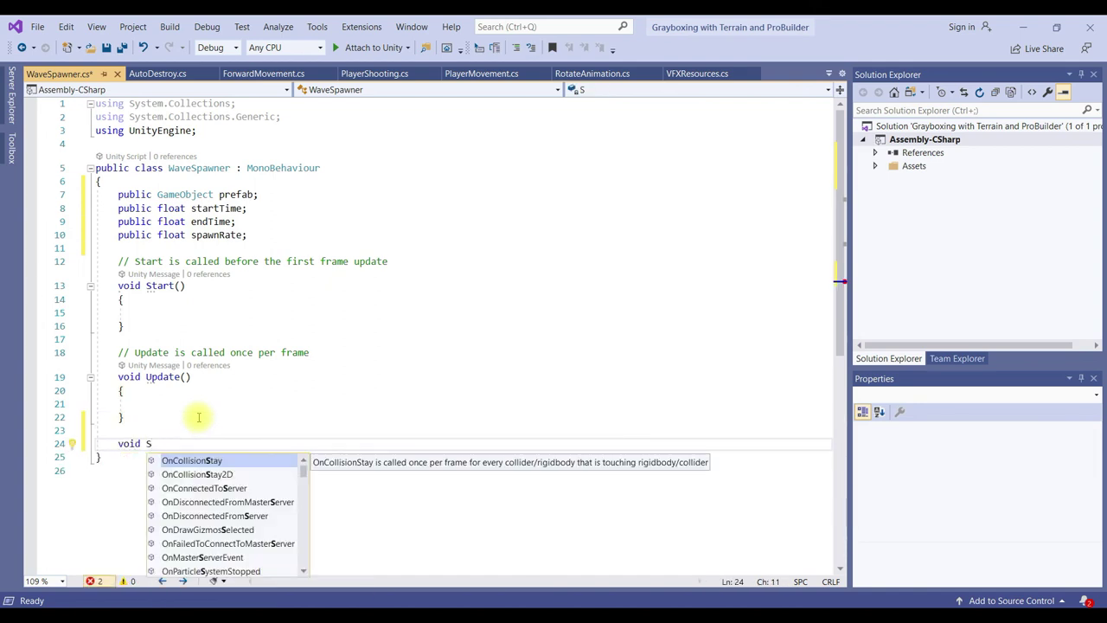
type("pawn({")
key("Return")
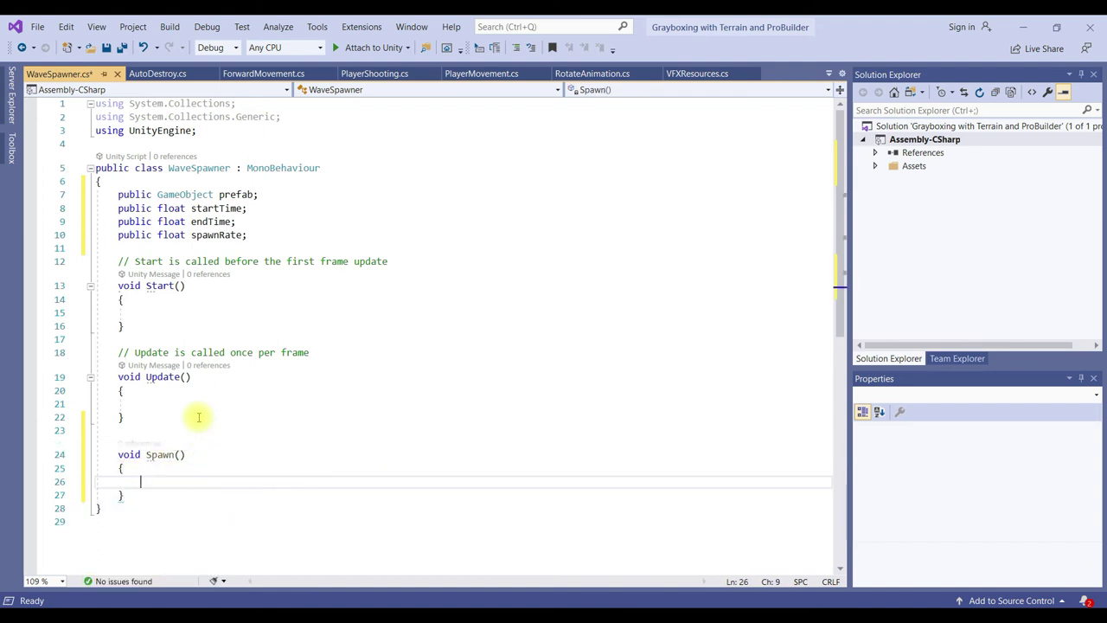
type("Ins")
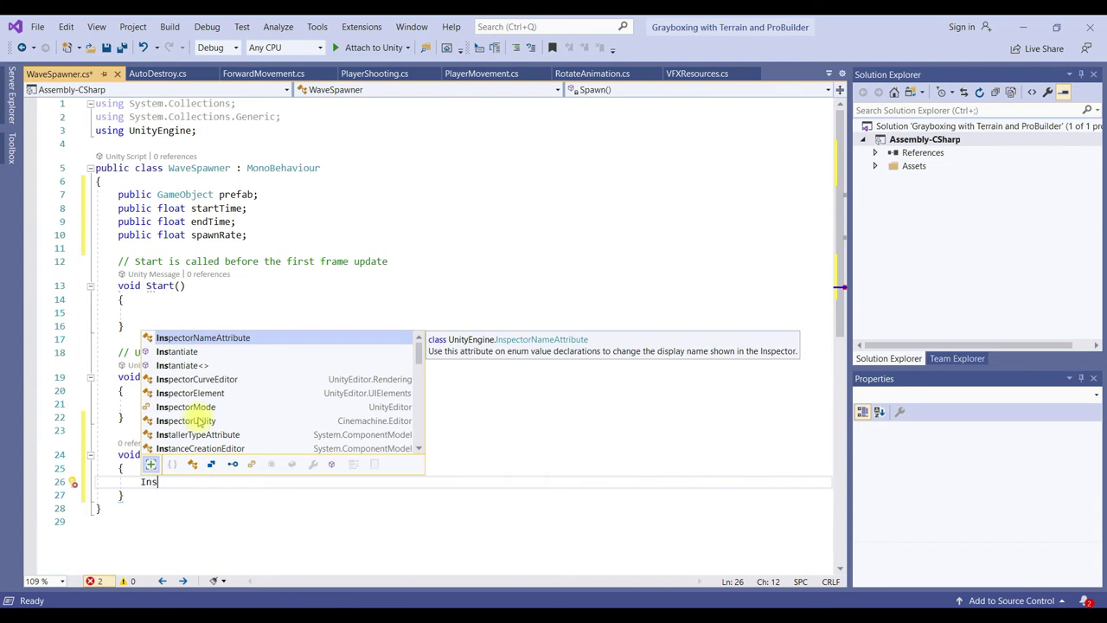
key("Down")
key("Tab")
type("(")
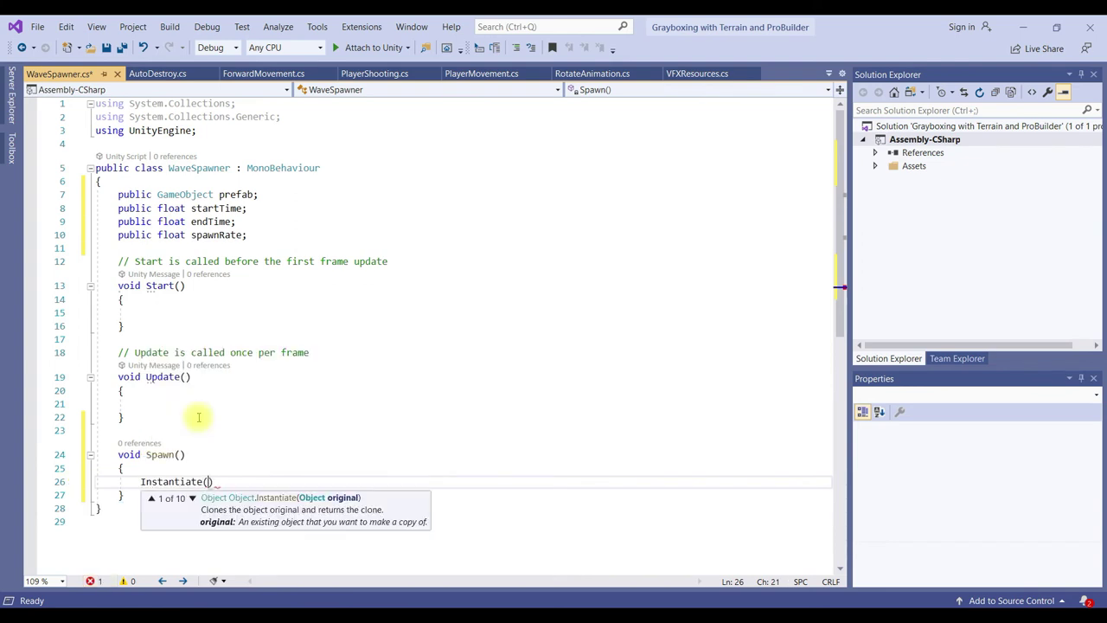
key("ctrl+space")
type("prefab")
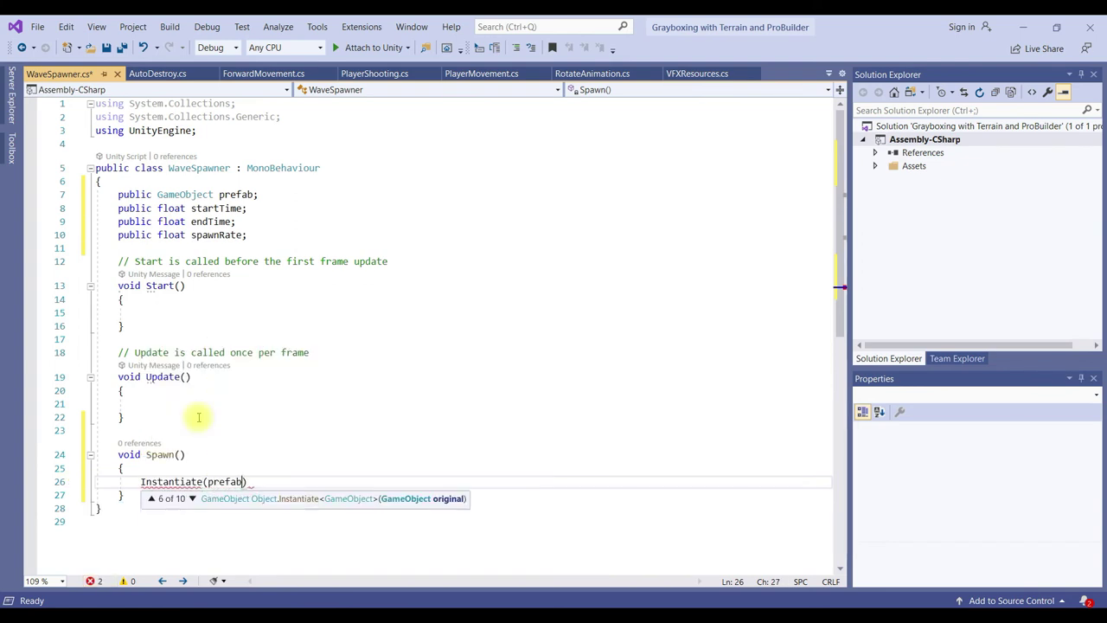
type(",")
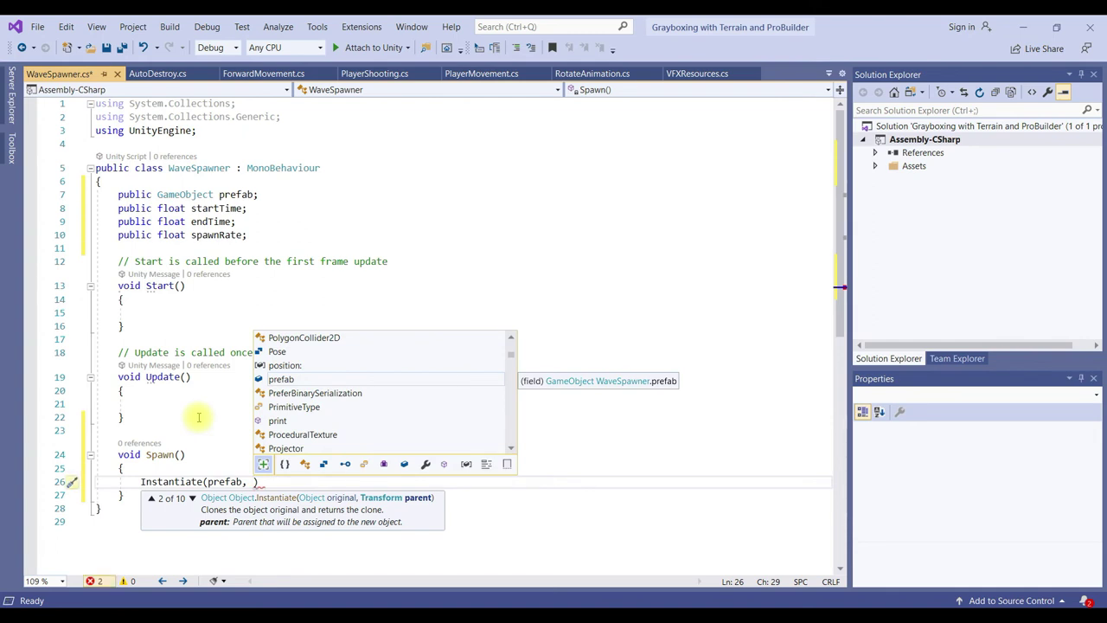
type("transform.")
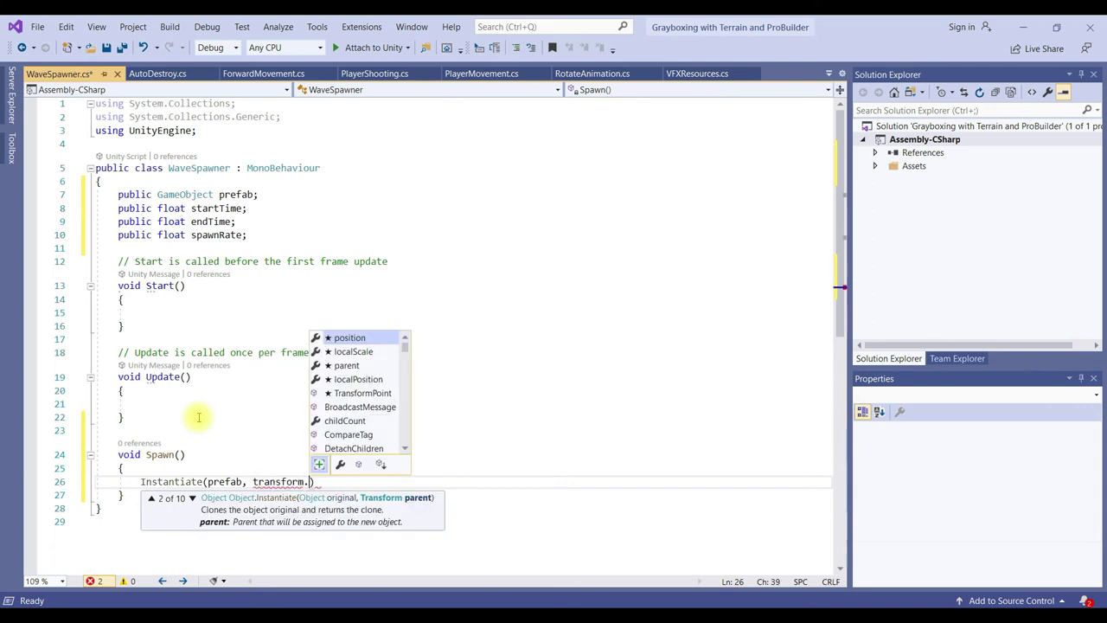
type("position, transform.rota")
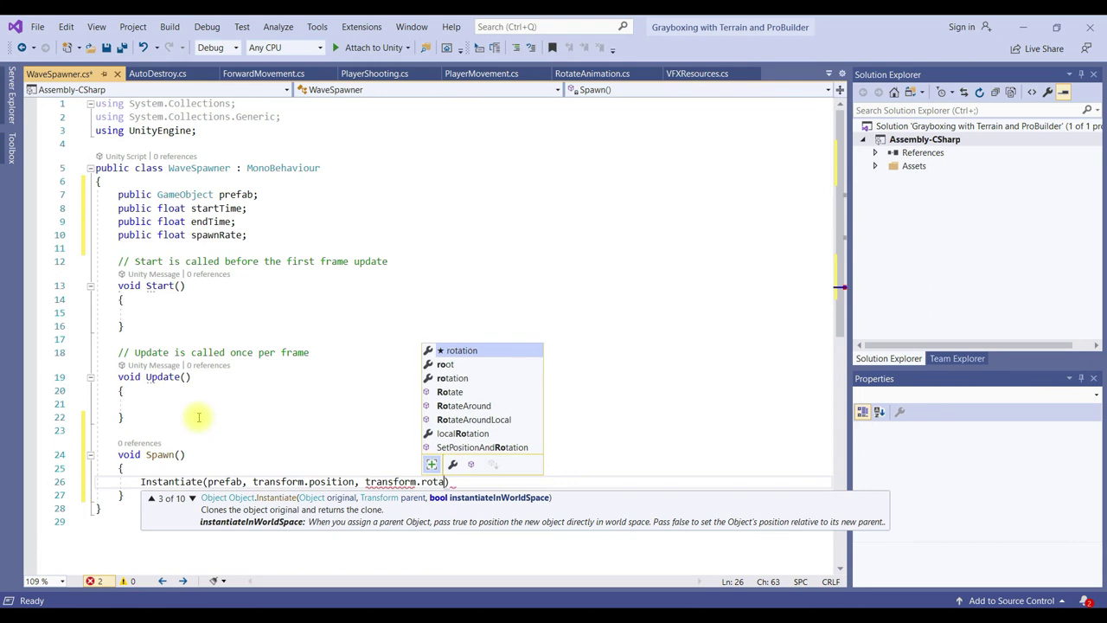
type("tion)")
Add an EndSpawner method that calls CancelInvoke(), then save the script
key("Down")
key("Return")
key("Return")
type("void ")
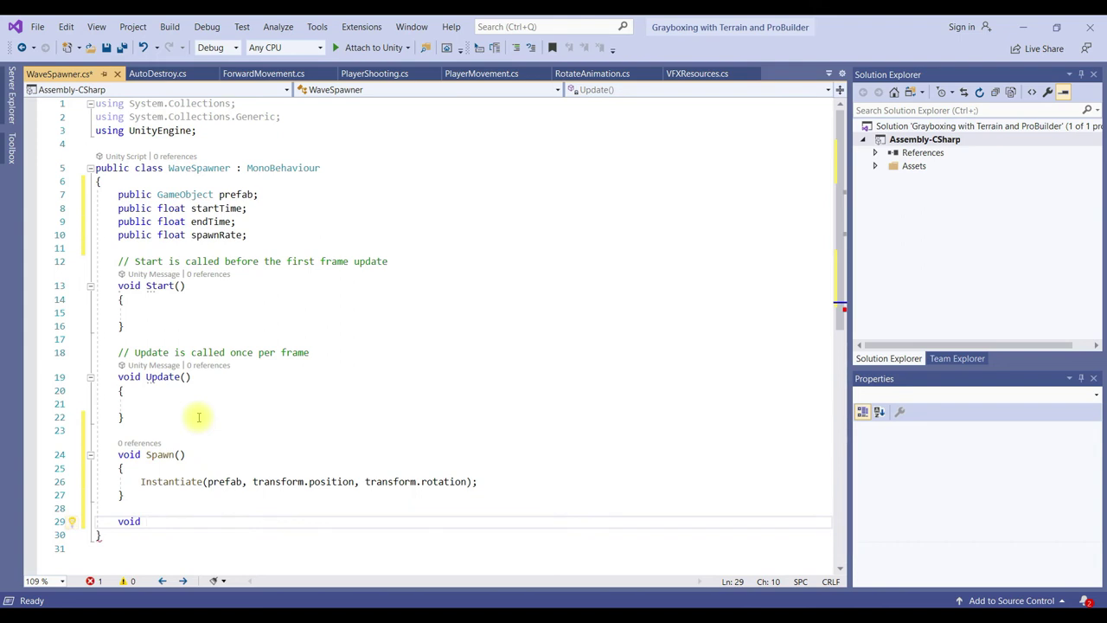
type("EndS")
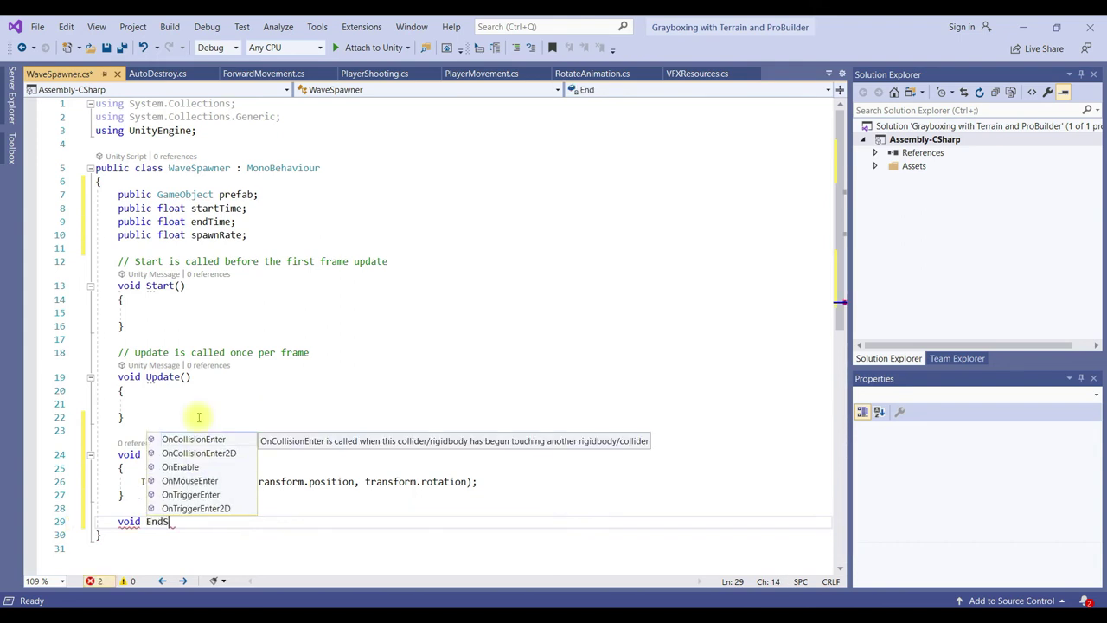
type("pawner")
type("(){")
key("Return")
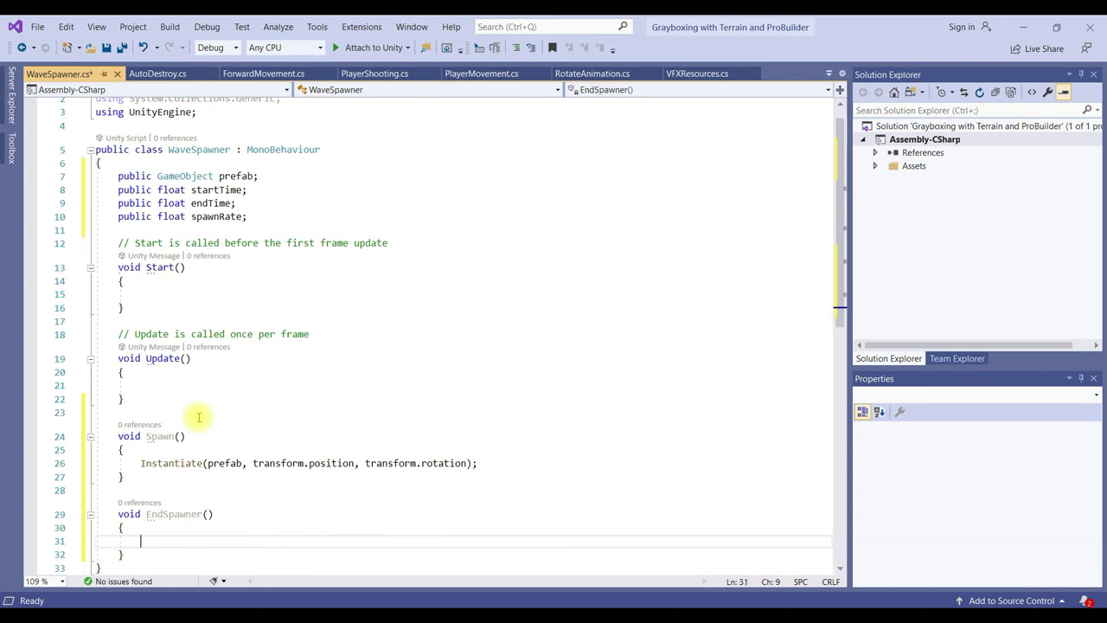
type("C")
type("ancel")
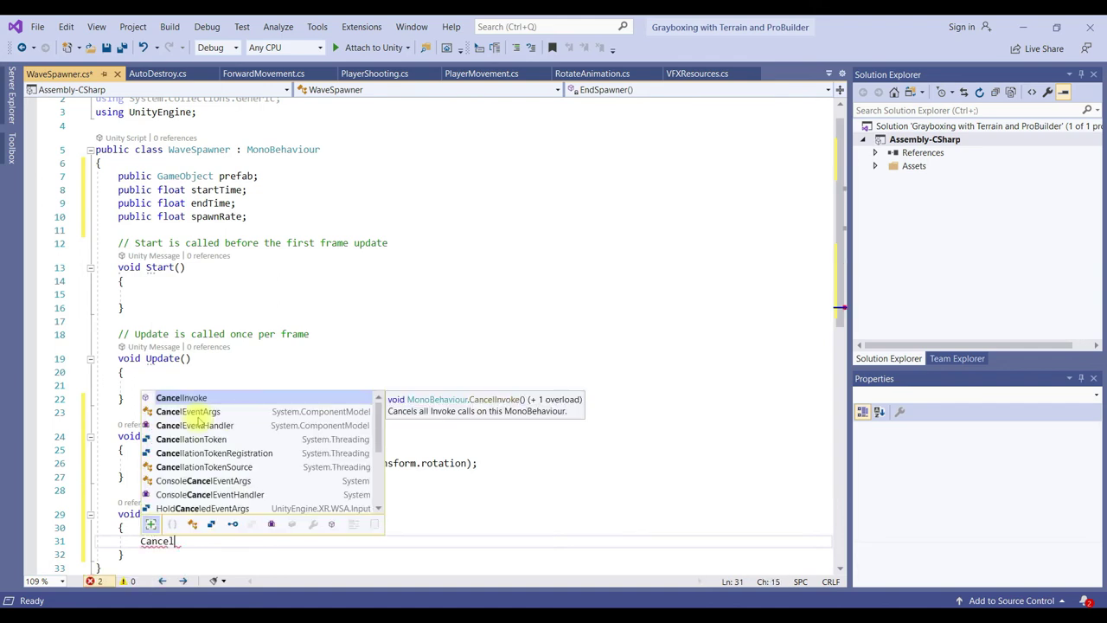
key("Tab")
type(");")
key("ctrl+s")
In Start, add InvokeRepeating("Spawn", startTime, spawnRate);
left_click(239, 292)
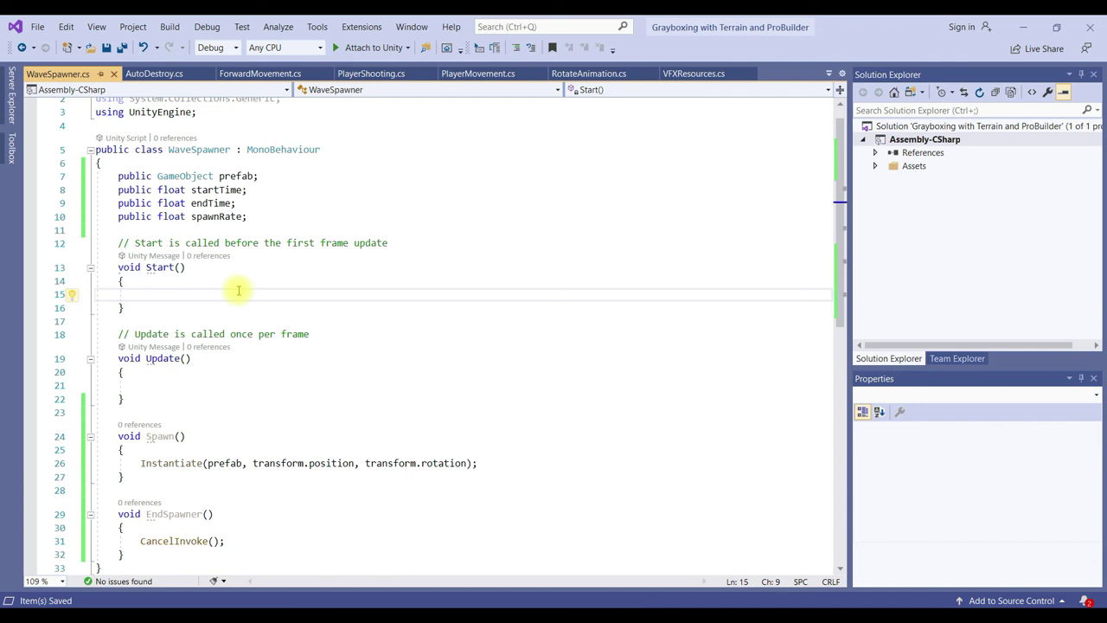
double_click(160, 436)
left_click(182, 286)
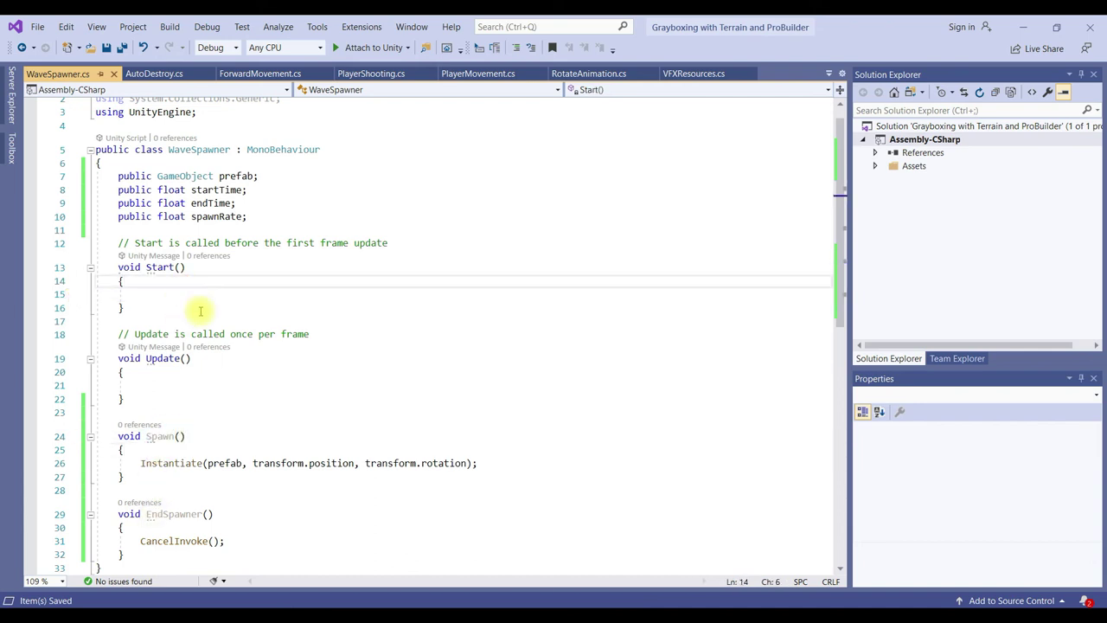
left_click(214, 307)
left_click(224, 295)
type("Inv")
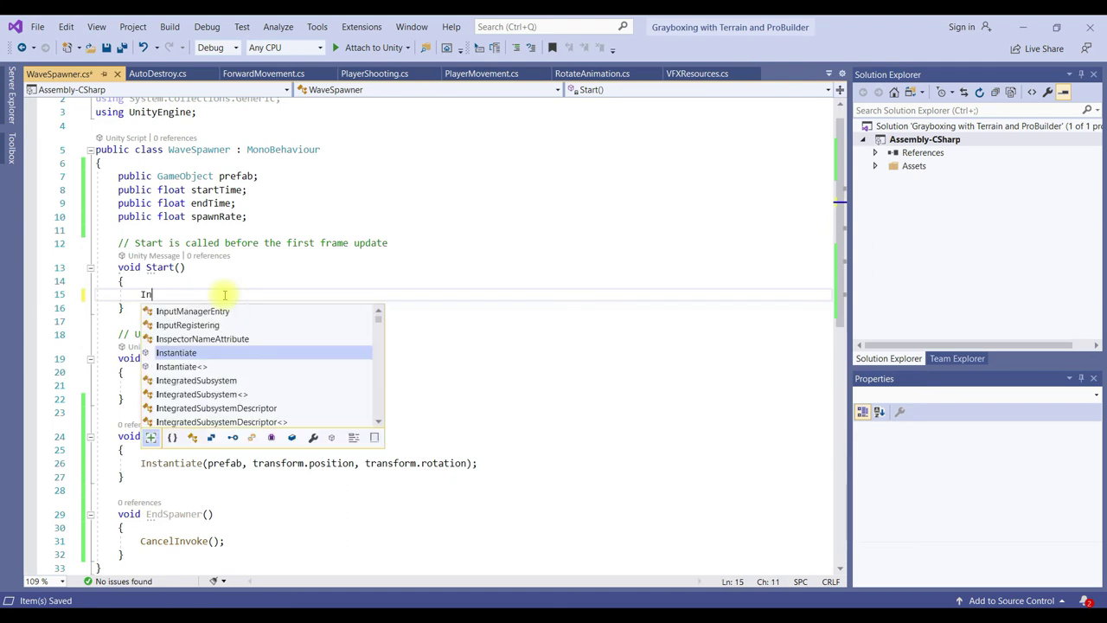
key("Down")
key("Tab")
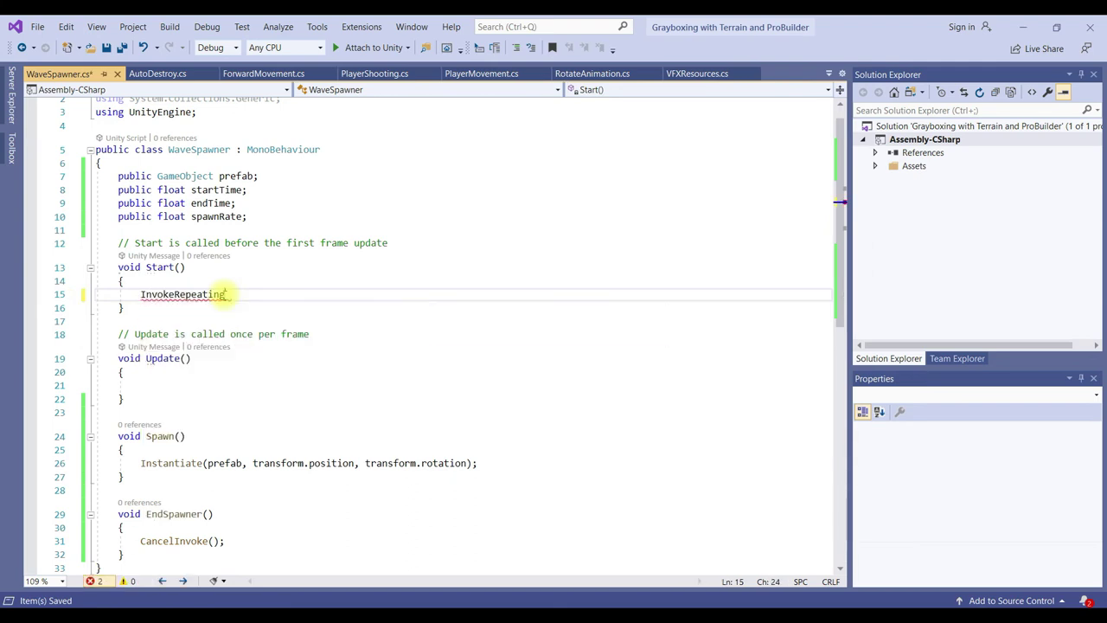
type("(\"")
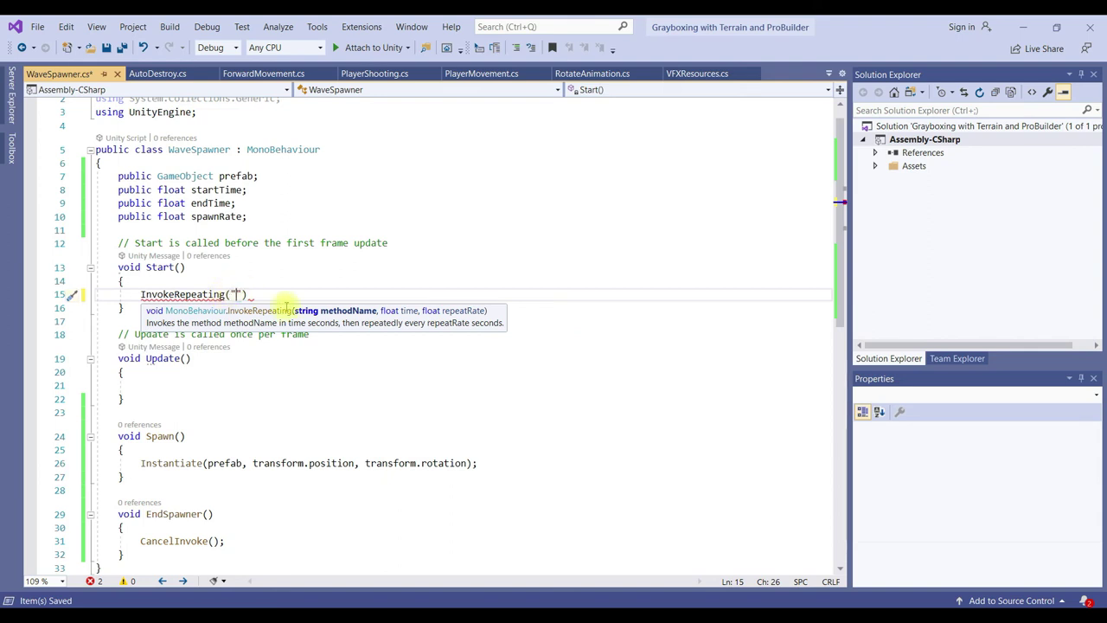
left_click(158, 436)
double_click(158, 436)
left_click(235, 295)
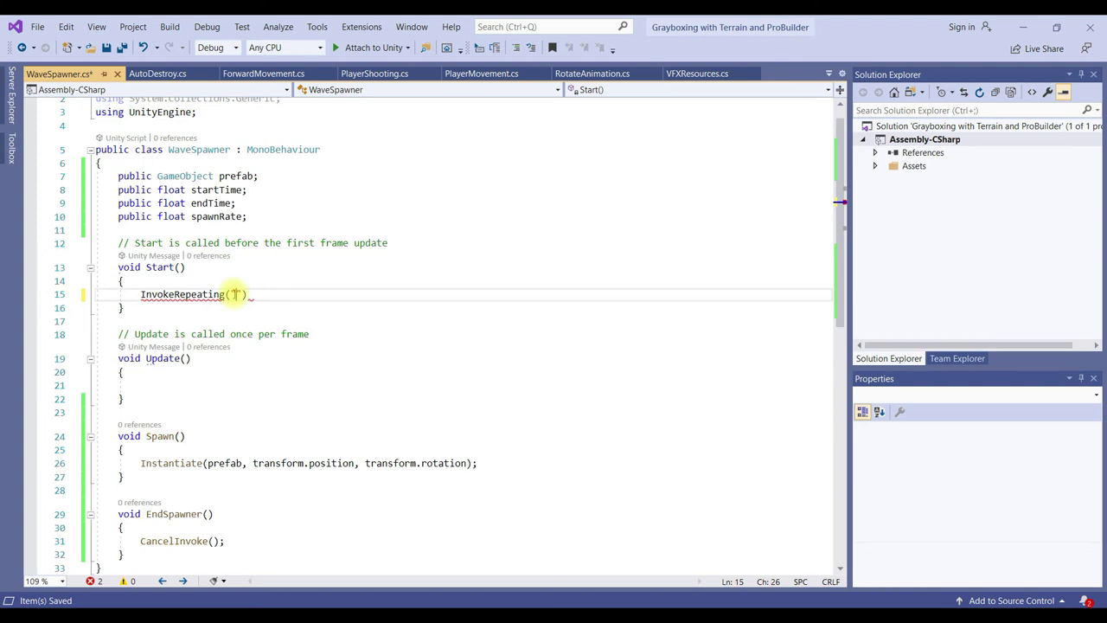
type("Spawn\"")
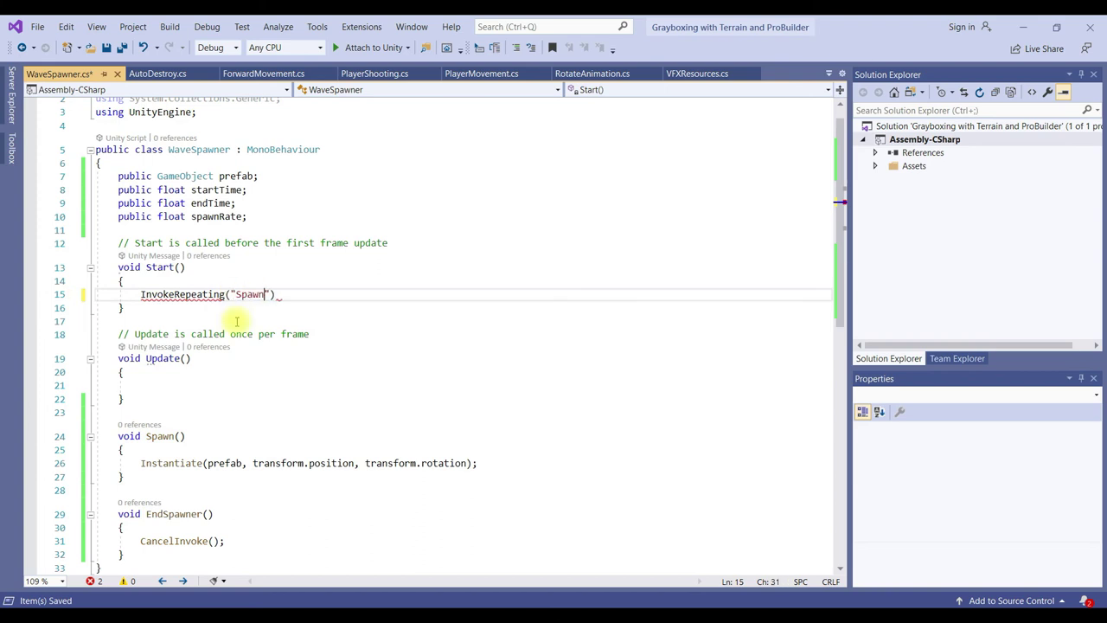
type(", ")
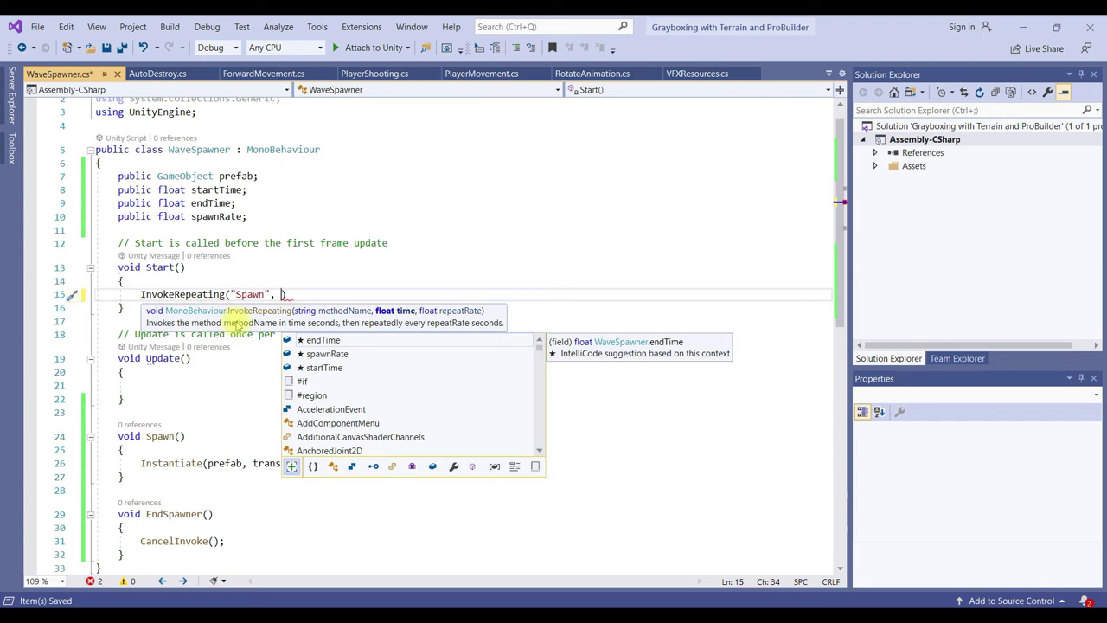
type("s")
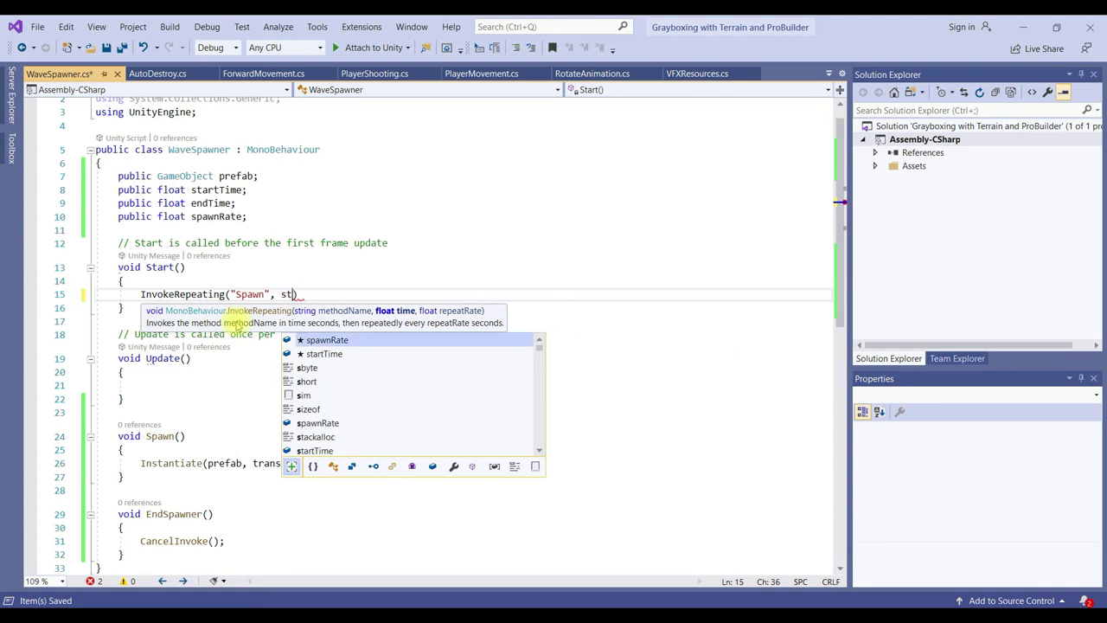
type("tartTime,")
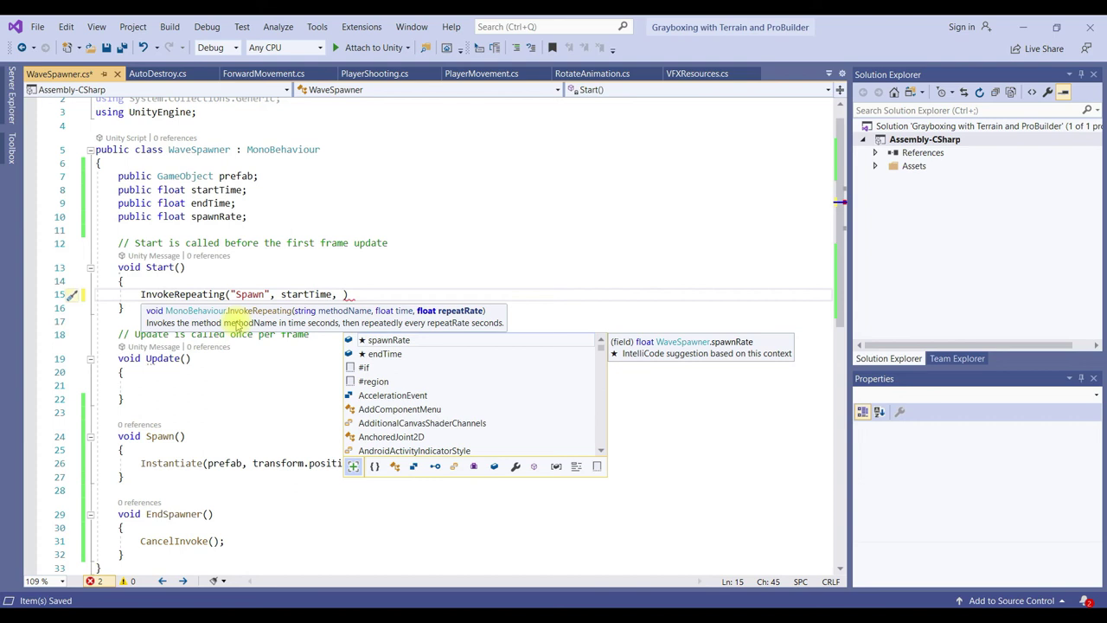
type("sp")
key("Tab")
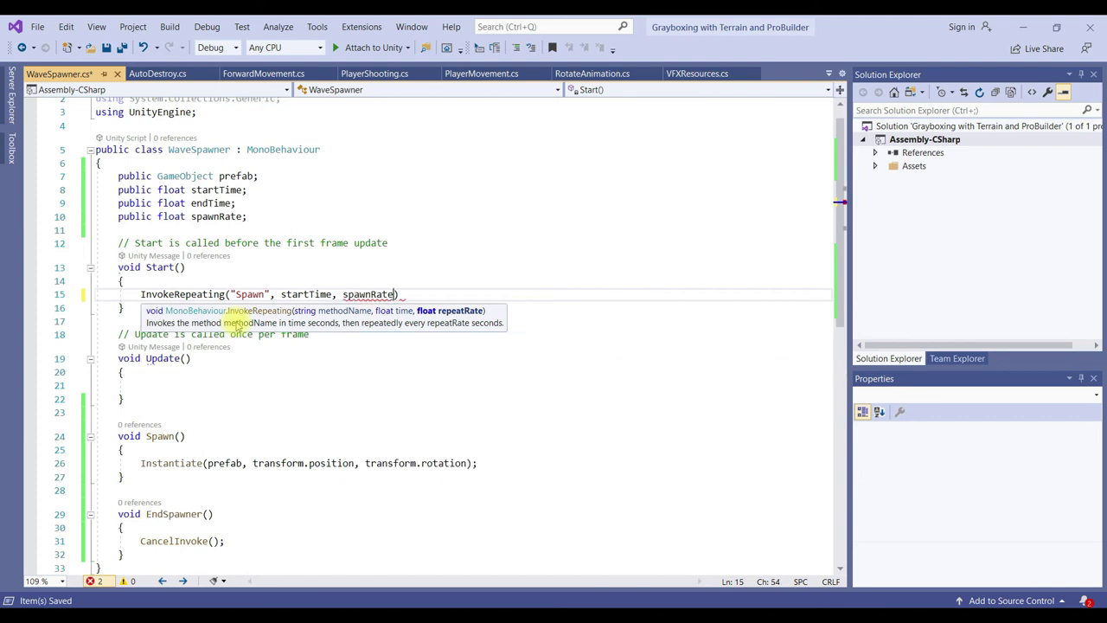
type(");")
key("Return")
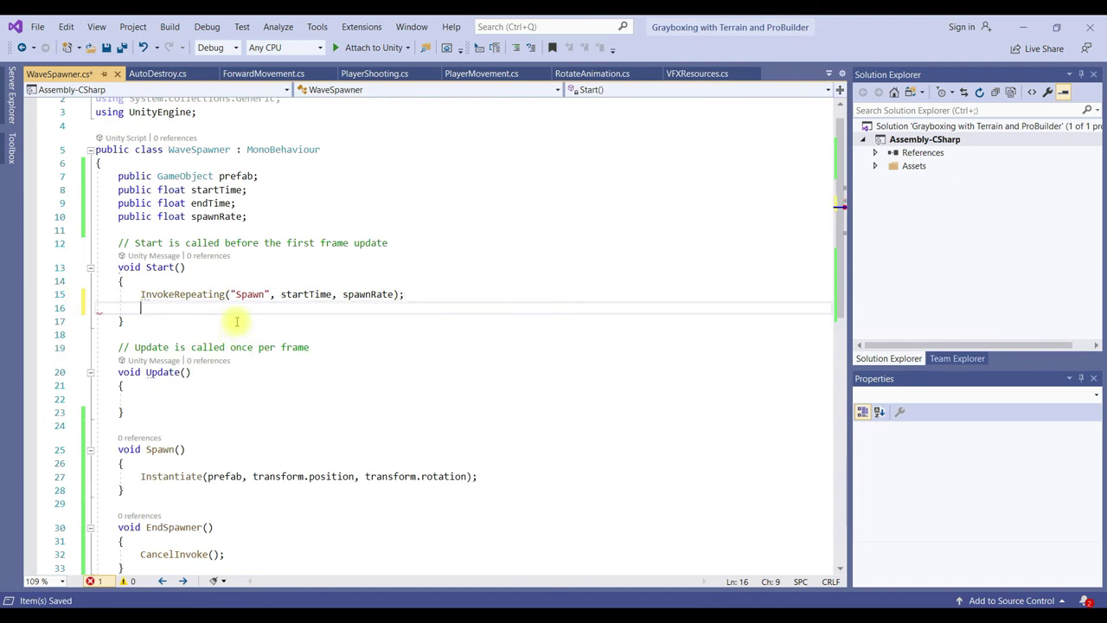
Below it, add Invoke("EndSpawner", endTime); in Start
type("In")
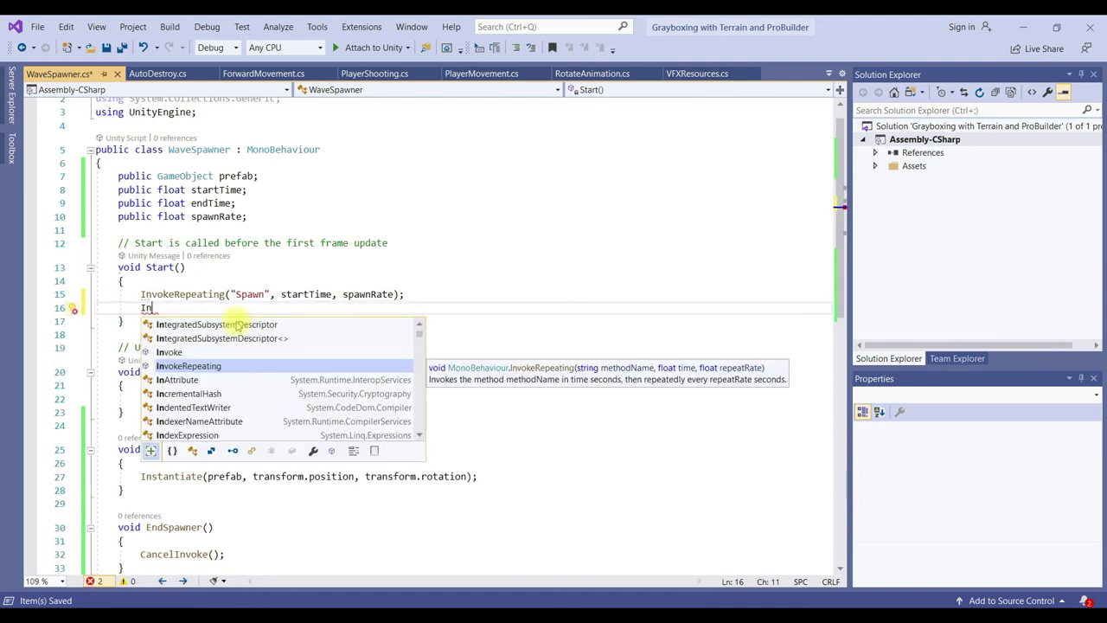
key("Up")
key("Tab")
type("(")
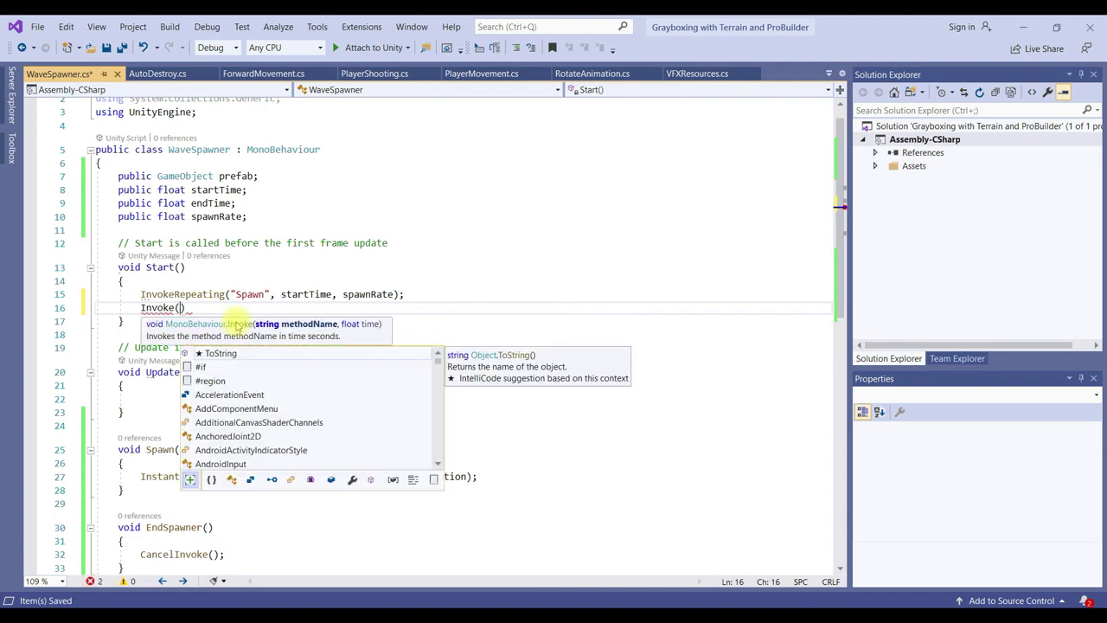
type("\"")
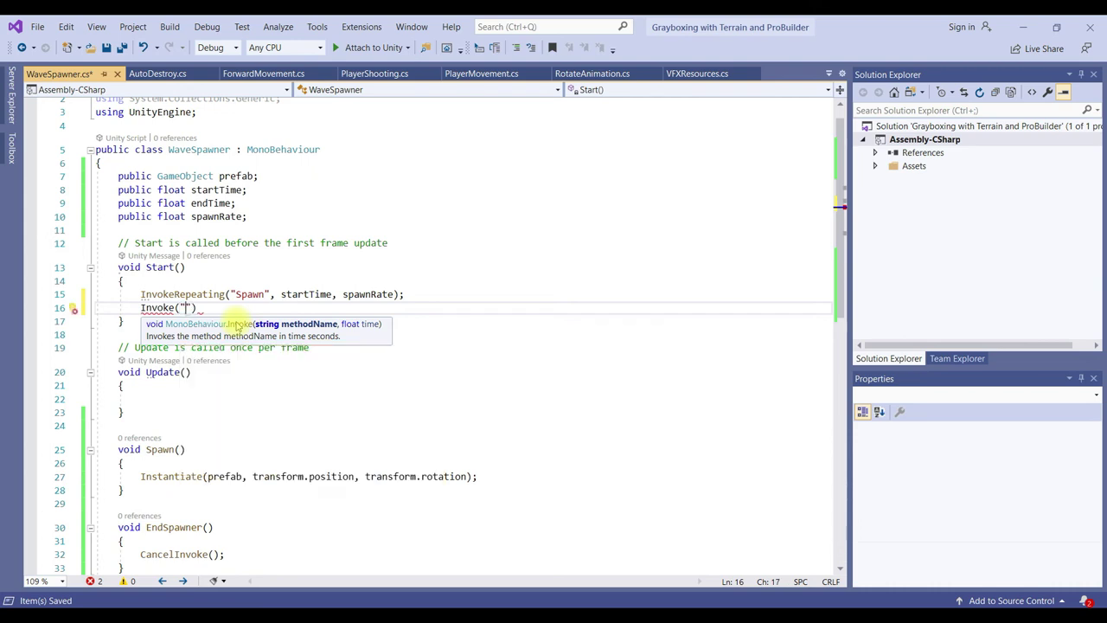
double_click(177, 527)
key("ctrl+c")
left_click(183, 308)
key("ctrl+v")
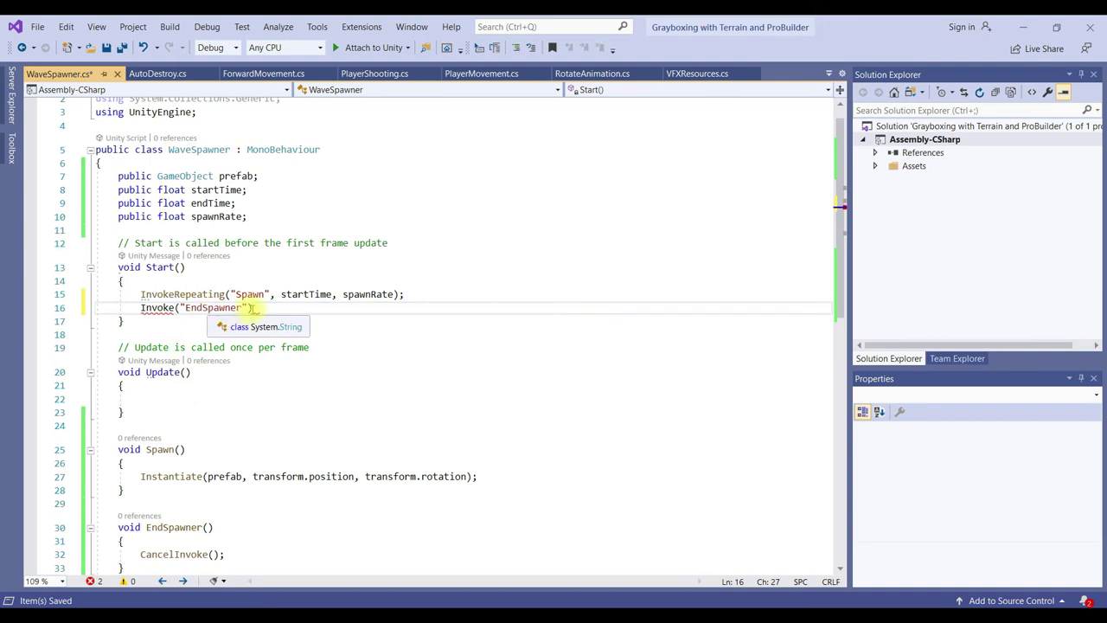
type(", ")
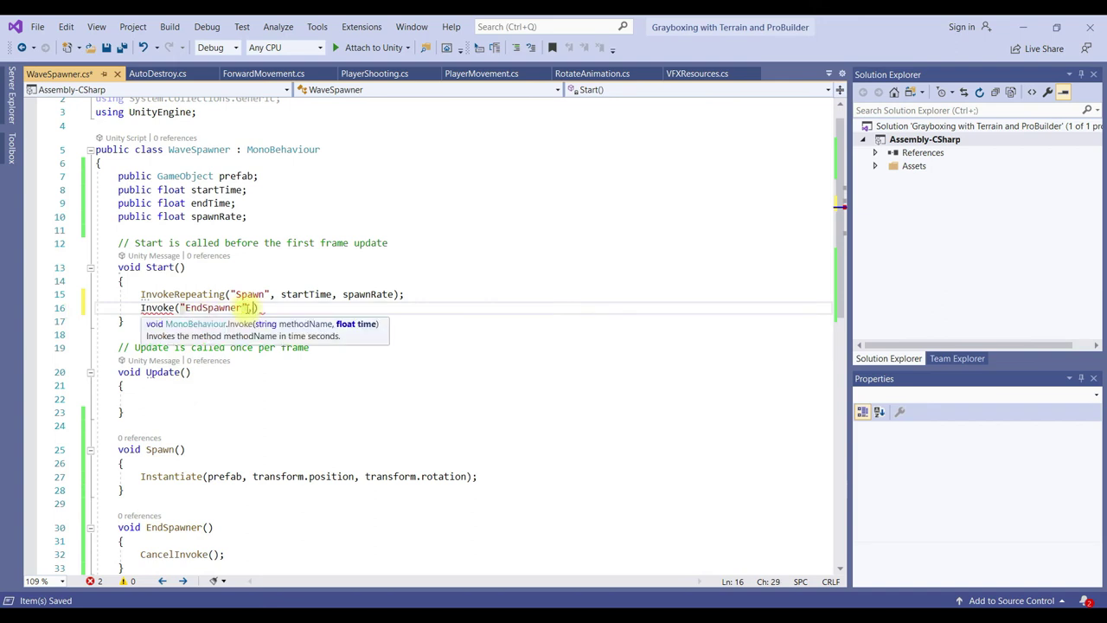
type(" end")
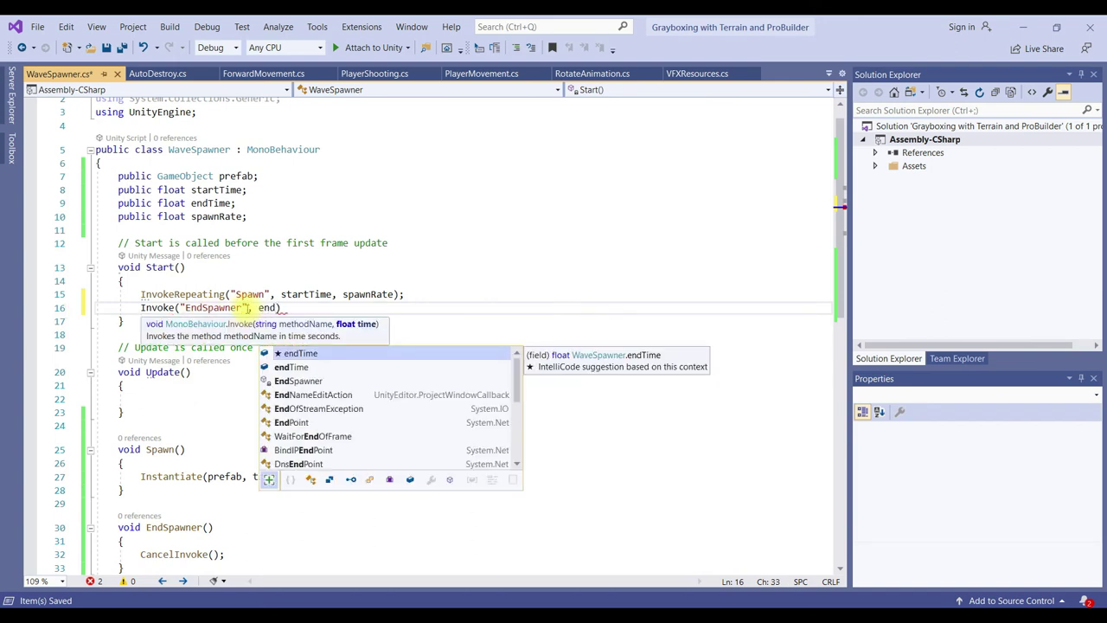
key("Tab")
type(");")
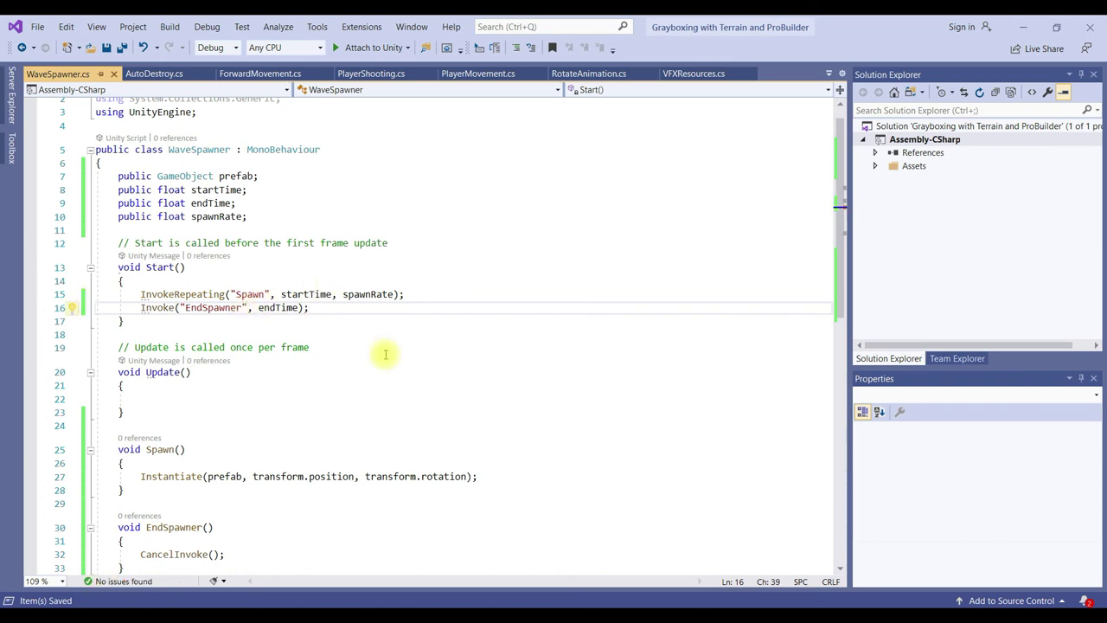
Delete the empty Update method and its comment, then save WaveSpawner.cs
left_click(157, 413)
left_click_drag(156, 412, 125, 321)
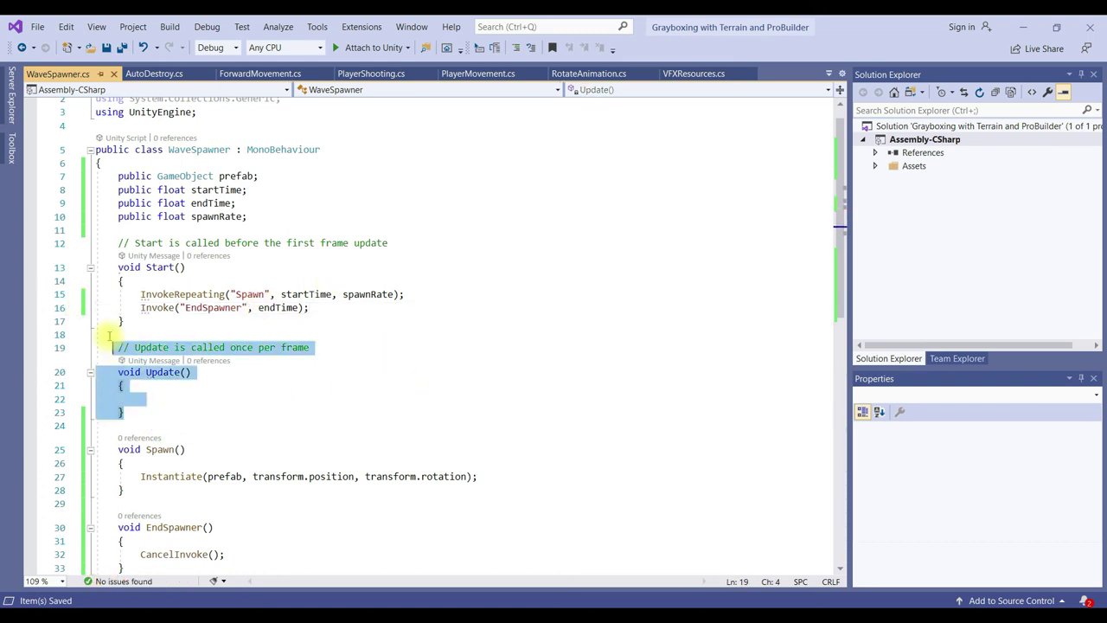
key("Delete")
key("ctrl+s")
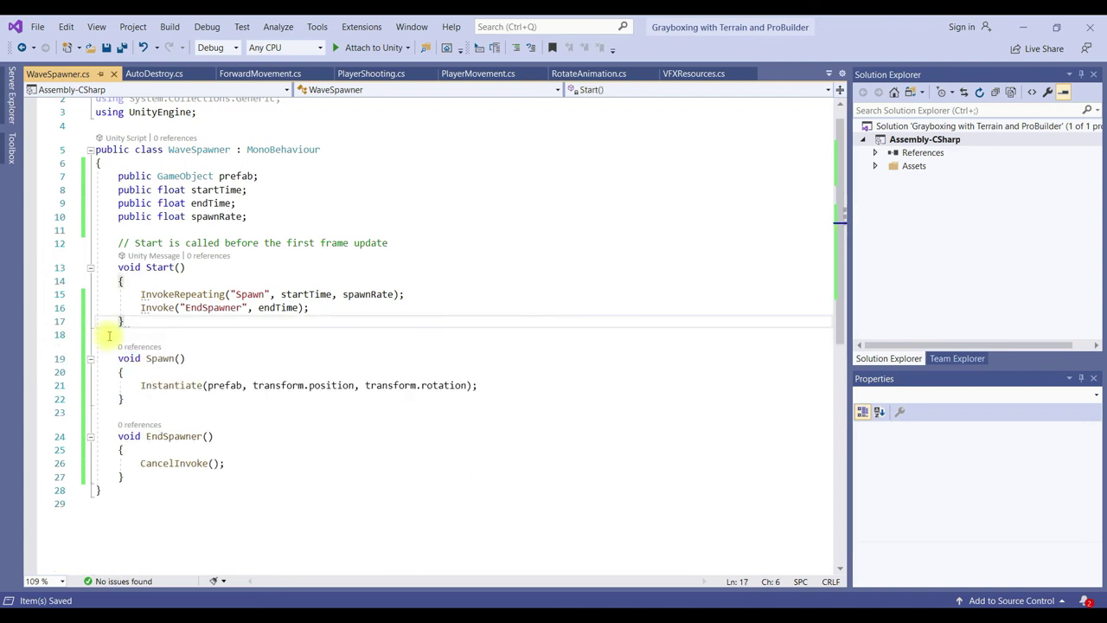
left_click(1020, 26)
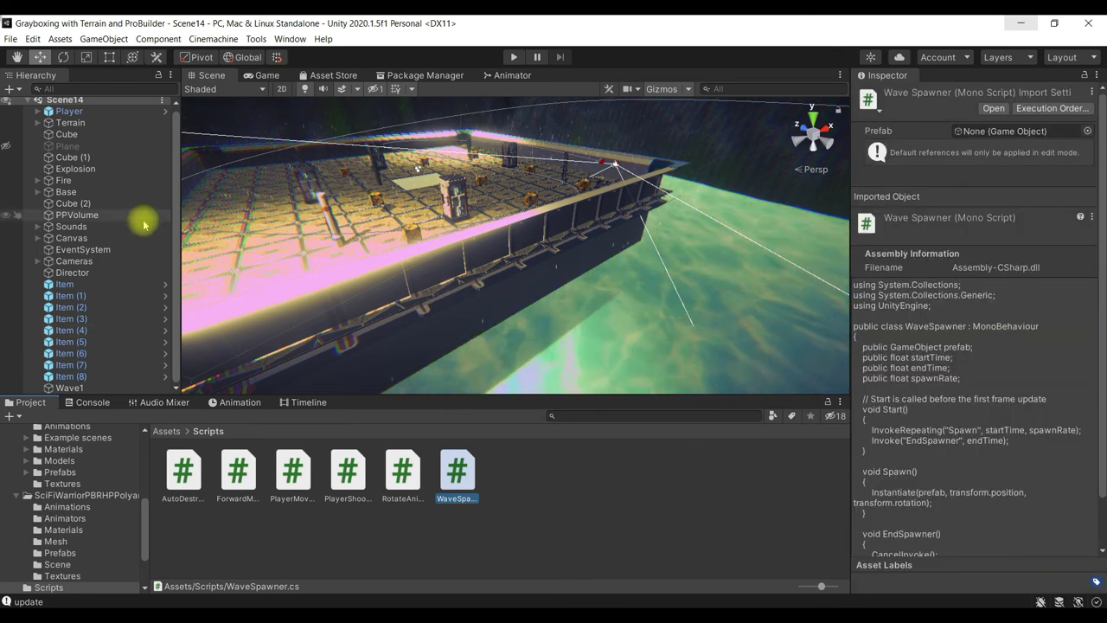
Add the Wave Spawner component to Wave1 by searching 'Wave' in Add Component
left_click(105, 387)
left_click(960, 210)
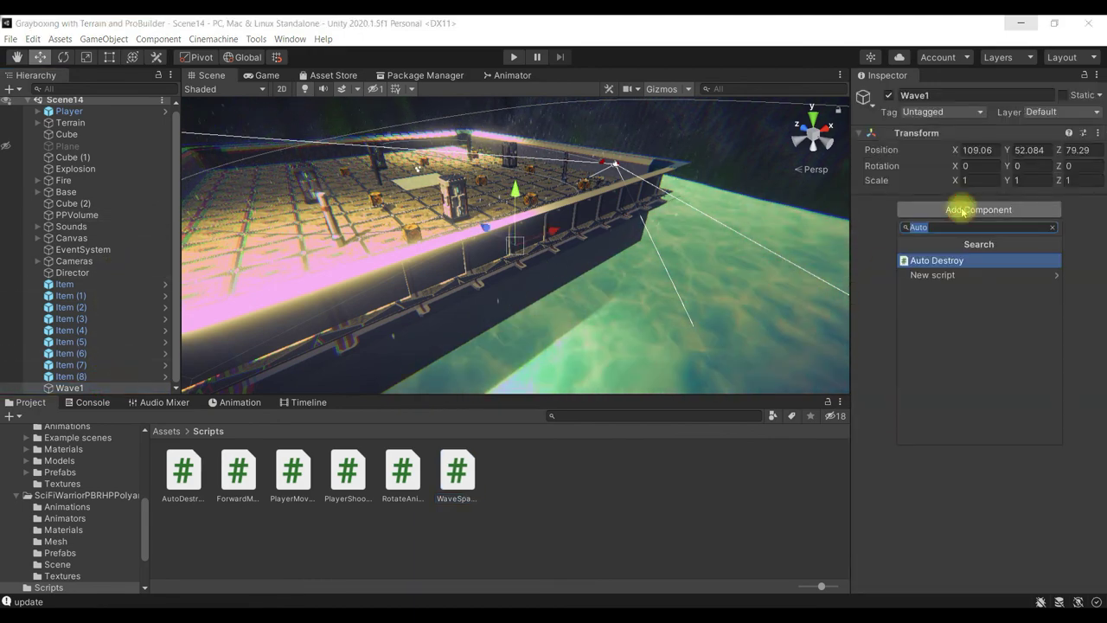
type("Wave")
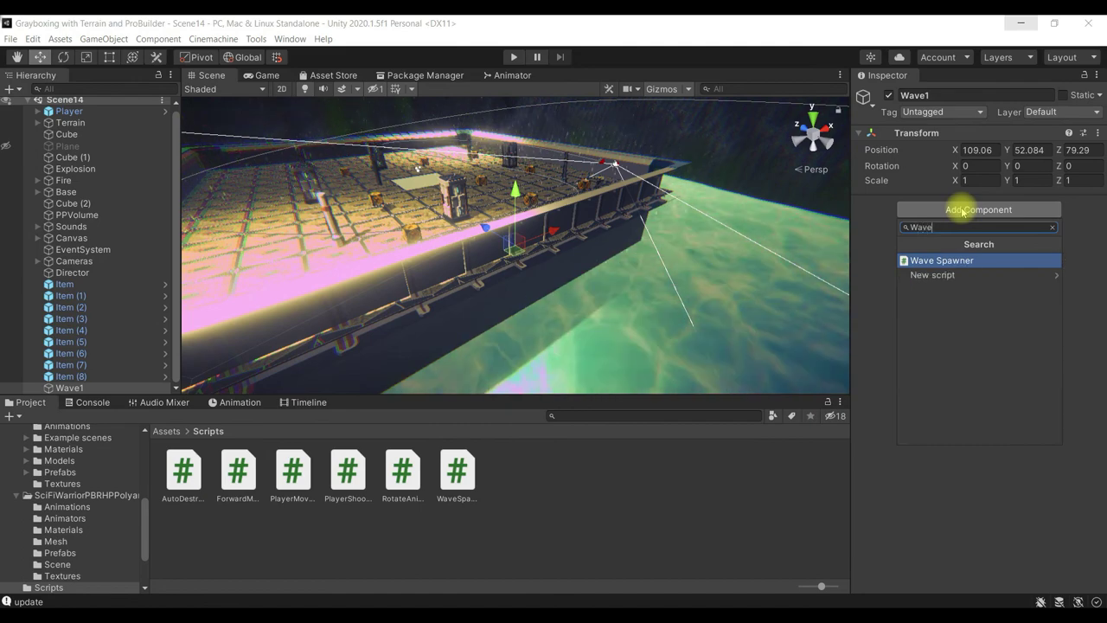
key("Return")
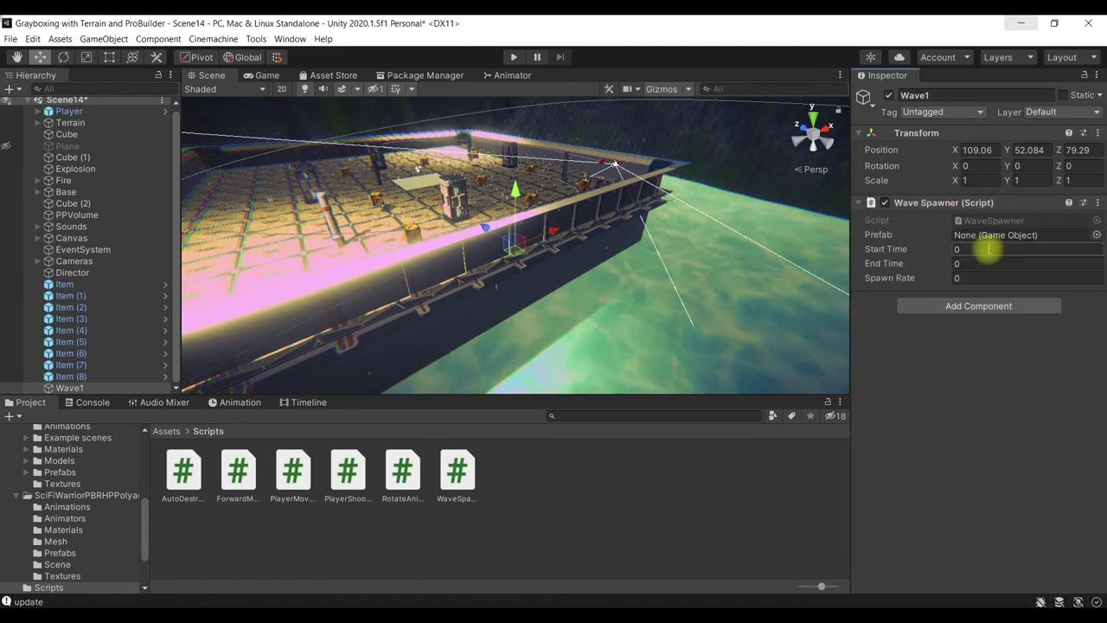
left_click(166, 431)
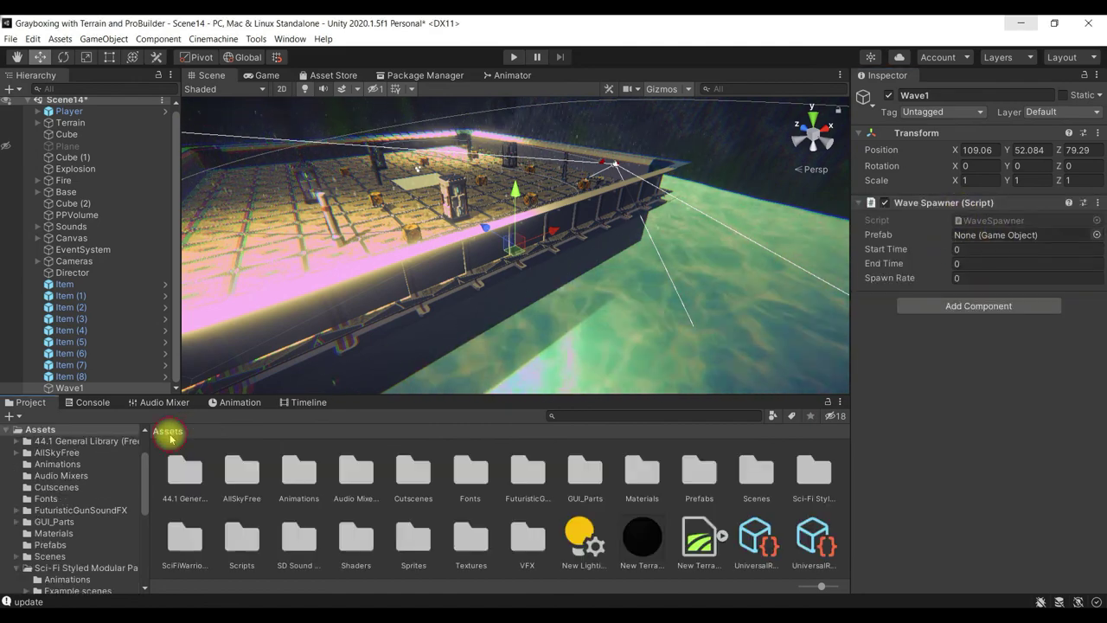
Drag the Enemy prefab from Assets > Prefabs into Wave1's spawner Prefab slot
double_click(699, 471)
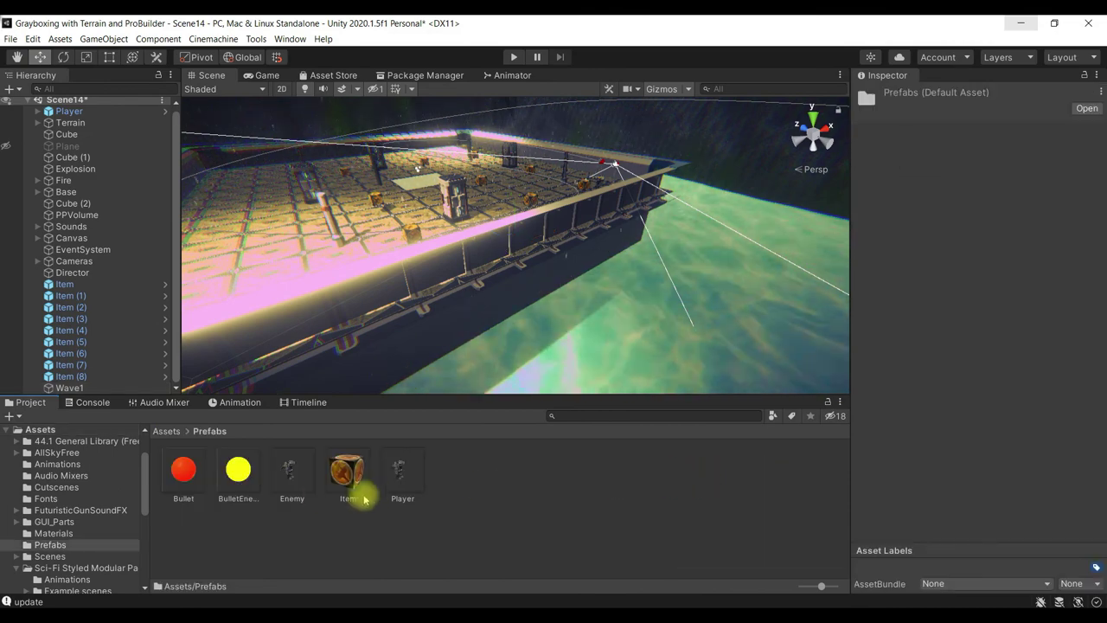
left_click(82, 386)
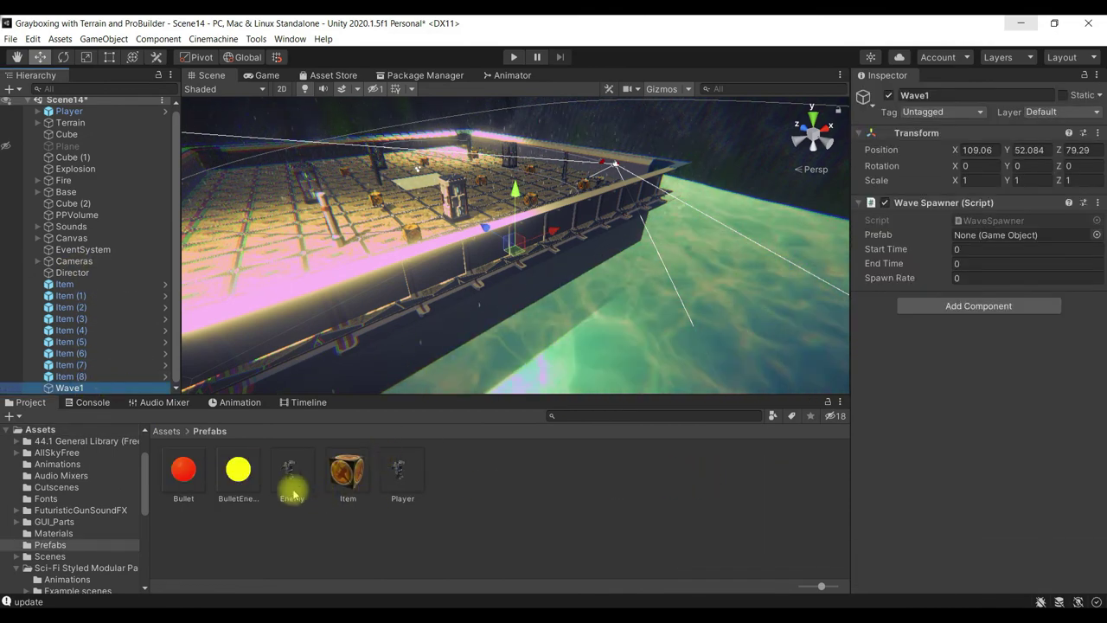
left_click_drag(292, 471, 871, 278)
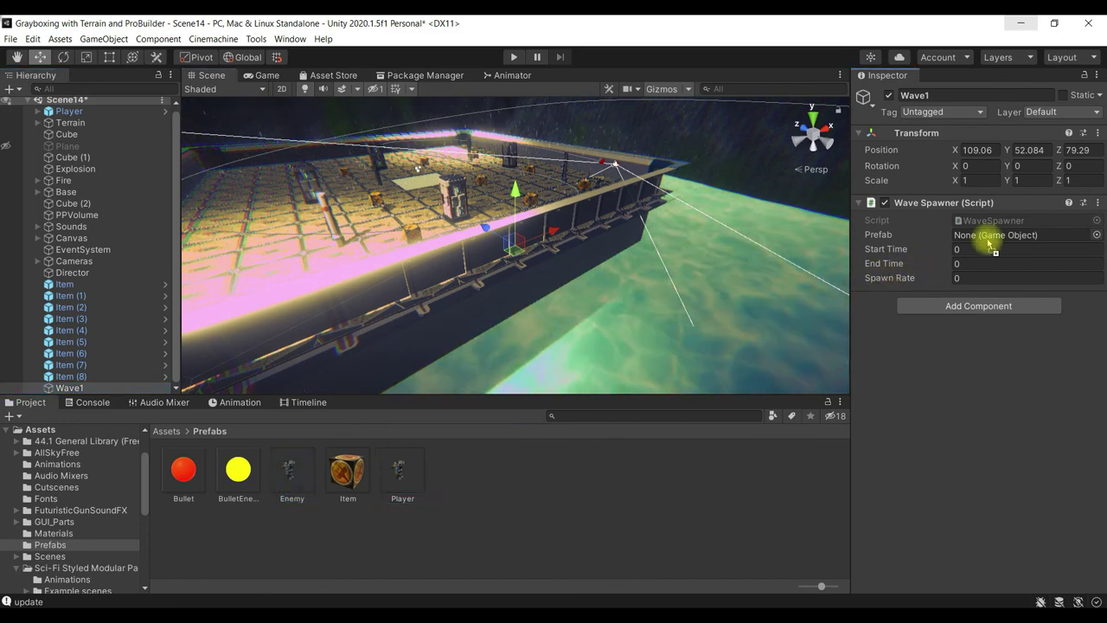
left_click_drag(872, 279, 989, 235)
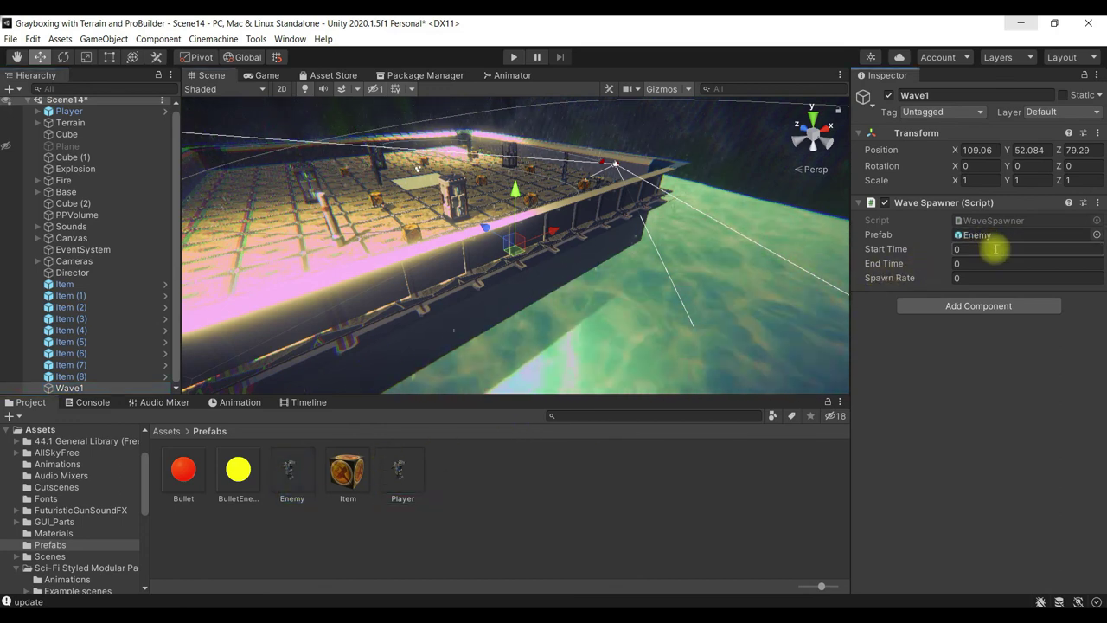
Set Start Time 10, End Time 100, Spawn Rate 3, save the scene and run the game
left_click(995, 250)
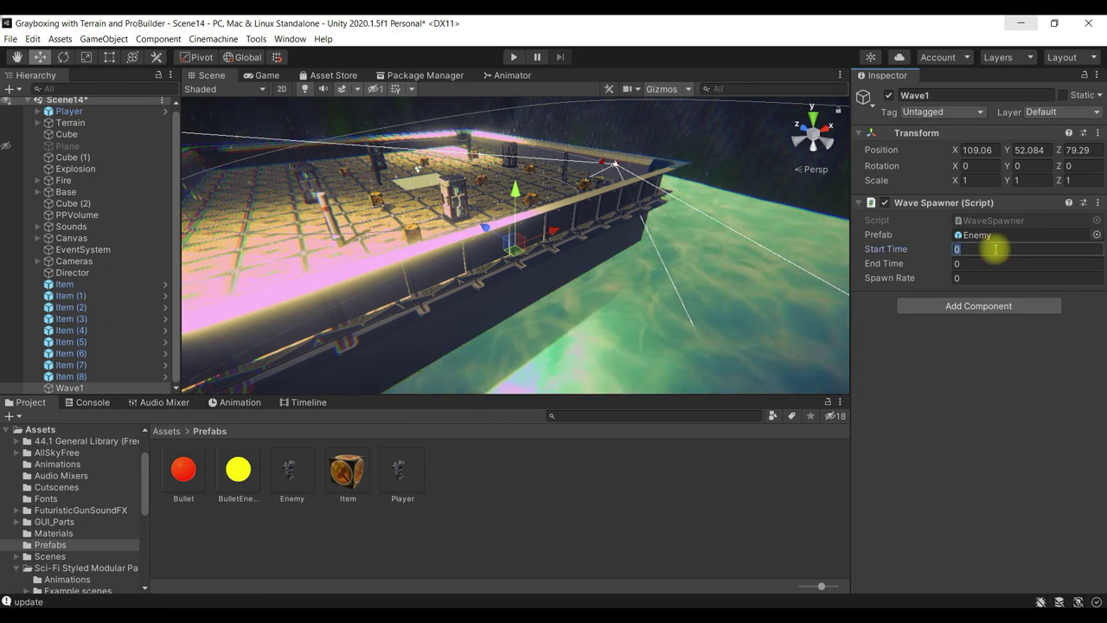
type("1")
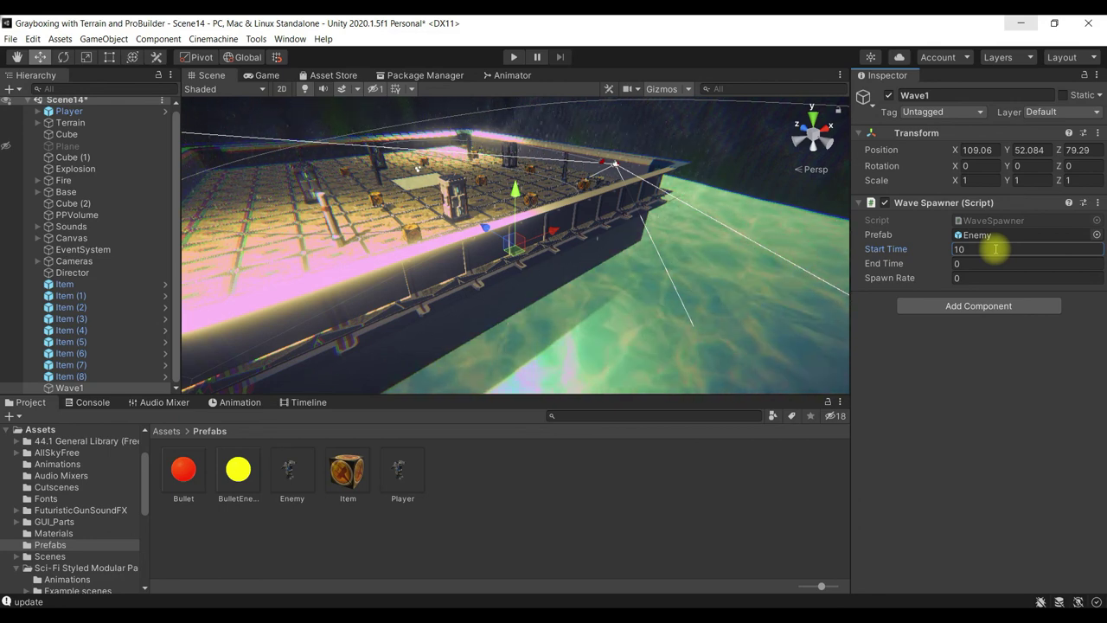
left_click(994, 264)
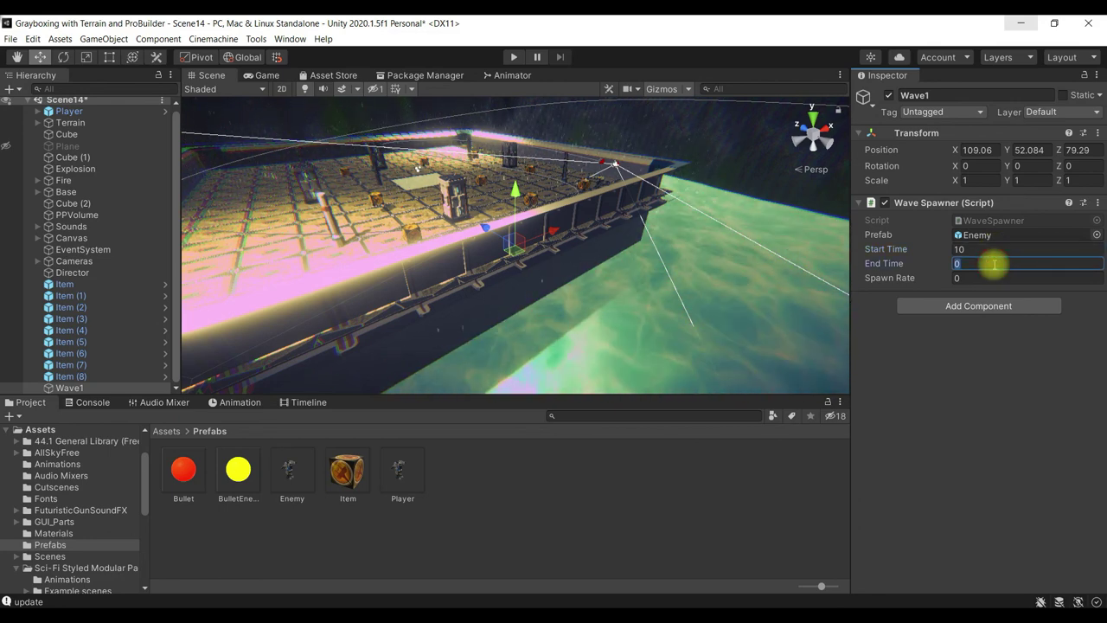
type("100")
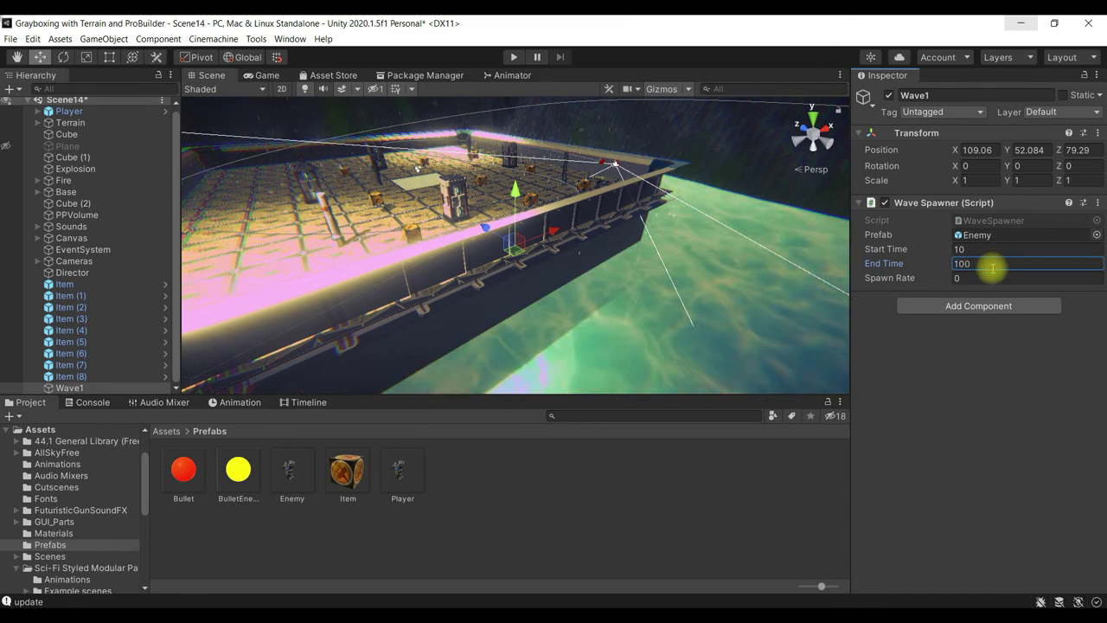
left_click(992, 275)
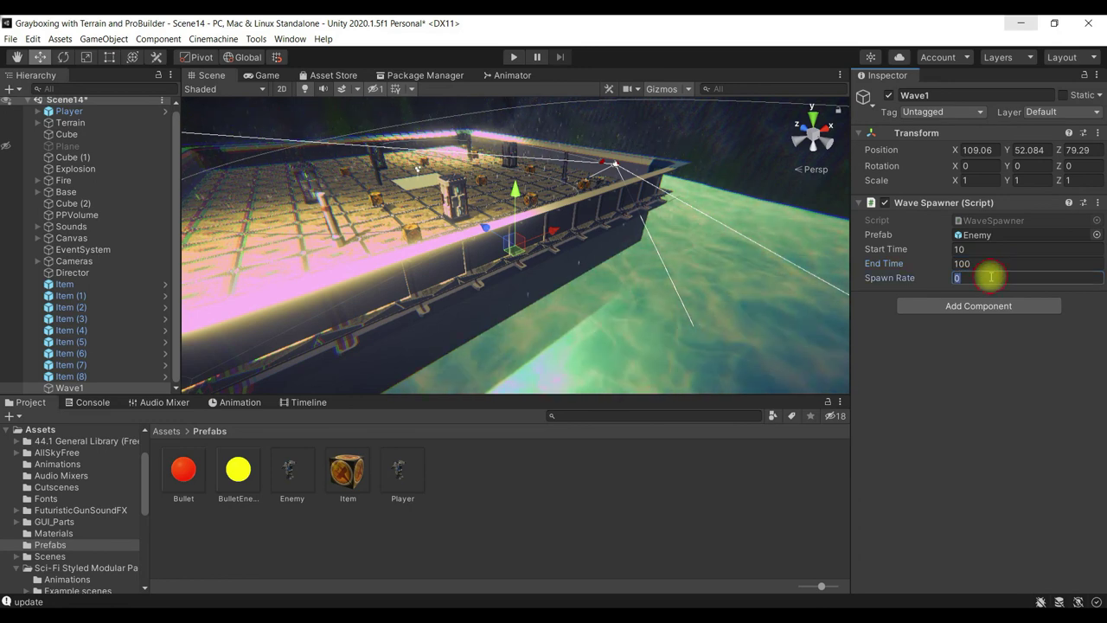
type("3")
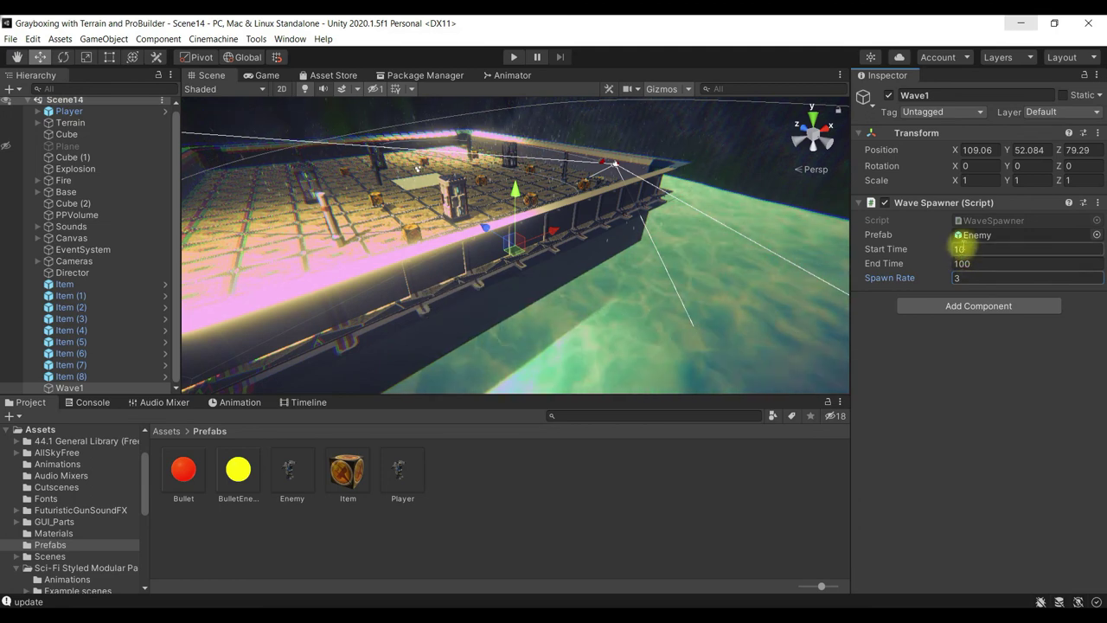
key("ctrl+s")
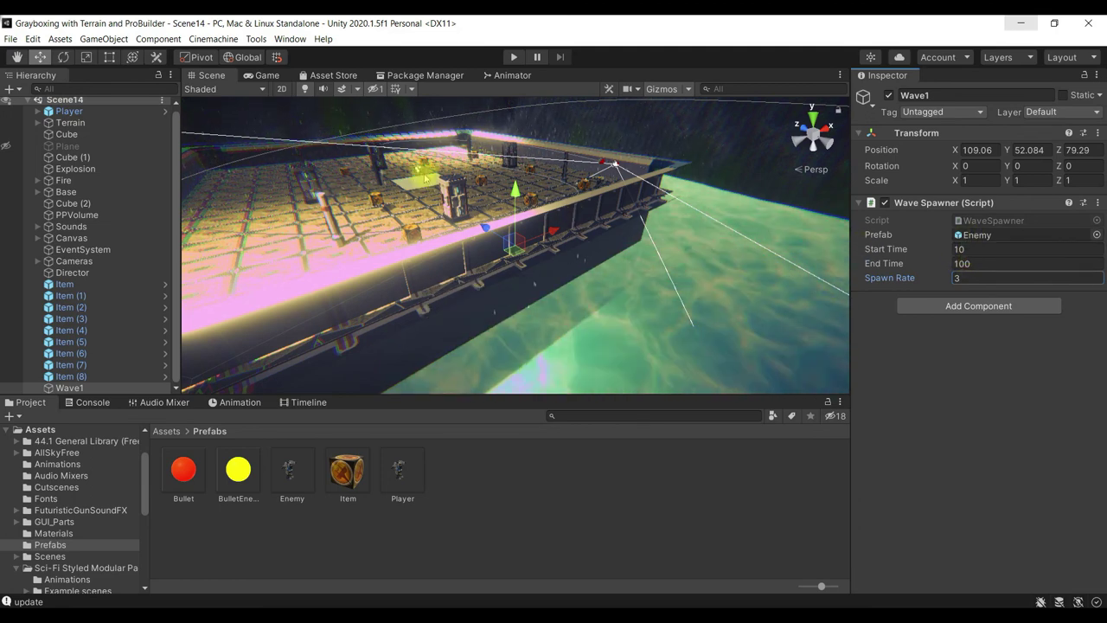
left_click(513, 57)
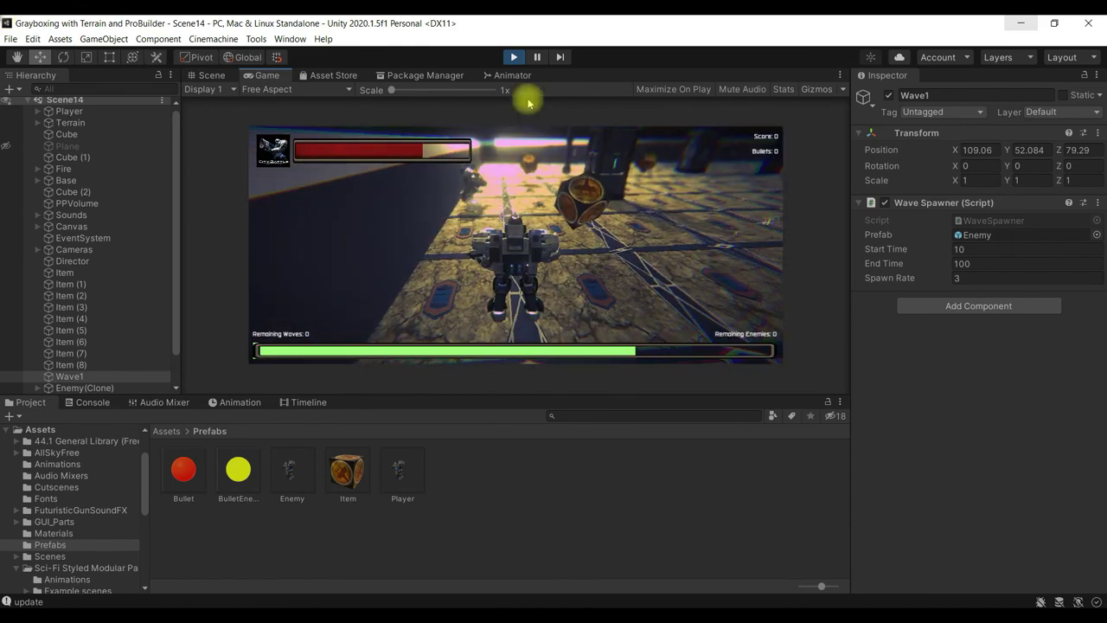
left_click(514, 56)
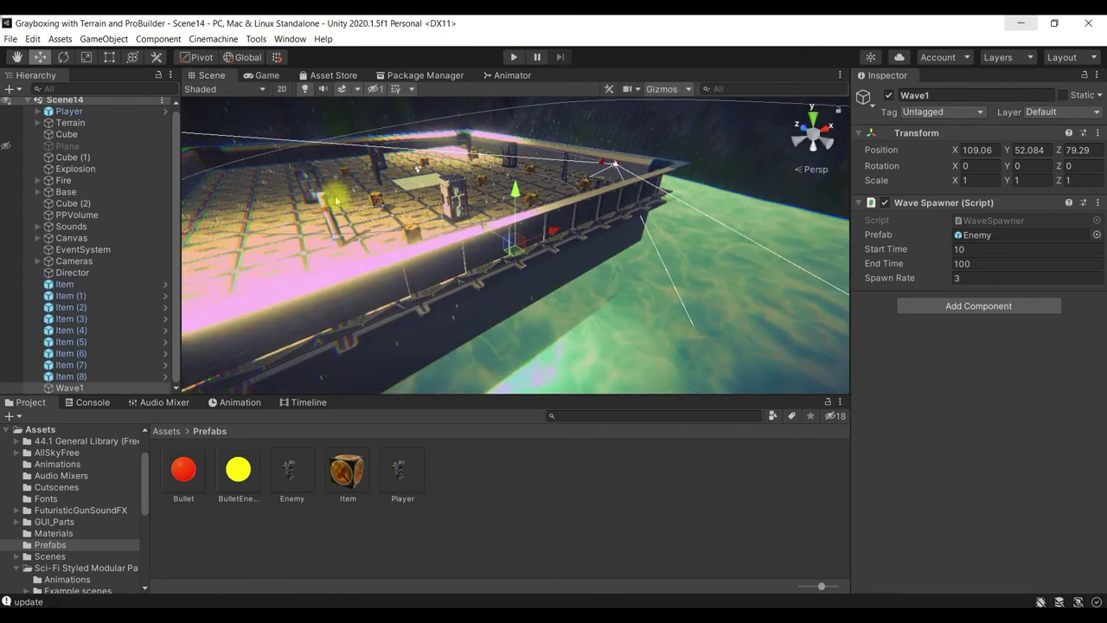
left_click(166, 431)
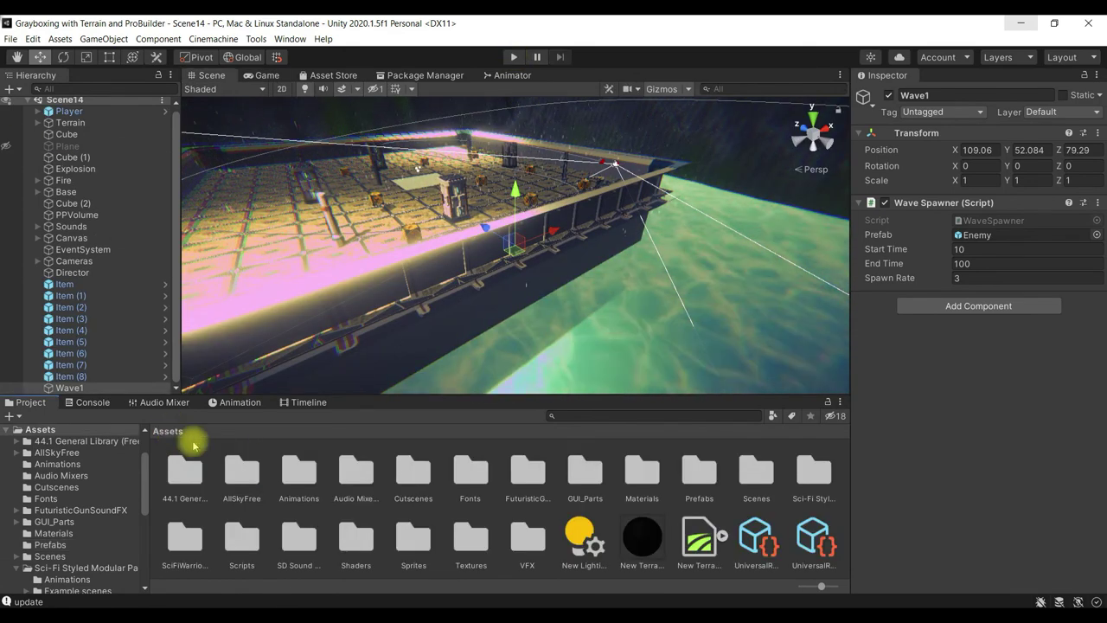
Add a Forward Movement component with Speed 1 to the Enemy prefab, then exit Prefab Mode
double_click(699, 471)
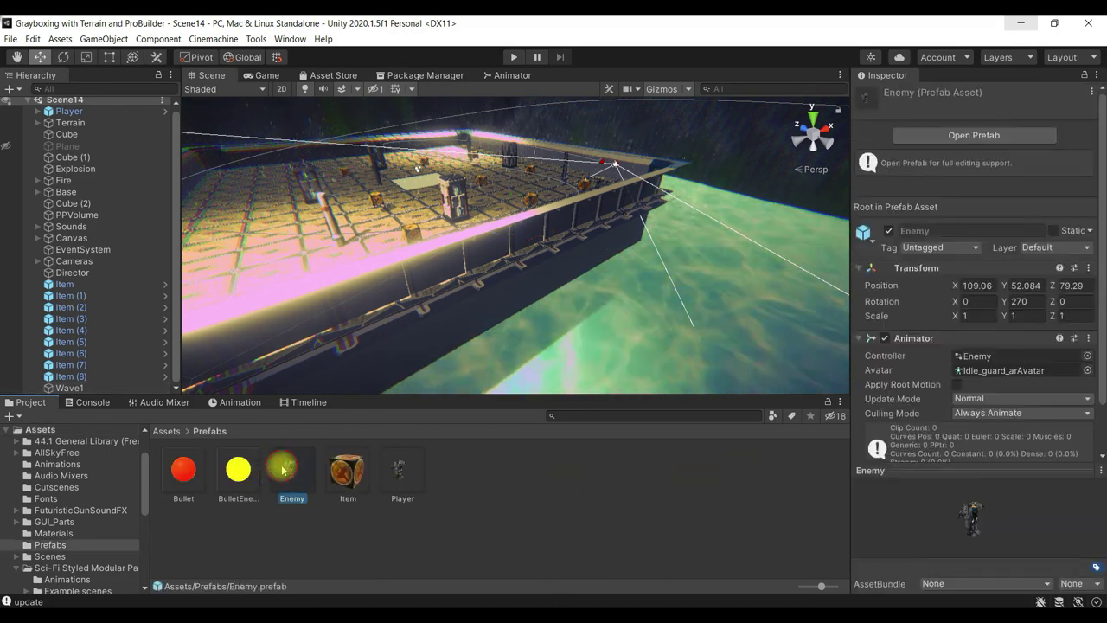
double_click(286, 471)
left_click(1022, 365)
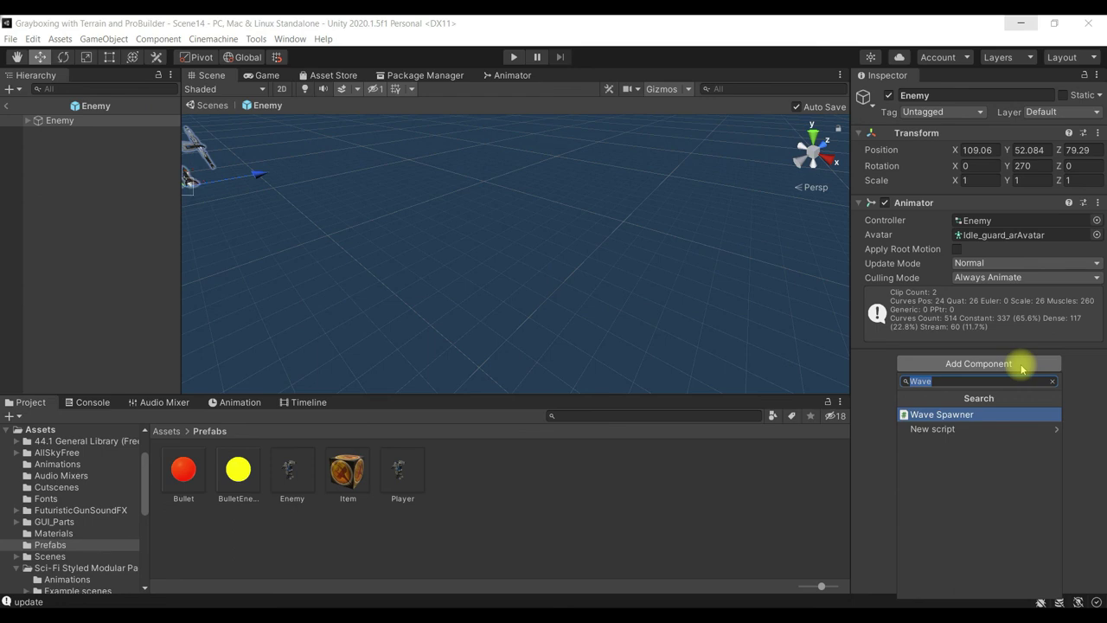
type("Fo")
key("Return")
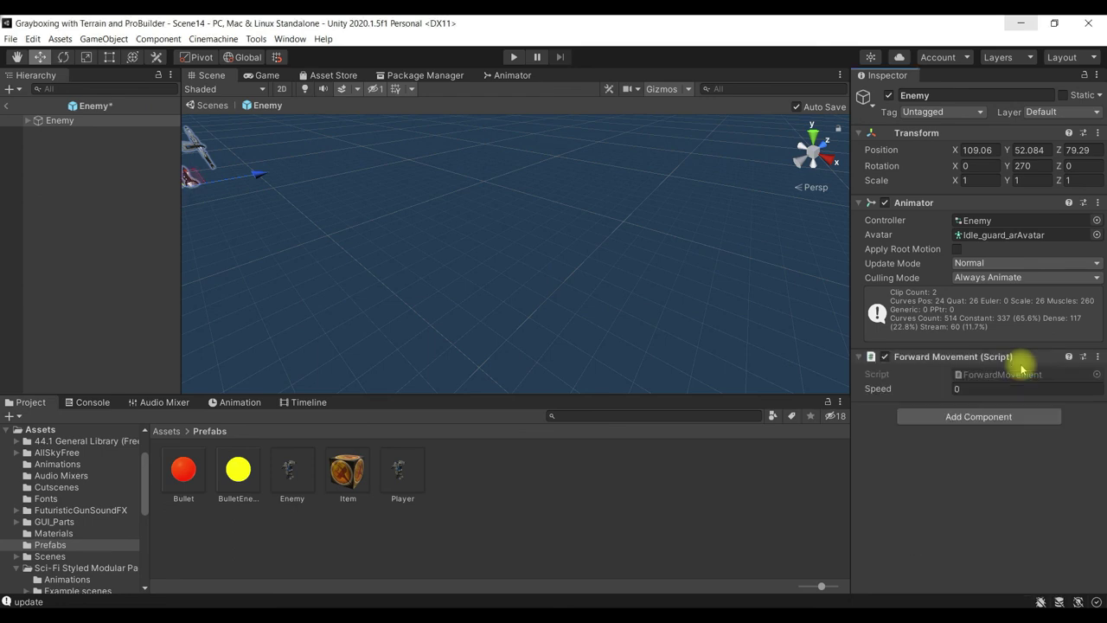
left_click(1022, 389)
type("1")
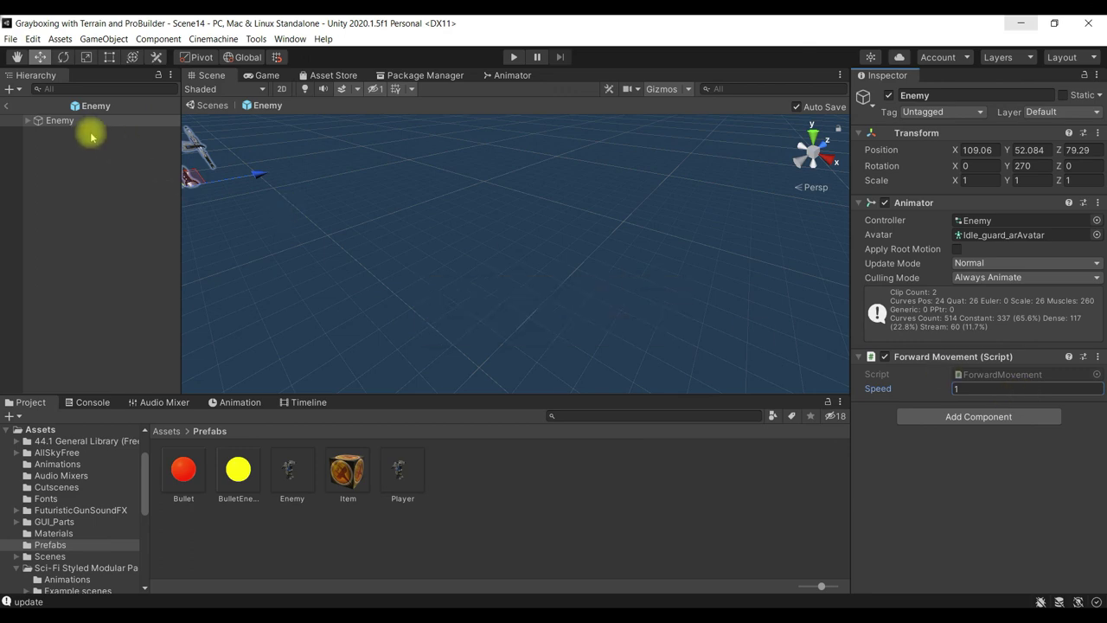
left_click(8, 106)
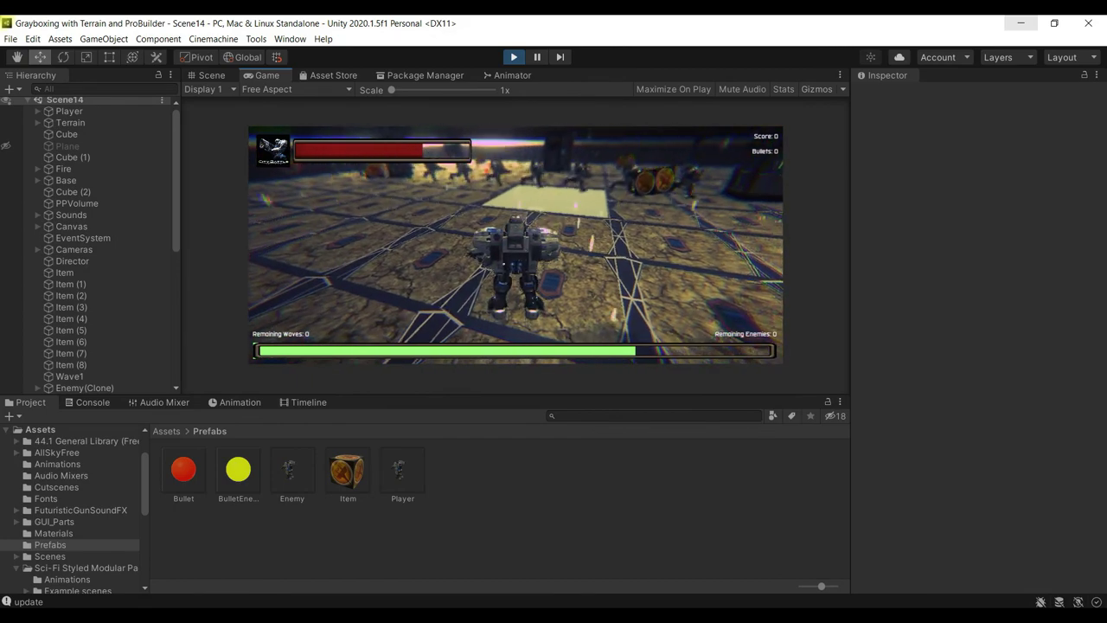
Stop the play test and orbit the Scene view closer to the arena floor
left_click(514, 56)
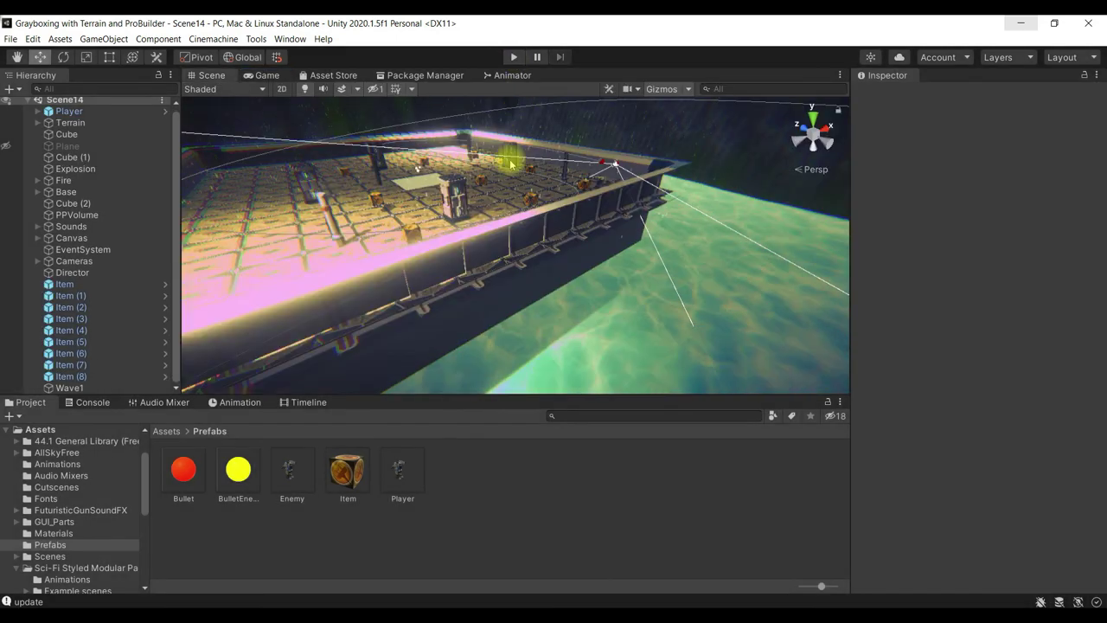
mouse_move(625, 217)
left_mouse_down("alt")
mouse_move(617, 233)
mouse_move(715, 229)
mouse_move(626, 218)
mouse_move(512, 223)
left_mouse_up("alt")
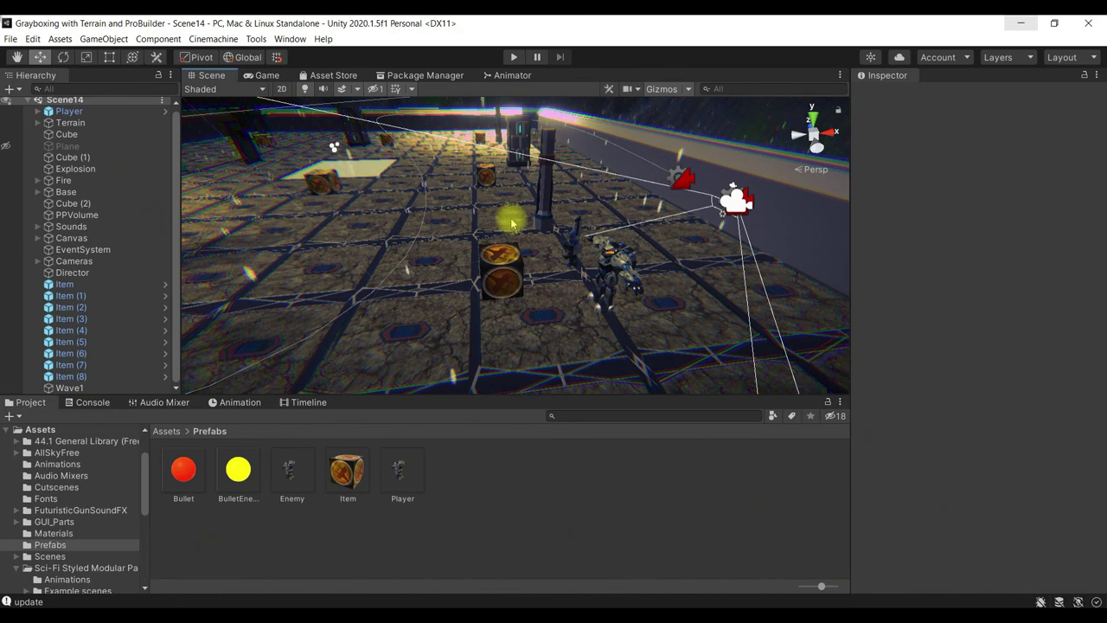